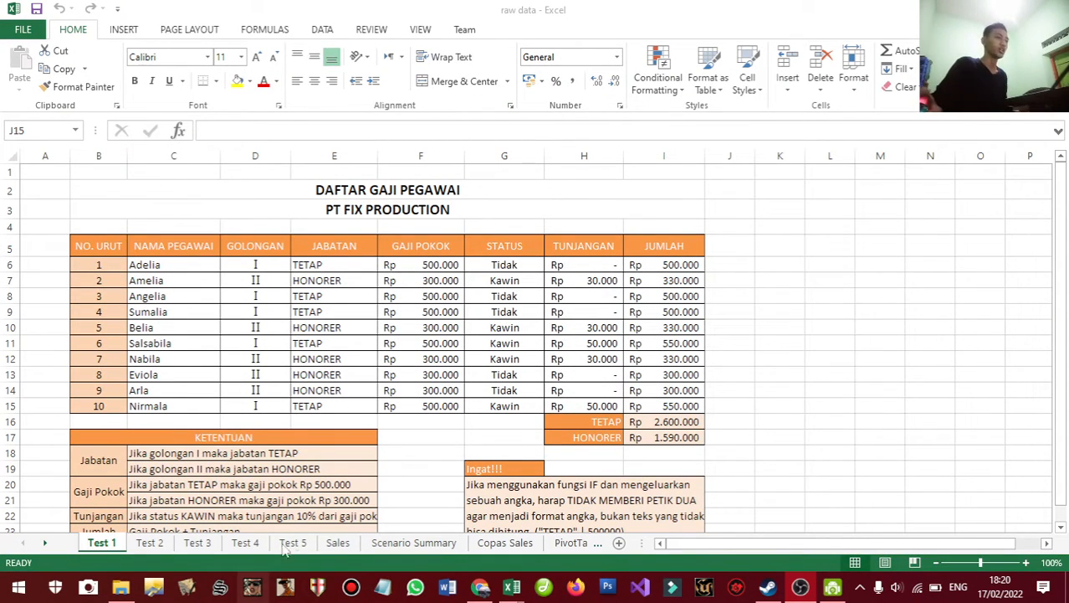
- Look through the Sales, Scenario Summary, Copas Sales and Test 5 sheets, including the summary and cost tables on Copas Sales
left_click(339, 543)
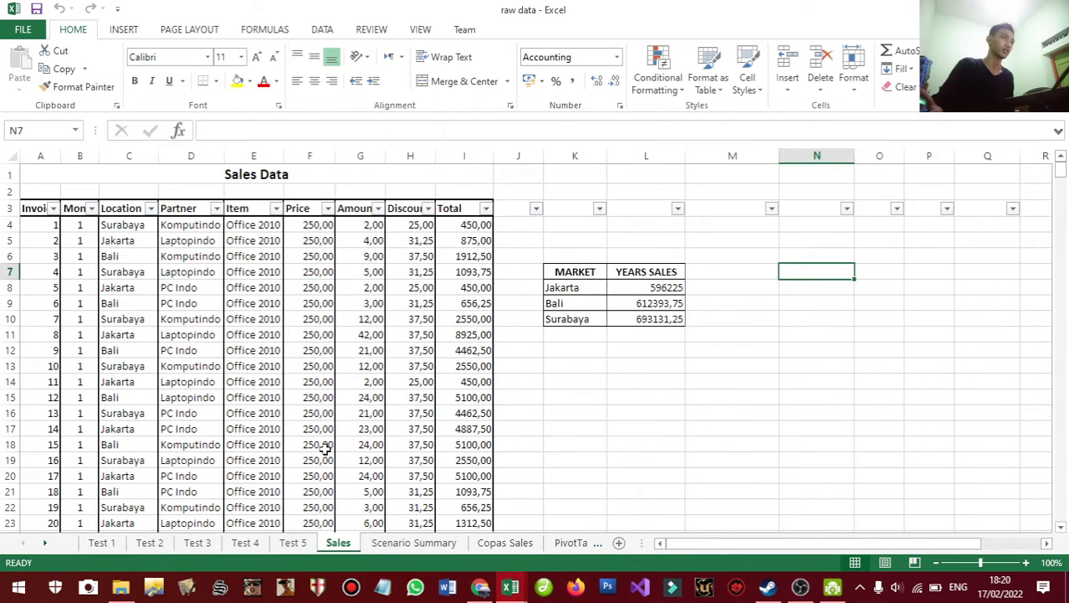
left_click(413, 543)
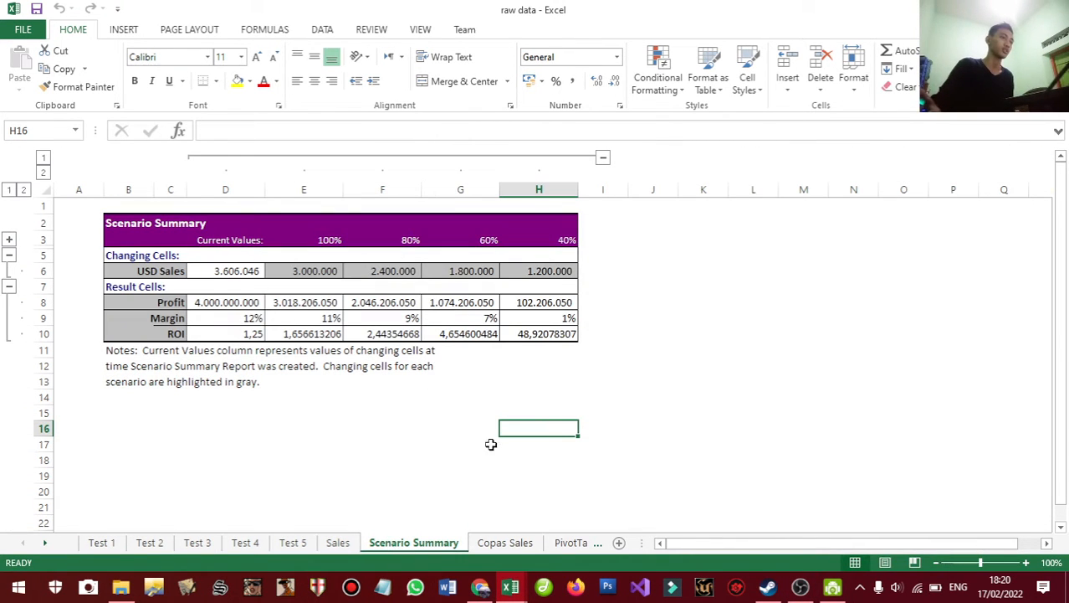
left_click(505, 543)
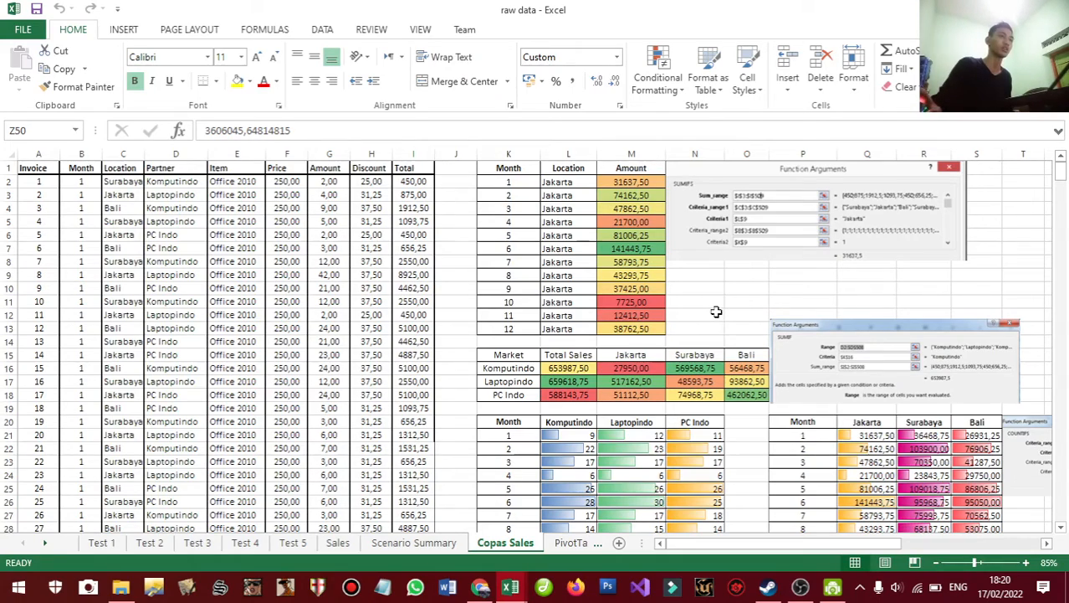
scroll(717, 308, "down", 5)
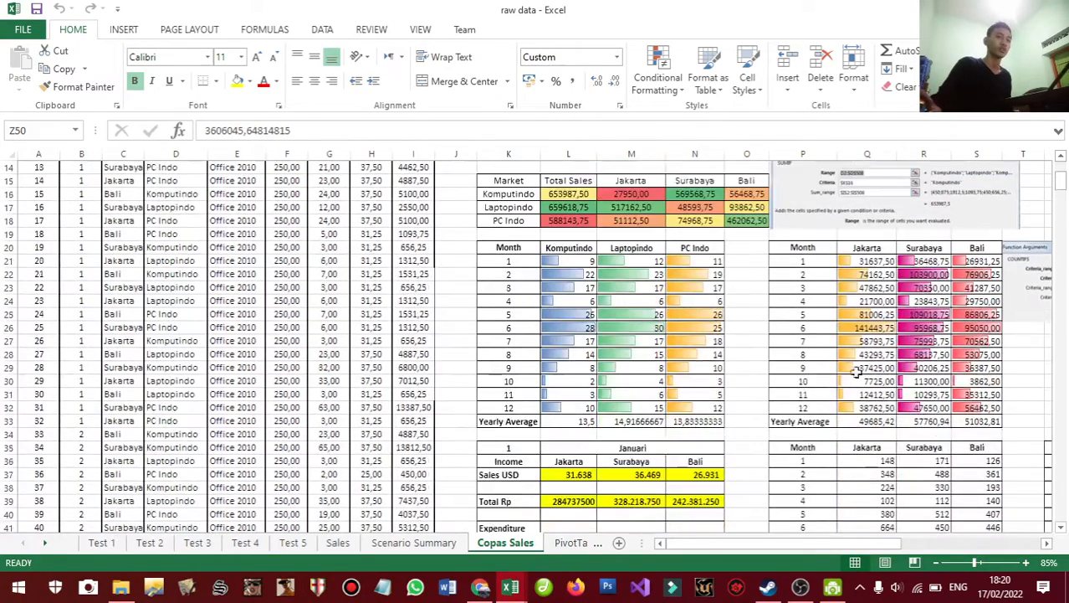
left_click_drag(730, 545, 898, 548)
scroll(767, 400, "down", 6)
scroll(771, 385, "down", 3)
scroll(841, 466, "down", 7)
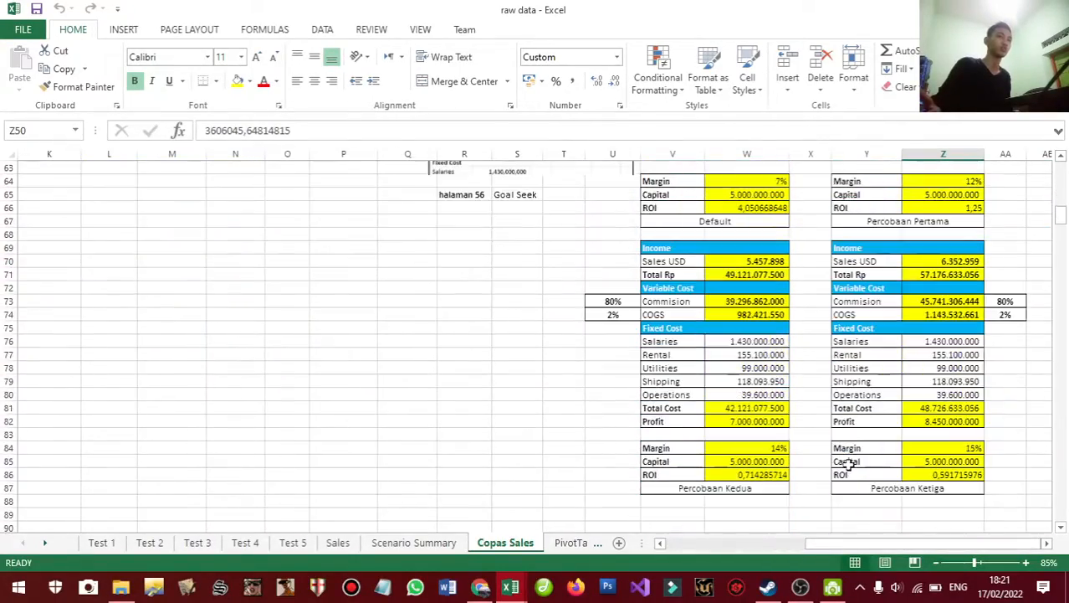
scroll(841, 466, "up", 1)
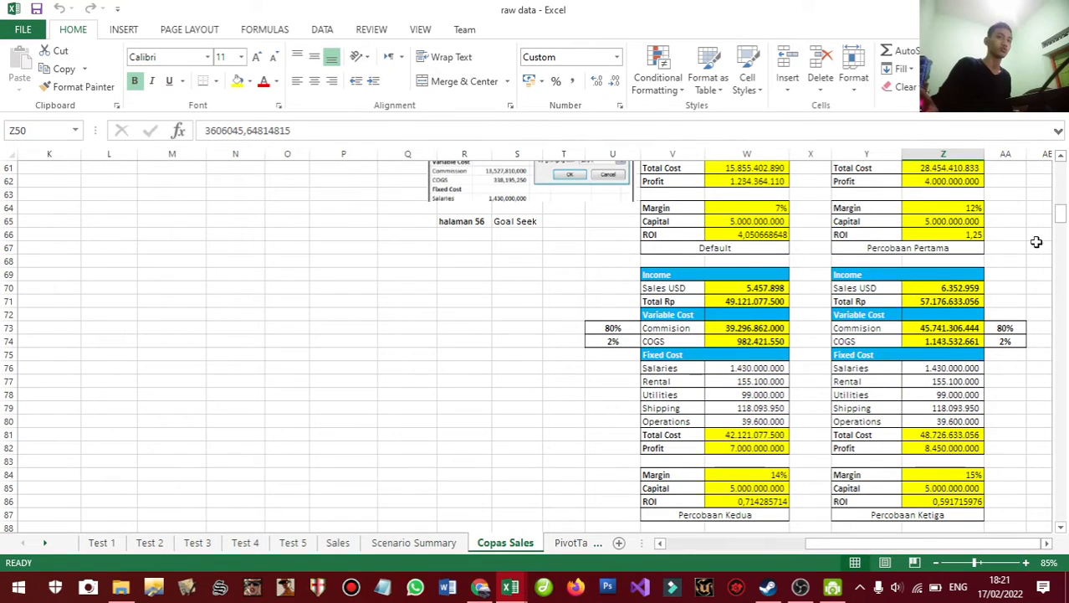
left_click_drag(1065, 224, 1061, 164)
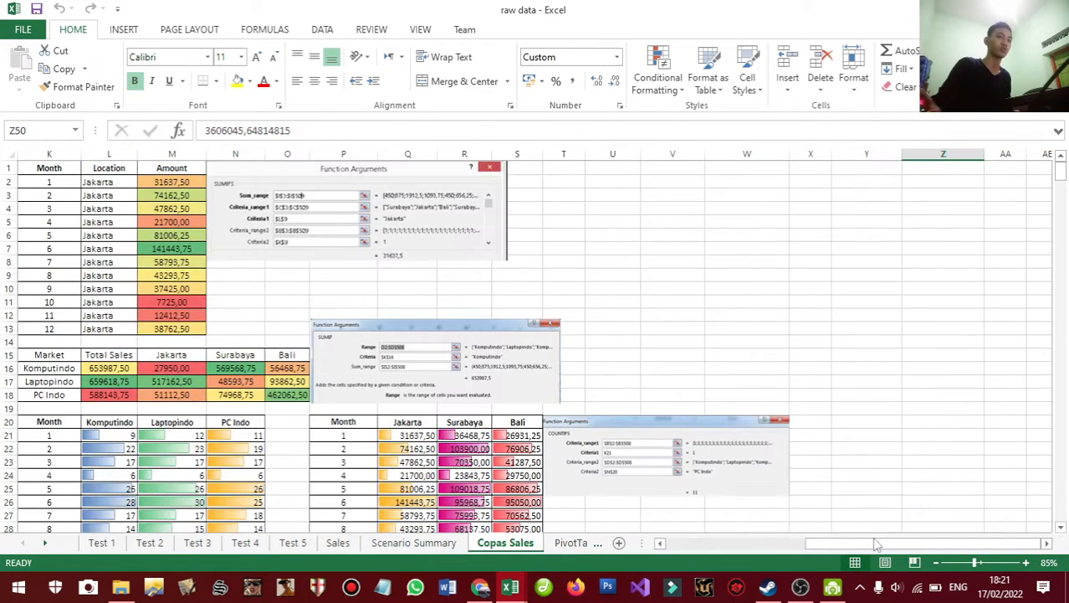
left_click_drag(872, 544, 686, 552)
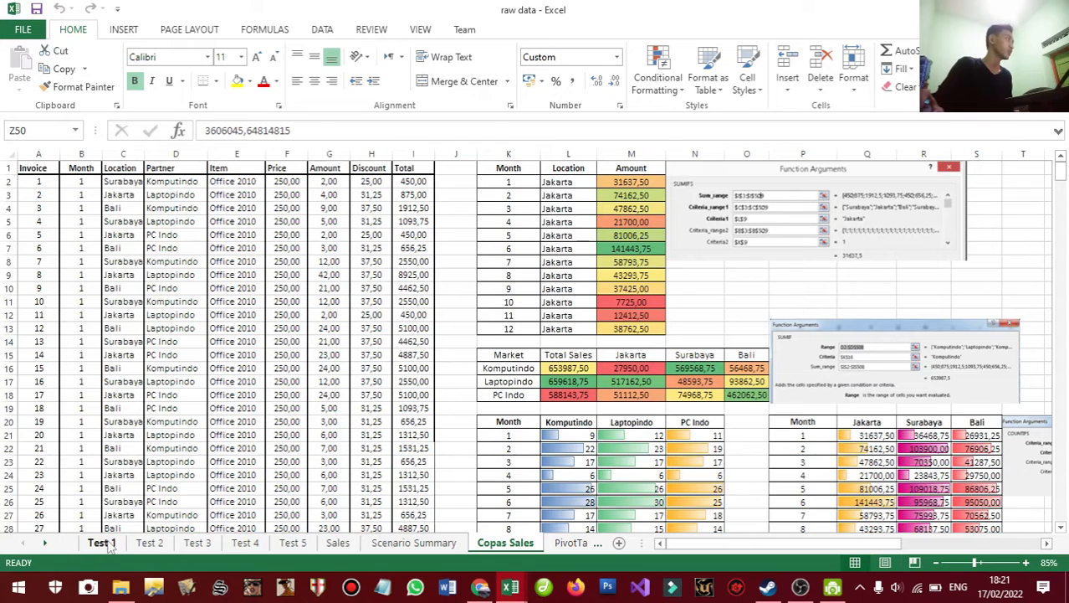
left_click(292, 543)
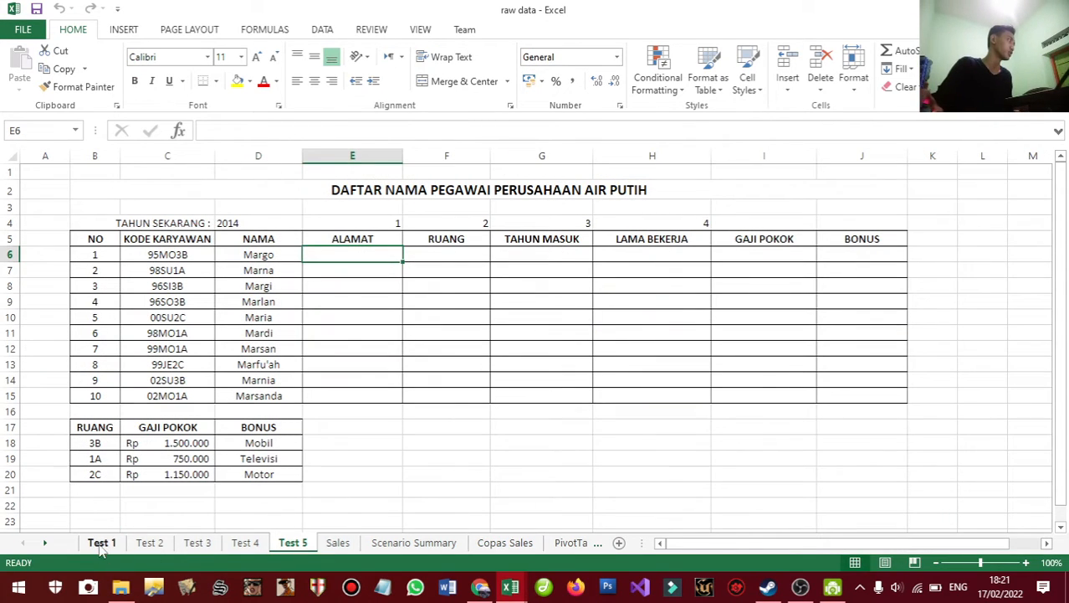
- Review the KETENTUAN rules on the Test 1 sheet and examine the GAJI POKOK formula in F6 and the JABATAN column
left_click(100, 543)
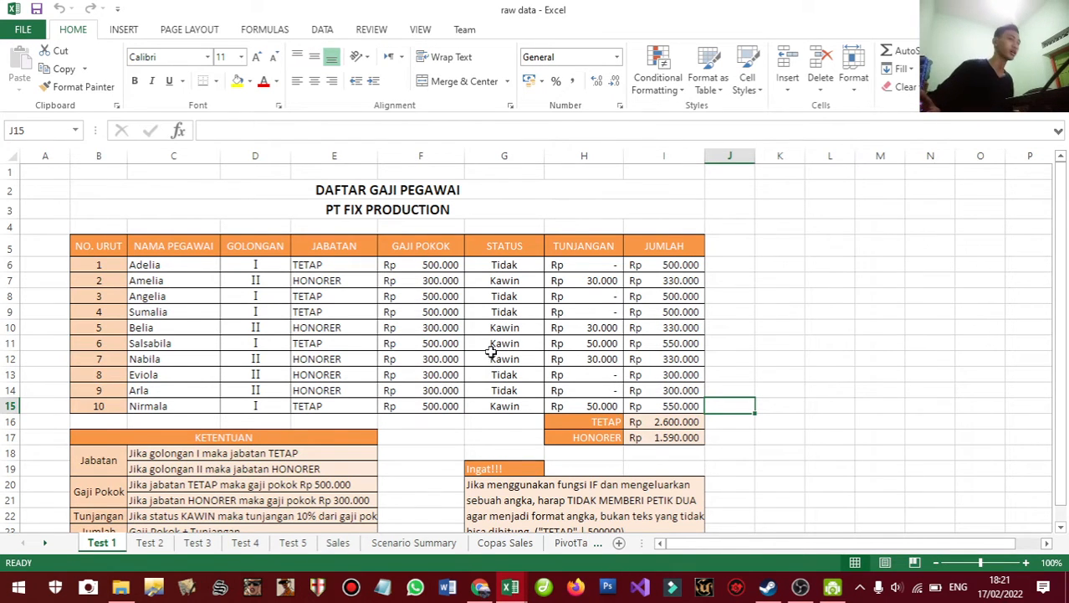
scroll(498, 360, "down", 1)
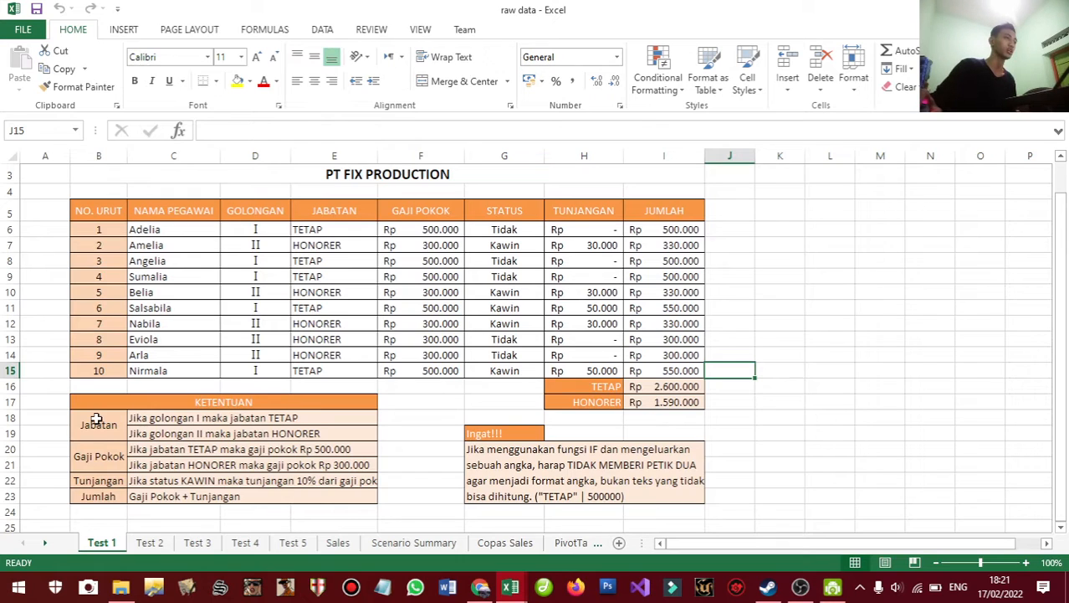
left_click_drag(96, 419, 293, 496)
left_click(395, 407)
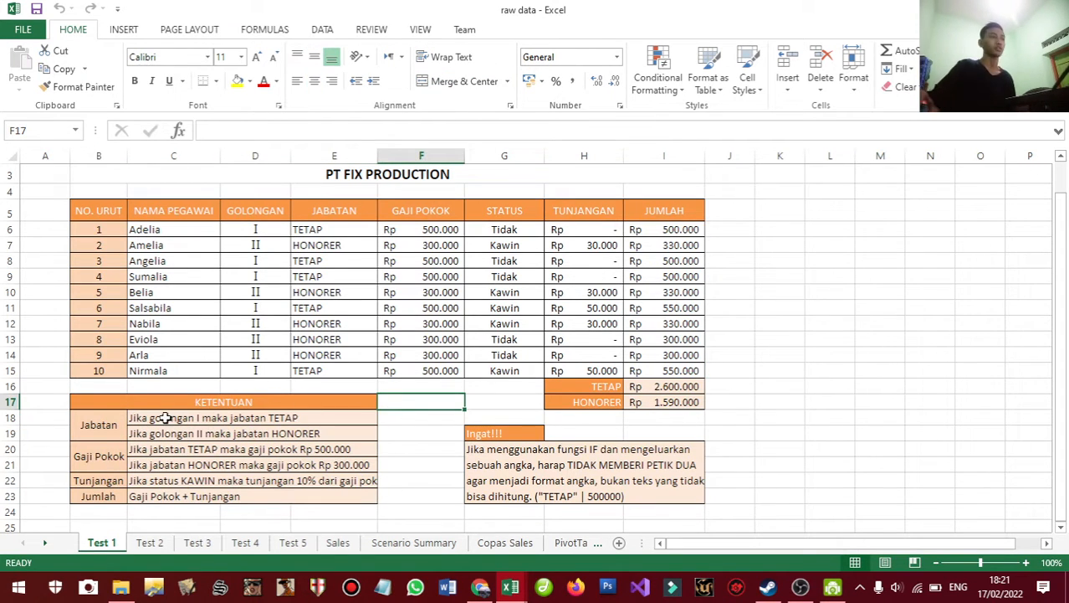
left_click_drag(168, 417, 207, 490)
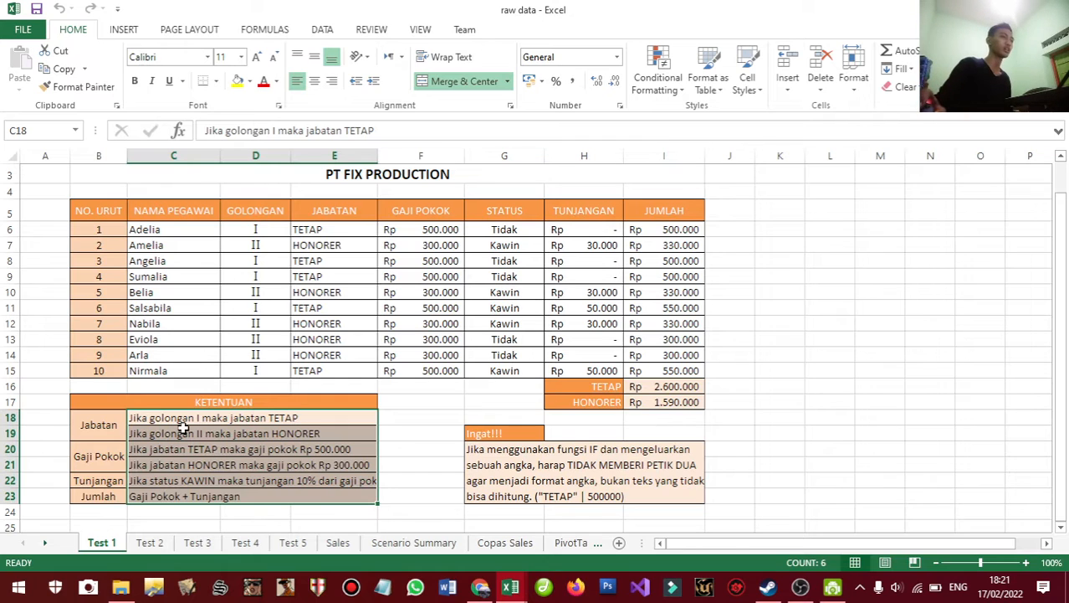
left_click_drag(118, 403, 199, 494)
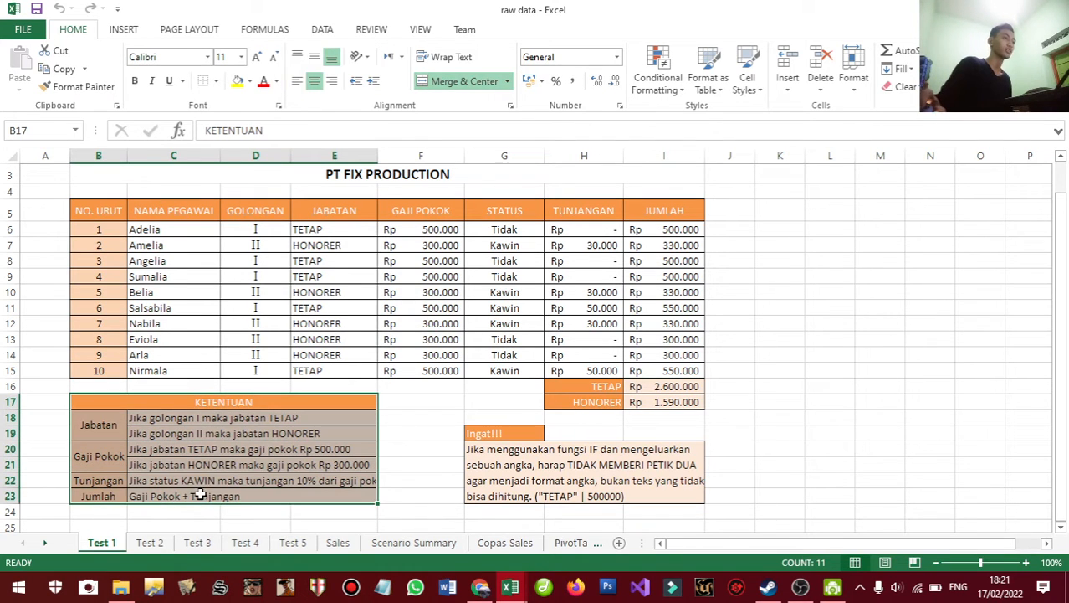
left_click(393, 229)
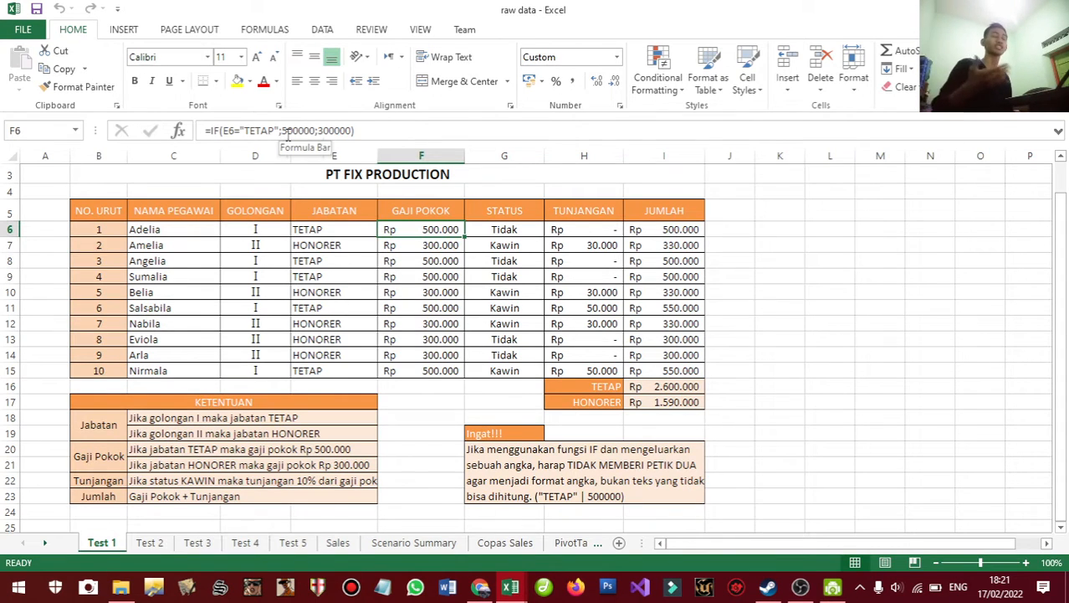
left_click(171, 400)
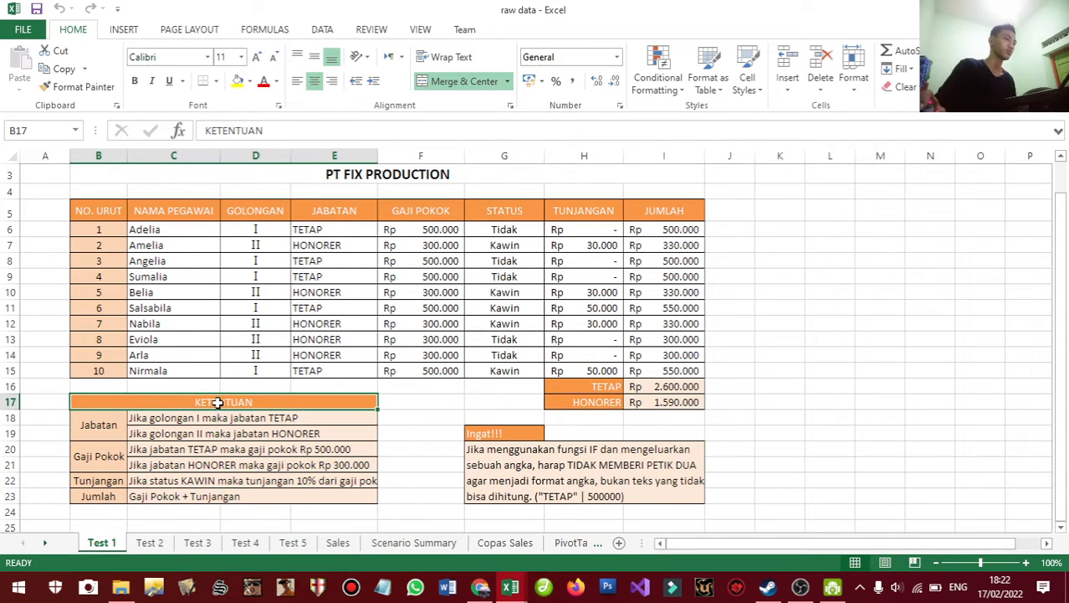
left_click(150, 417)
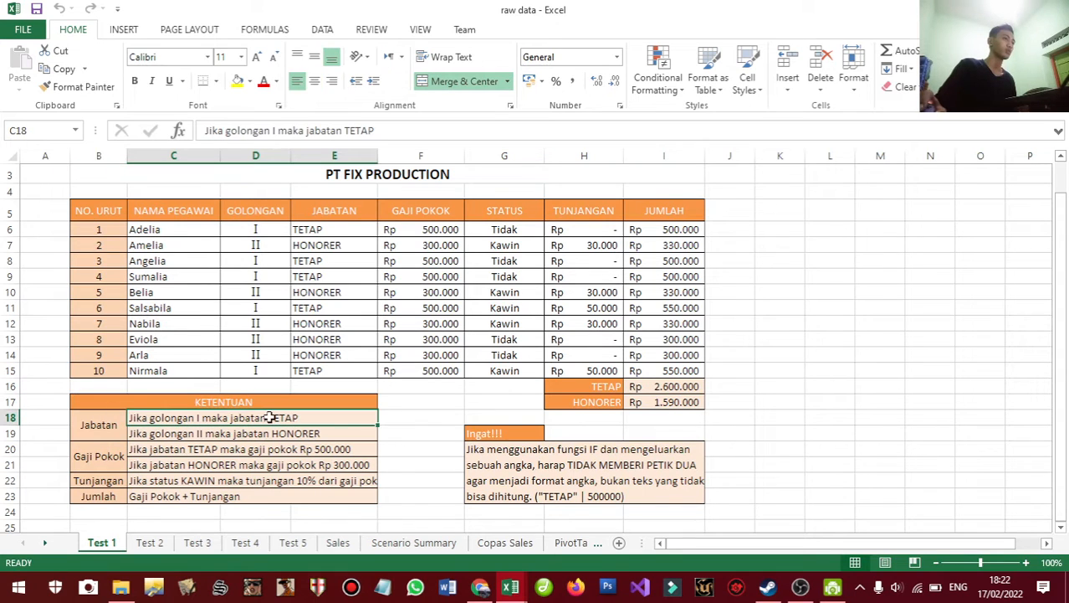
left_click(159, 433)
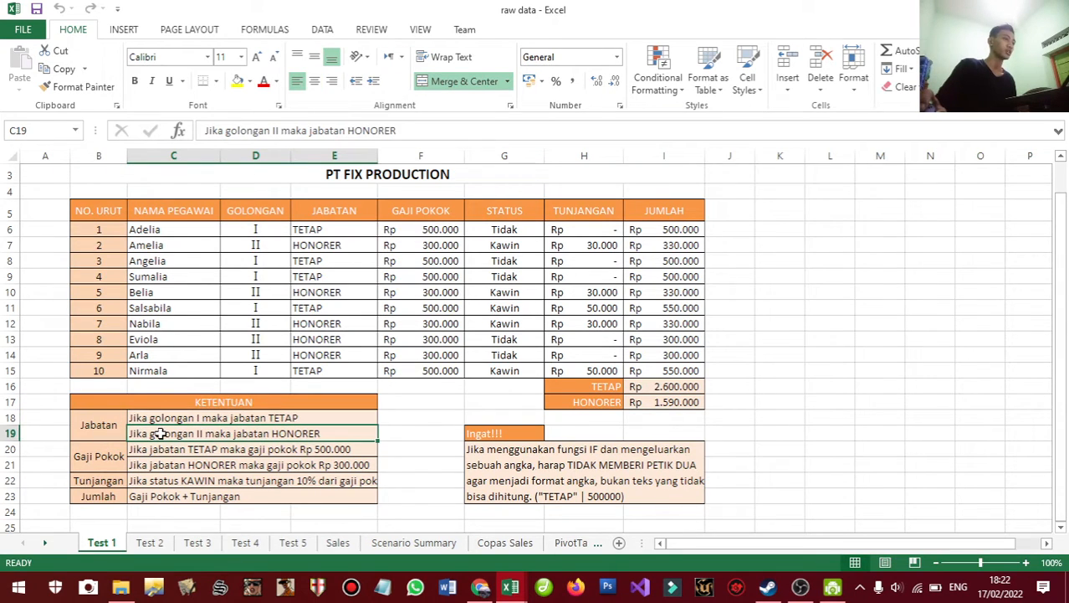
left_click(98, 420)
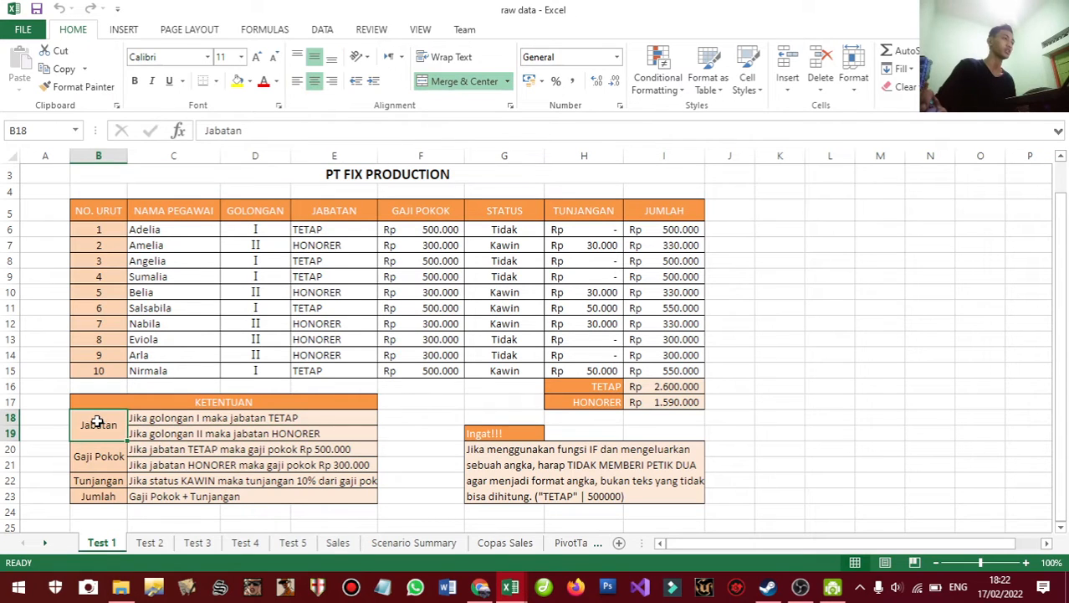
left_click(316, 210)
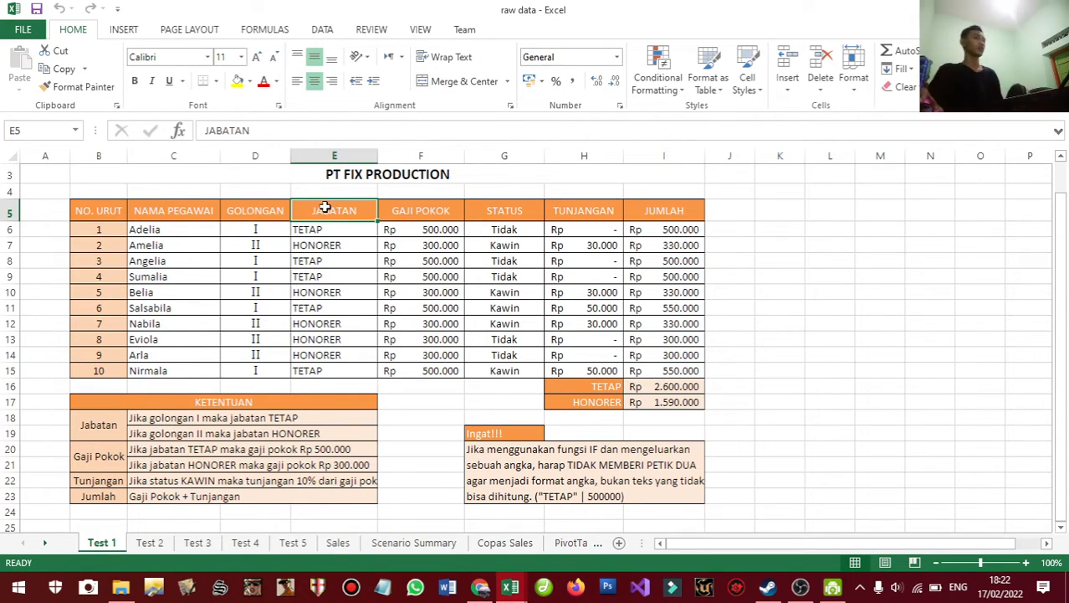
- Number the columns JABATAN through JUMLAH from 1 to 5 in cells E4:I4 above the headers
left_click(340, 187)
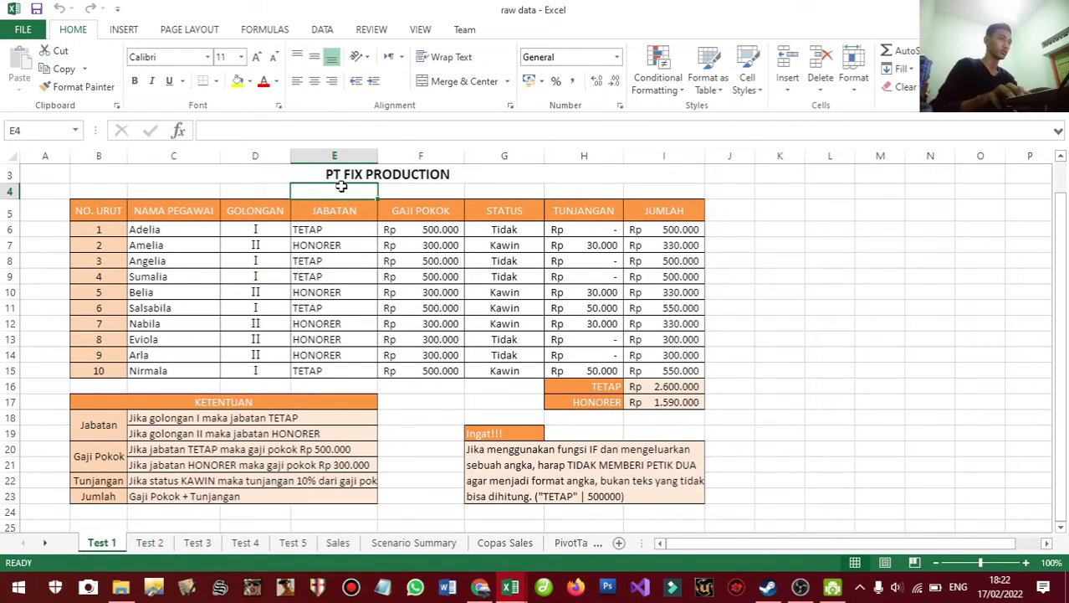
type("1")
key("Tab")
type("2")
key("Tab")
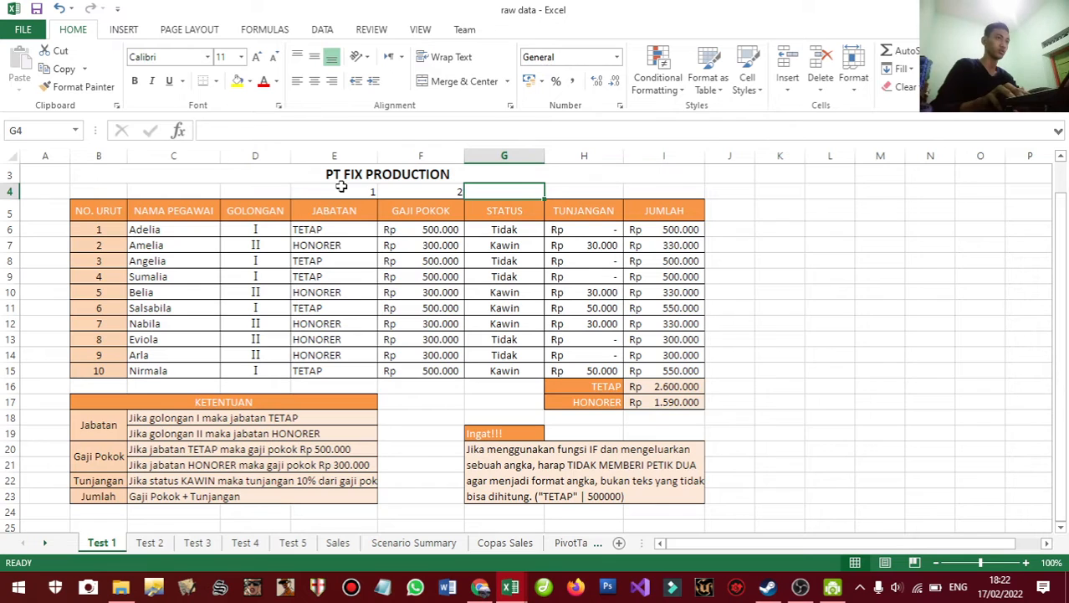
type("3")
key("Tab")
type("4")
key("Tab")
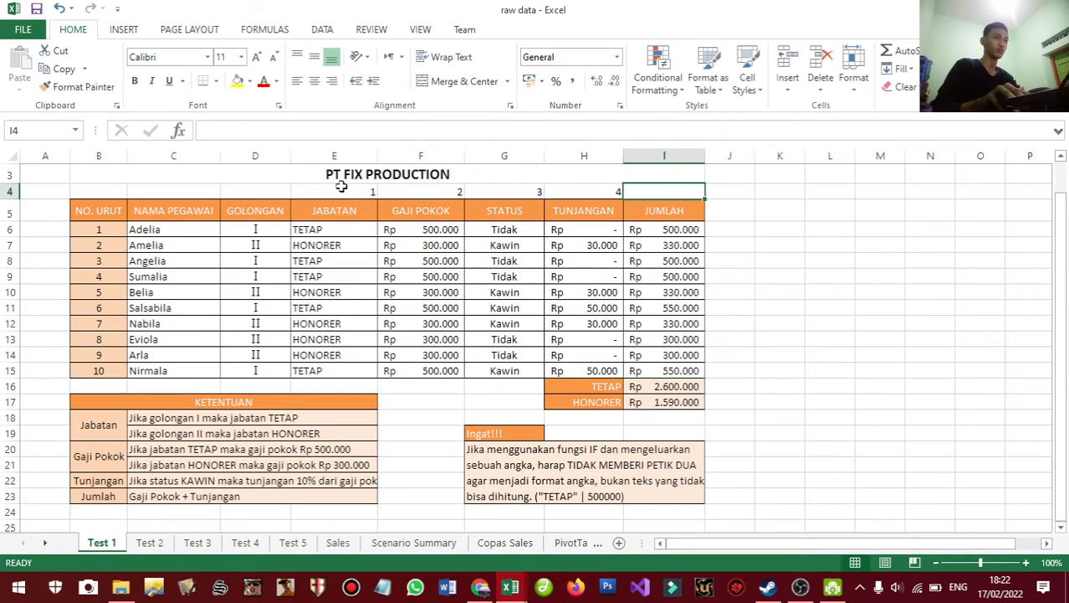
type("5")
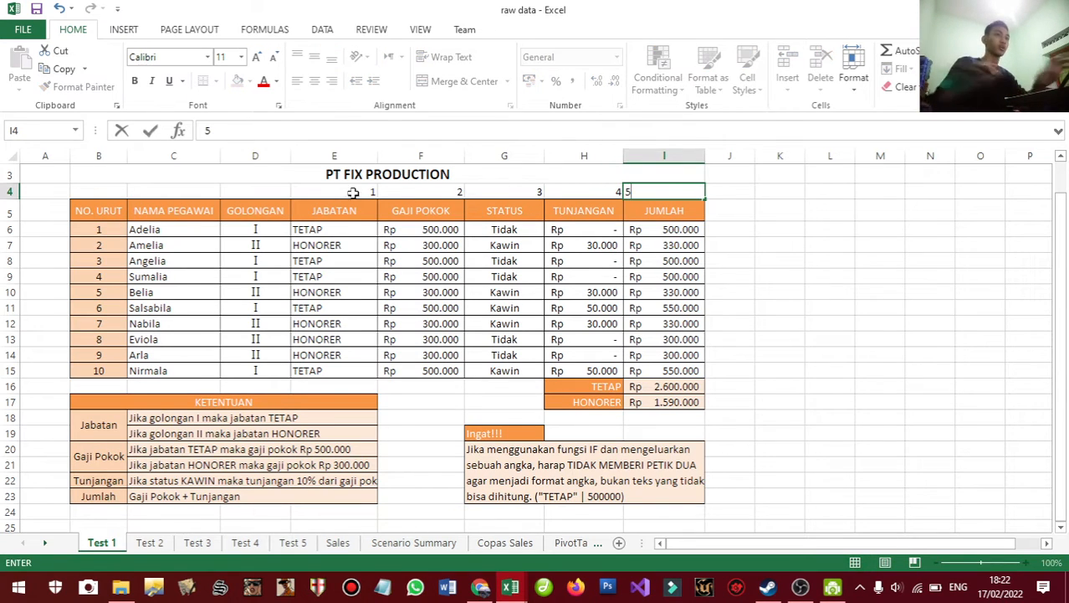
left_click(716, 384)
- Merge cells J16:J17 beside the TETAP and HONORER totals and enter 6 in the merged cell
left_click_drag(710, 382, 723, 405)
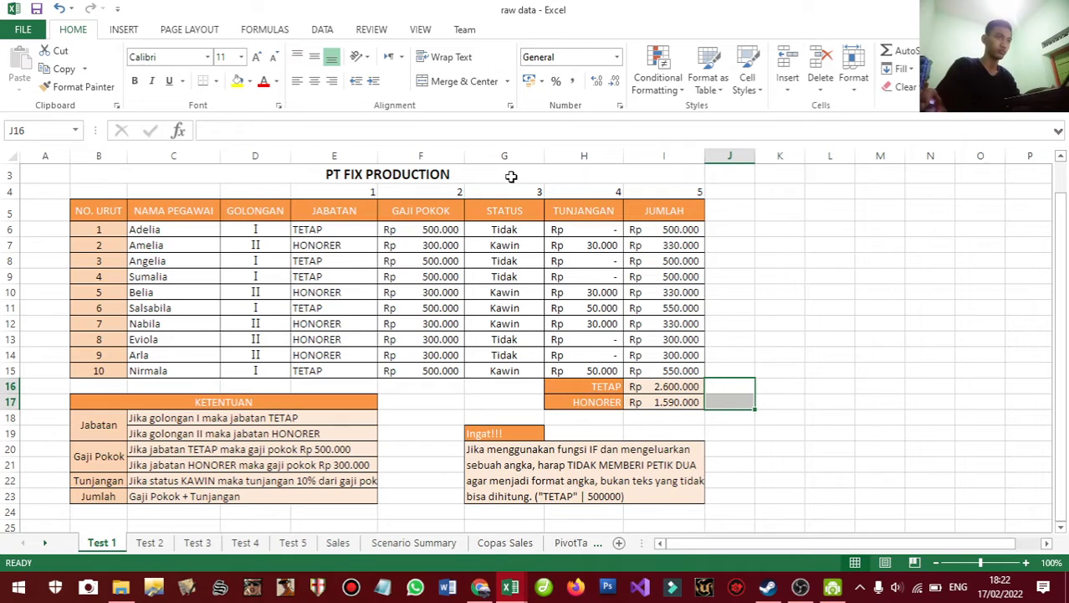
left_click(460, 82)
type("6")
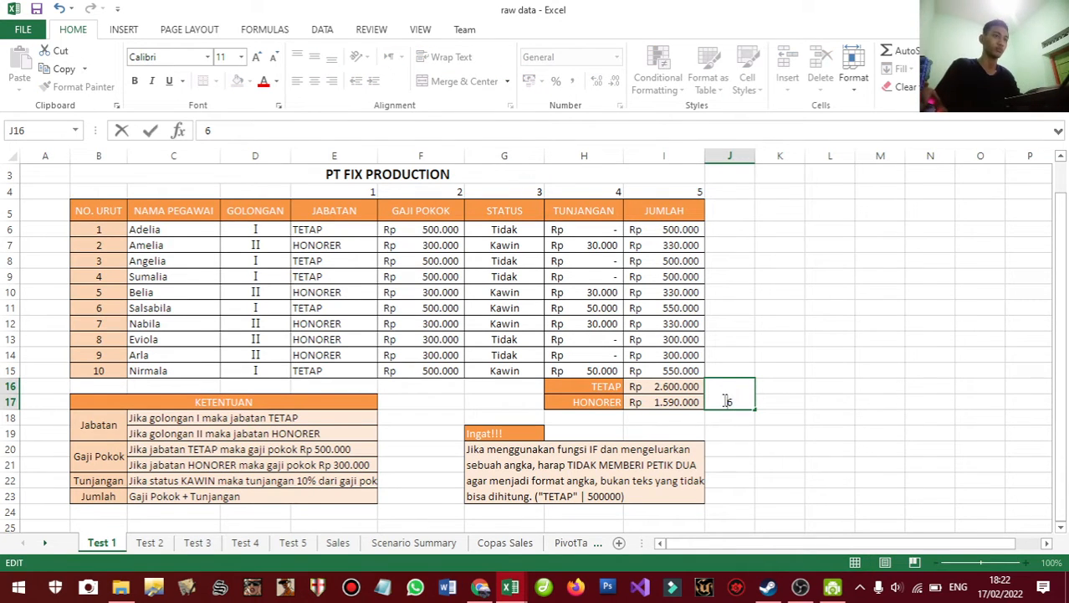
left_click(803, 381)
- Center the step numbers in row 4 and in merged cell J16 both horizontally and vertically
left_click(728, 399)
left_click_drag(666, 189, 347, 181)
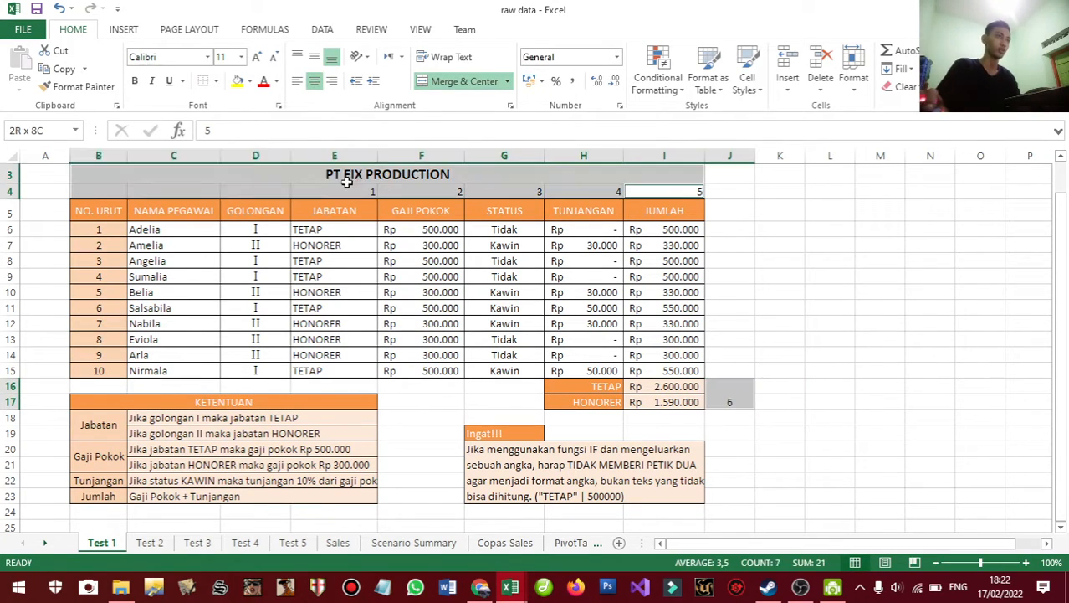
left_click(314, 80)
left_click(314, 56)
left_click(708, 311)
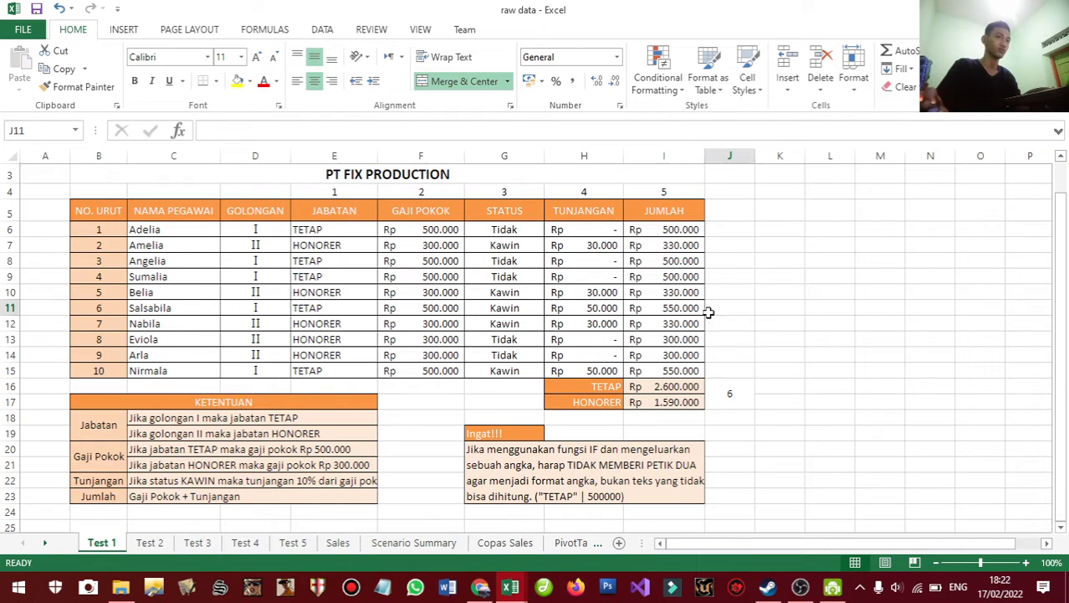
left_click(785, 340)
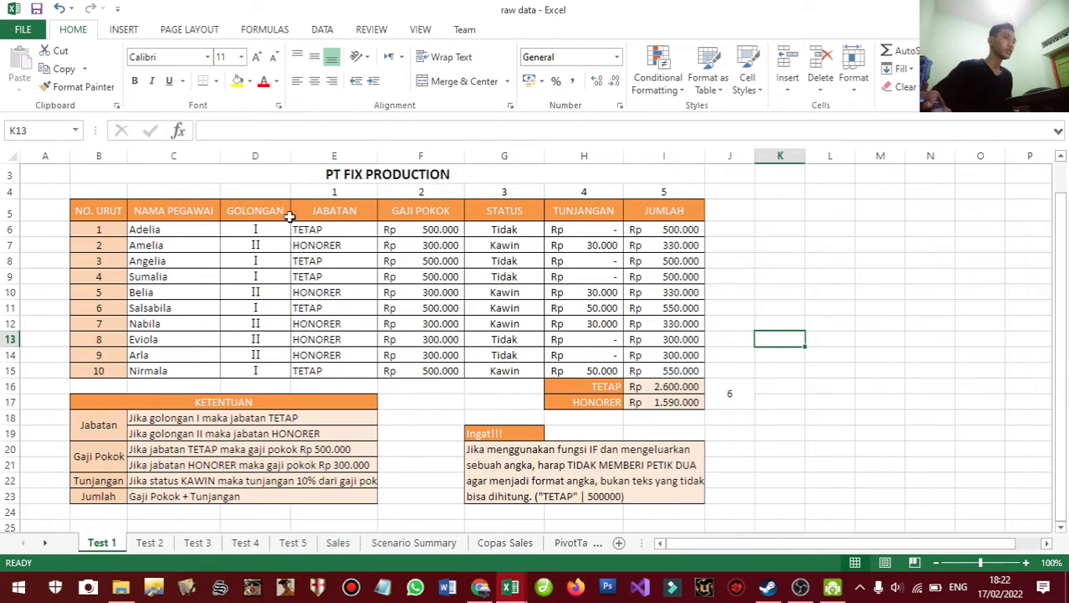
- Try the Times New Roman and Arial fonts on the GOLONGAN values in D6:D15, and undo both font changes
left_click_drag(250, 226, 239, 370)
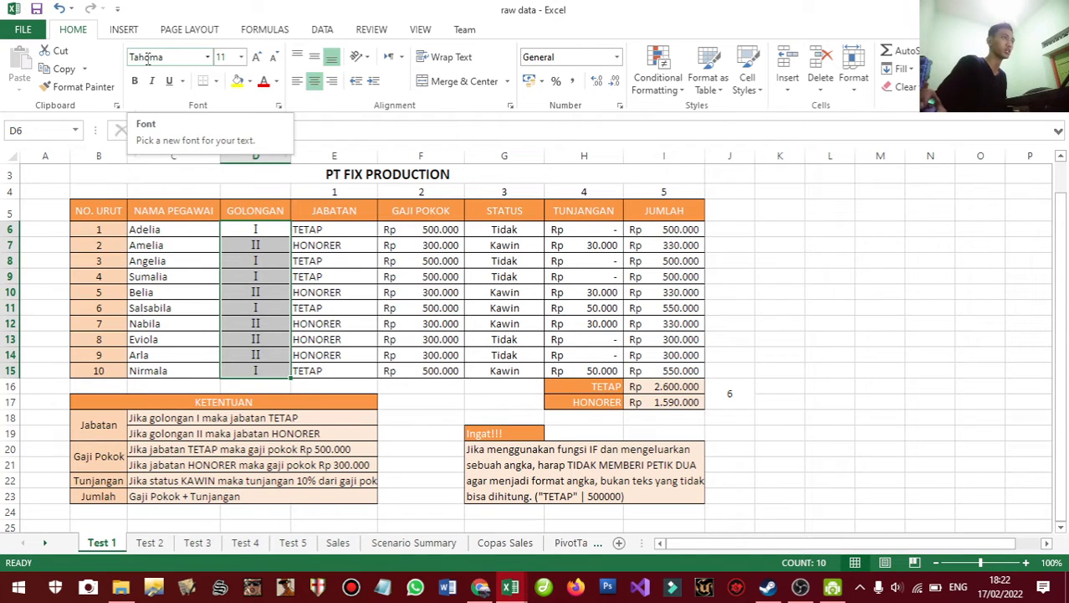
left_click(181, 57)
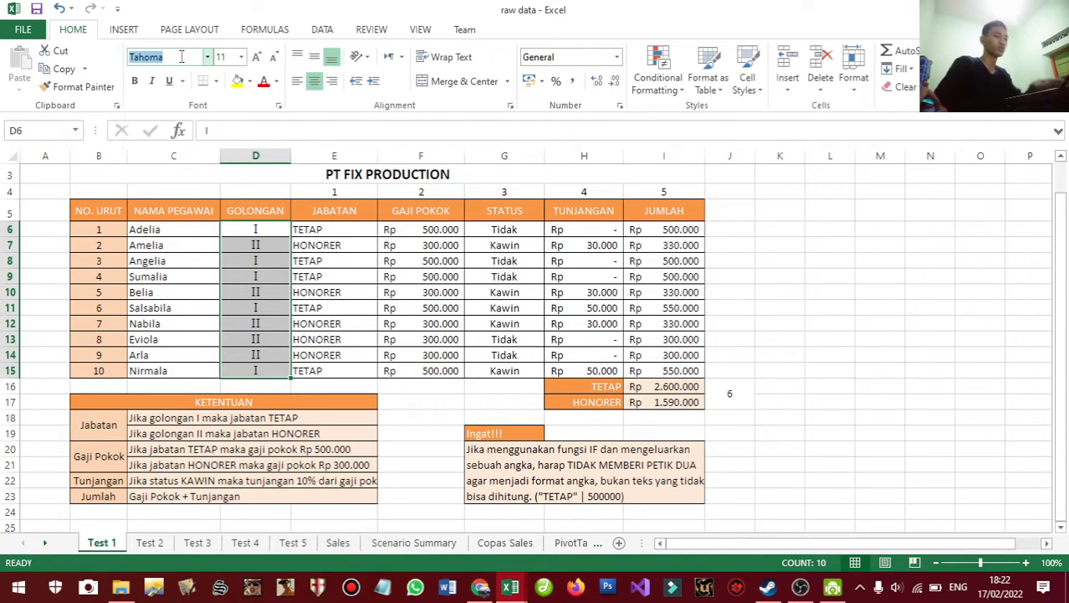
type("T")
key("Return")
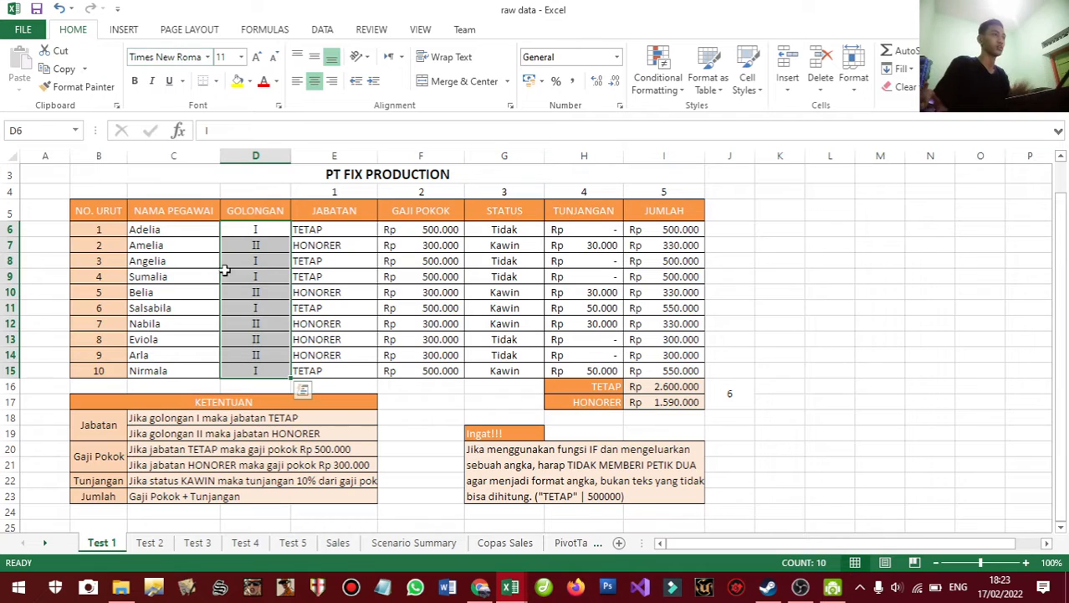
left_click(179, 56)
type("Arial")
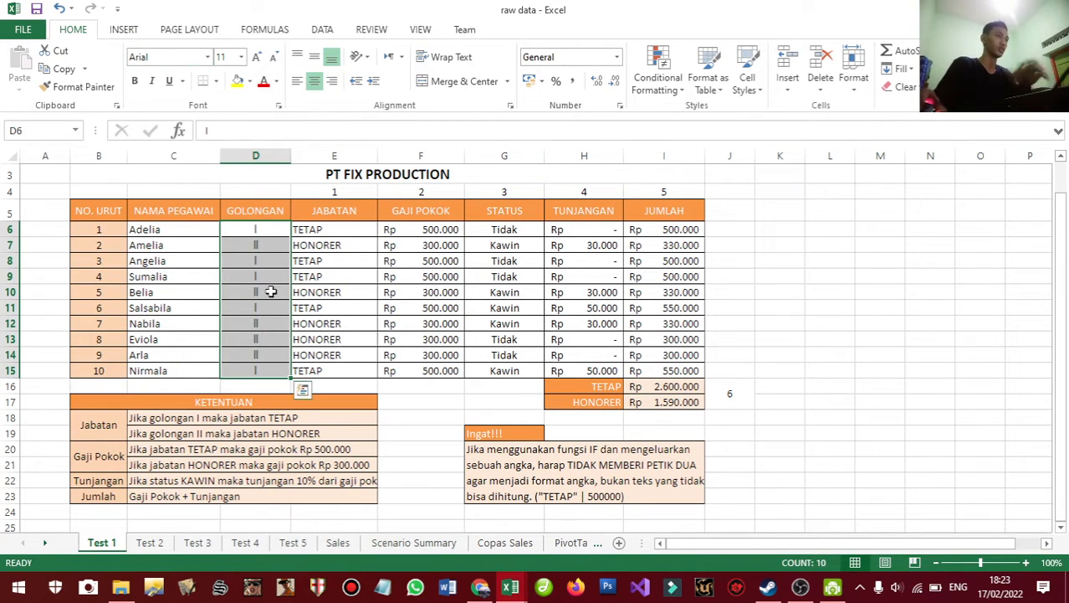
left_click(276, 230)
key("ctrl+z")
key("ctrl+z")
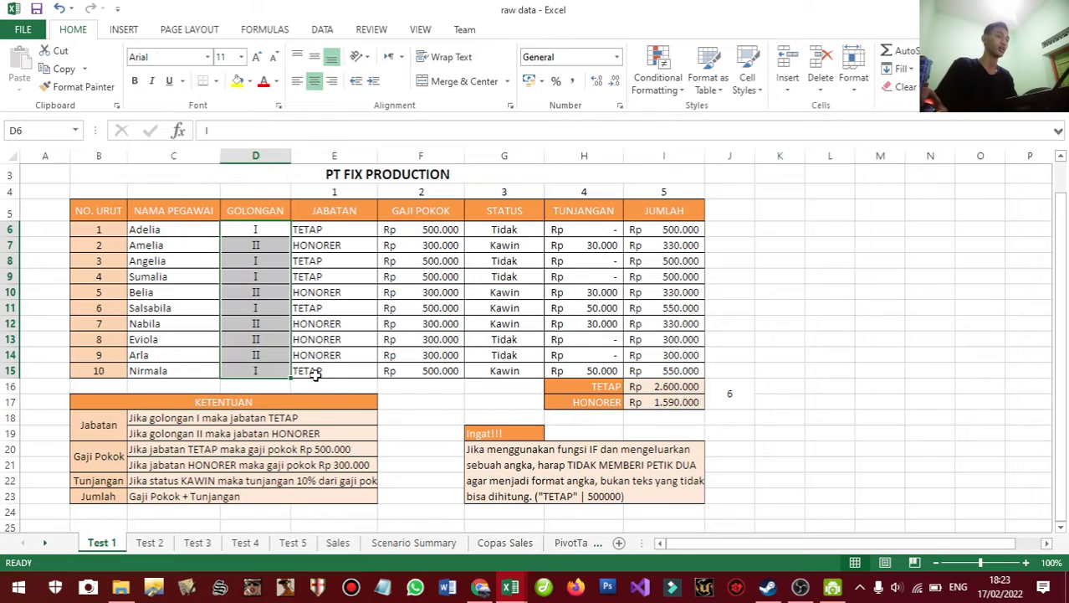
left_click(275, 243)
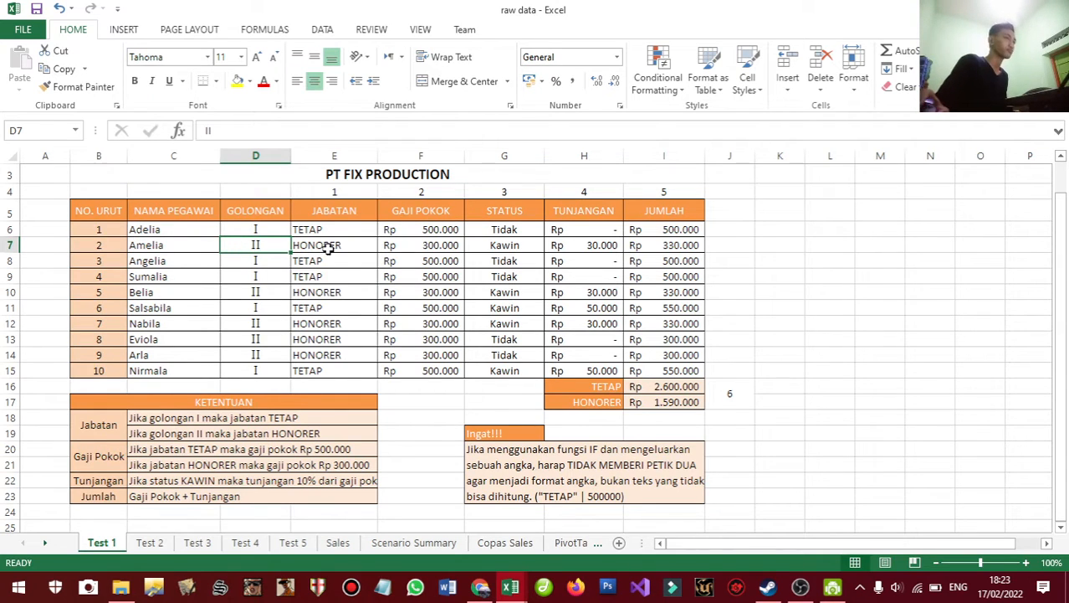
- Examine the GOLONGAN values beside the first three employees in rows 6 to 8
left_click(255, 228)
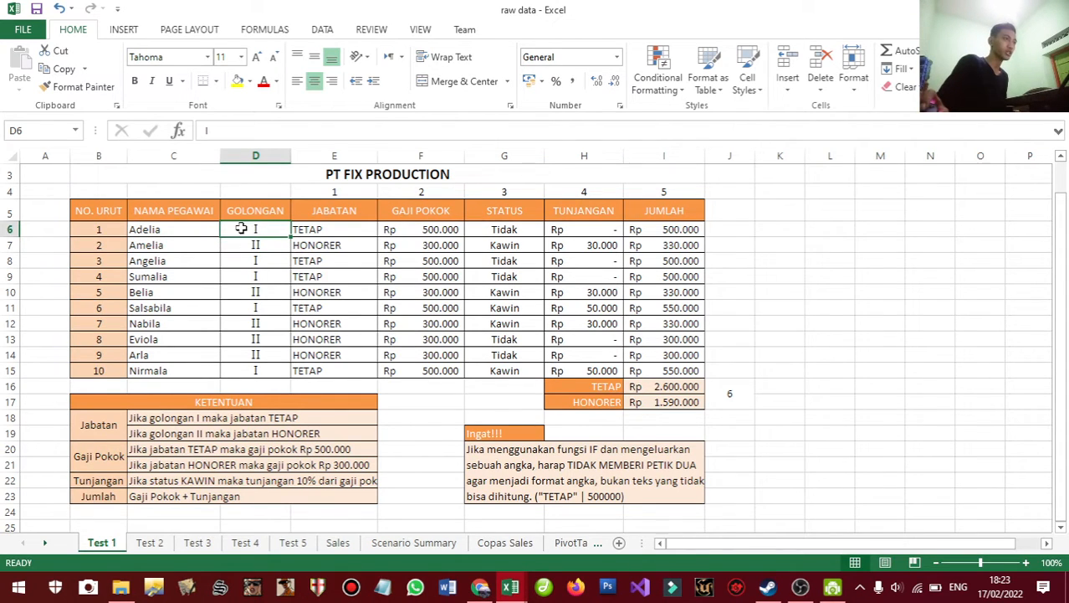
left_click(168, 227)
left_click(245, 230)
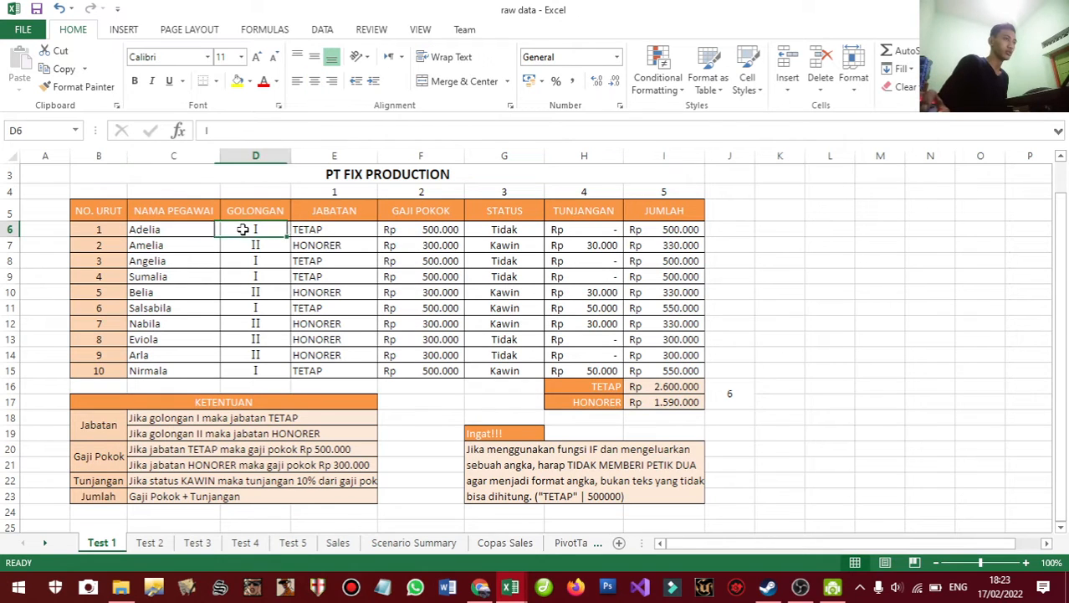
left_click(164, 244)
left_click(248, 244)
left_click(177, 259)
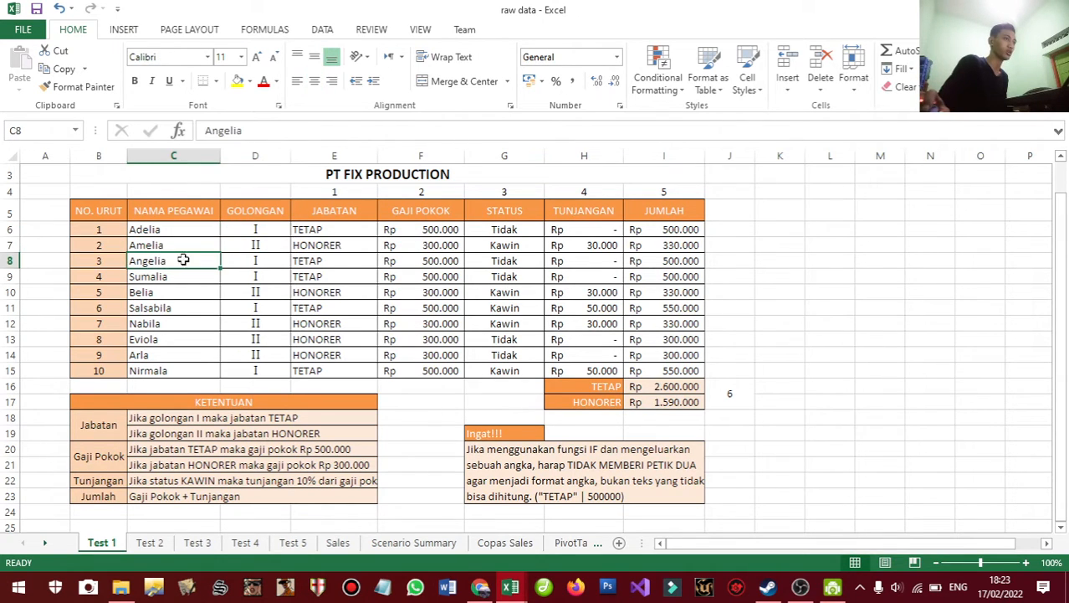
left_click(242, 260)
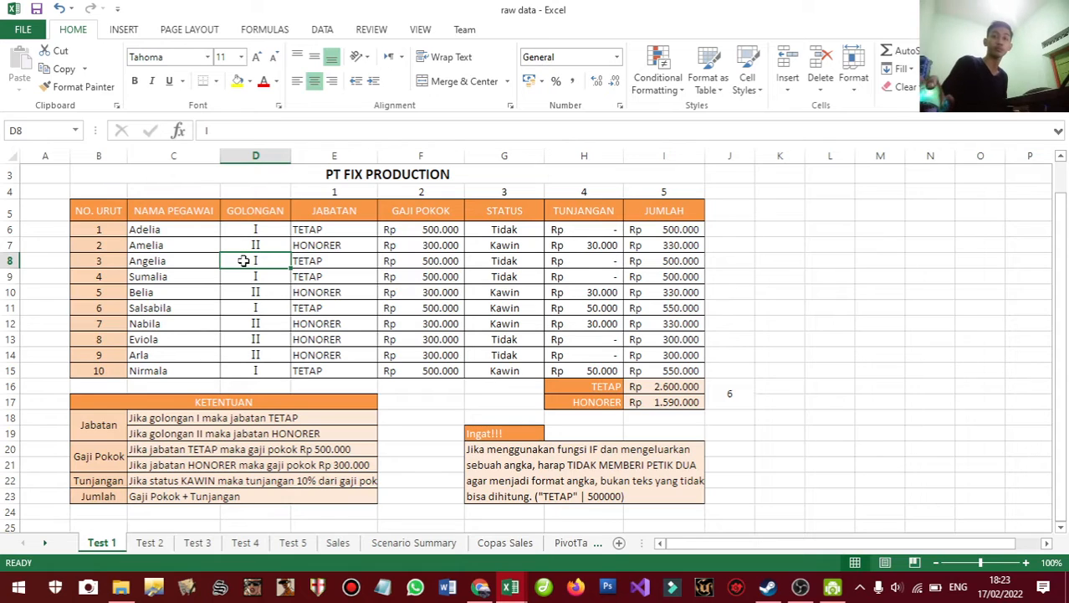
- Examine the IF formula in JABATAN cell E6, comparing its test on D6 with the TETAP and HONORER results
left_click(311, 226)
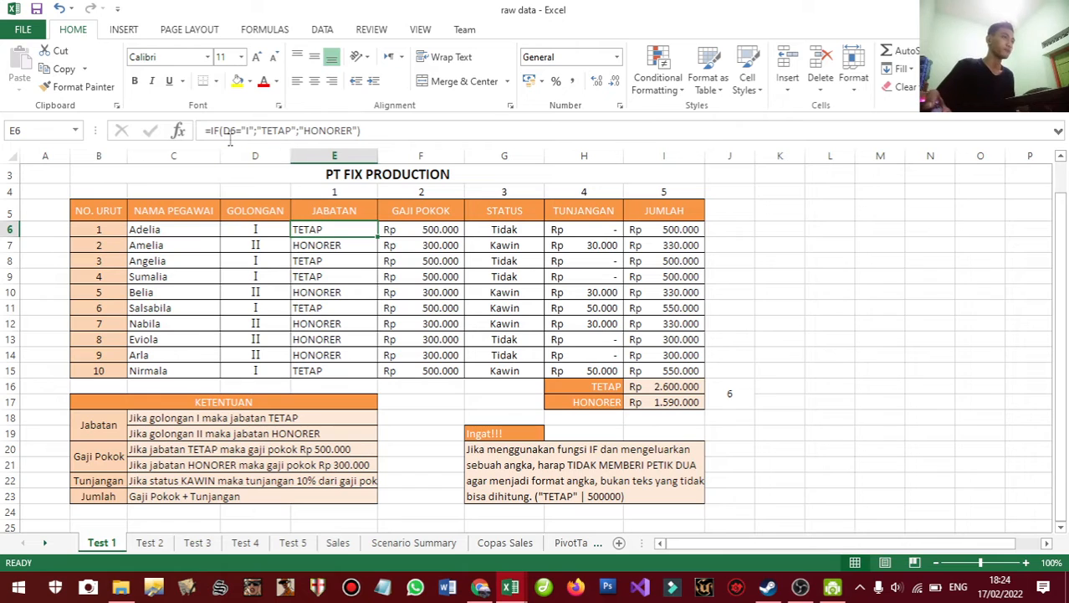
left_click(221, 132)
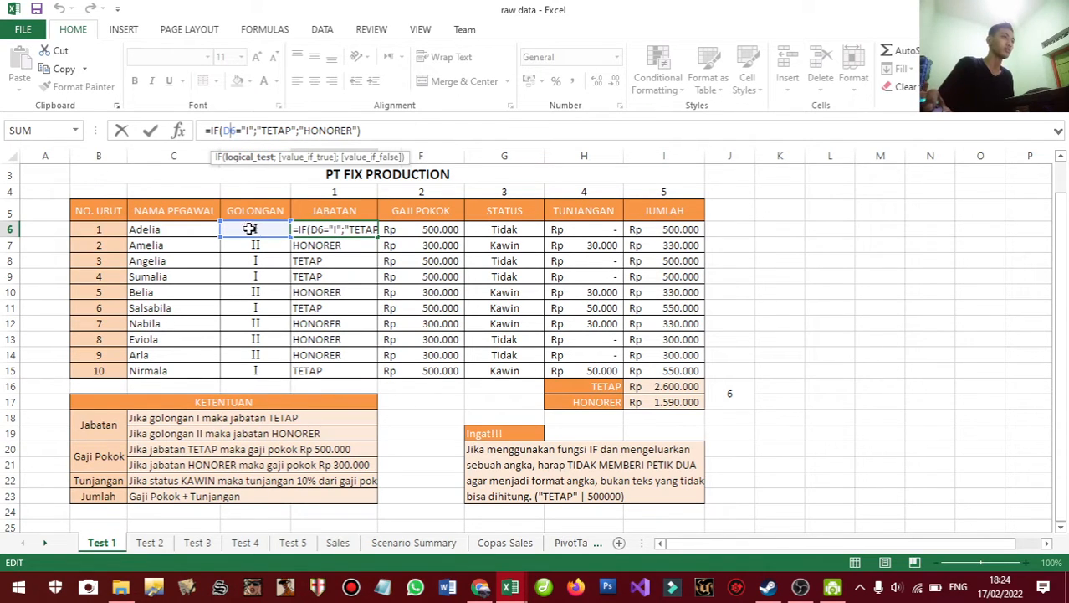
double_click(248, 130)
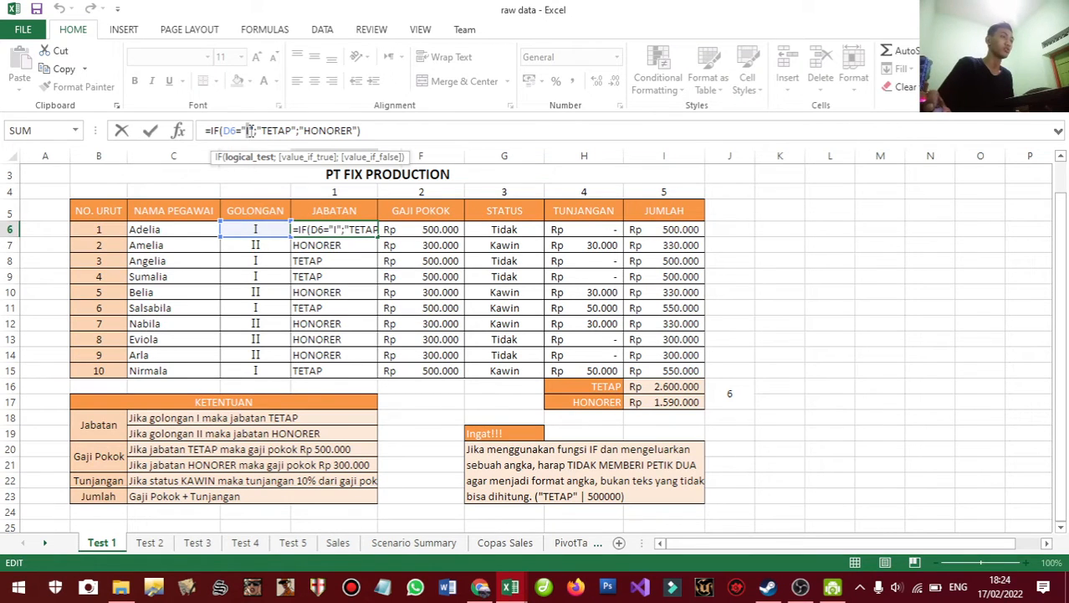
left_click(273, 132)
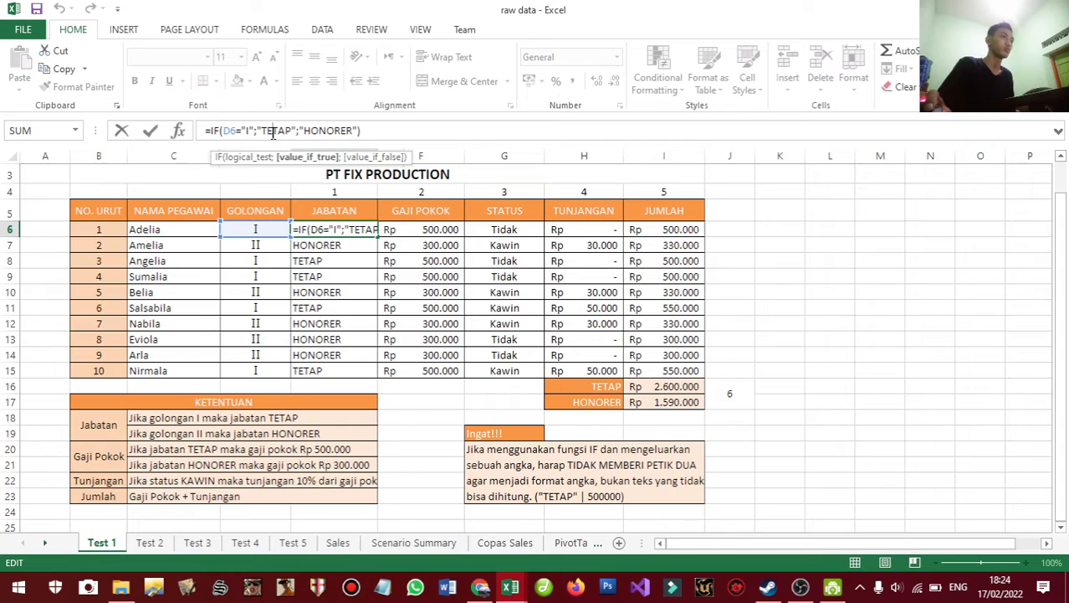
double_click(248, 131)
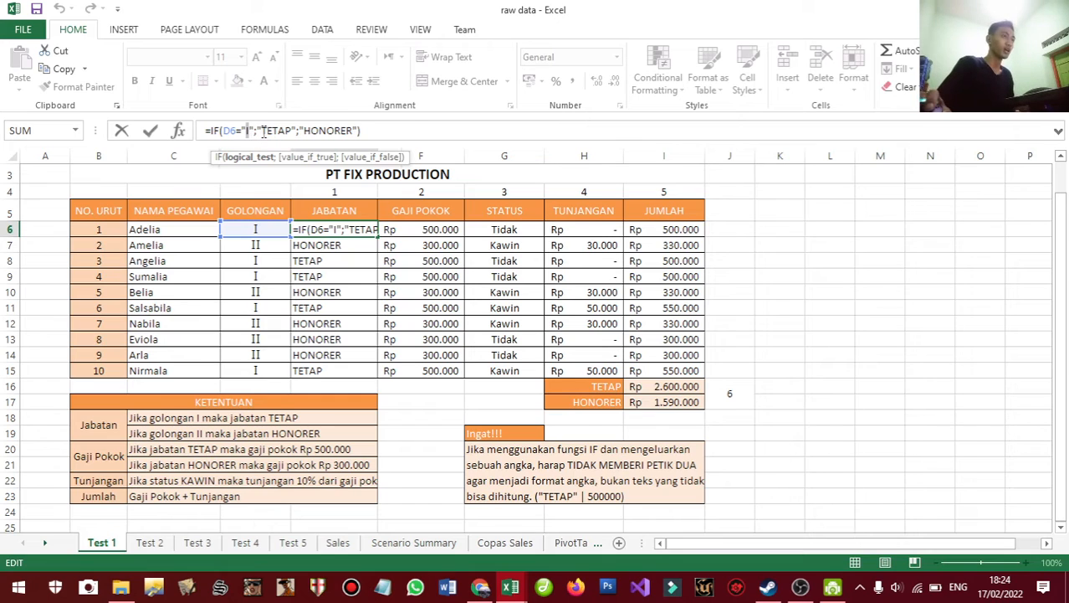
left_click(265, 132)
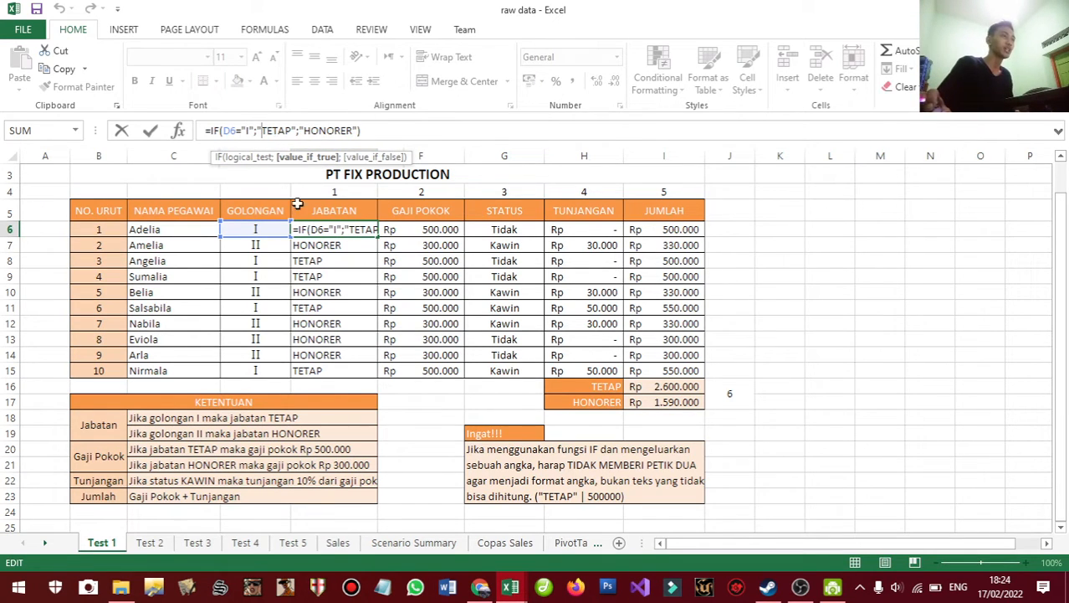
left_click(326, 130)
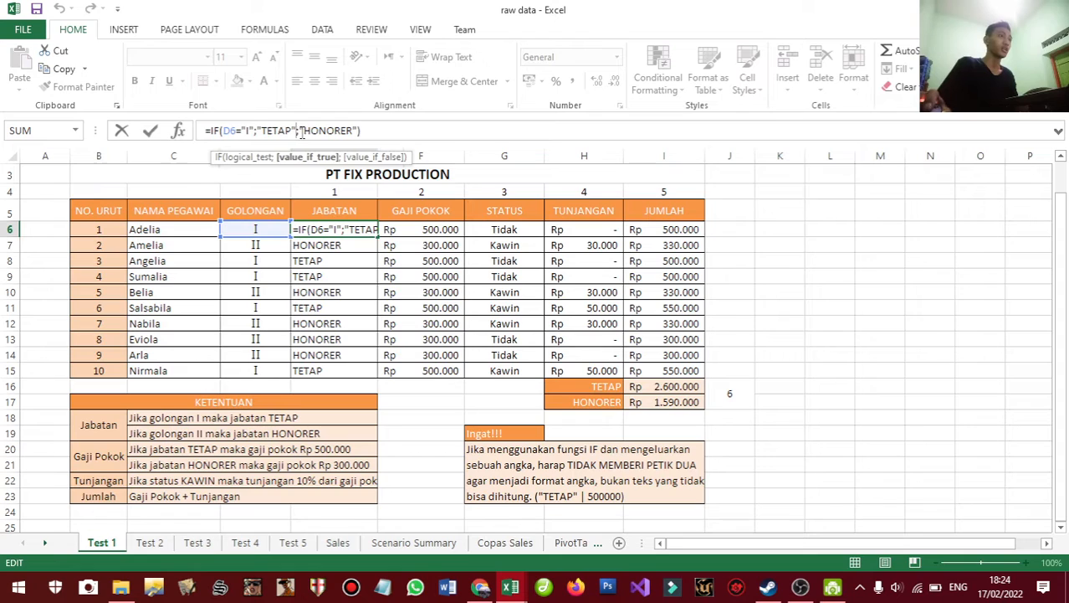
left_click(273, 131)
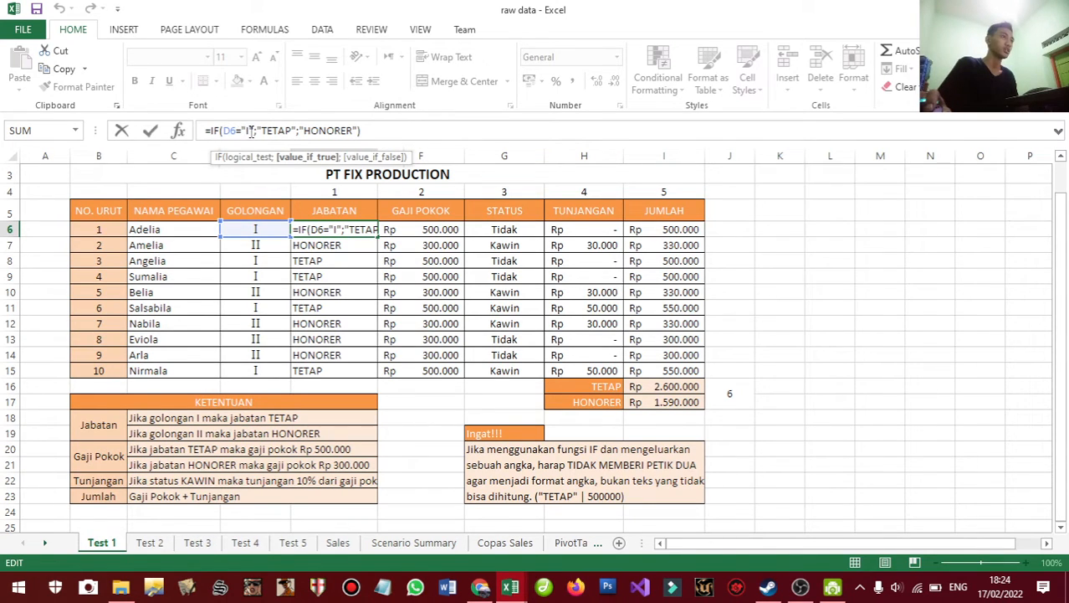
double_click(250, 132)
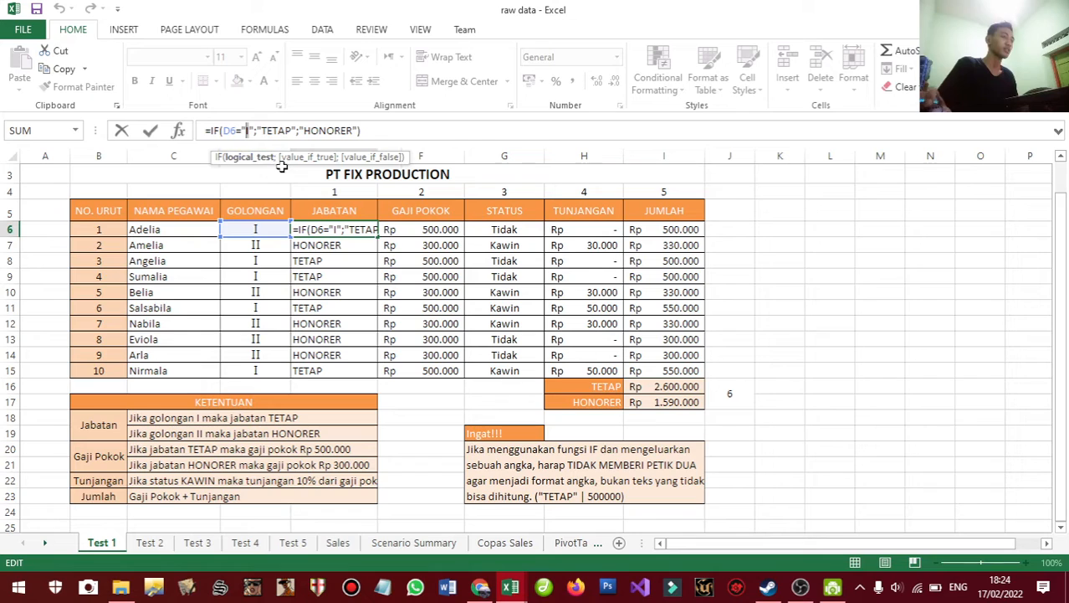
double_click(249, 131)
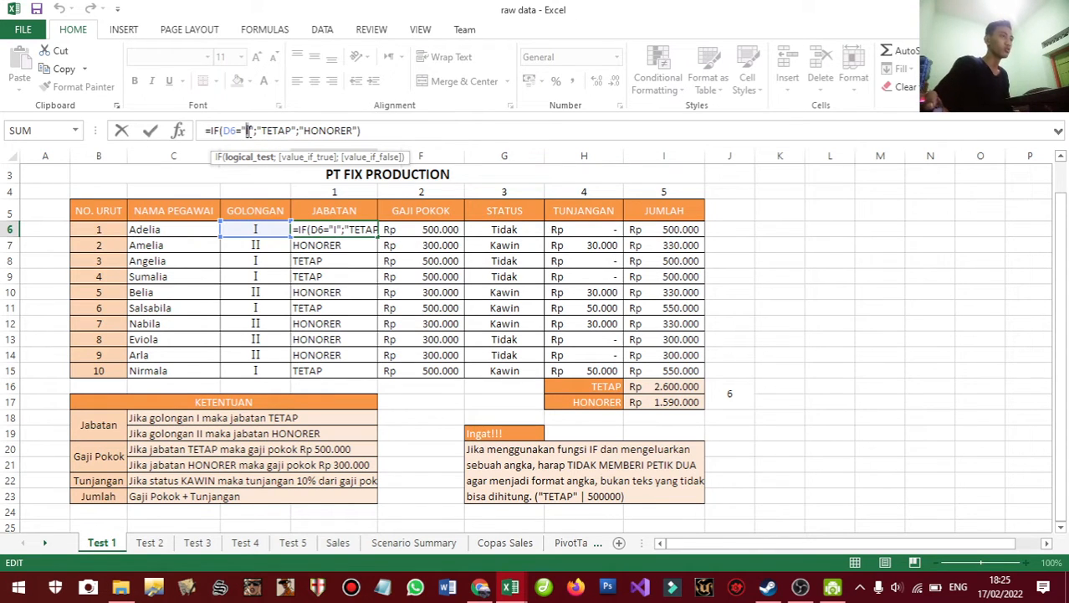
left_click_drag(262, 131, 297, 132)
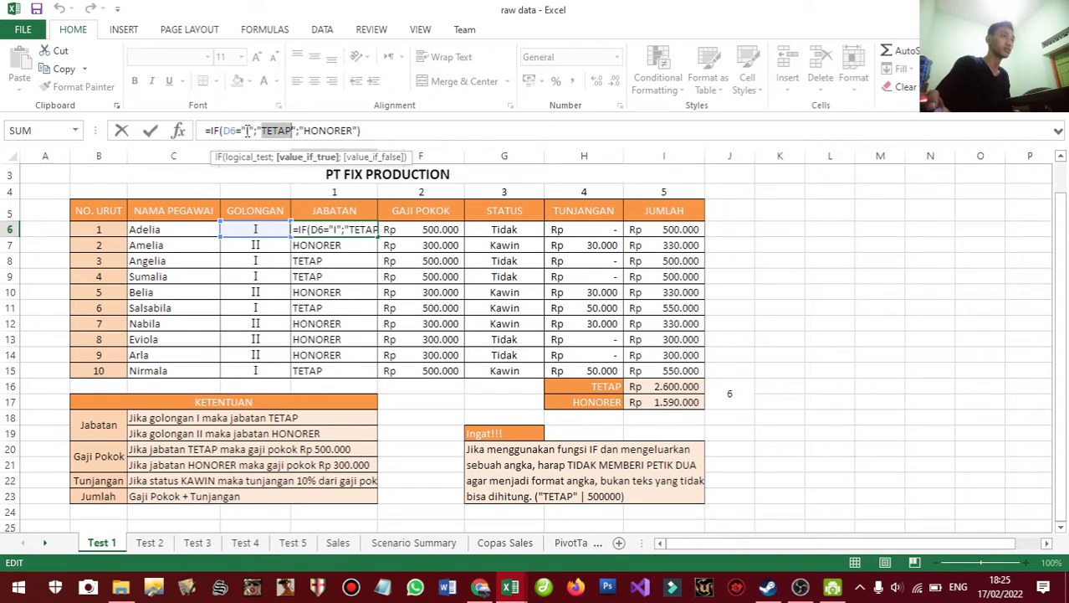
left_click(248, 131)
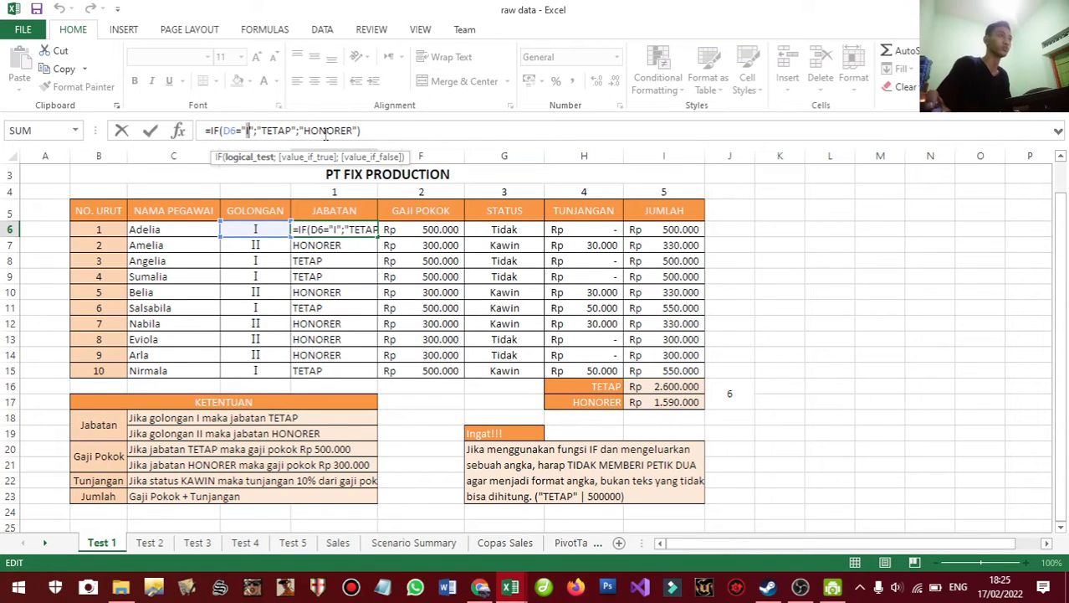
left_click_drag(304, 132, 355, 126)
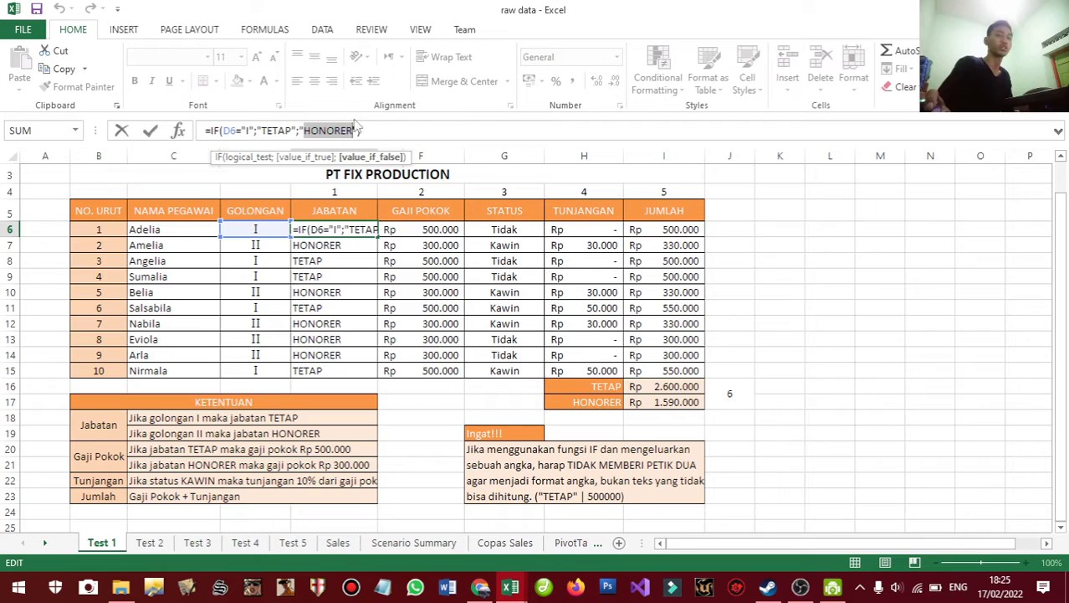
key("Home")
left_click(329, 131)
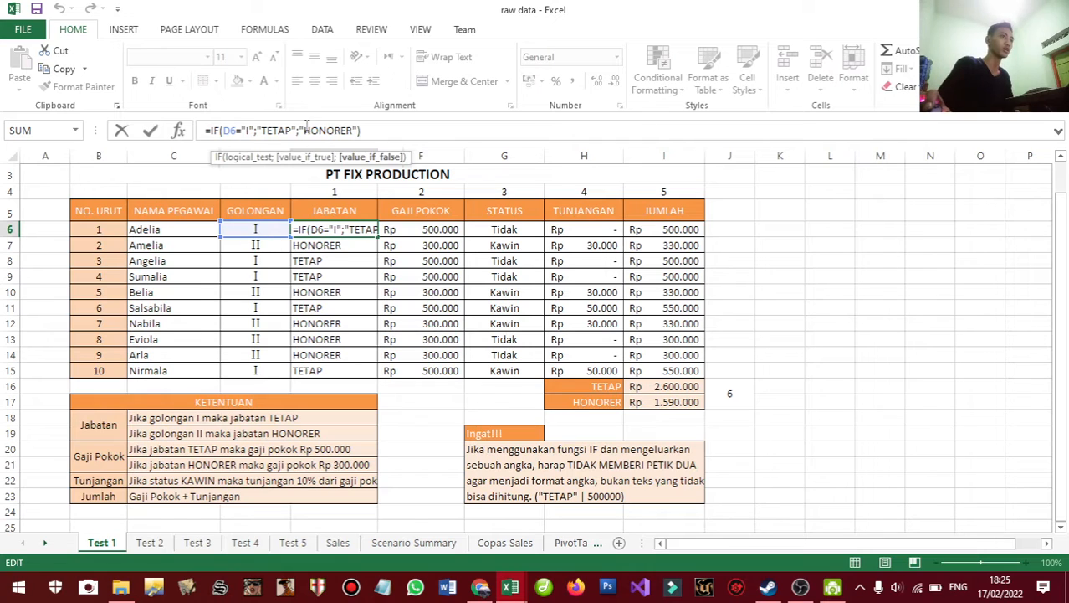
key("Return")
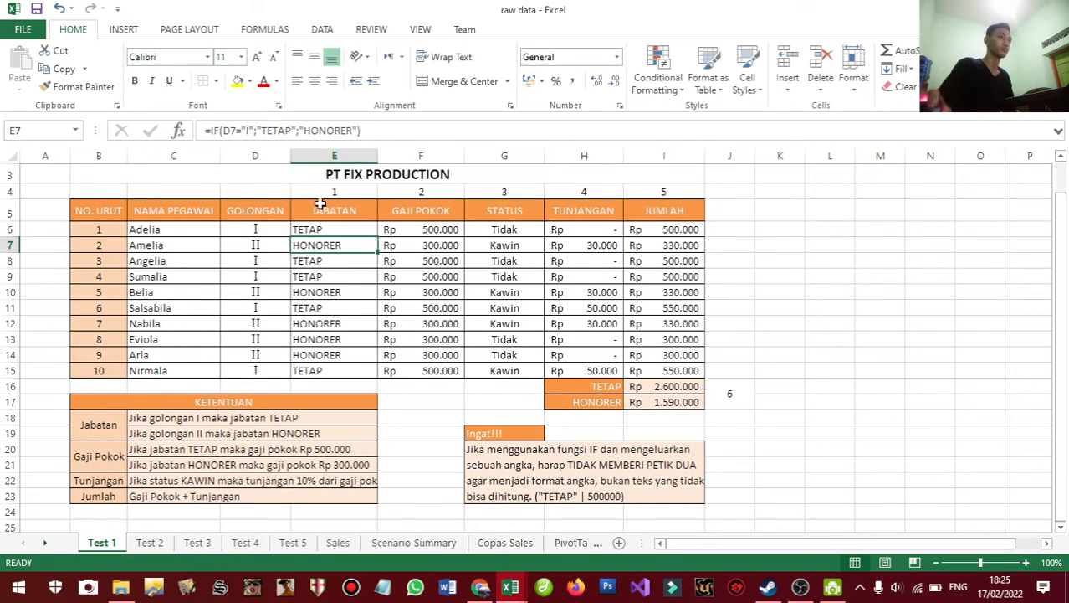
- Try GOLONGAN value III for the second employee in D7, and undo the change
left_click(265, 246)
left_click(268, 133)
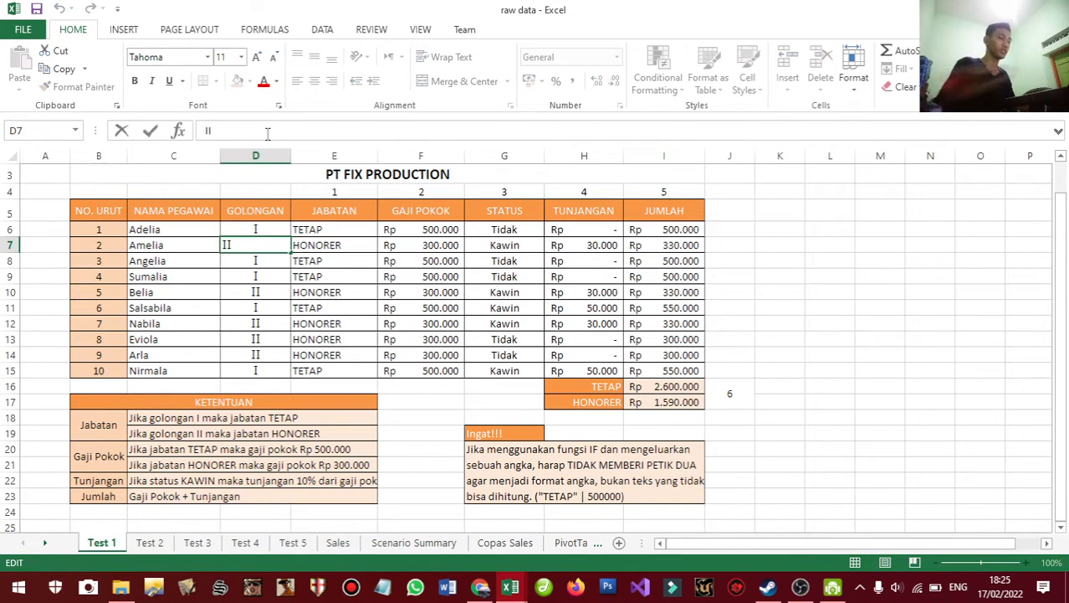
type("I")
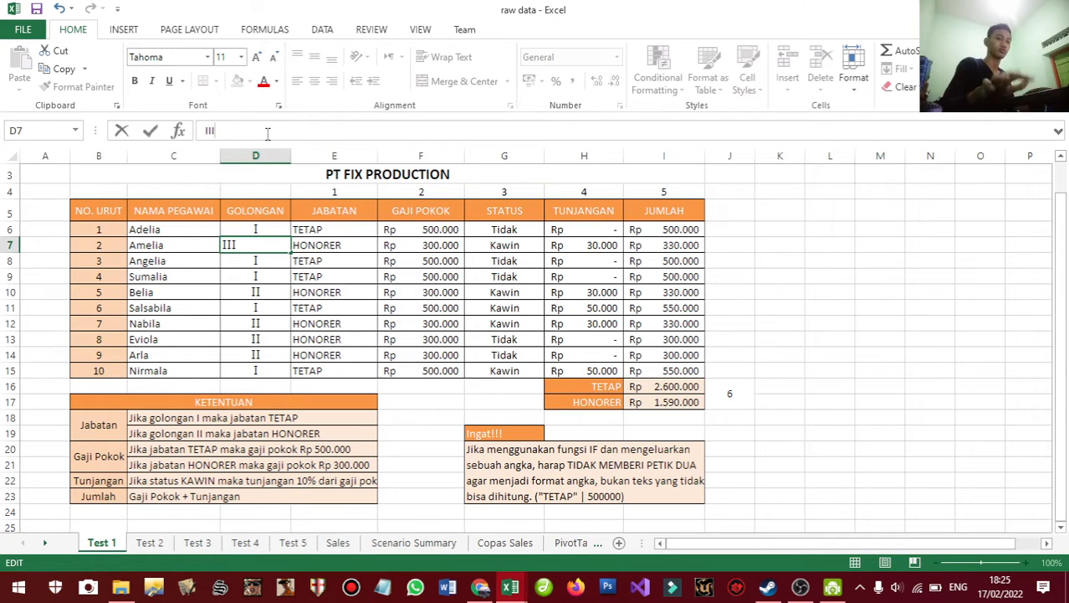
key("Return")
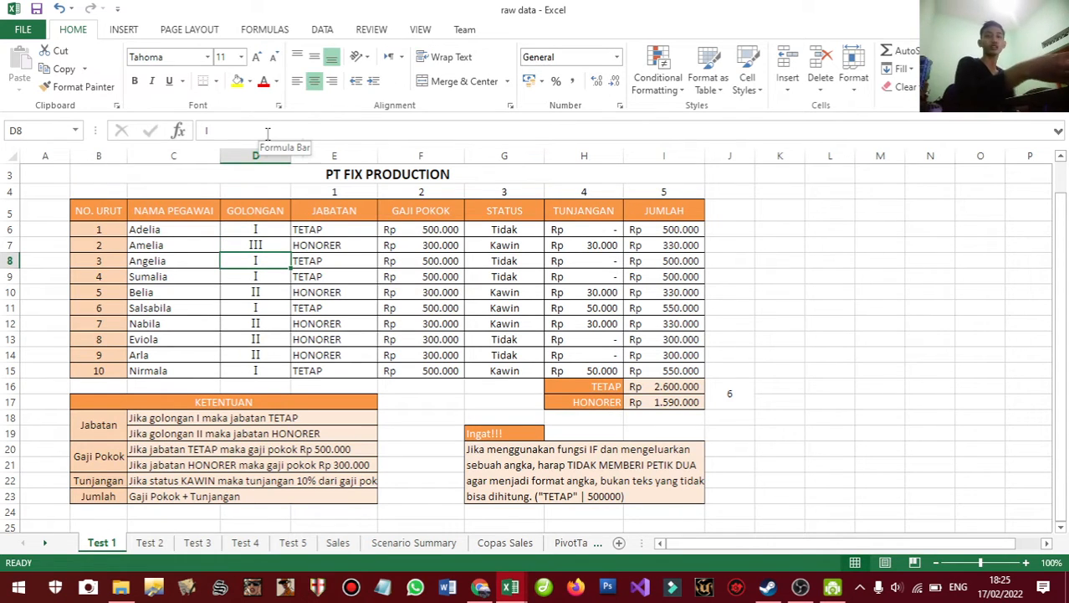
left_click(262, 245)
key("ctrl+z")
- Remove the "HONORER" false result and the closing parenthesis from the IF formula in E6
left_click(260, 229)
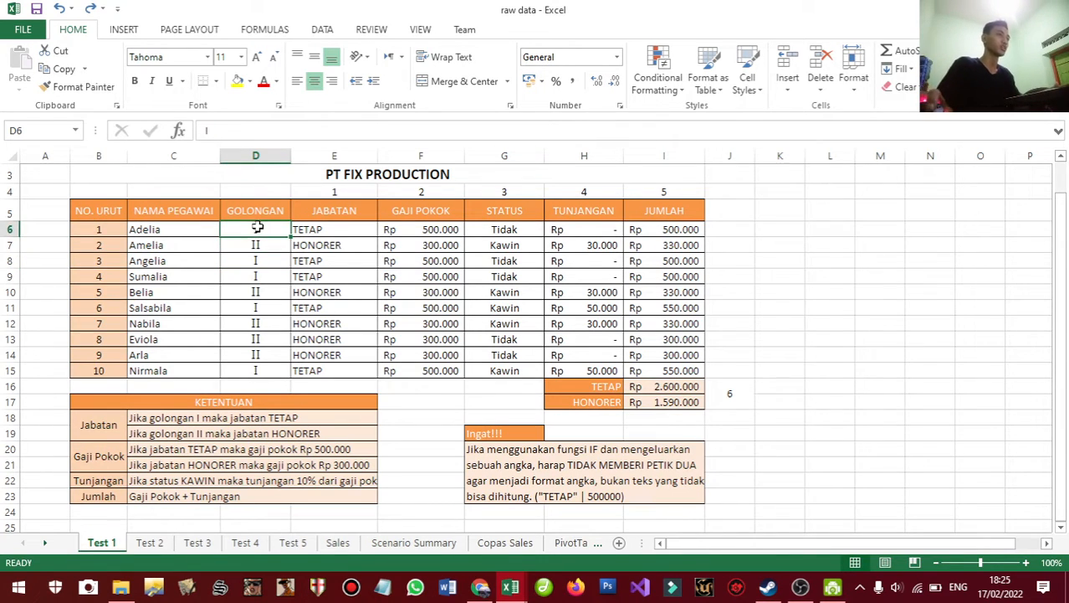
left_click(342, 224)
left_click(270, 132)
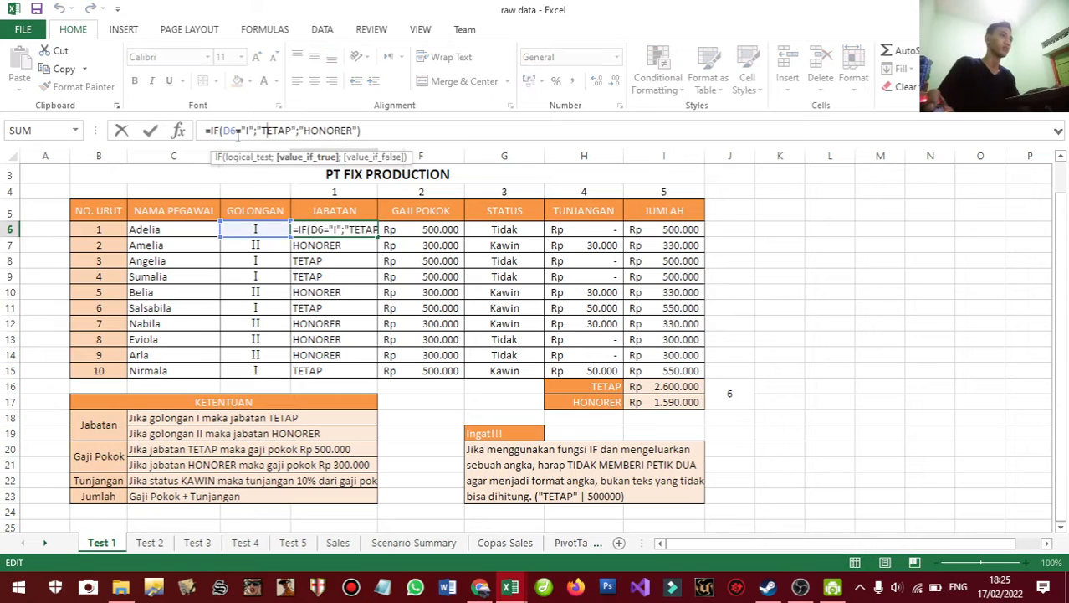
left_click_drag(209, 132, 369, 132)
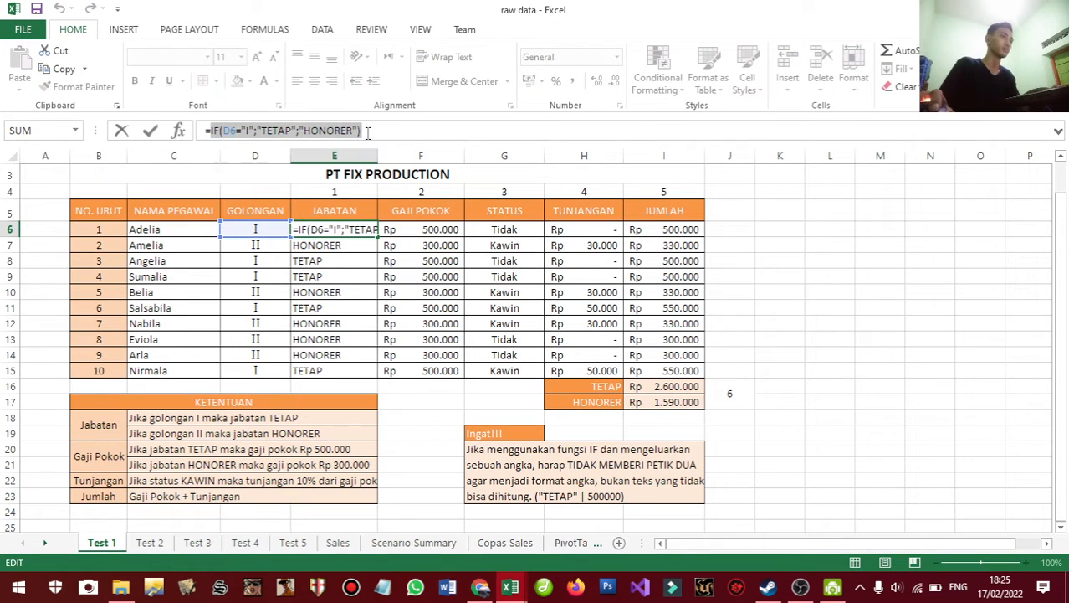
left_click(365, 133)
type(";")
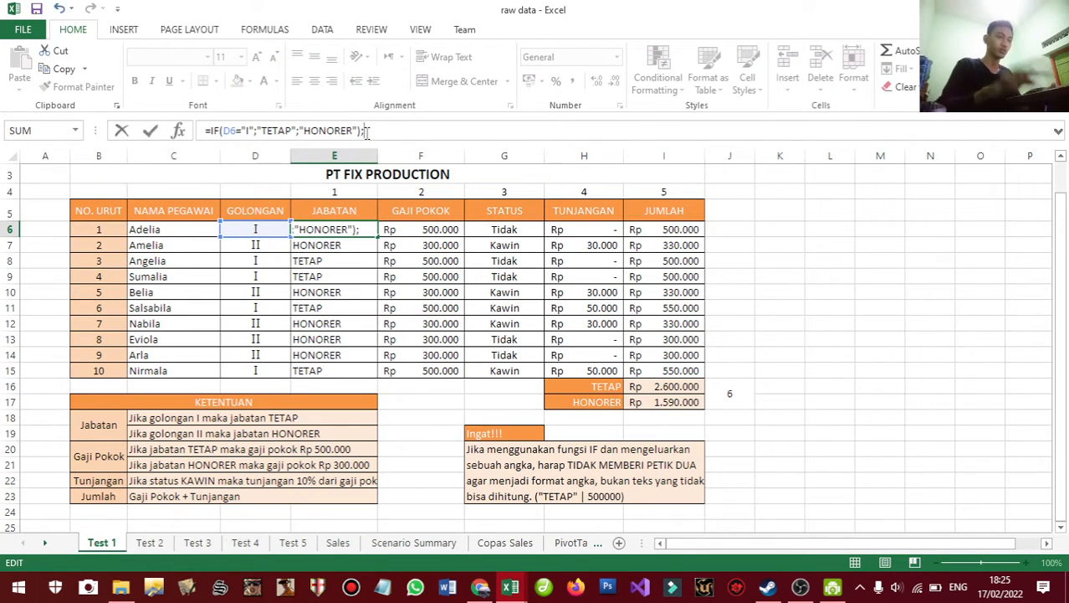
key("BackSpace")
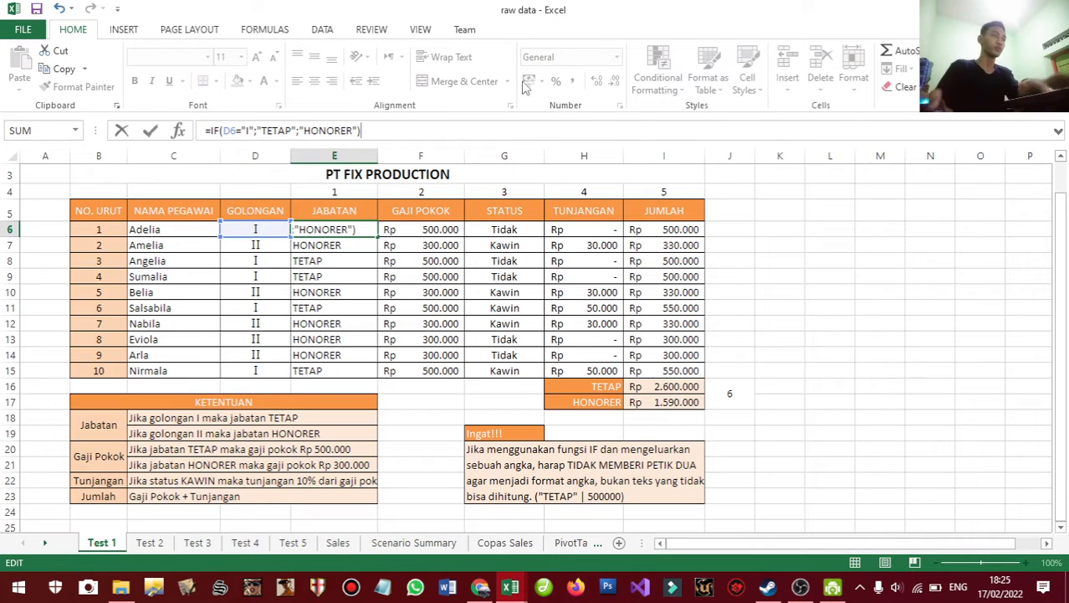
left_click_drag(373, 131, 306, 134)
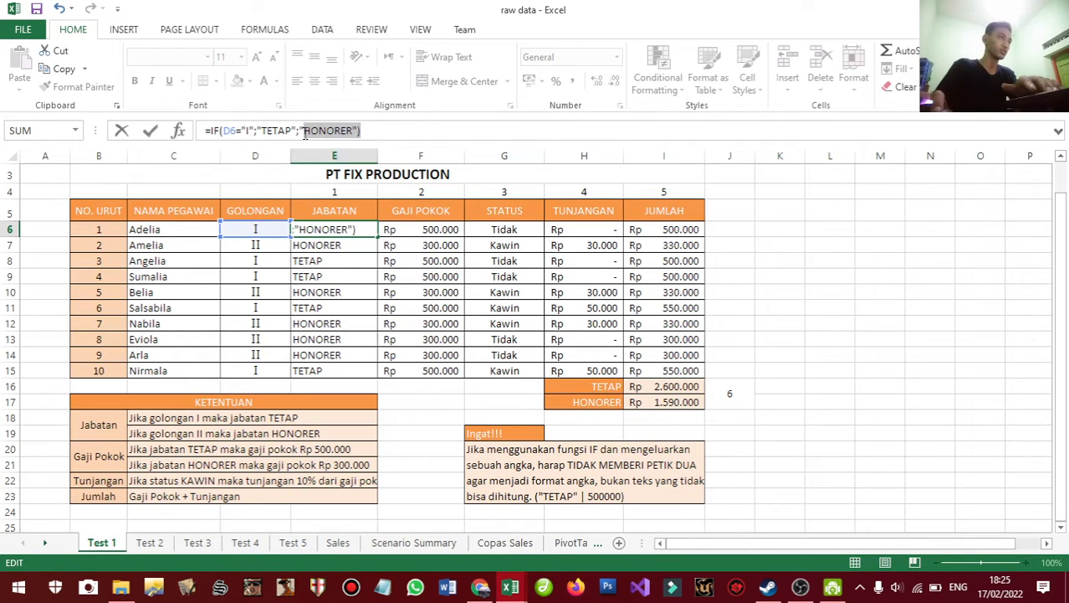
key("BackSpace")
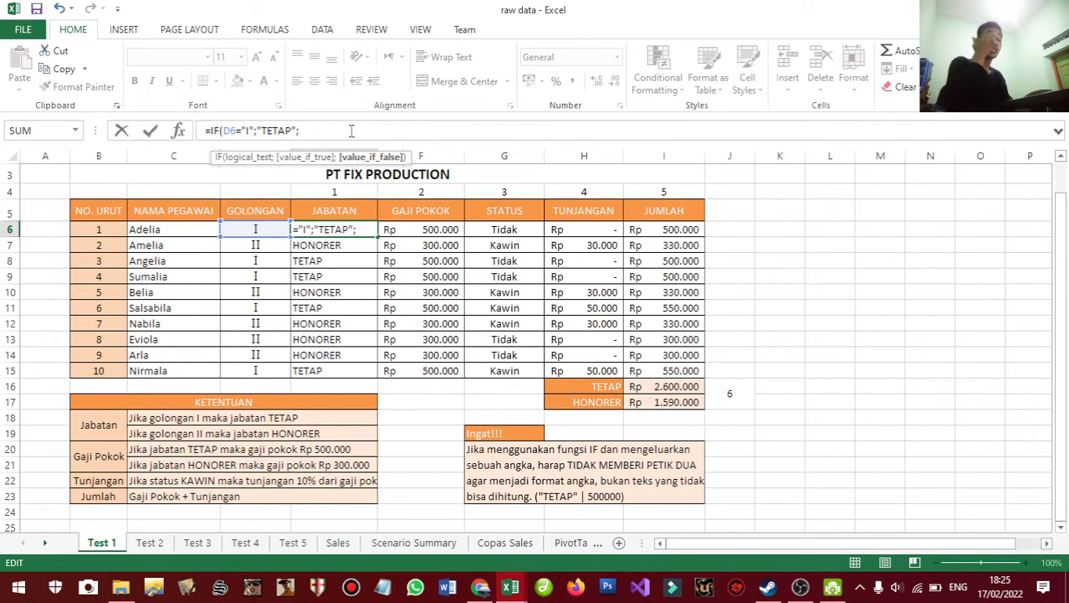
- Complete the E6 formula with a nested IF that returns "HONORER" when D6 equals "II" and "-" otherwise
type("IF")
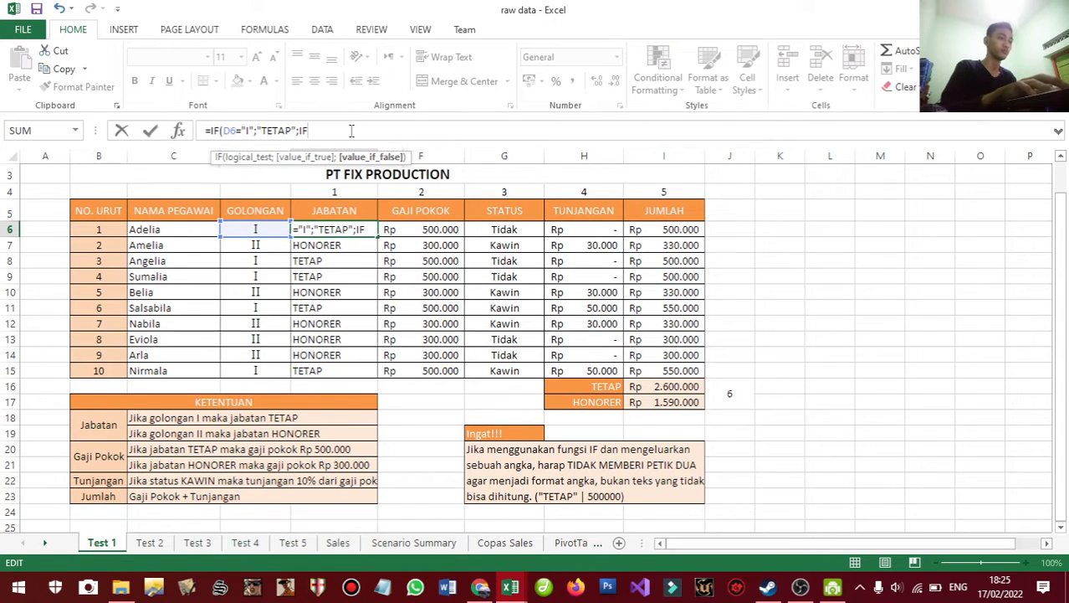
type("(")
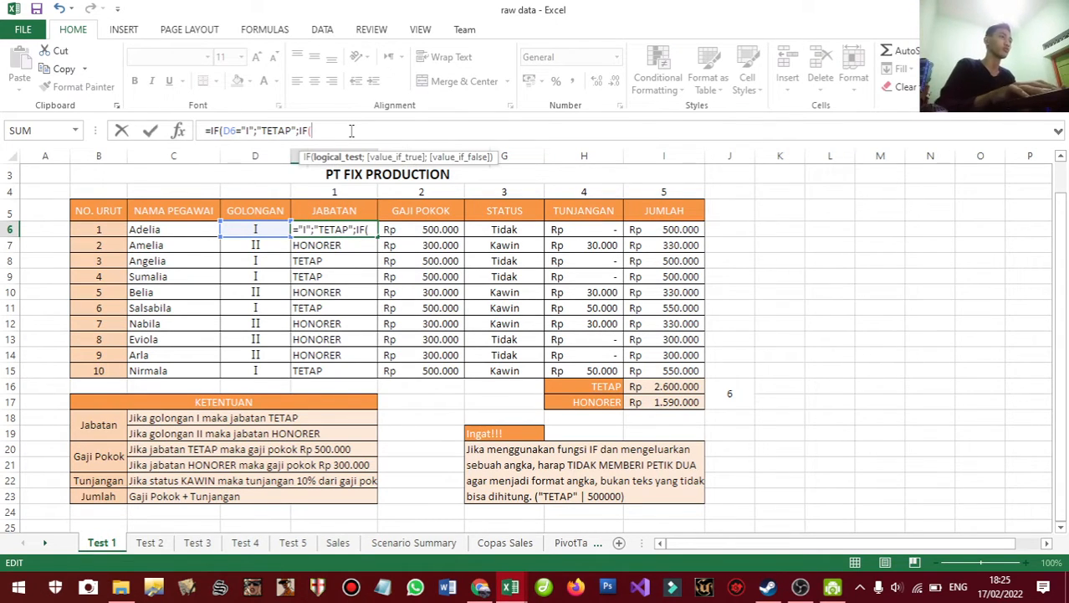
left_click(265, 228)
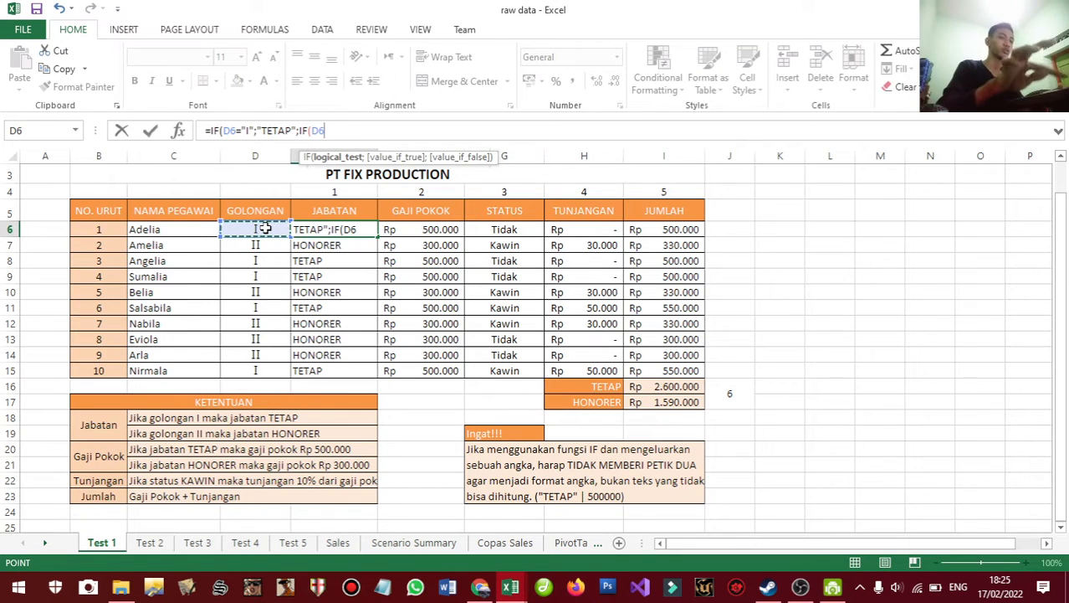
type("=\"II")
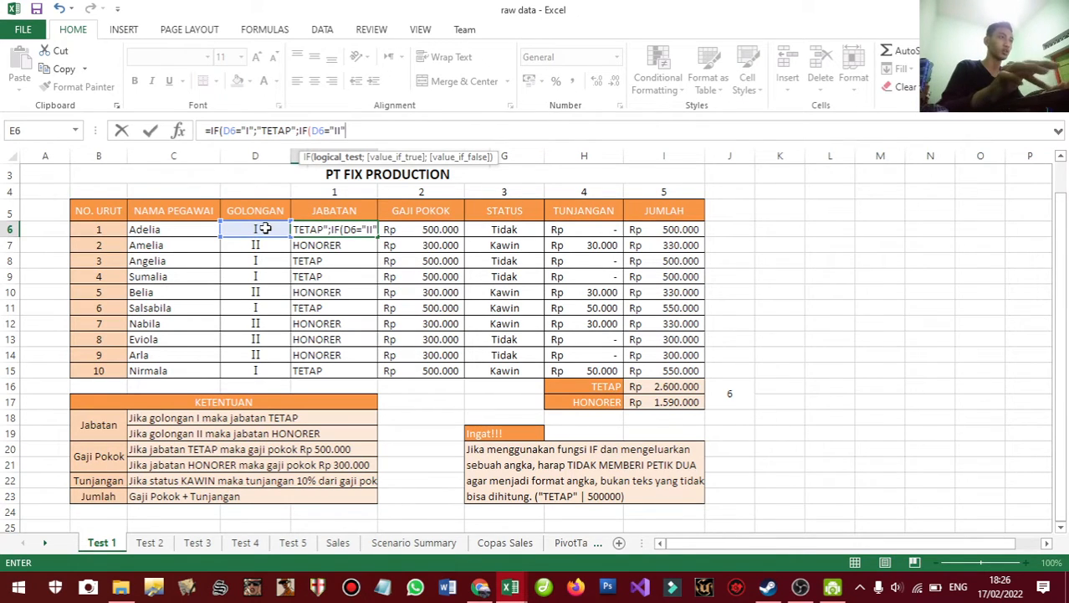
type("\";")
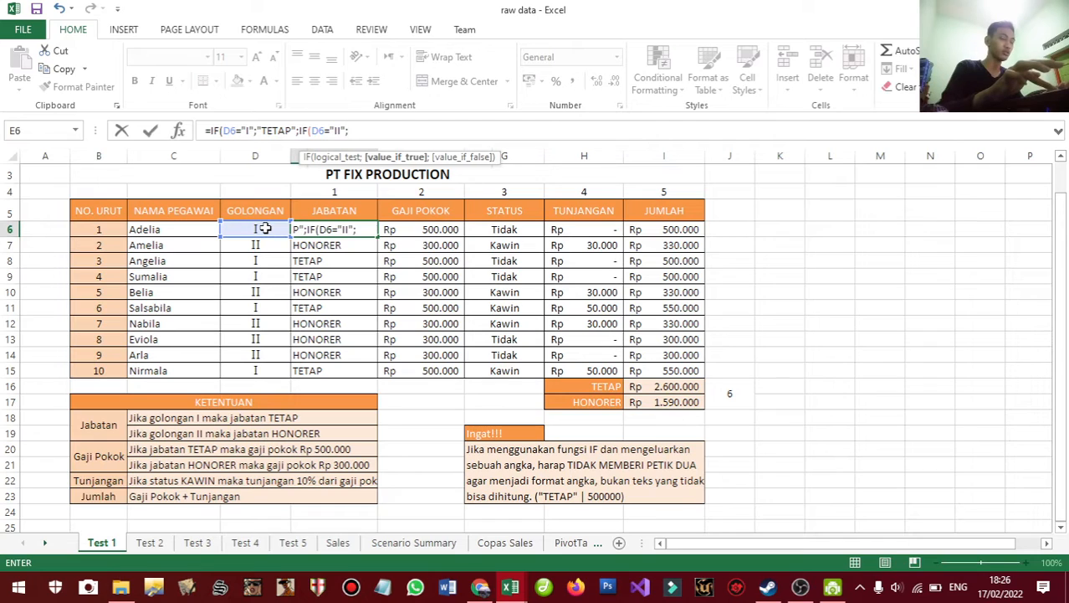
type("\"HONORER")
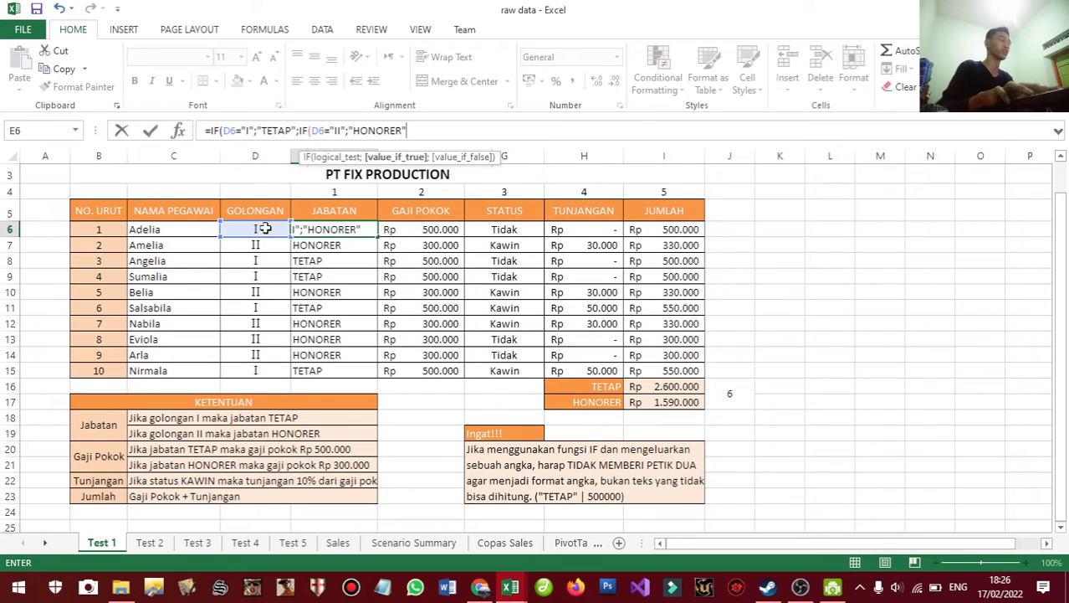
type("\";")
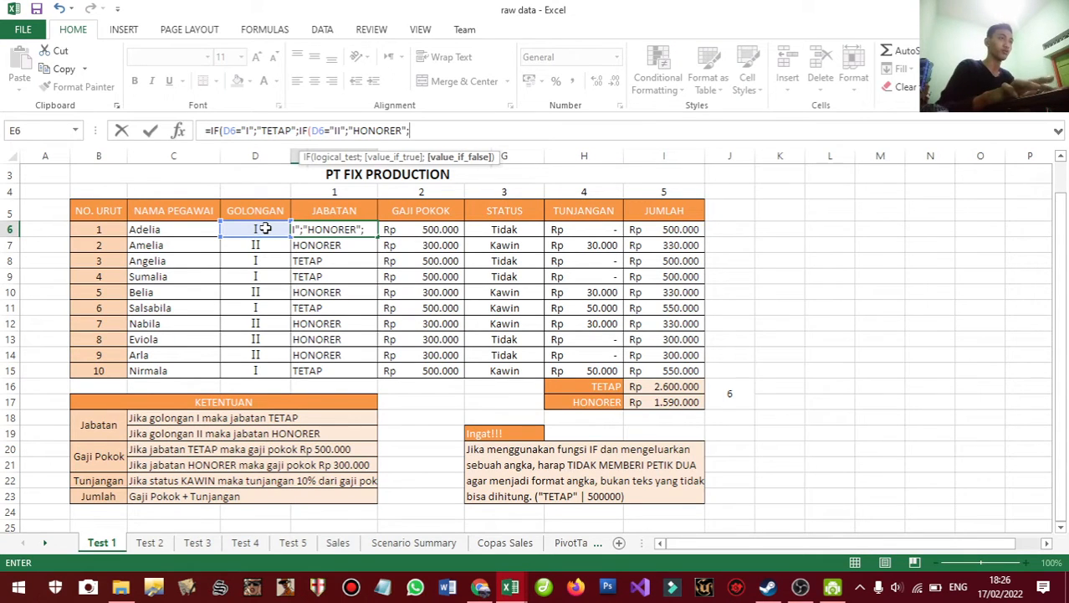
type("\"-\"")
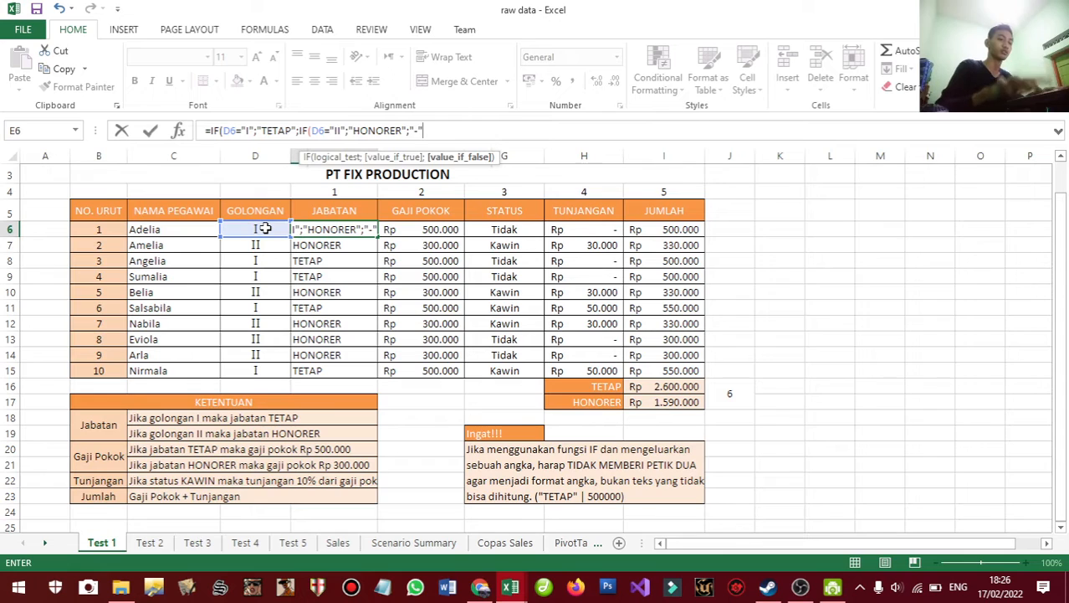
type(")")
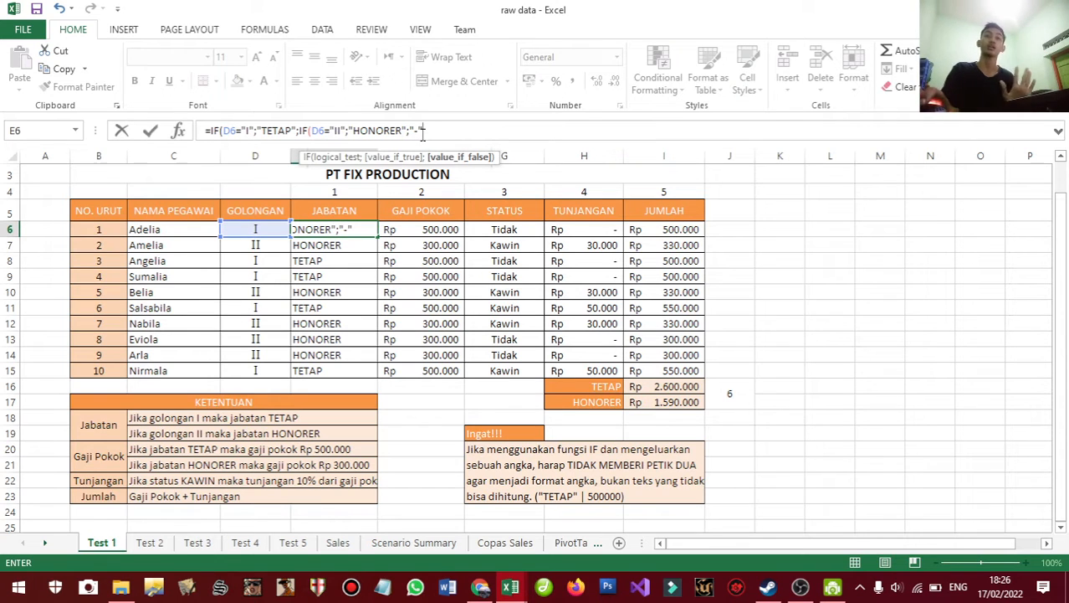
left_click(436, 131)
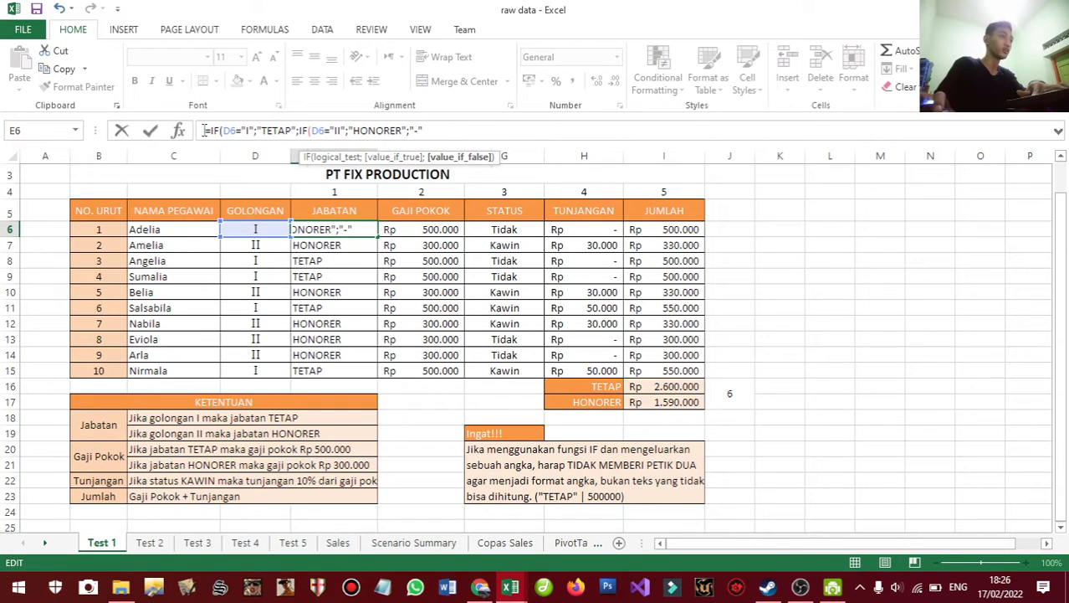
type("))")
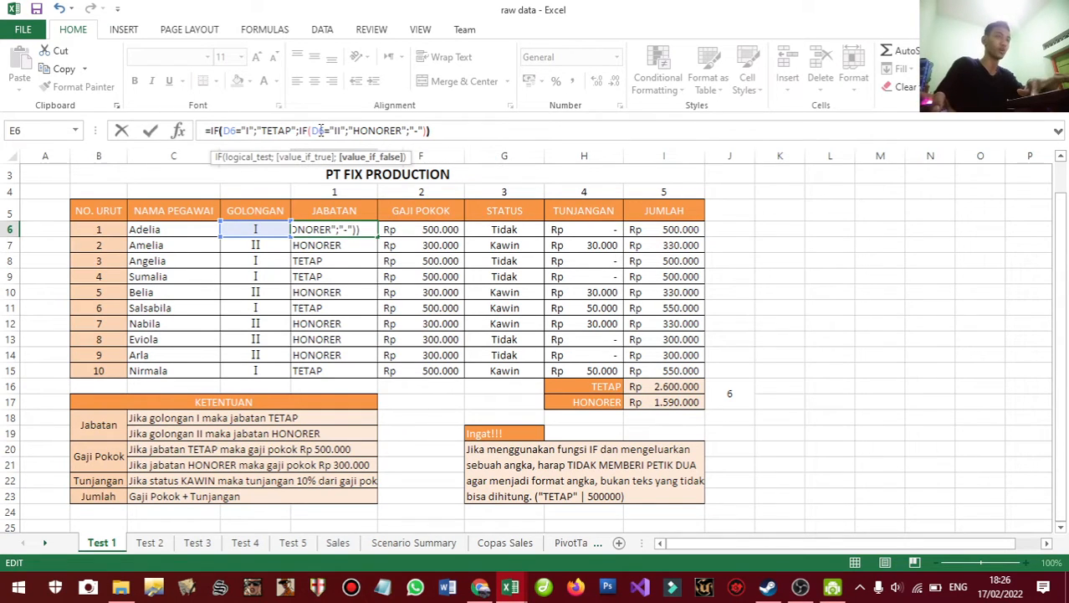
key("Return")
- Fill the nested JABATAN formula from E6 down to the last employee in E15
left_click(357, 229)
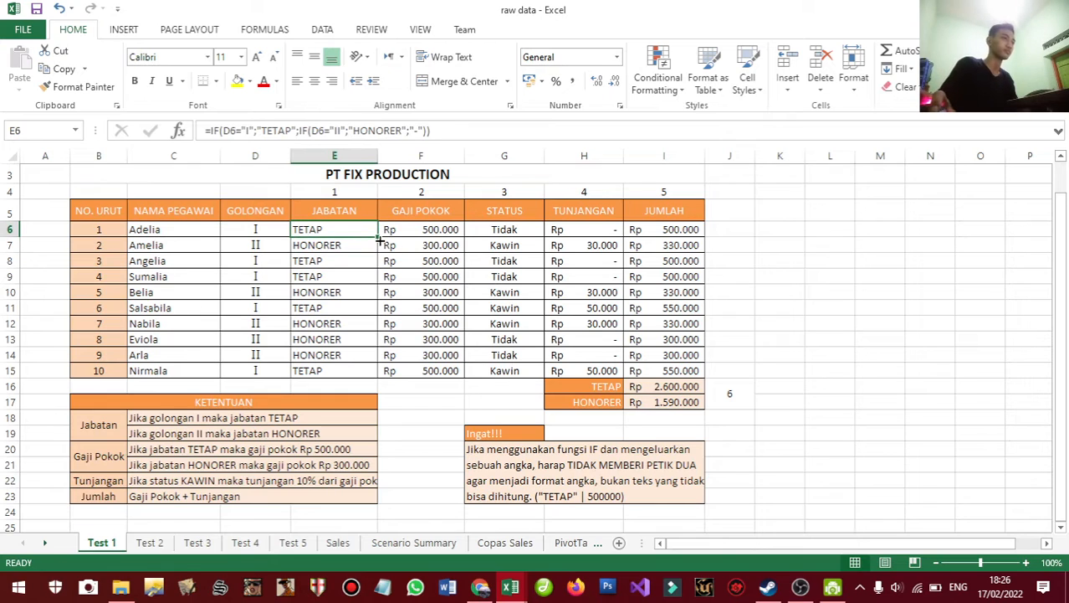
left_click_drag(377, 240, 378, 379)
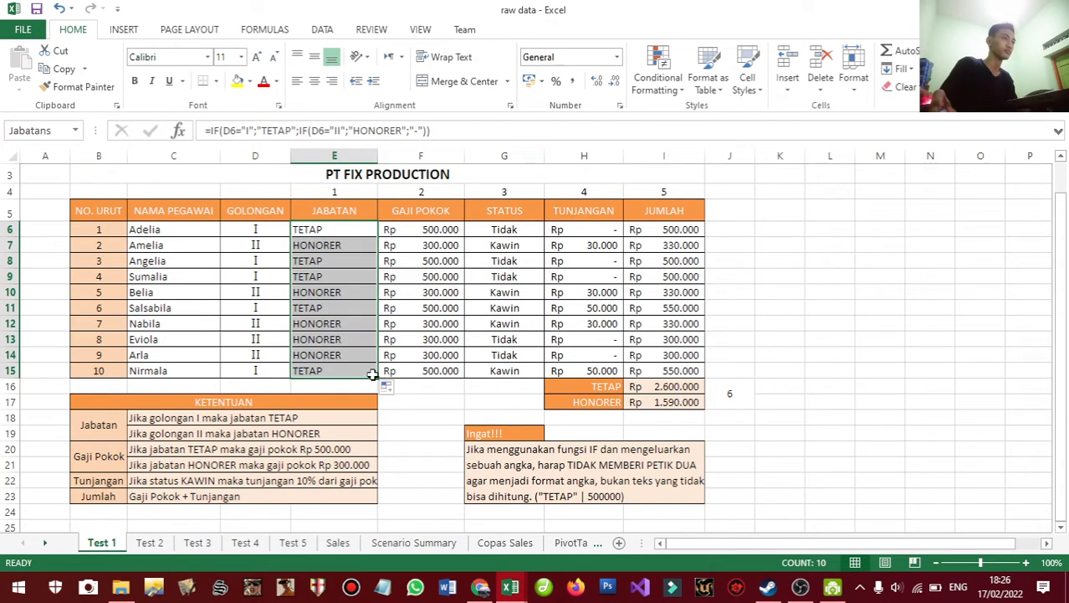
left_click(361, 237)
left_click(255, 234)
left_click(302, 232)
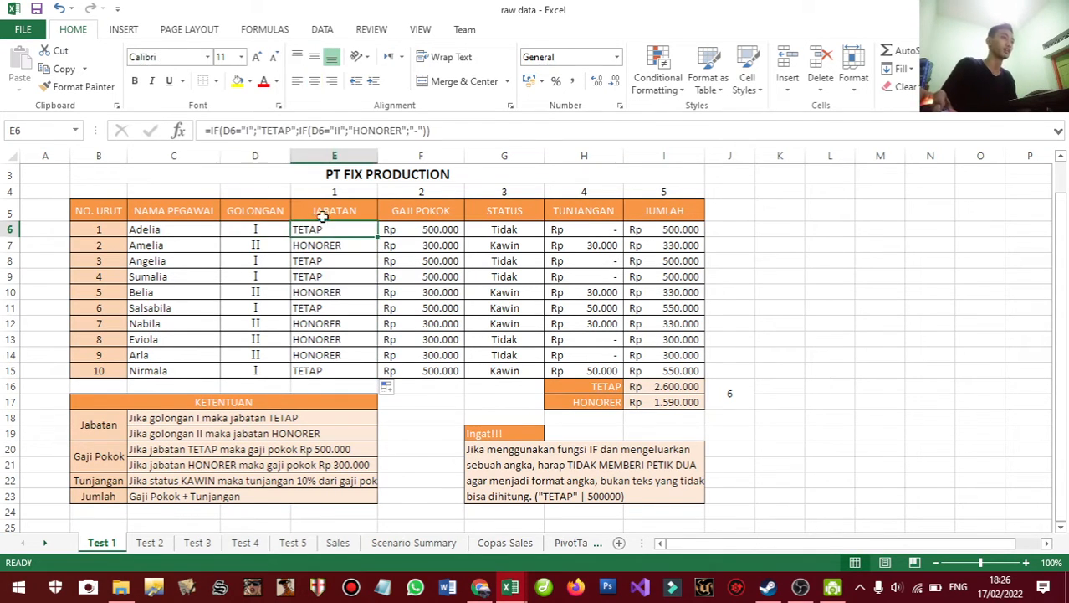
- Try GOLONGAN value III for the first employee in D6 and check the JABATAN result in E6
left_click(261, 229)
left_click(222, 132)
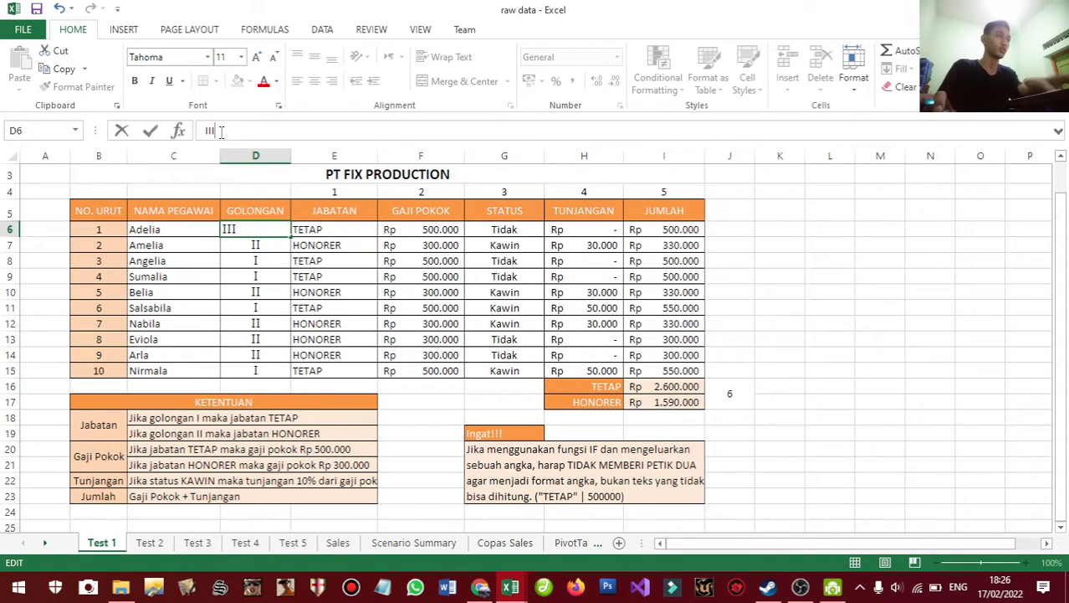
type("II")
key("Return")
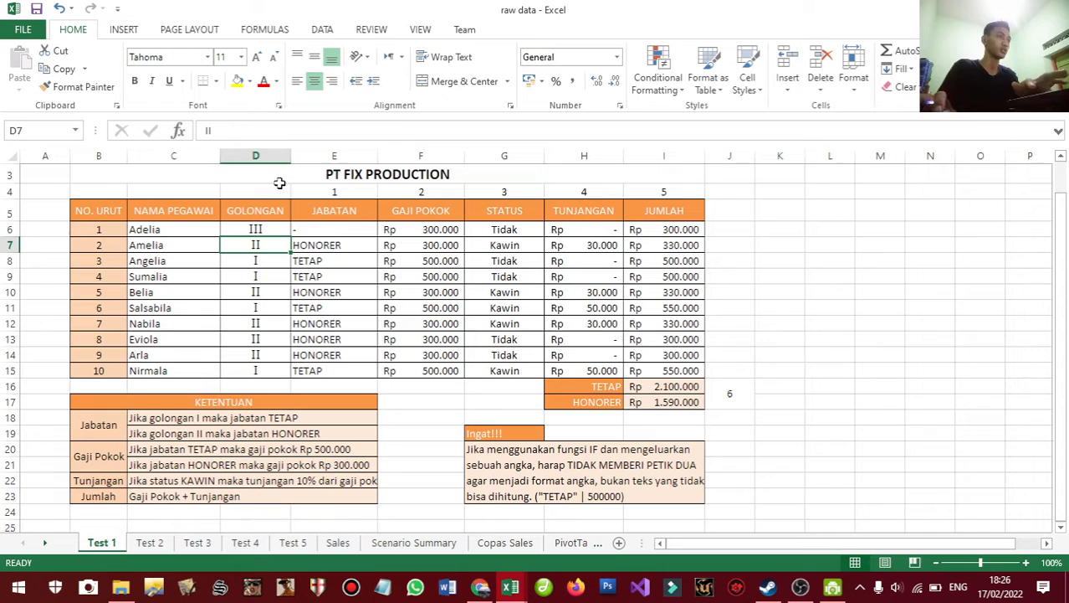
left_click(325, 234)
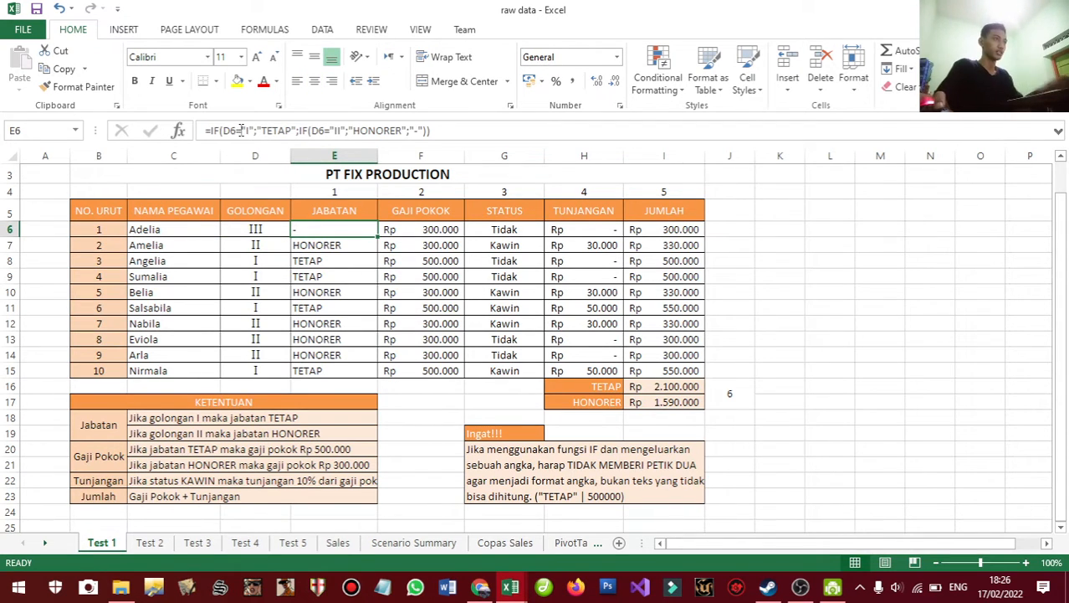
- Try GOLONGAN value II in D6, and undo both test changes to the first employee's GOLONGAN
left_click(266, 229)
left_click(227, 132)
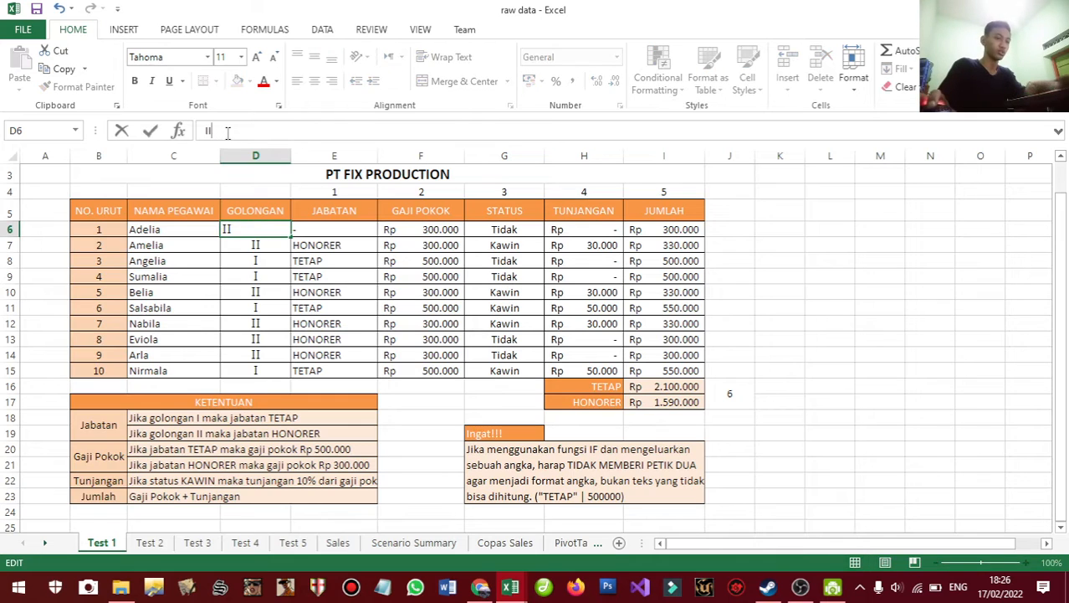
key("Return")
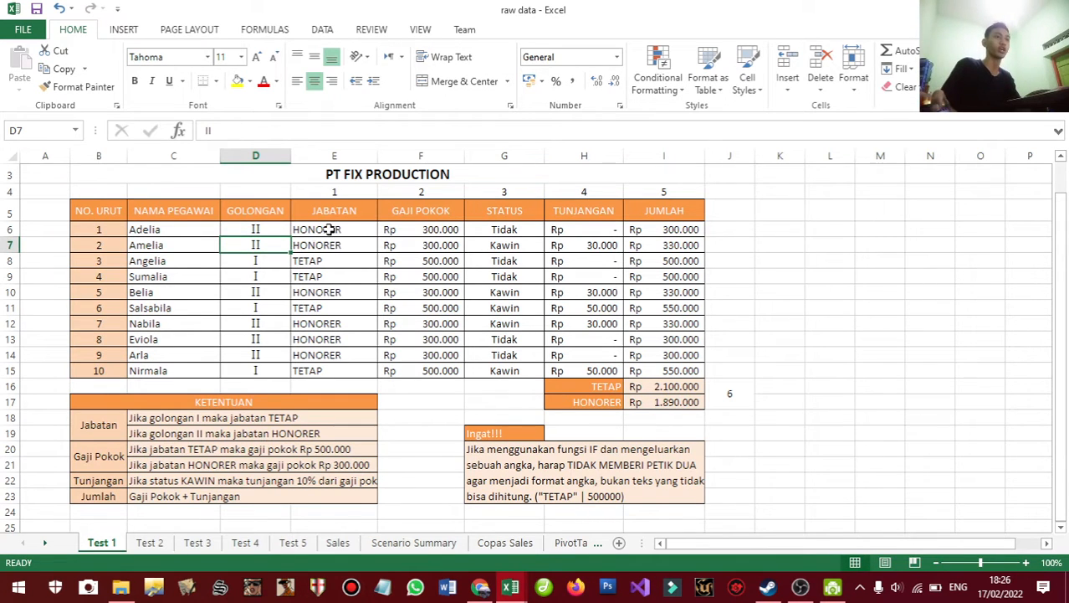
key("ctrl+z")
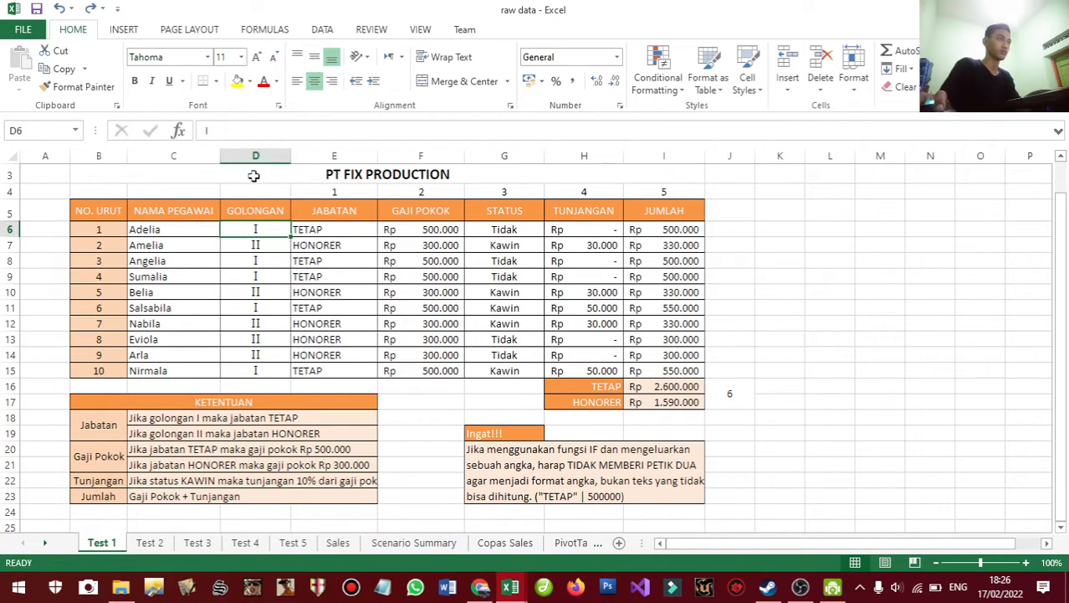
key("Right")
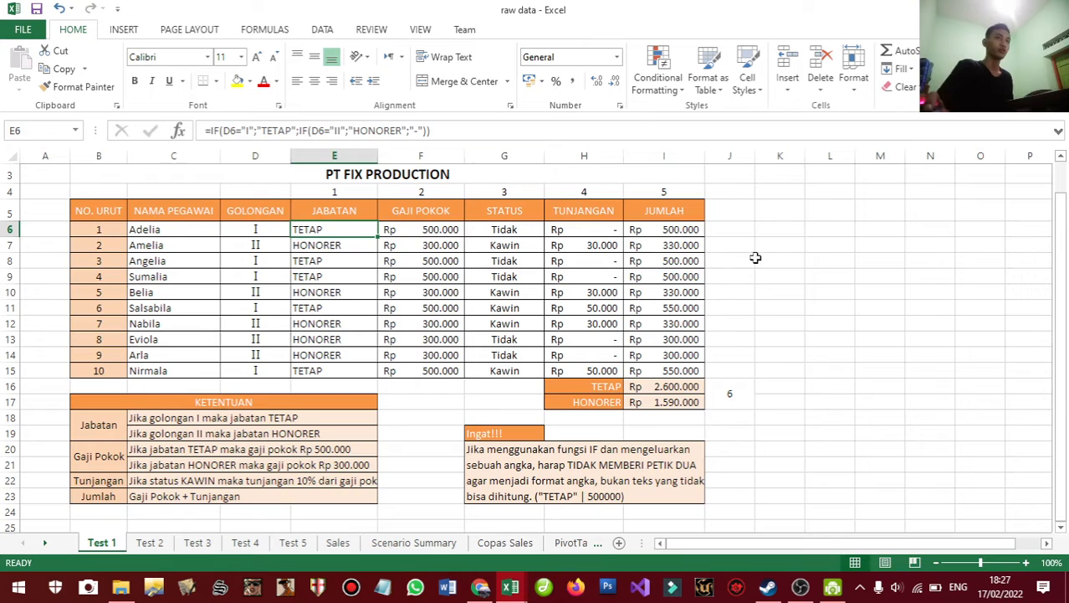
- Examine the IF function's logical test, true and false arguments from empty cell K6, cancel, and compare them with the JABATAN formula in E6
left_click(774, 235)
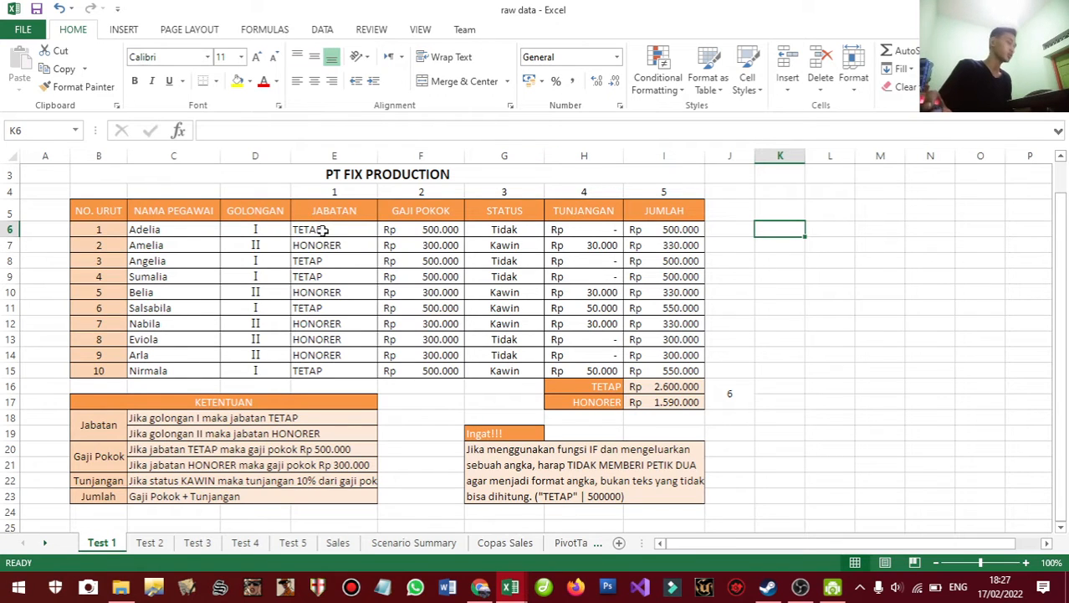
left_click(179, 131)
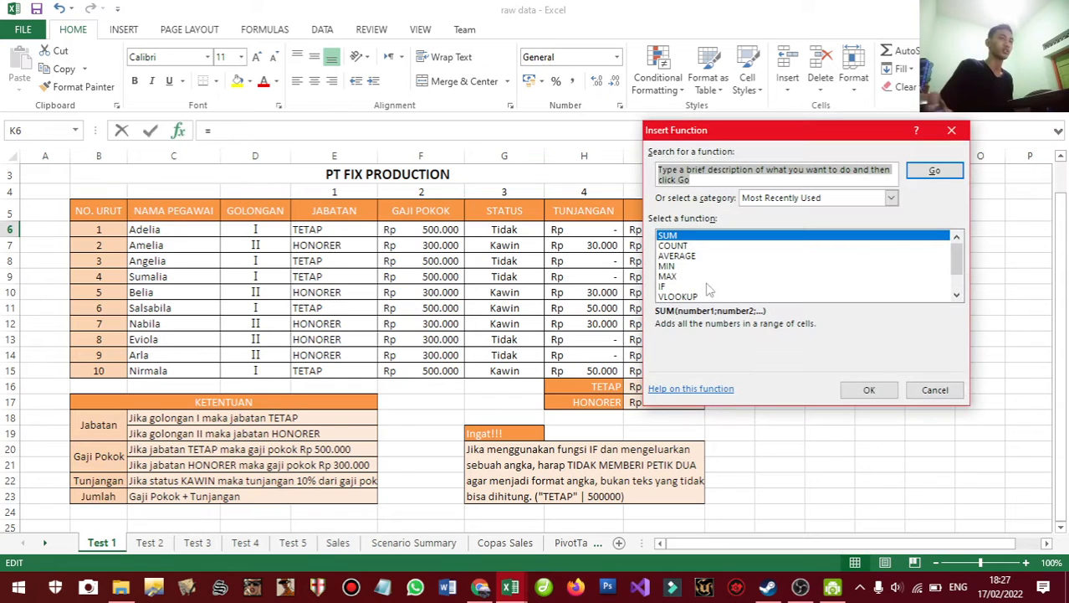
double_click(690, 286)
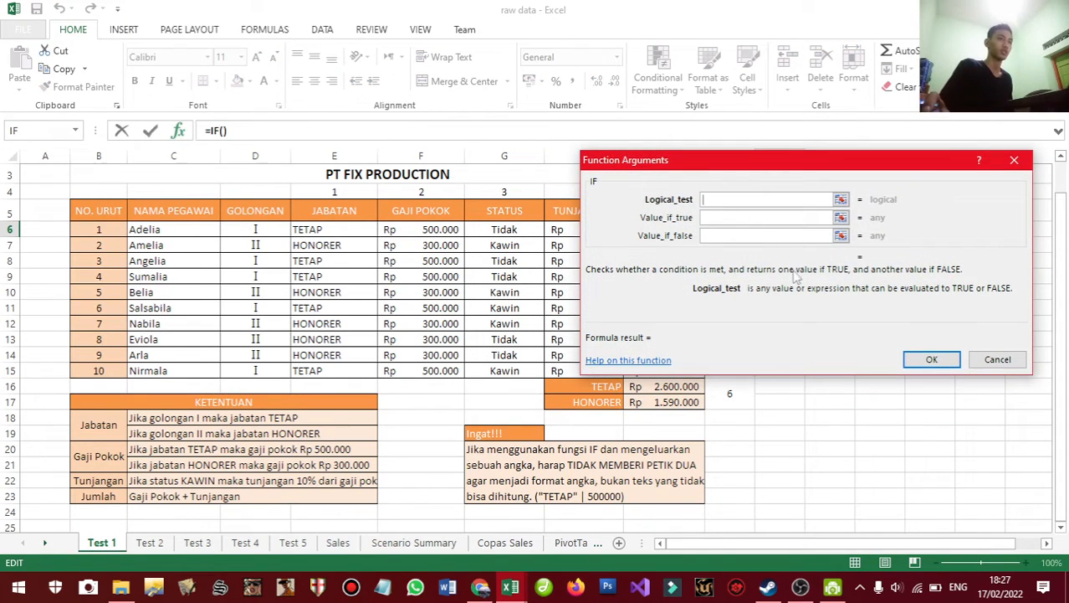
left_click(704, 218)
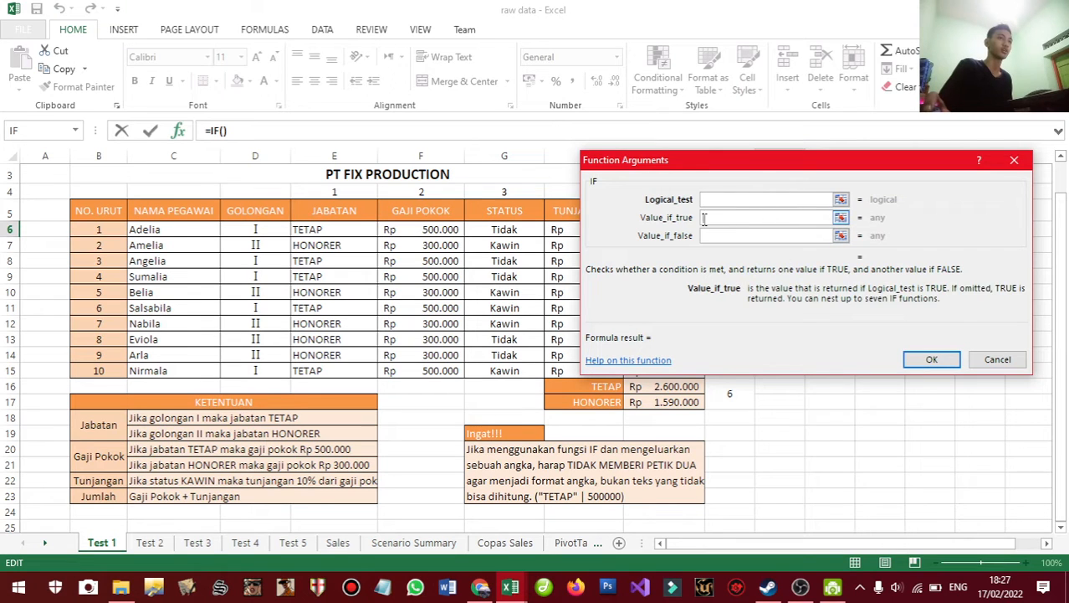
left_click(710, 236)
left_click(997, 359)
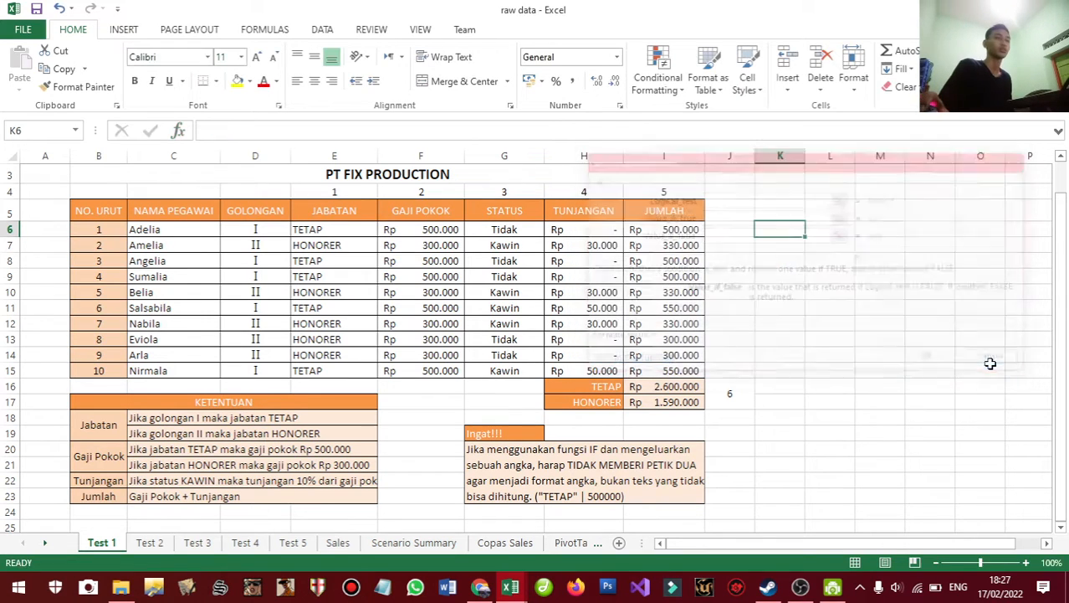
left_click(653, 229)
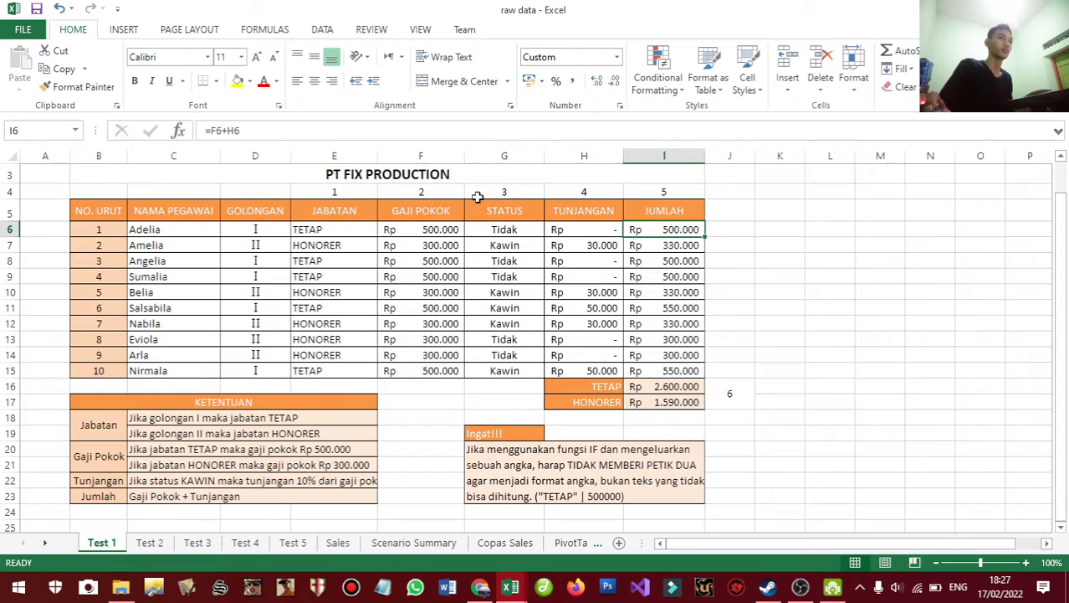
left_click(340, 223)
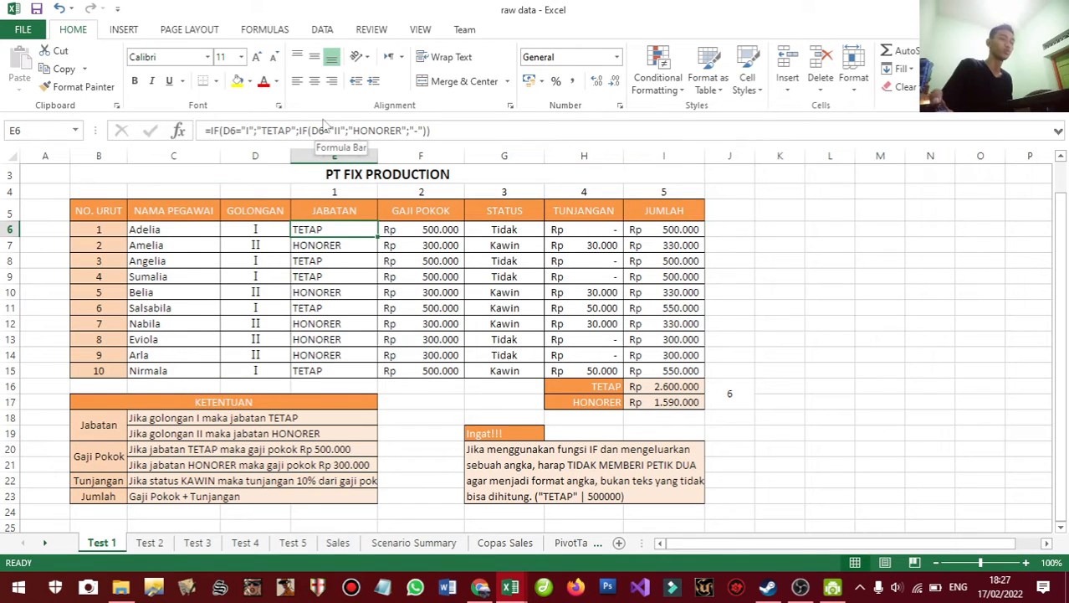
- Examine the GAJI POKOK formula in F6 against the Gaji Pokok rules in KETENTUAN, focusing on its E6 reference
left_click(398, 229)
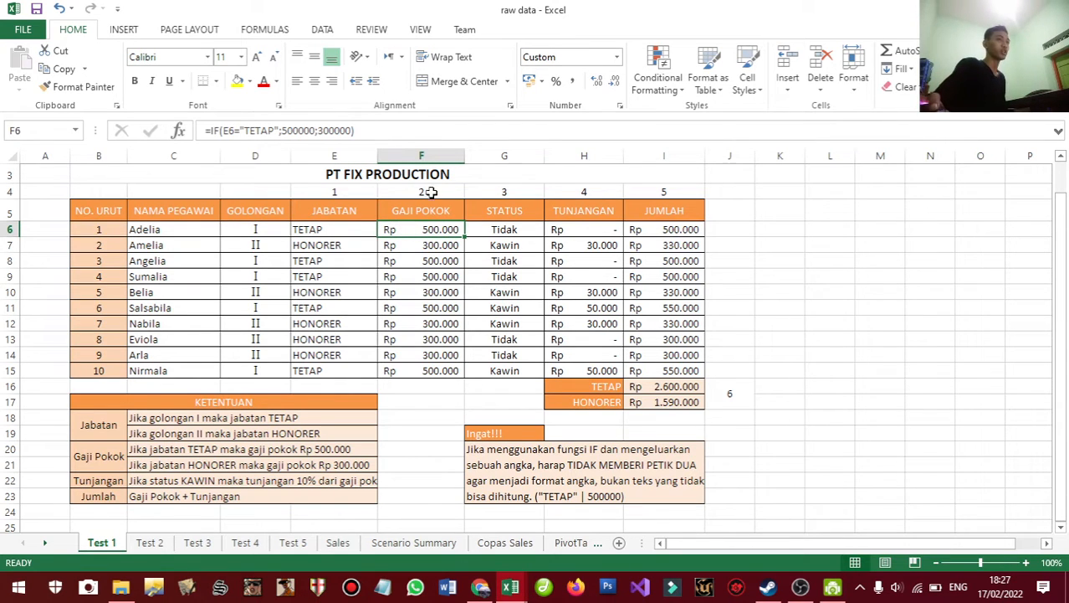
left_click(101, 458)
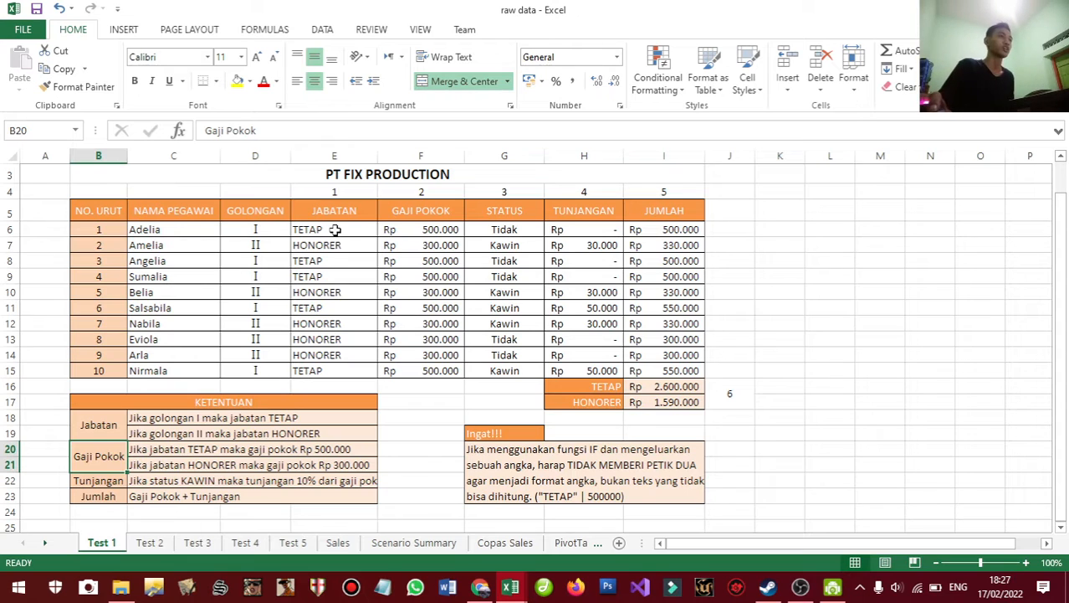
left_click(400, 229)
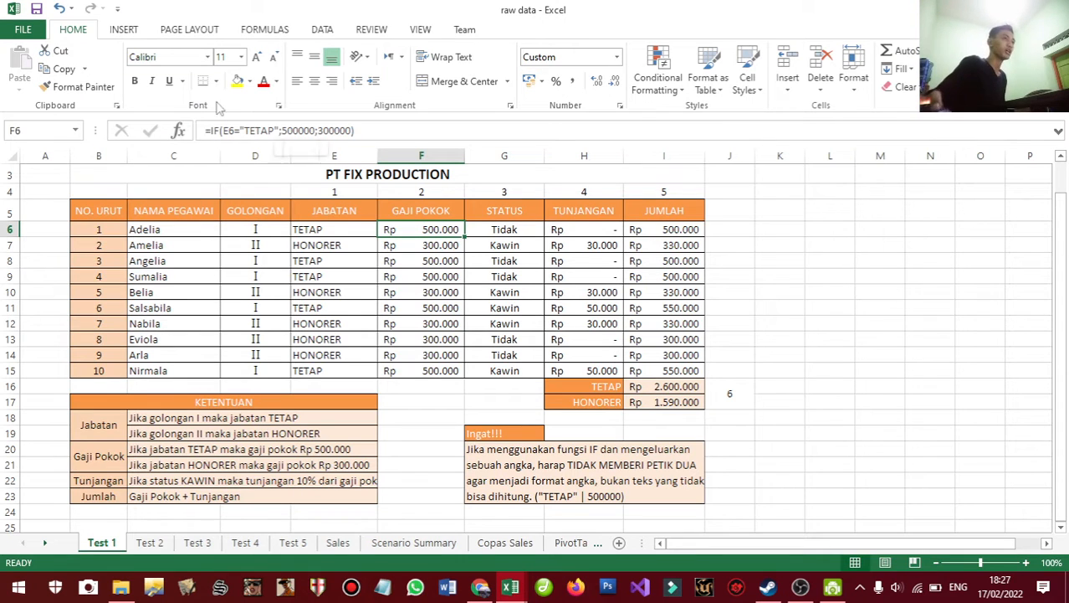
left_click(317, 131)
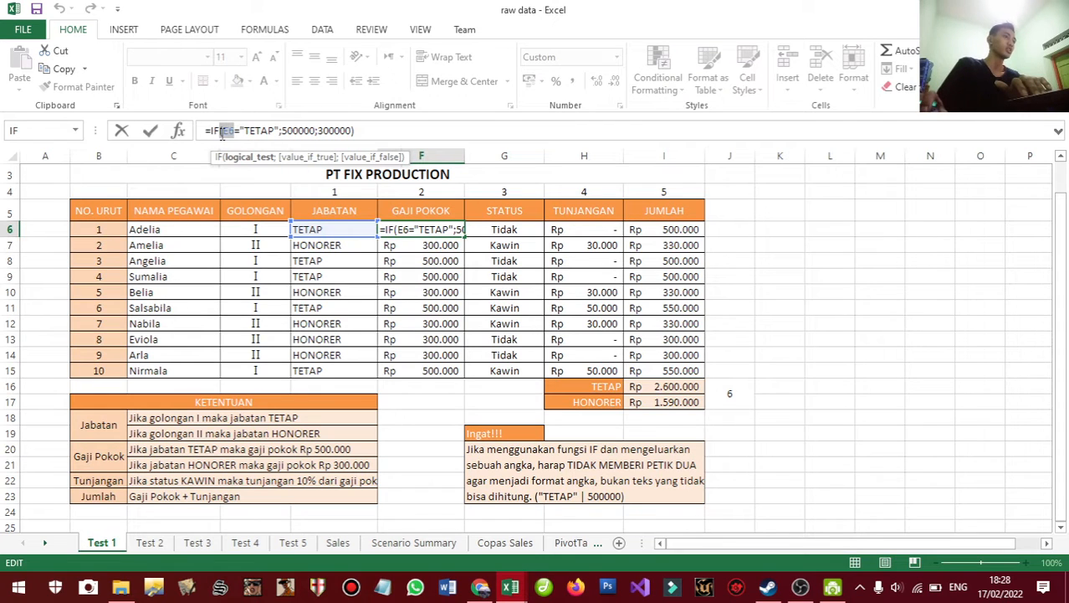
double_click(228, 131)
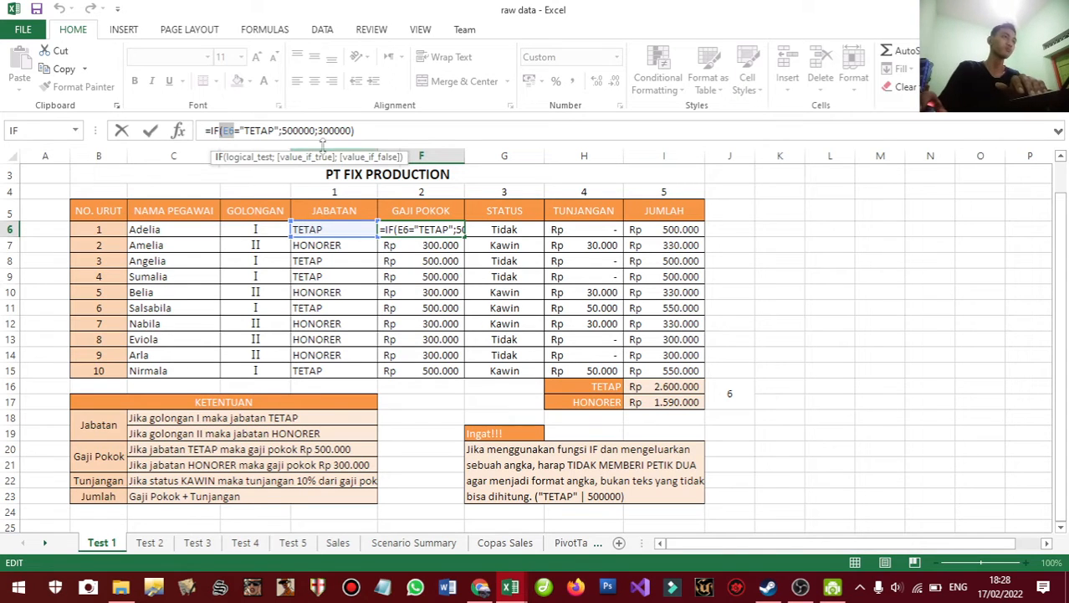
key("ctrl+Return")
- Examine the STATUS values of all ten employees in G6:G15
left_click(515, 229)
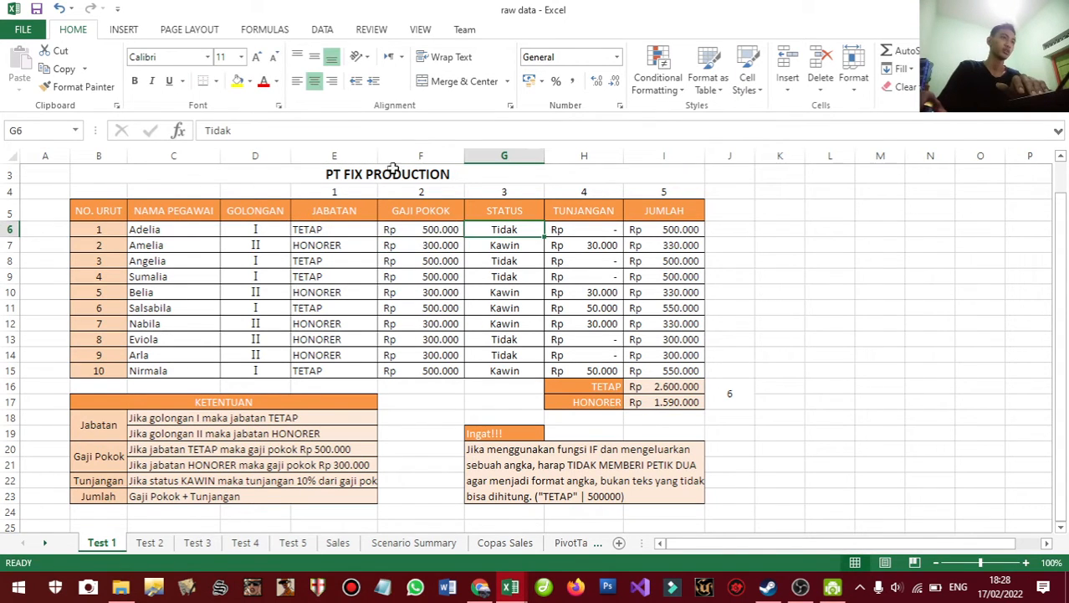
left_click_drag(508, 231, 504, 371)
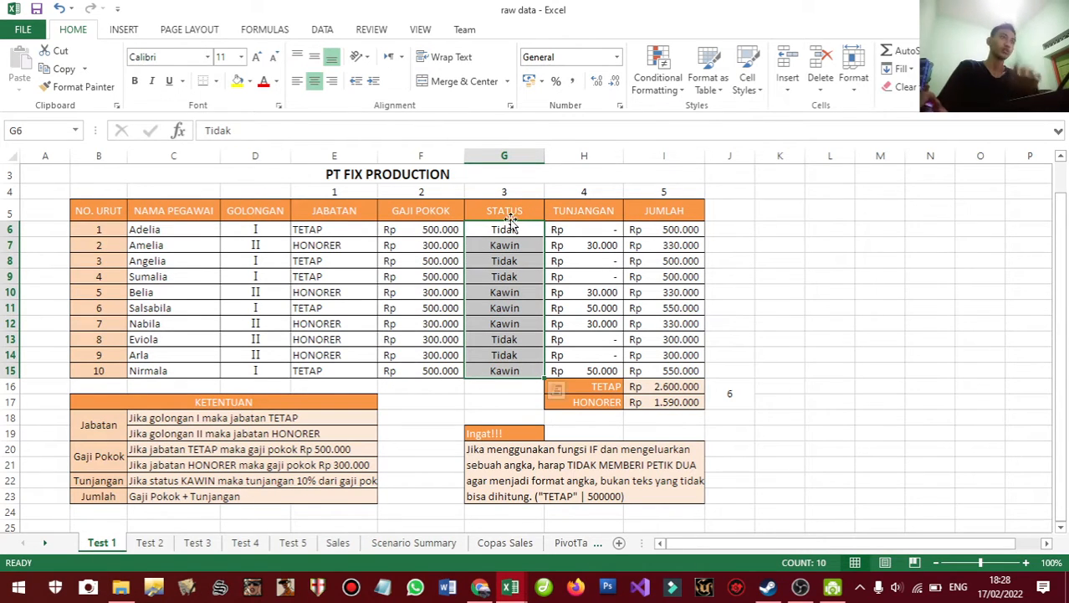
- Examine the TUNJANGAN formula in H6, checking its G6 test for "Kawin", the 10% rate and the F6 reference
left_click(571, 230)
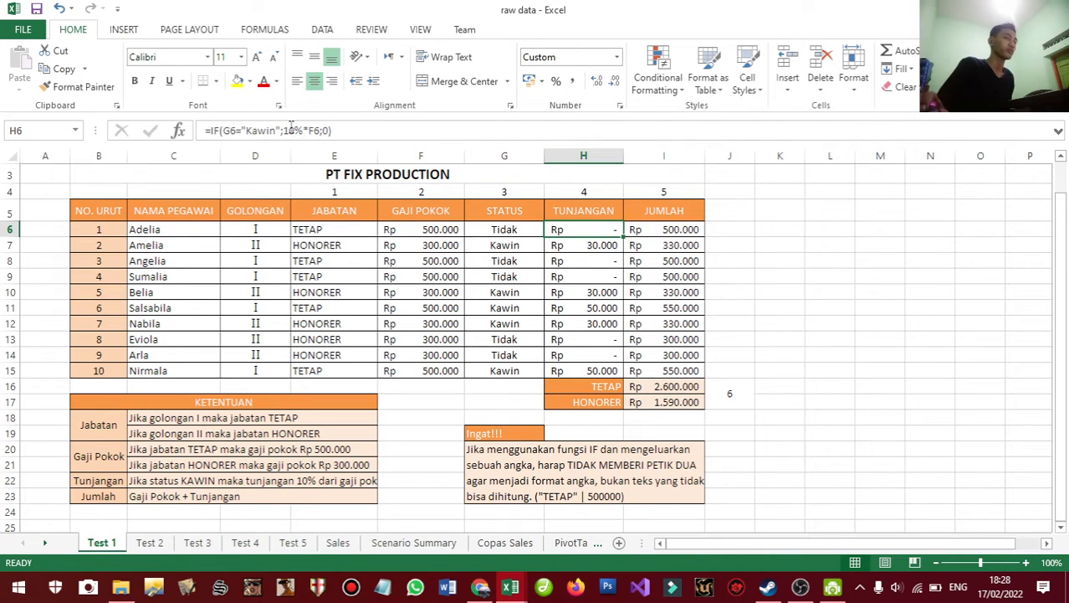
left_click(228, 131)
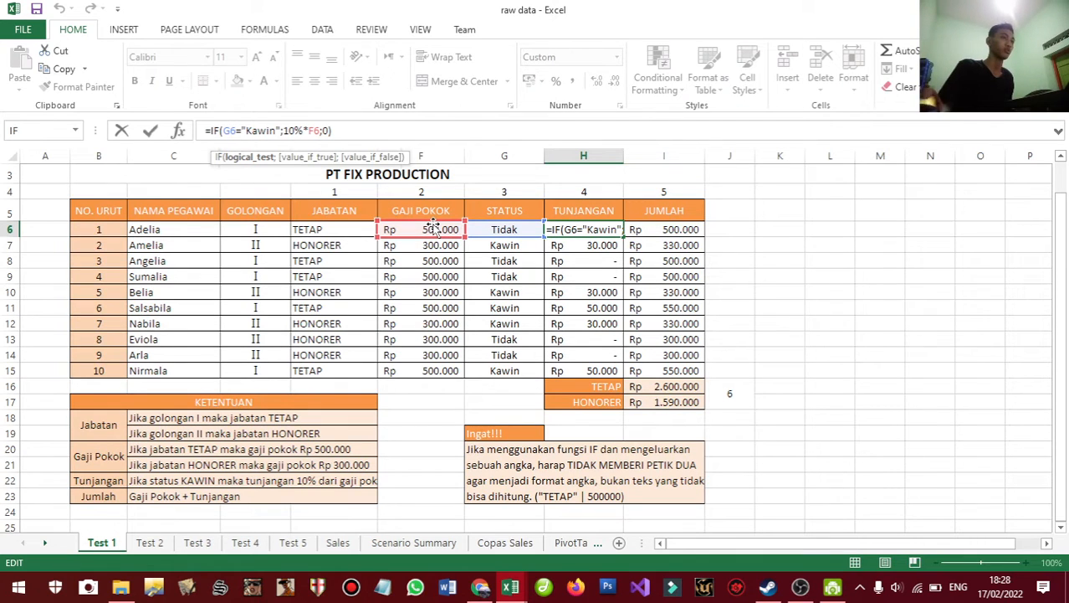
left_click_drag(223, 131, 238, 134)
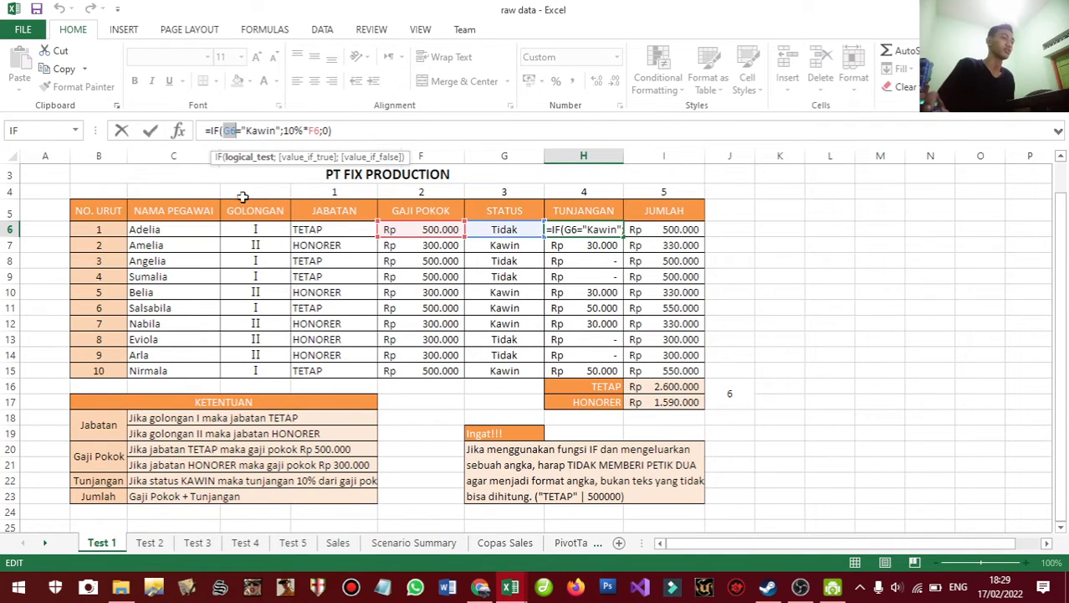
double_click(253, 133)
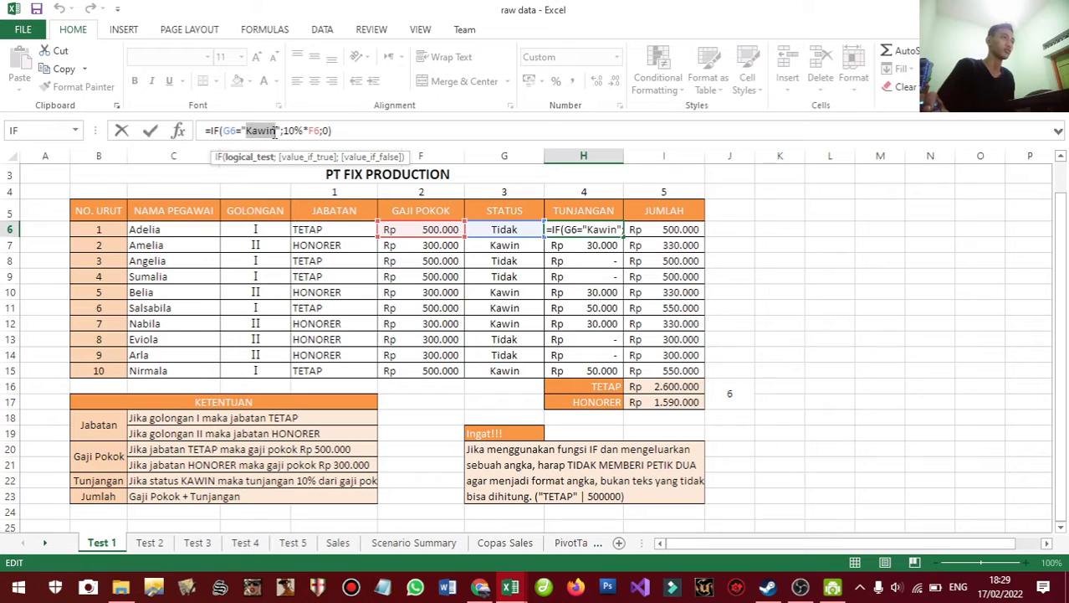
left_click(277, 132)
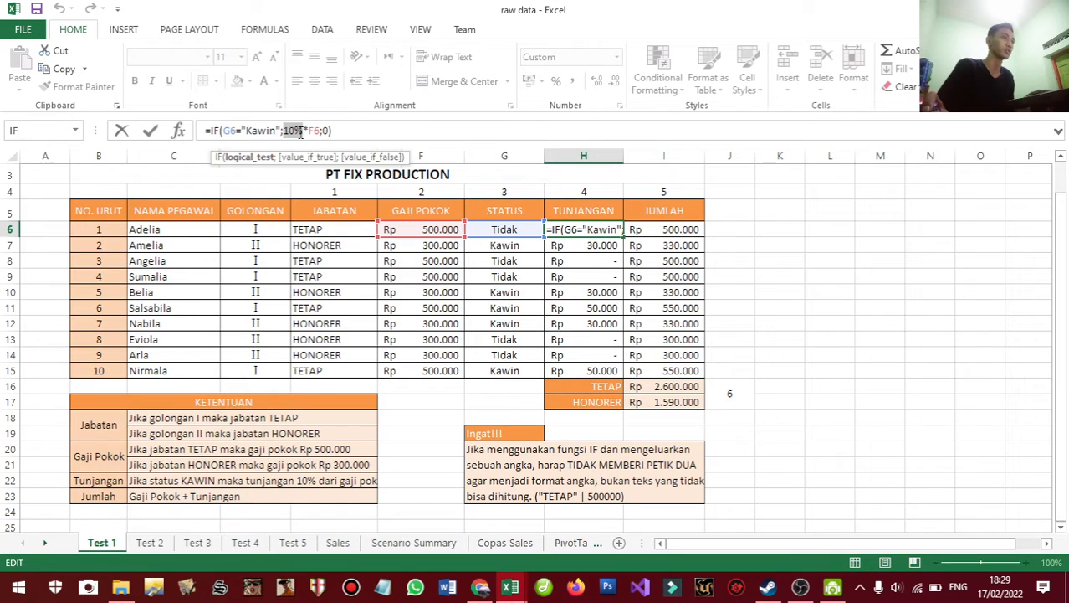
double_click(314, 131)
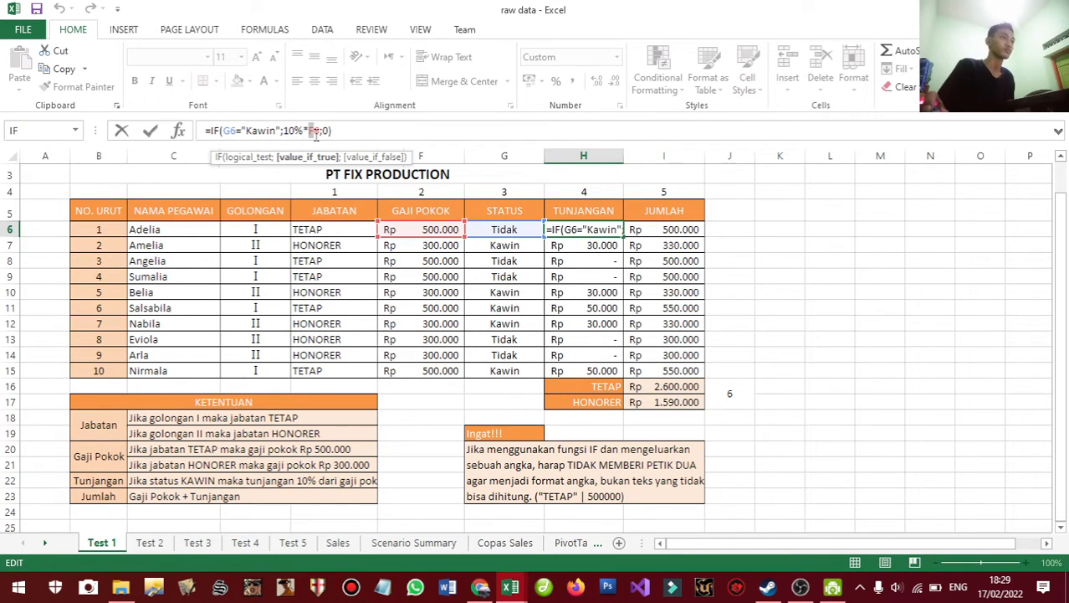
left_click_drag(316, 134, 323, 132)
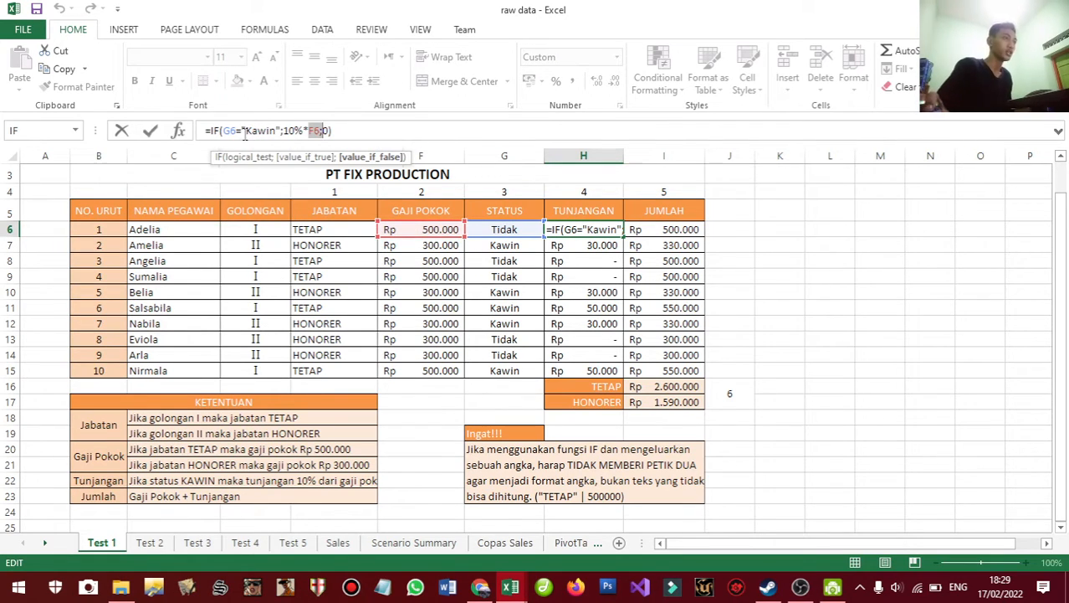
- Examine the true argument 10%*F6 and the false argument 0 in the TUNJANGAN formula in H6
left_click_drag(242, 133, 302, 133)
left_click(294, 132)
left_click(309, 131)
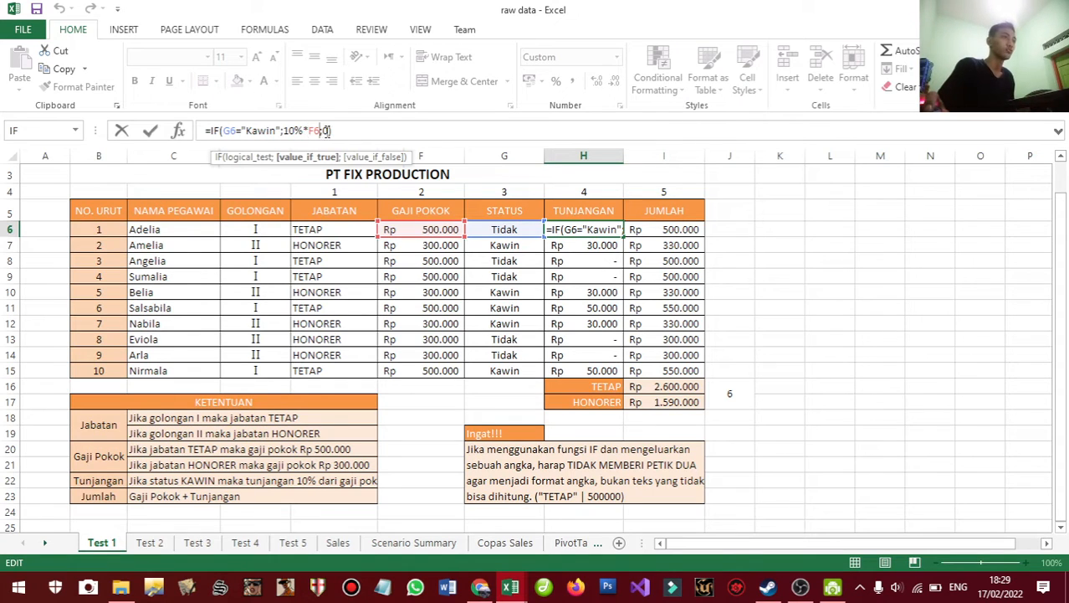
left_click(325, 131)
double_click(326, 131)
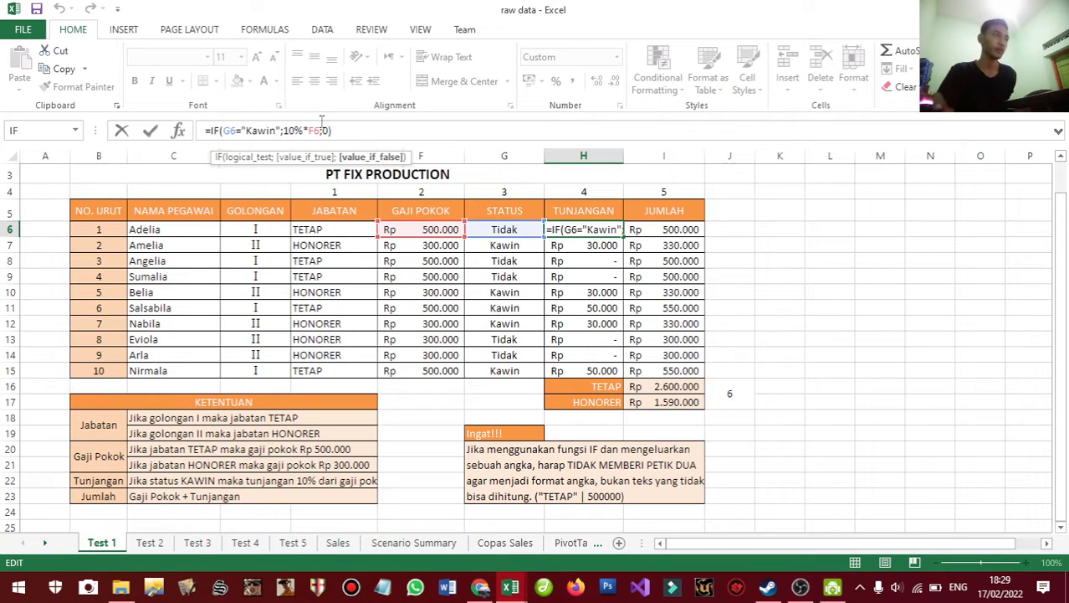
left_click(276, 131)
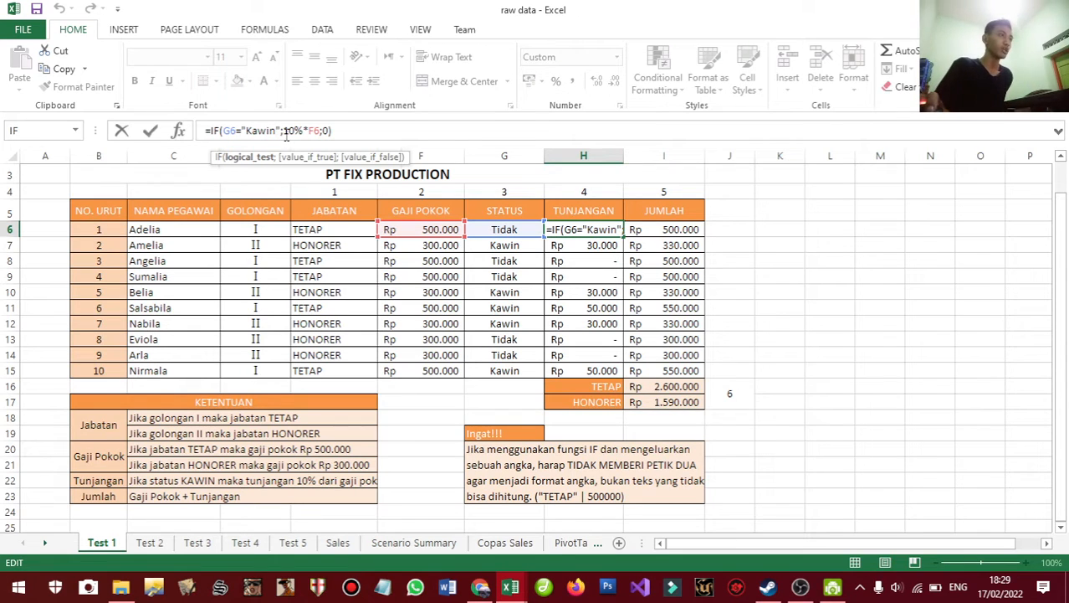
left_click_drag(299, 136, 304, 136)
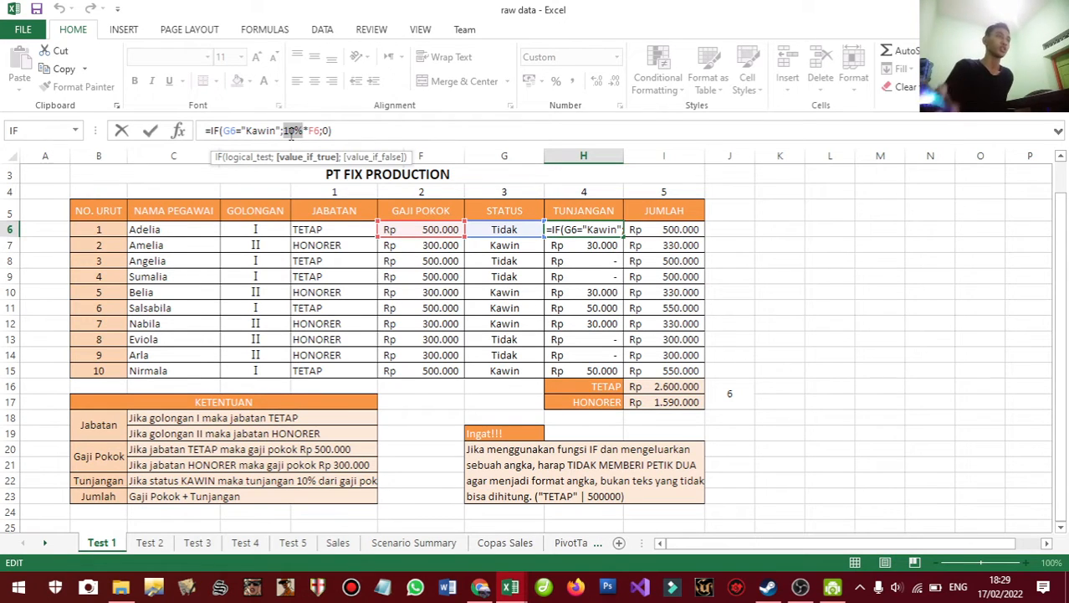
- Try replacing "Kawin" with "90" in the H6 formula's logical test, and undo the replacement
left_click(268, 131)
mouse_move(243, 132)
left_mouse_down()
mouse_move(284, 131)
mouse_move(246, 133)
left_mouse_up()
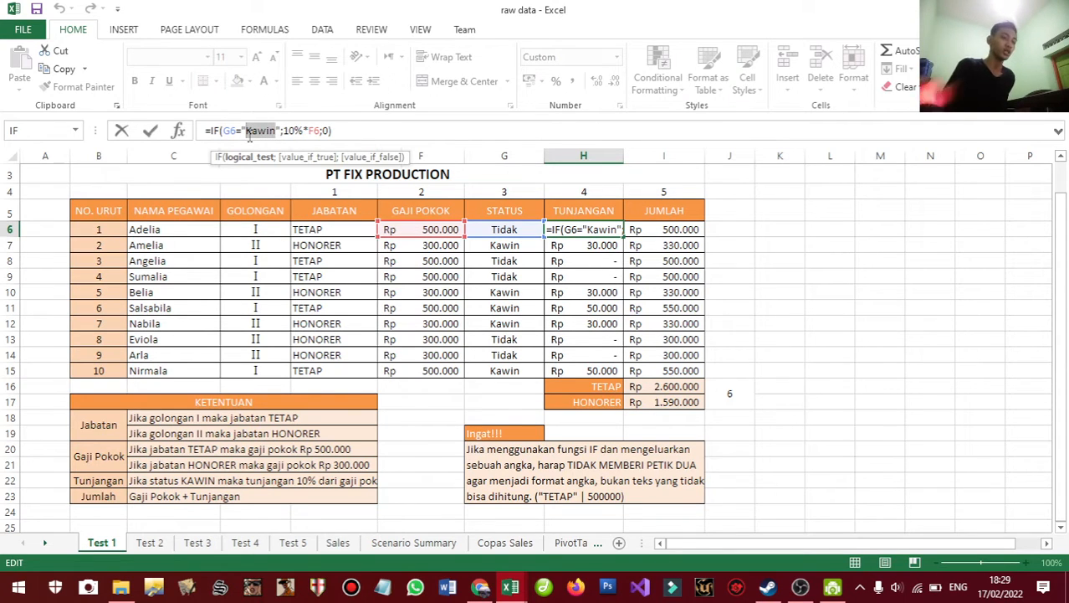
type("90")
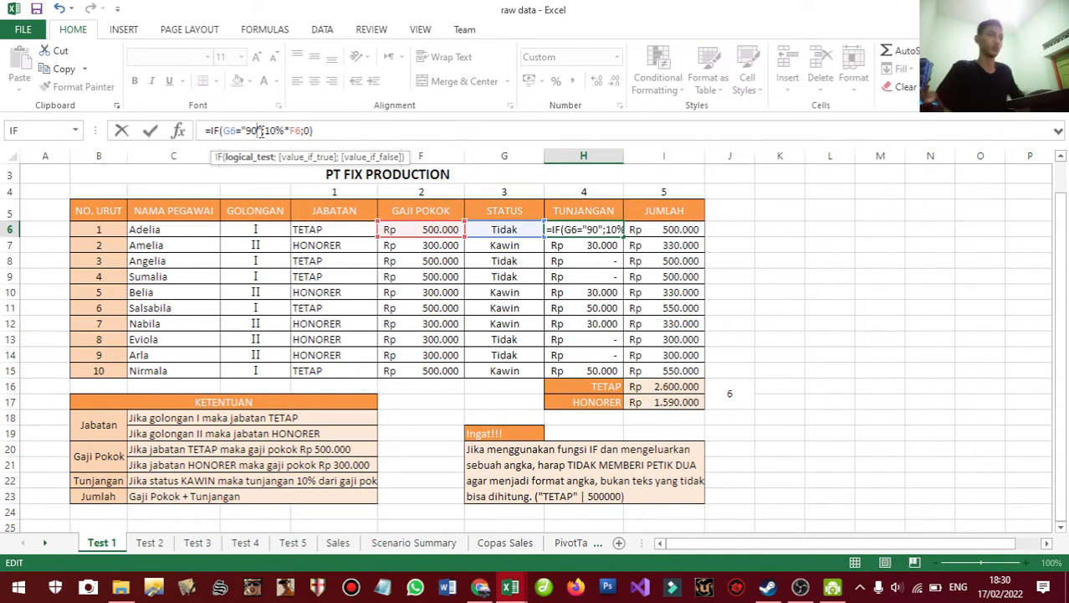
key("ctrl+z")
- Examine the unquoted 10% in the H6 formula and leave the formula as it is
left_click(294, 131)
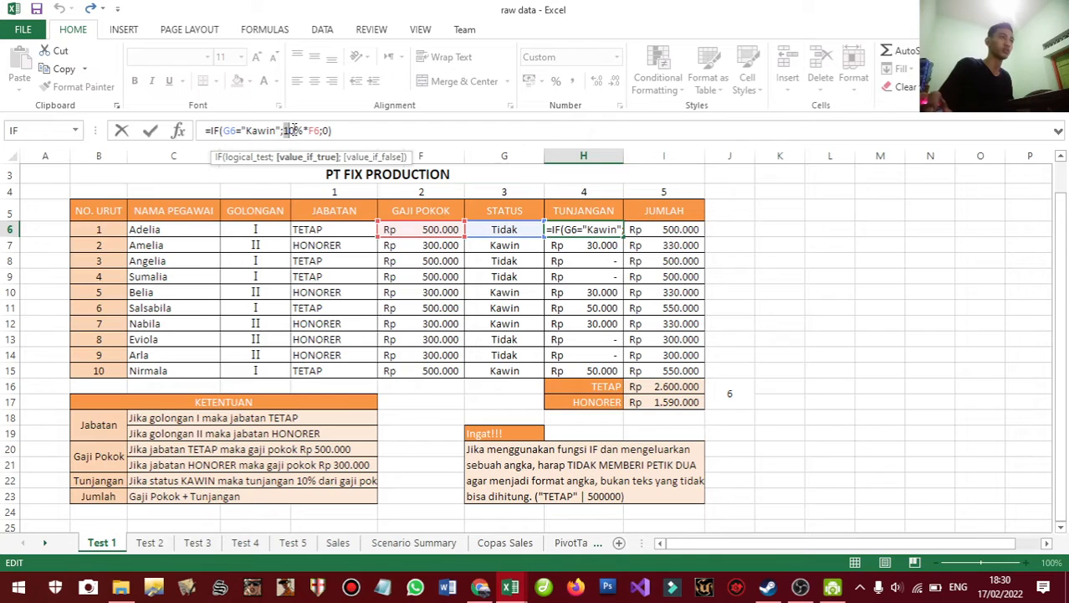
left_click(305, 130)
left_click_drag(305, 132, 281, 133)
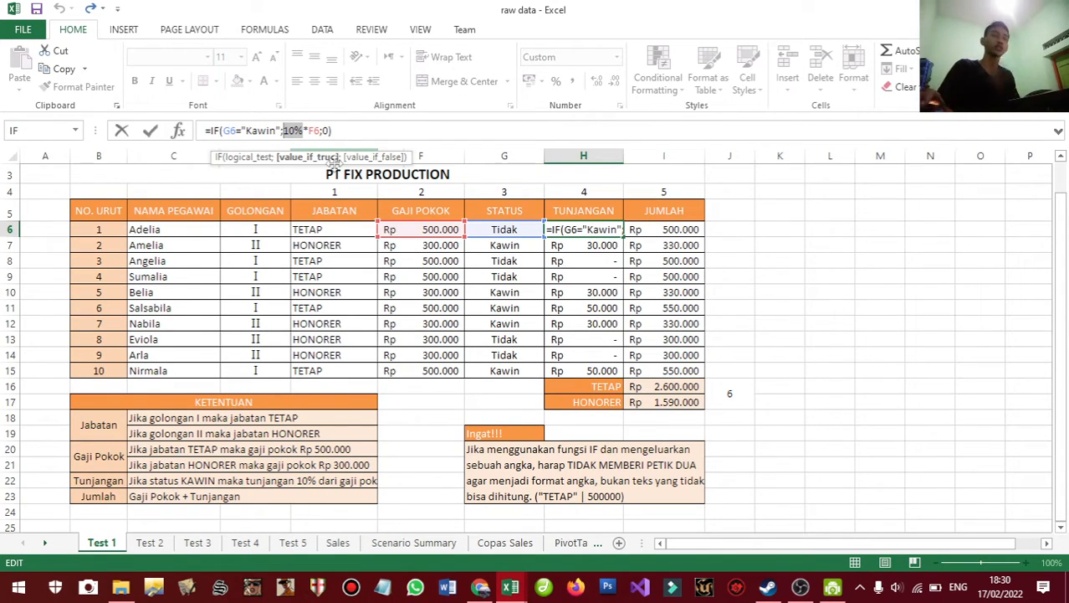
key("Return")
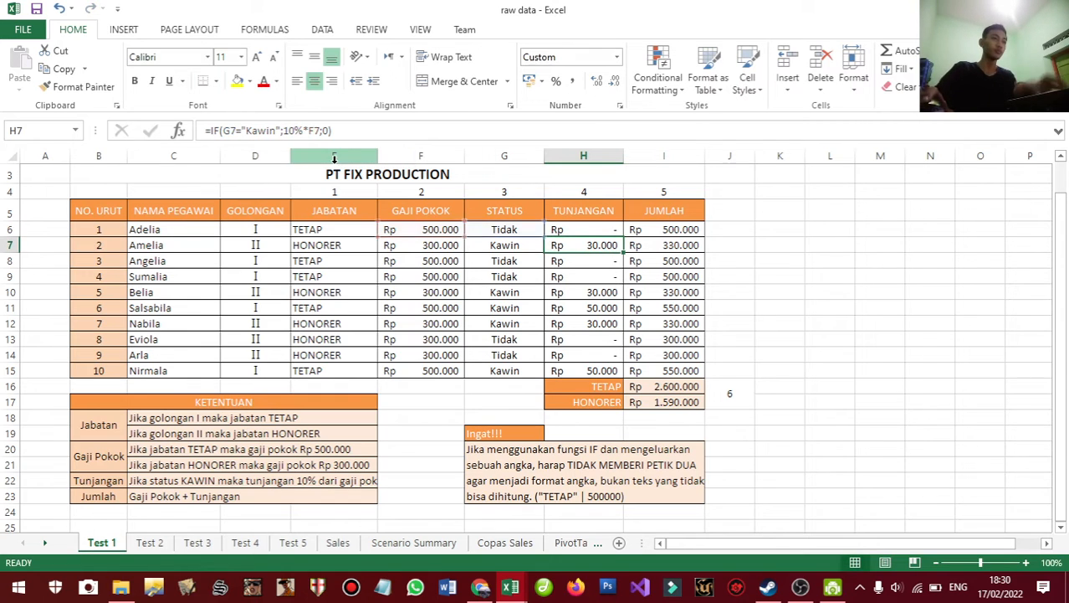
- Examine the JUMLAH formula in I6, tracing its GAJI POKOK cell F6 and TUNJANGAN cell H6
left_click(691, 229)
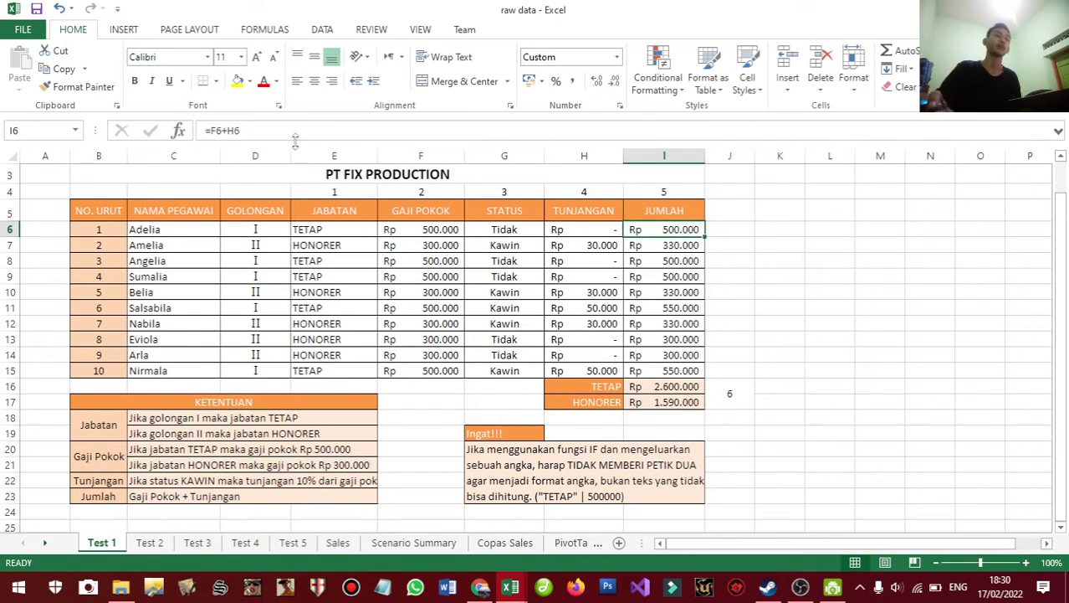
left_click(435, 234)
left_click(552, 231)
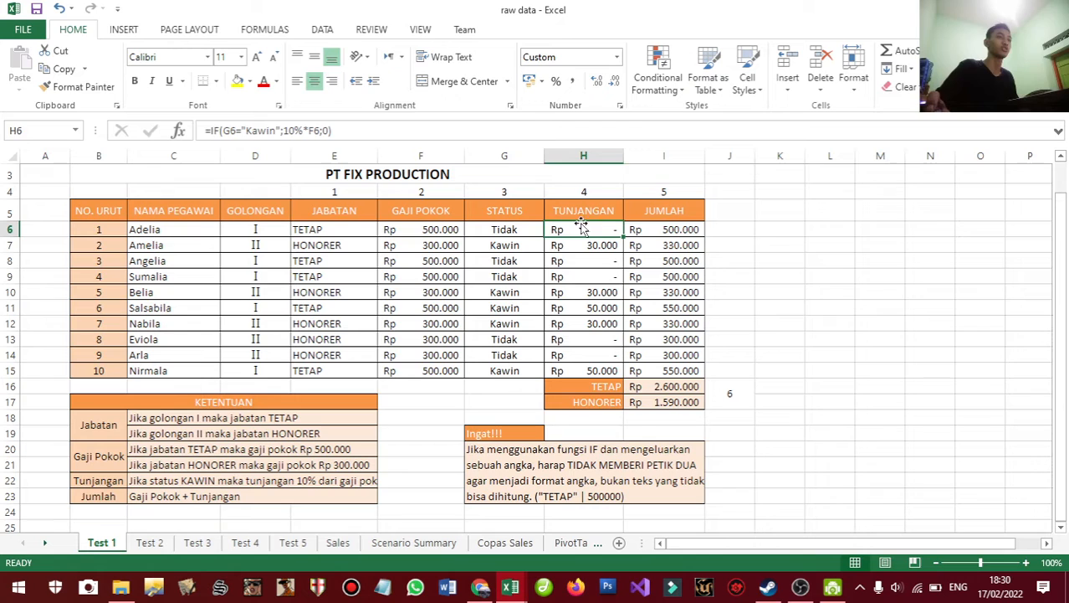
left_click(665, 226)
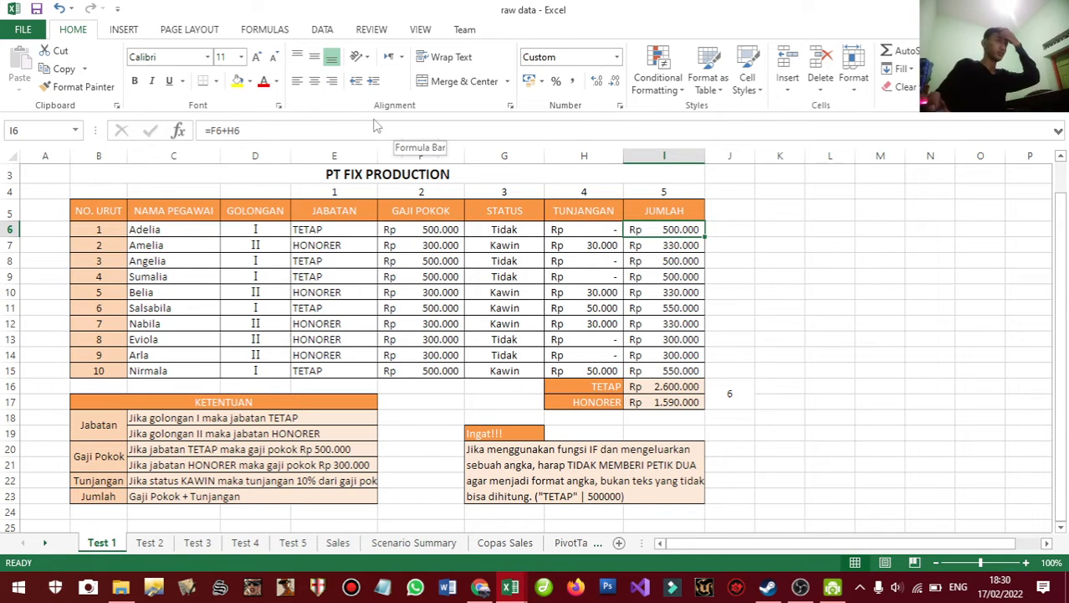
left_click(376, 127)
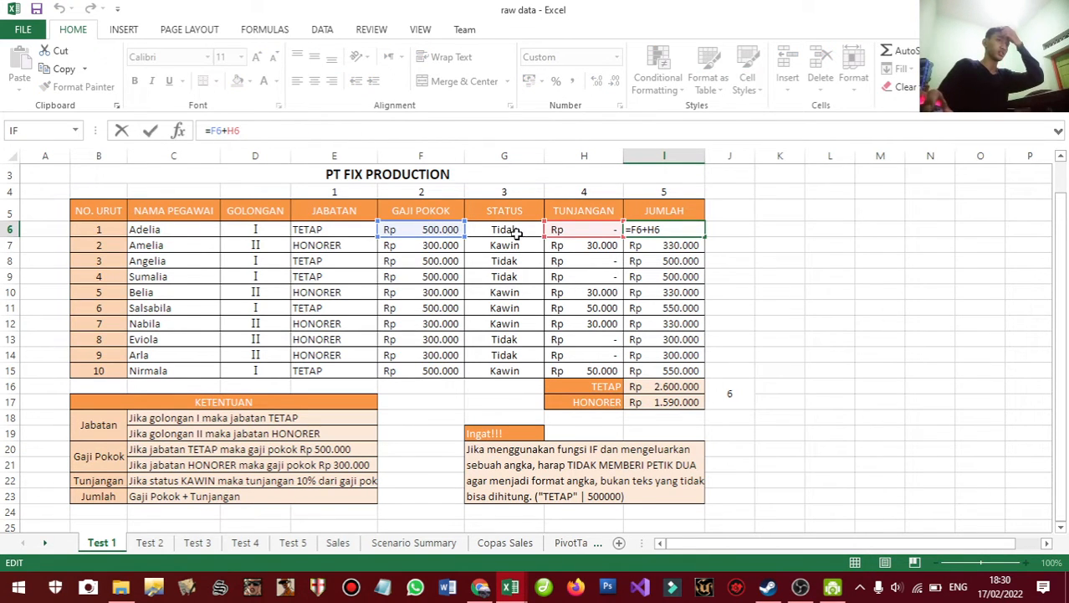
key("Return")
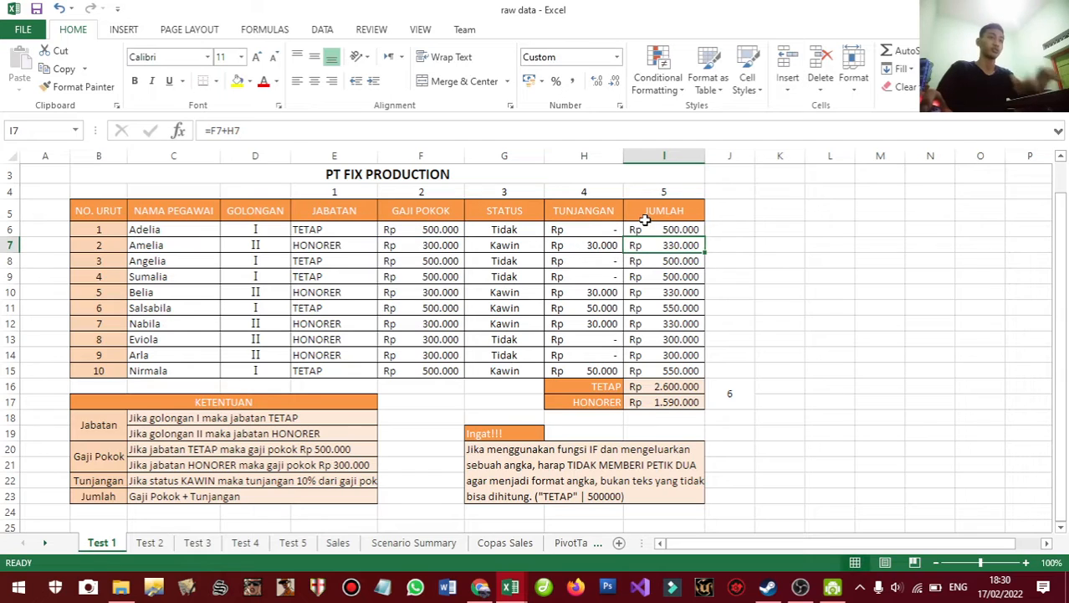
- Sum all the JUMLAH values in I6:I15 with a SUM formula in K16
left_click(673, 388)
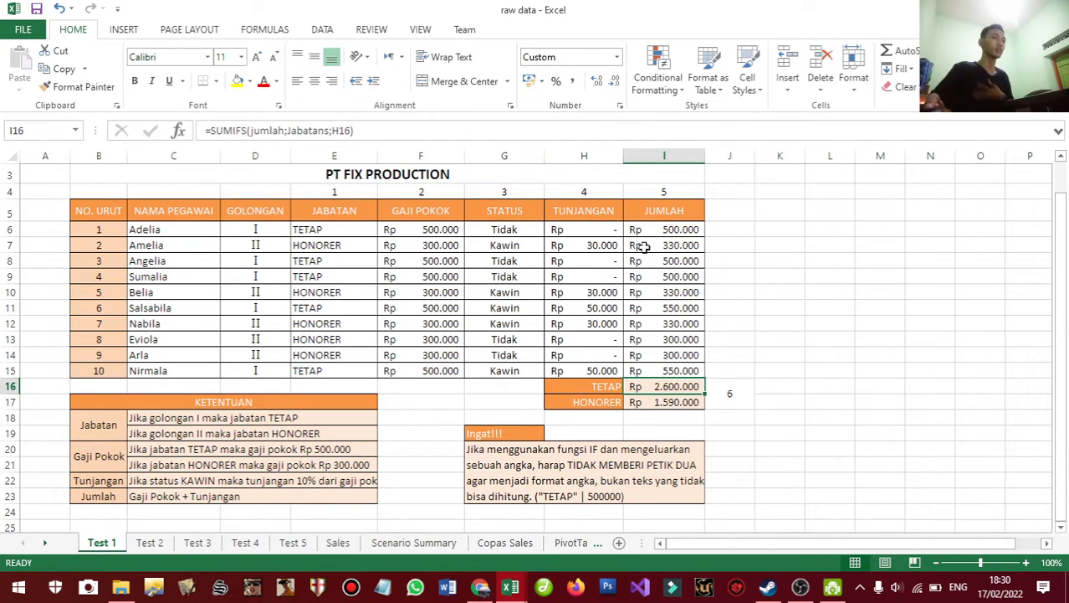
left_click_drag(659, 231, 683, 369)
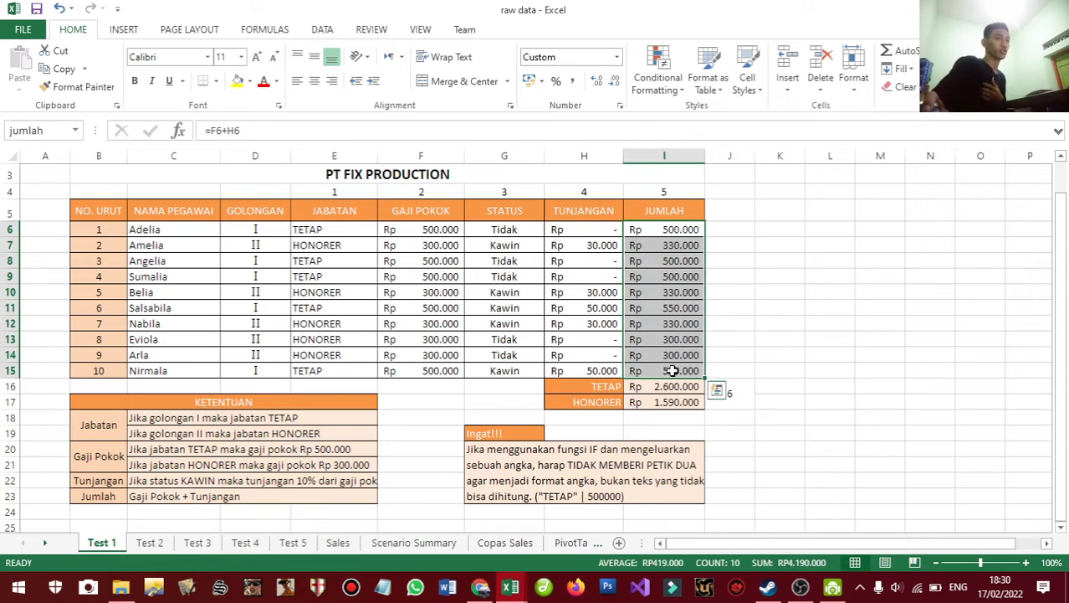
left_click(771, 390)
type("=")
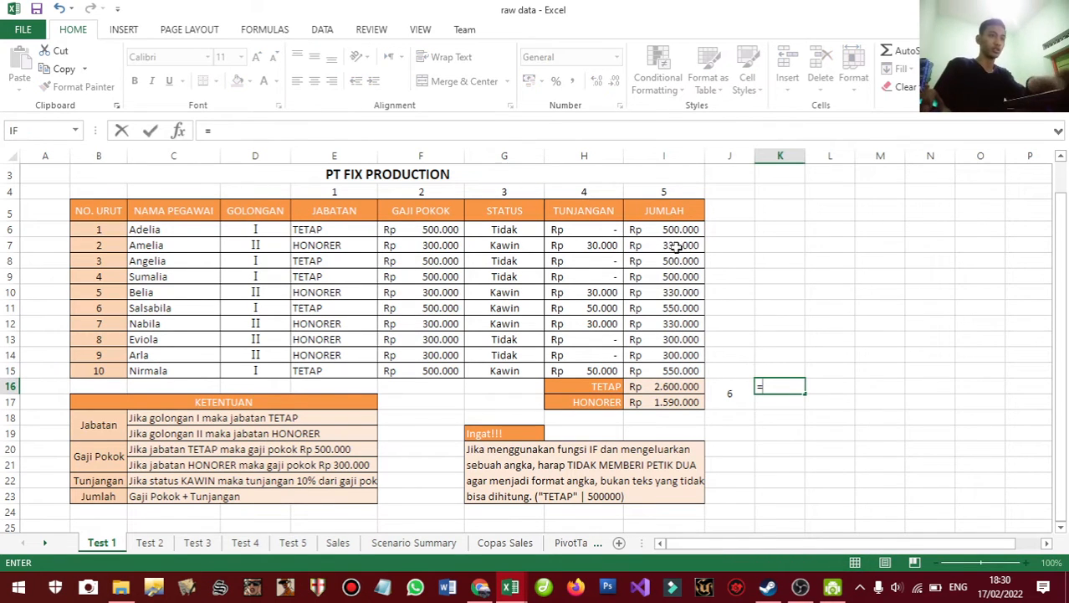
type("SUM")
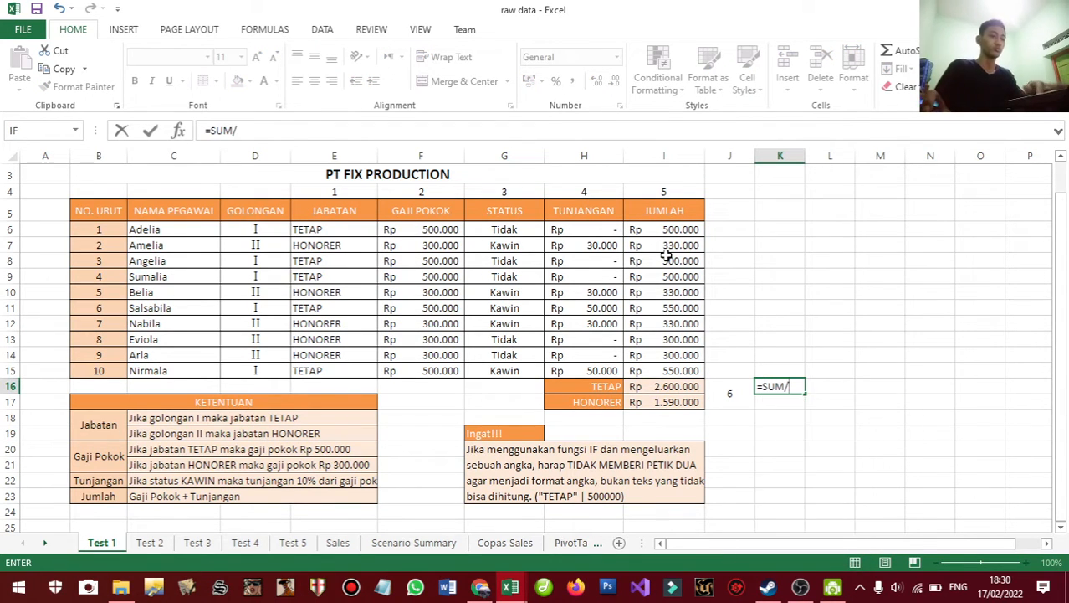
type("(")
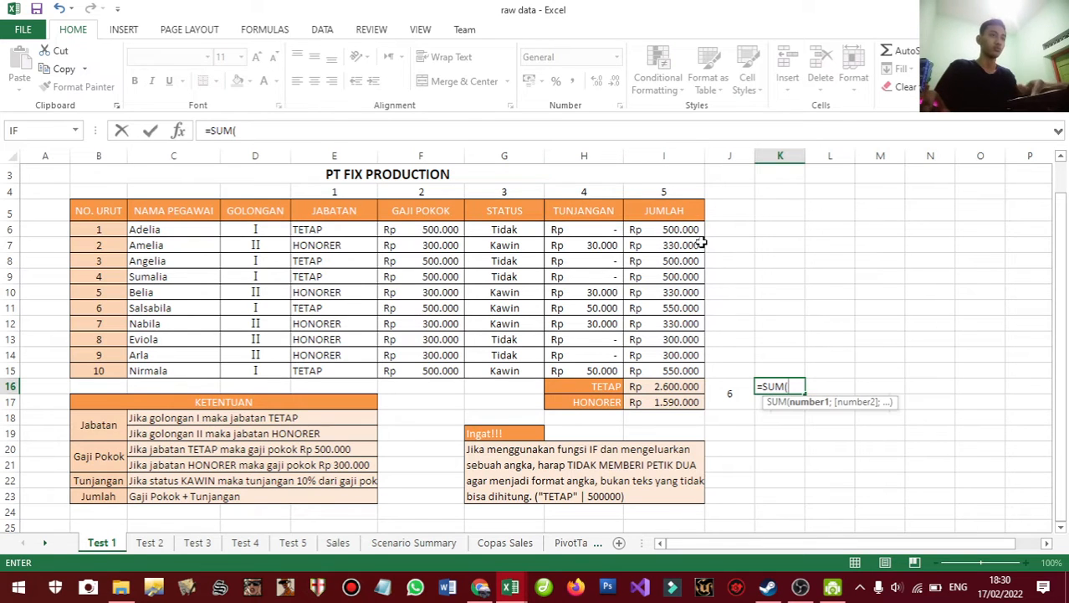
left_click_drag(675, 230, 665, 371)
key("Return")
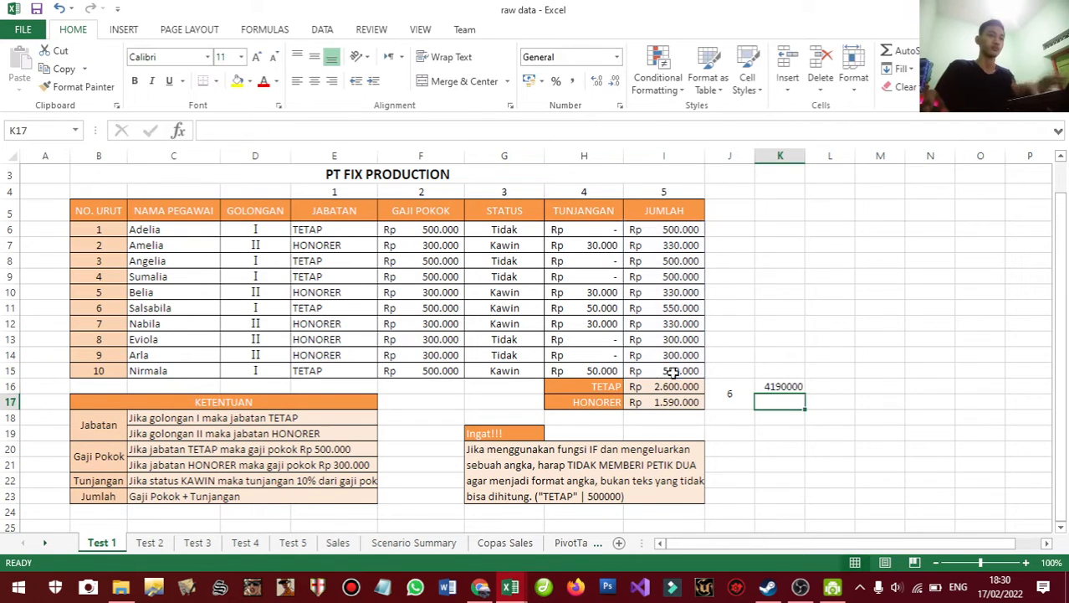
- Try a rupiah number format on the total in K16, and undo both the format and the SUM formula
key("Up")
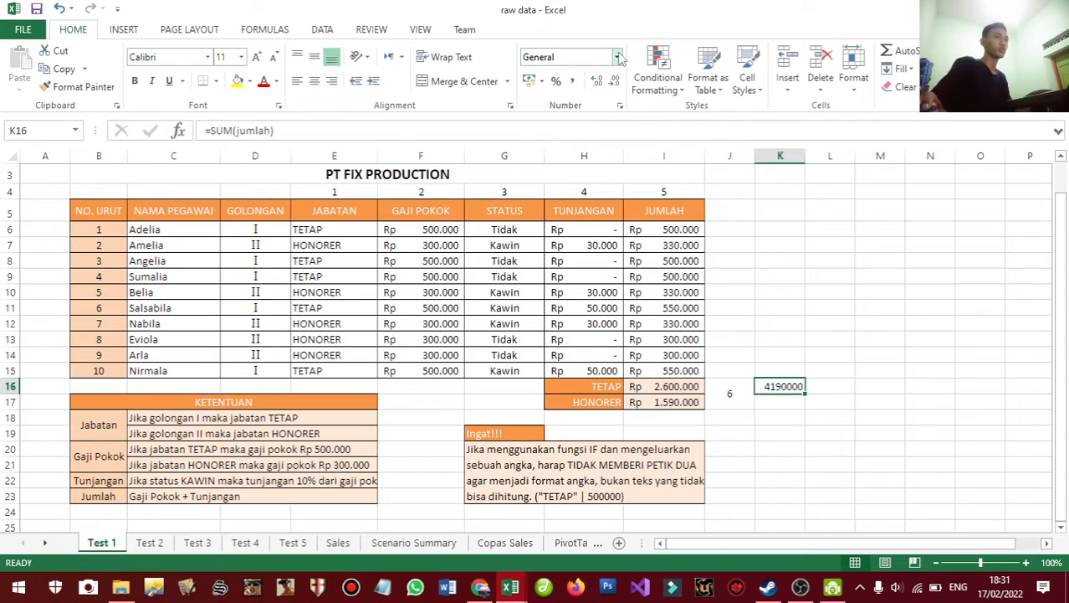
left_click(616, 57)
left_click(570, 195)
left_click(781, 400)
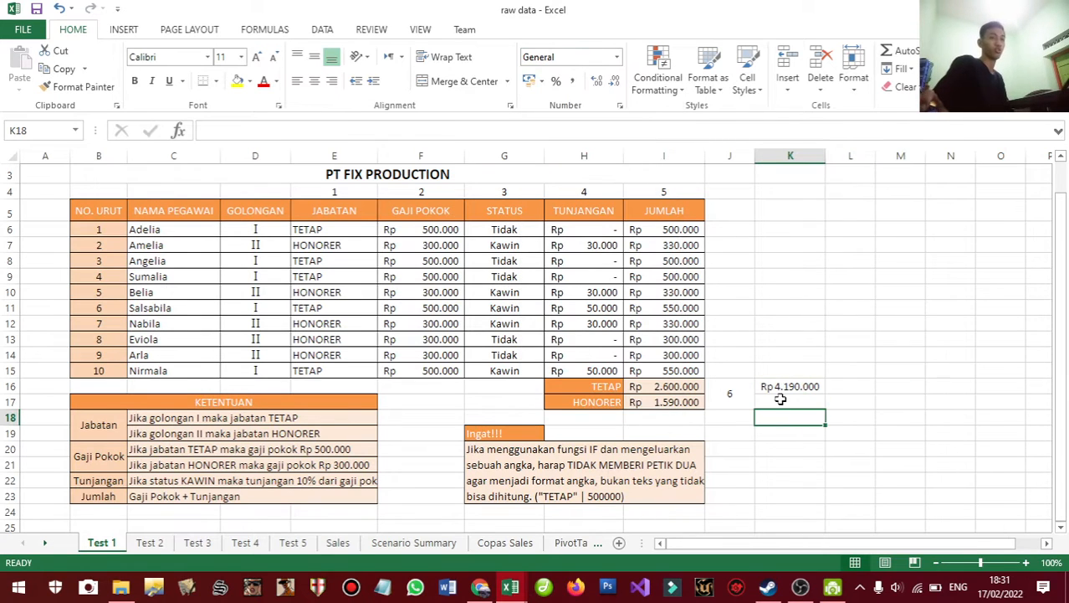
key("ctrl+z")
key("ctrl+z")
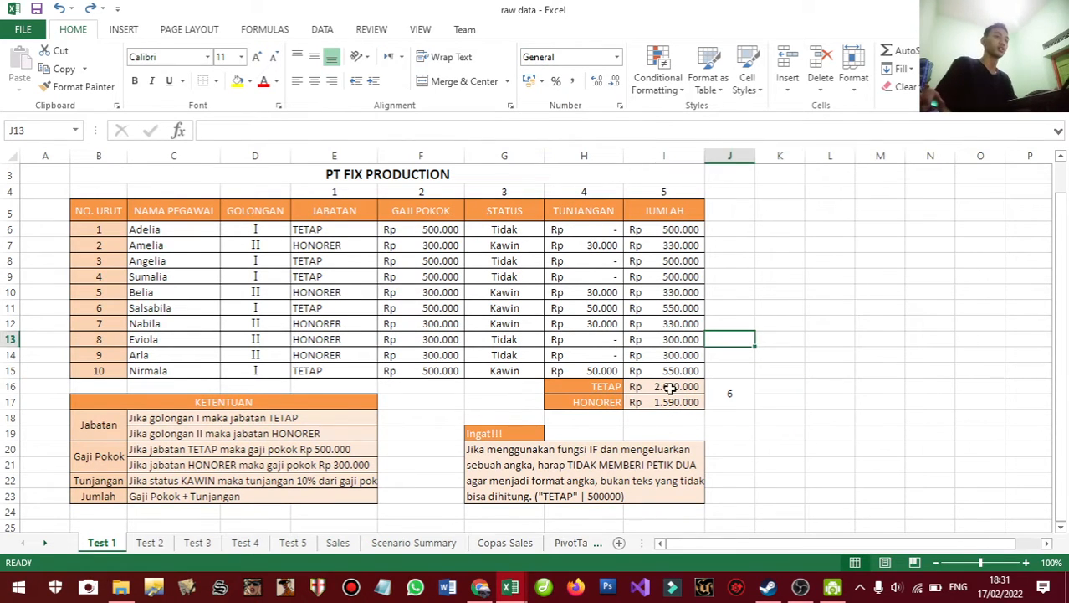
- Examine the TETAP and HONORER totals in I16 and I17 together with their labels in H16 and H17
left_click(669, 387)
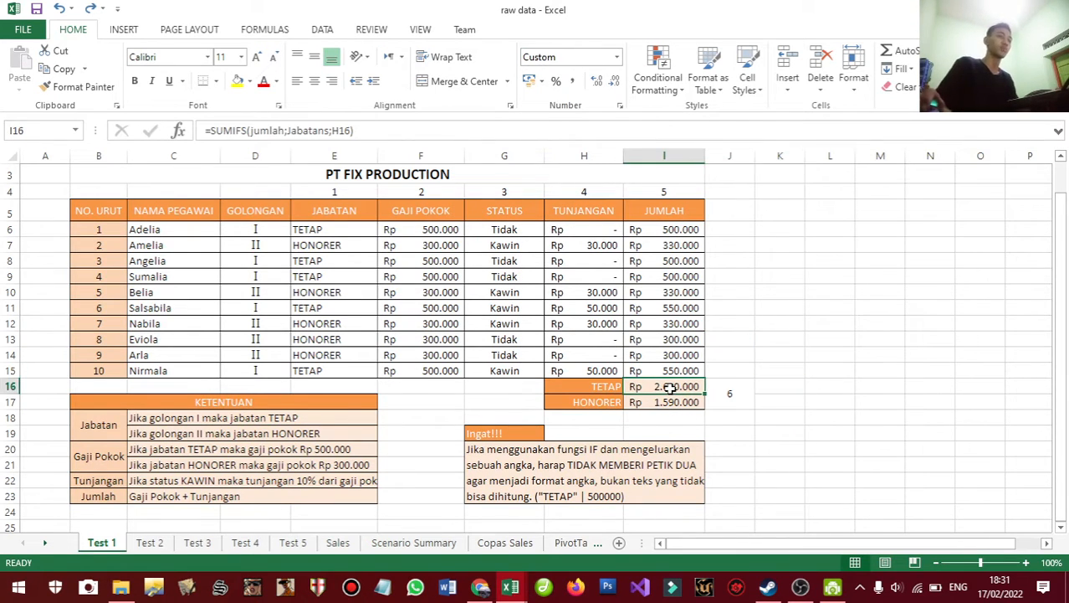
left_click(581, 389)
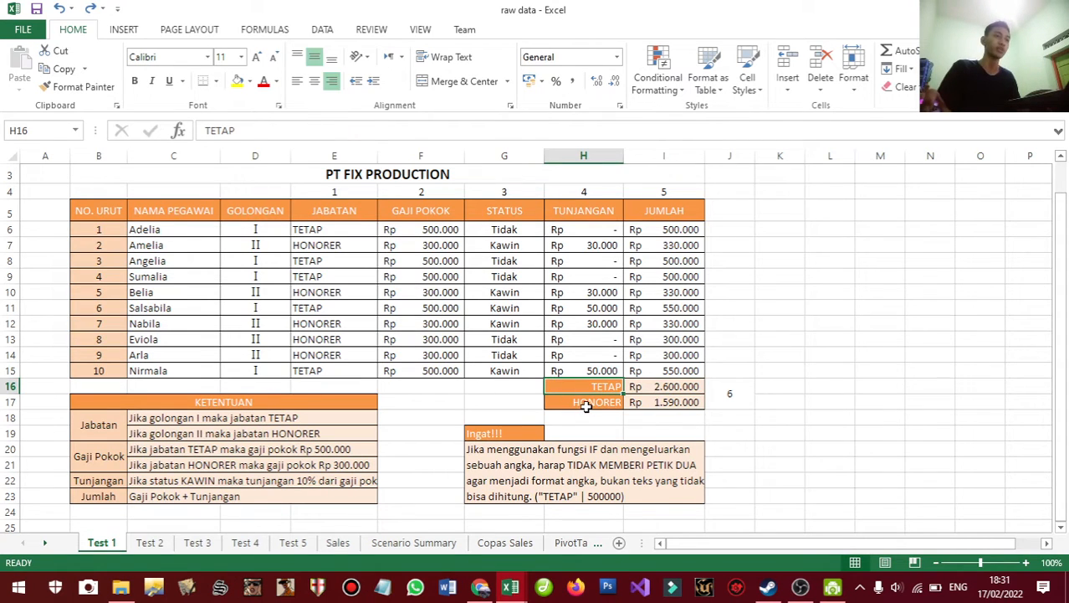
left_click(586, 403)
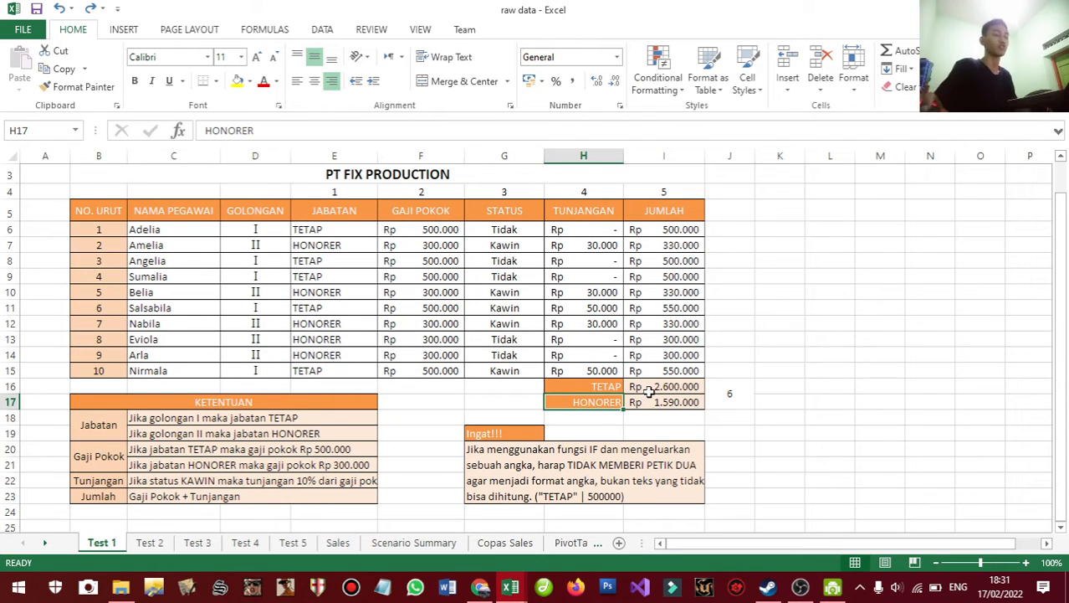
left_click(658, 227)
left_click(653, 401)
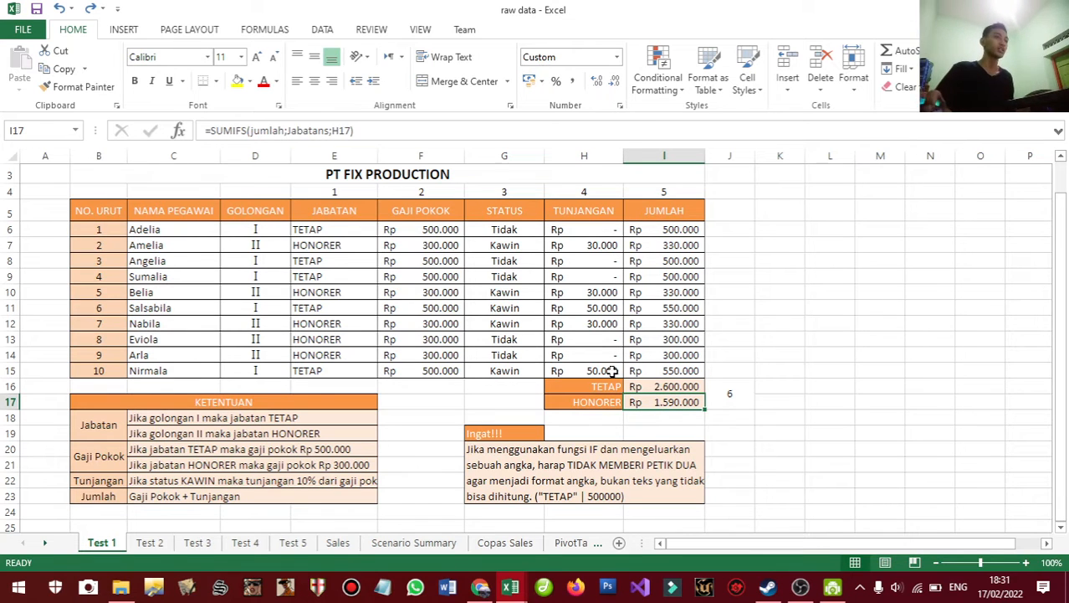
- Examine the SUMIFS formula in I16, tracing its jumlah sum range, Jabatans criteria range and H16 criterion
left_click(656, 385)
left_click(291, 134)
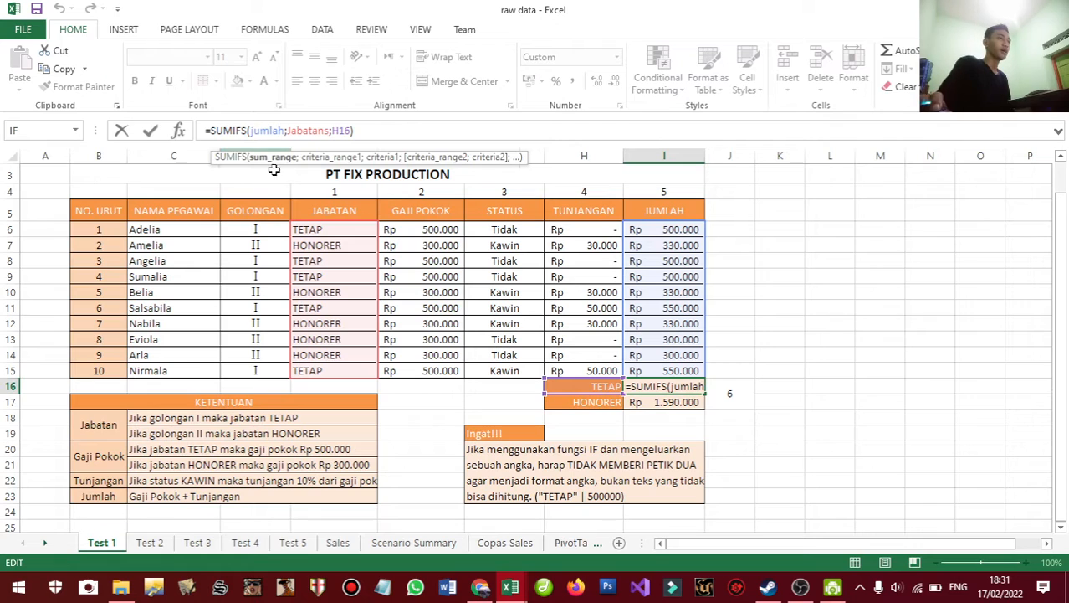
double_click(273, 131)
left_click(271, 130)
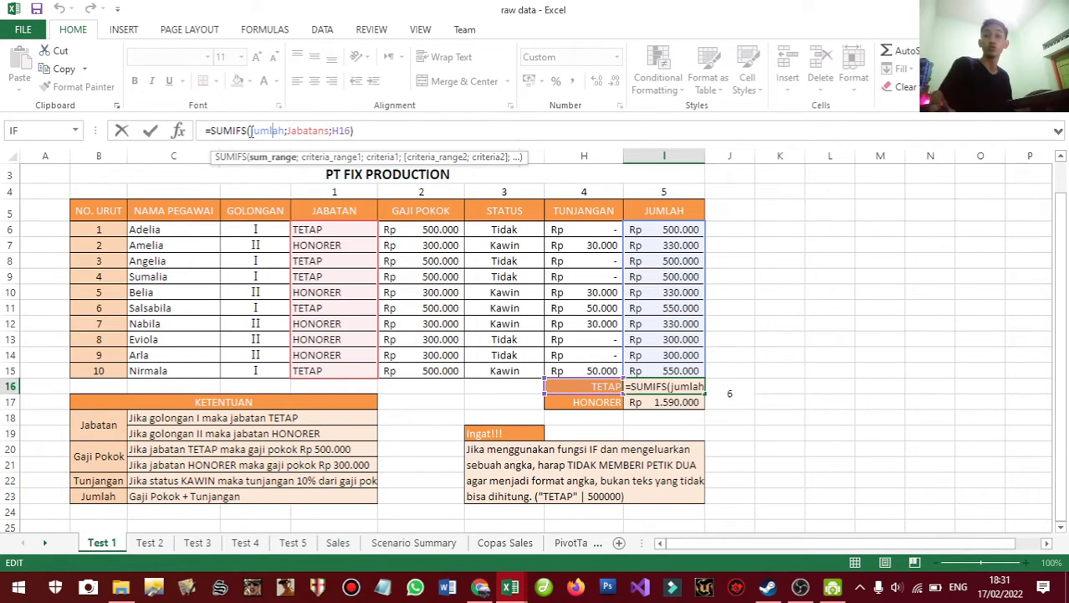
left_click_drag(260, 132, 285, 132)
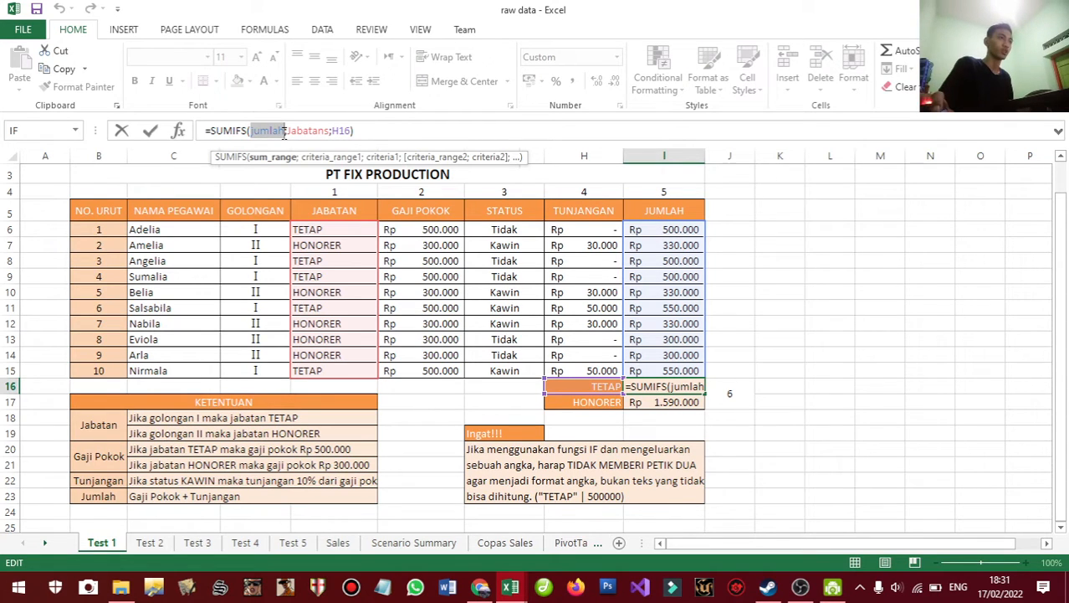
left_click(306, 131)
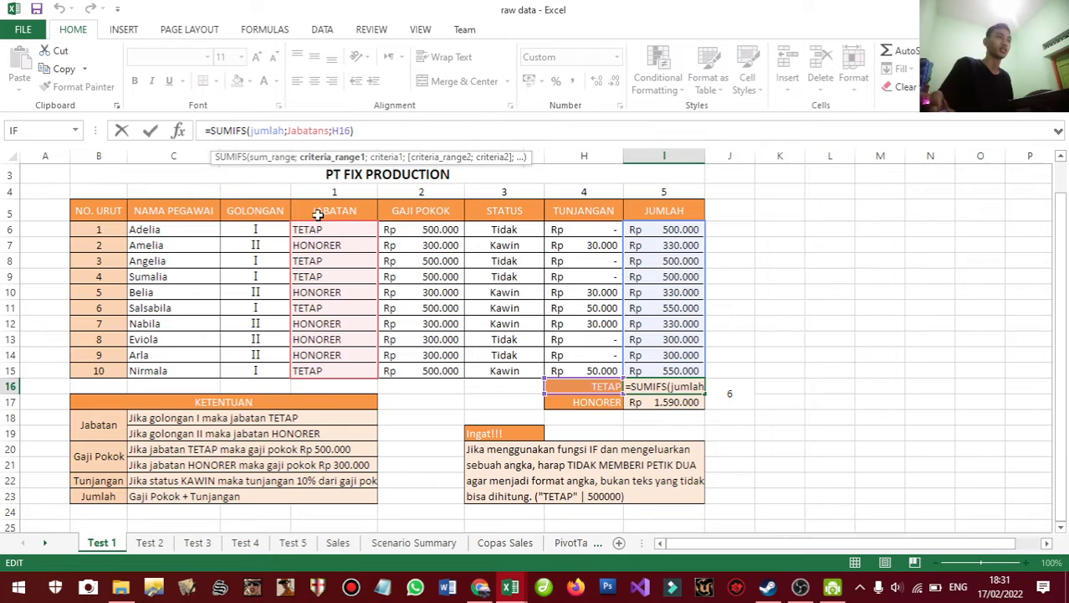
left_click_drag(337, 134, 352, 133)
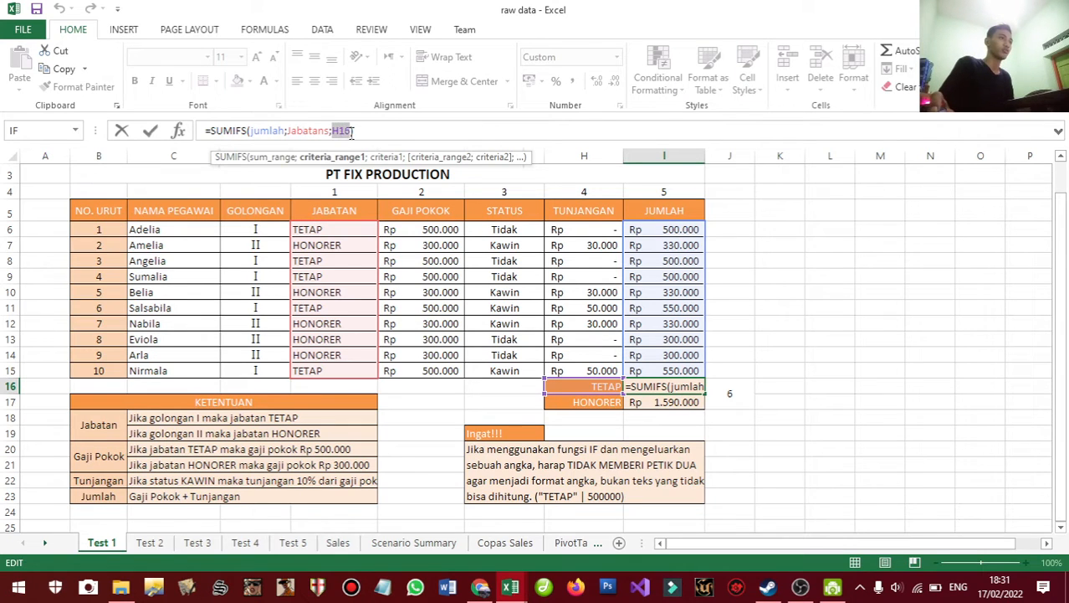
left_click(596, 388)
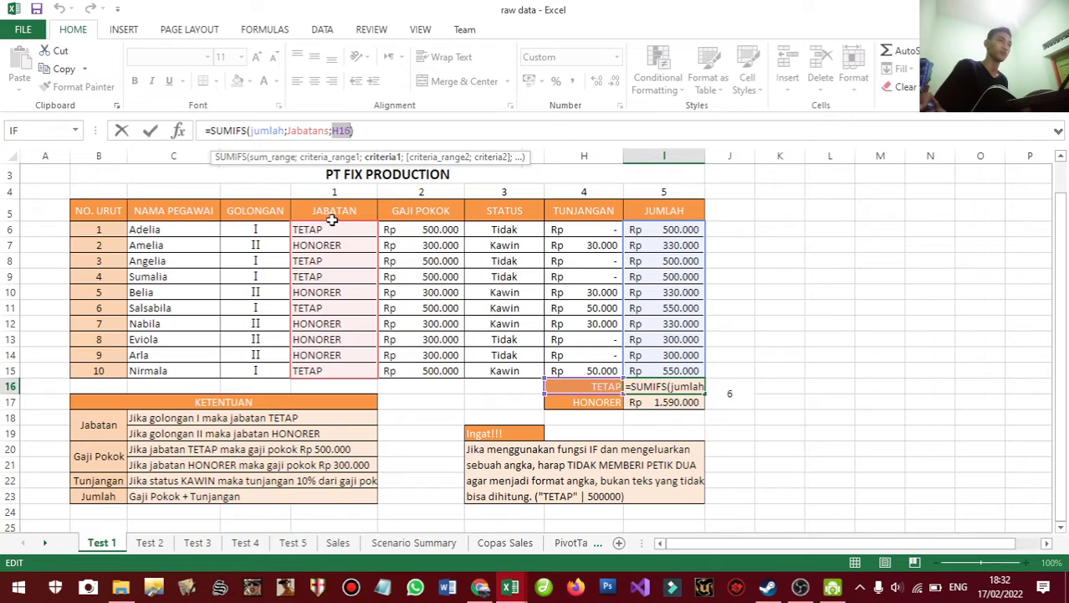
- Go through the three SUMIFS arguments in I16 once more and close the formula without editing it
left_click(344, 131)
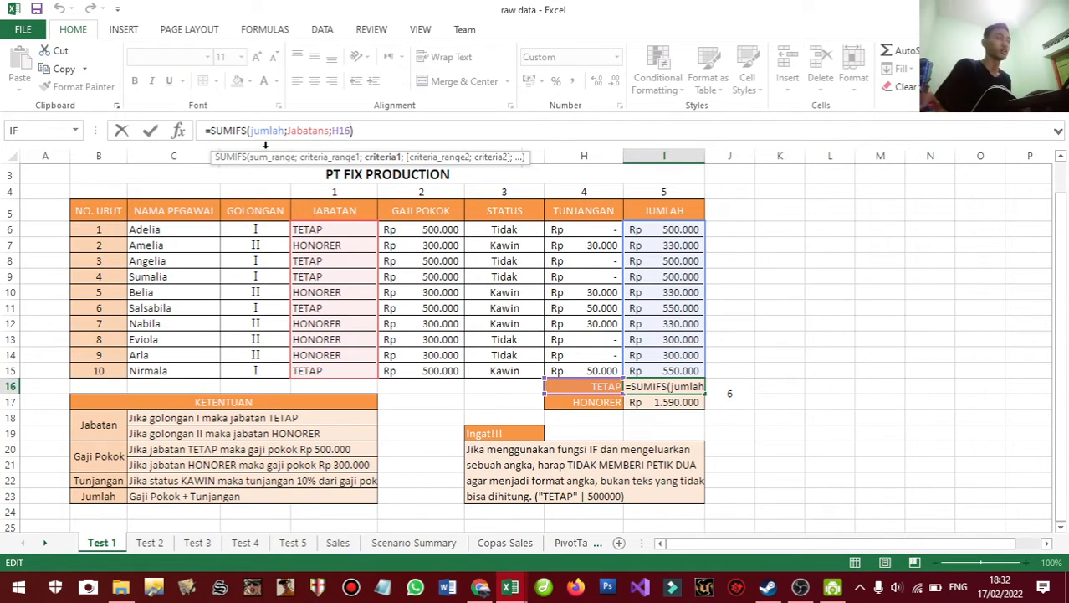
left_click(259, 131)
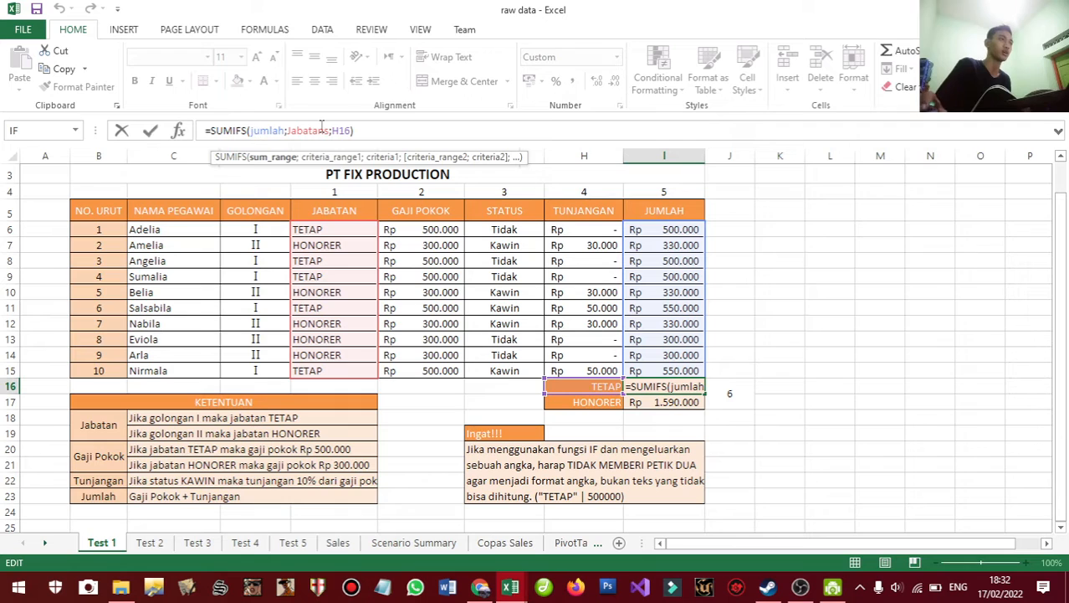
left_click(307, 131)
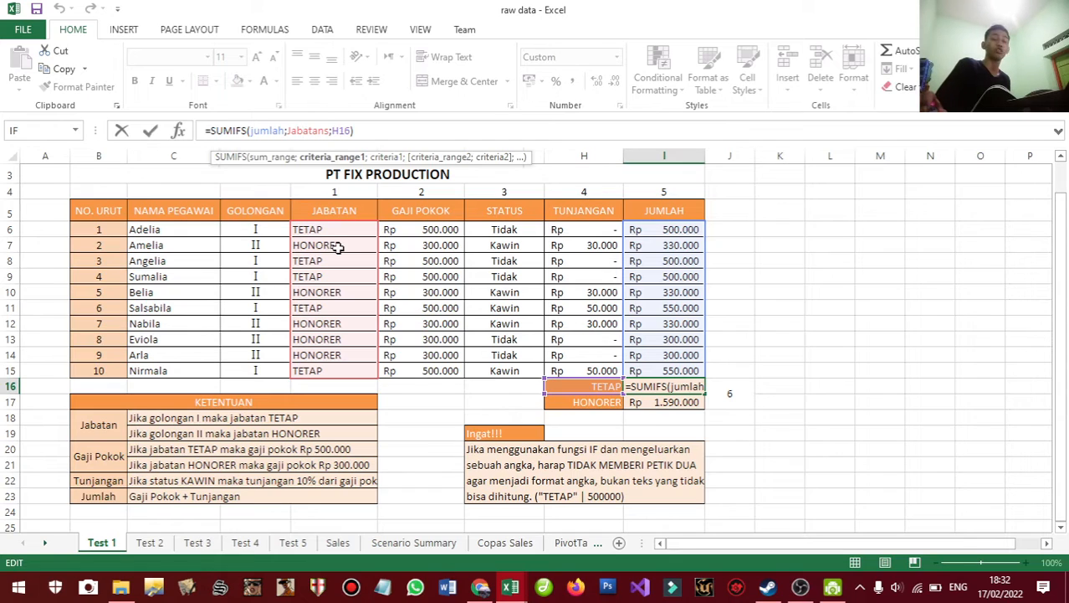
left_click(339, 131)
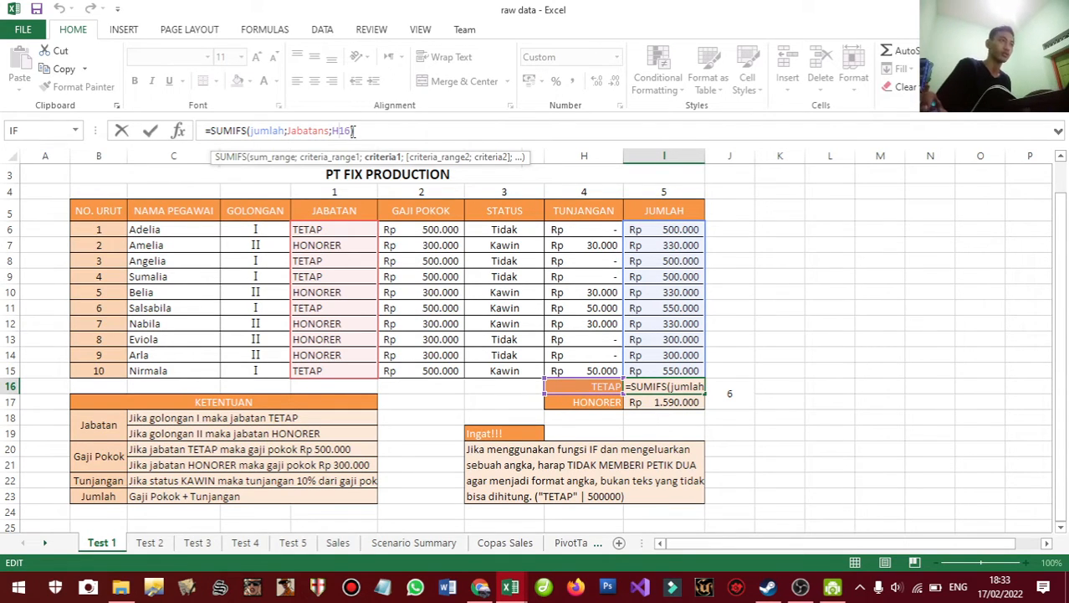
type(")")
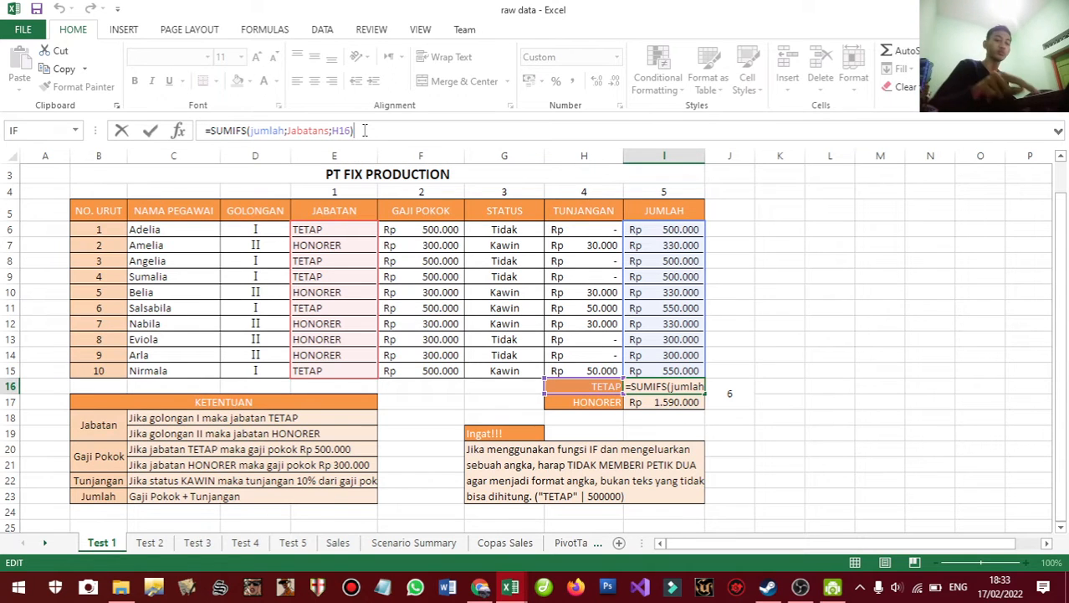
key("Return")
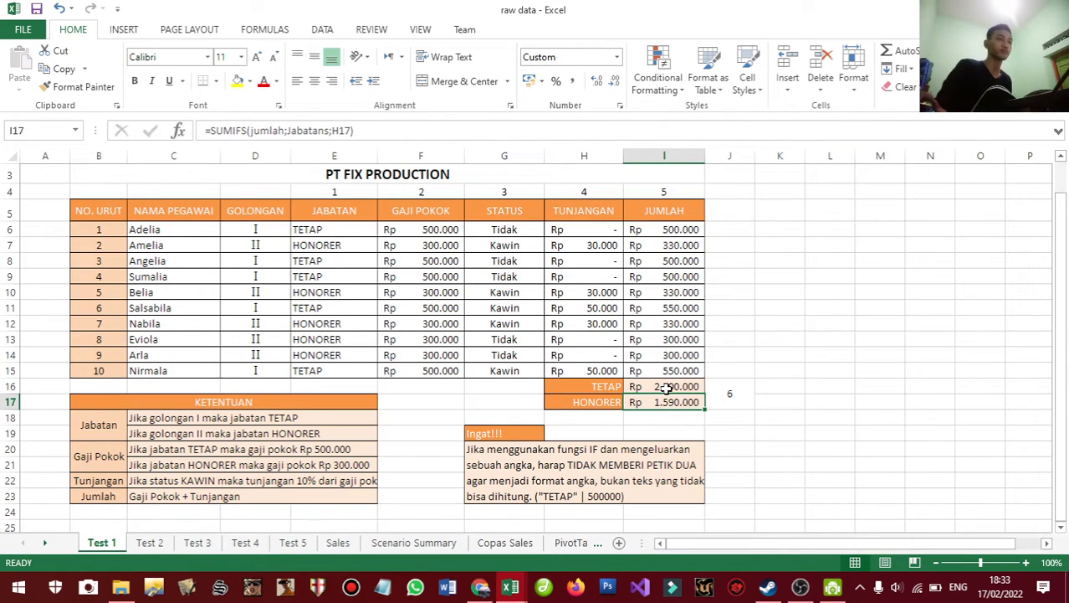
- Review the Ingat!!! note about unquoted numbers in IF and check the TUNJANGAN formula in H13
left_click(485, 448)
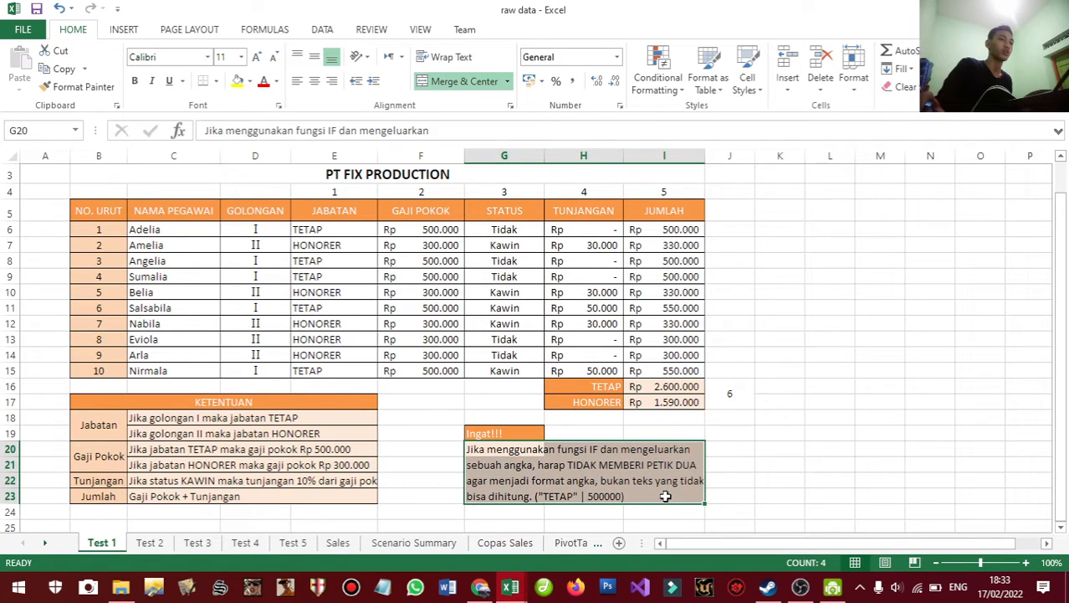
left_click(753, 463)
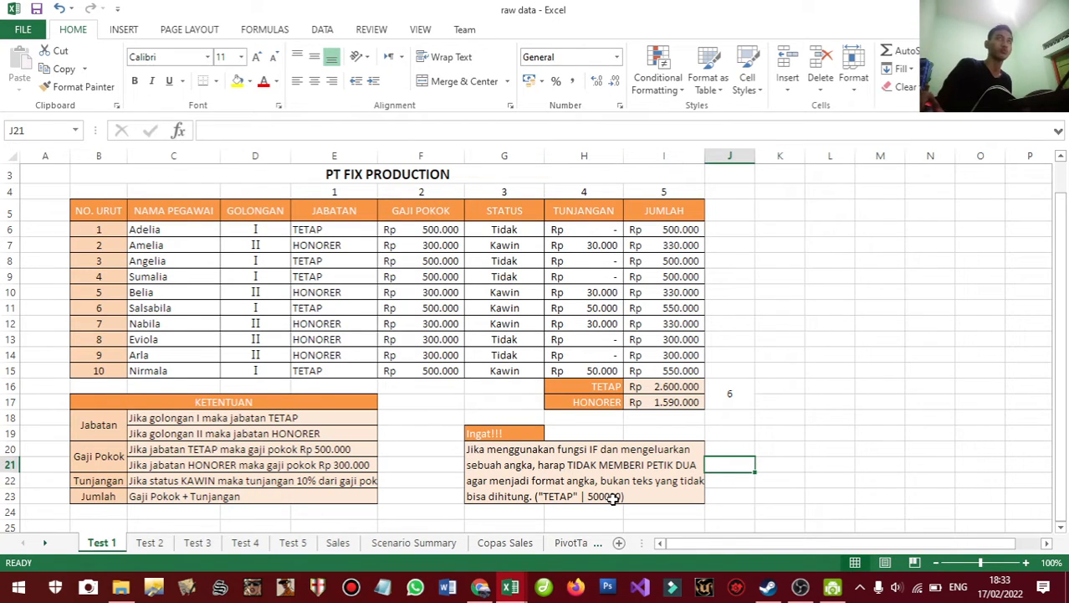
left_click(604, 333)
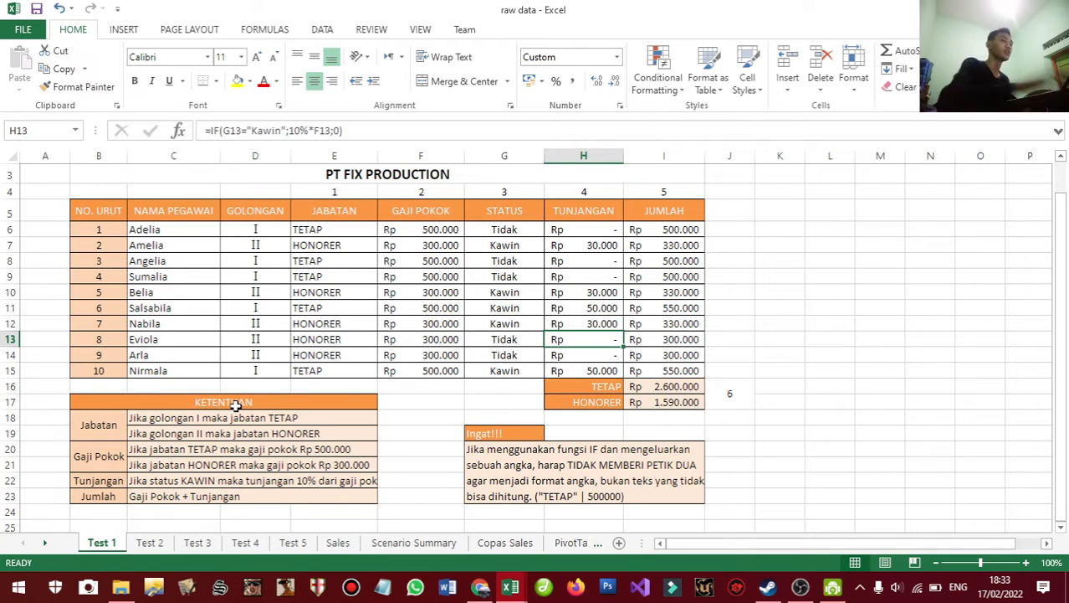
- Open the Test 2 sheet and read its numbered columns alongside the Soal instructions below the table
left_click(150, 542)
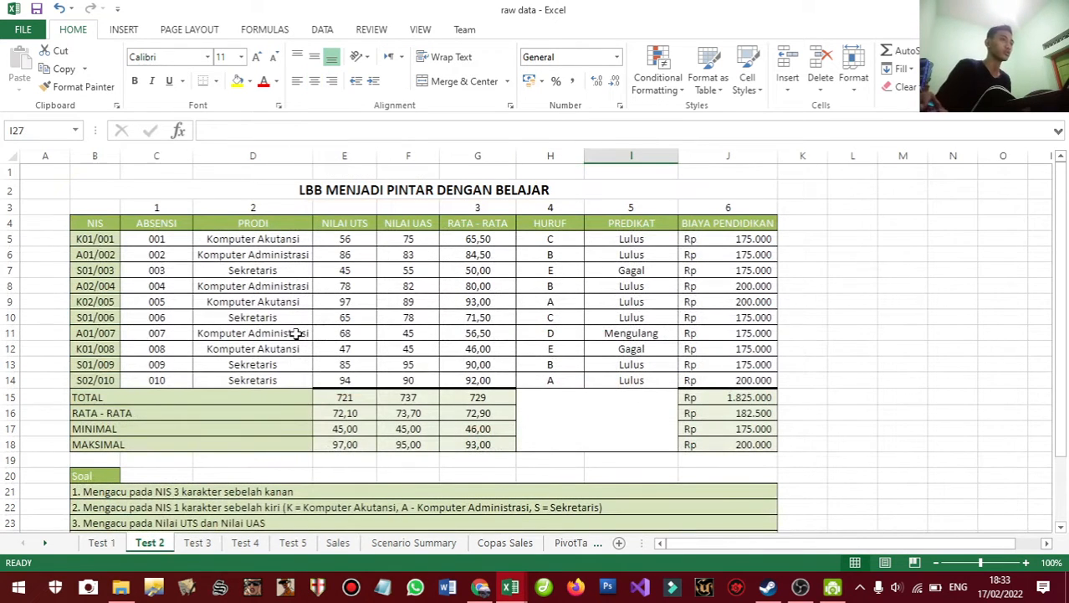
scroll(327, 332, "down", 1)
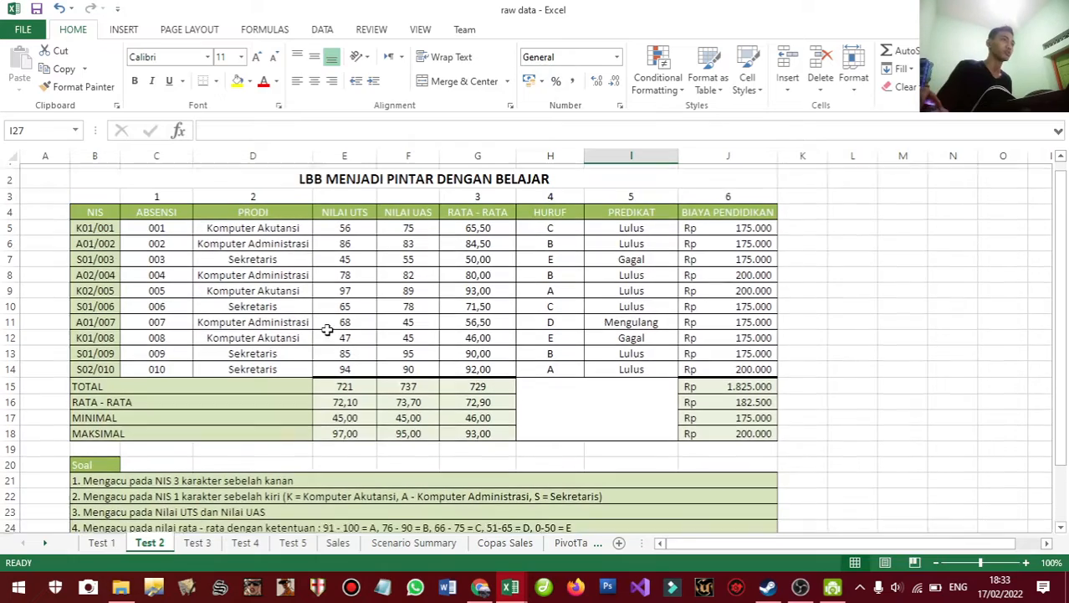
scroll(328, 332, "down", 5)
left_click_drag(334, 392, 270, 478)
left_click(525, 409)
scroll(525, 410, "up", 5)
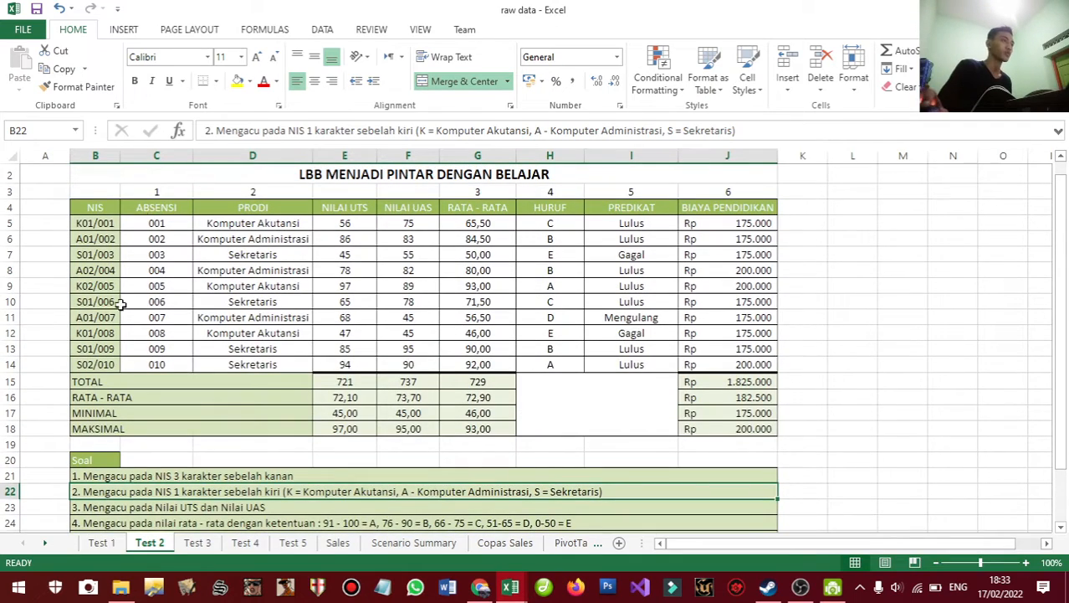
scroll(122, 305, "down", 2)
scroll(142, 441, "up", 2)
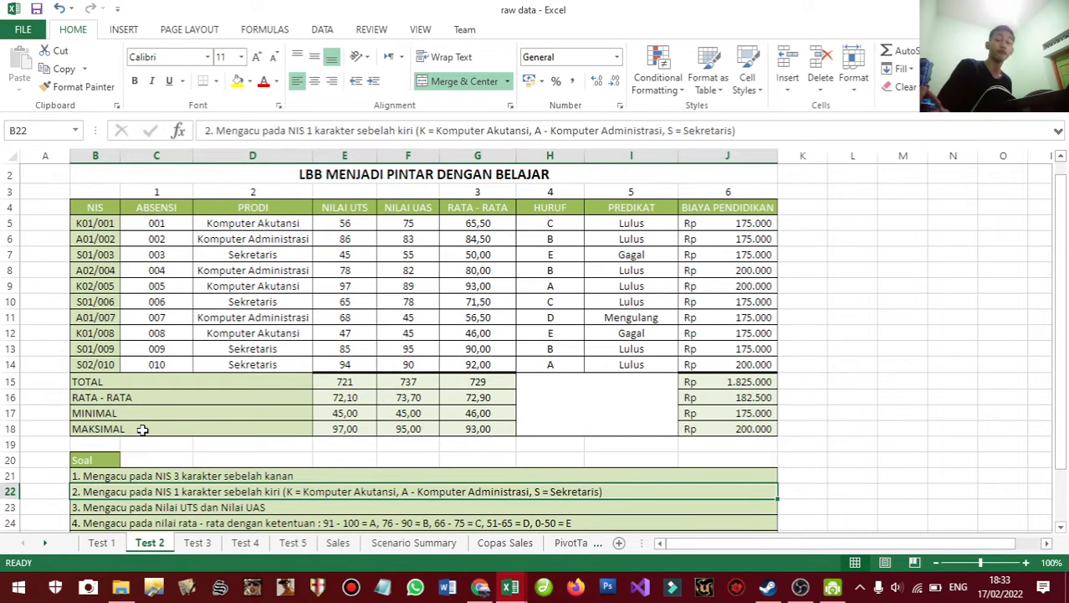
scroll(229, 471, "down", 1)
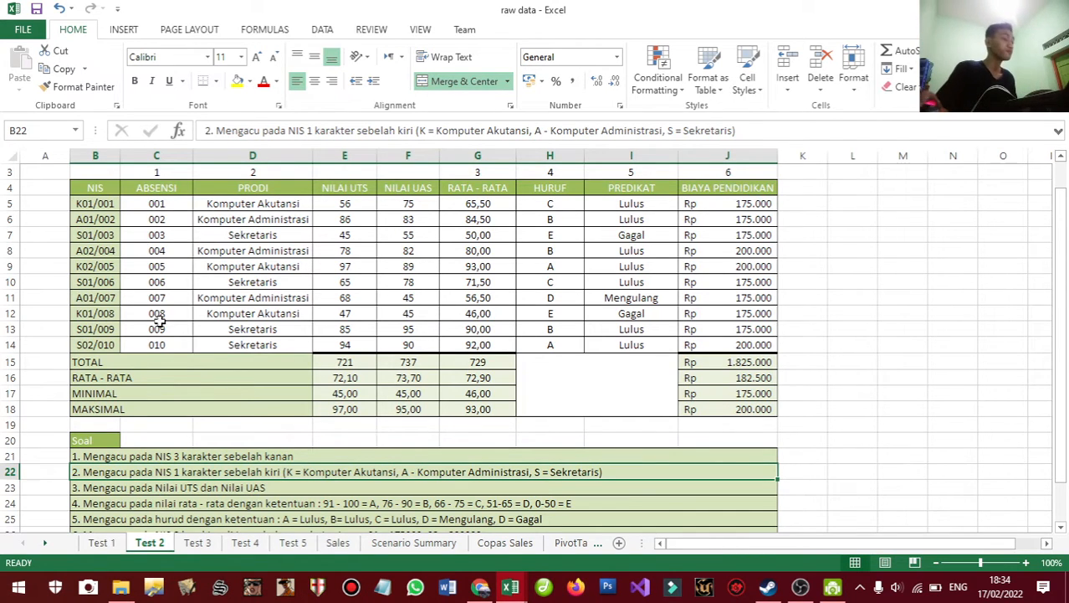
scroll(120, 434, "down", 1)
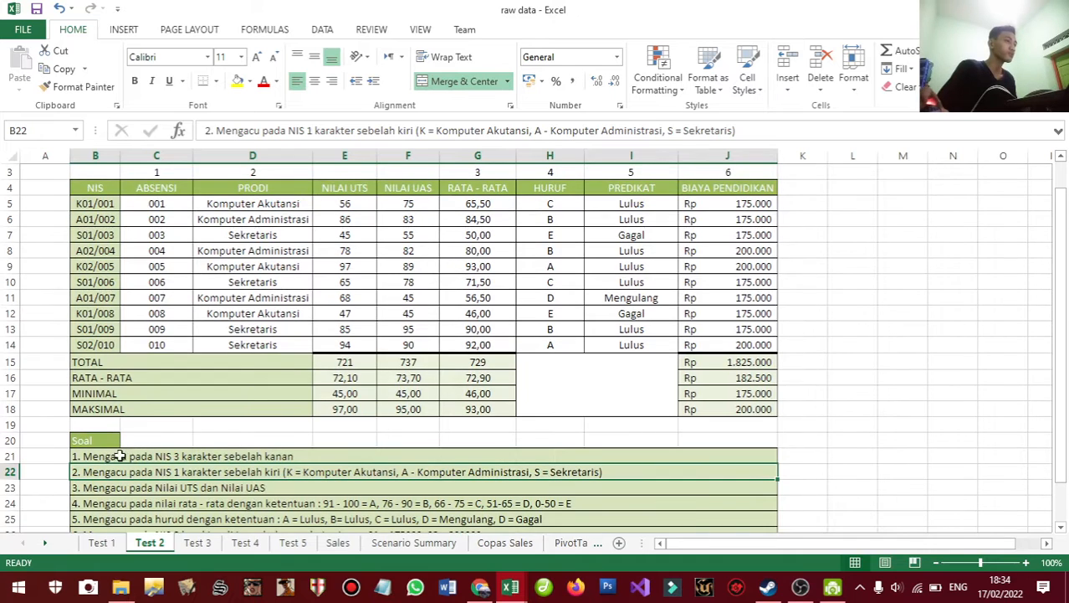
scroll(115, 456, "up", 1)
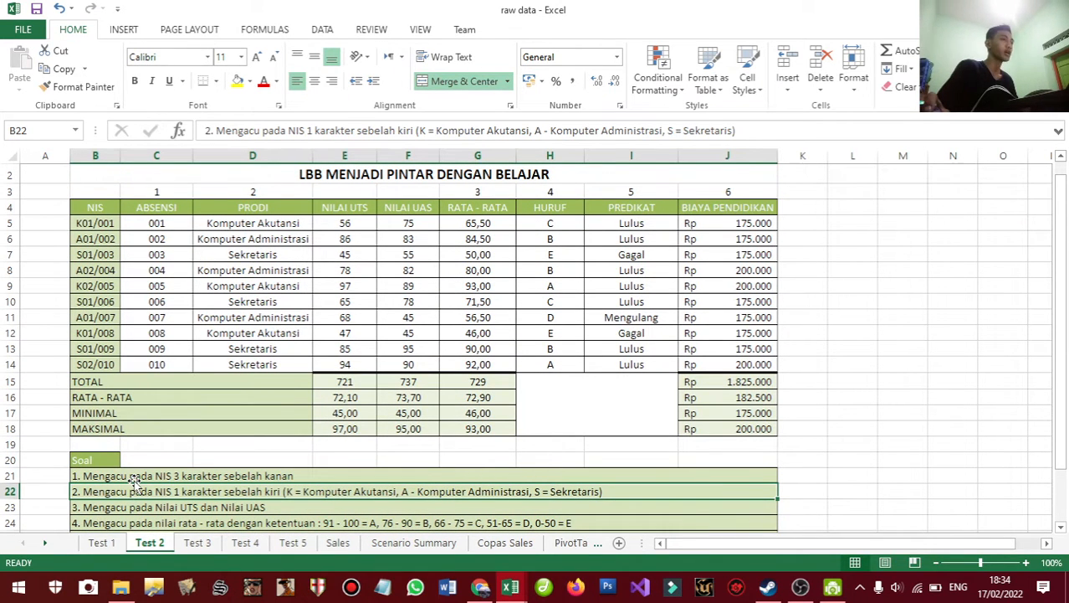
- Examine the ABSENSI formula =RIGHT(B5;3) in C5, tracing its NIS cell B5 and its character count
left_click(165, 224)
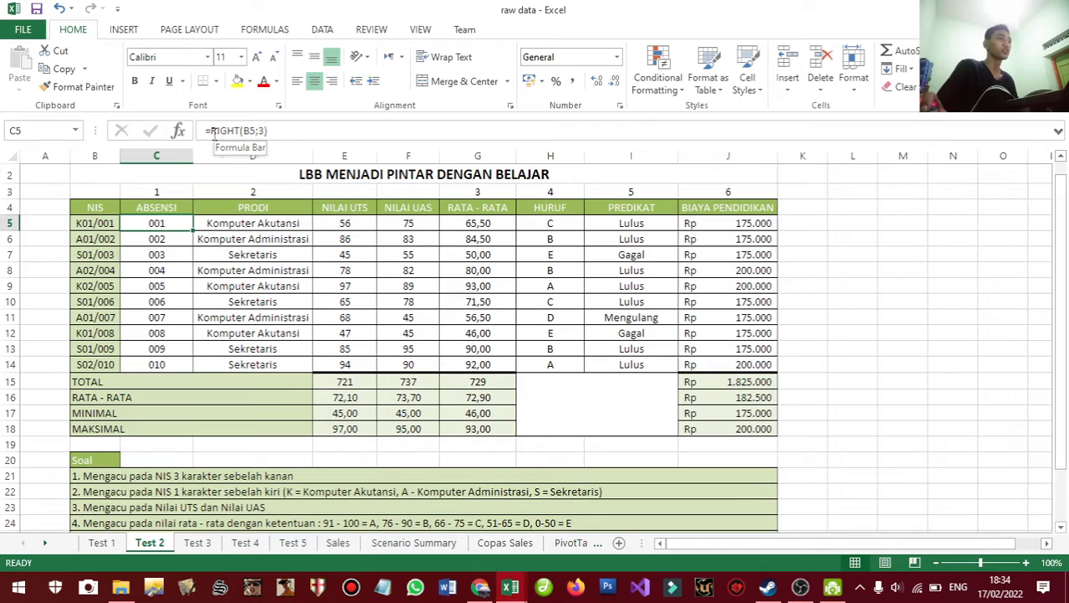
left_click(249, 134)
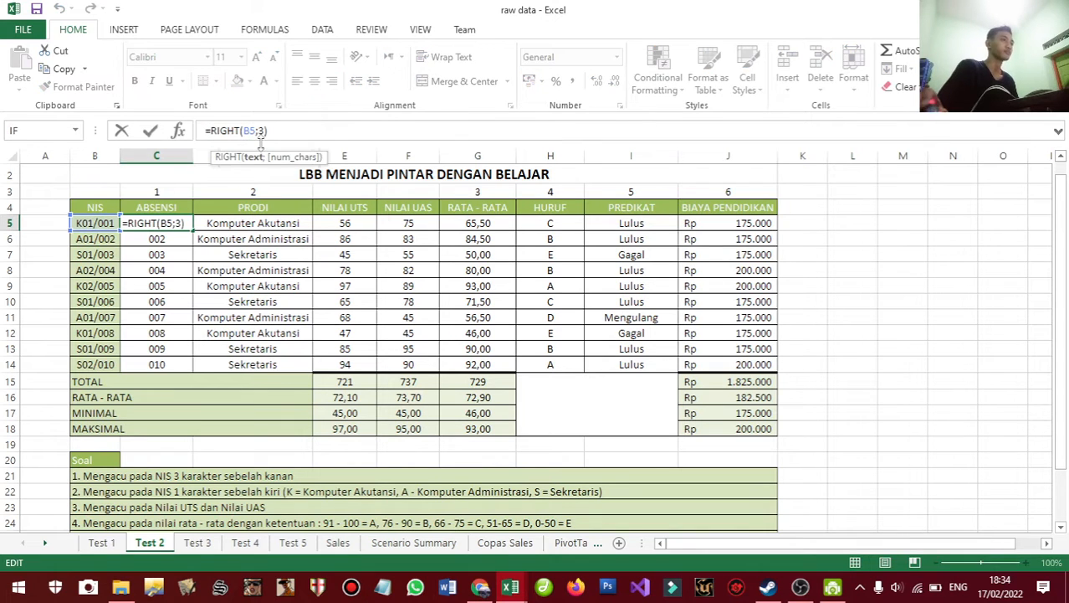
left_click(275, 132)
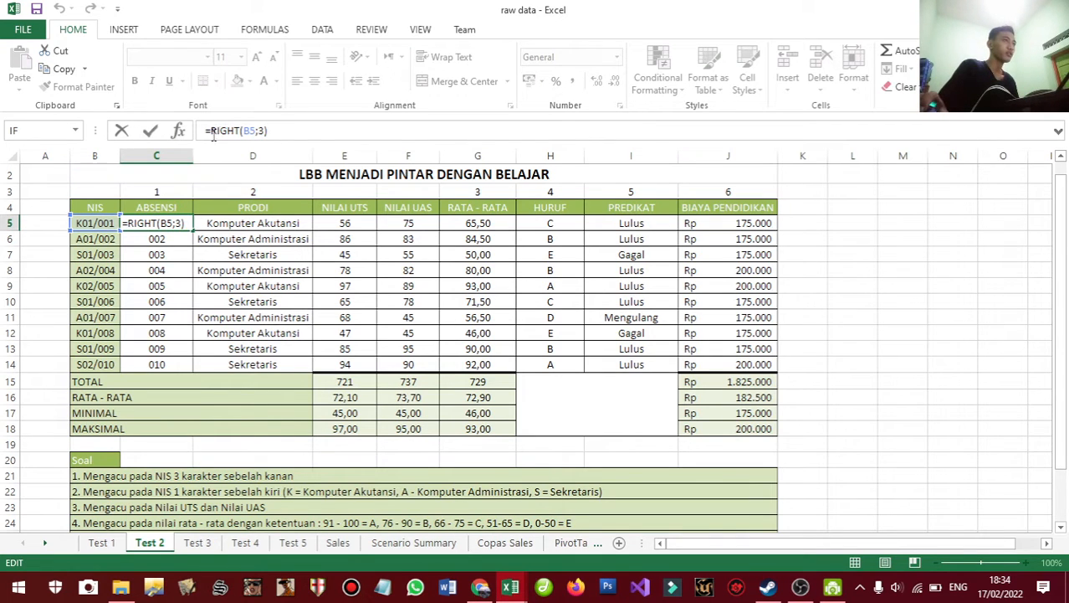
left_click_drag(211, 134, 244, 134)
left_click(252, 134)
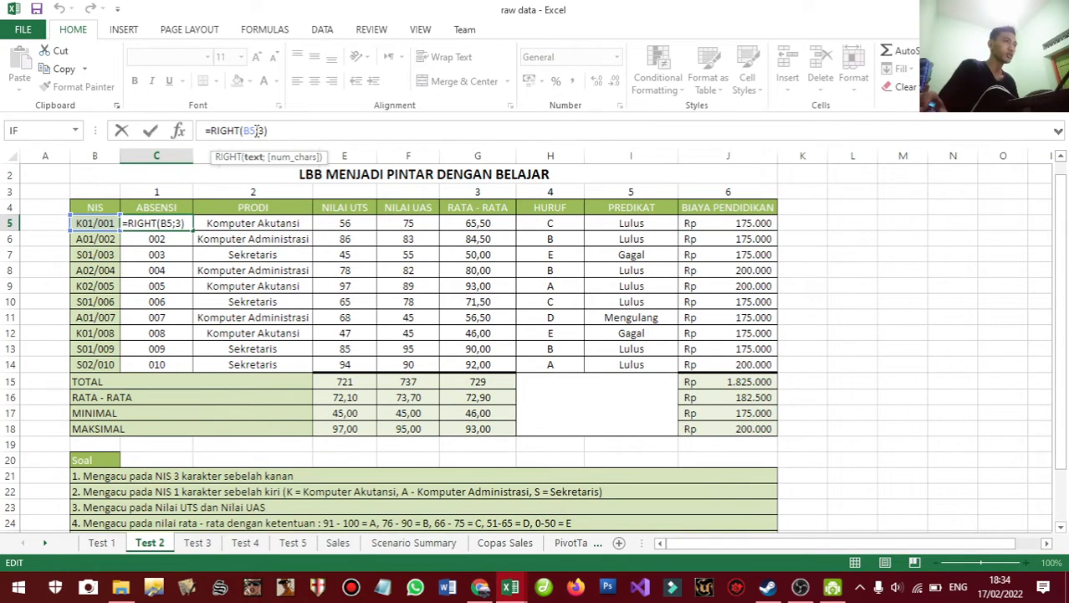
double_click(248, 131)
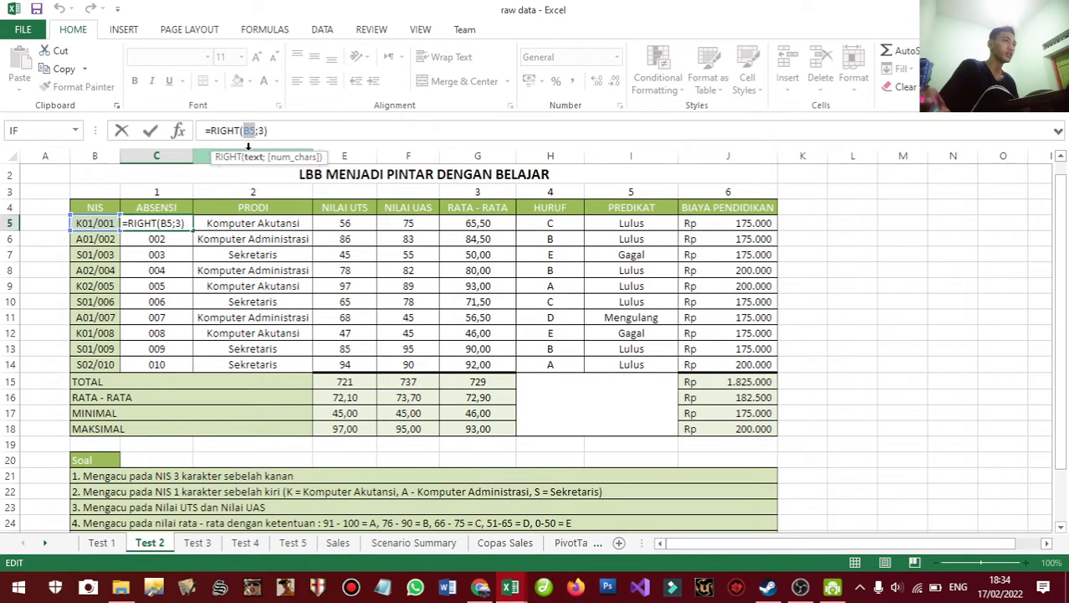
left_click(99, 223)
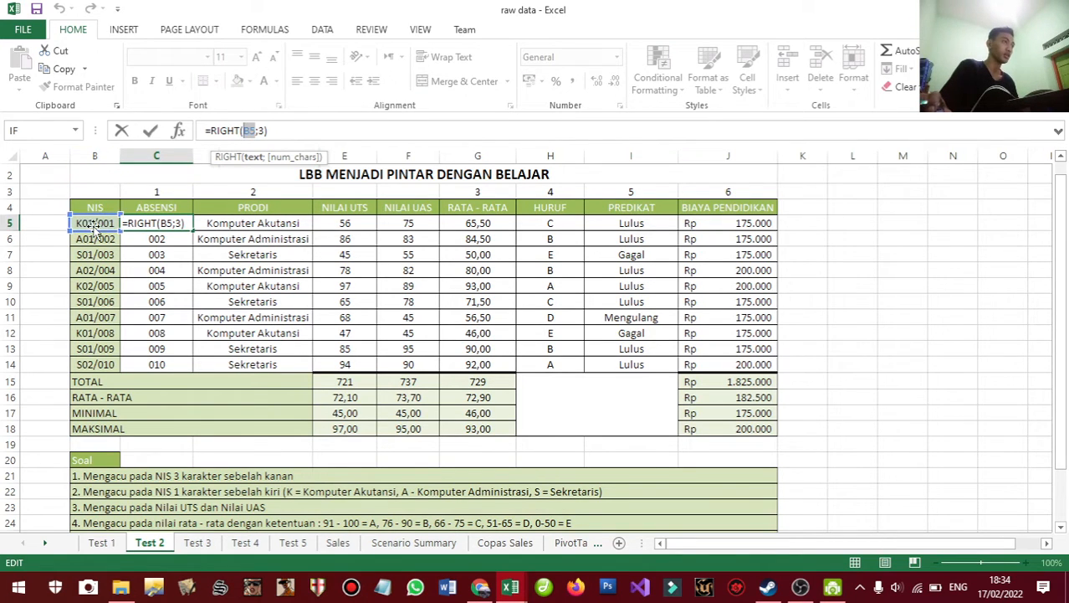
left_click(268, 131)
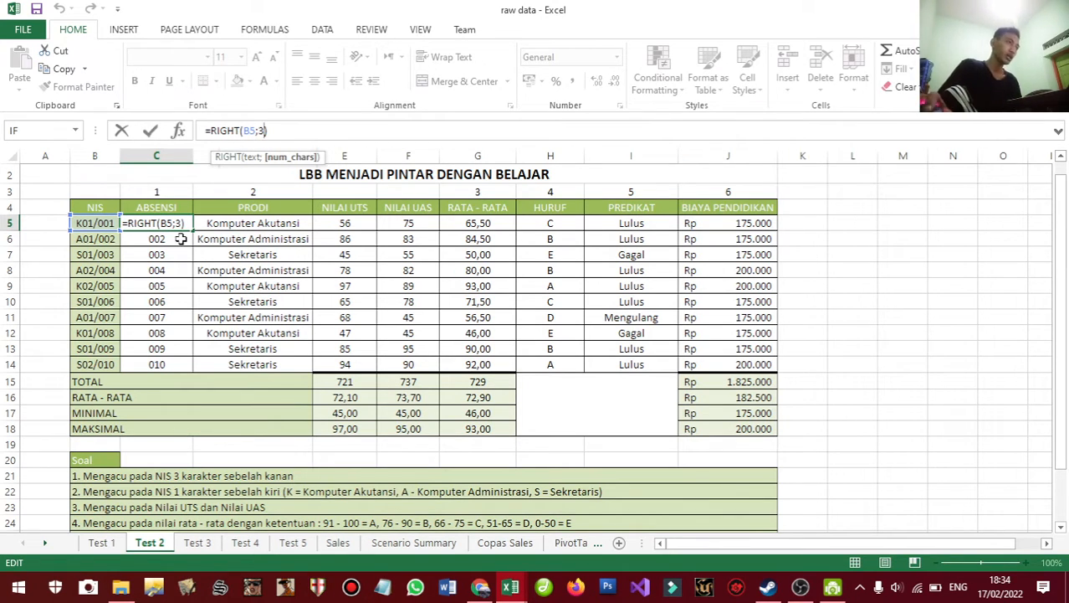
key("Return")
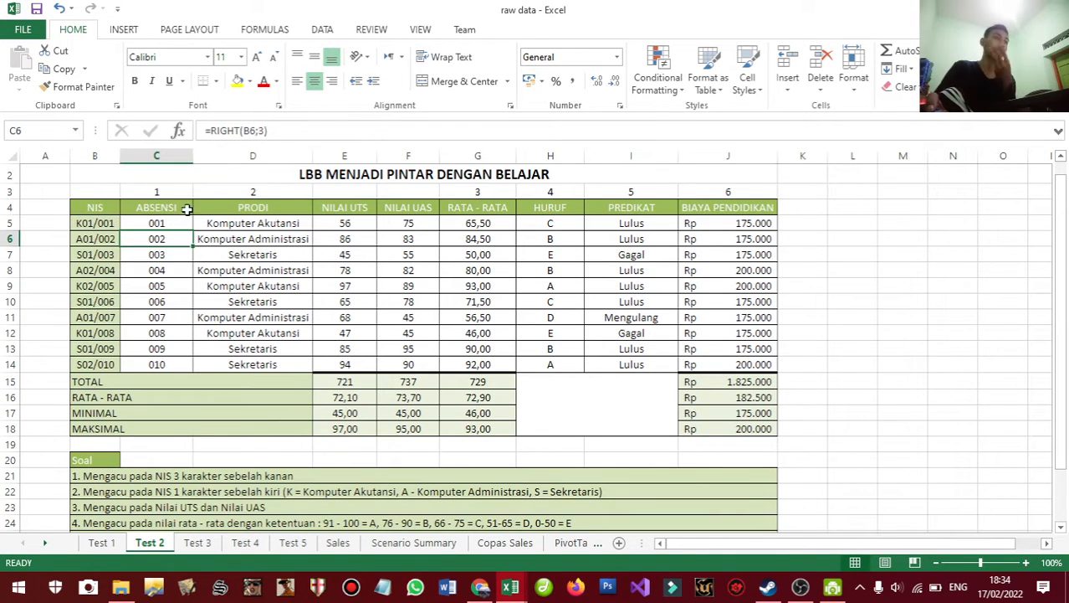
- Try a character count of 4 in the RIGHT formula of ABSENSI cell C5 and undo the change
left_click(172, 220)
left_click(266, 130)
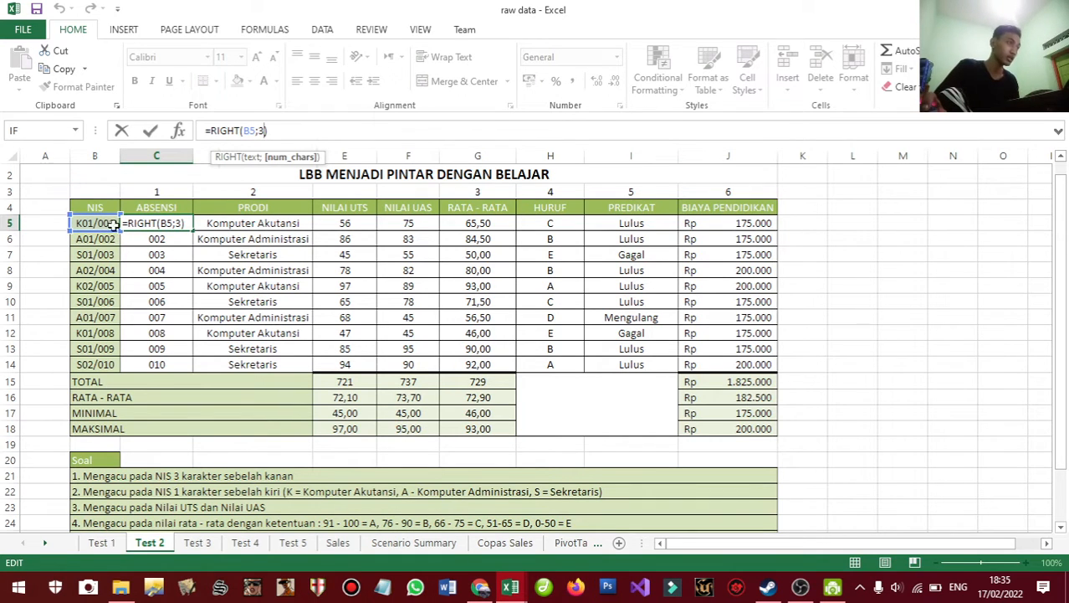
double_click(260, 130)
type("4")
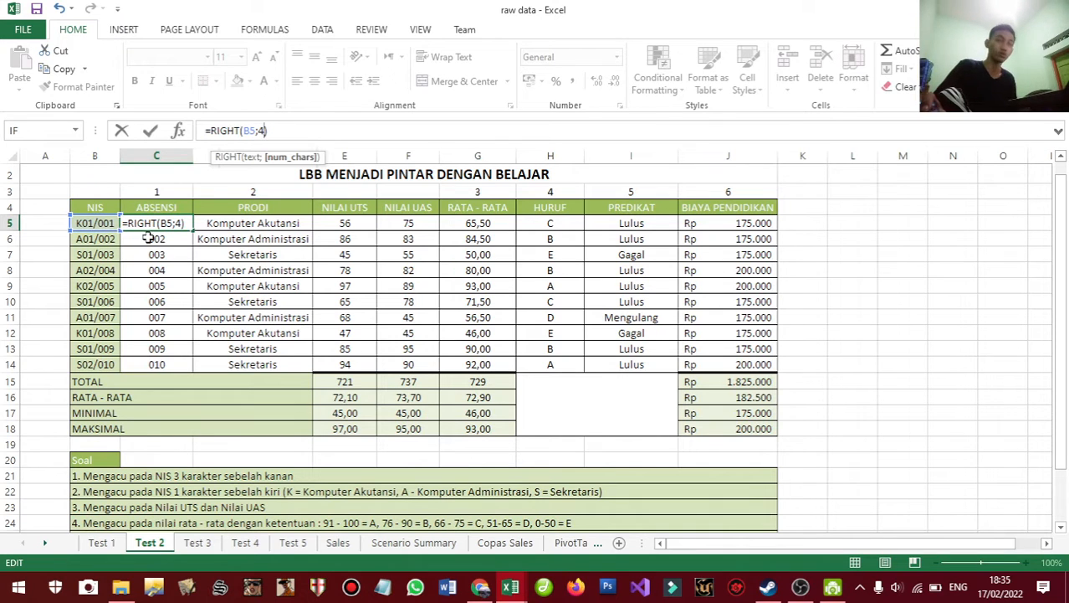
key("Return")
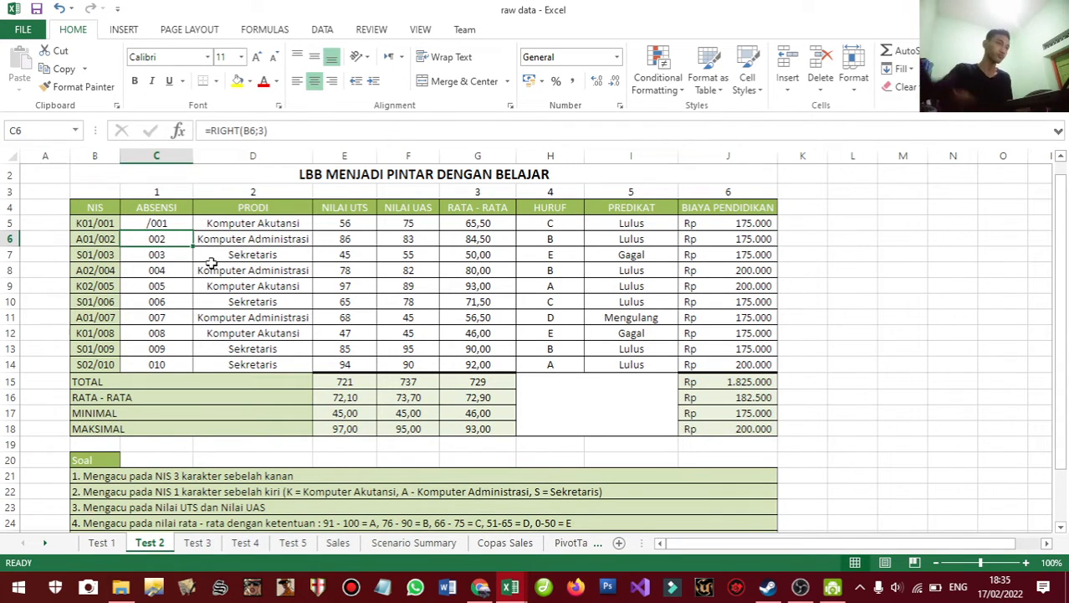
left_click(145, 221)
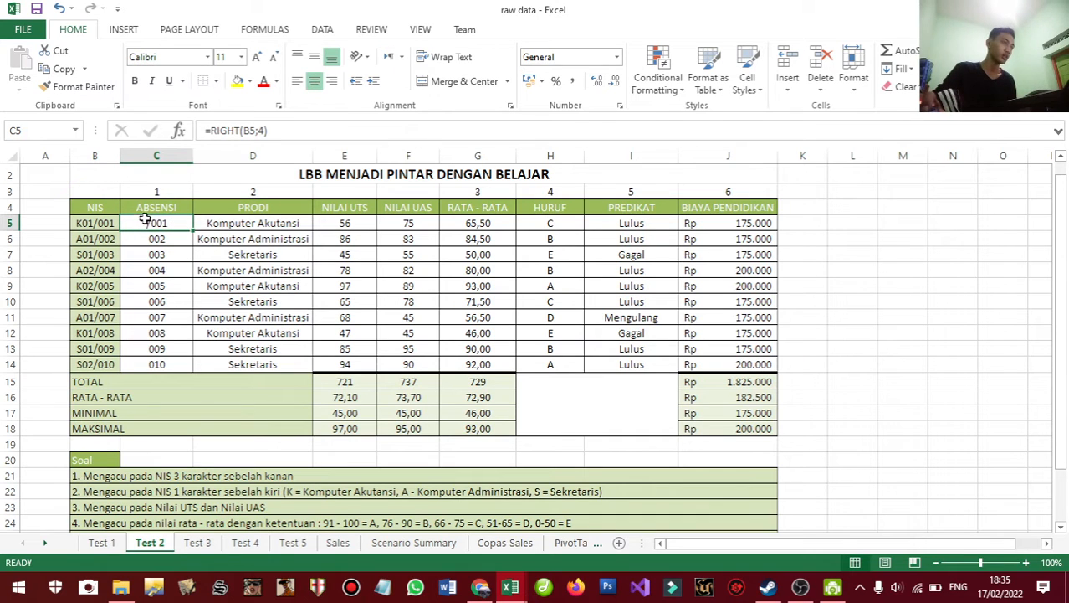
left_click(58, 8)
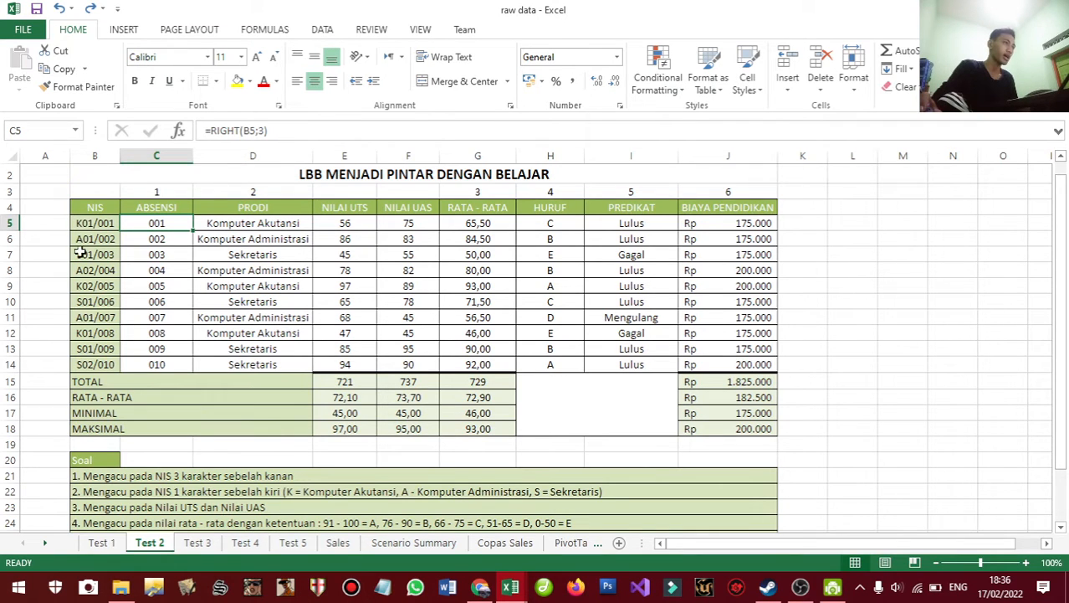
- Compare the ABSENSI and PRODI formulas in row 5 and examine the first test LEFT(B5;1)="K" in D5
left_click(231, 224)
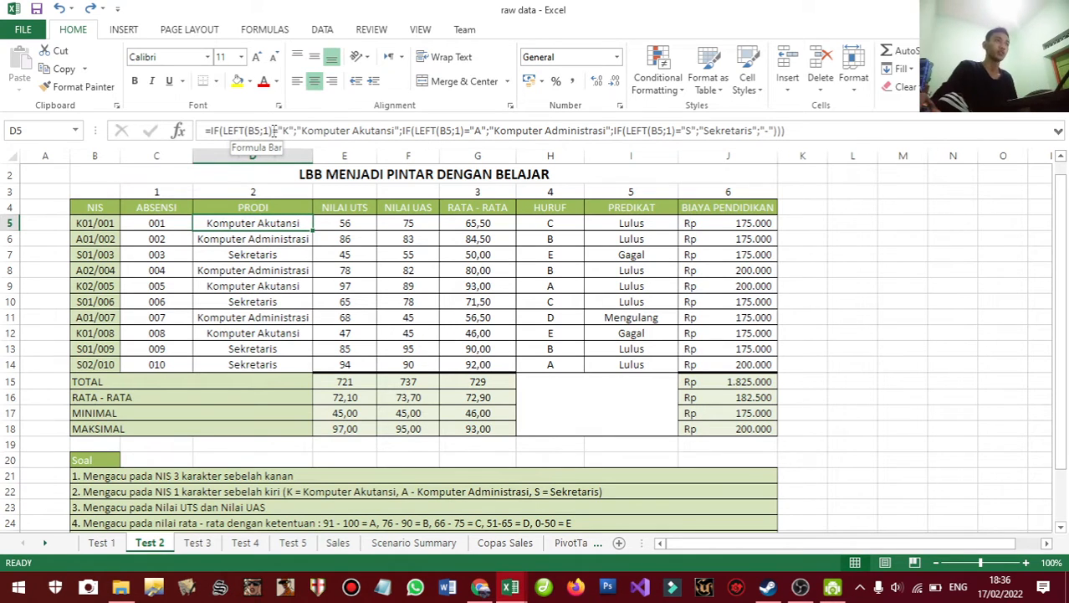
left_click(166, 225)
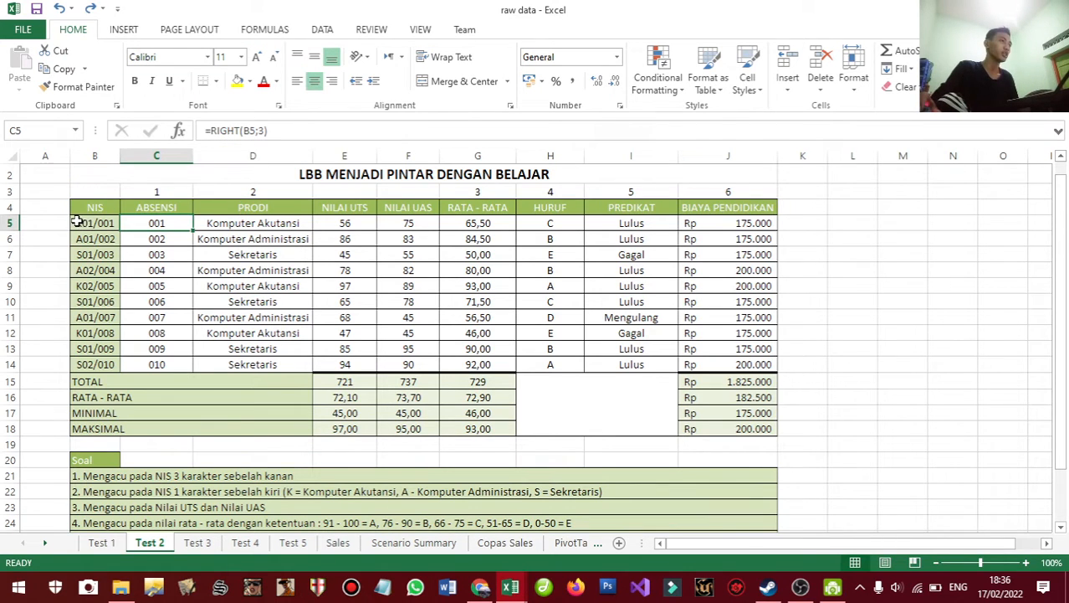
left_click(262, 223)
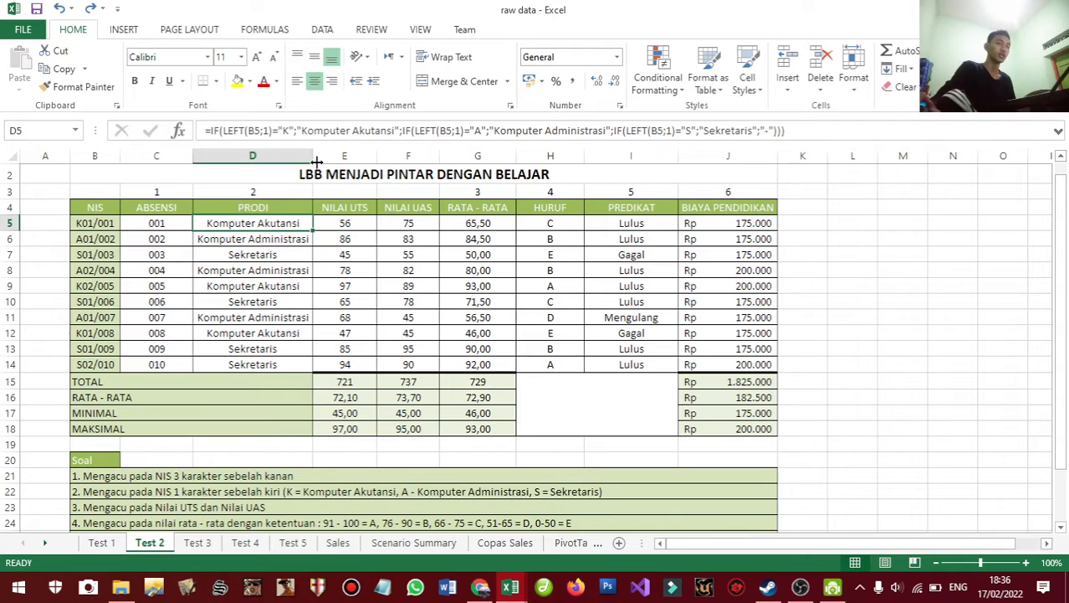
left_click(217, 129)
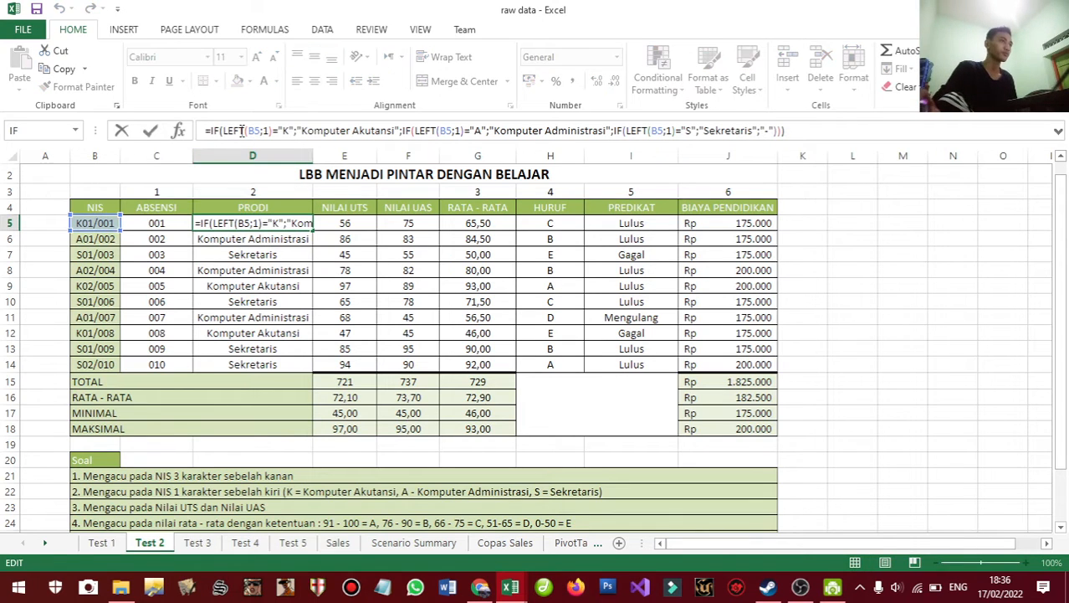
left_click(222, 131)
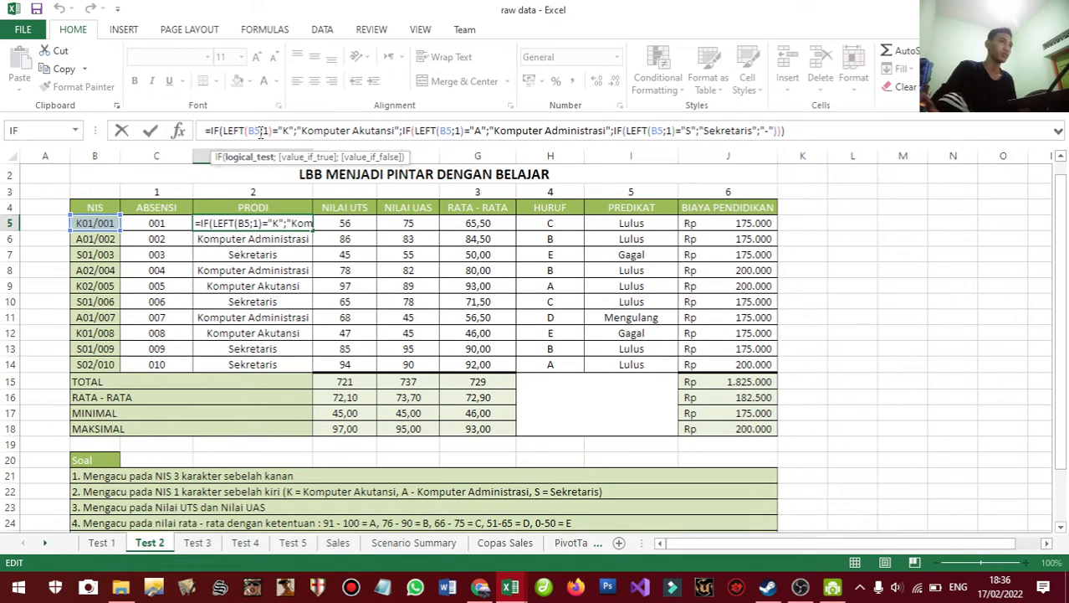
left_click(266, 130)
left_click(270, 131)
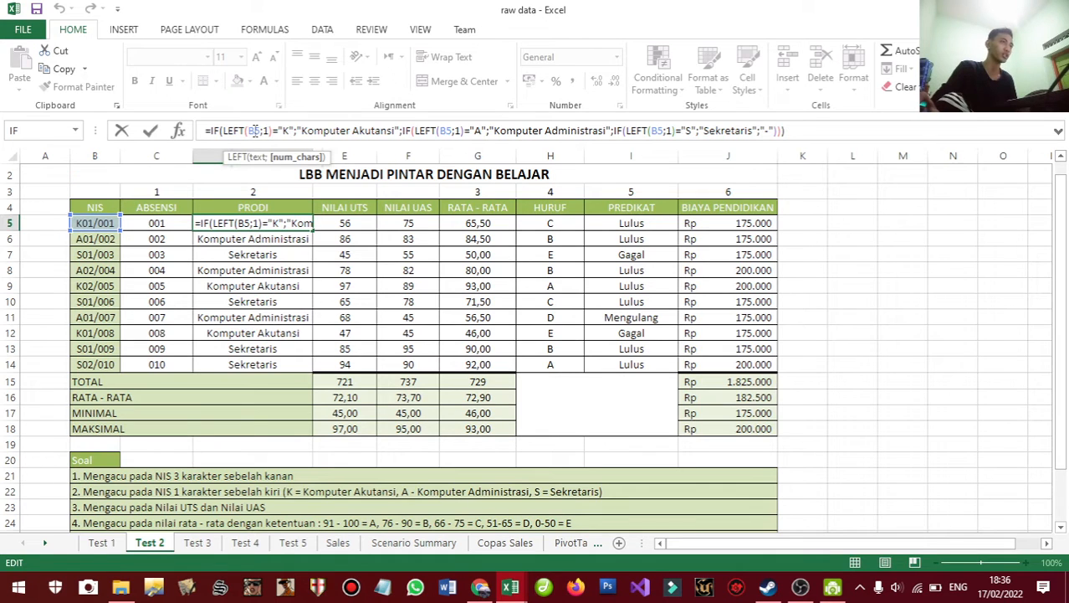
left_click_drag(274, 130, 279, 131)
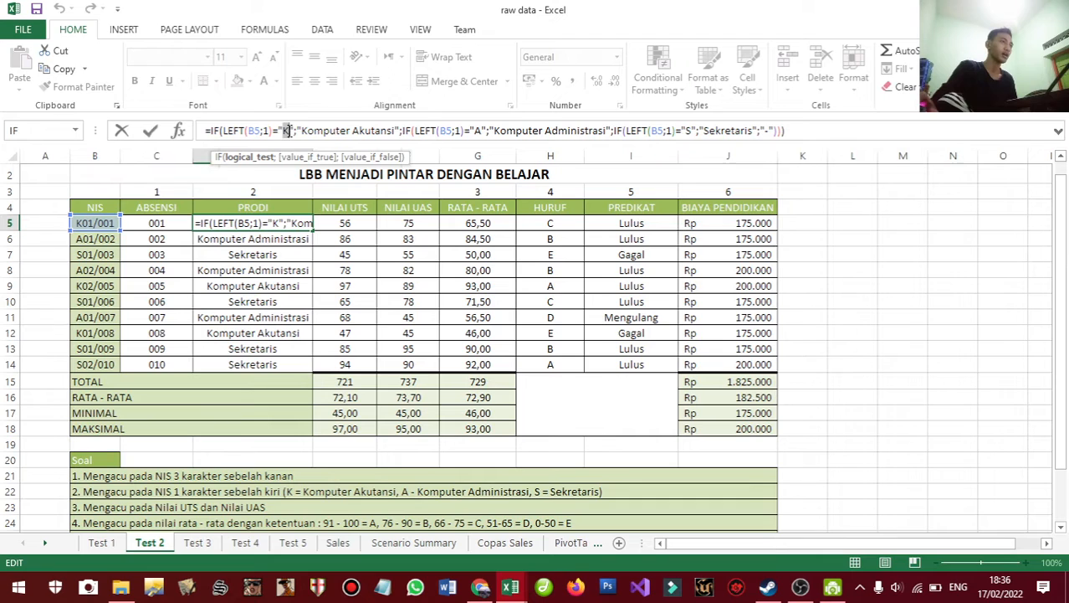
left_click_drag(278, 130, 285, 131)
left_click(295, 134)
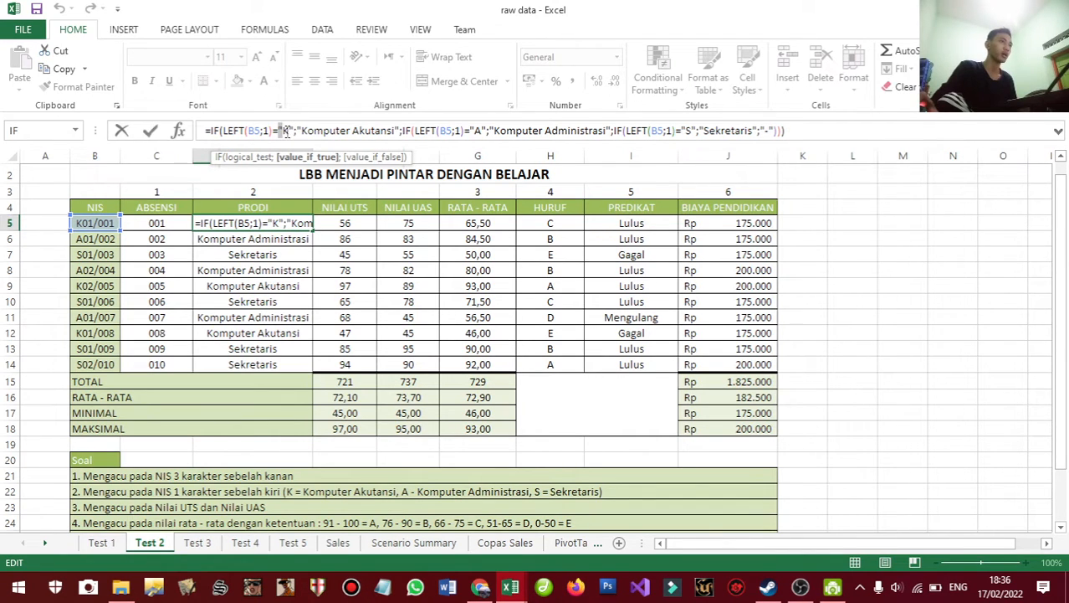
- Trace the "Komputer Akutansi" result and the nested IF tests for "A" and "S" in D5's formula
left_click_drag(286, 131, 390, 130)
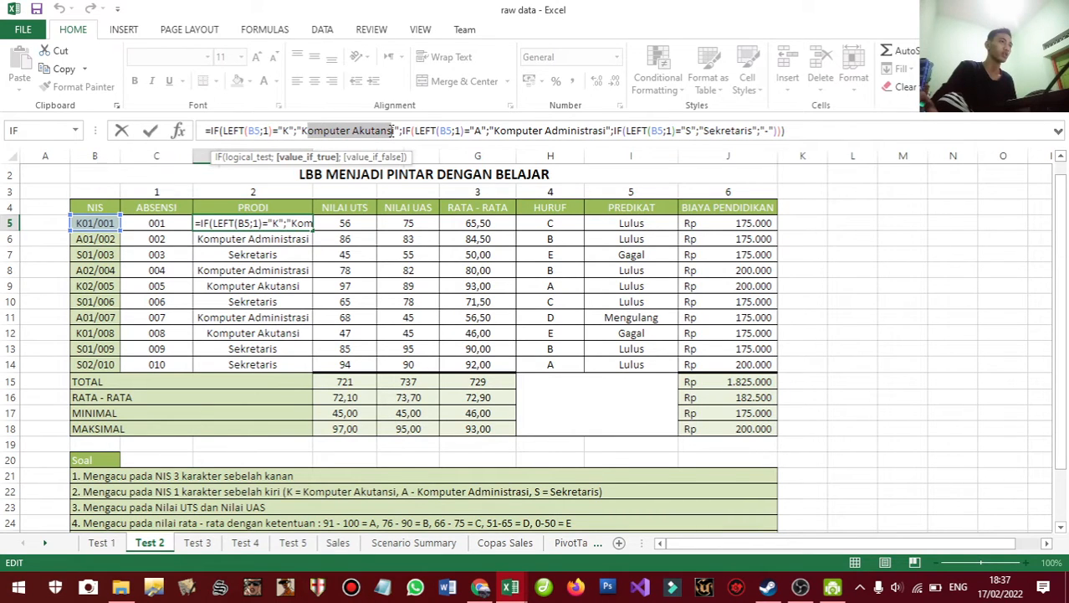
left_click(403, 132)
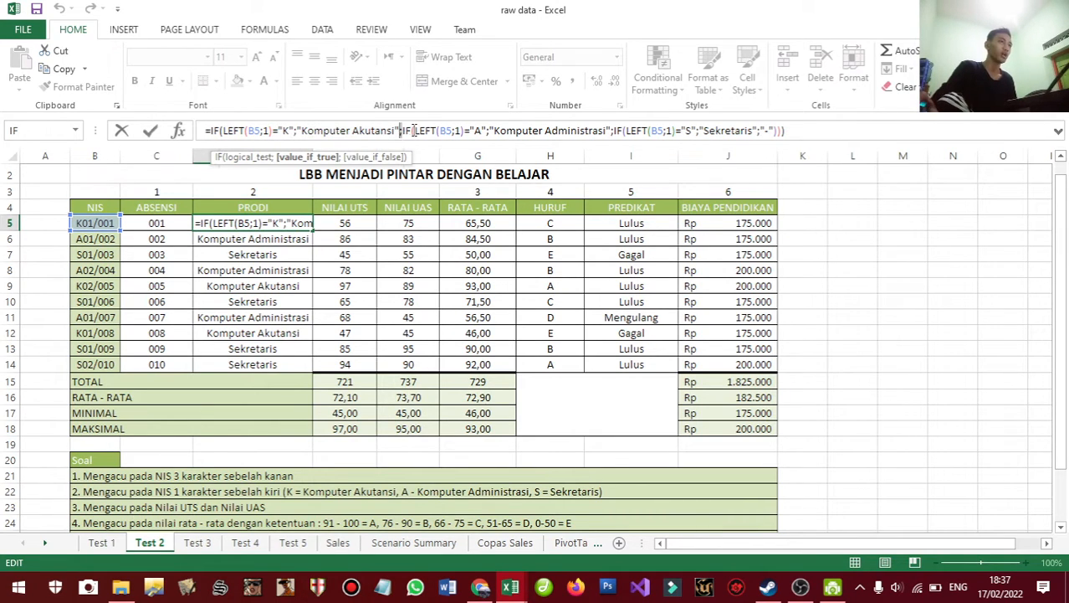
left_click_drag(403, 131, 440, 131)
left_click(451, 131)
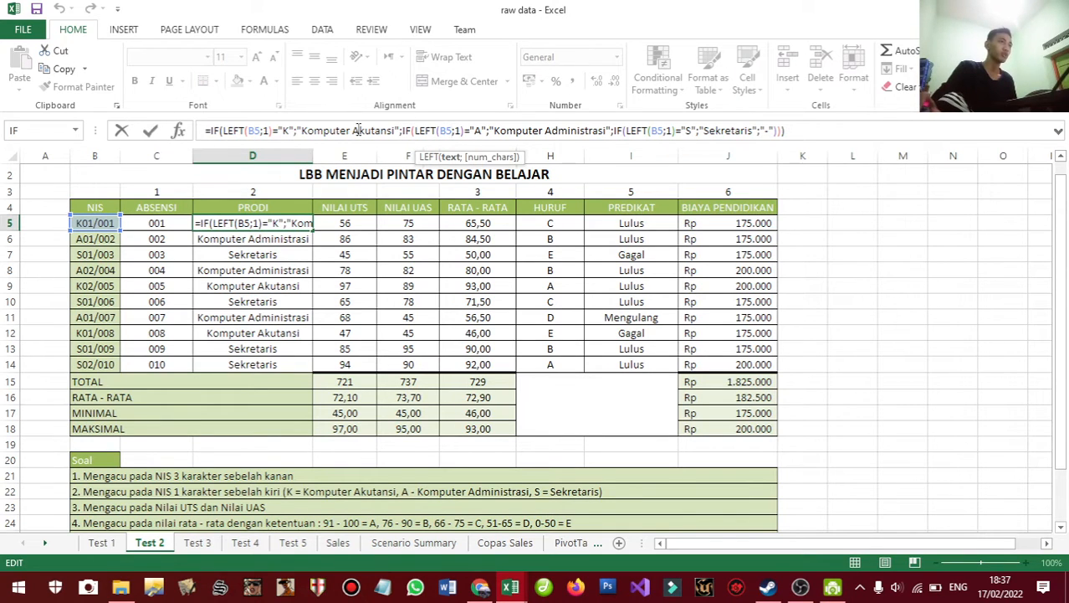
left_click_drag(211, 132, 279, 134)
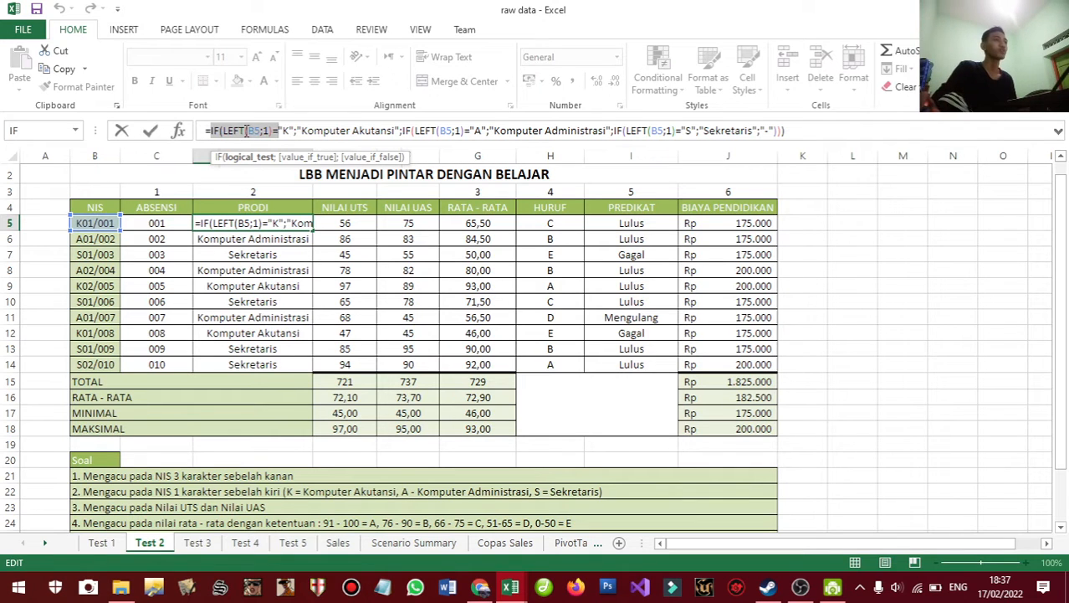
left_click(438, 130)
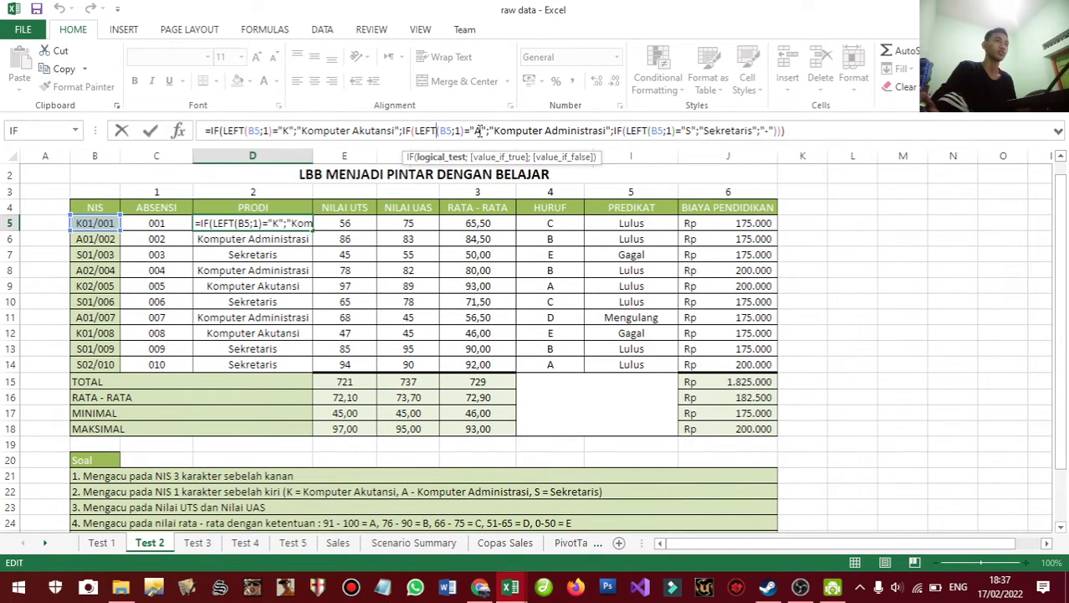
left_click_drag(495, 130, 606, 131)
left_click(694, 130)
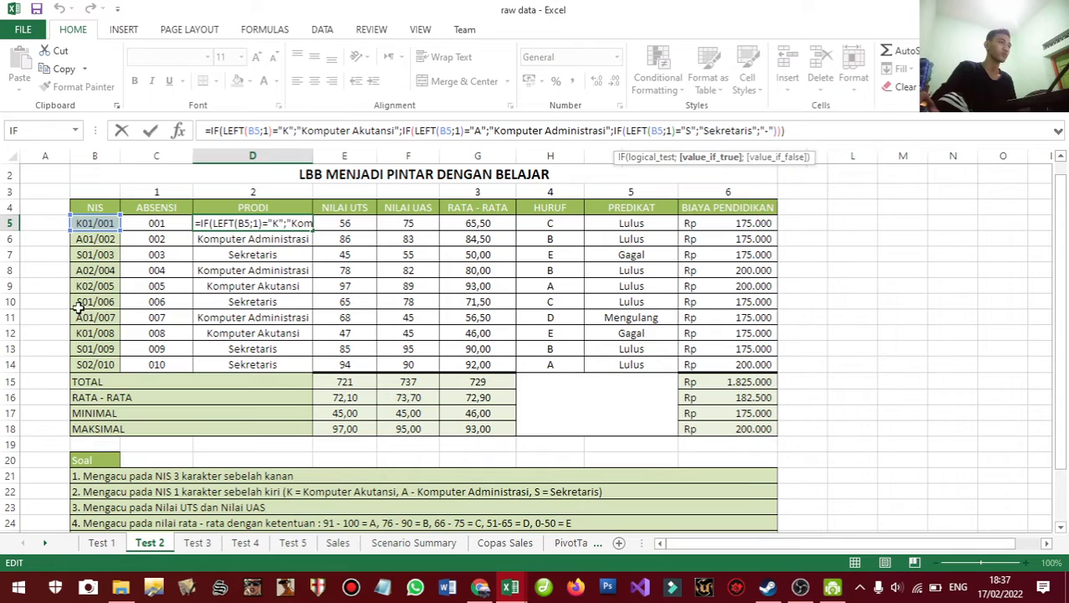
- Review the K and A codes and the fallback value "-" in D5's formula, closing it without edits
left_click(288, 131)
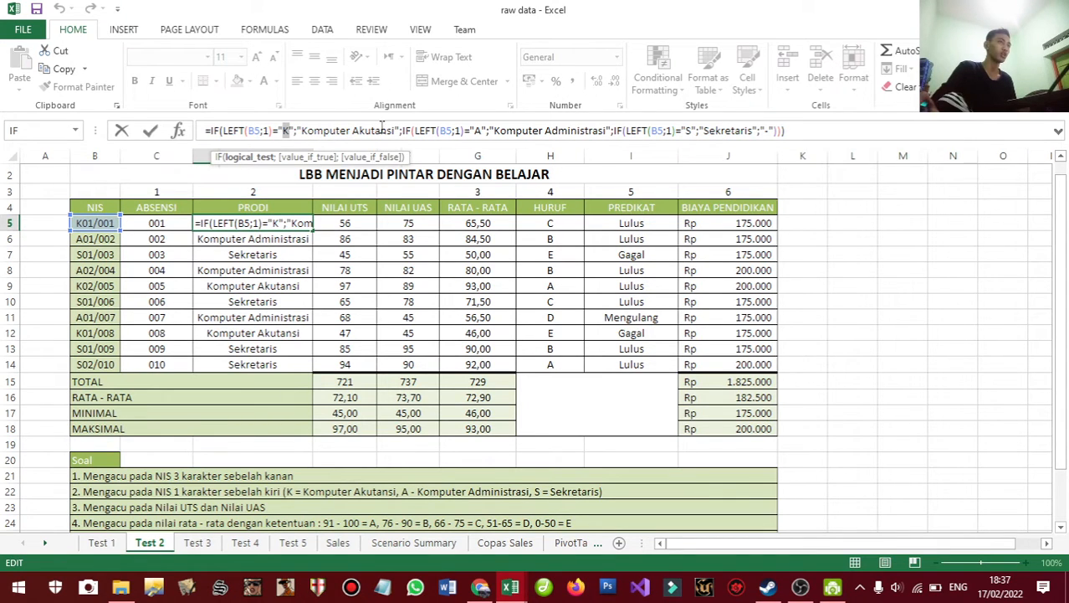
left_click(481, 131)
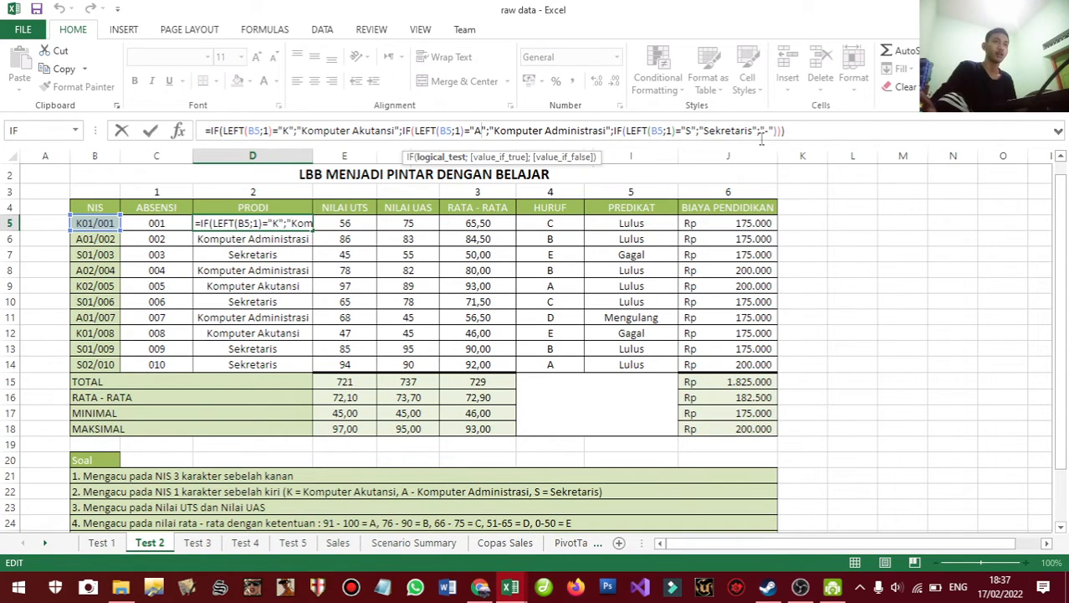
left_click_drag(760, 133, 775, 141)
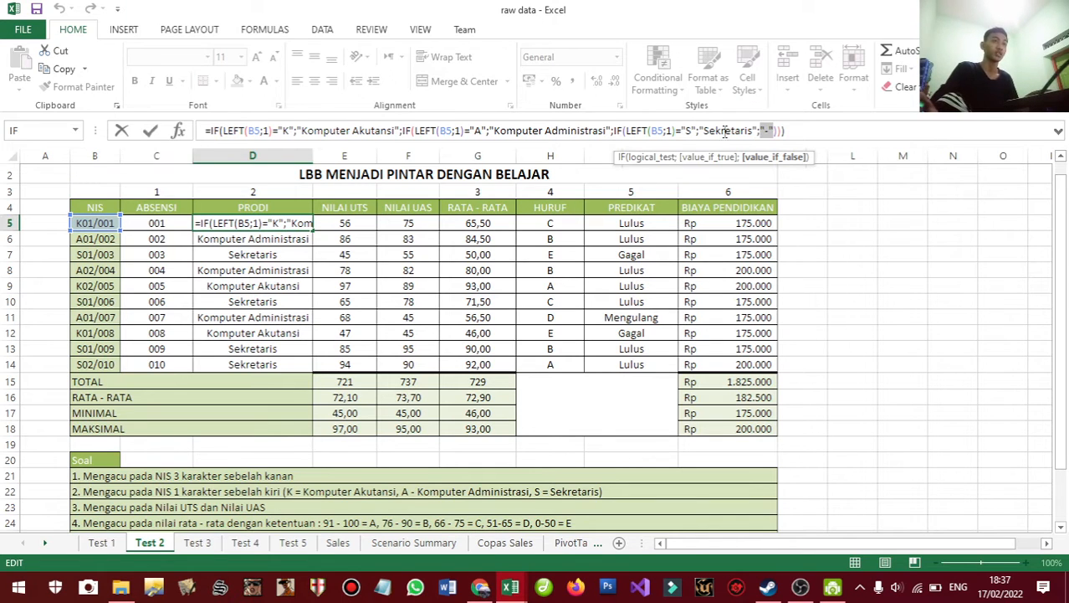
left_click(786, 130)
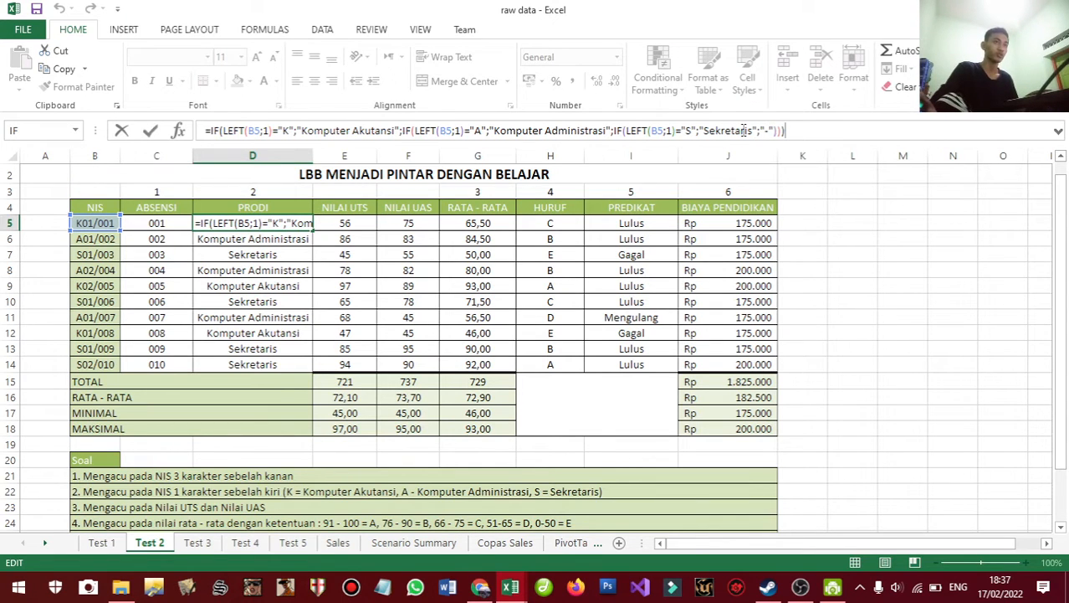
key("Return")
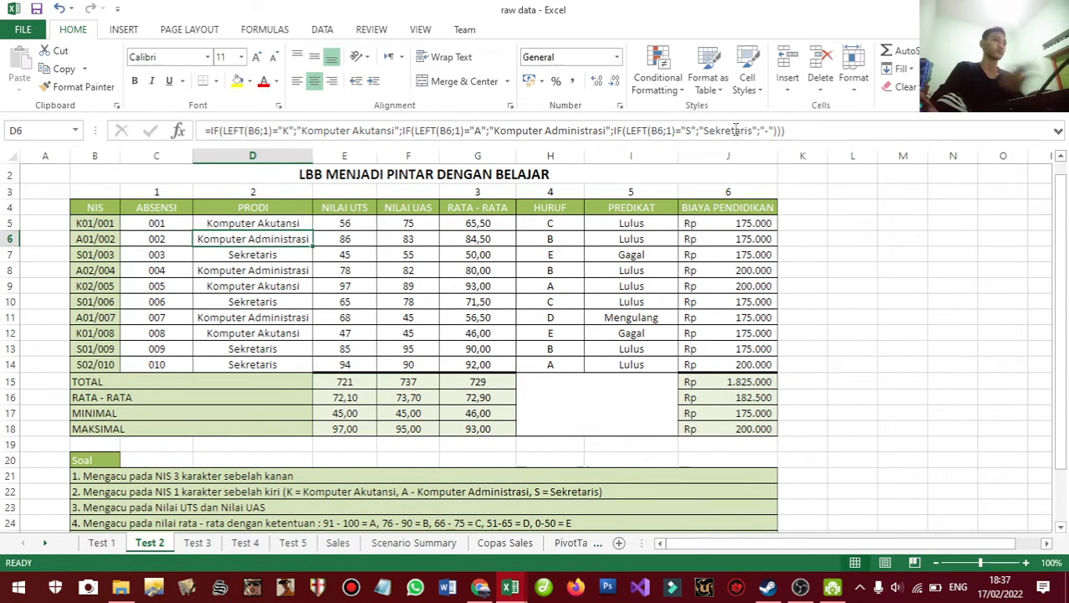
- Try the NIS code B01/001 in B5, check the PRODI result in D5, and undo the change
left_click(96, 222)
left_click(207, 132)
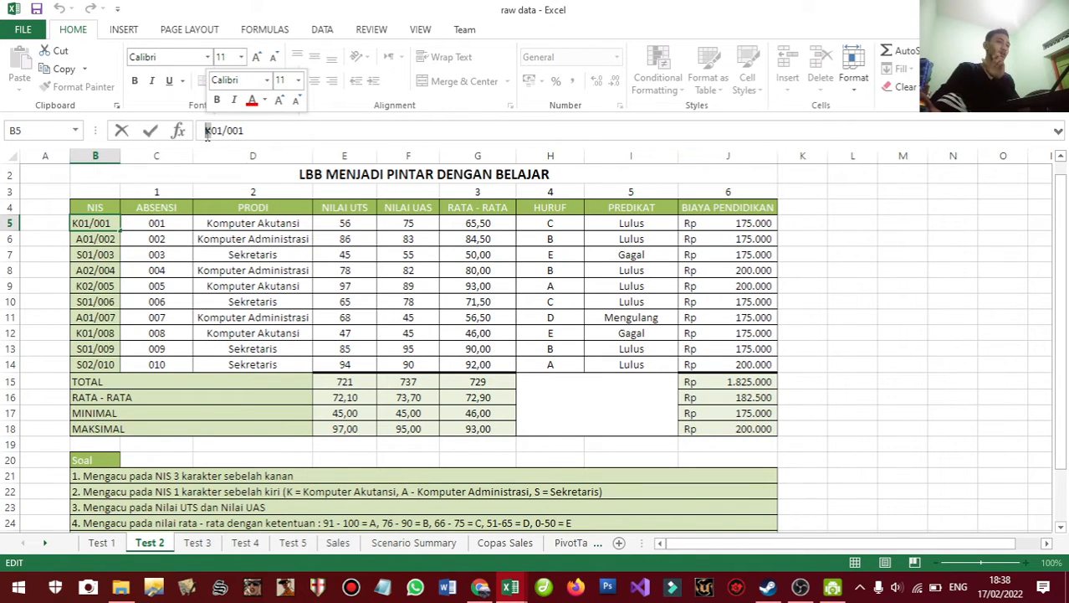
type("B")
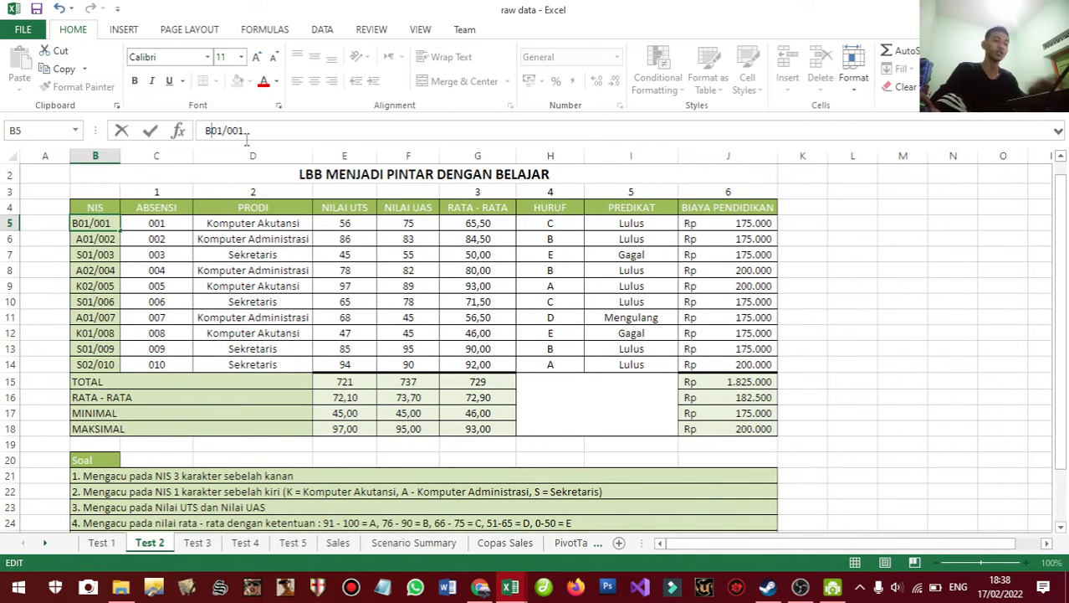
key("Return")
left_click(255, 222)
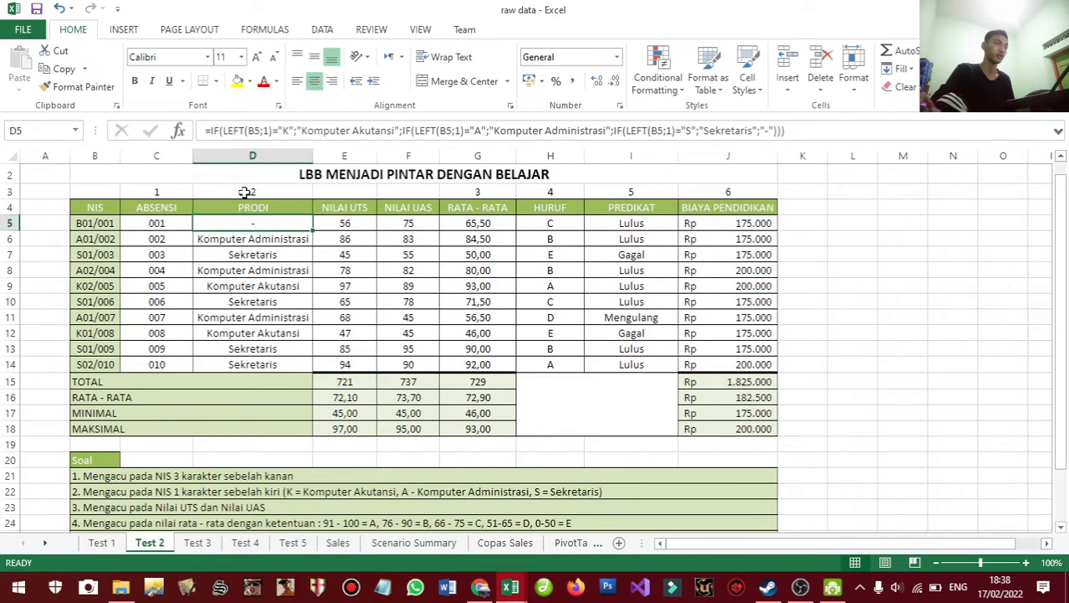
key("ctrl+z")
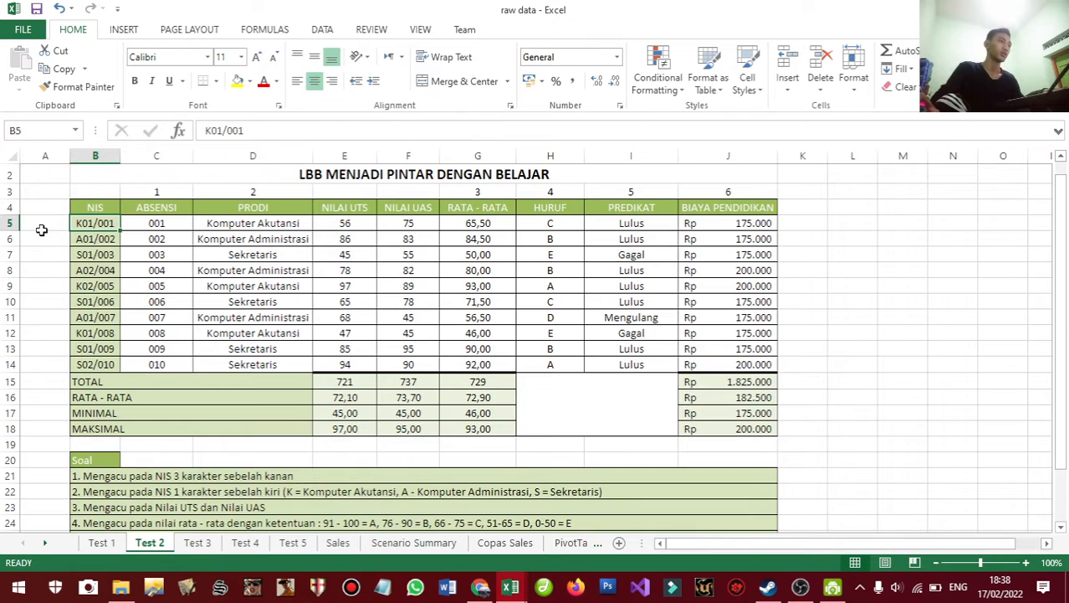
- Fill the PRODI formula from D5 down to D14 and check the copied formula in D6
left_click(247, 223)
left_click_drag(313, 232, 311, 366)
left_click(282, 242)
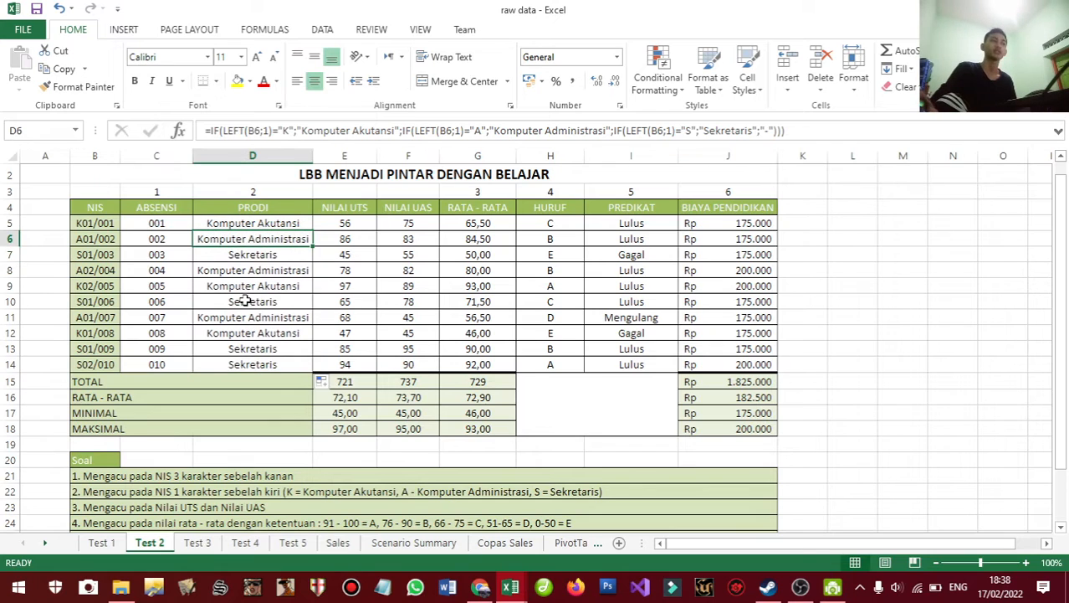
left_click(285, 223)
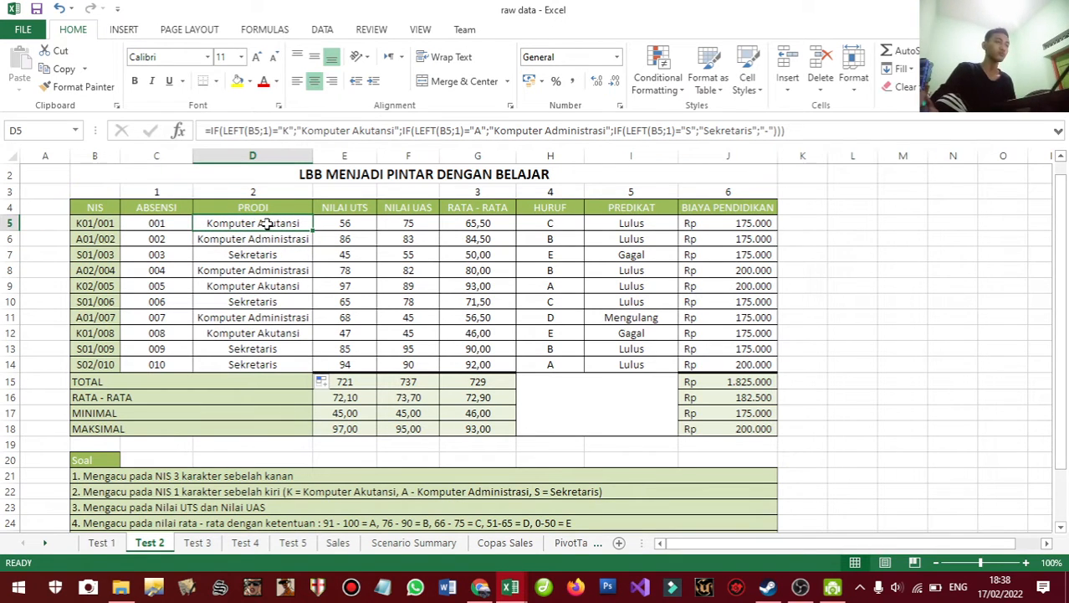
- Examine the NILAI UTS and NILAI UAS scores and the RATA - RATA formula =AVERAGE(E5:F5) in G5, closing it without edits
left_click_drag(335, 224, 406, 363)
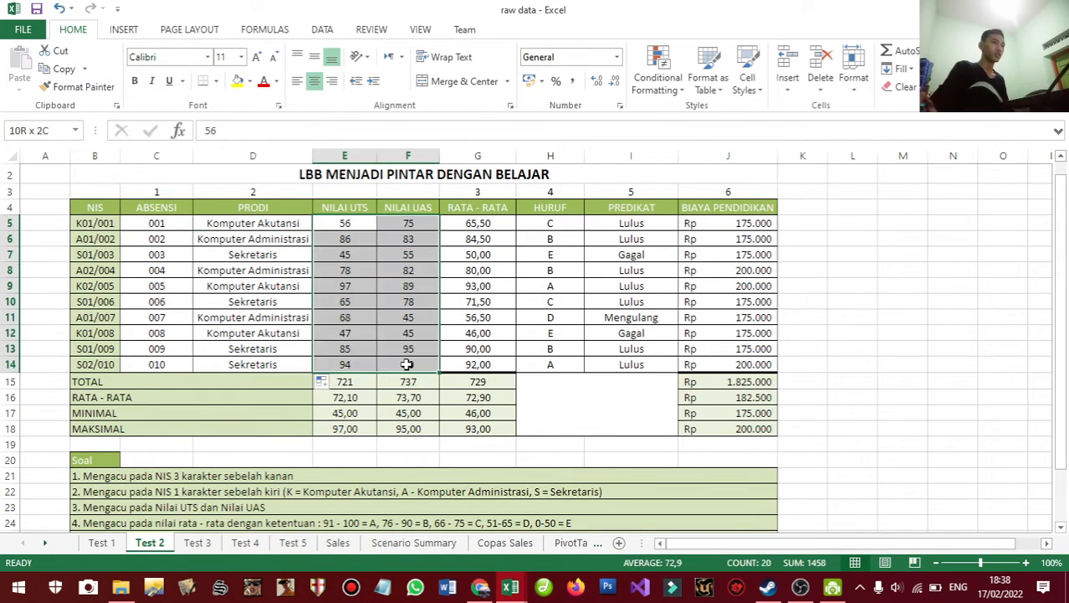
left_click(413, 223)
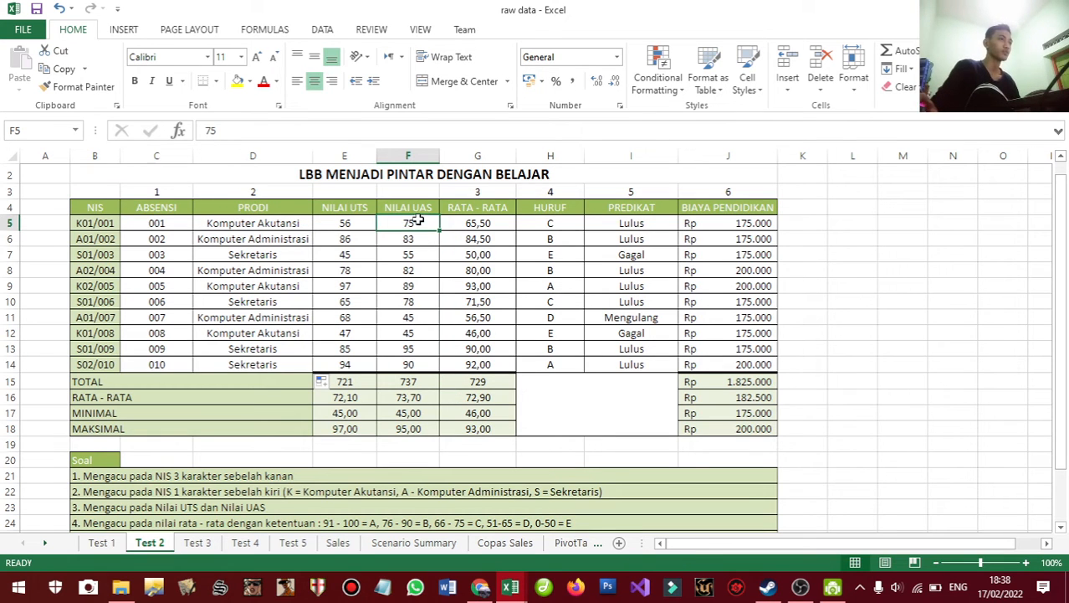
left_click(476, 221)
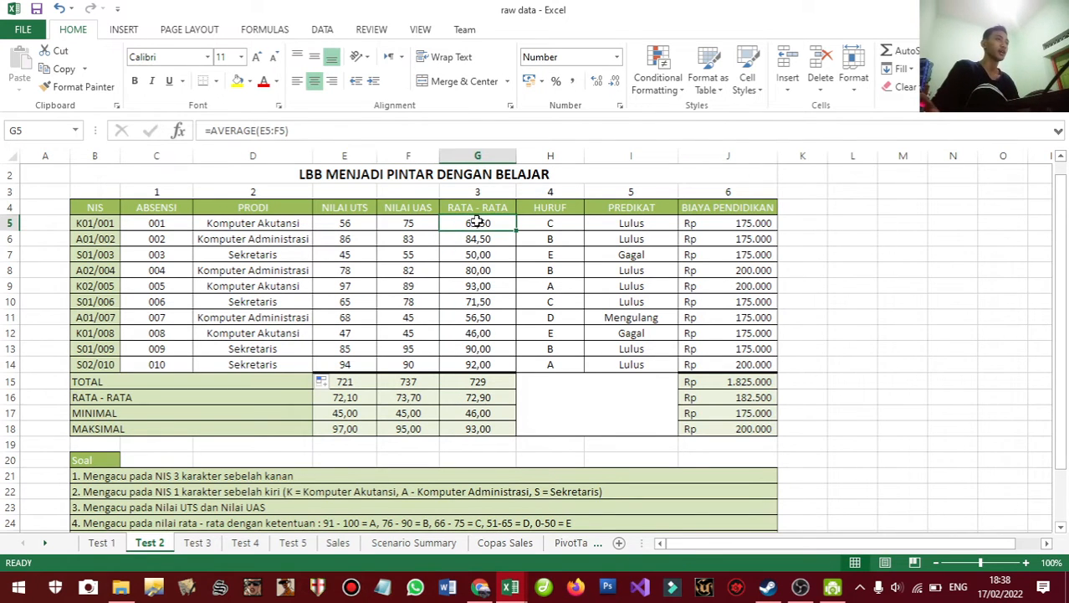
left_click(272, 131)
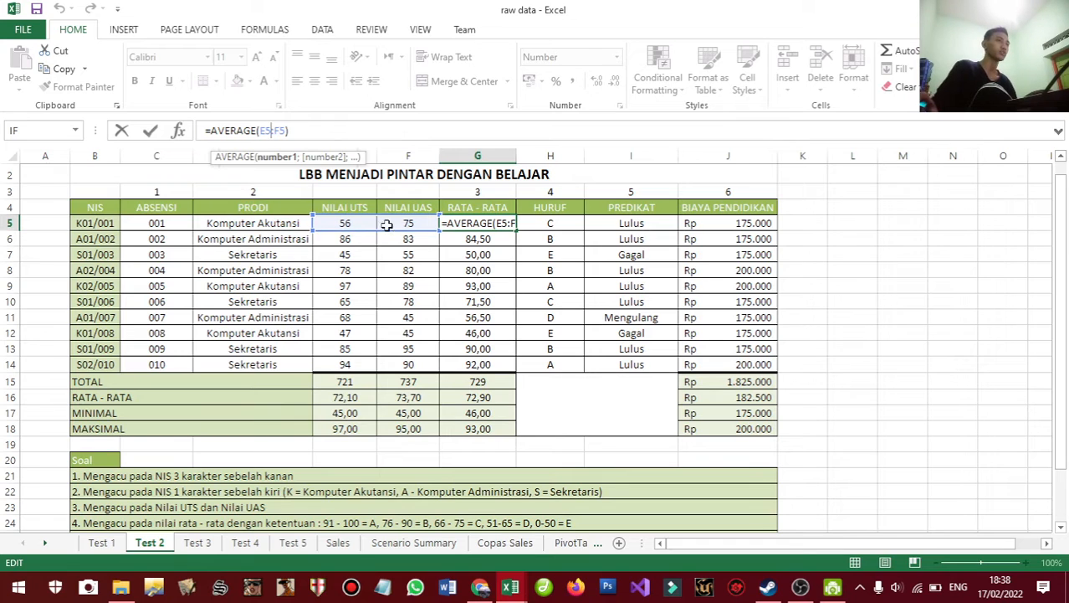
key("ctrl+Return")
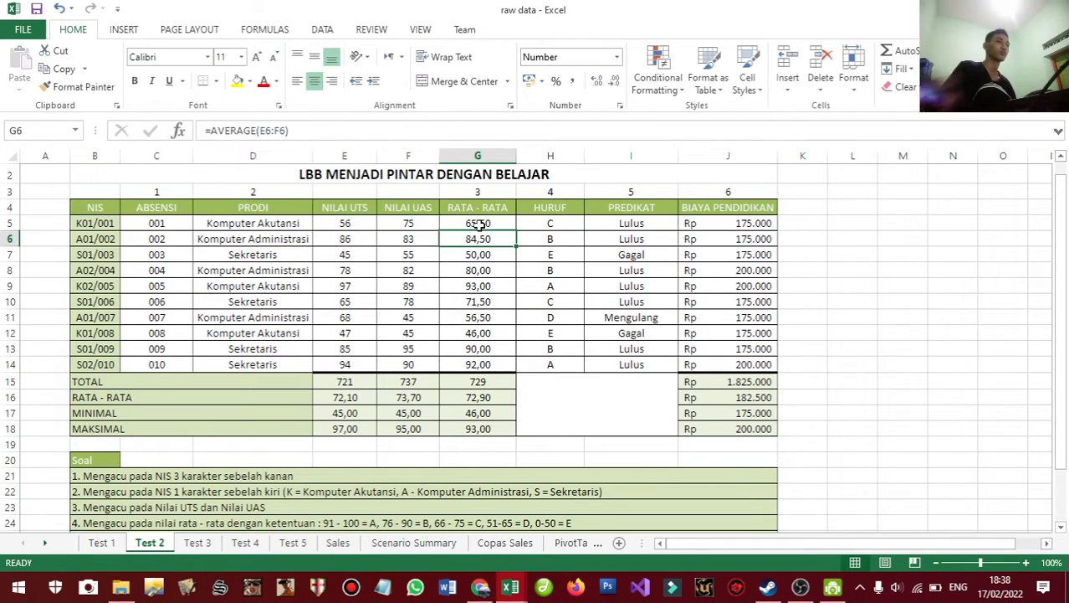
- Examine the HURUF formula in H5 beside the RATA - RATA scores and read the grade ranges in Soal item 4
left_click(546, 224)
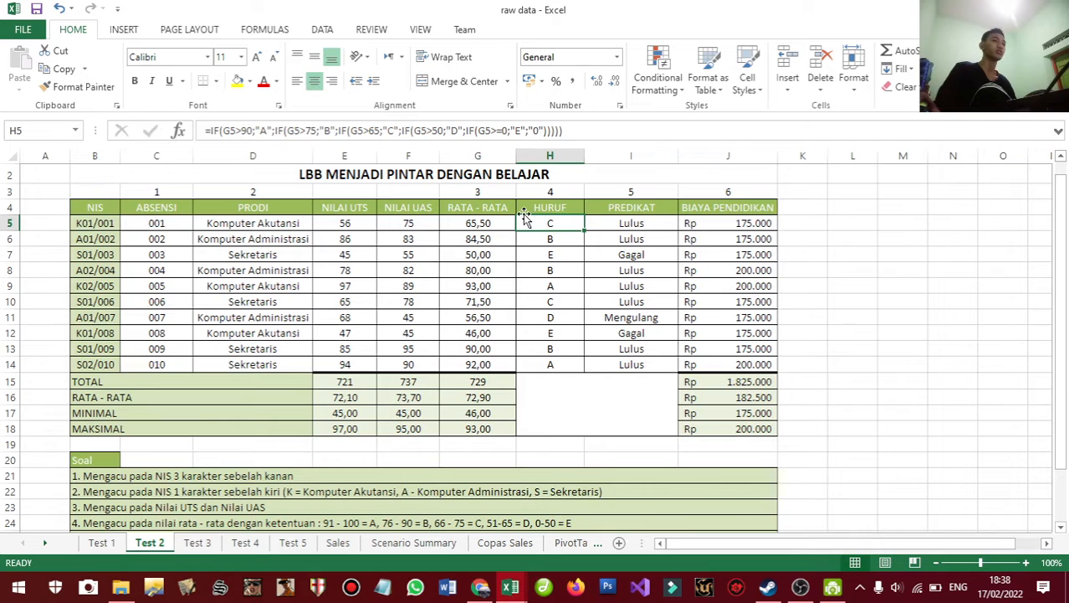
left_click(478, 220)
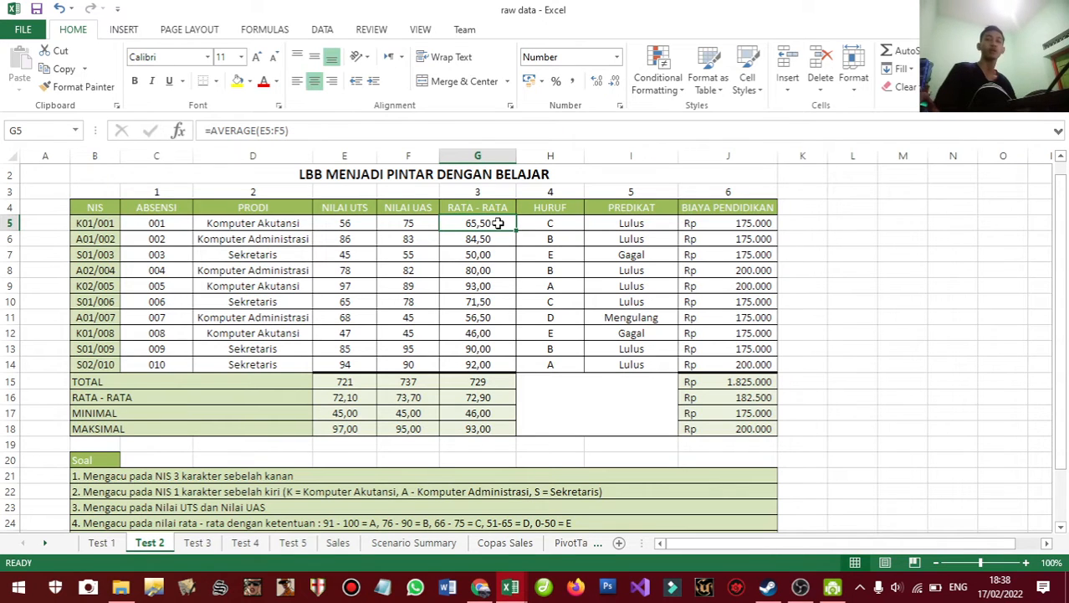
left_click(499, 235)
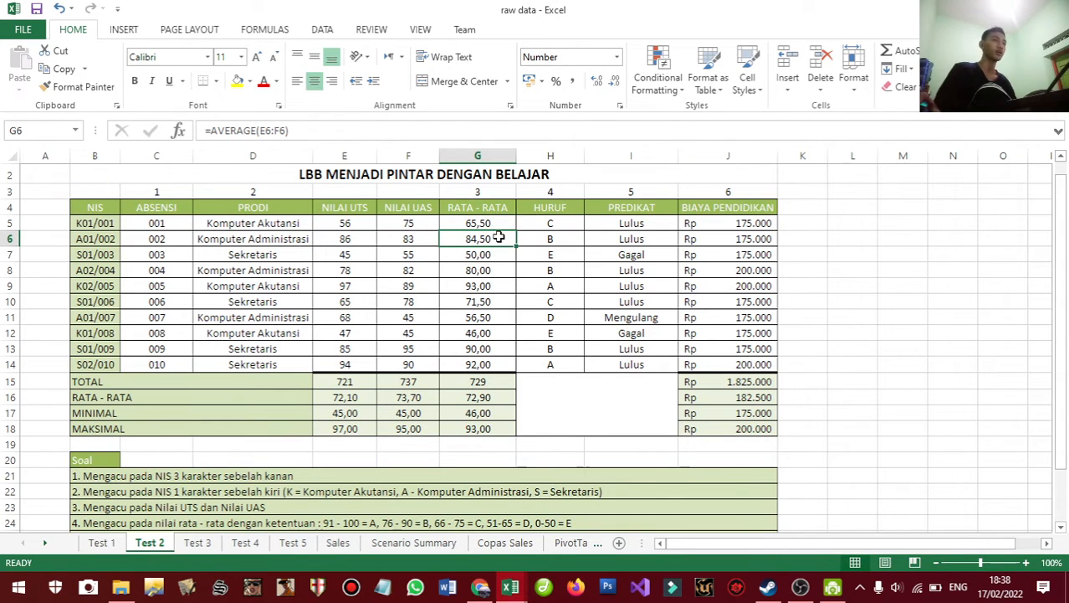
left_click(549, 221)
scroll(180, 473, "down", 2)
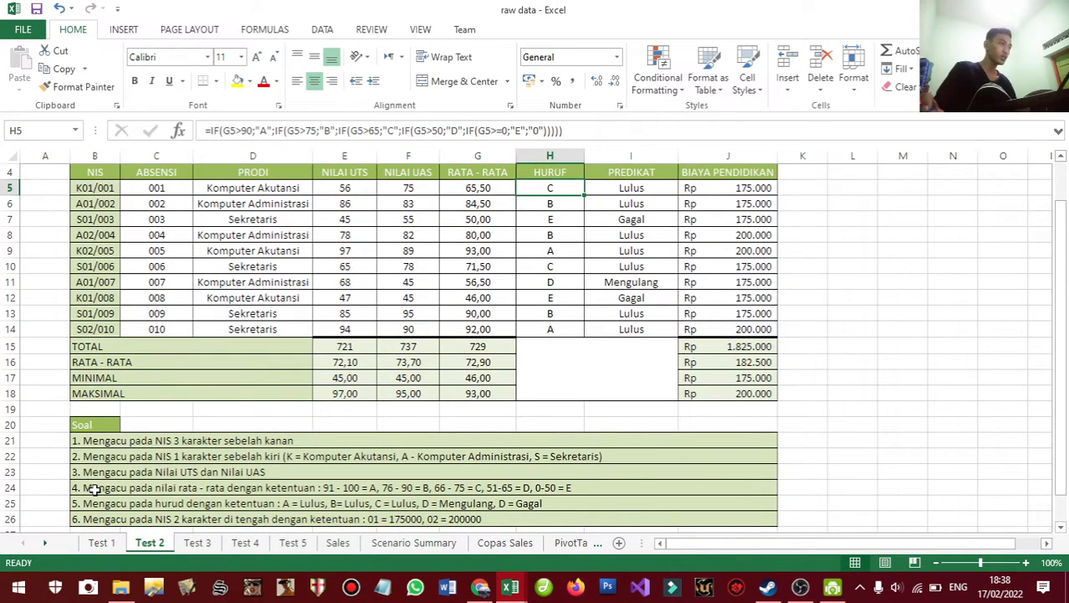
scroll(96, 489, "up", 3)
scroll(109, 479, "down", 4)
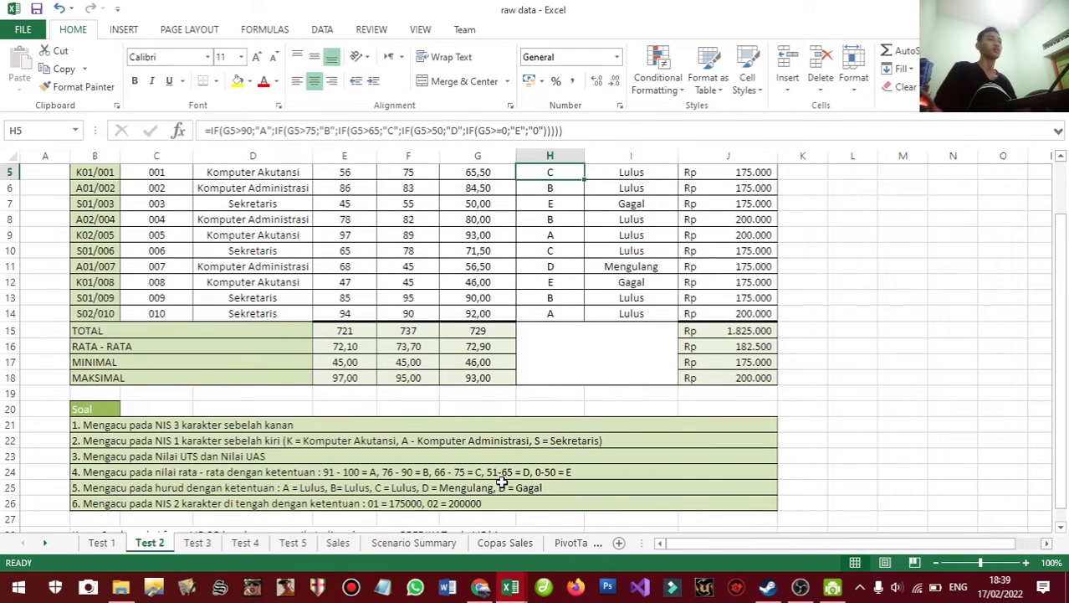
scroll(502, 483, "up", 2)
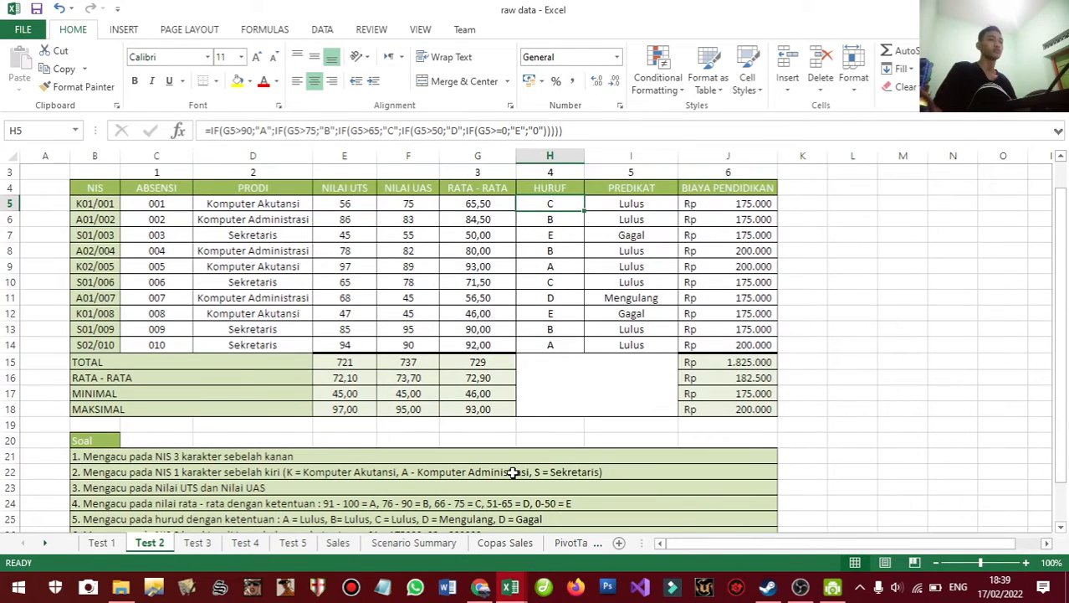
scroll(468, 443, "up", 1)
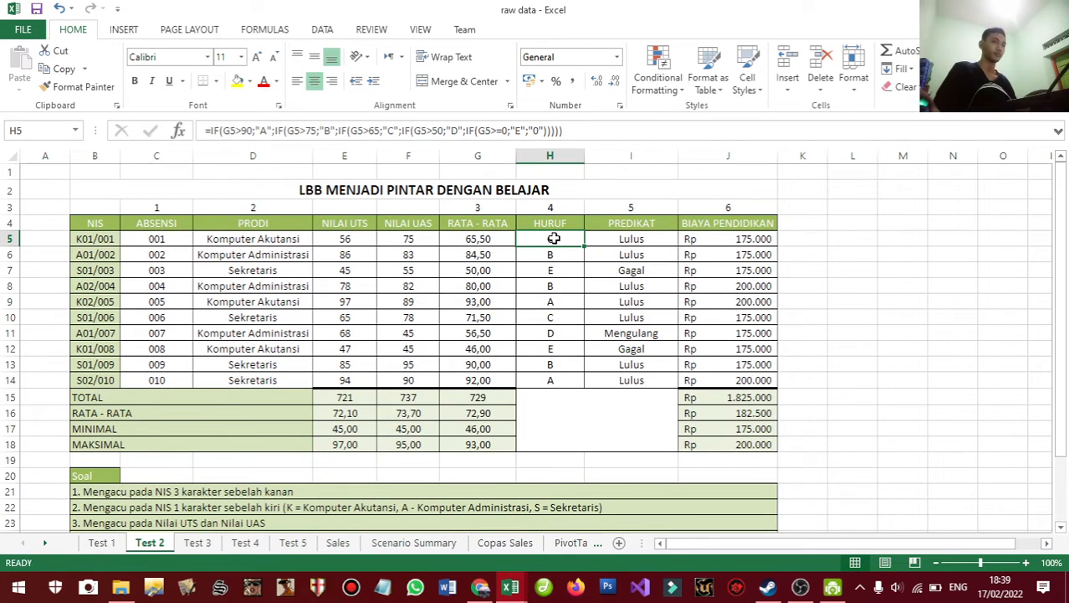
- Inspect the nested IF formula in H5 and its link to the RATA - RATA cell G5, closing it without edits
left_click(231, 132)
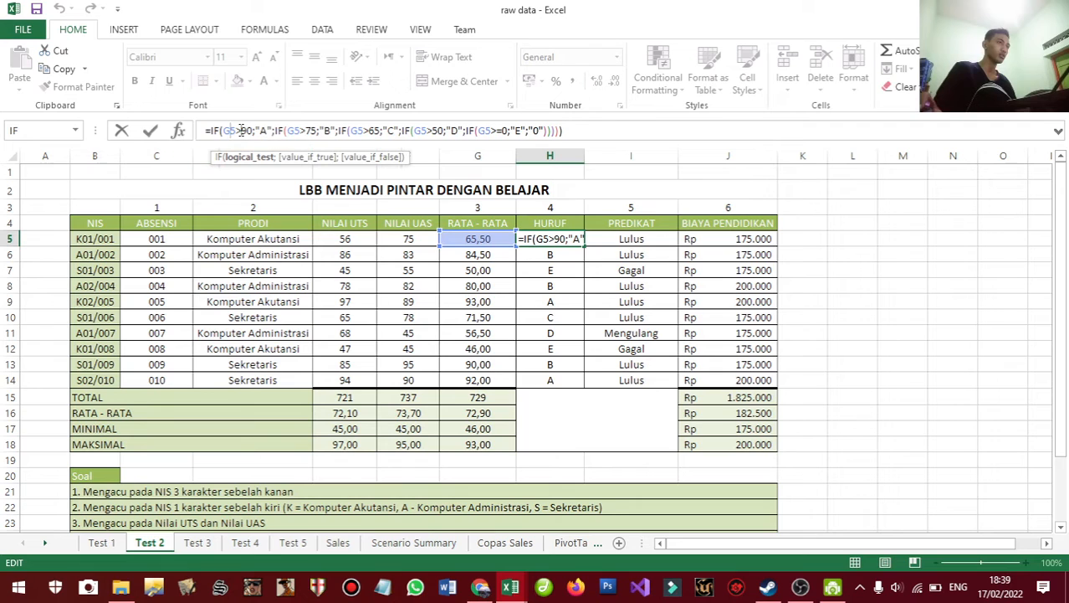
left_click(474, 239)
left_click(548, 241)
double_click(548, 241)
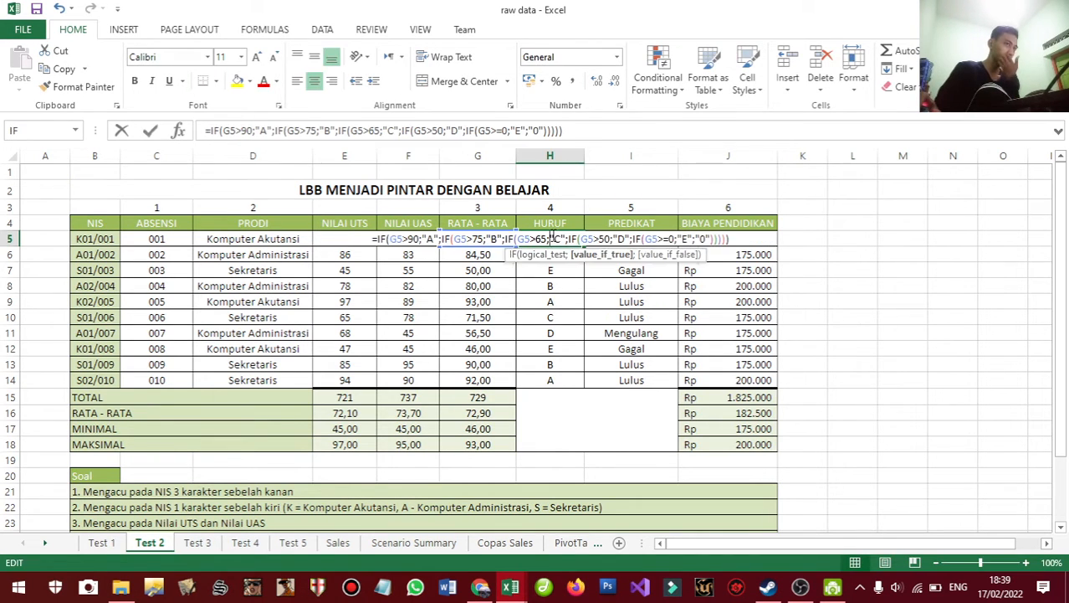
left_click(745, 285)
key("Escape")
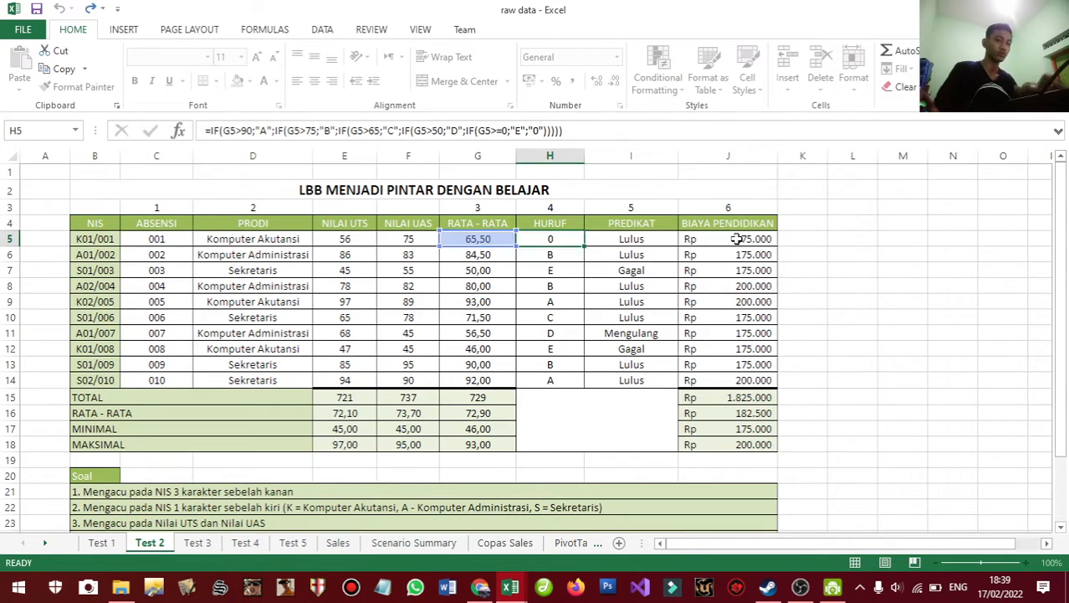
- Reopen H5's nested IF formula at 220% zoom and examine the G5 reference in its first condition
scroll(711, 256, "up", 1)
scroll(711, 257, "up", 7)
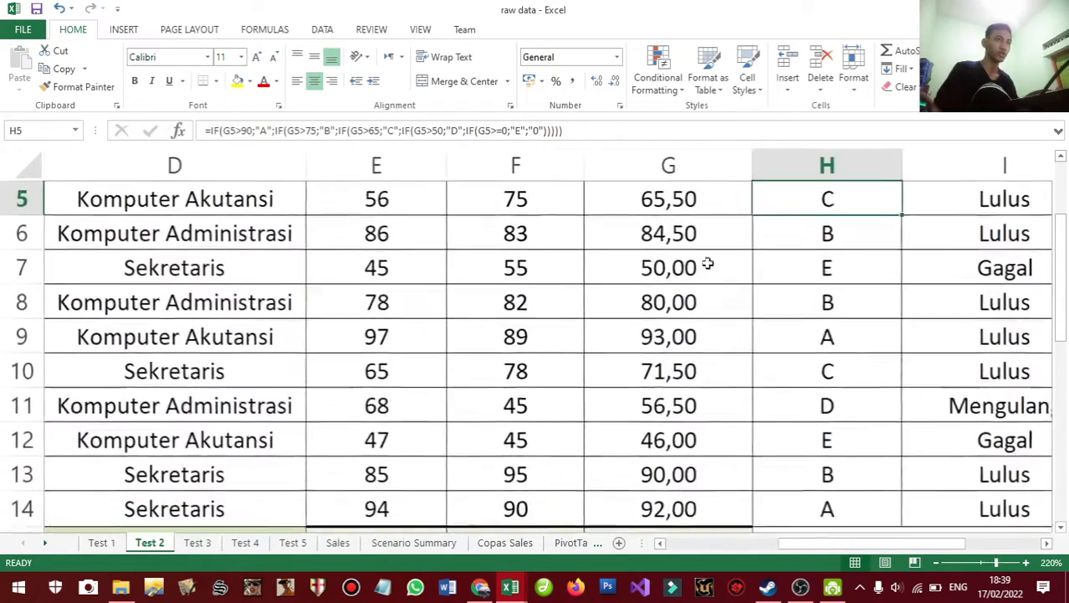
left_click_drag(822, 547, 881, 548)
scroll(532, 361, "up", 1)
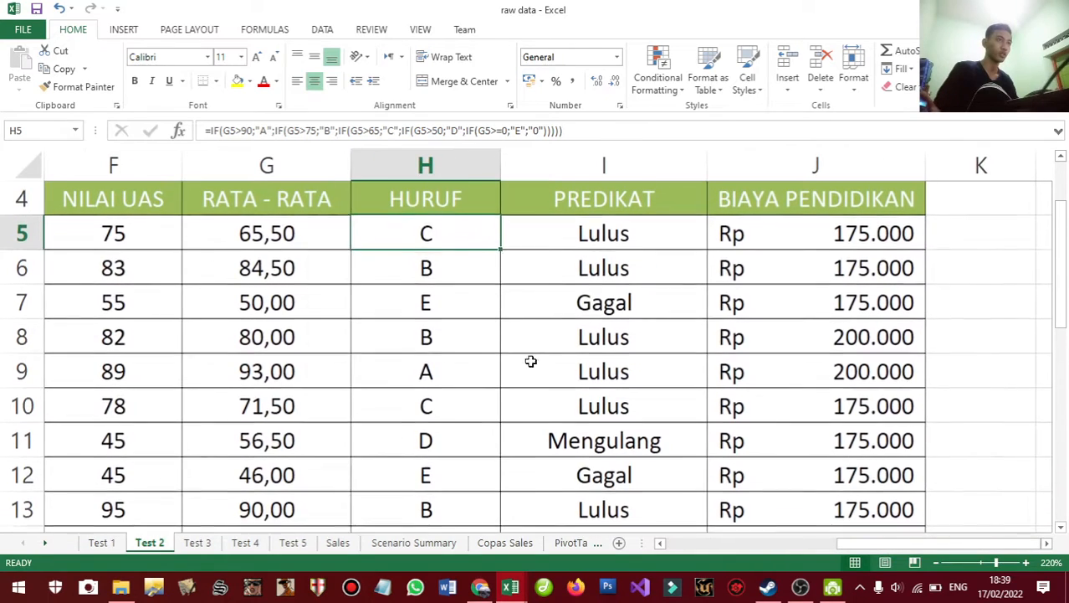
double_click(437, 229)
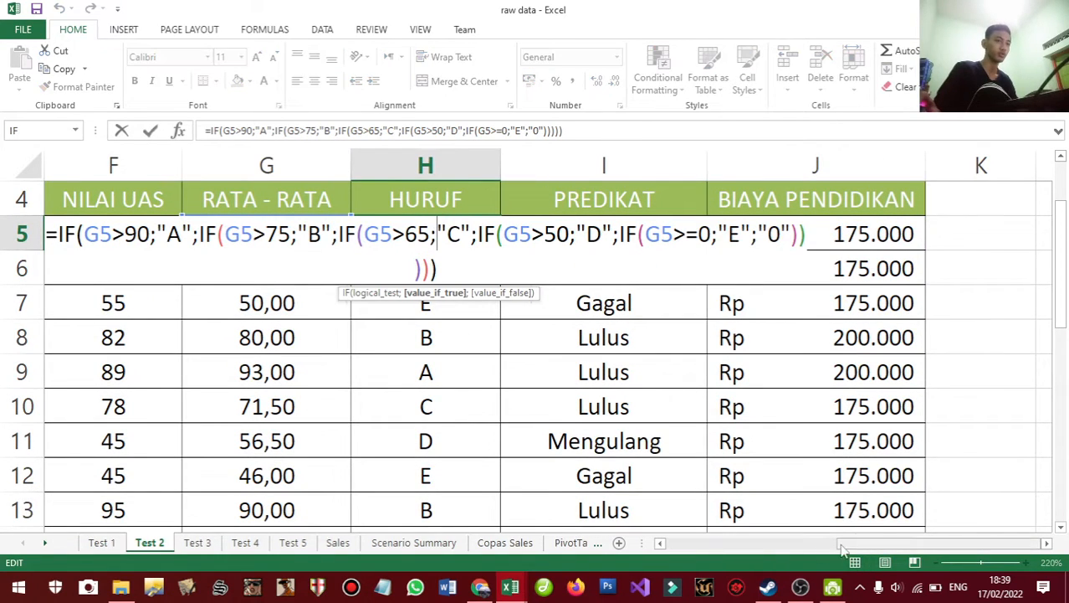
left_click_drag(849, 548, 818, 548)
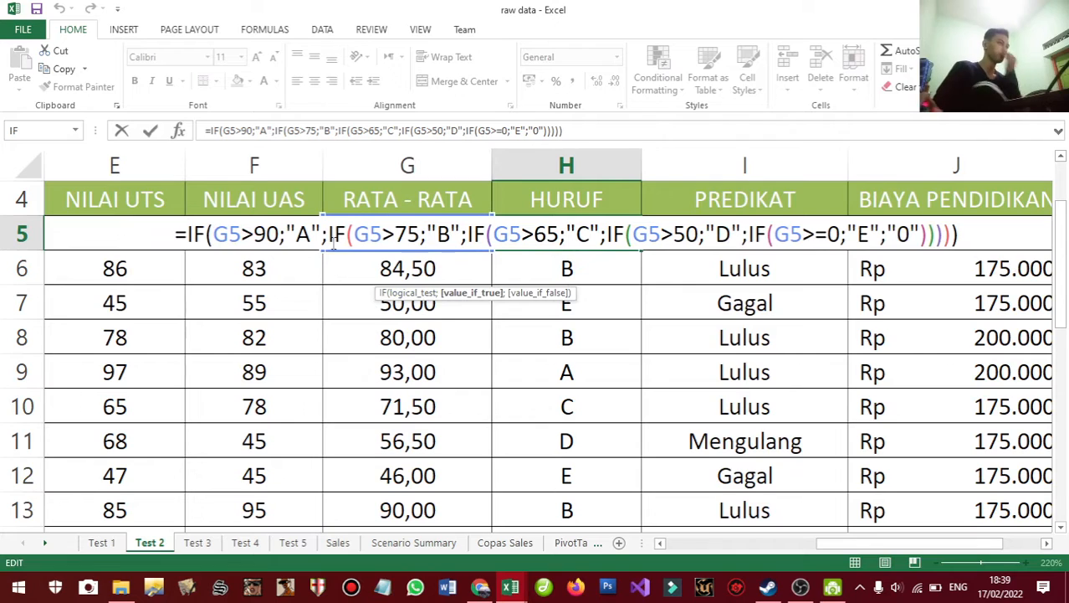
left_click(215, 236)
left_click_drag(215, 235, 242, 235)
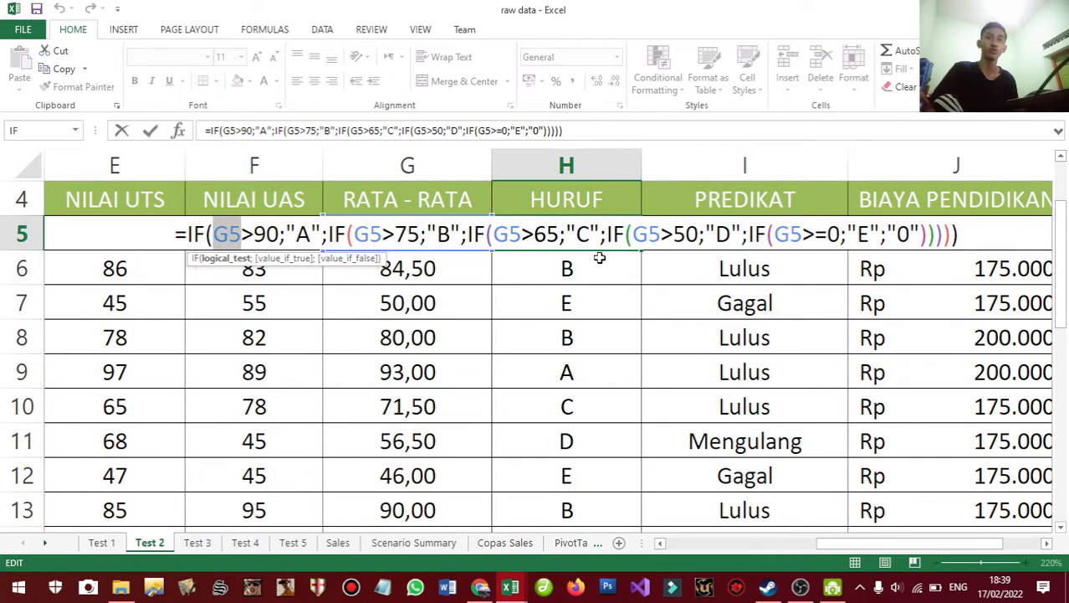
left_click_drag(242, 238, 254, 239)
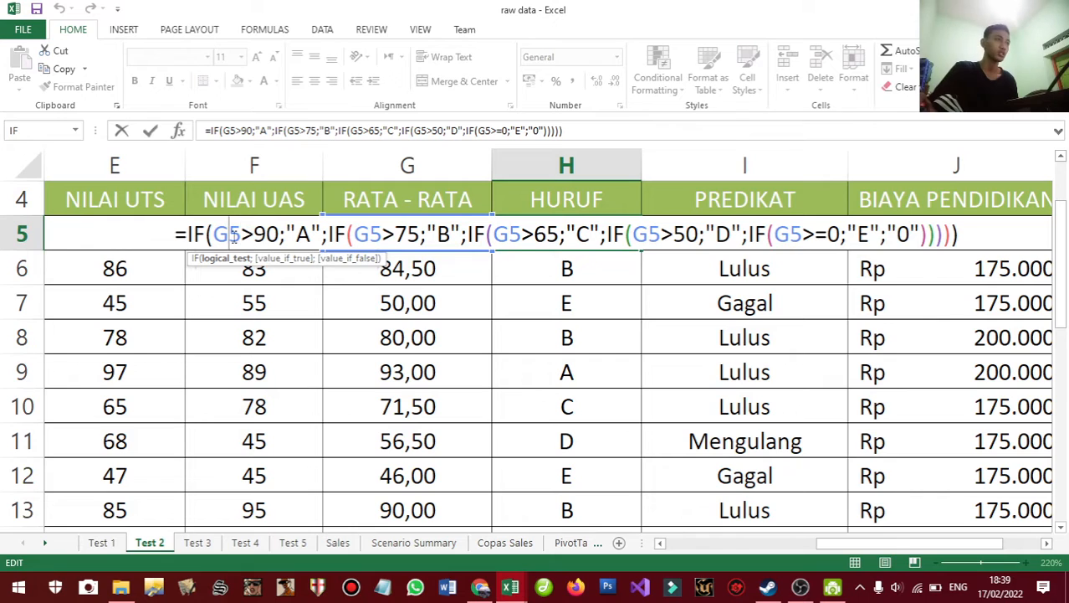
- Read the 91 - 100 = A range in Soal item 4 while H5's formula stays open
scroll(301, 281, "down", 5)
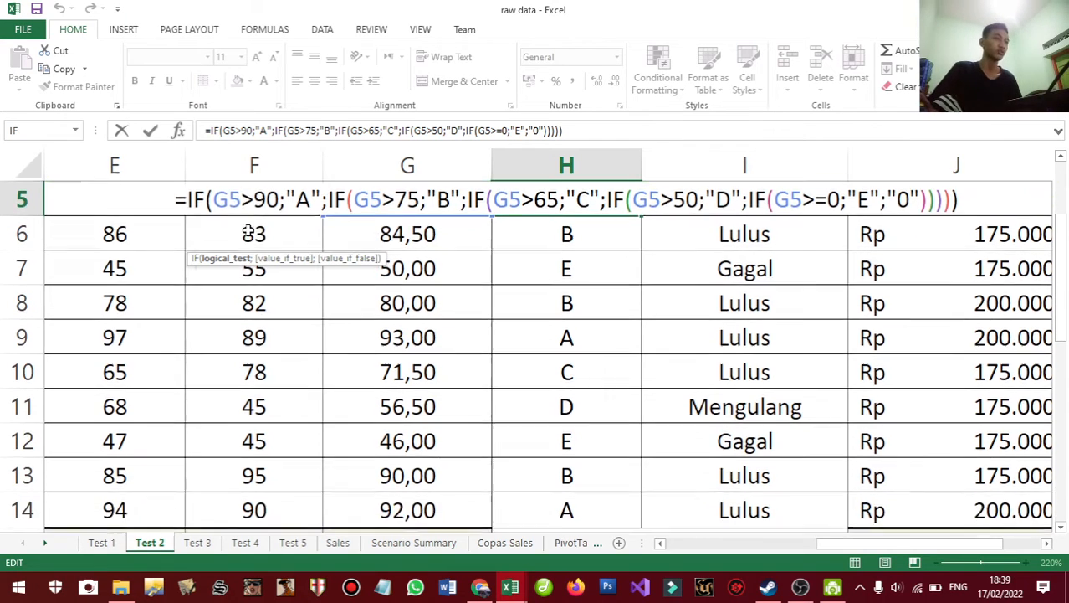
scroll(302, 281, "down", 1)
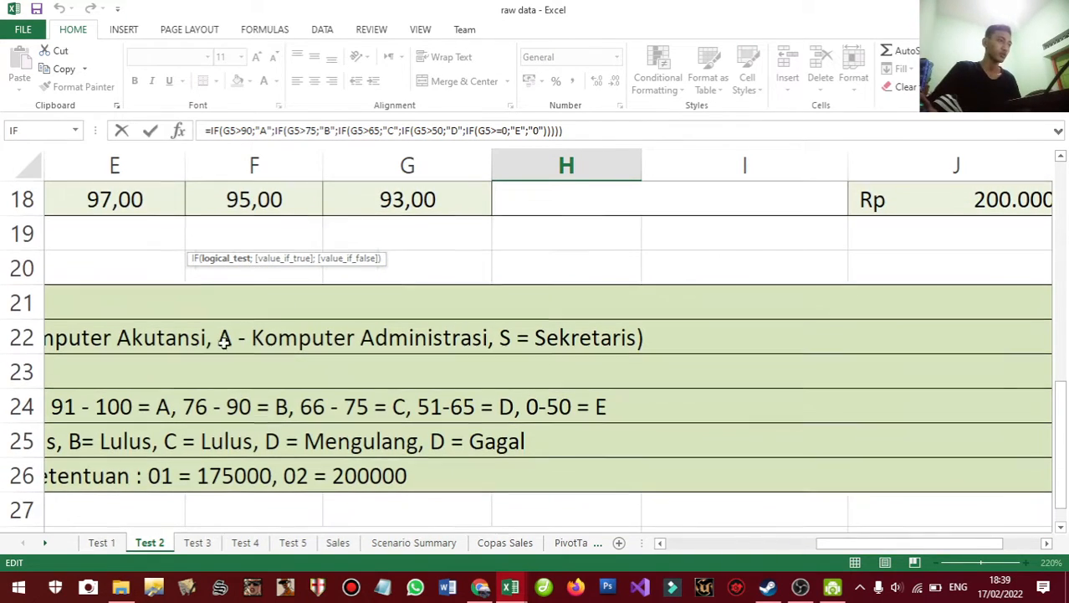
left_click_drag(863, 545, 840, 544)
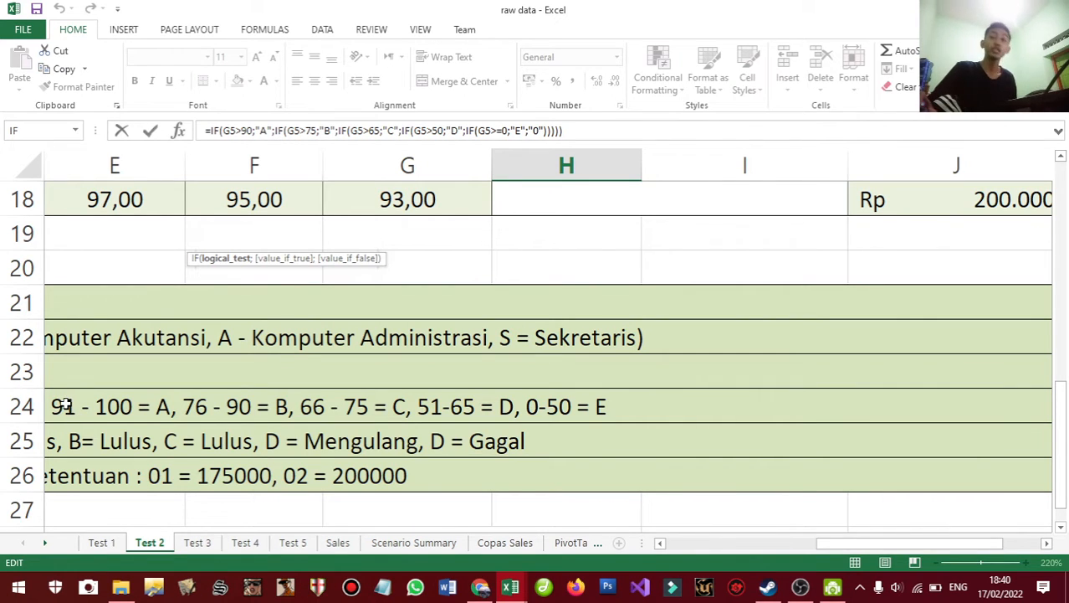
- Try G5>=91 as the grade A condition in H5's formula and restore it to G5>90
scroll(366, 402, "up", 5)
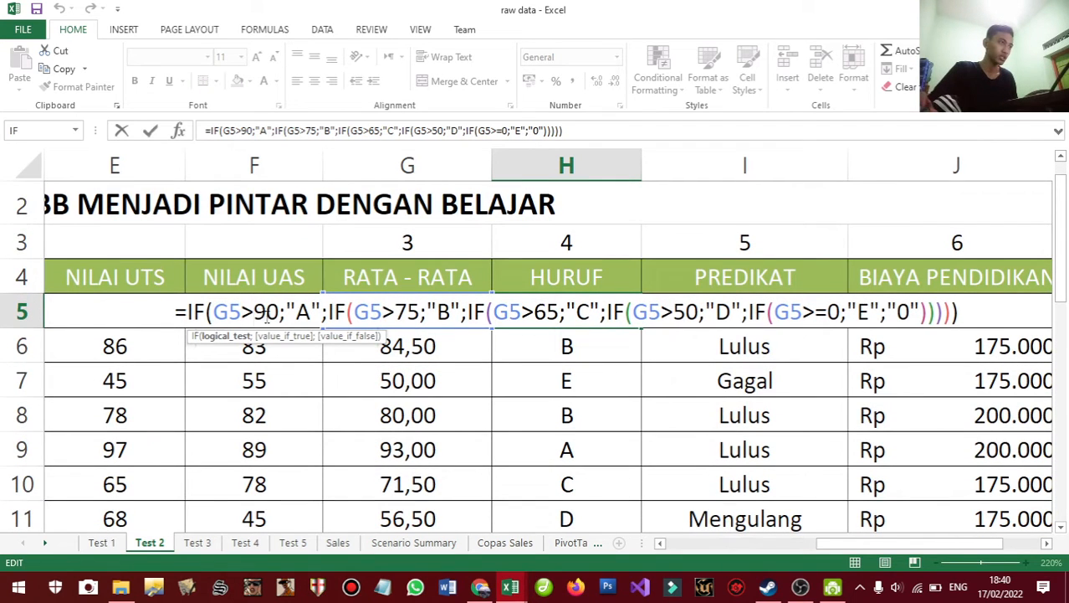
left_click_drag(256, 313, 281, 311)
left_click(258, 311)
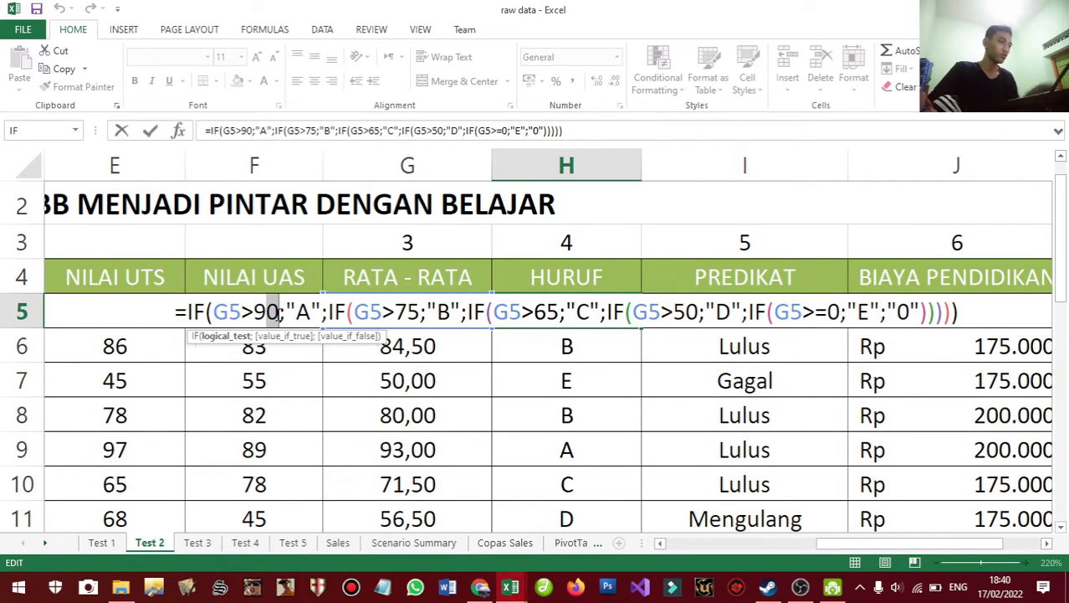
type("1")
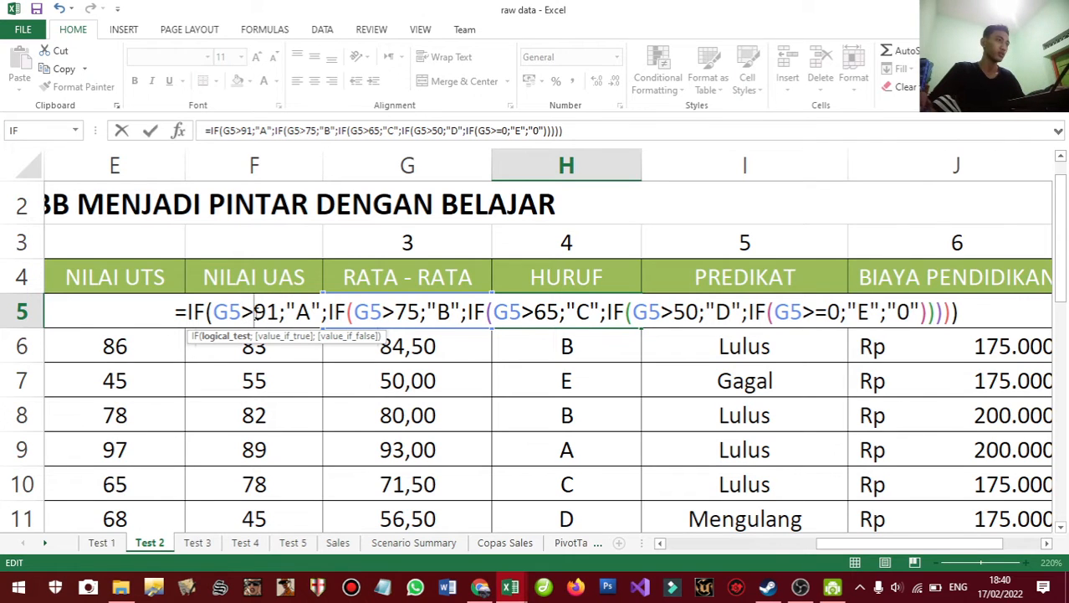
left_click(256, 311)
type("=")
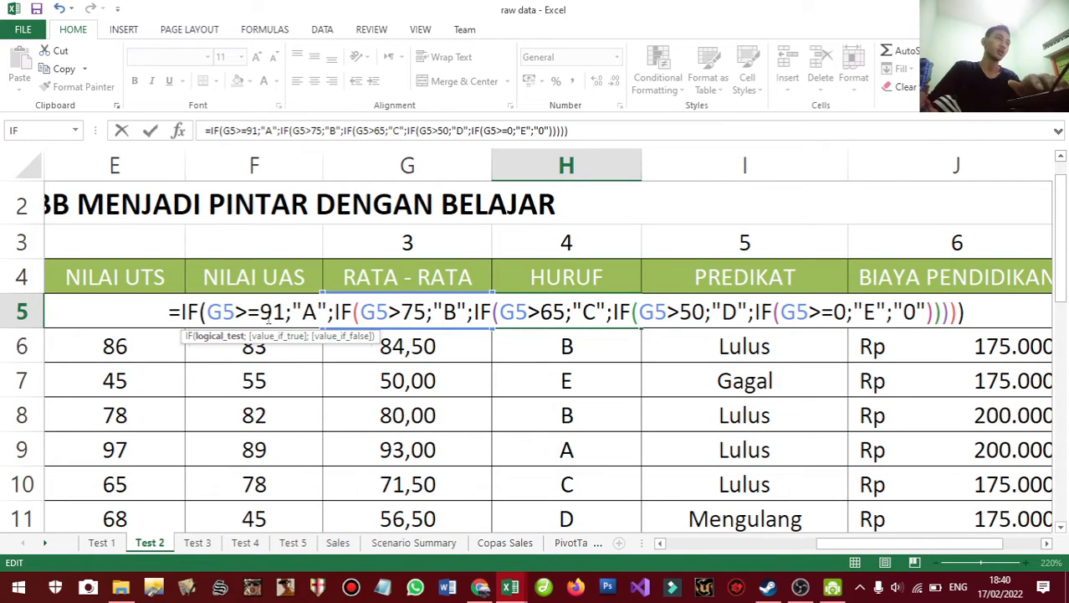
key("BackSpace")
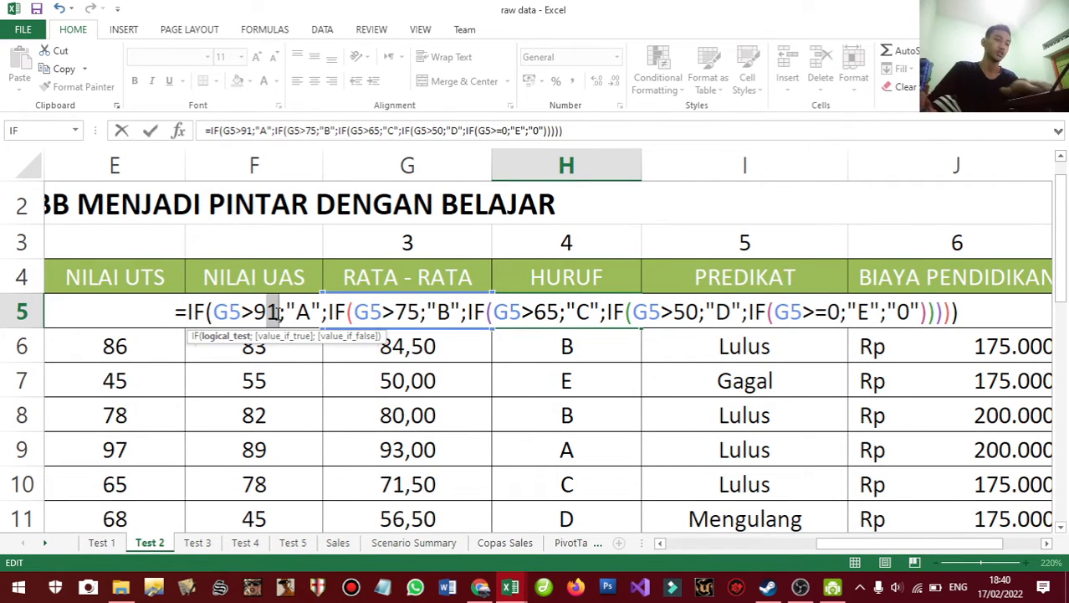
type("0")
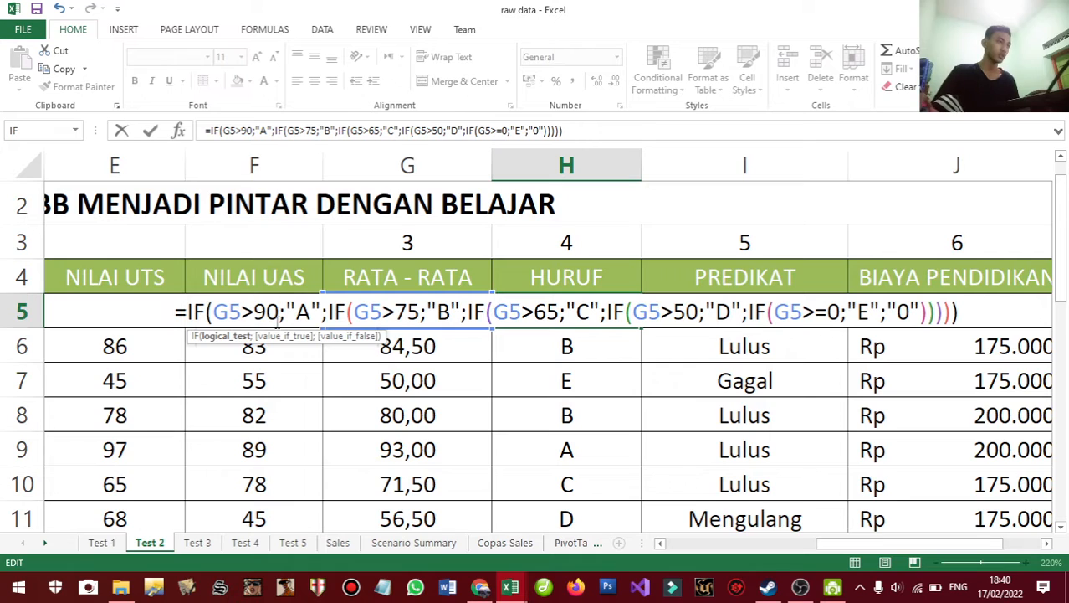
- Review the "A" result, the threshold 75 for grade B and the G5>=0 condition in H5's formula
left_click_drag(244, 316, 307, 314)
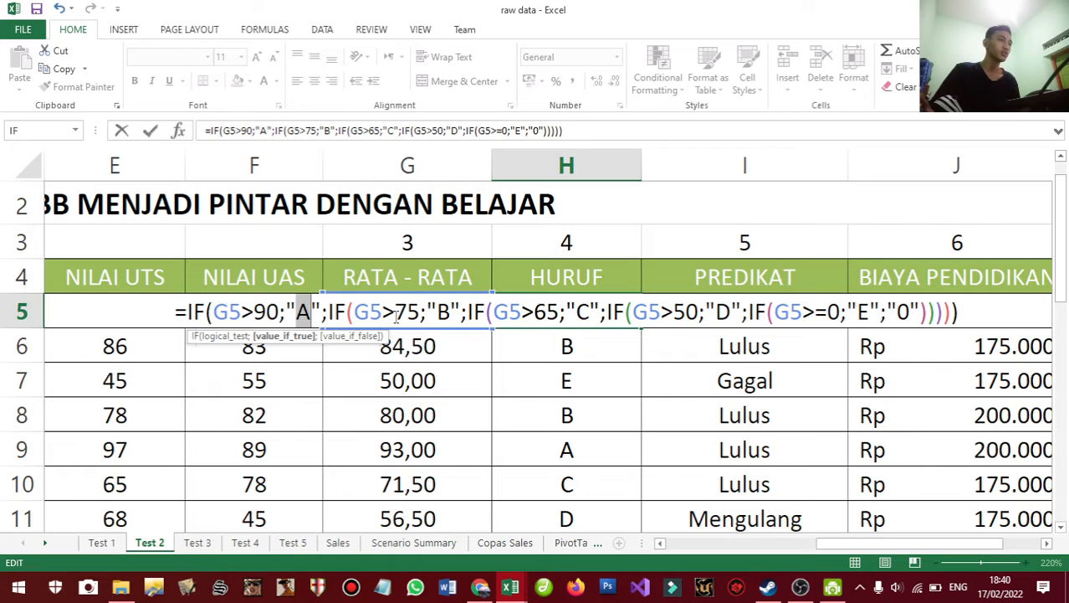
left_click_drag(383, 316, 409, 318)
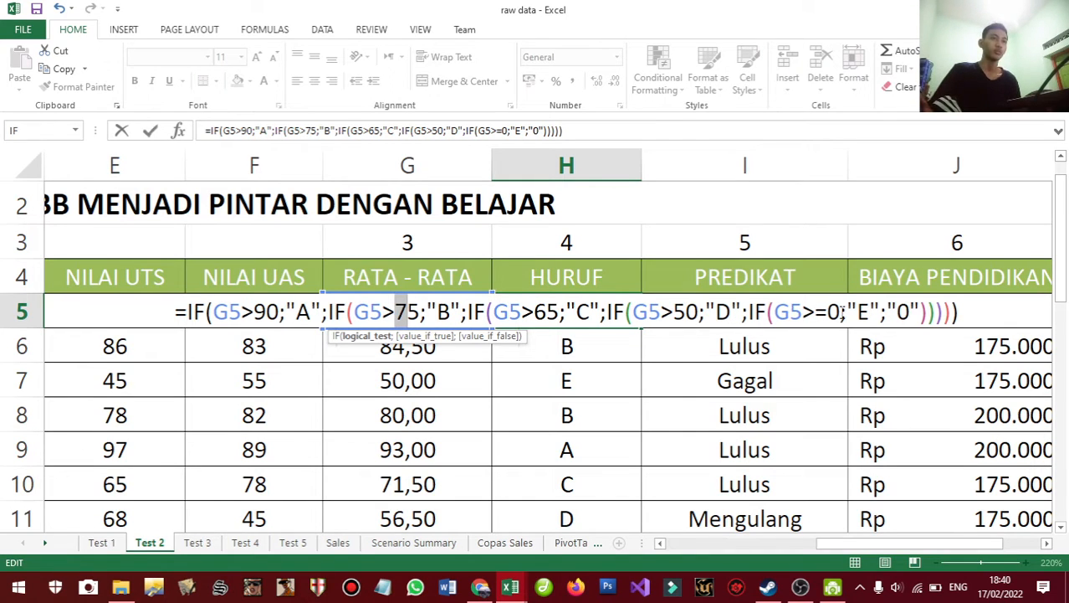
left_click(830, 312)
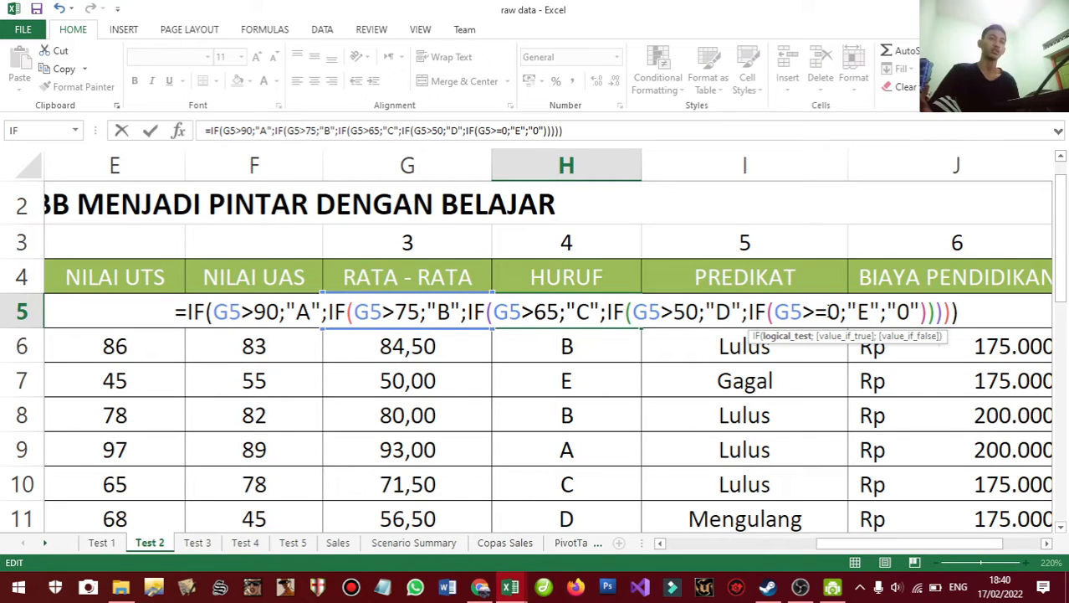
- Remove and restore the equals sign in H5's G5>=0 condition, review the fallback value "0" and close the formula
left_click_drag(820, 311, 834, 311)
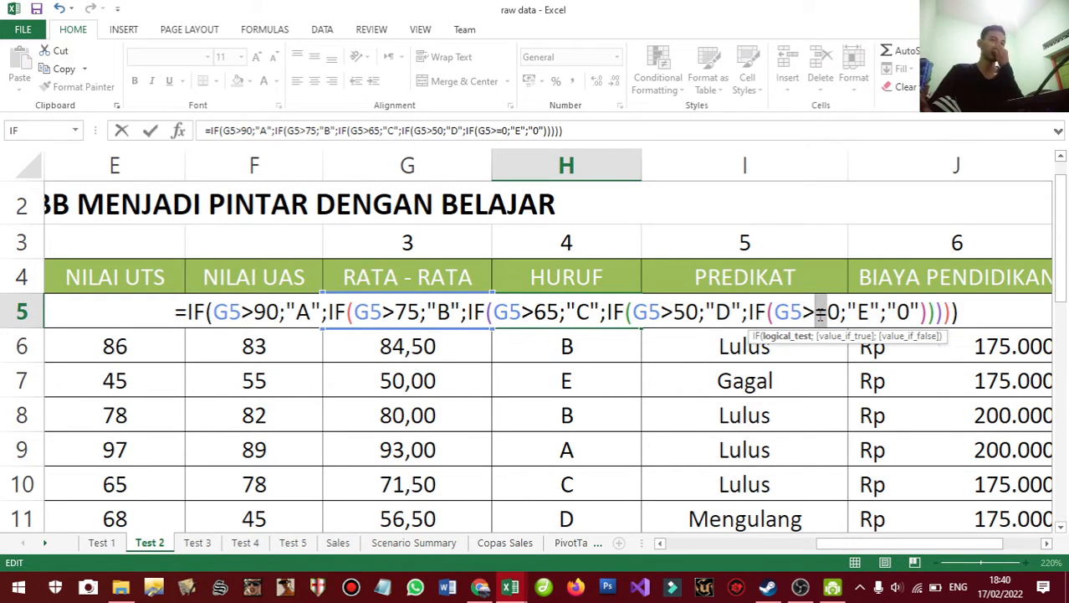
key("Delete")
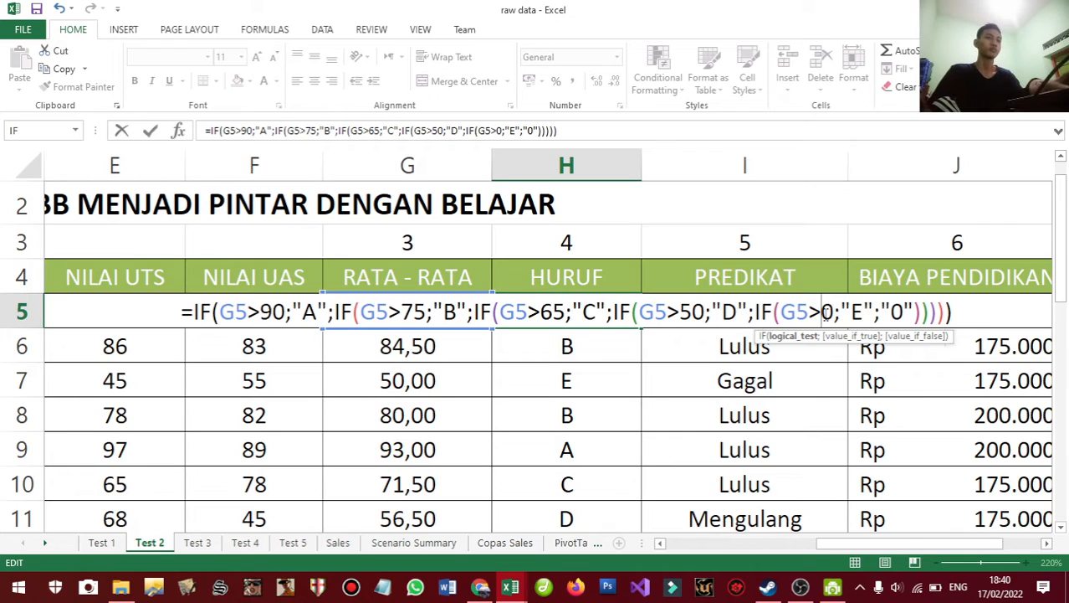
type("=")
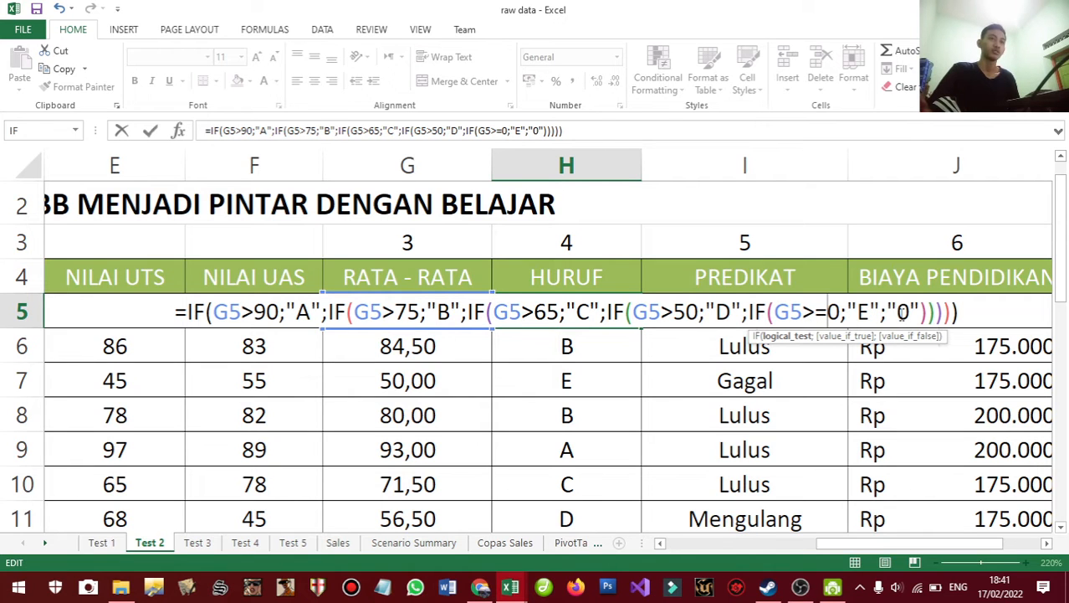
left_click_drag(896, 312, 910, 311)
key("Return")
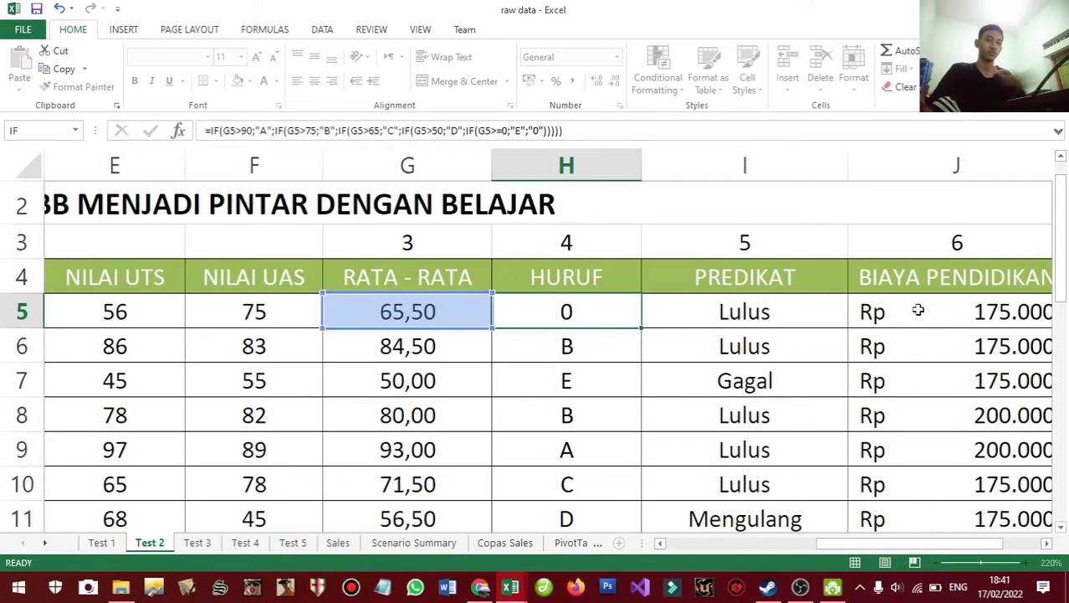
- Compare H5's HURUF grade with the score ranges in Soal item 4 in B24
left_click(621, 317)
scroll(621, 326, "down", 1)
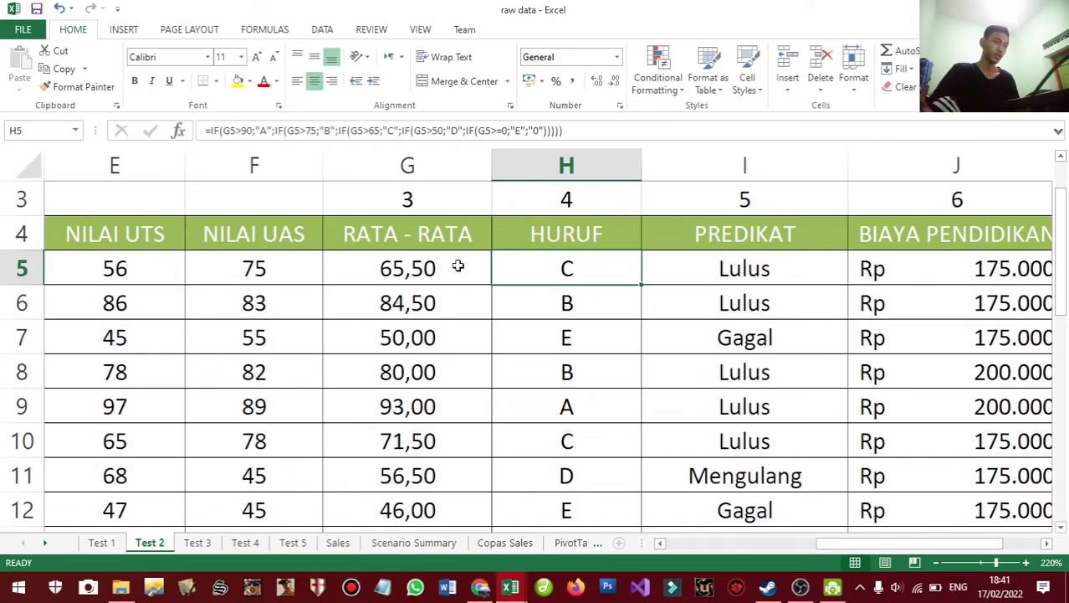
scroll(466, 270, "down", 8)
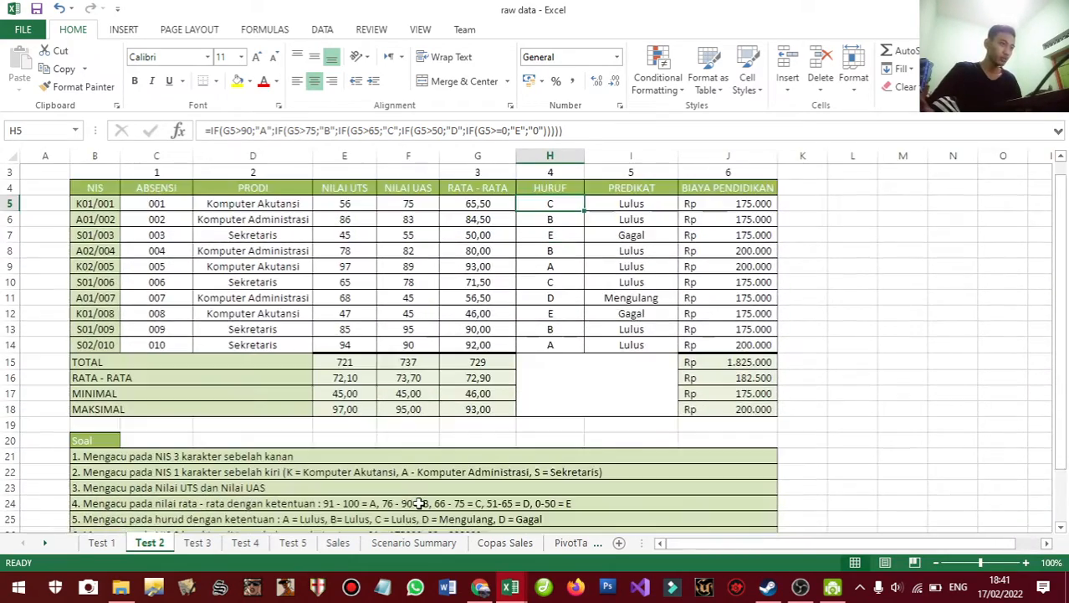
scroll(434, 505, "down", 2)
left_click(450, 474)
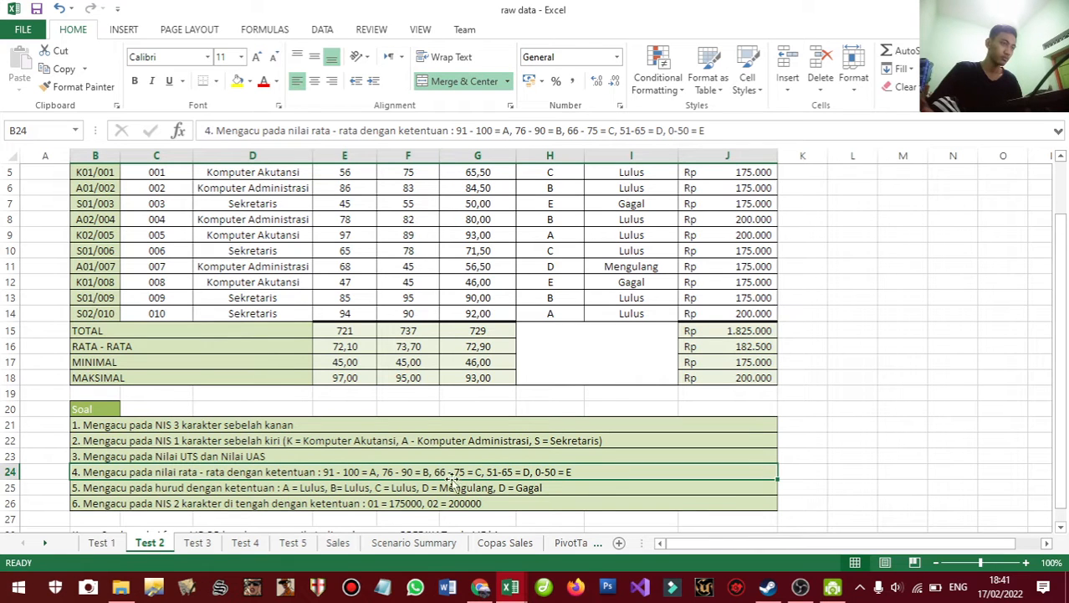
- Check the RATA - RATA value in G5 against the HURUF formula in H5 and the score ranges of Soal item 4
scroll(460, 473, "up", 2)
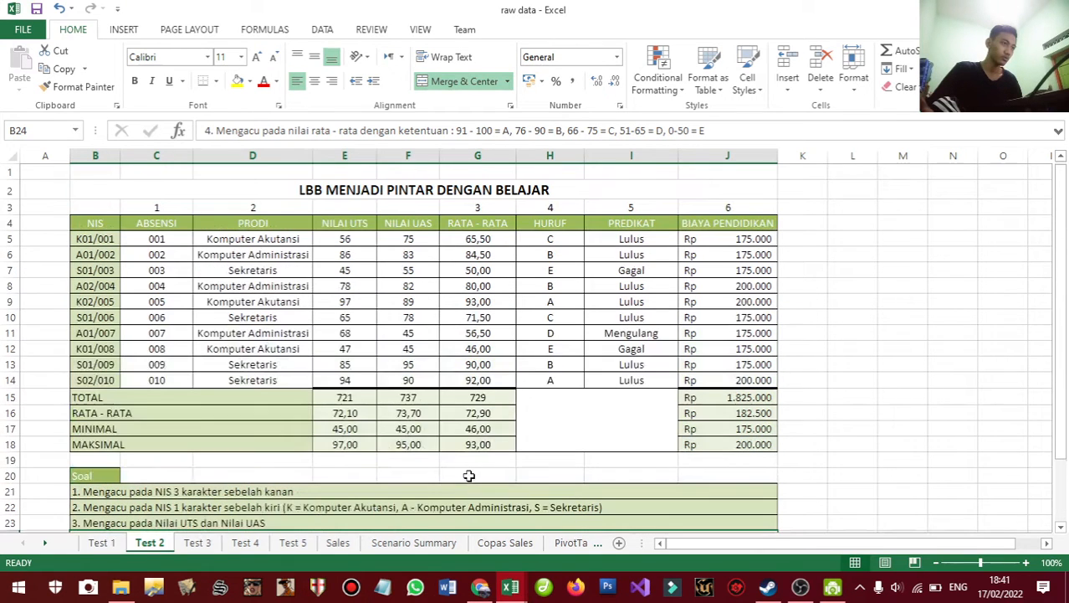
left_click(550, 238)
scroll(473, 519, "down", 1)
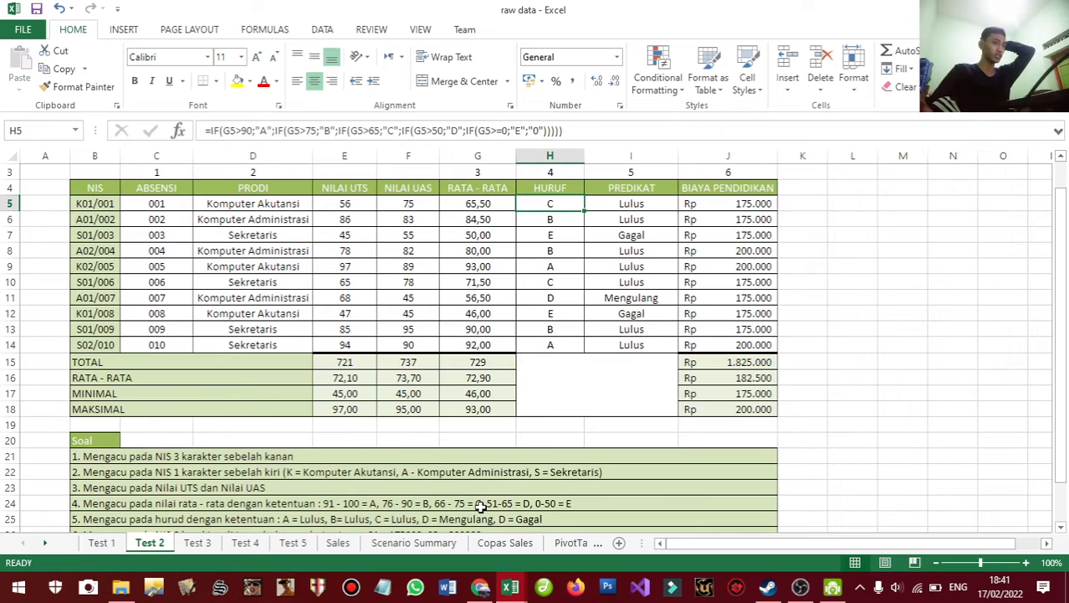
left_click(502, 206)
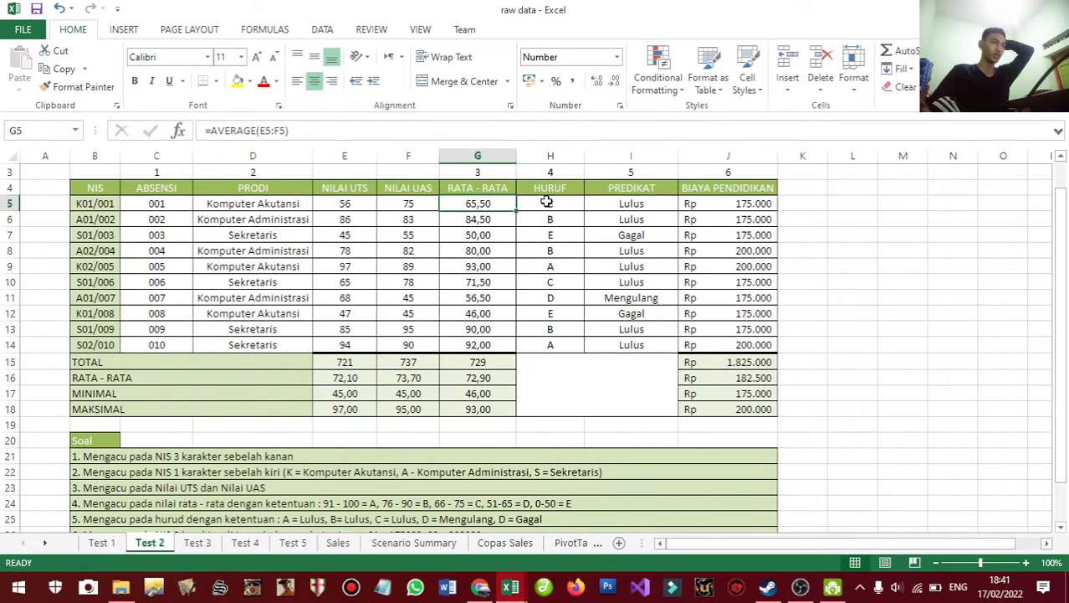
key("Right")
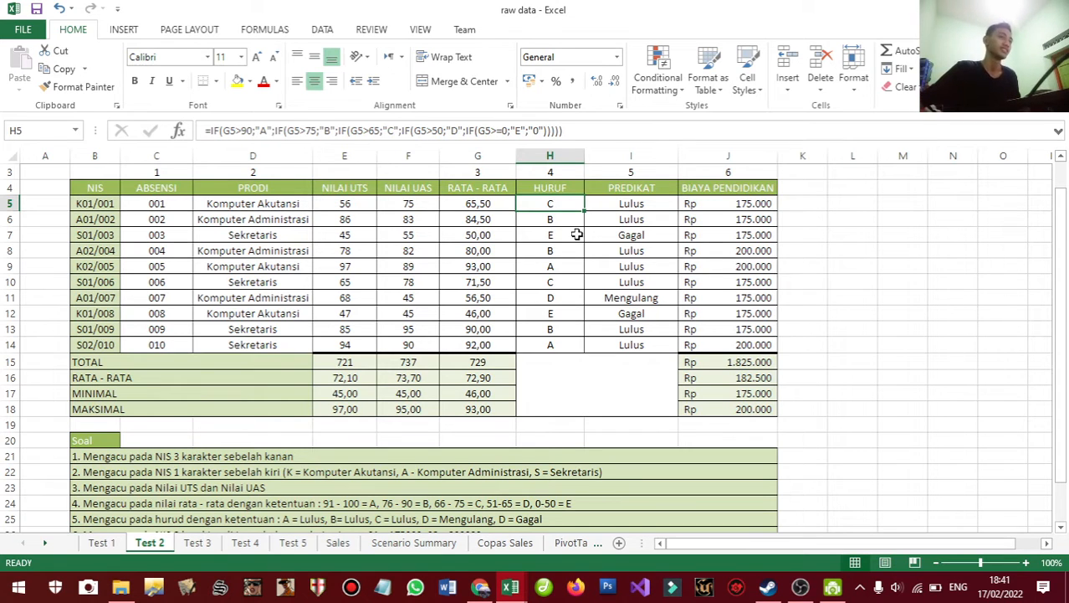
- Review the nested IF formula of the PREDIKAT column in I5
scroll(577, 234, "up", 1)
left_click(610, 239)
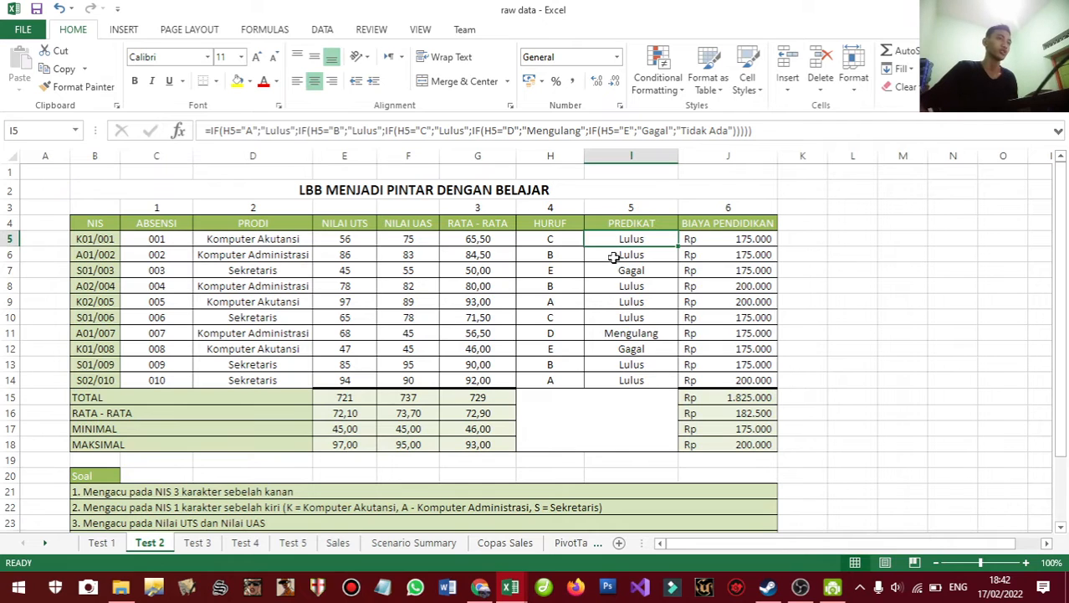
scroll(616, 282, "down", 2)
scroll(609, 268, "up", 1)
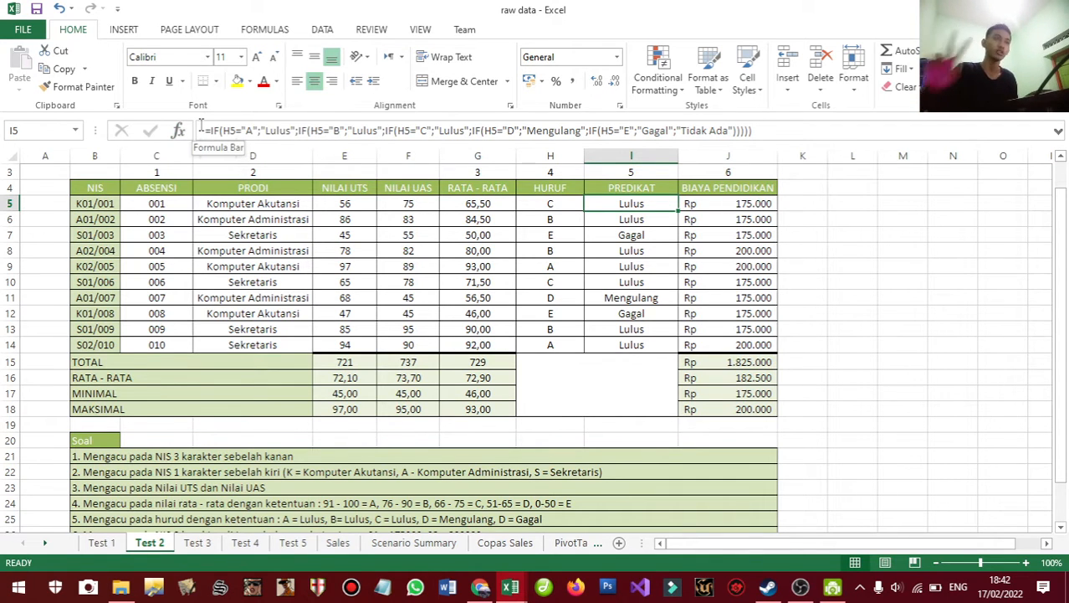
- Correct Soal item 5 in B25 so that its last condition reads E = Gagal
scroll(297, 243, "down", 1)
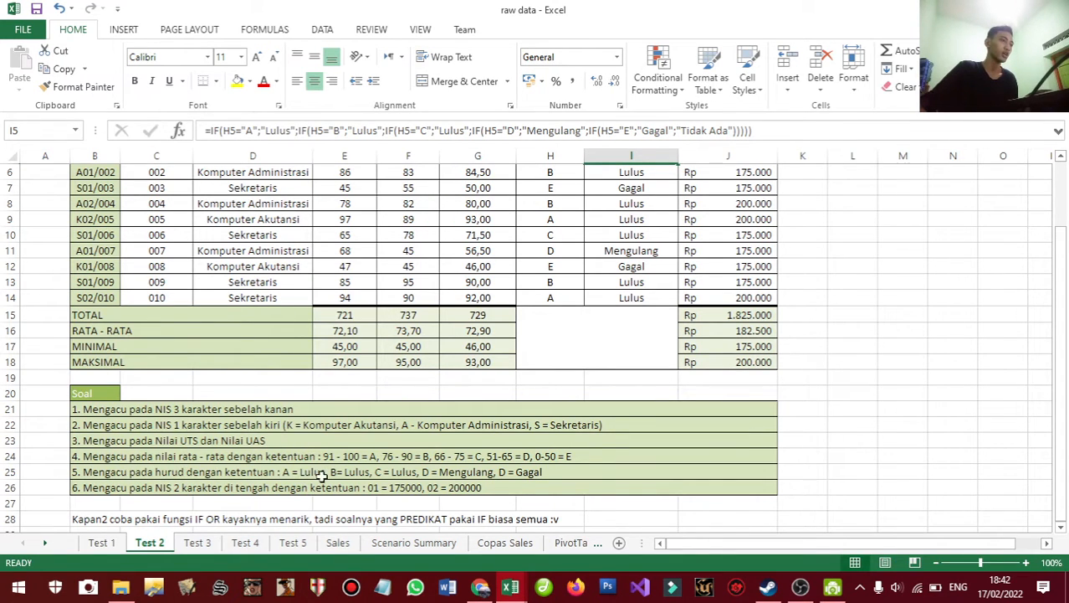
left_click(435, 474)
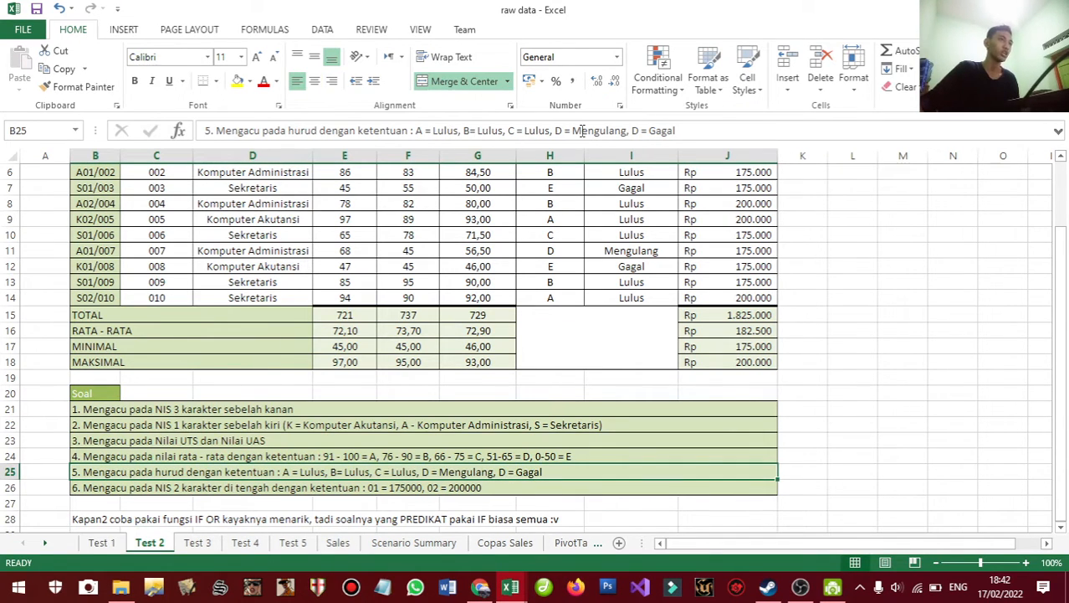
left_click(638, 132)
key("BackSpace")
type("E")
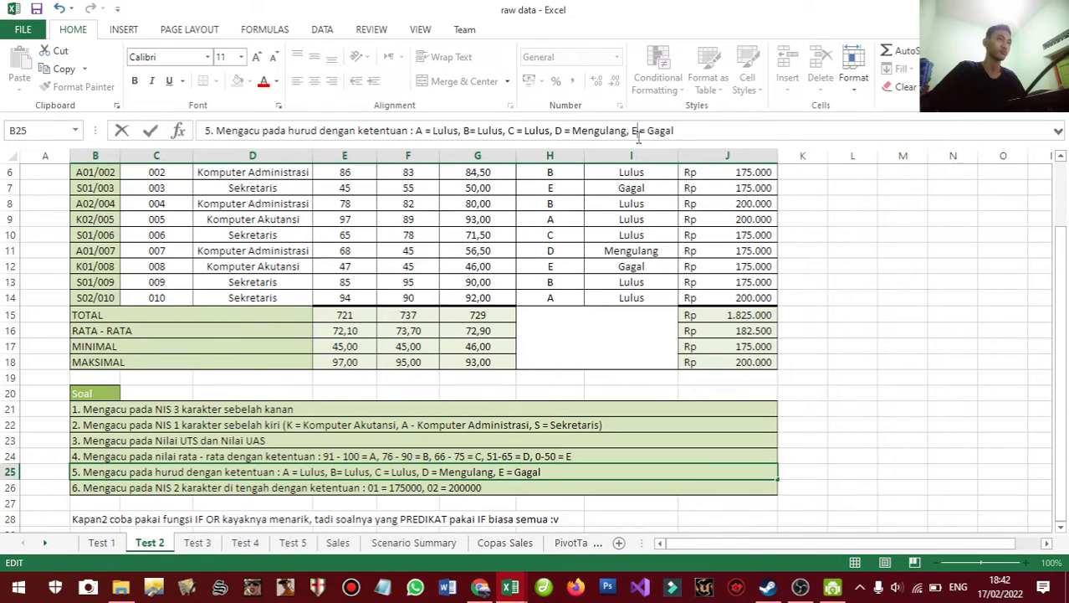
key("Return")
left_click(552, 472)
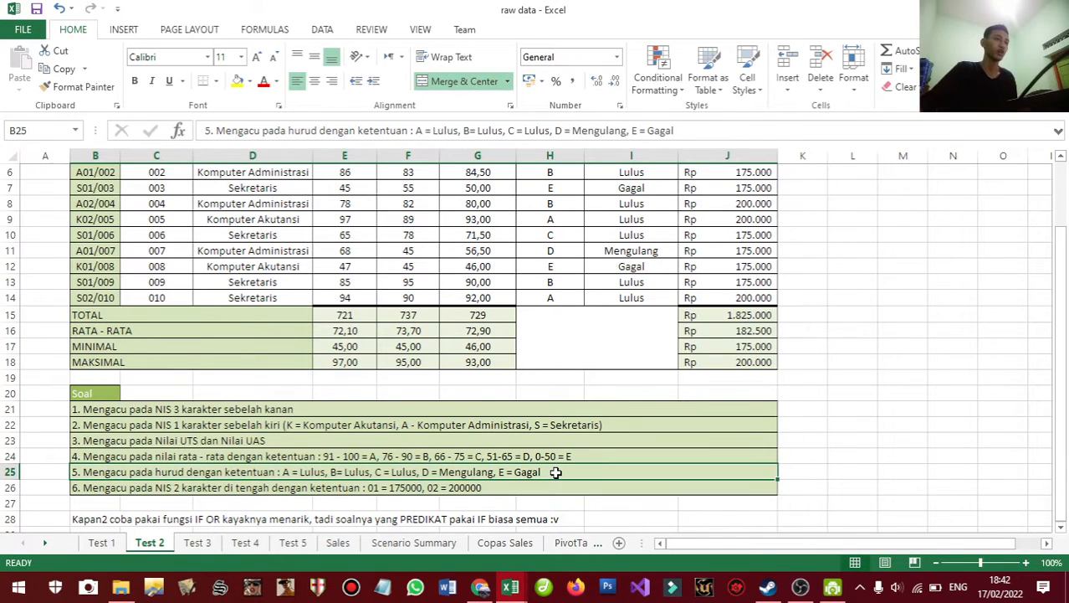
- Examine the H5 reference in I5's PREDIKAT formula and inspect the HURUF cell it points to
scroll(558, 472, "up", 1)
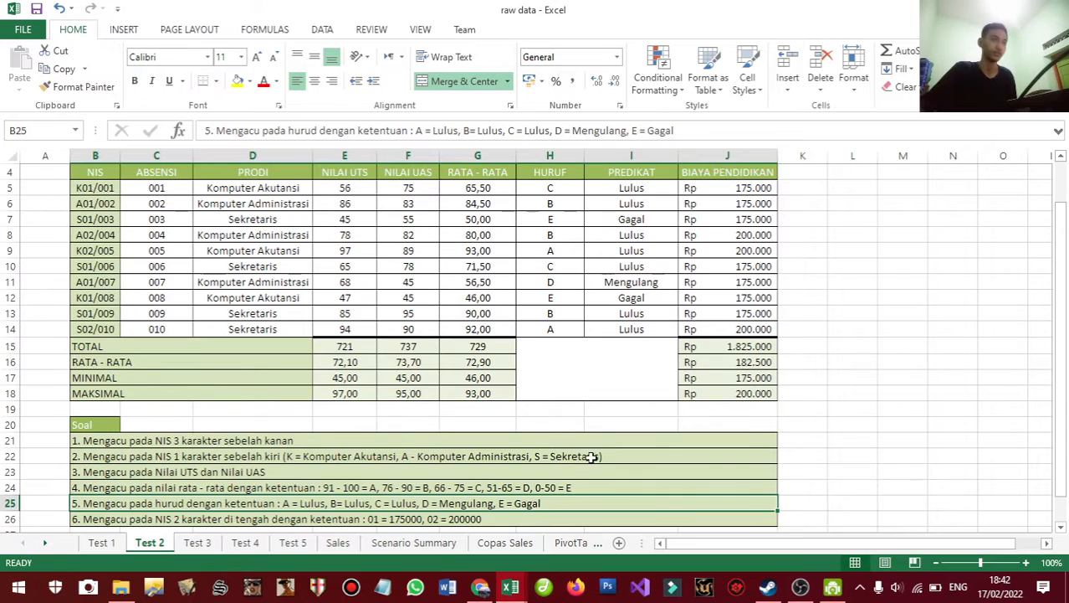
scroll(614, 194, "up", 1)
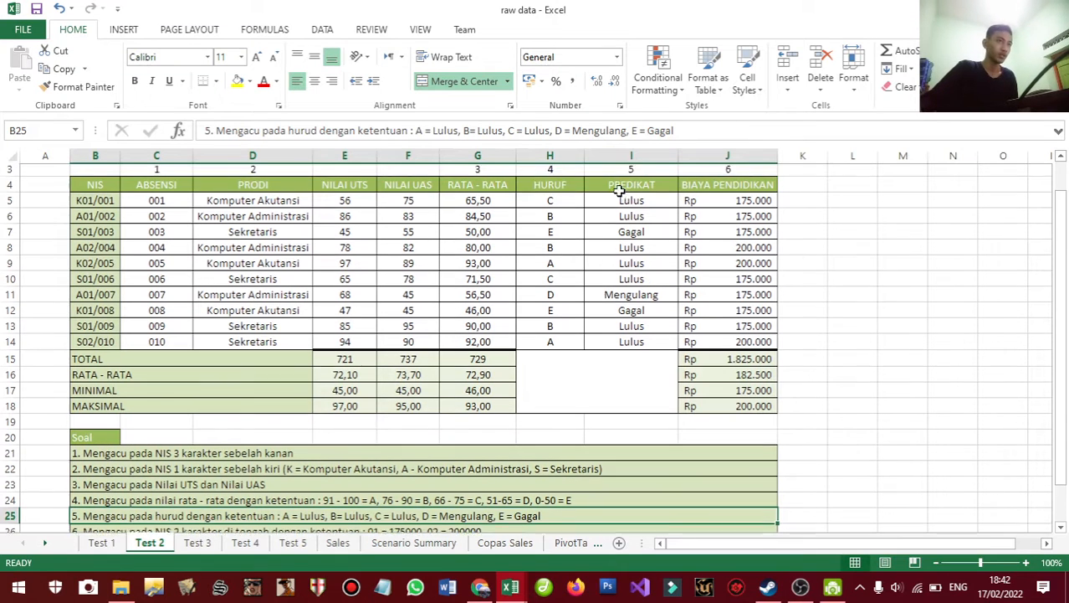
left_click(648, 201)
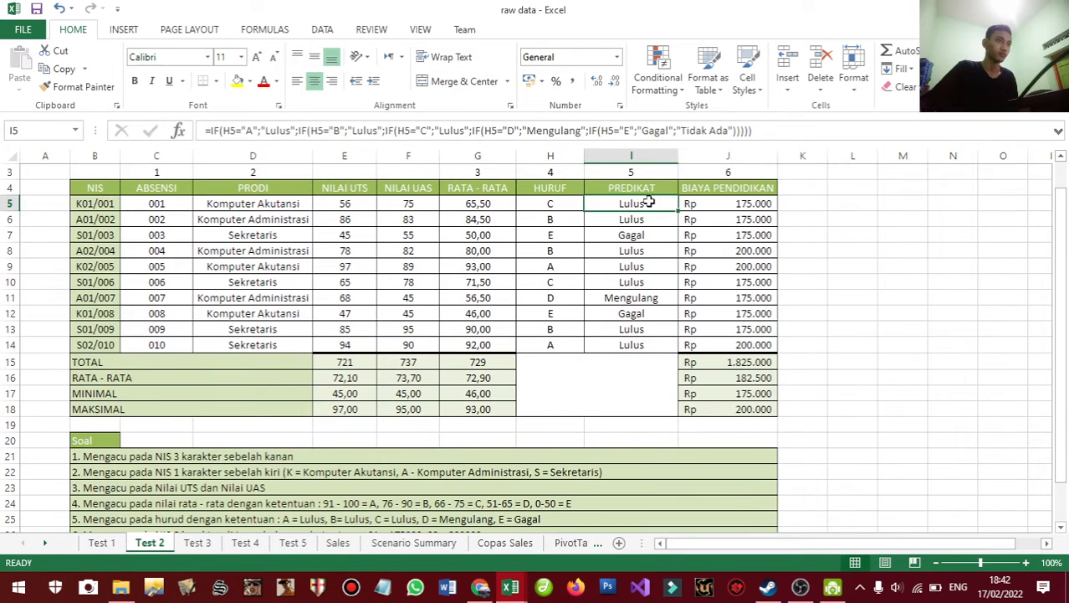
left_click(239, 134)
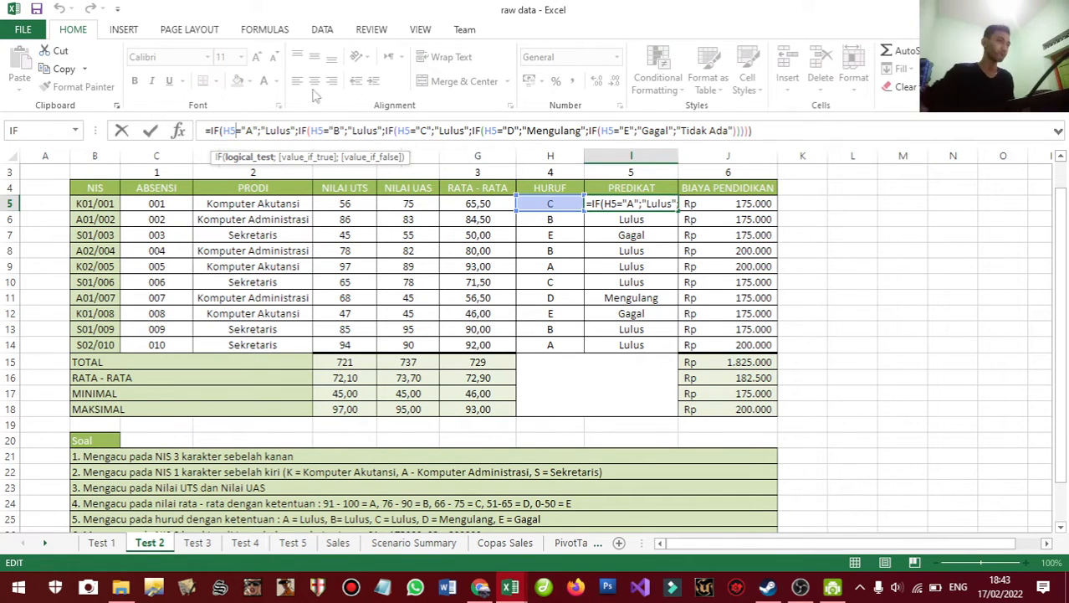
left_click(560, 203)
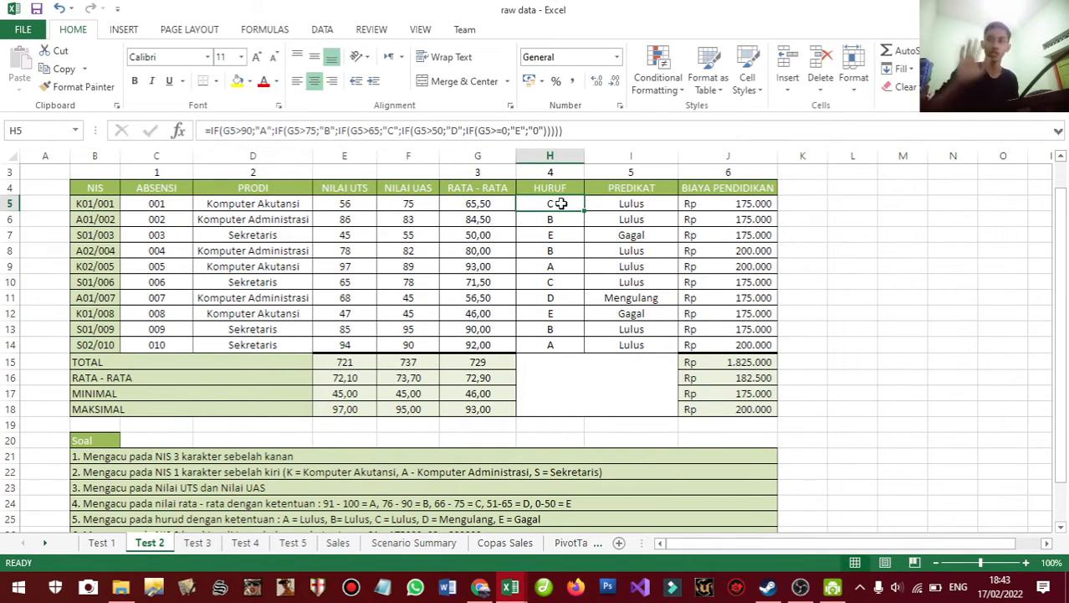
left_click(624, 207)
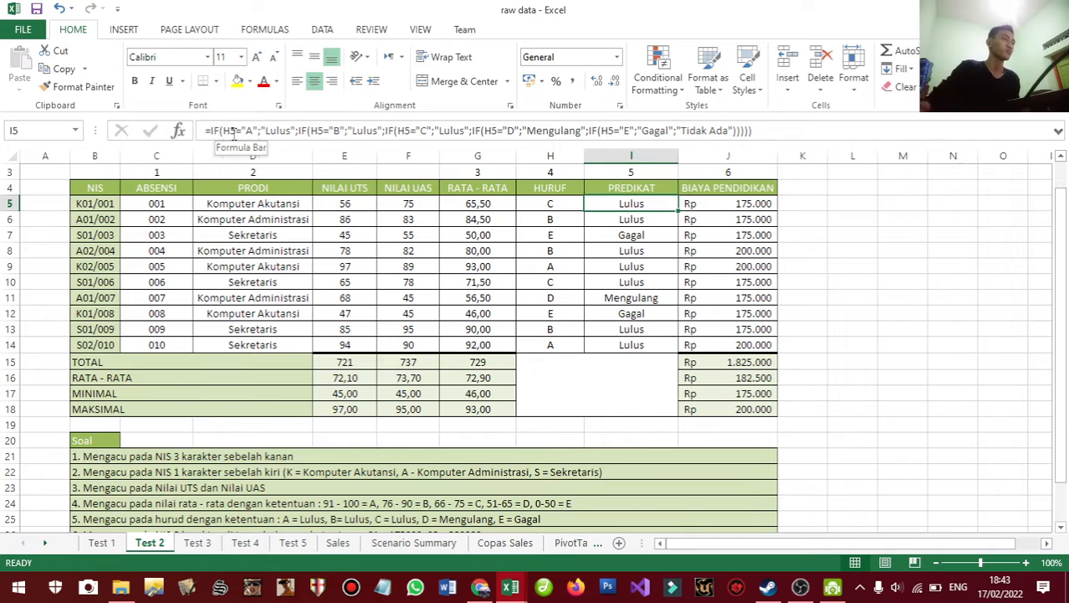
- Review the first condition H5="A" and its result "Lulus" in I5's formula
left_click(225, 130)
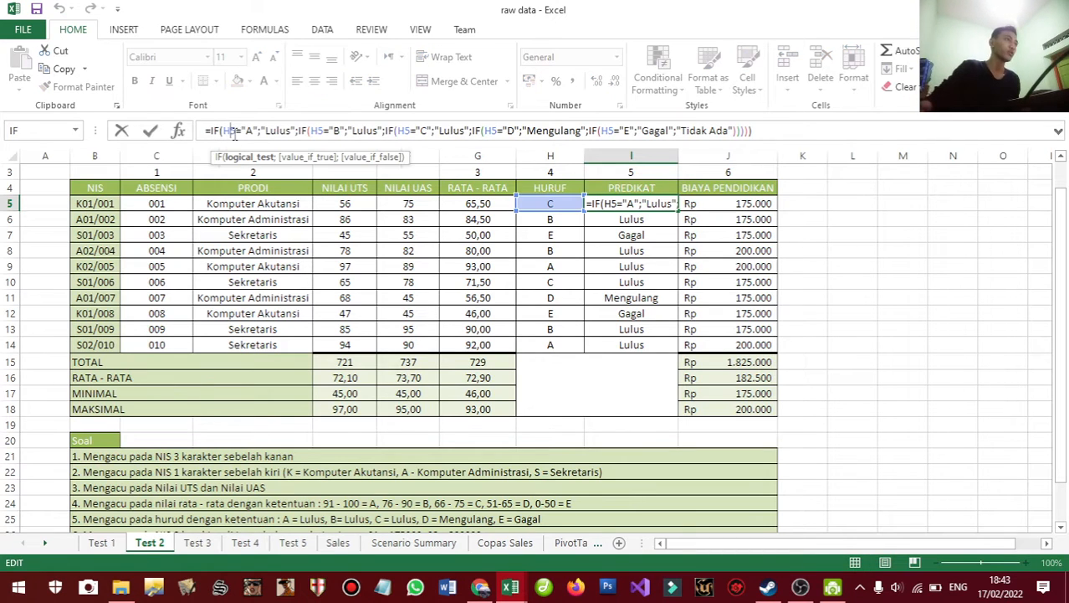
double_click(227, 131)
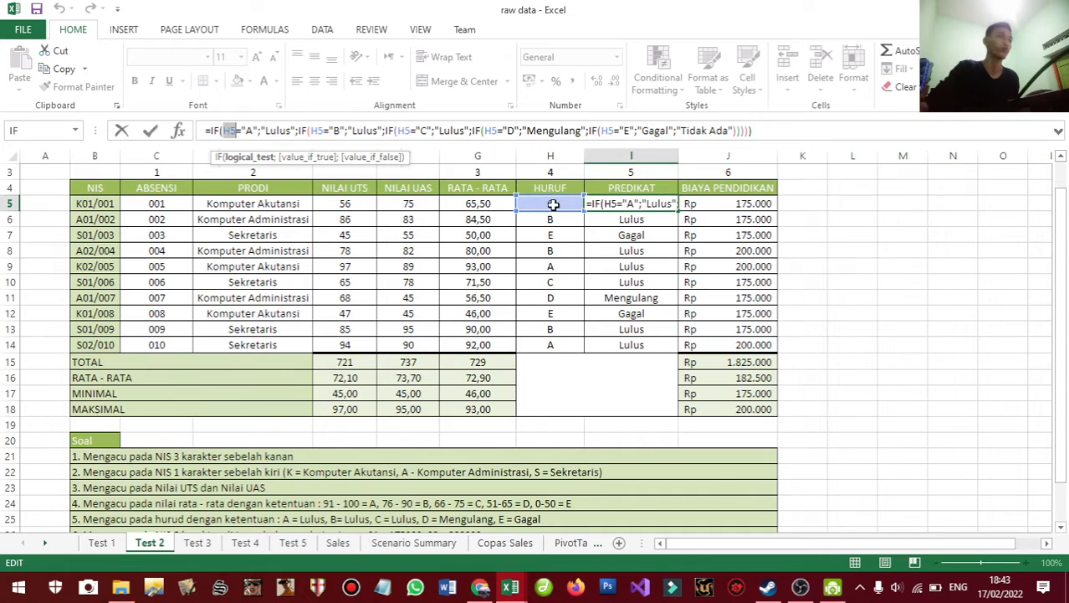
left_click(251, 131)
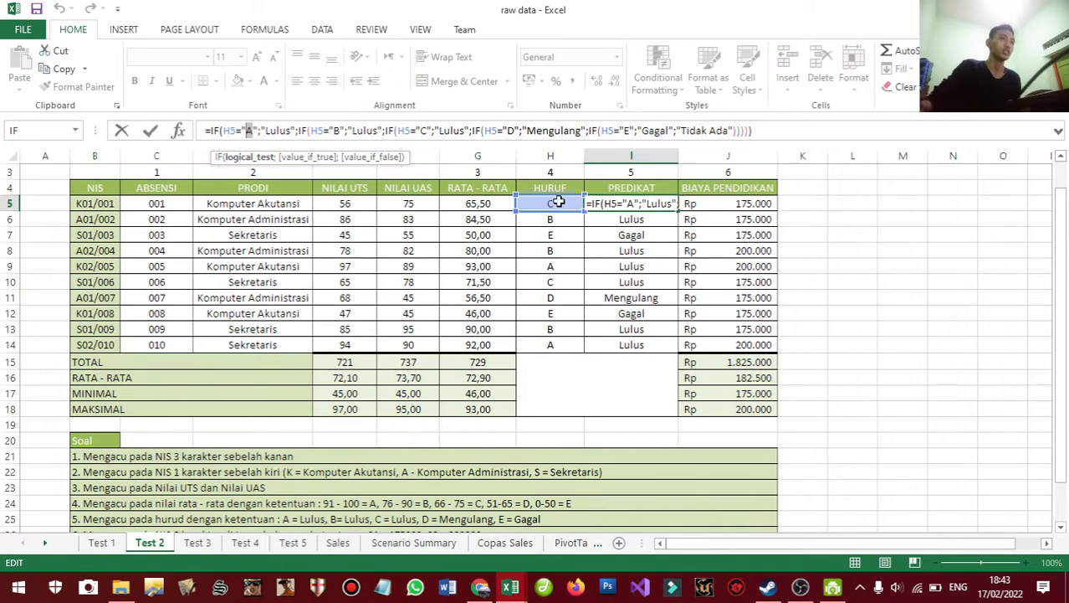
left_click_drag(266, 134, 290, 134)
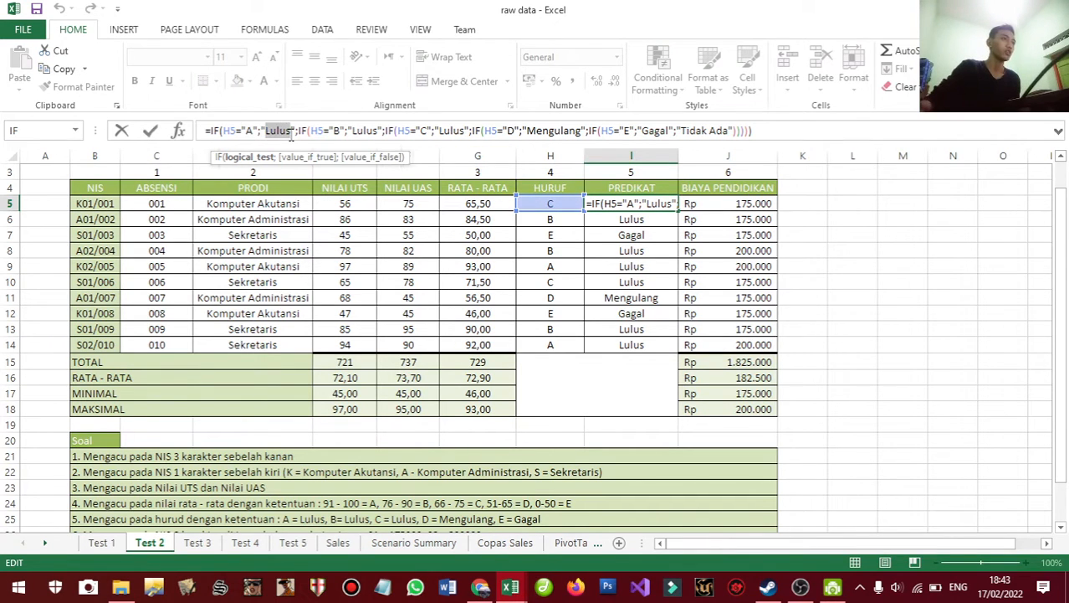
- Review the conditions and results for grades B, C, D and E in I5's formula
left_click(308, 132)
left_click(375, 131)
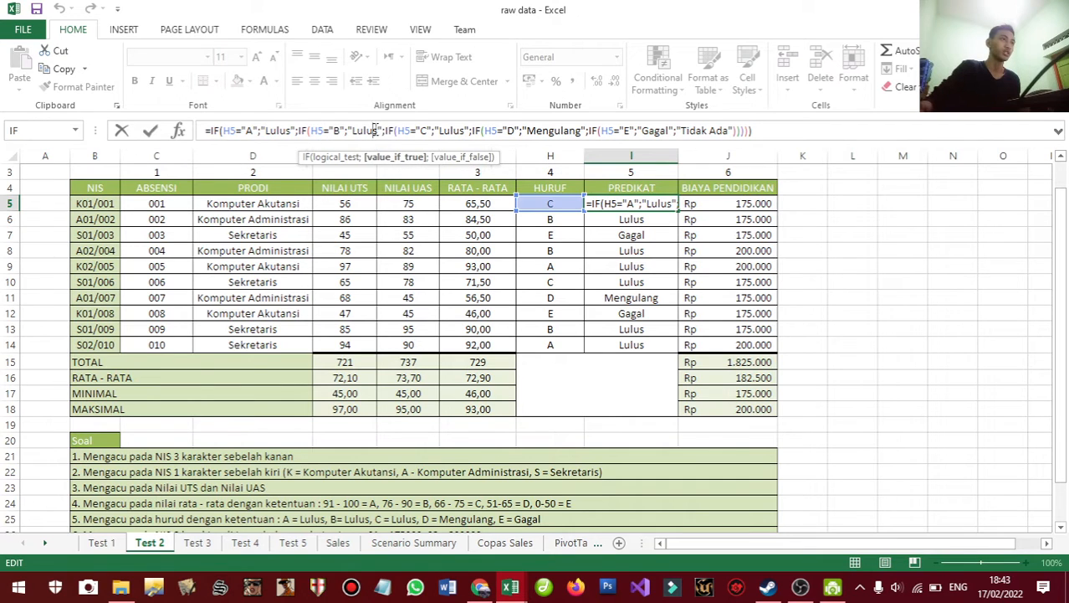
left_click(422, 131)
left_click(461, 133)
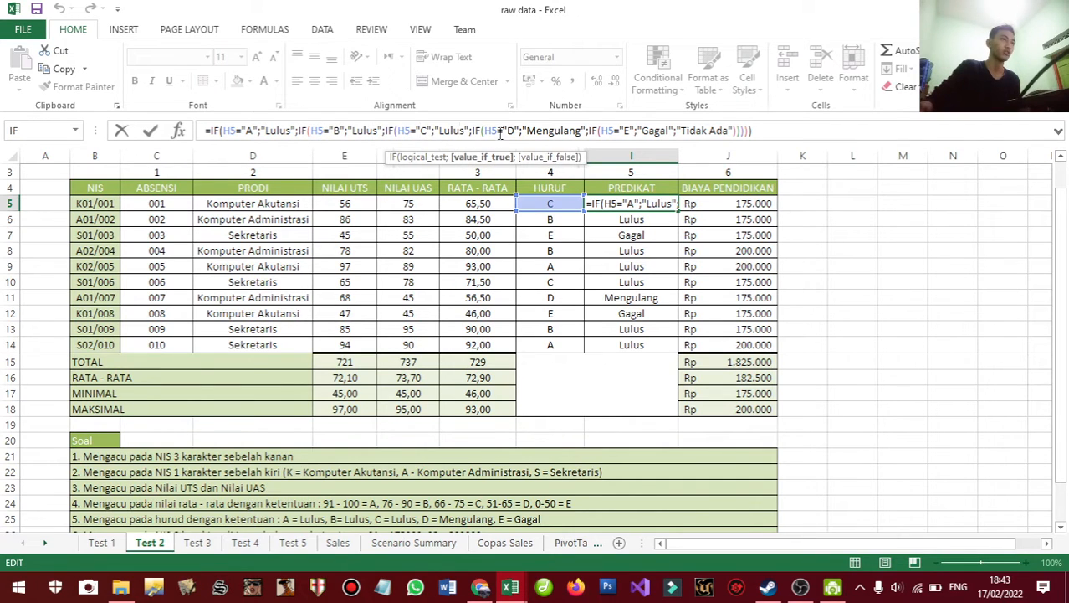
left_click(514, 132)
left_click(556, 131)
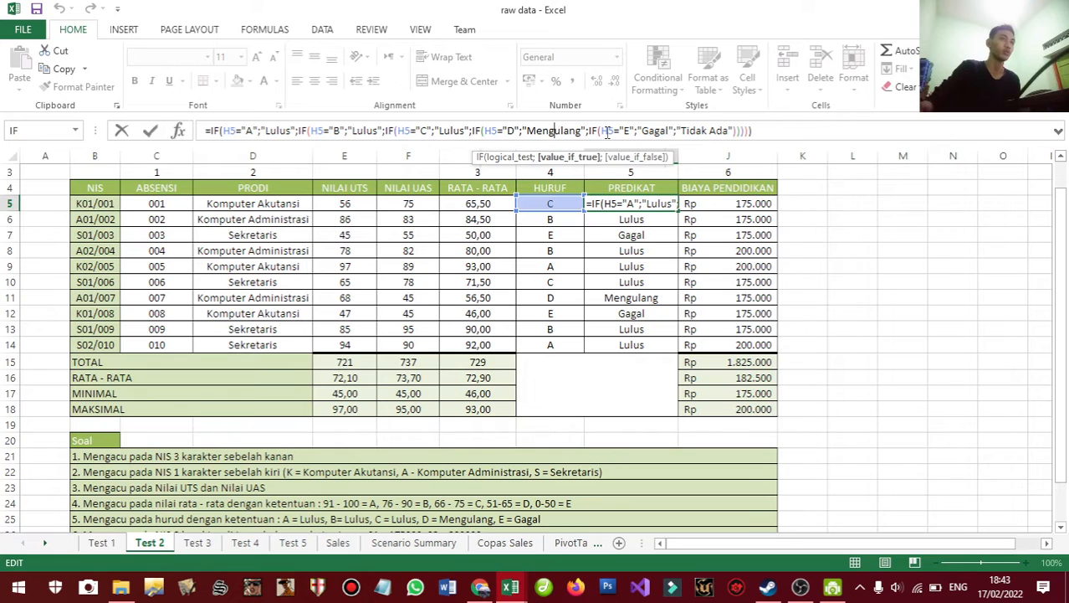
left_click(629, 131)
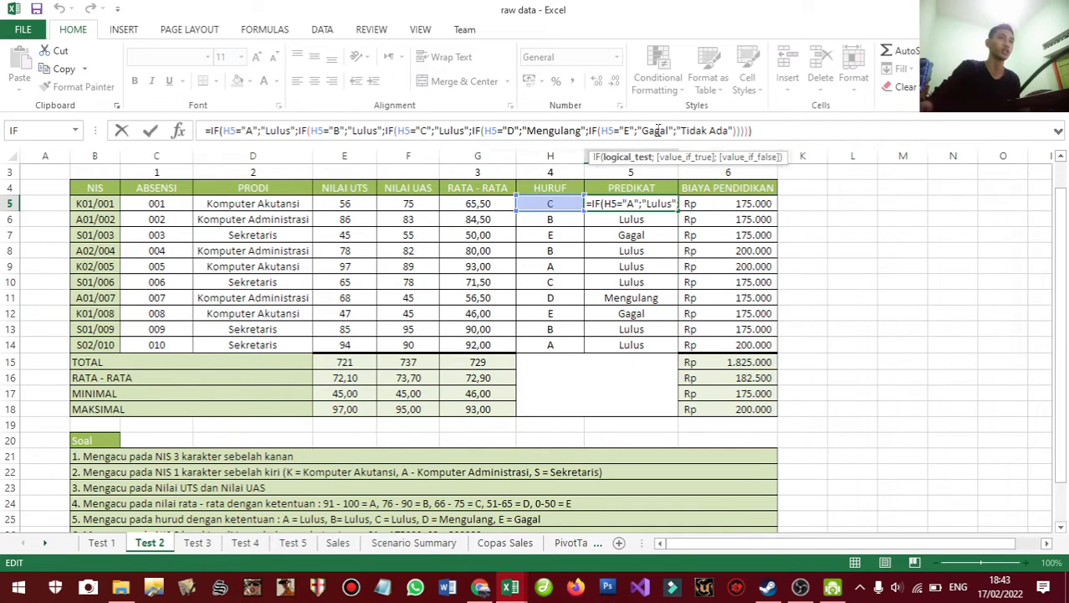
left_click(658, 131)
- Review the fallback value "Tidak Ada" and the closing parentheses in I5's formula, and close the formula
left_click_drag(681, 131, 730, 131)
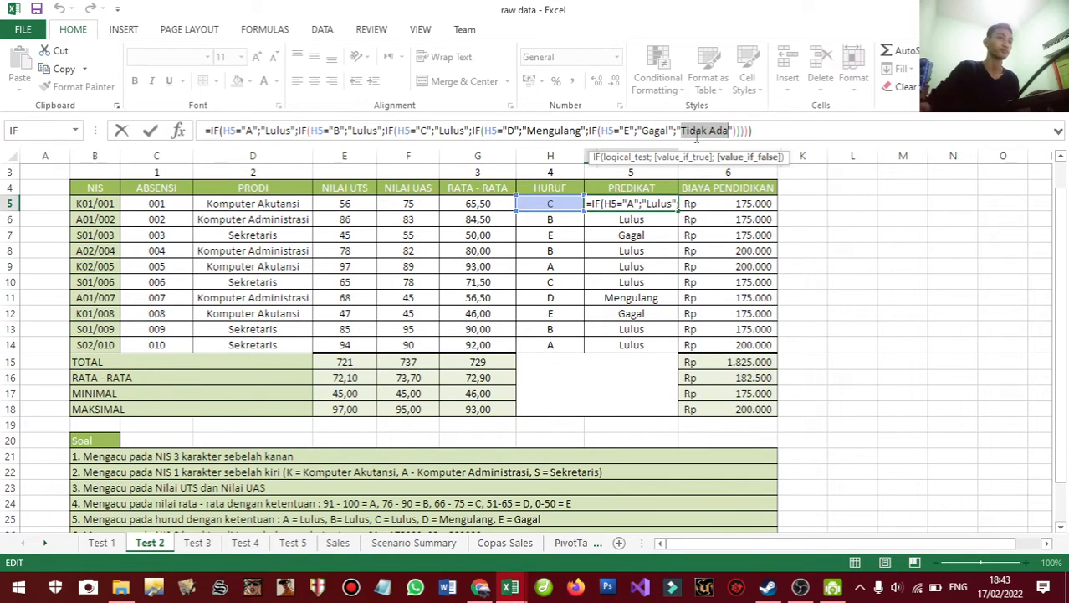
left_click_drag(766, 130, 732, 131)
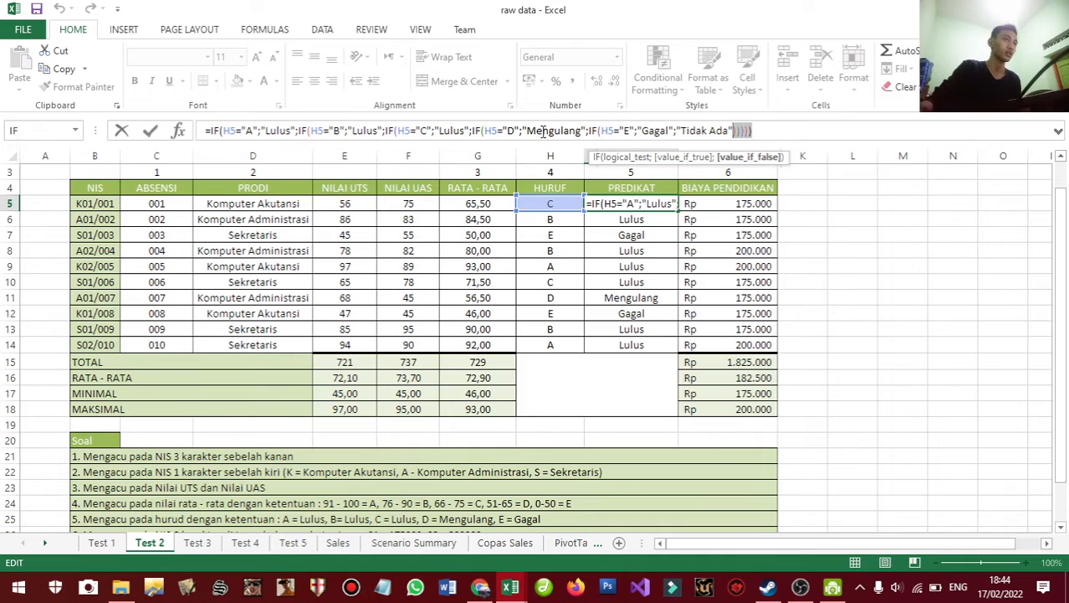
left_click(762, 132)
left_click_drag(757, 131, 734, 137)
left_click(777, 128)
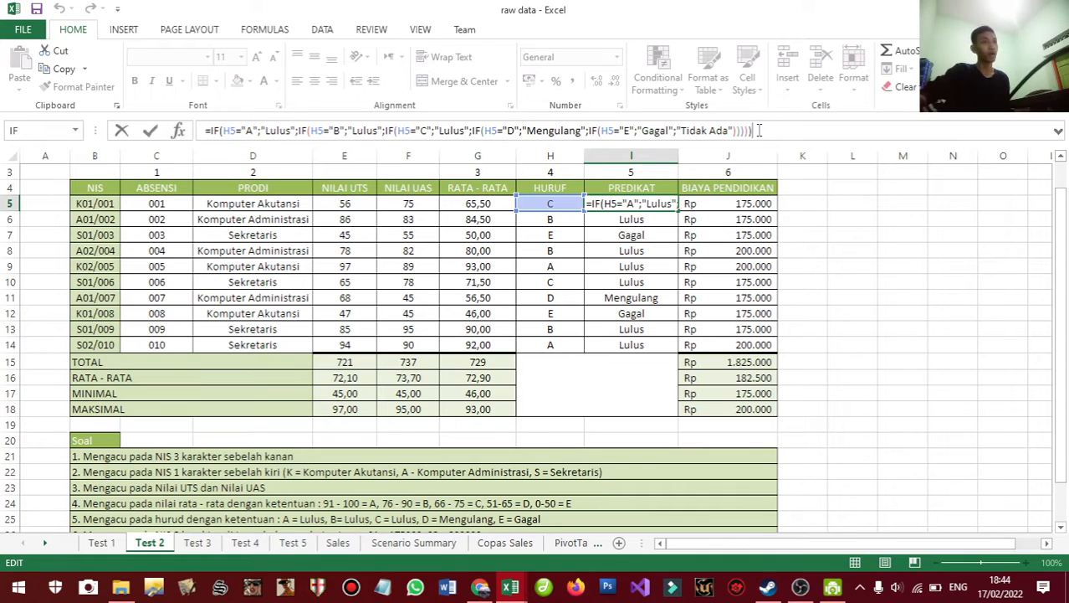
key("Return")
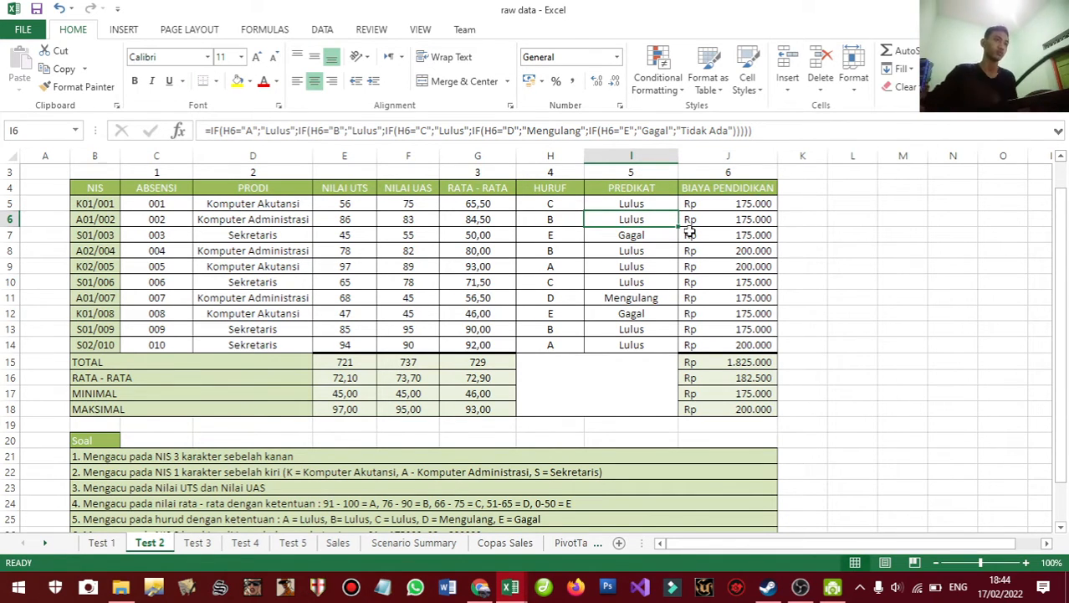
- Compare the BIAYA PENDIDIKAN formula in J5 with the rule in Soal item 6
left_click(725, 202)
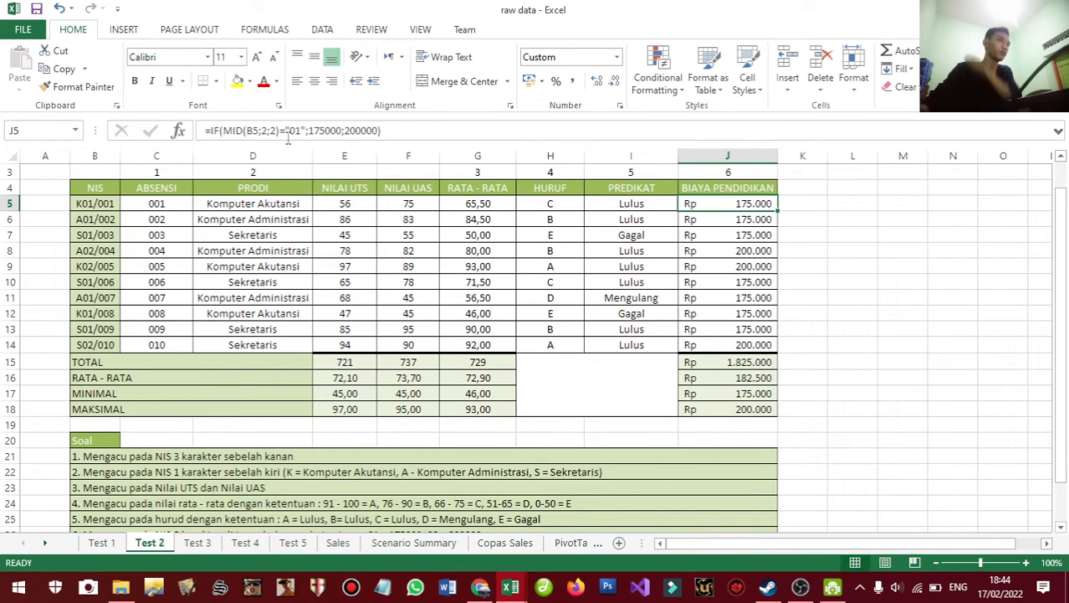
scroll(548, 301, "down", 2)
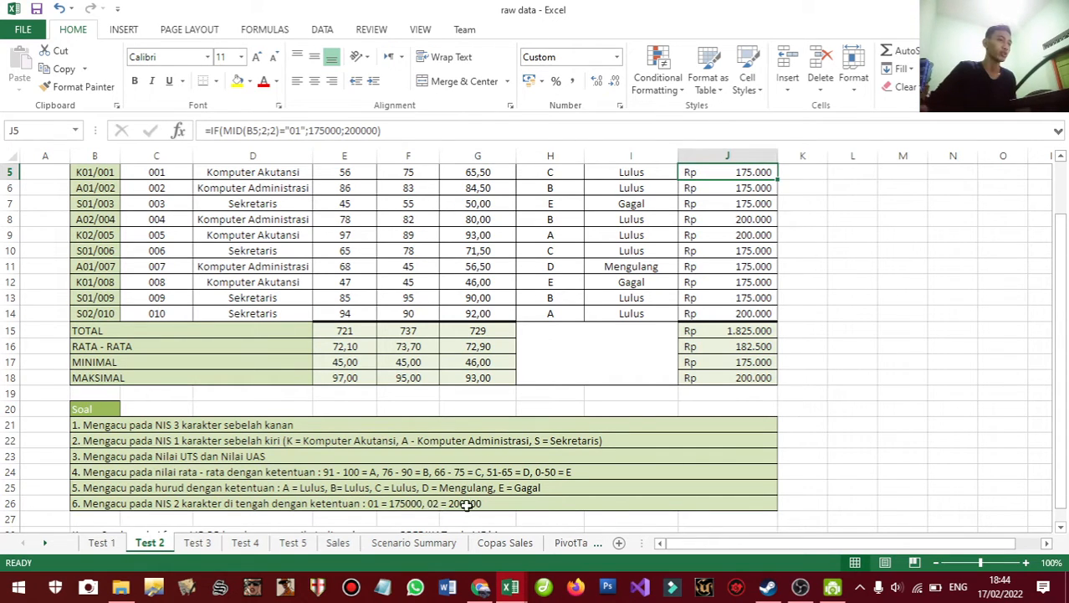
scroll(516, 475, "up", 2)
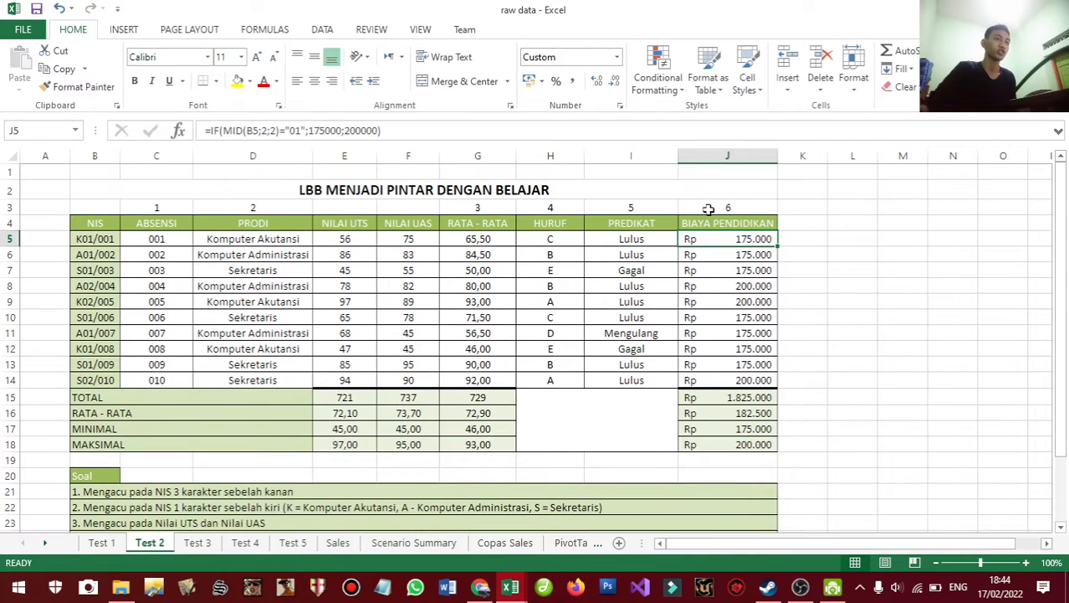
- Review the MID function's text reference B5 and its start position in J5's formula
left_click(227, 131)
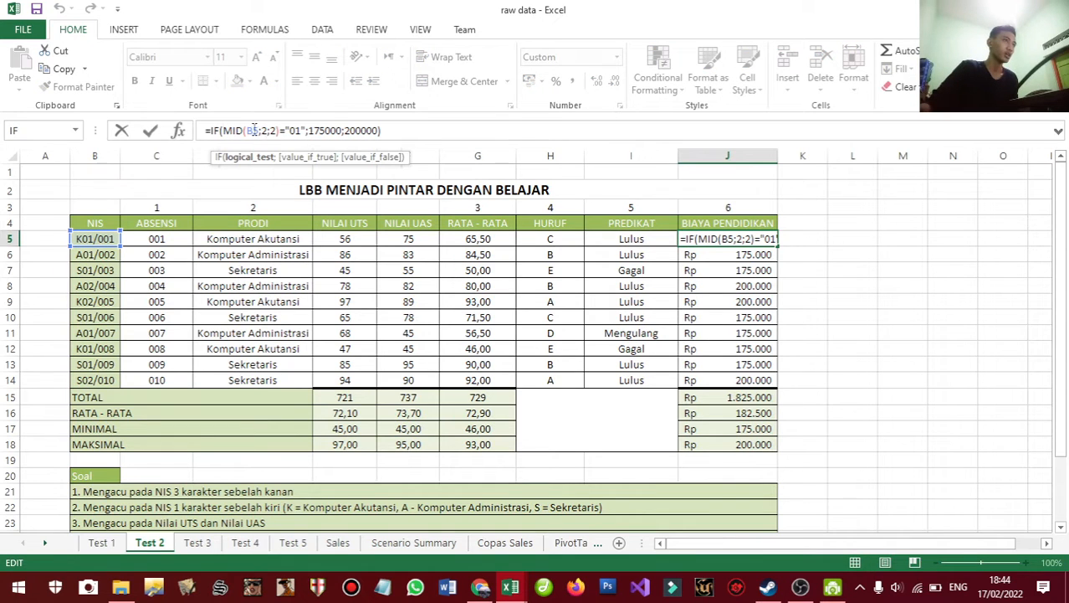
left_click(255, 132)
double_click(248, 131)
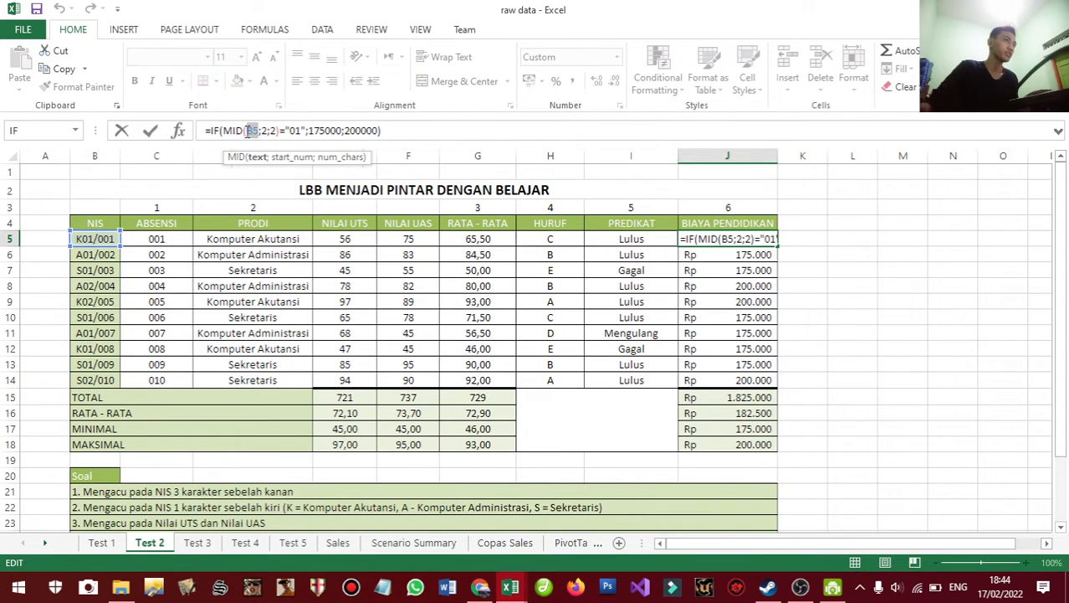
left_click(92, 239)
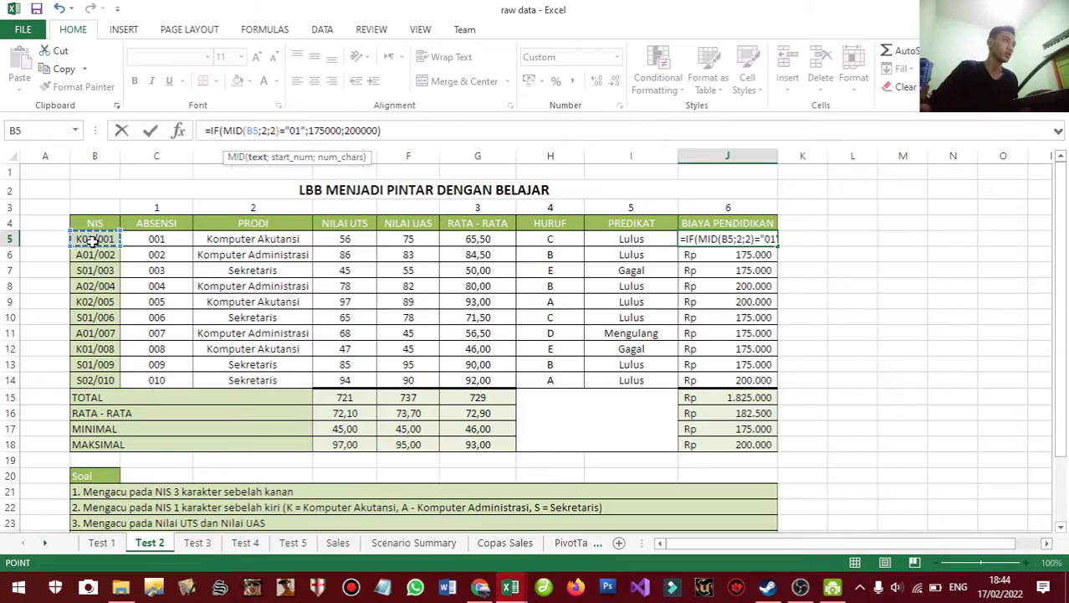
key("F2")
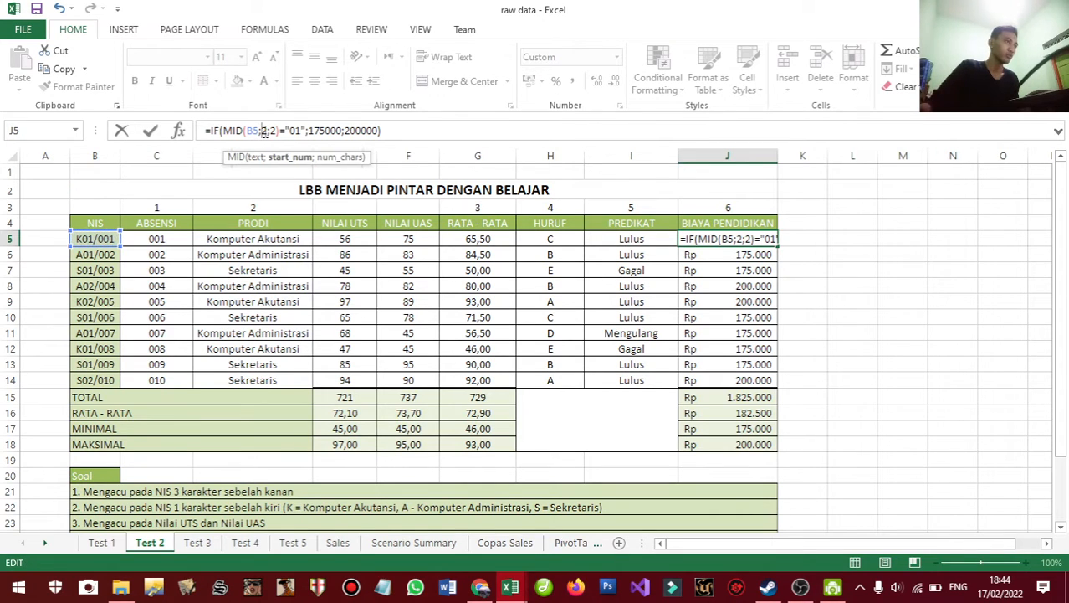
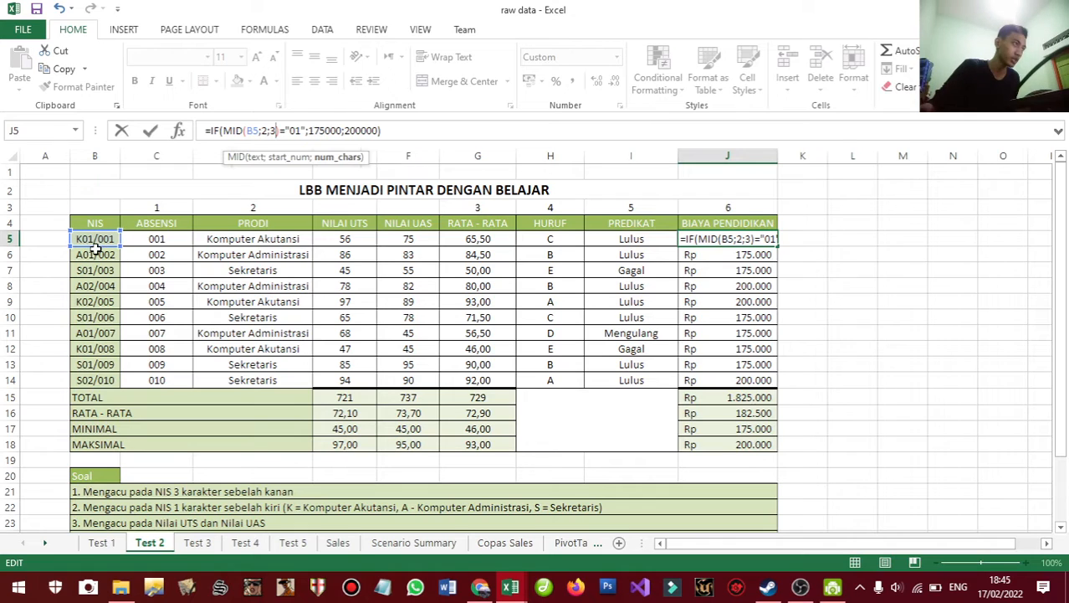
- Demonstrate MID's character count in J5's formula by setting it to 2, 1 and back to 2
key("BackSpace")
type("2")
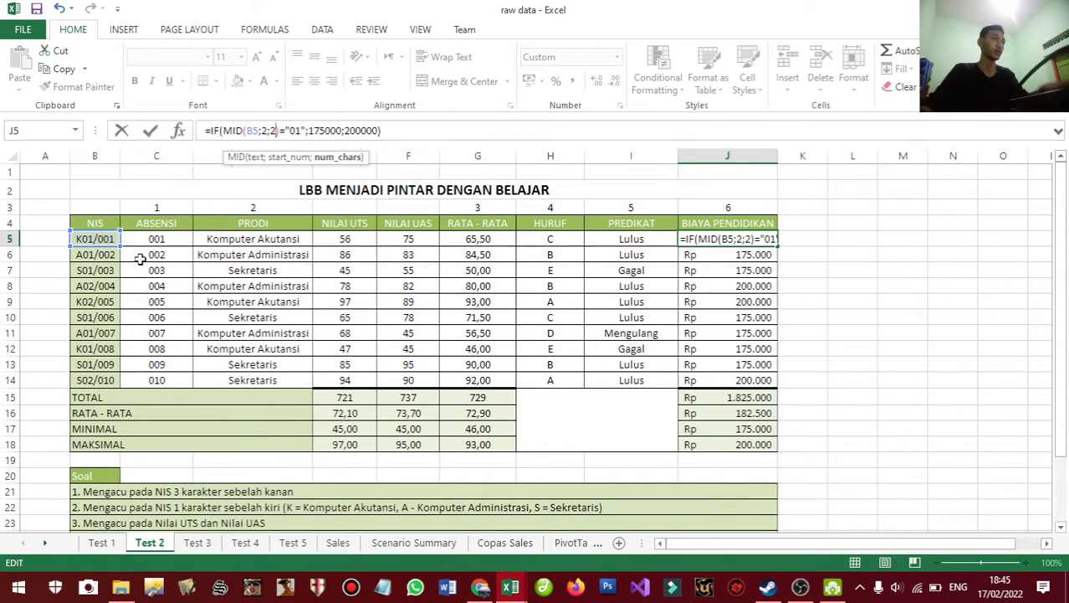
key("BackSpace")
type("1")
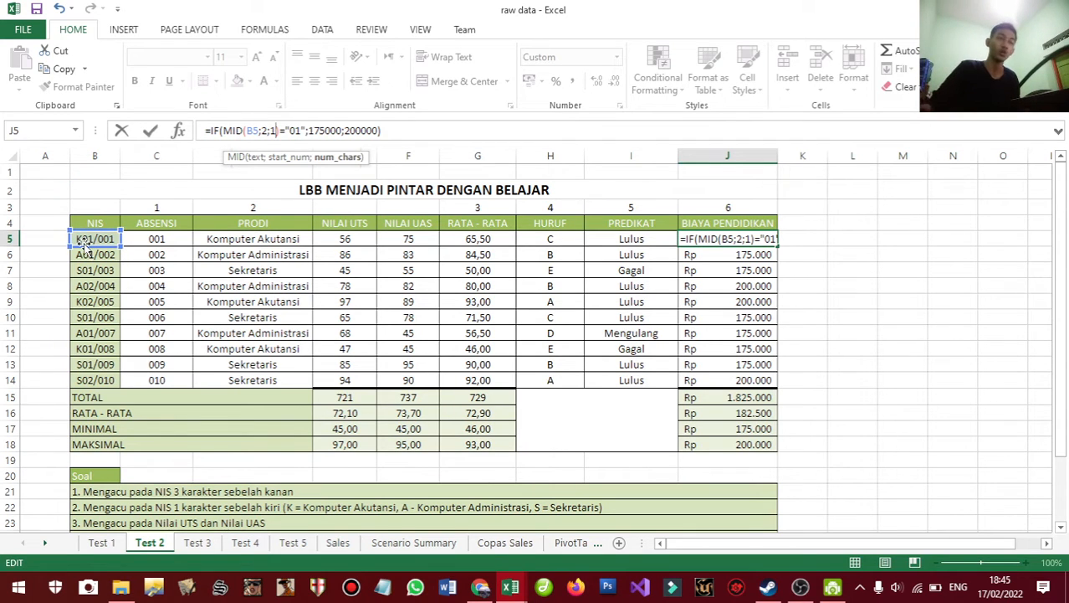
key("BackSpace")
type("2")
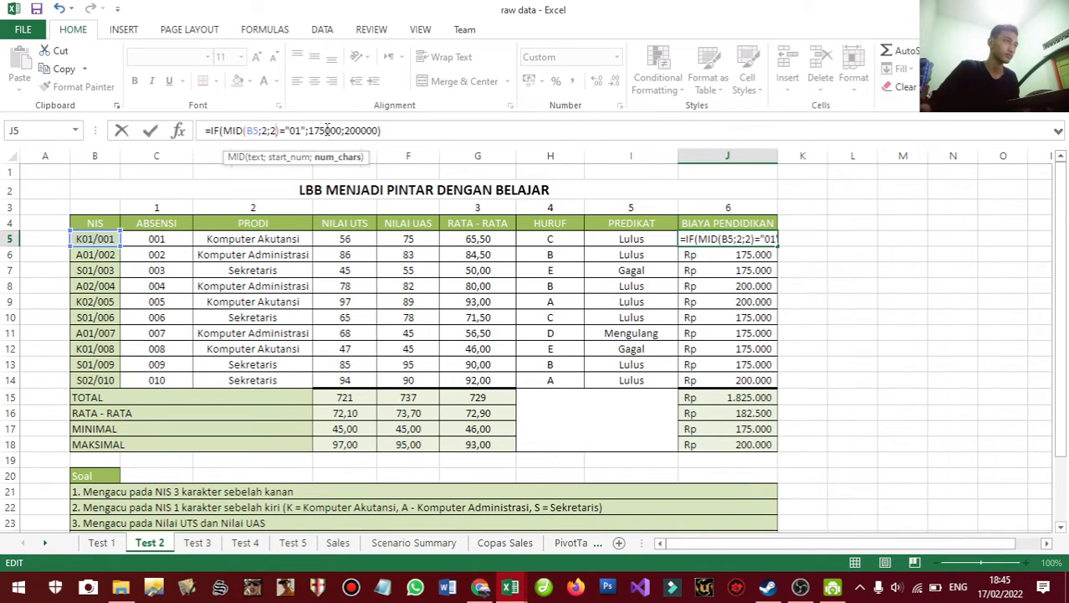
- Review the "01" condition and the results 175000 and 200000 in J5's formula, and close the formula
left_click(266, 134)
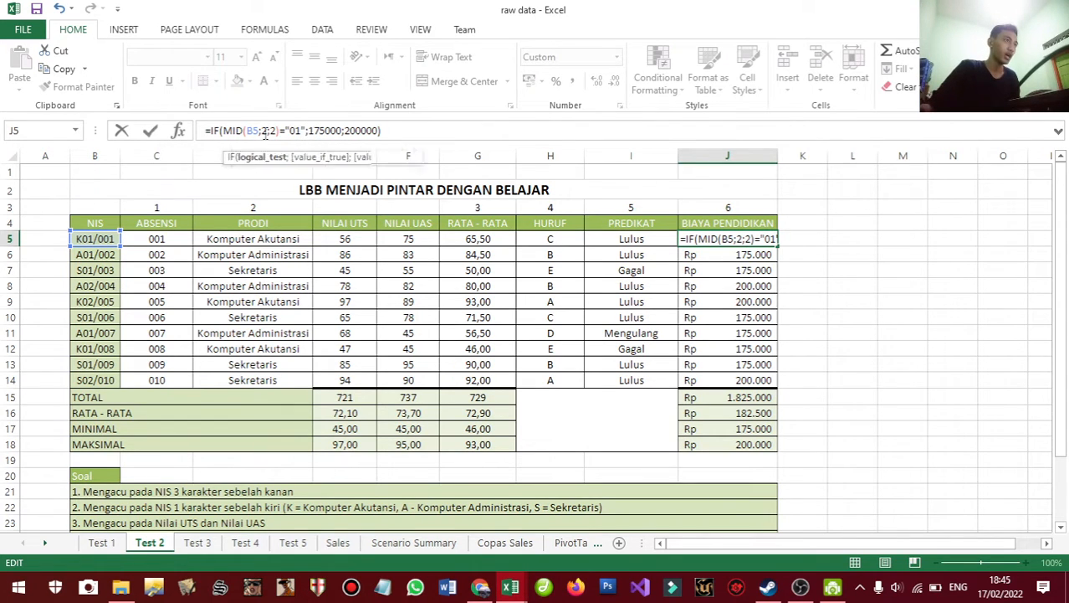
left_click_drag(290, 135, 382, 131)
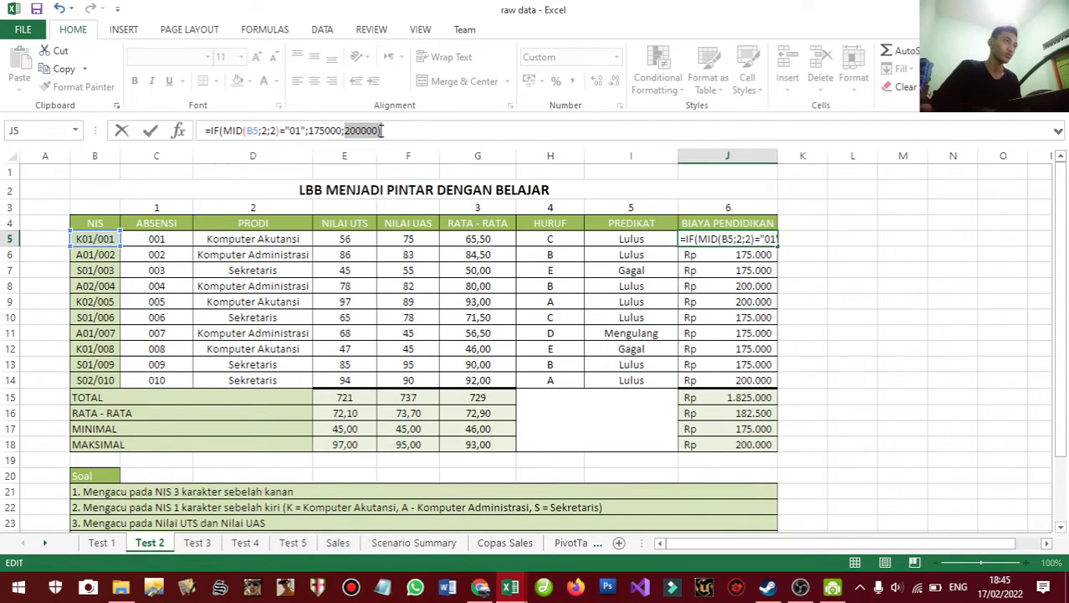
key("Escape")
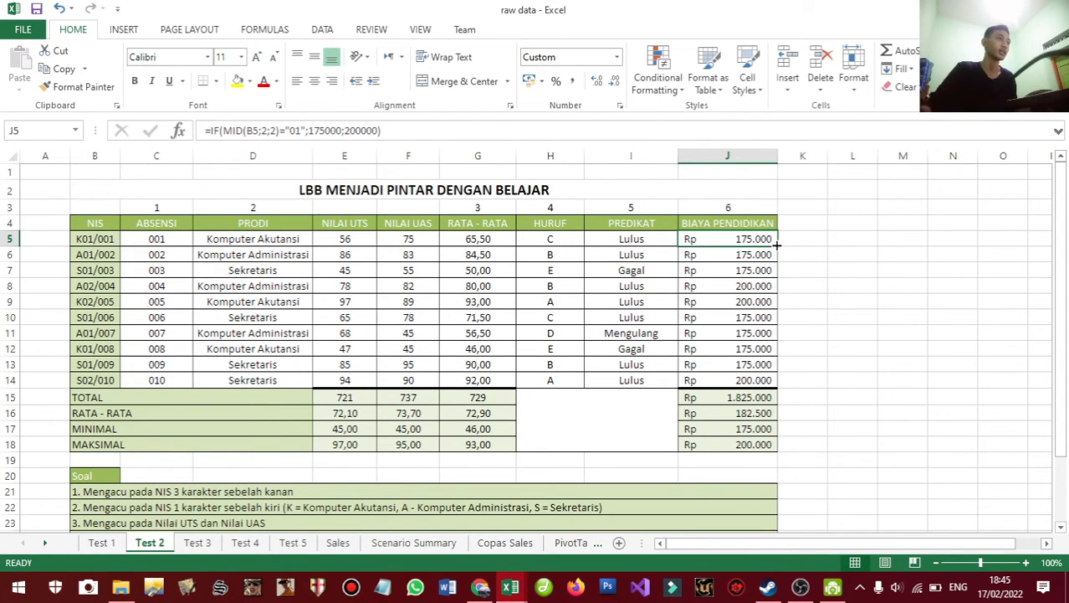
- Fill the BIAYA PENDIDIKAN formula from J5 down to J14
left_click_drag(778, 244, 775, 386)
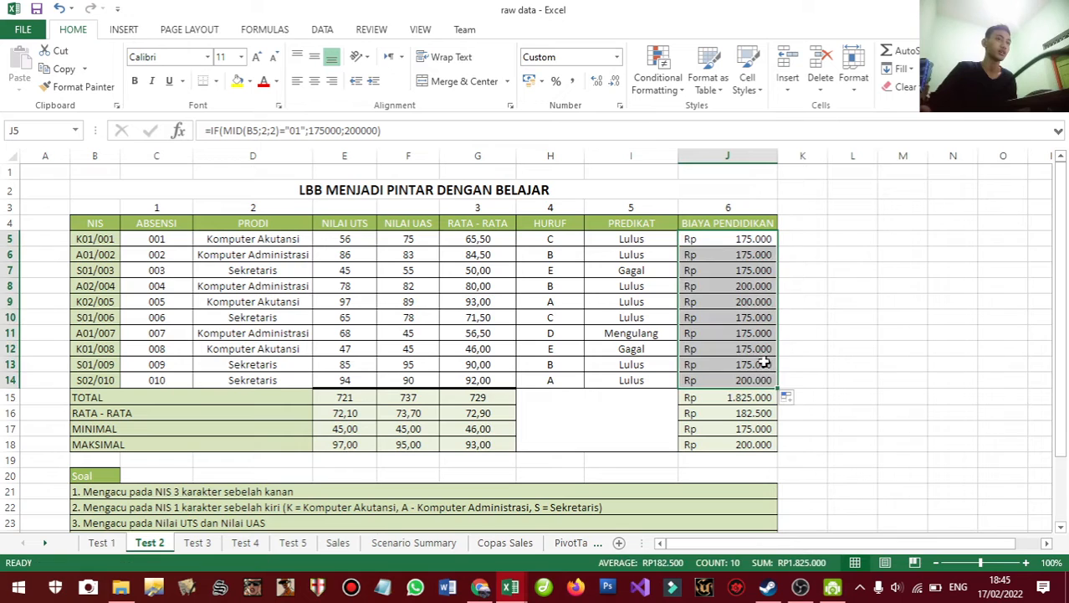
left_click(764, 284)
left_click(766, 271)
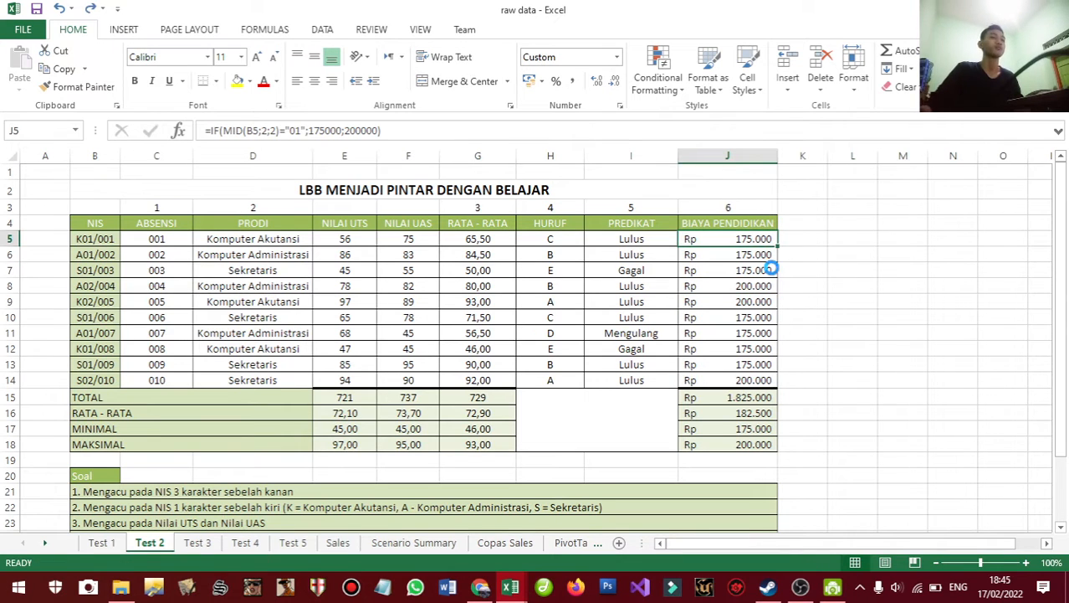
- Review the TOTAL, RATA - RATA, MINIMAL and MAKSIMAL formulas of BIAYA PENDIDIKAN in J15:J18
left_click(711, 398)
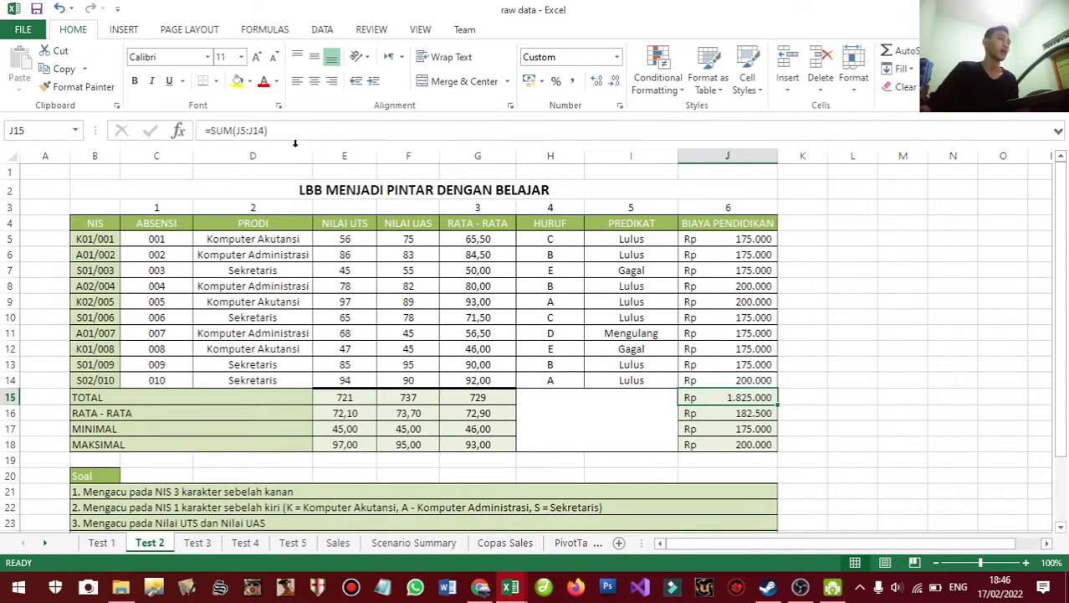
left_click(714, 412)
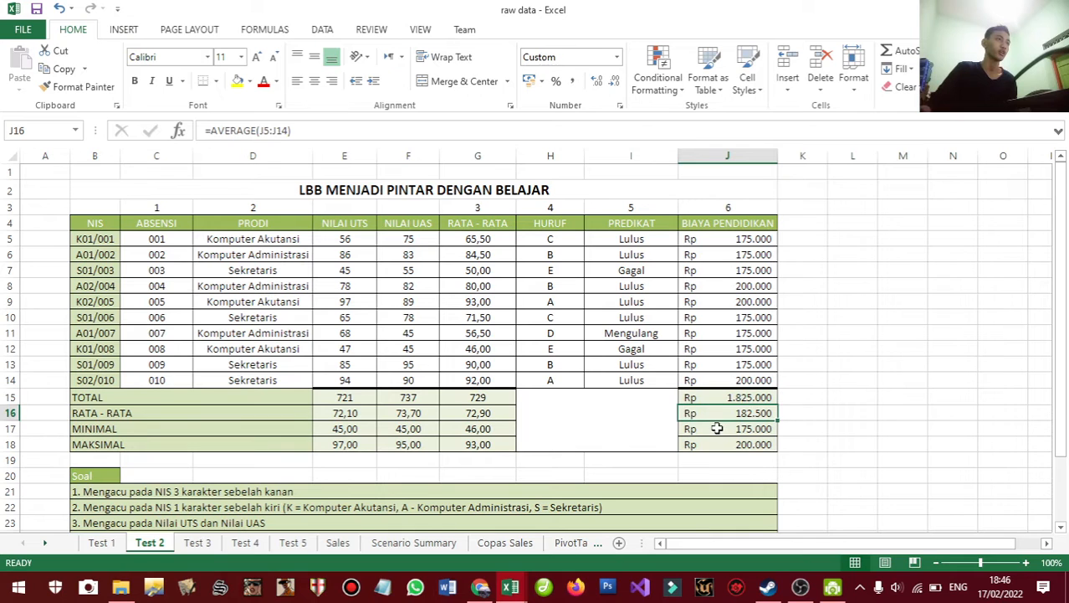
left_click(717, 428)
left_click(719, 443)
scroll(721, 442, "down", 1)
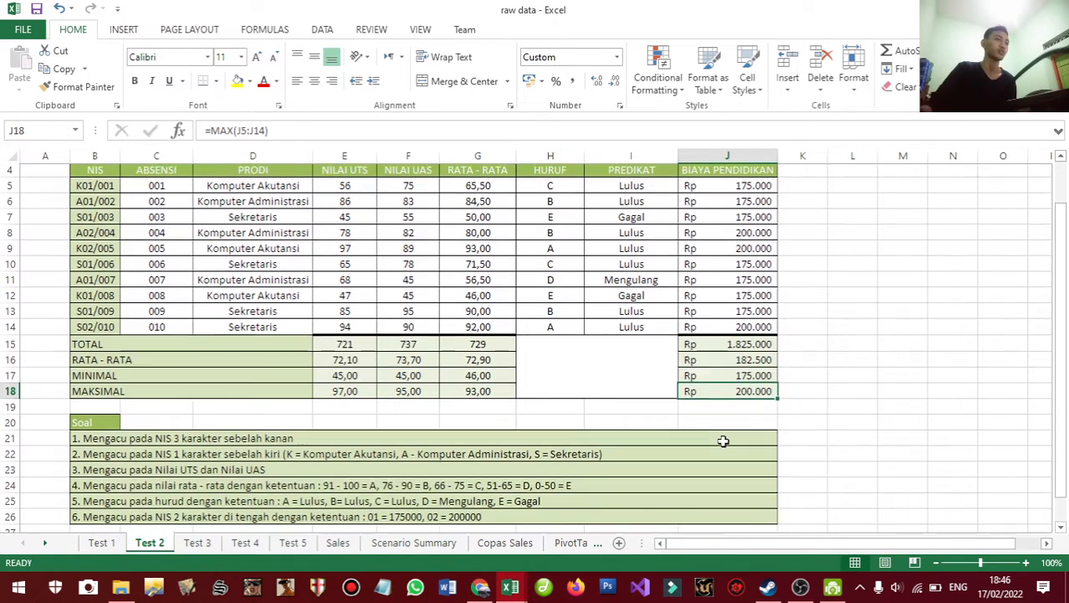
scroll(723, 440, "up", 1)
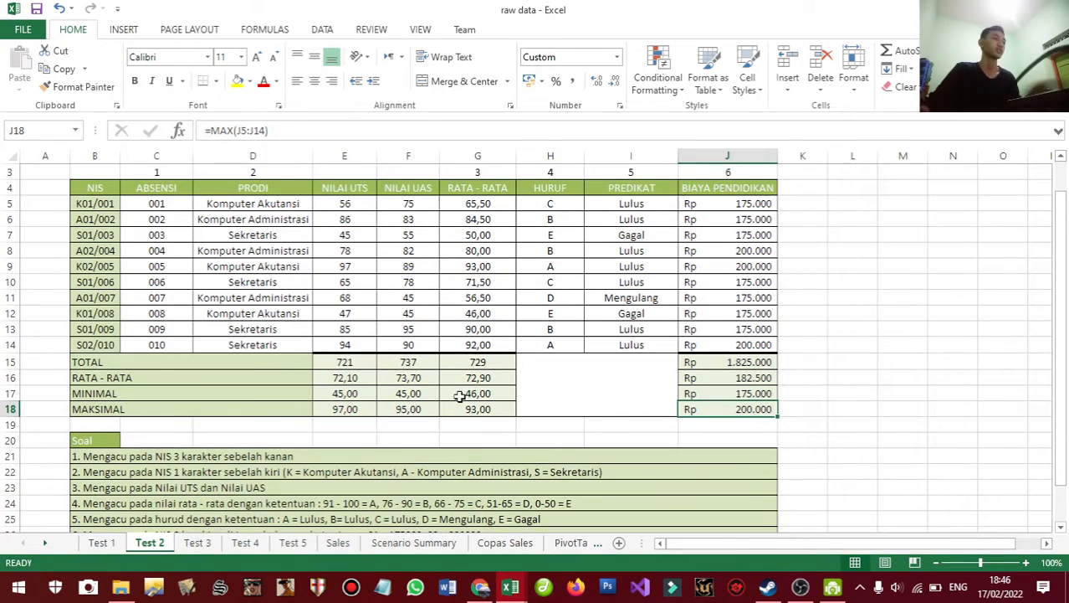
- Open the Test 3 sheet and look over the DAFTAR PENERIMAAN SEWA KAMAR table and the reference tables below it
left_click(198, 543)
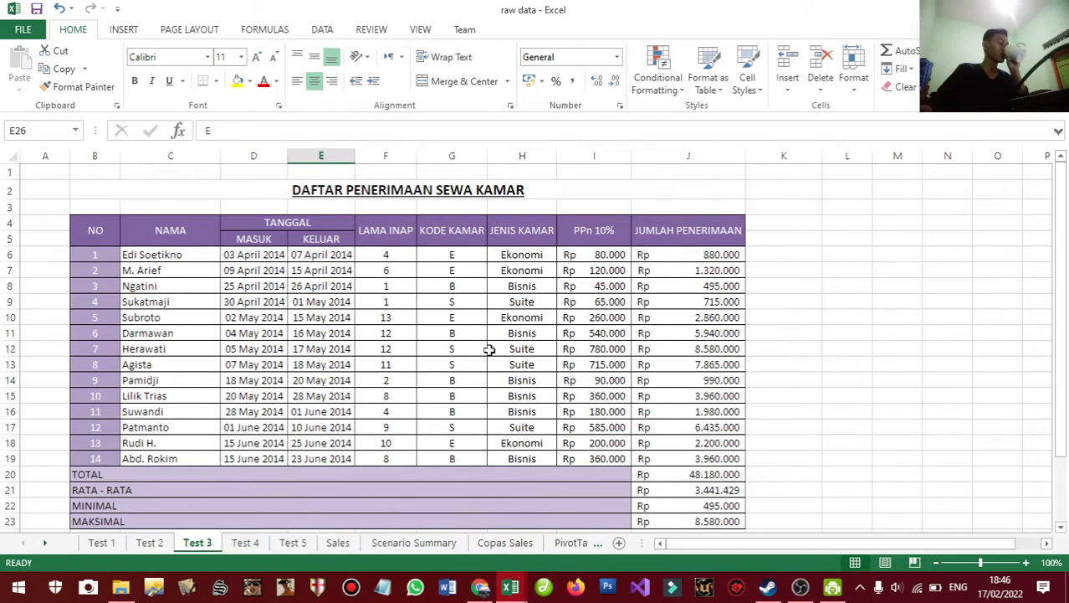
scroll(489, 349, "down", 1)
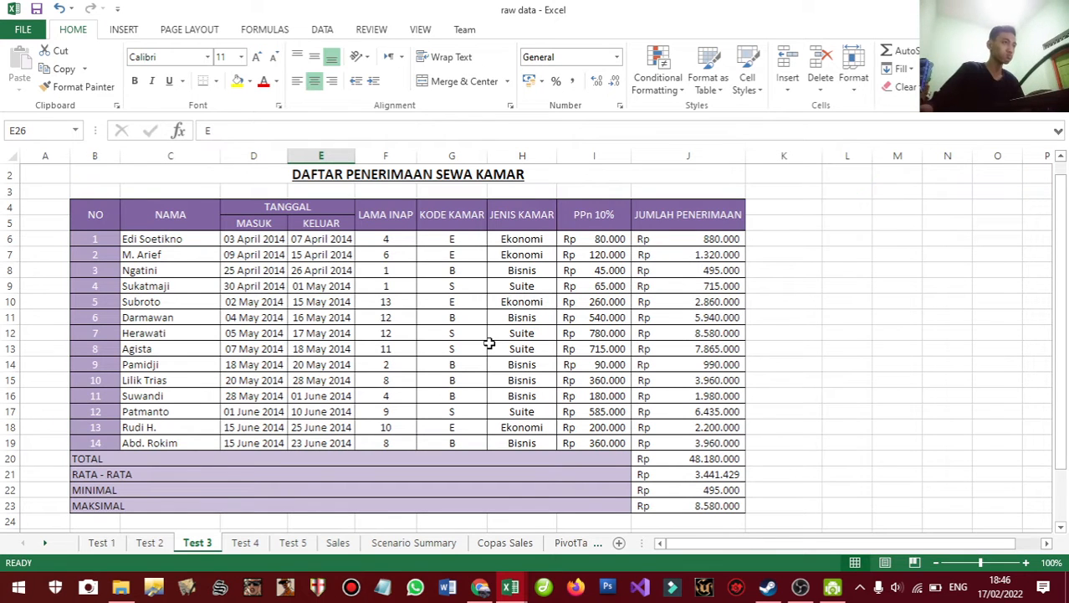
scroll(483, 317, "up", 1)
scroll(485, 318, "down", 1)
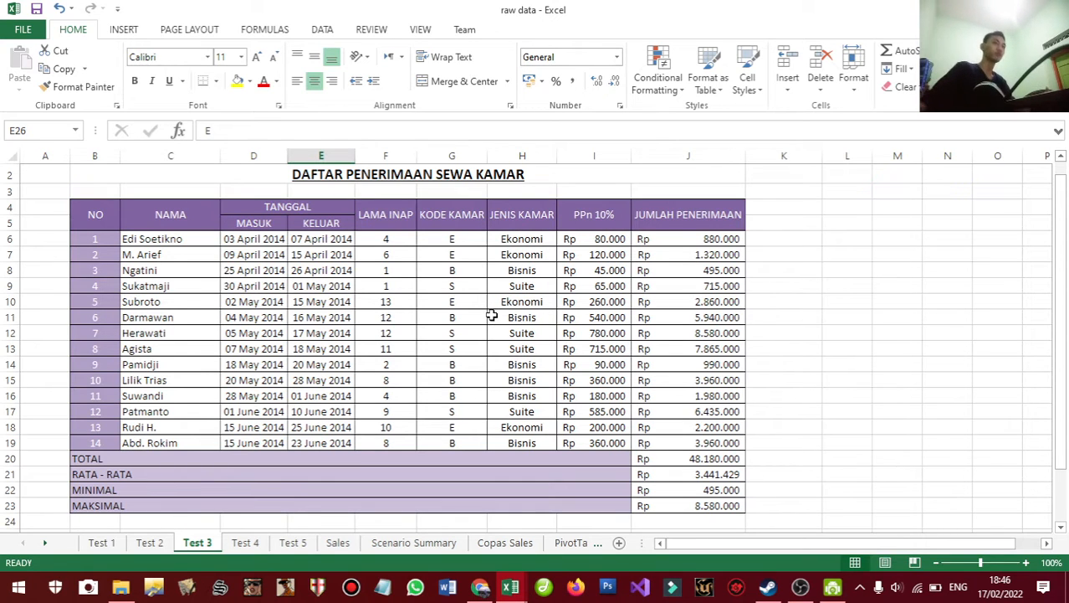
scroll(412, 343, "down", 3)
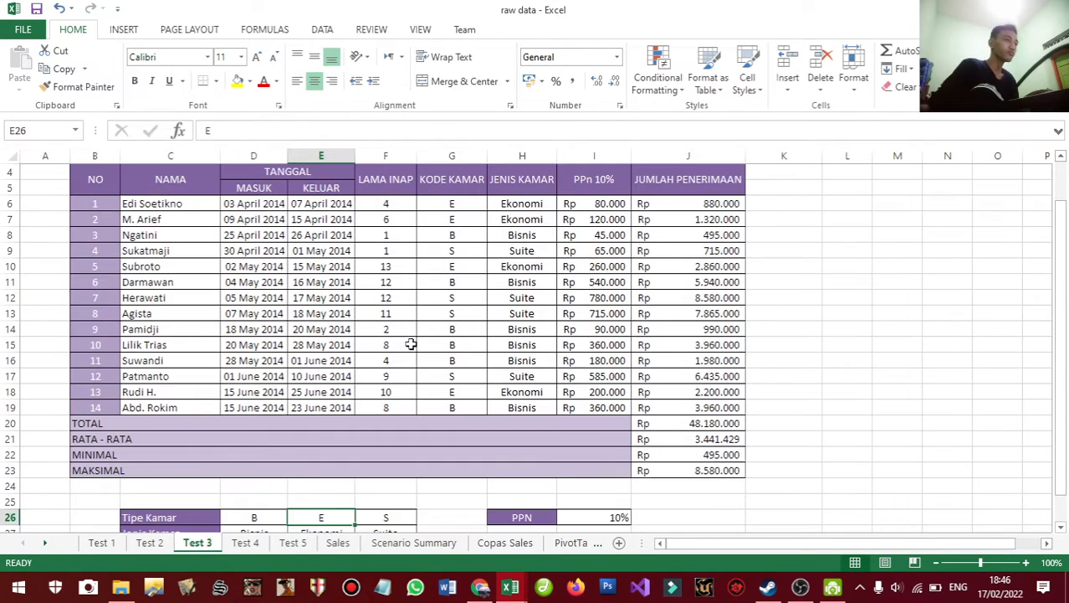
scroll(397, 377, "up", 1)
scroll(402, 422, "up", 3)
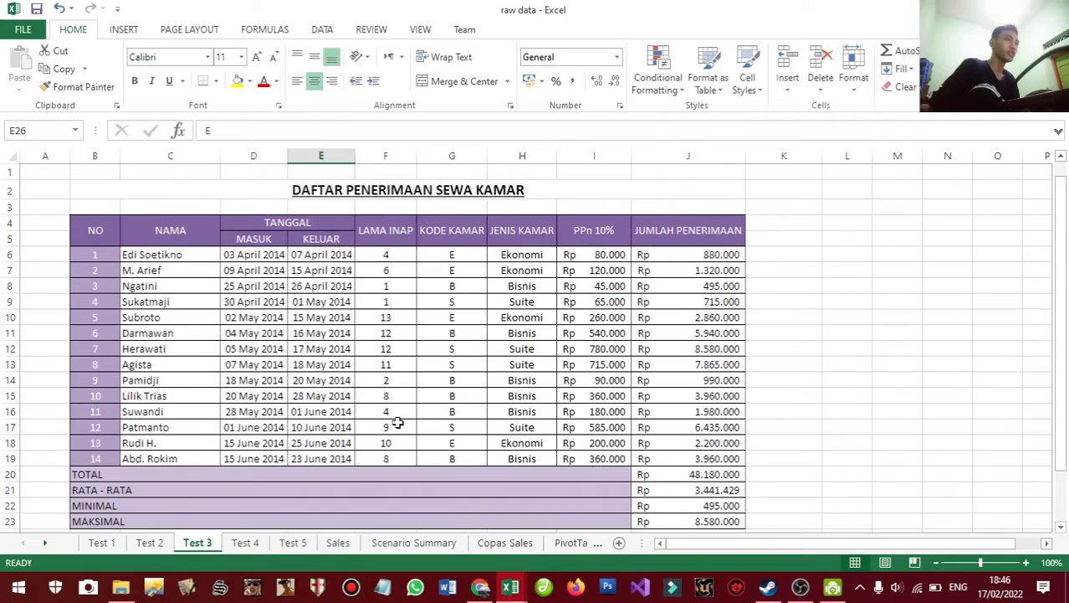
scroll(385, 424, "down", 2)
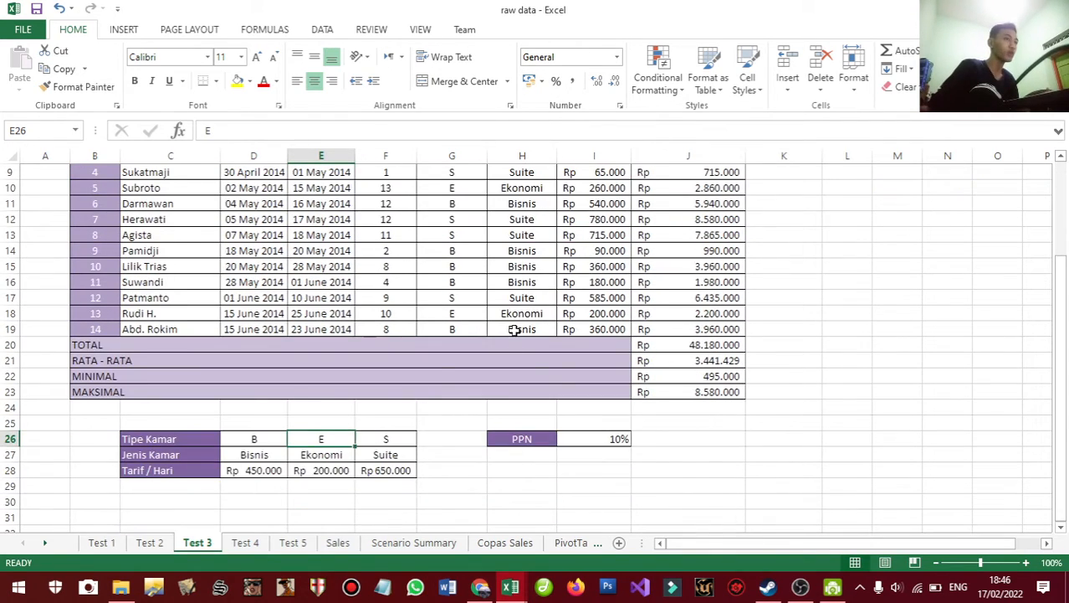
- Check the HLOOKUP formula of the PPn 10% column in I8
scroll(568, 210, "up", 1)
left_click(568, 204)
scroll(452, 253, "up", 1)
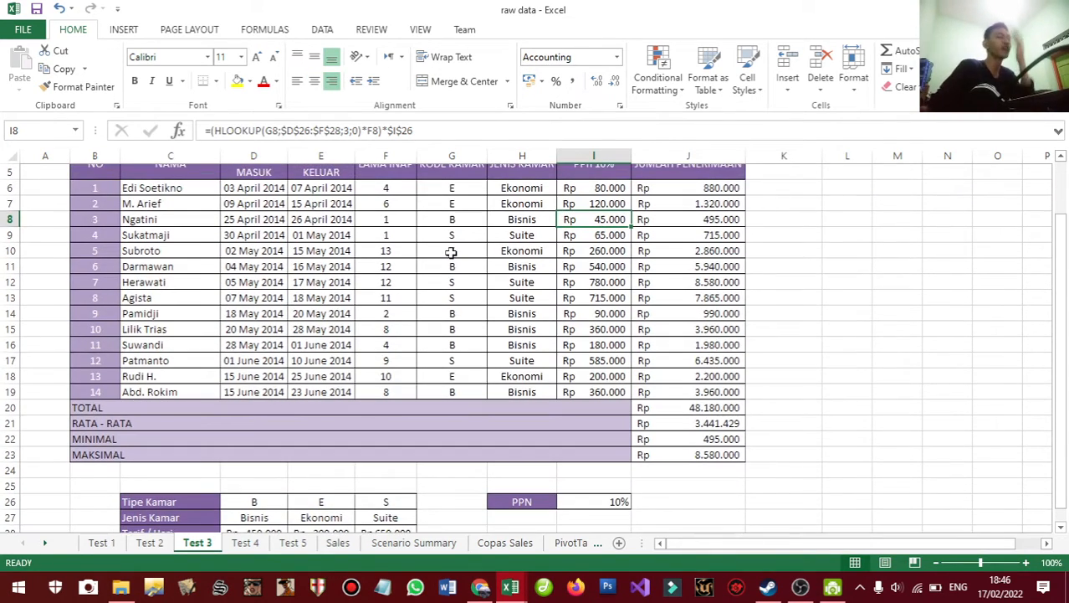
- Review the room type, name and daily rate table D26:F28 and the PPN rate alongside the main table's columns
scroll(400, 283, "down", 2)
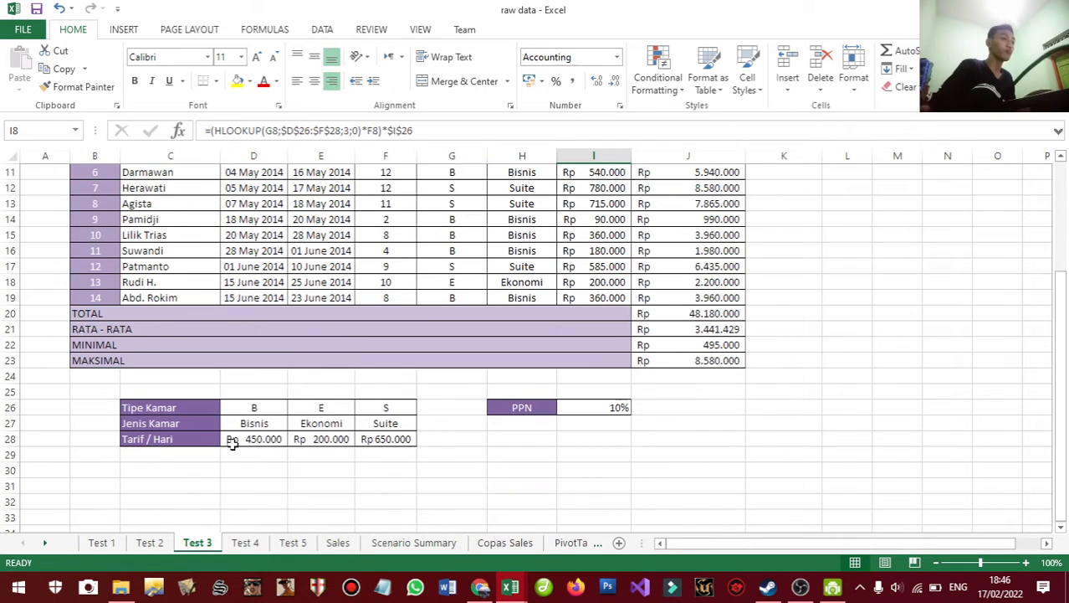
left_click_drag(249, 409, 383, 437)
left_click_drag(250, 423, 473, 482)
left_click(506, 471)
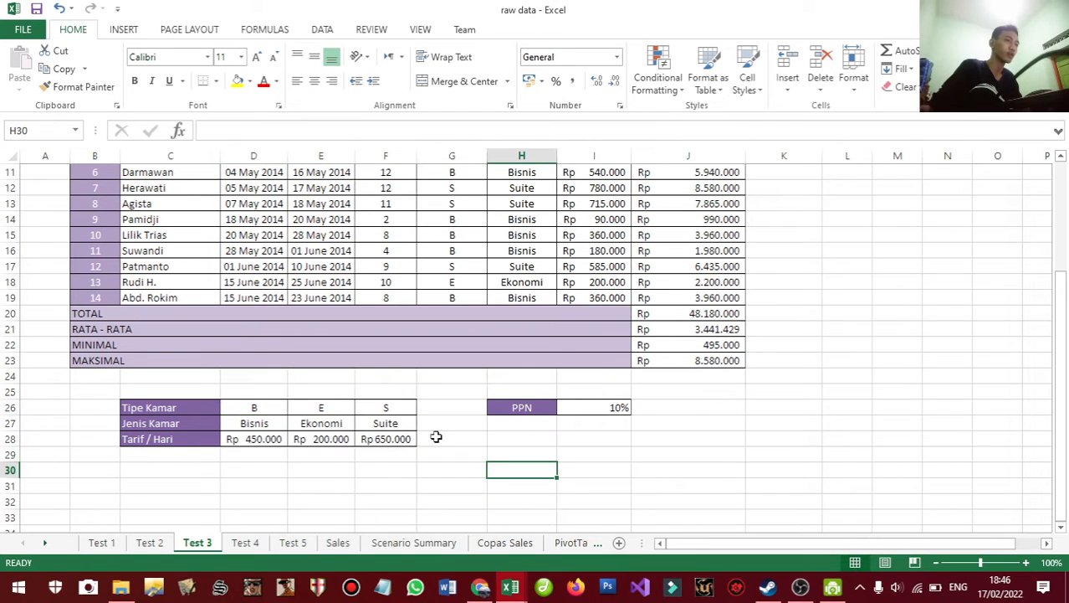
scroll(251, 413, "up", 2)
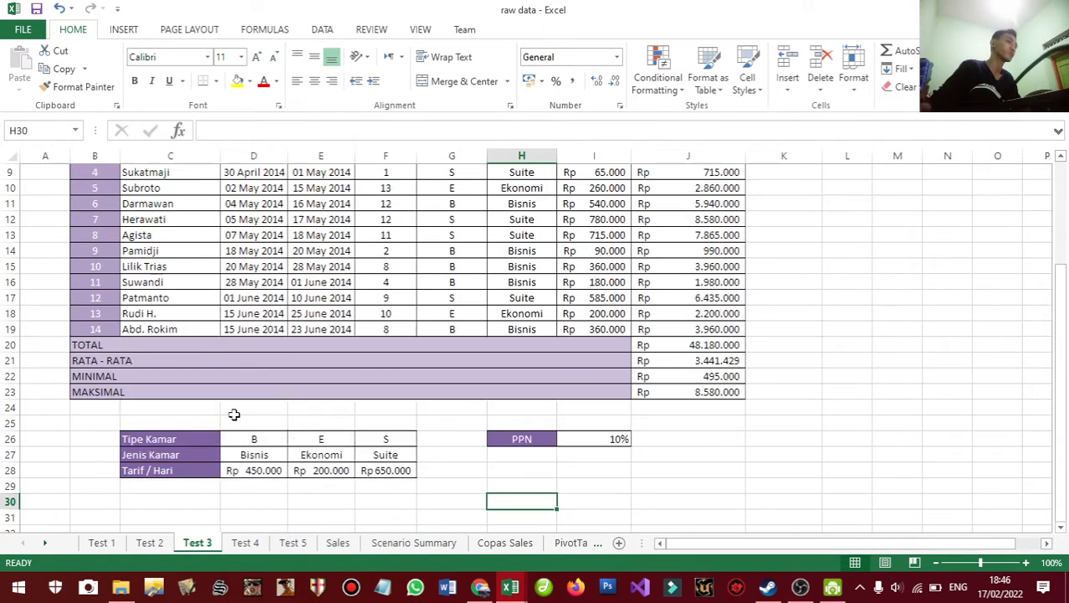
left_click_drag(256, 471, 381, 498)
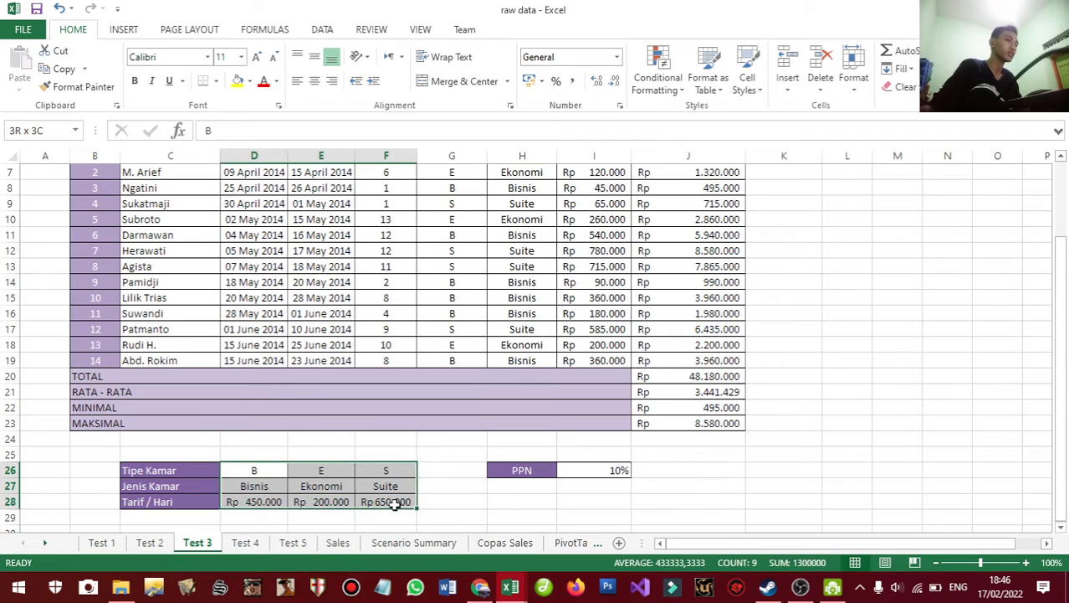
left_click(441, 501)
scroll(484, 353, "up", 2)
scroll(509, 270, "down", 1)
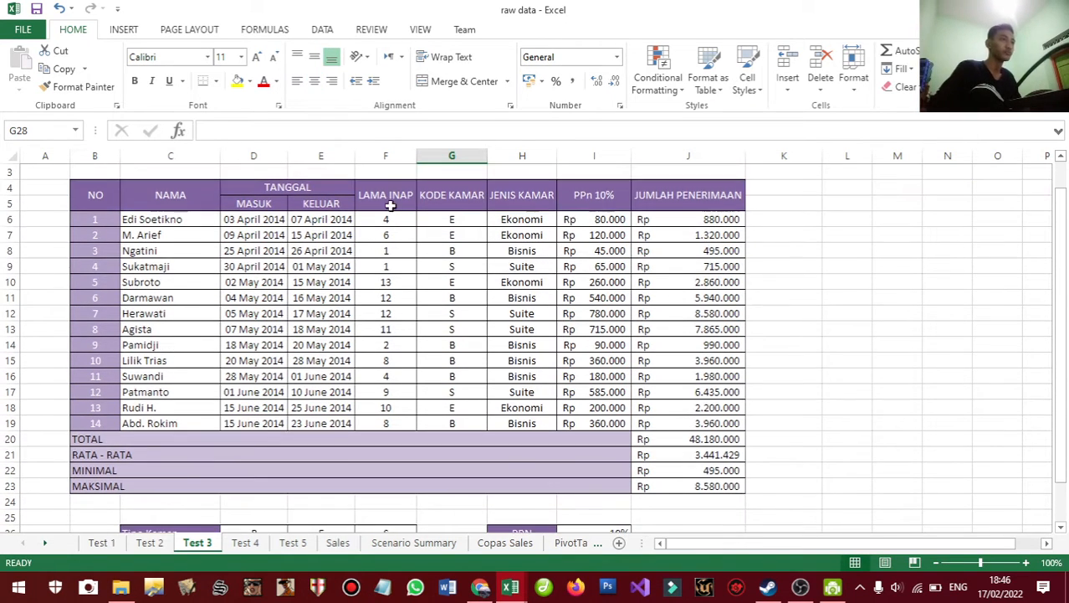
scroll(565, 450, "down", 1)
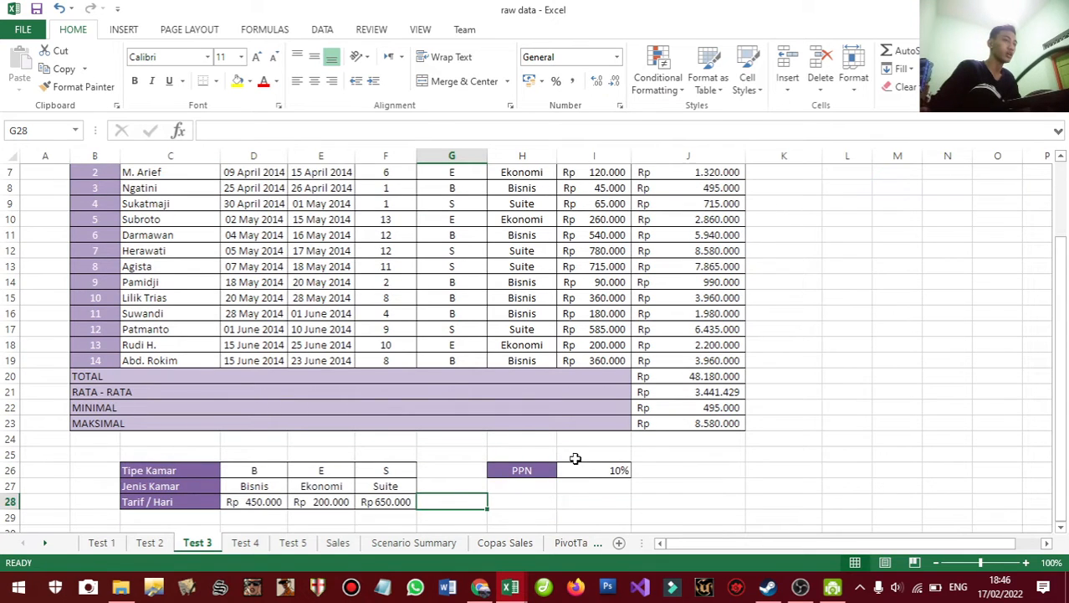
scroll(565, 451, "up", 2)
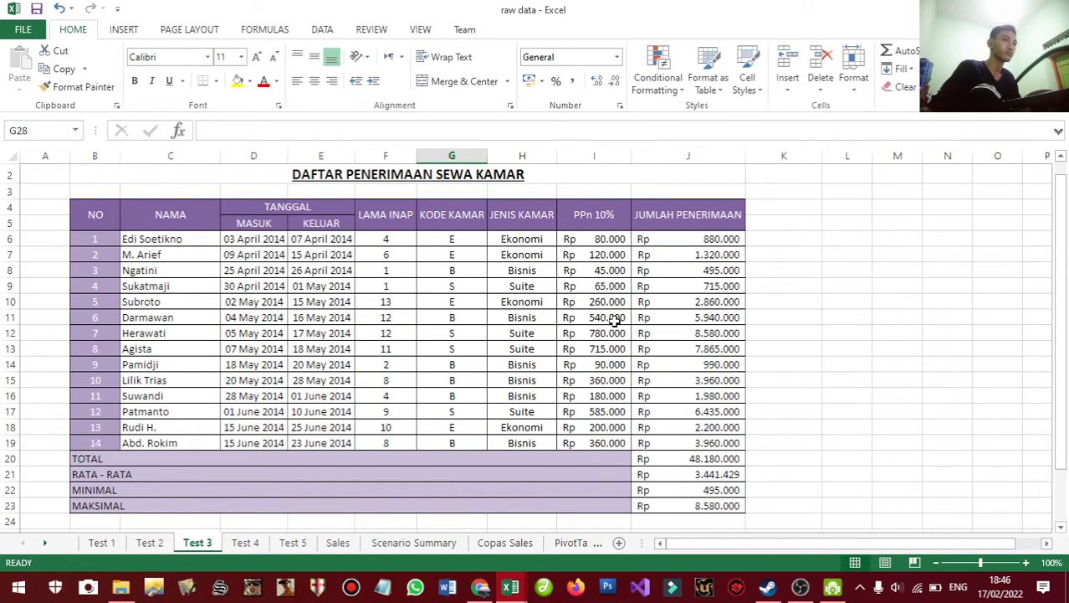
- Check the LAMA INAP formula in F6 and clear the column's contents in F6:F19
left_click(392, 240)
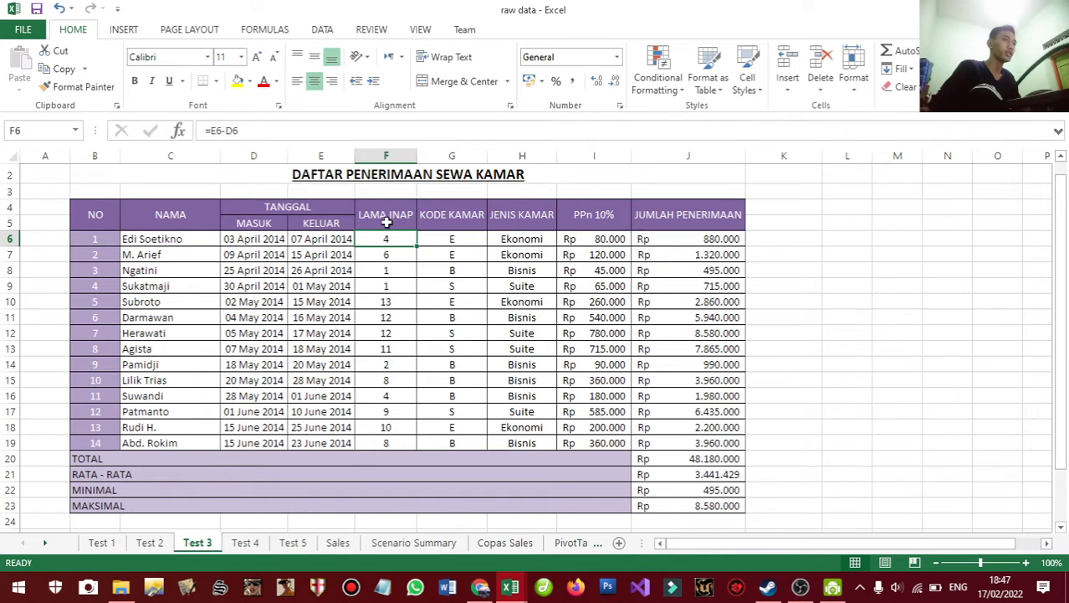
left_click_drag(383, 239, 377, 442)
key("Delete")
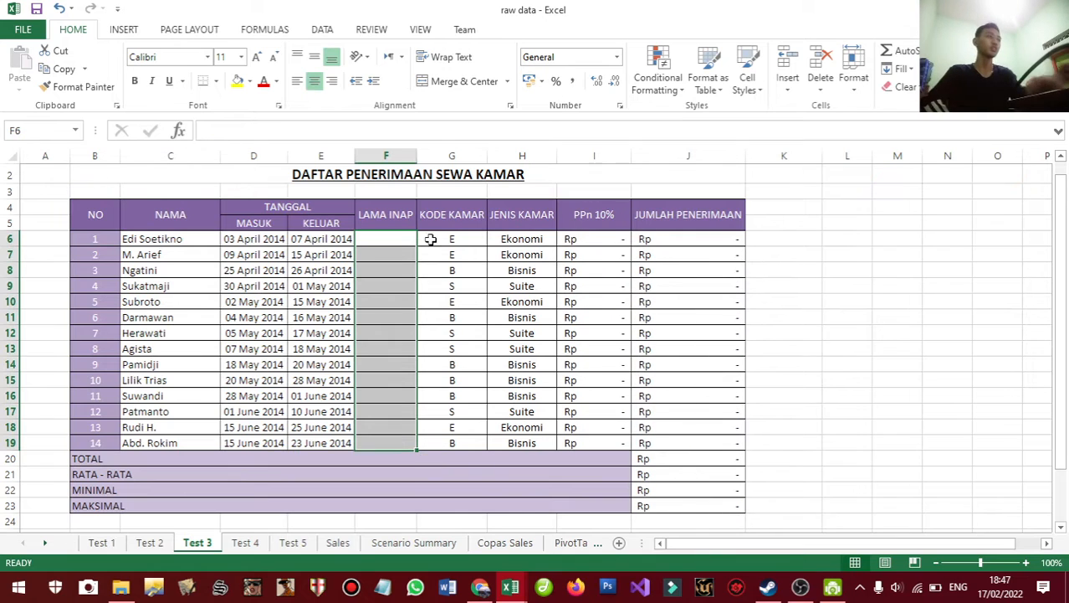
- Calculate LAMA INAP in F6 with the formula =E6-D6 and fill it down through F19
left_click(401, 238)
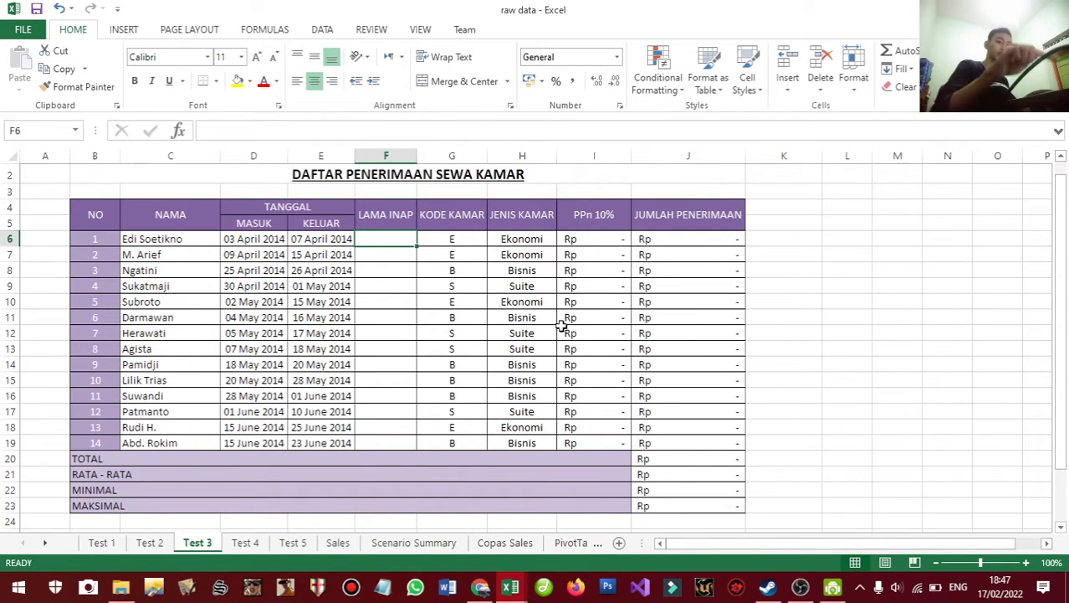
type("=")
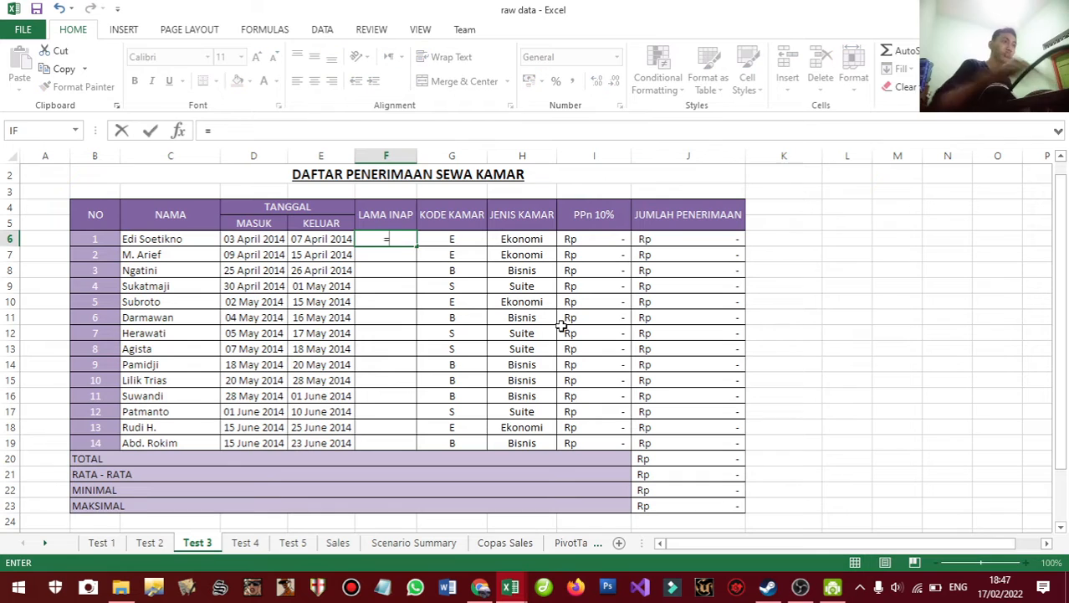
left_click(324, 240)
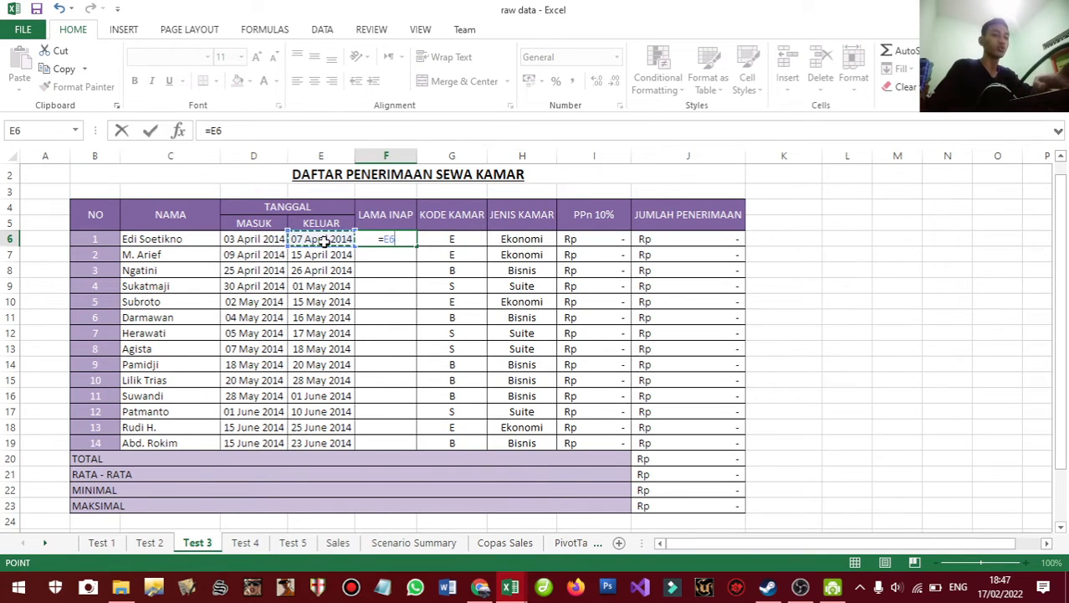
type("-")
left_click(259, 239)
key("Return")
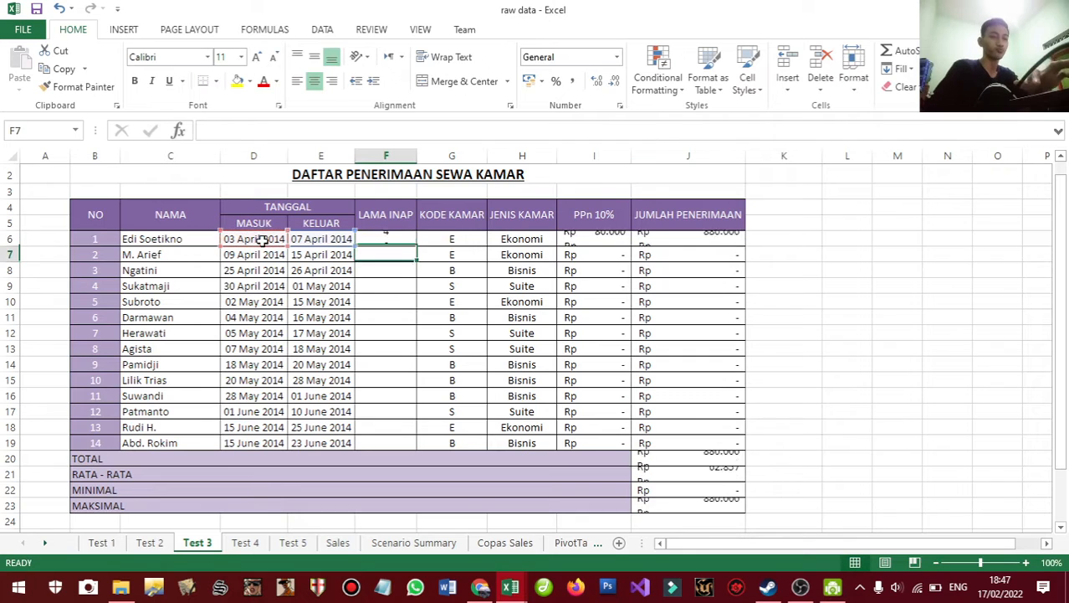
left_click(390, 241)
left_click_drag(416, 246, 409, 445)
left_click(838, 315)
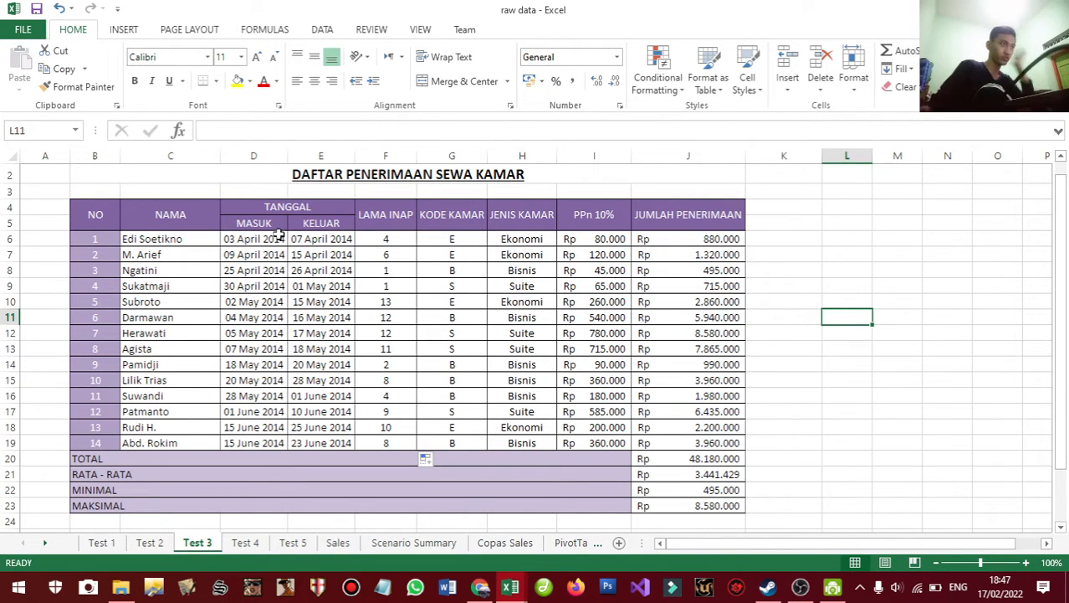
- Review the KELUAR date and LAMA INAP formula of row 6 and the KODE KAMAR codes in G6:G19
left_click(327, 243)
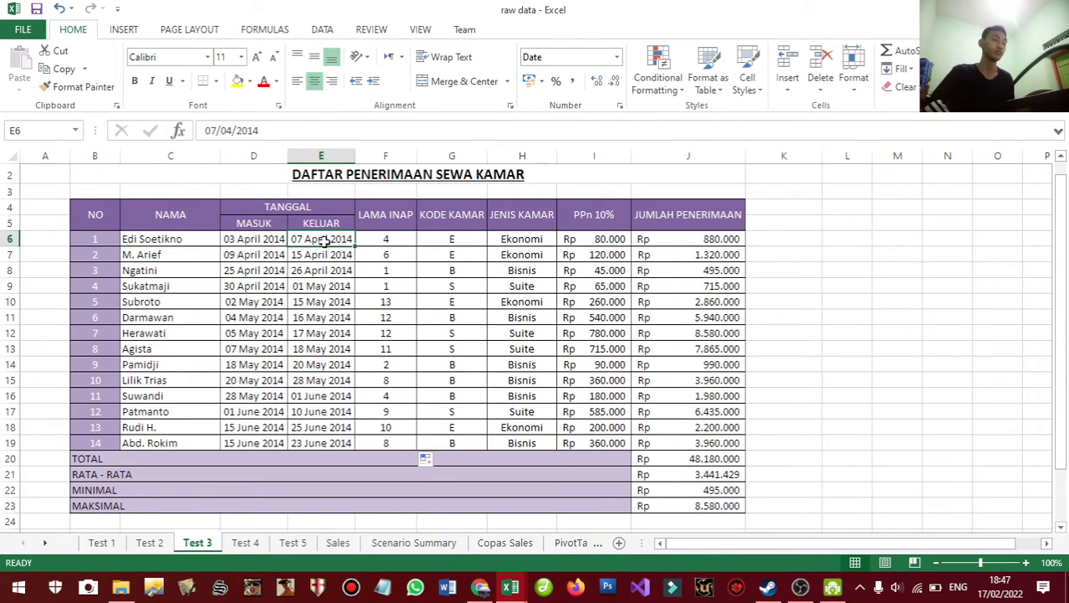
left_click(404, 241)
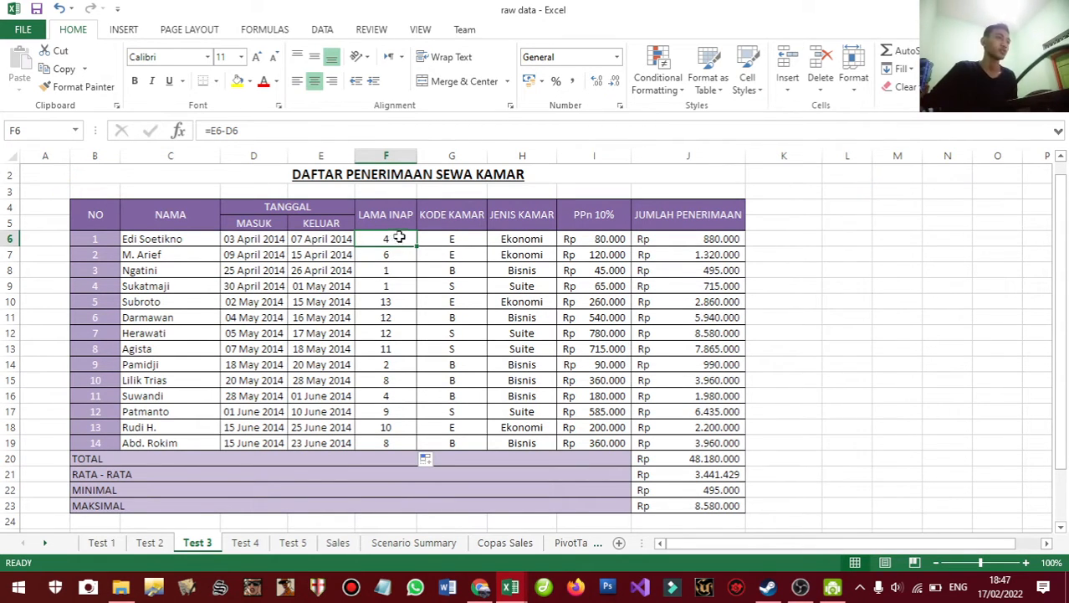
left_click(456, 241)
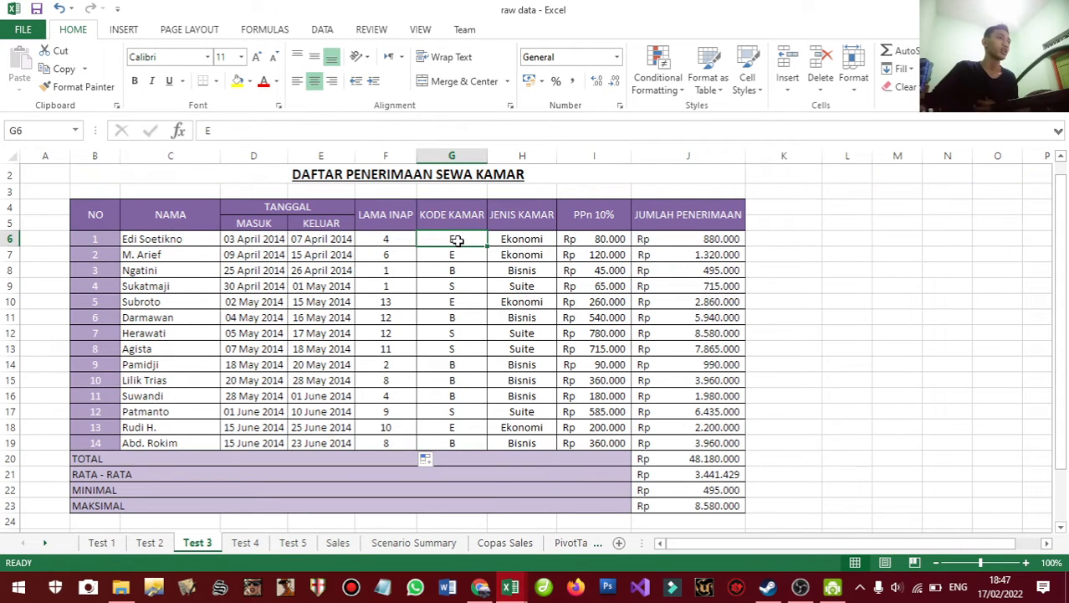
left_click_drag(456, 241, 454, 442)
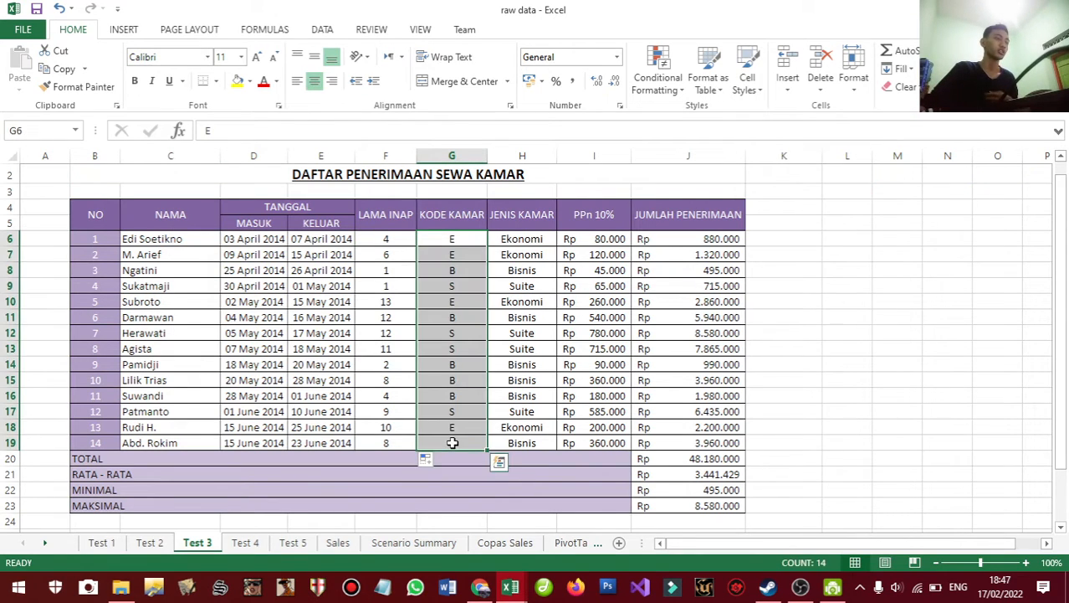
left_click(452, 238)
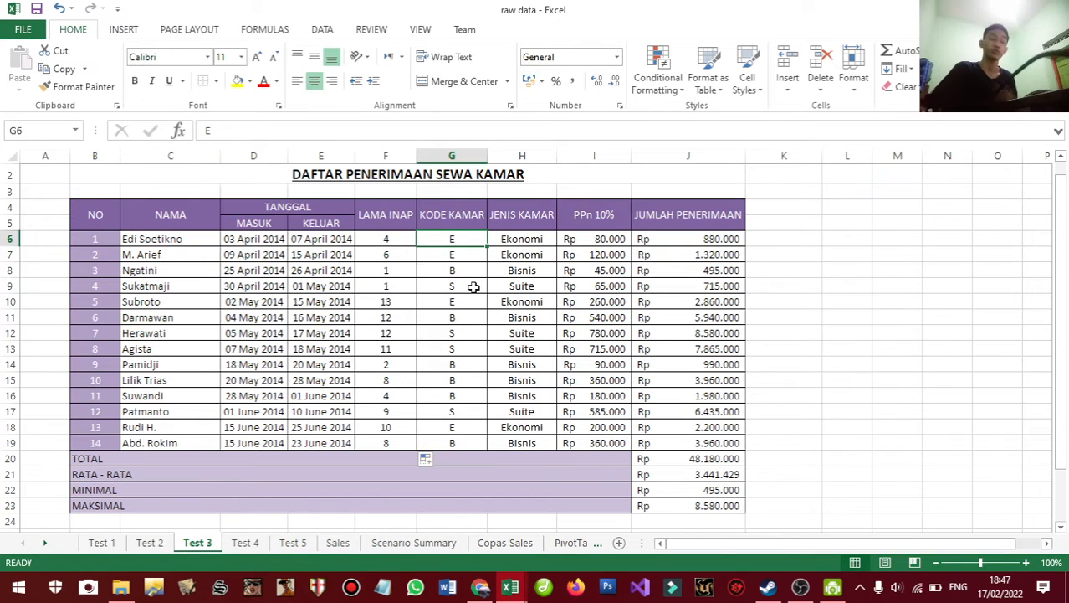
- Examine the HLOOKUP formula of JENIS KAMAR in H6, tracing its lookup value G6 and its table array $D$26:$F$28
left_click(507, 241)
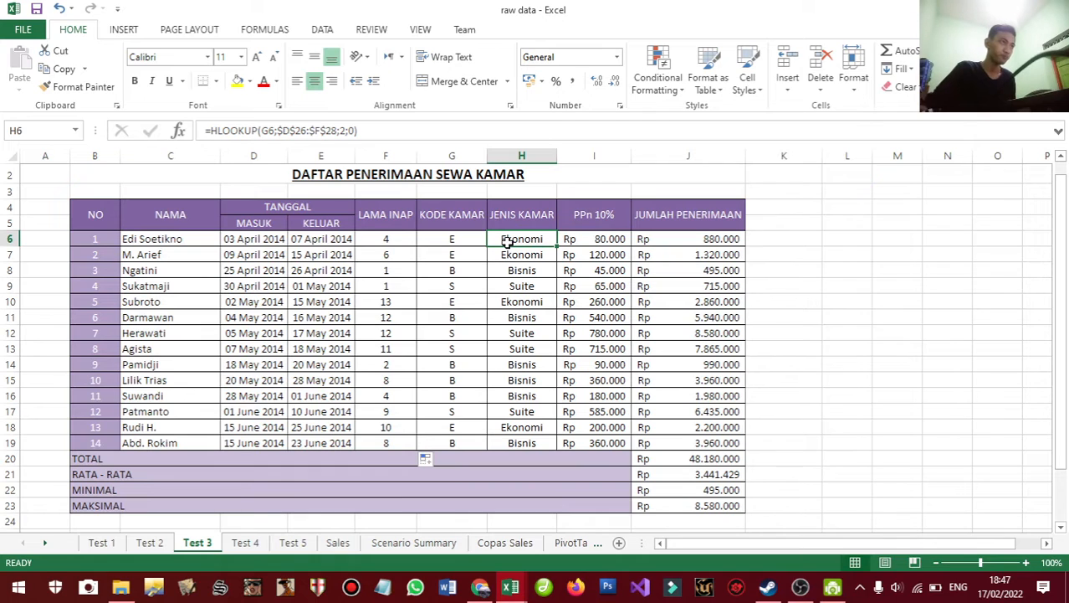
left_click(217, 131)
left_click_drag(262, 131, 277, 132)
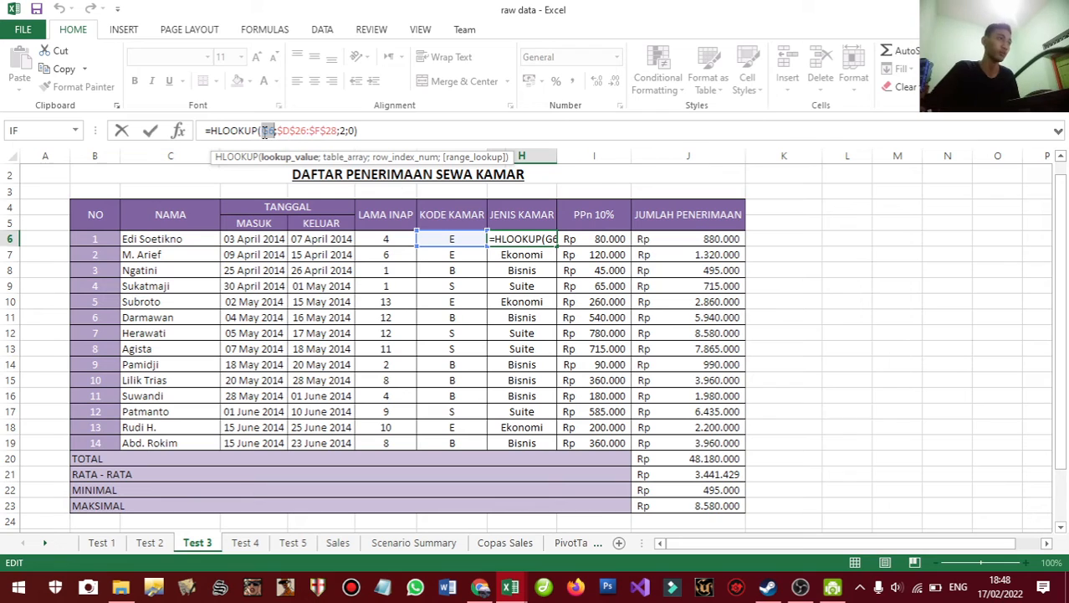
left_click(441, 236)
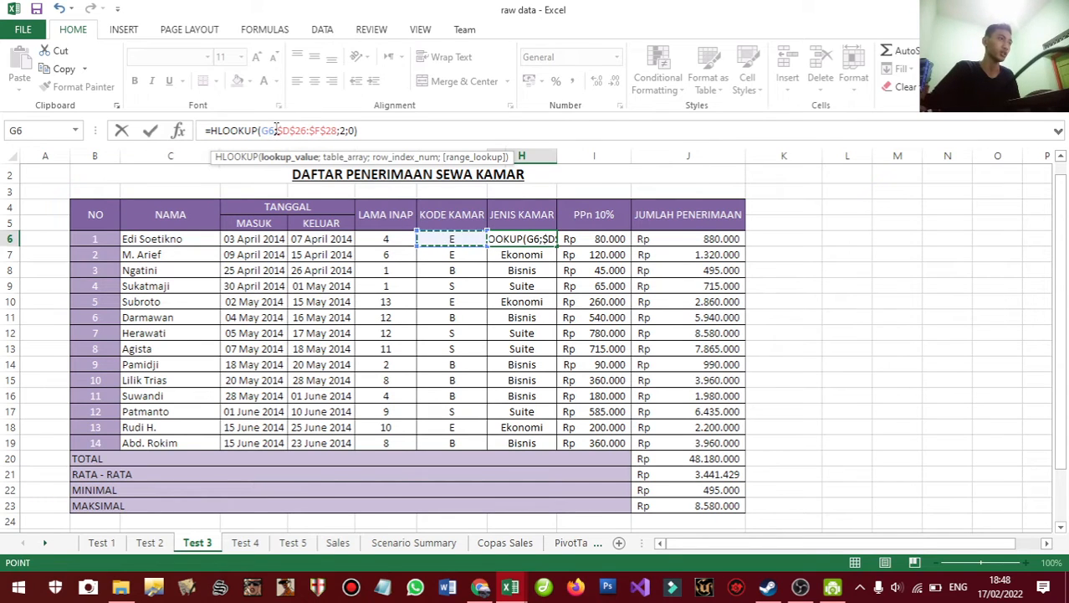
left_click(281, 131)
left_click_drag(281, 134, 336, 137)
scroll(385, 310, "down", 3)
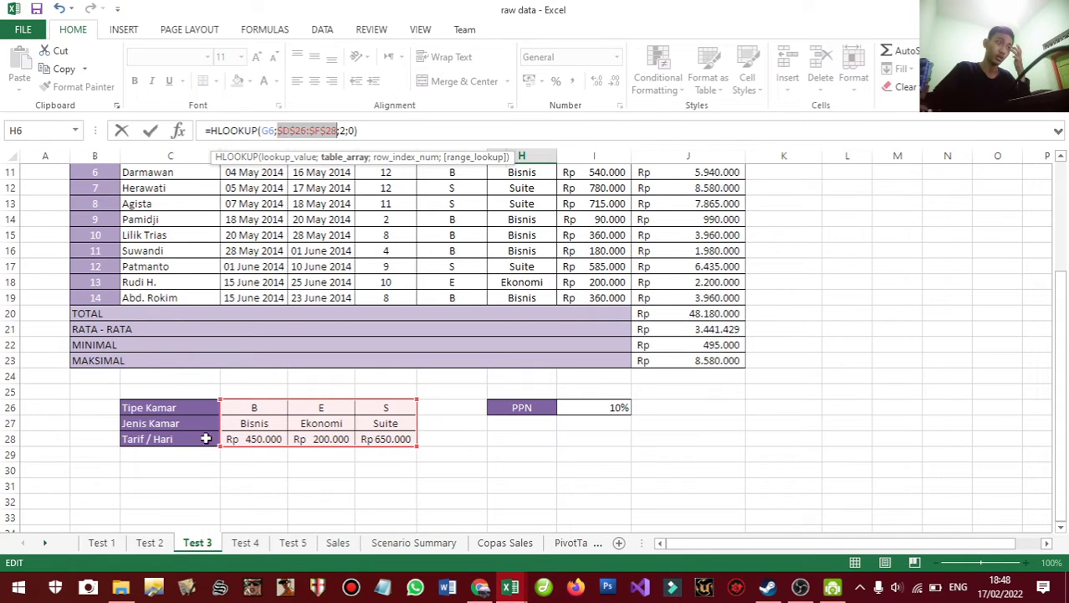
scroll(330, 377, "up", 3)
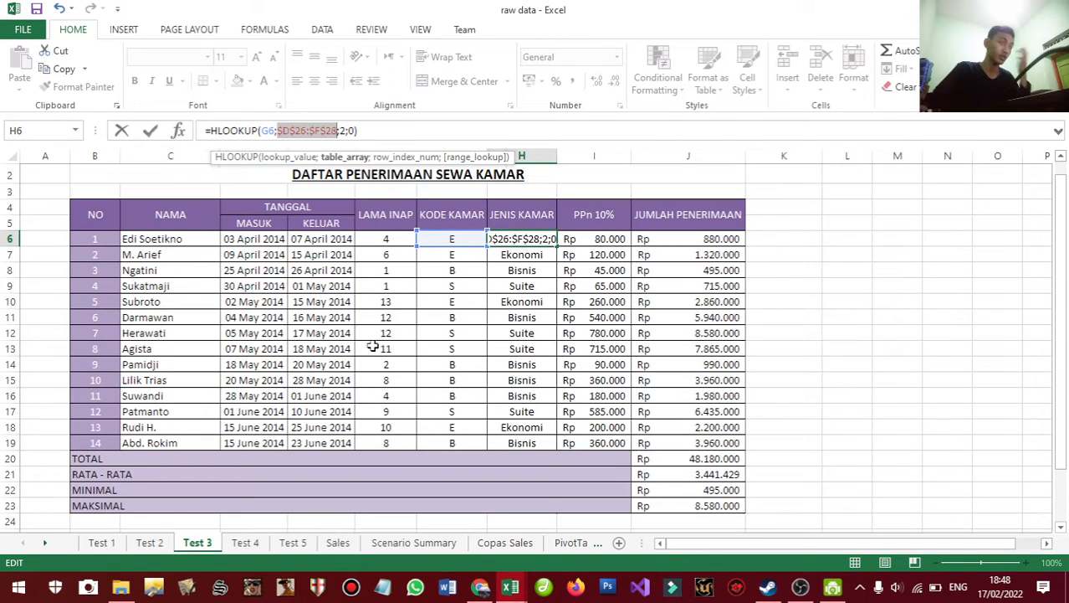
- Replace the table array in H6's HLOOKUP formula with the room type table as the absolute range $D$26:$F$28
key("Delete")
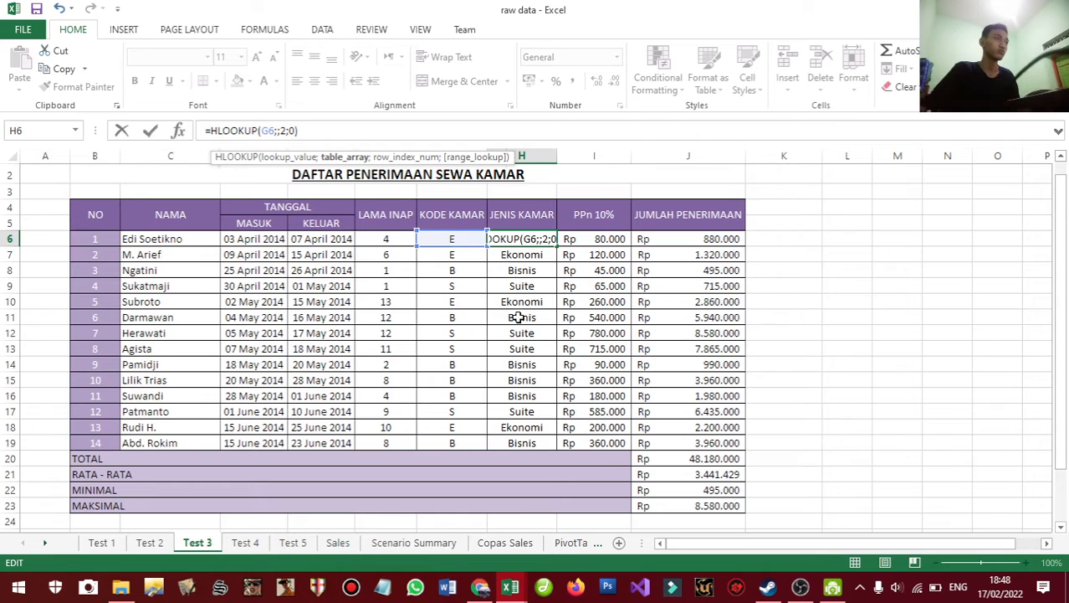
scroll(456, 278, "down", 2)
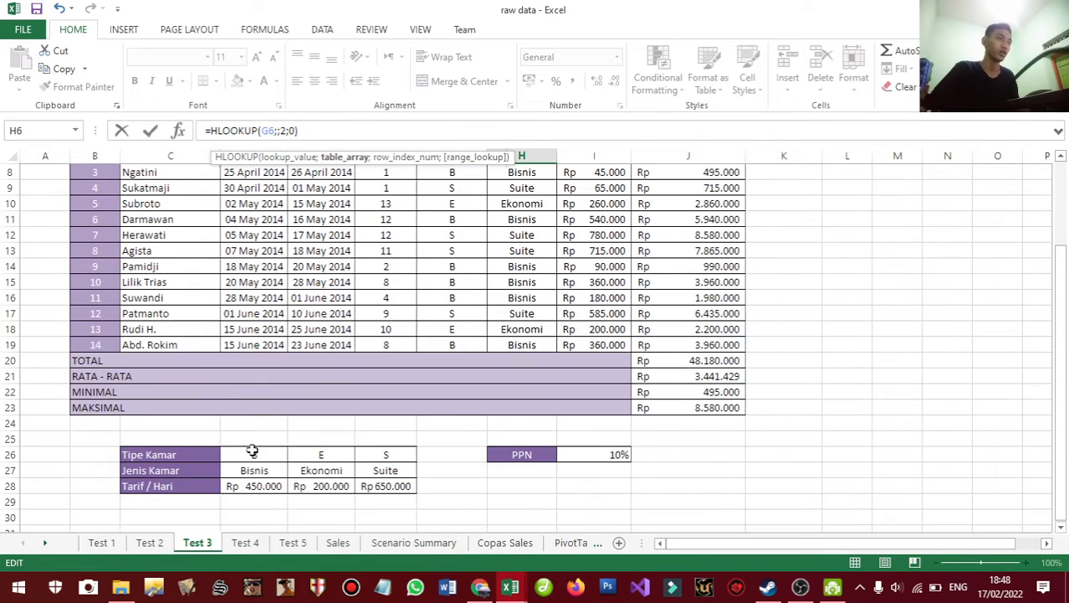
left_click_drag(251, 455, 394, 487)
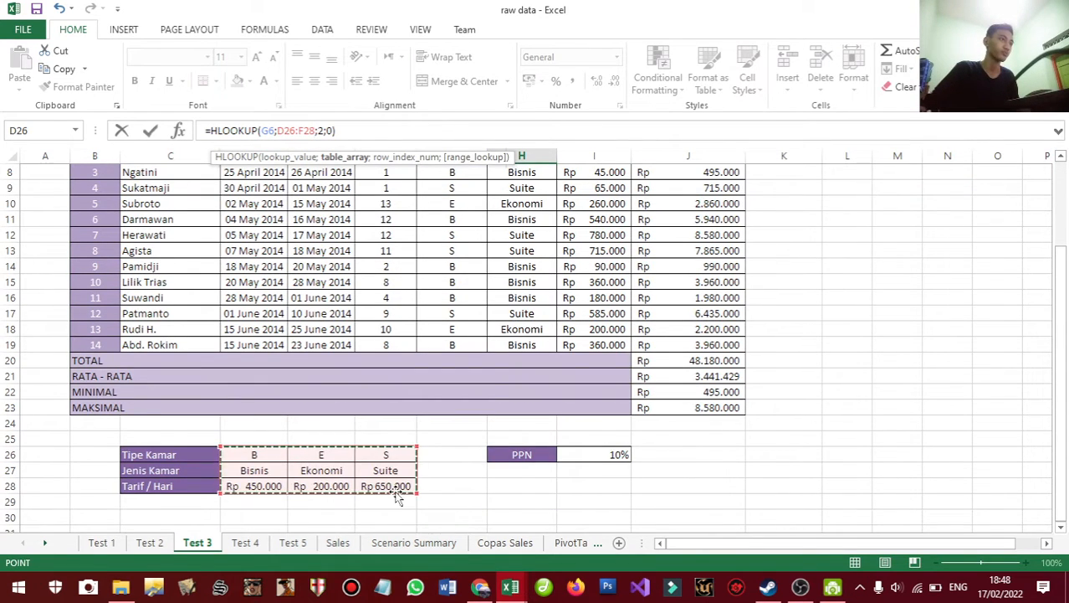
scroll(432, 333, "up", 3)
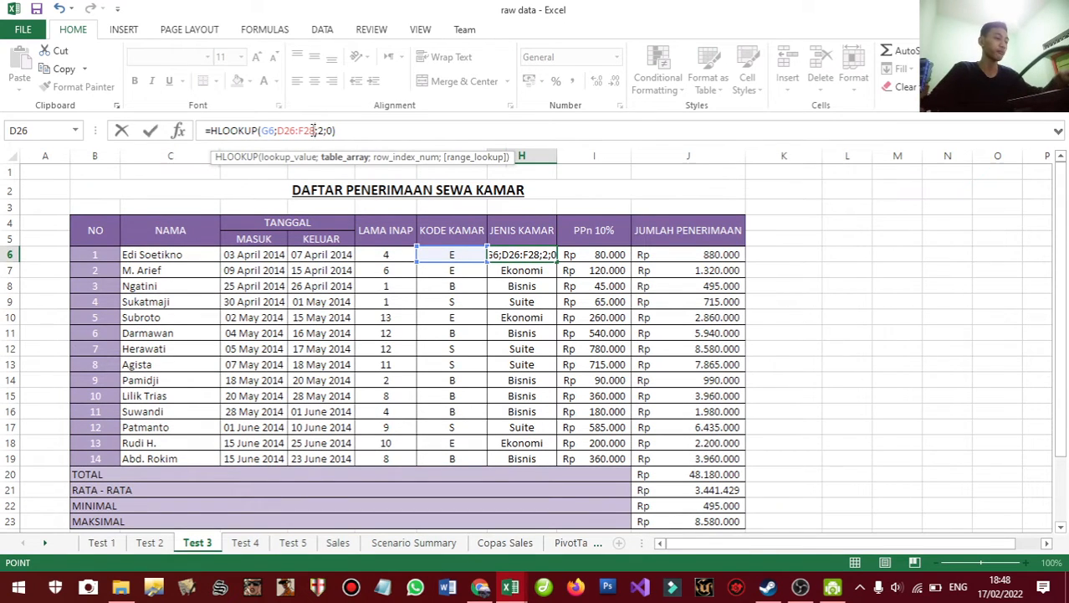
key("F4")
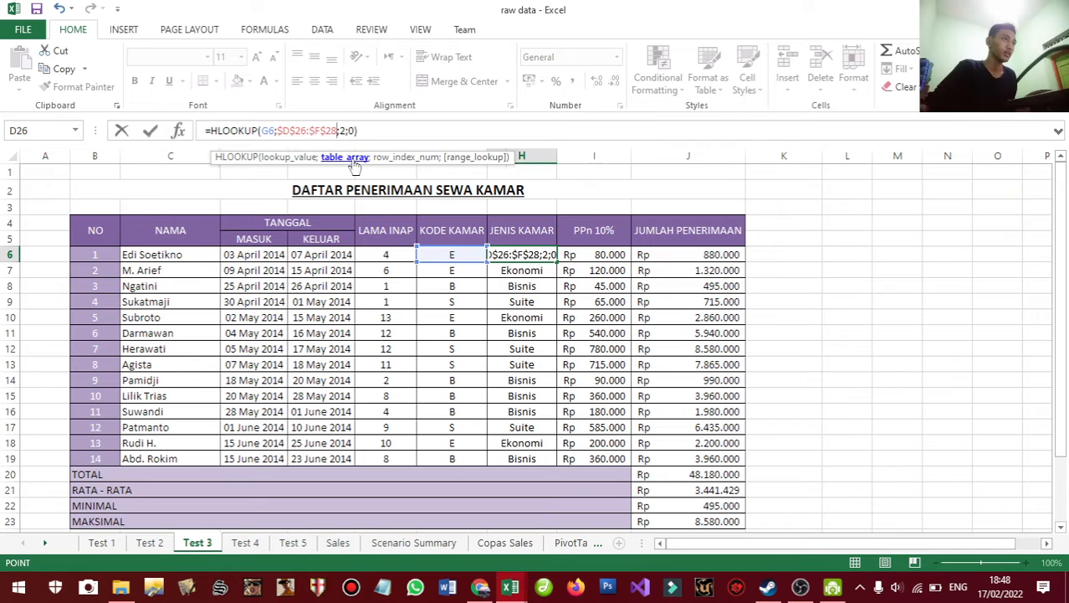
scroll(291, 411, "down", 3)
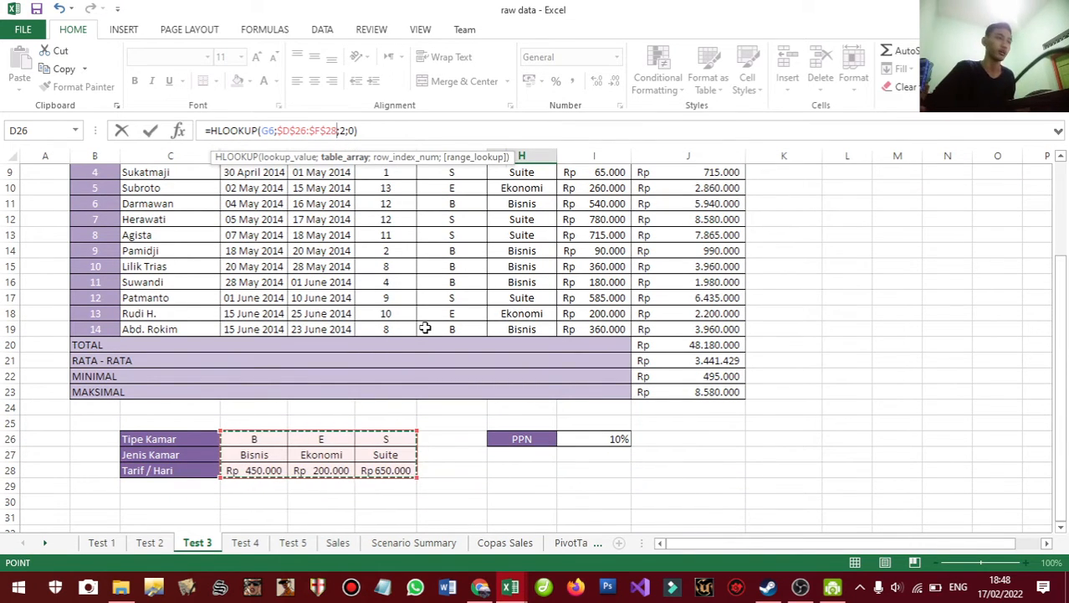
scroll(425, 328, "up", 2)
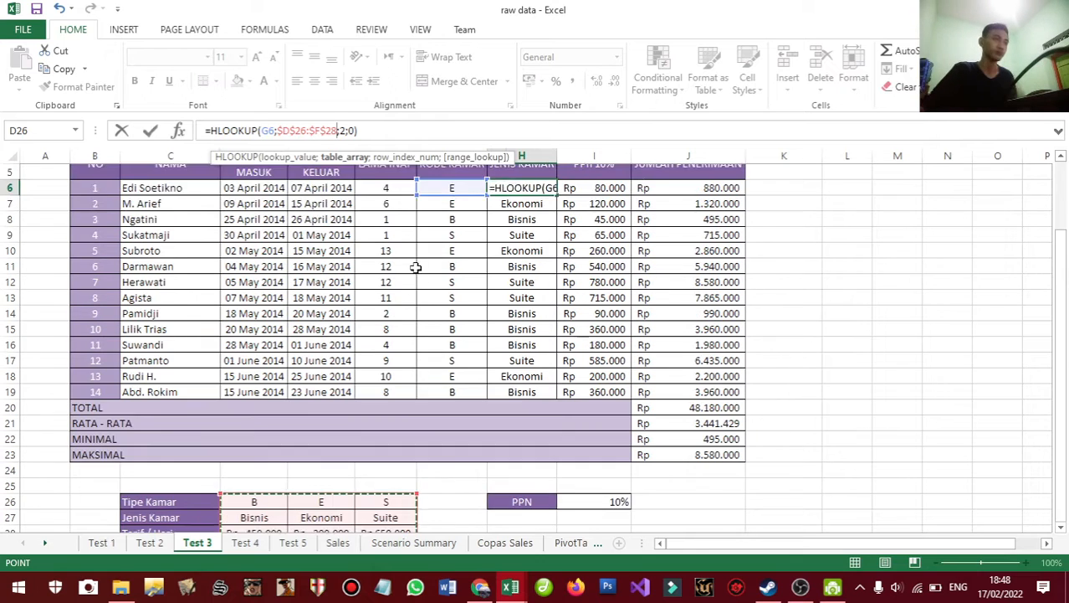
- Set the row index number in H6's HLOOKUP formula to 2 and commit =HLOOKUP(G6;$D$26:$F$28;2;0)
left_click(344, 132)
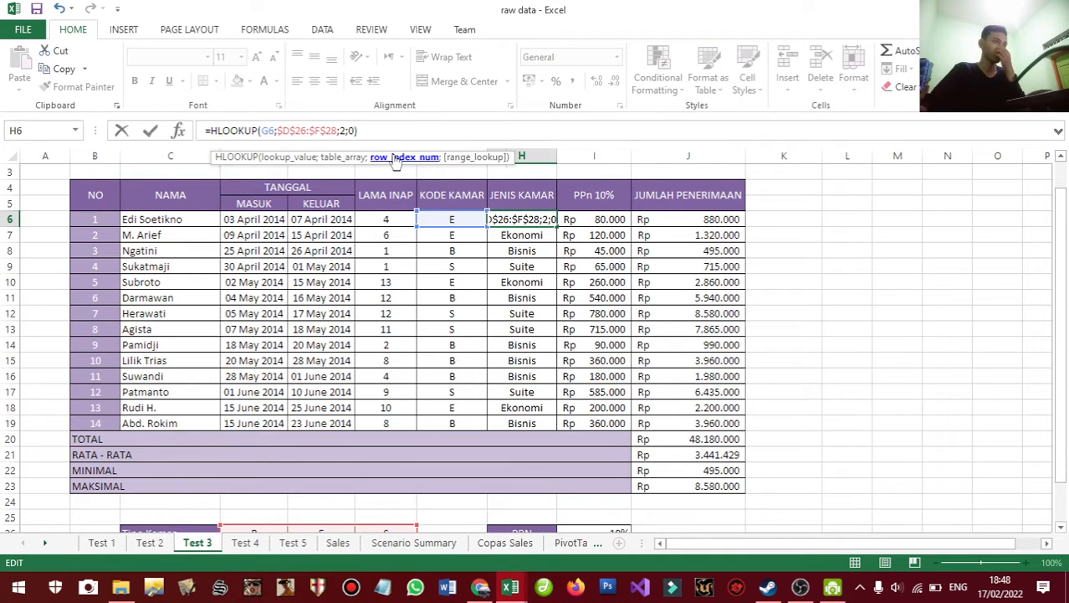
scroll(453, 282, "down", 2)
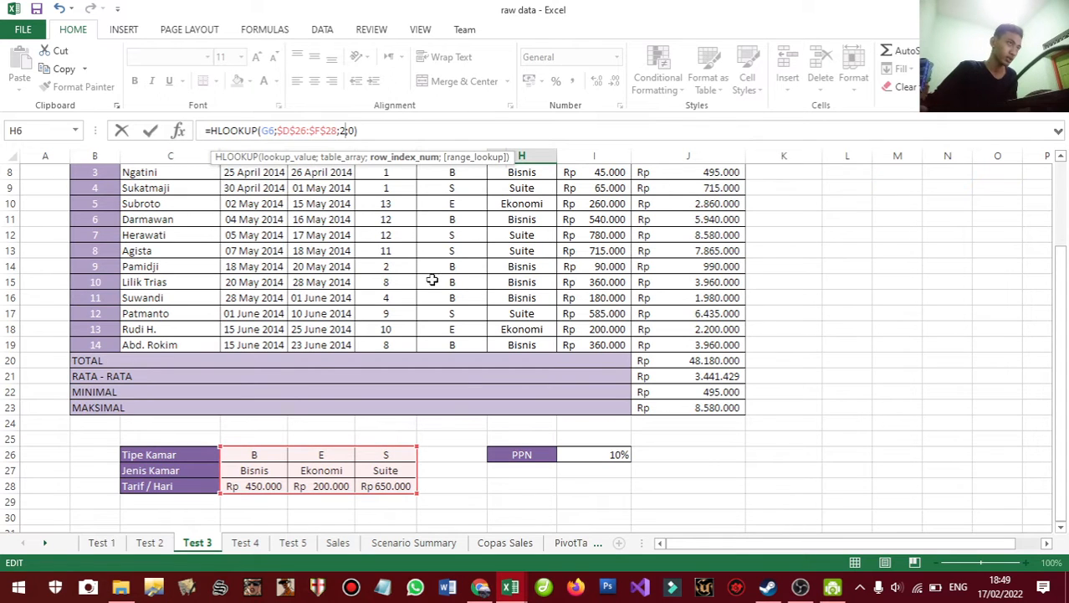
scroll(502, 297, "up", 2)
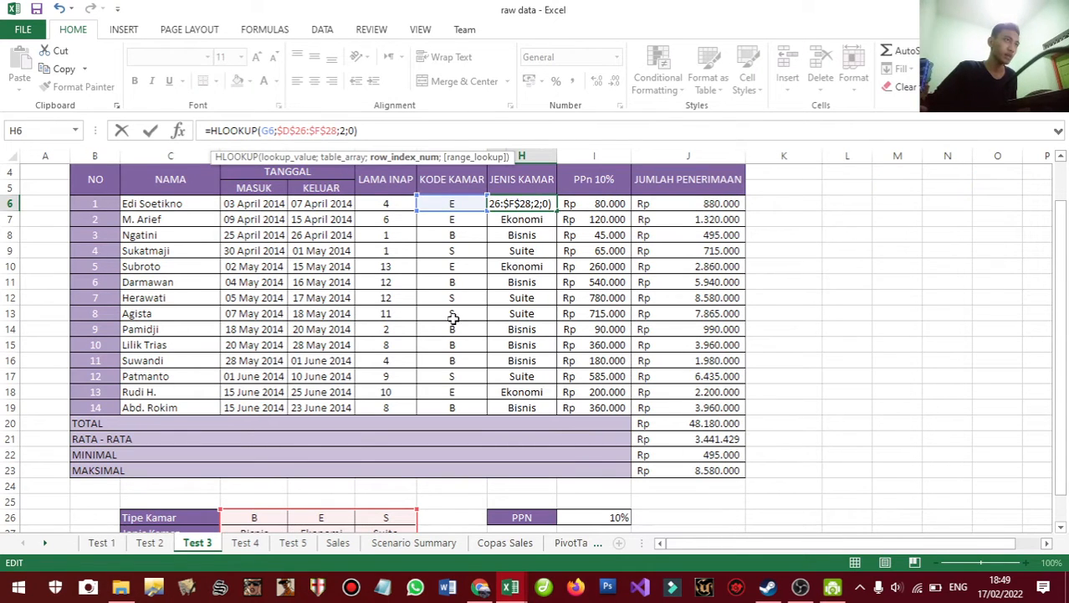
scroll(206, 490, "down", 1)
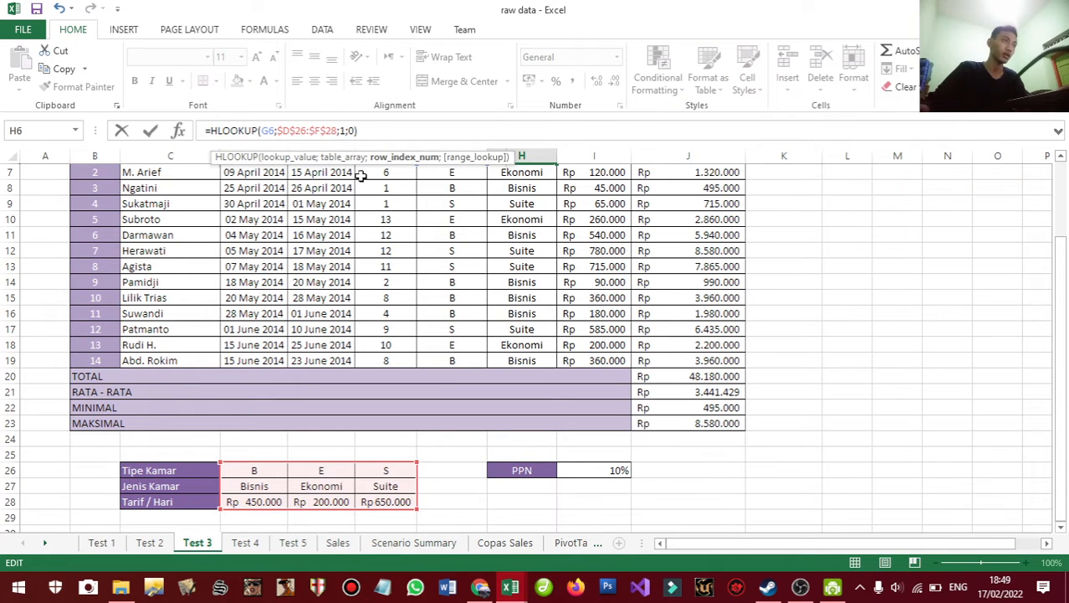
scroll(363, 356, "up", 1)
scroll(347, 309, "down", 1)
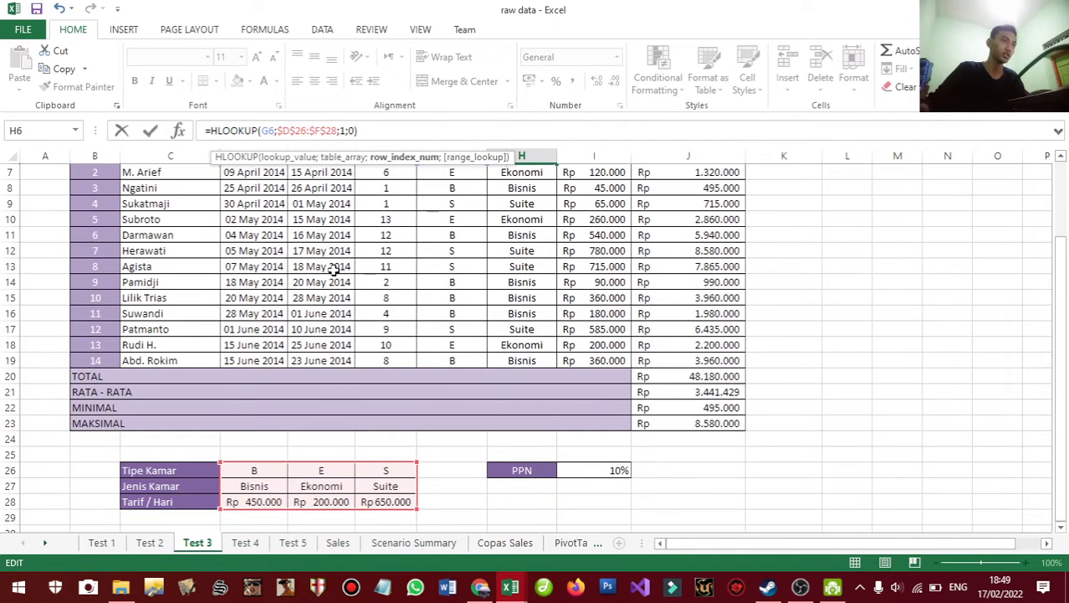
type("2")
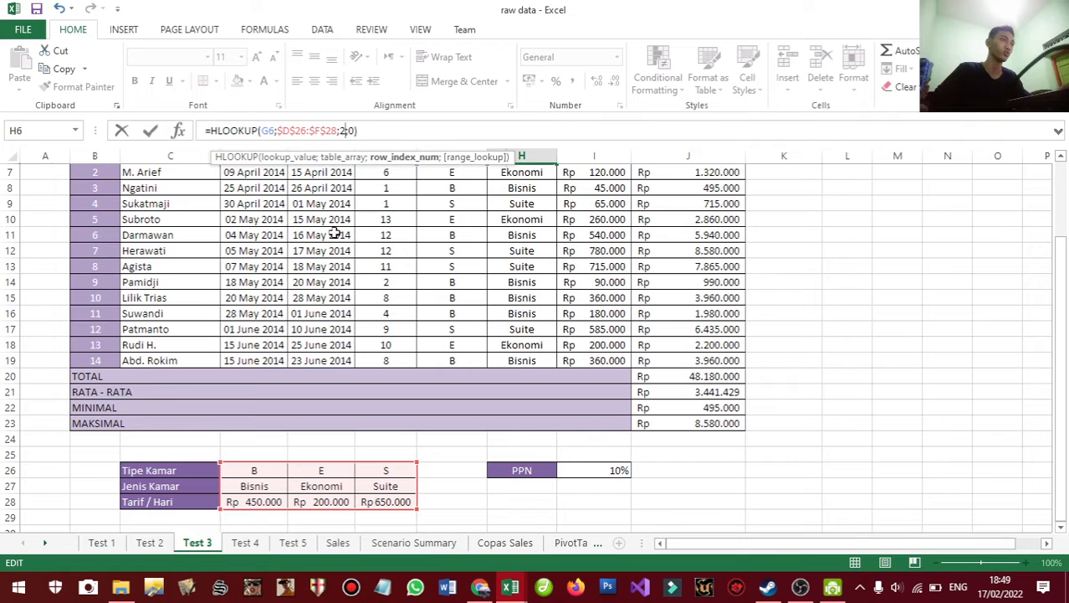
left_click(360, 132)
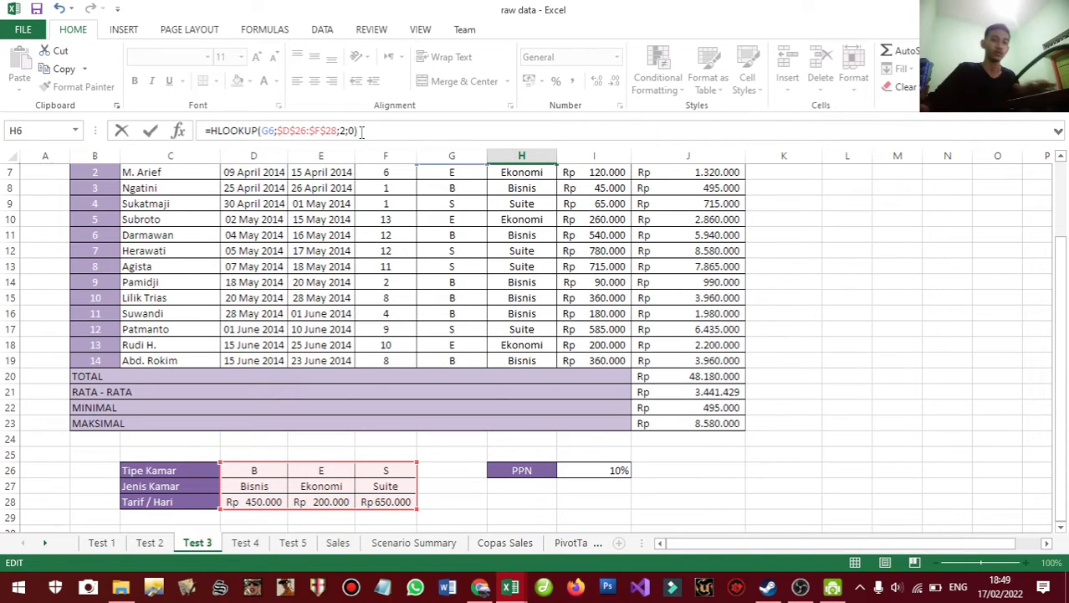
key("Return")
- Fill the H6 formula down the JENIS KAMAR column through H19
scroll(536, 268, "up", 1)
left_click(548, 189)
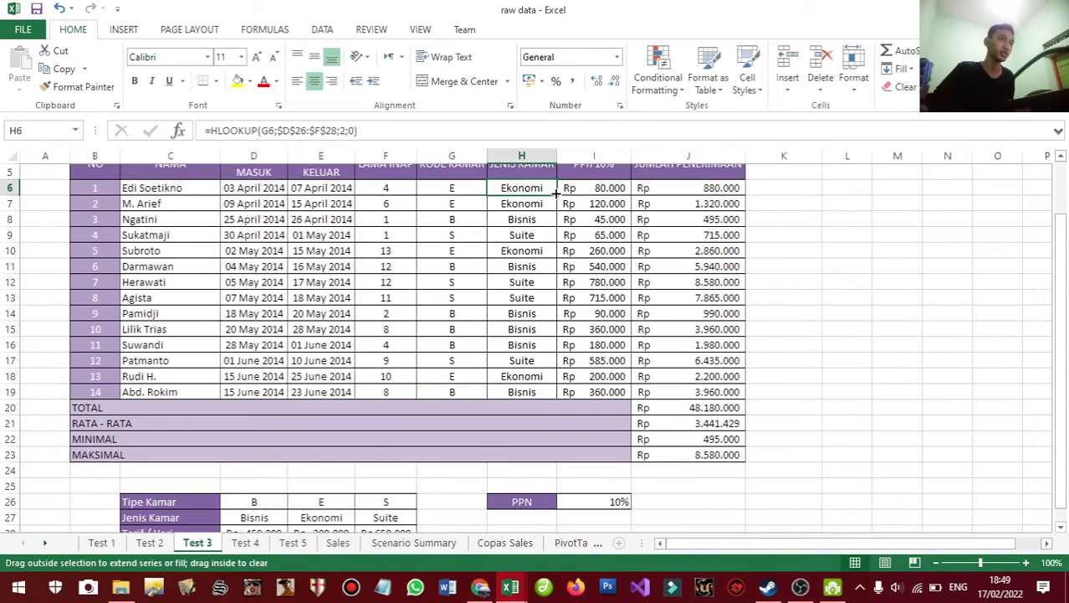
left_click_drag(556, 193, 537, 393)
- Check the copied HLOOKUP formula in H8 and the table array reference in H6
left_click(543, 218)
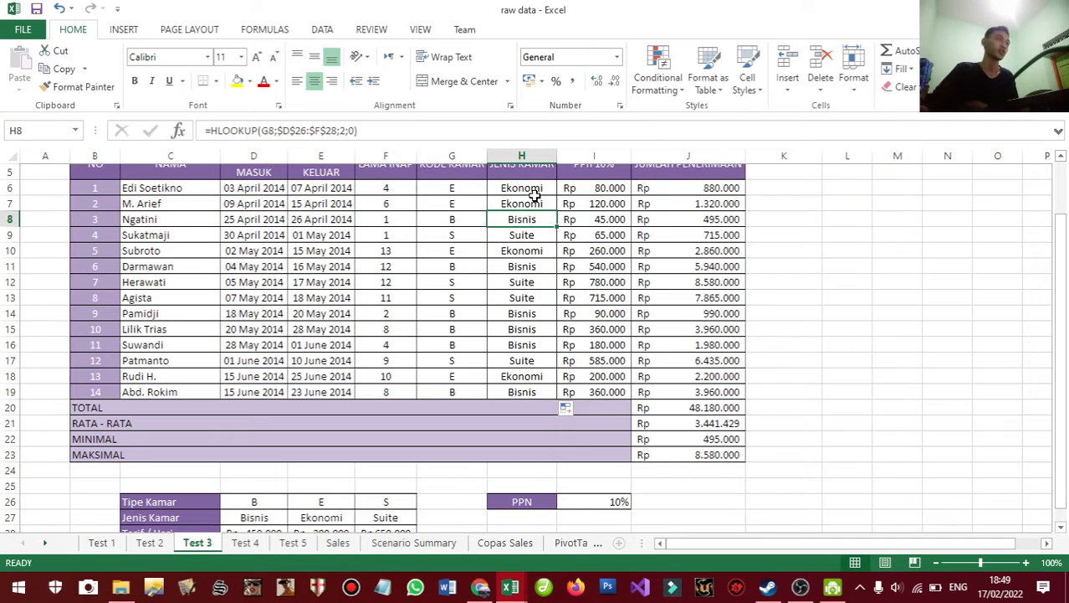
left_click(534, 194)
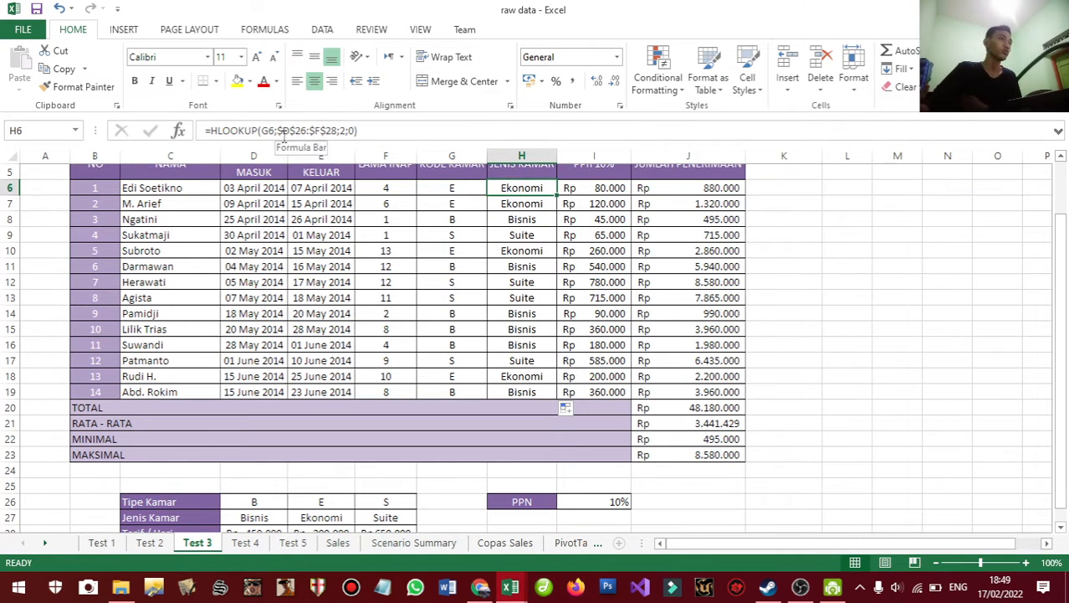
left_click(281, 132)
left_click_drag(278, 132, 332, 132)
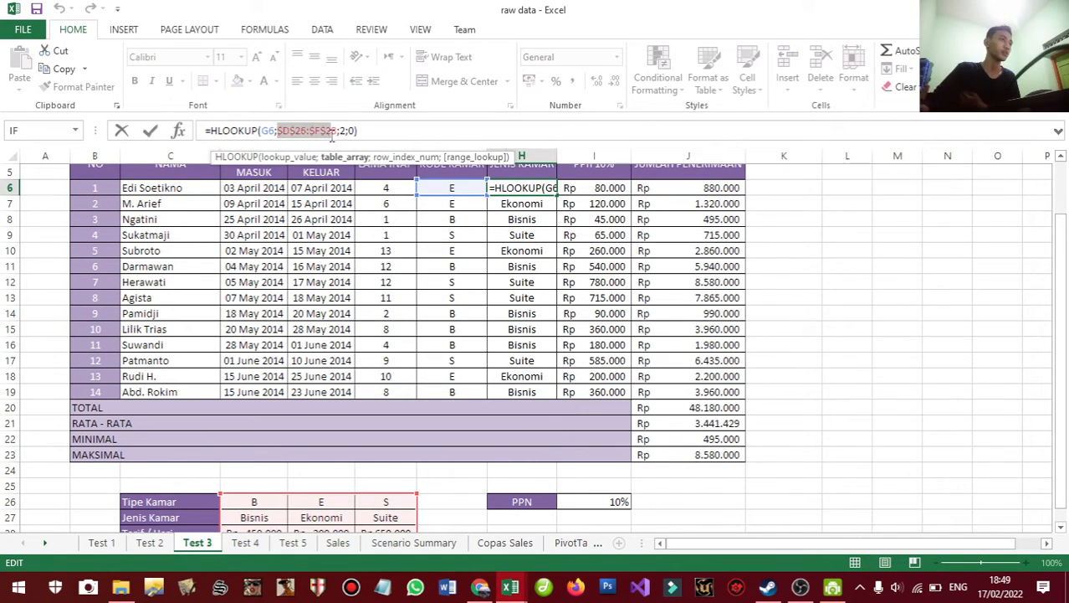
key("Return")
scroll(389, 215, "down", 1)
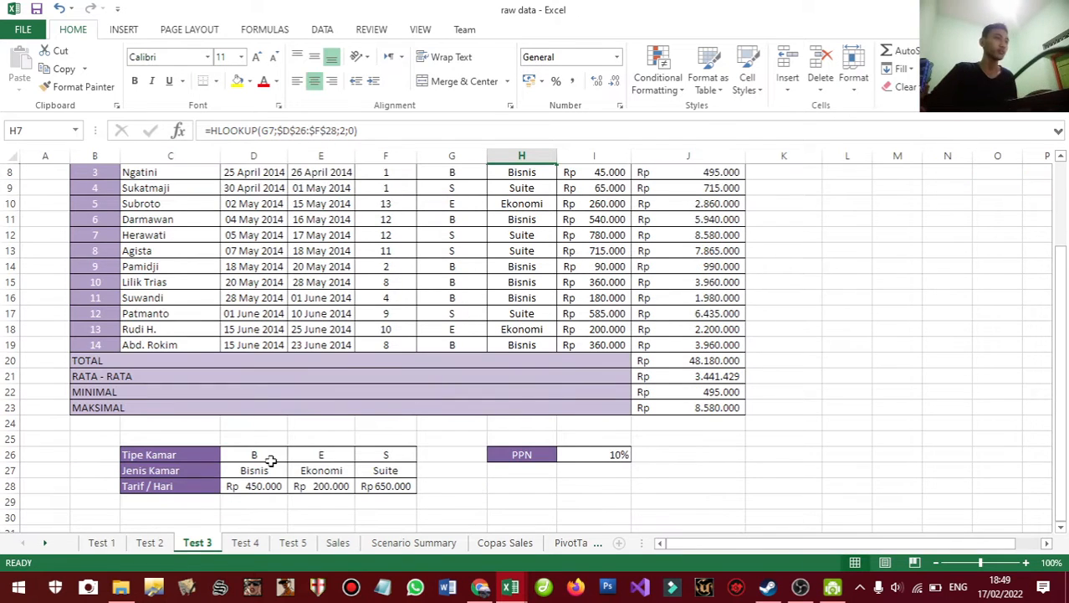
left_click_drag(250, 451, 385, 492)
right_click(385, 492)
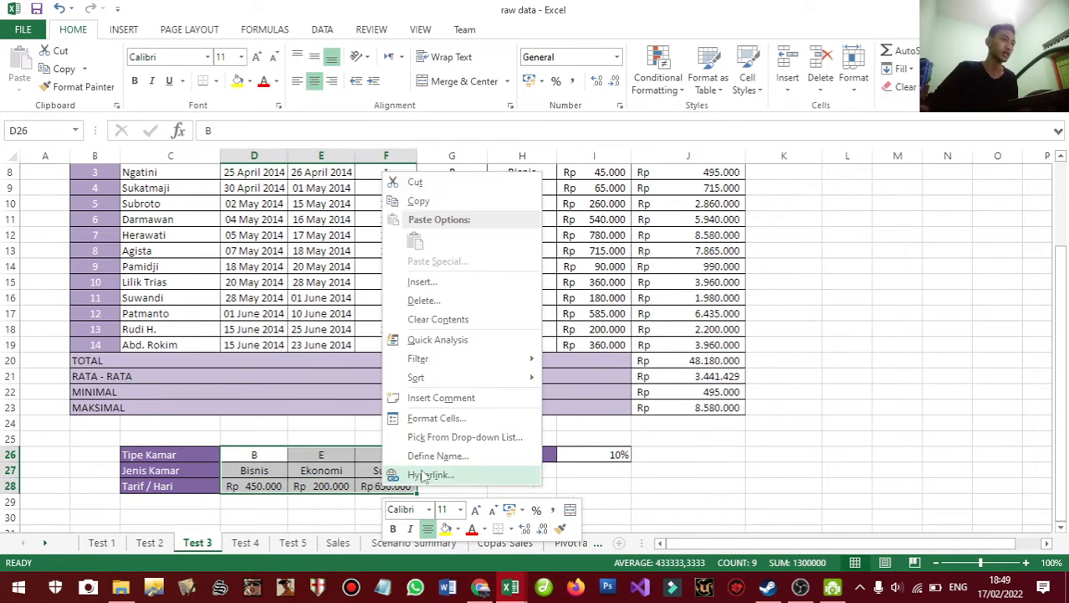
left_click(428, 452)
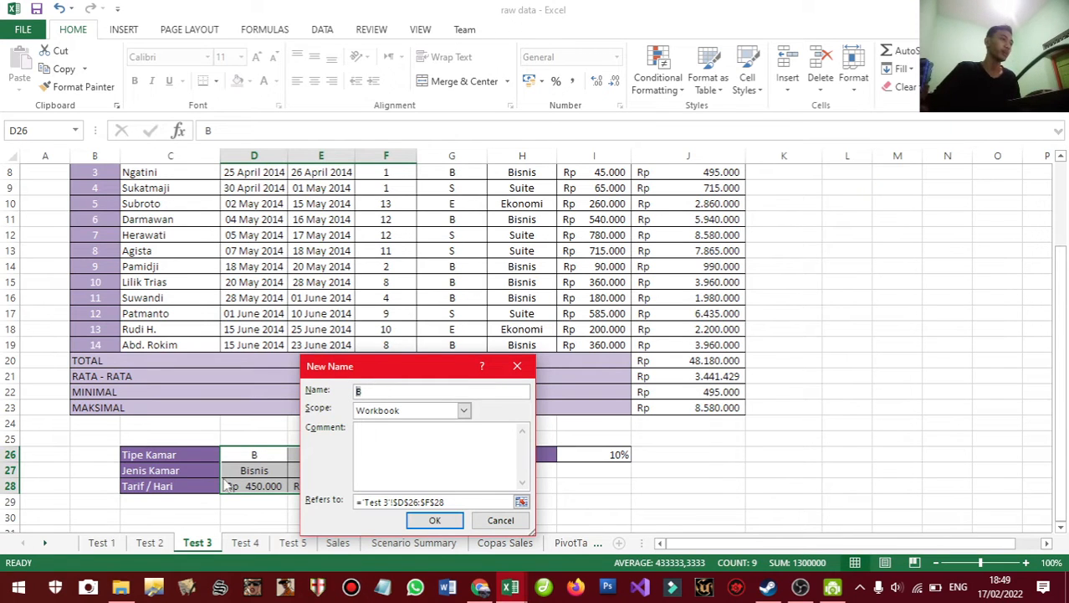
left_click(500, 520)
scroll(525, 408, "up", 1)
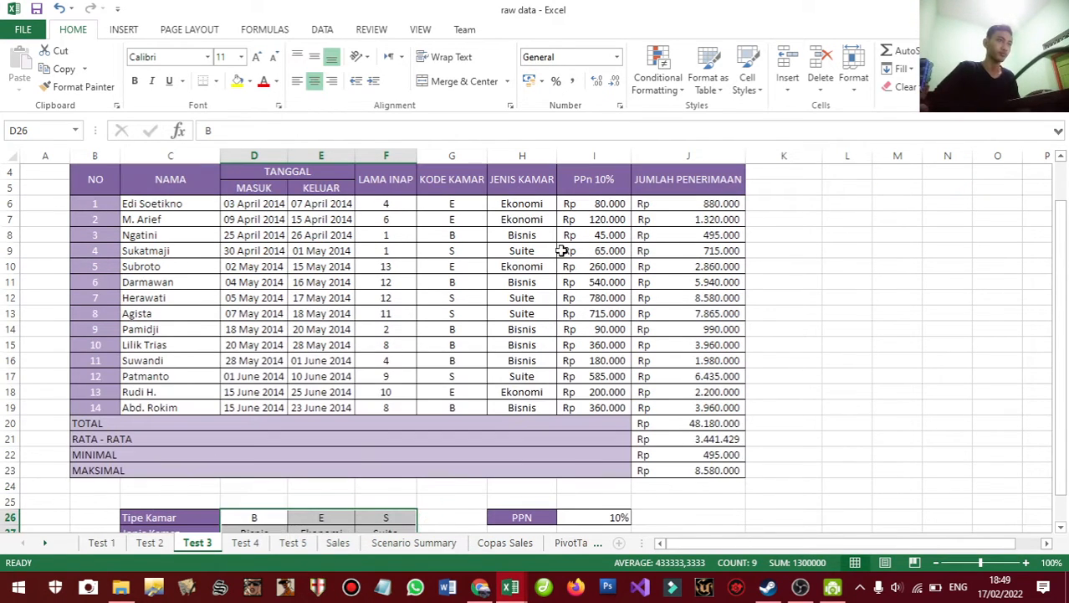
- Compare the HLOOKUP formula in H6 with the PPn 10% formula in I6
left_click(531, 205)
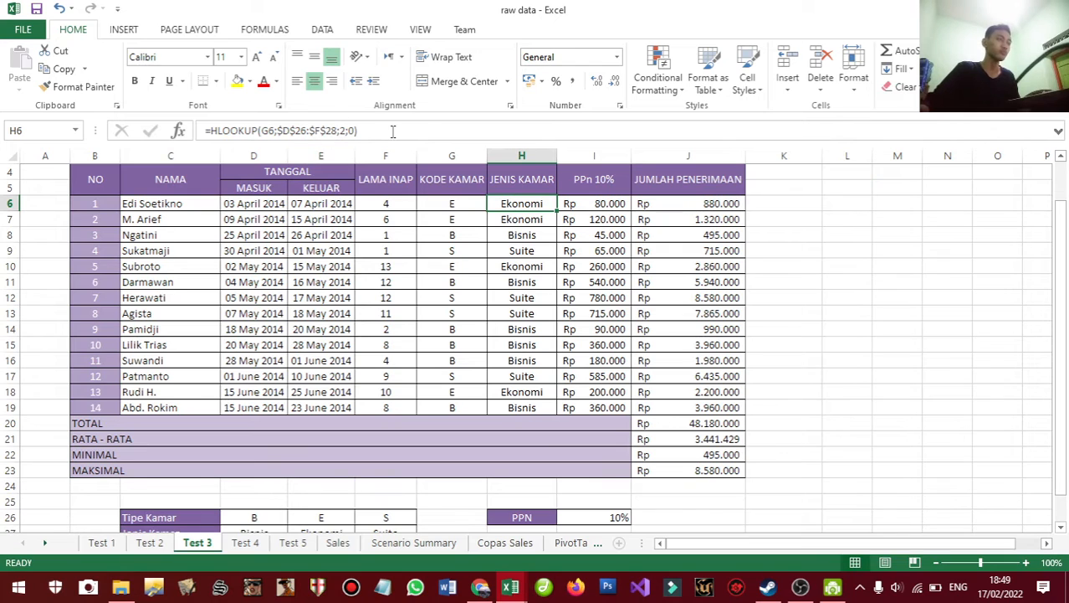
left_click(594, 203)
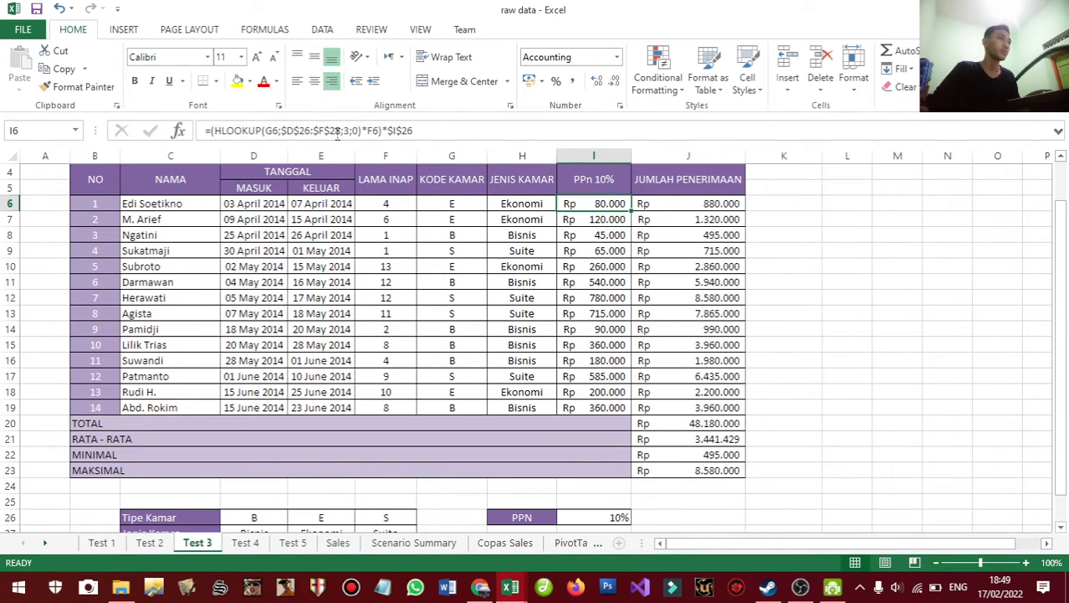
left_click(517, 207)
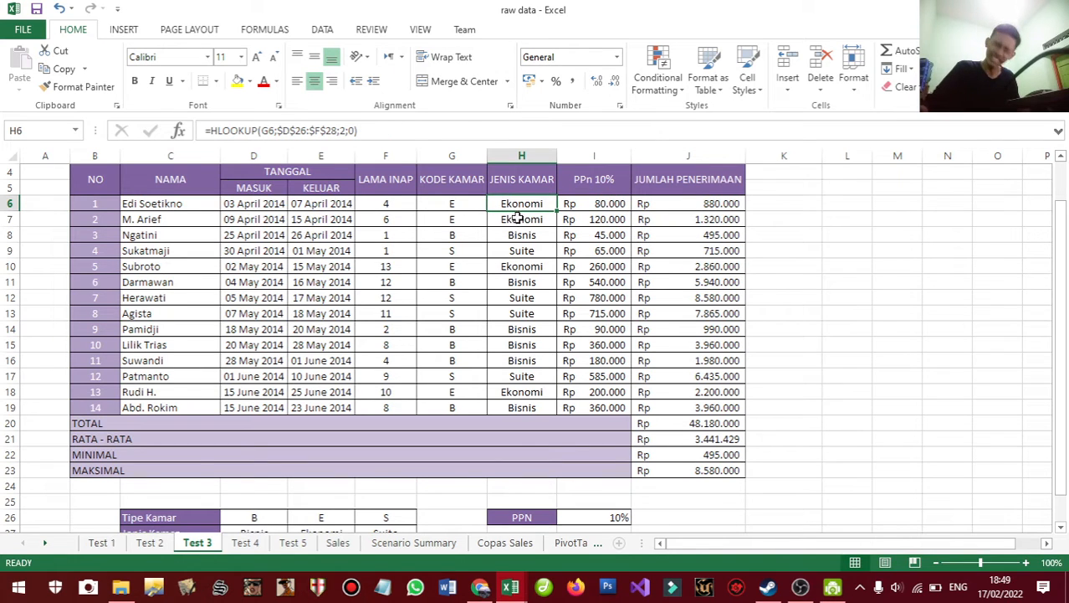
left_click(590, 206)
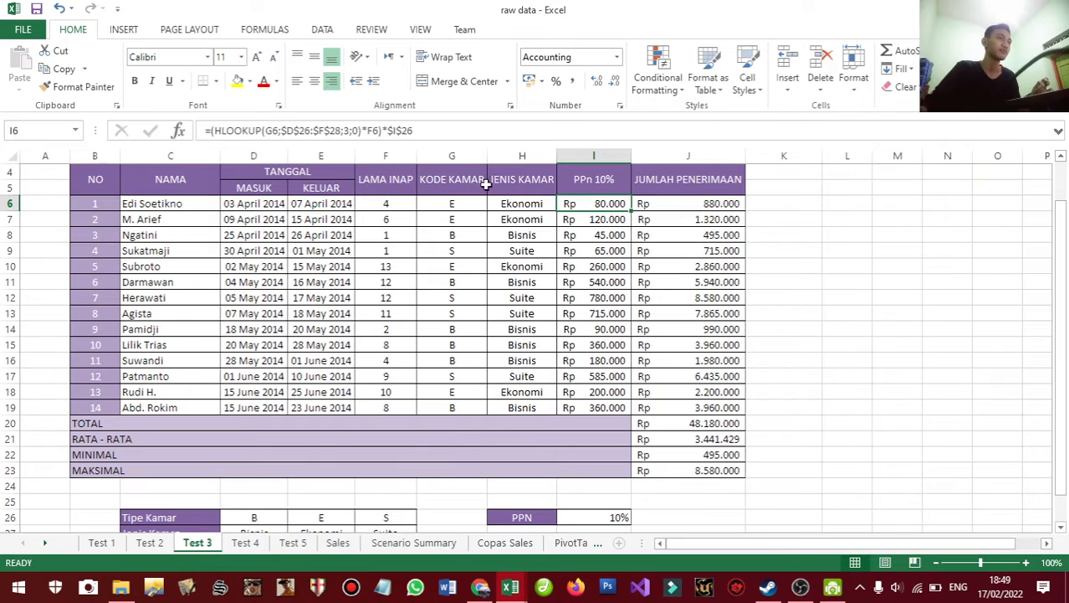
left_click(530, 204)
left_click_drag(363, 132, 181, 123)
key("Return")
left_click(566, 205)
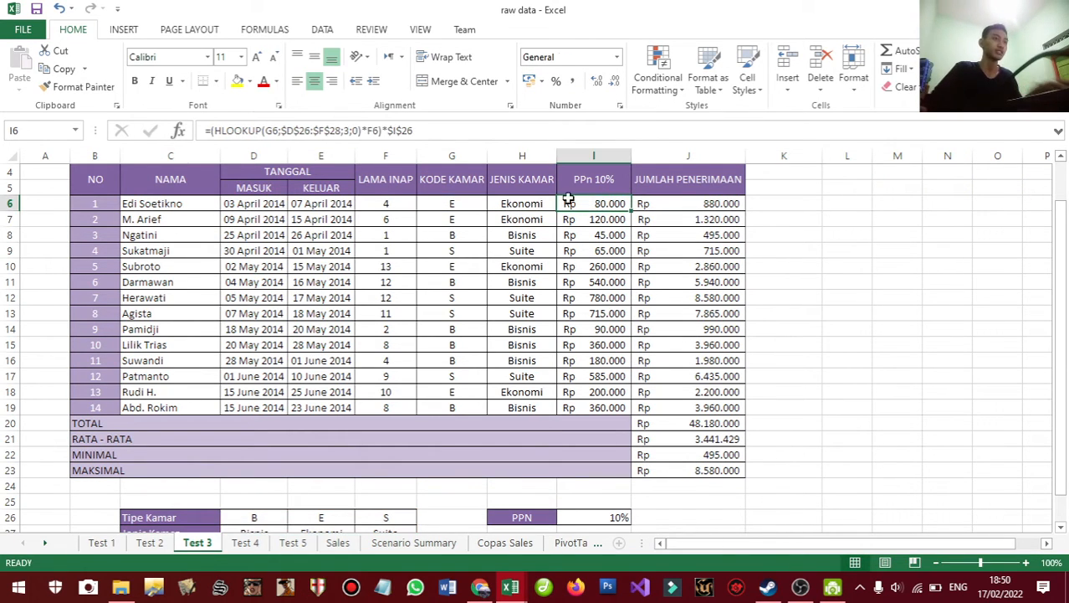
- Examine the I6 tax formula's row index 3, F6 multiplier and $I$26 reference against the room rate table and PPN cell
left_click(350, 131)
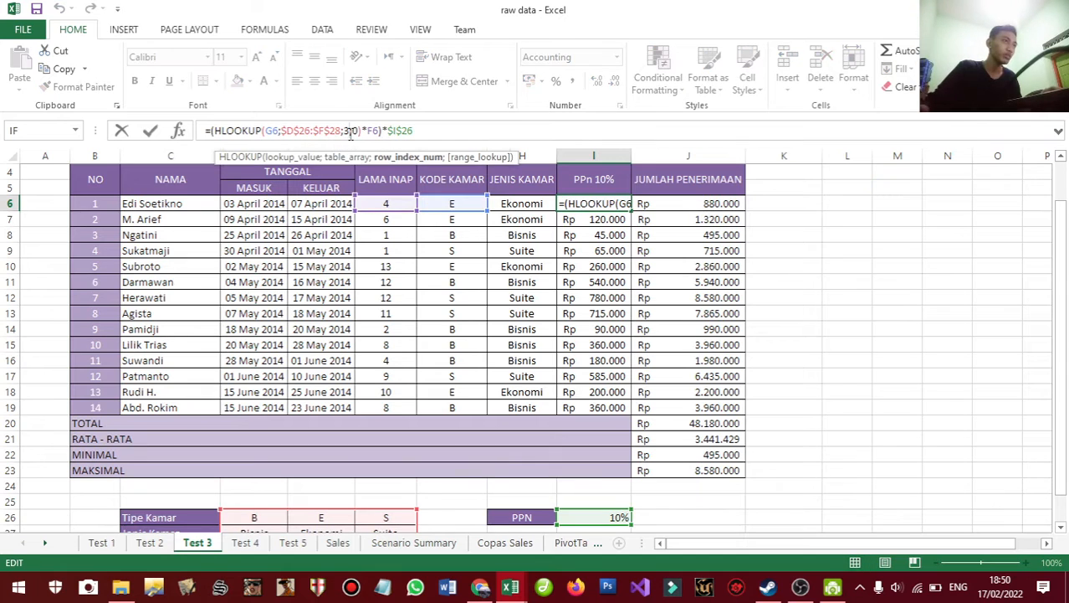
scroll(311, 390, "down", 1)
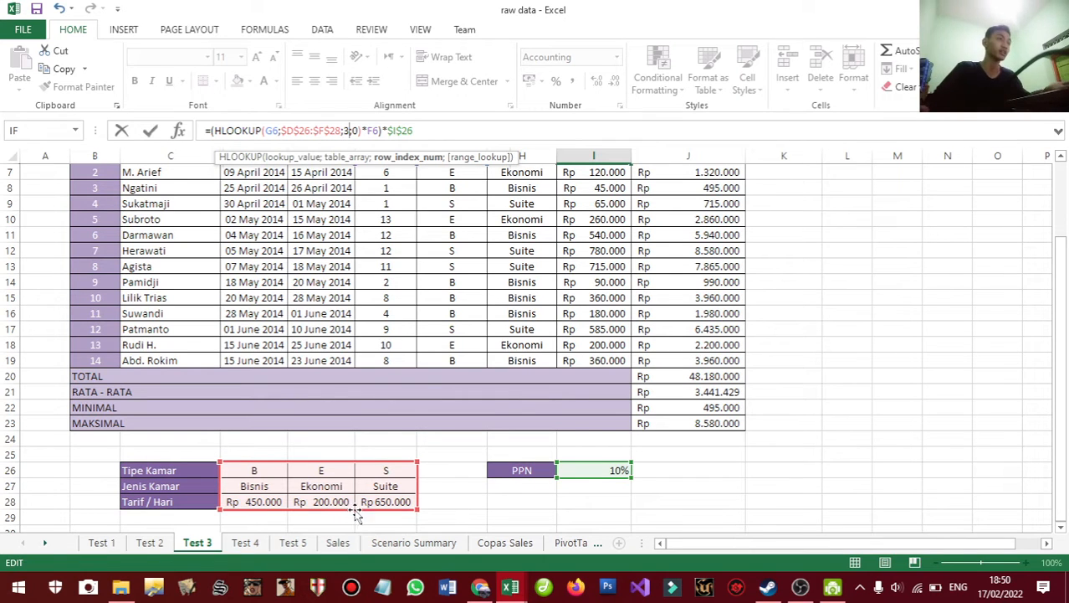
scroll(439, 306, "up", 2)
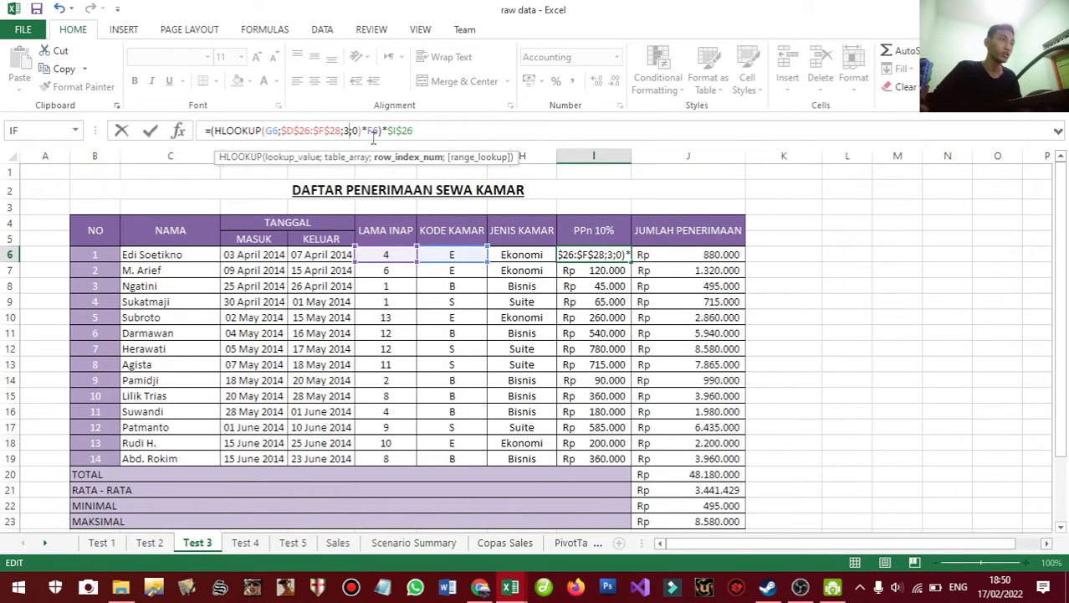
left_click(367, 132)
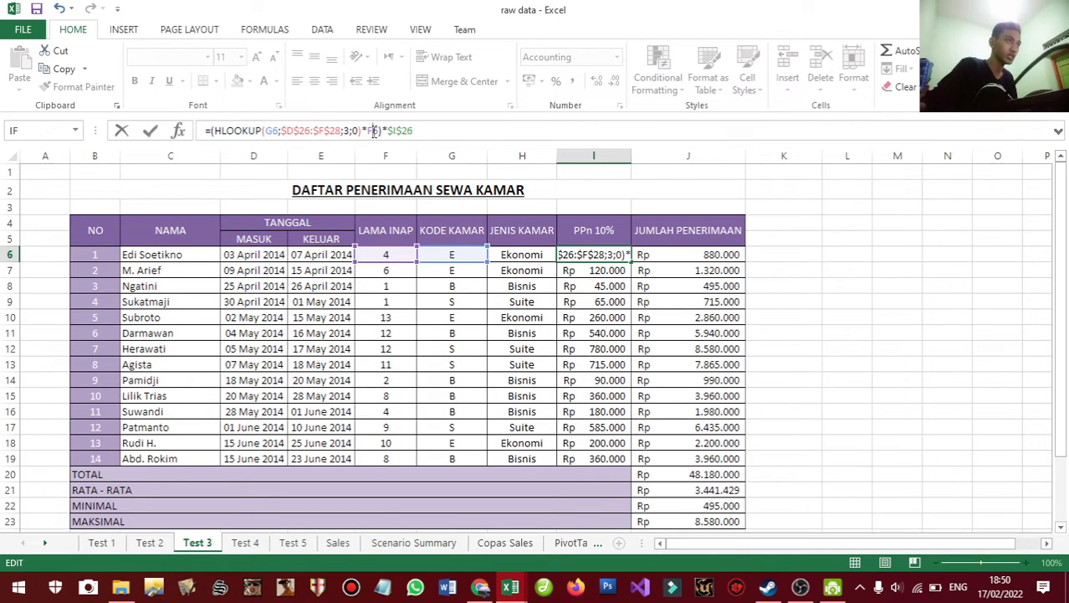
left_click_drag(383, 130, 210, 125)
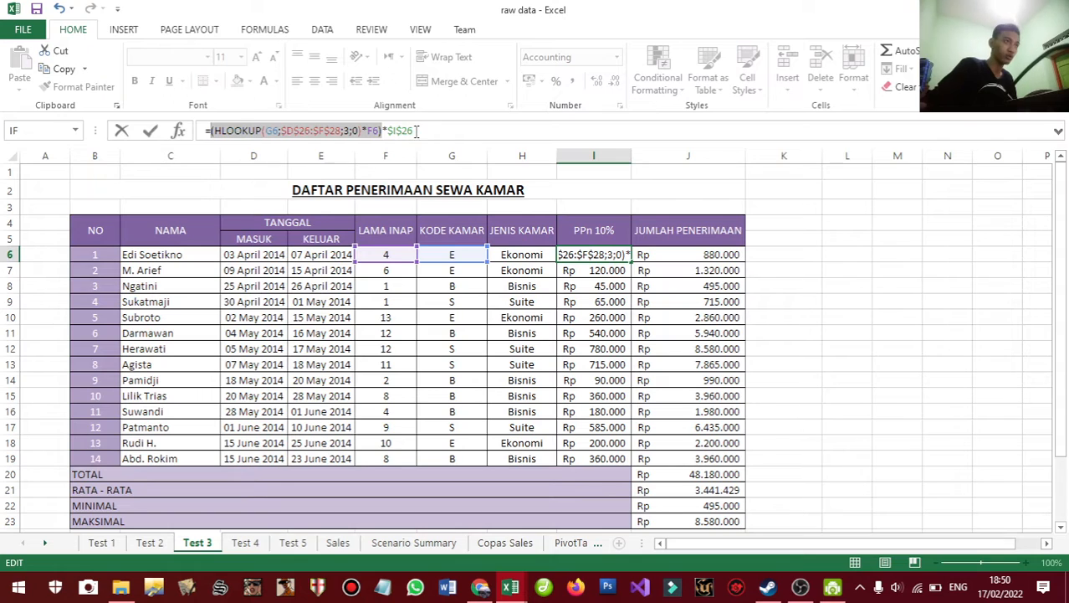
left_click(386, 130)
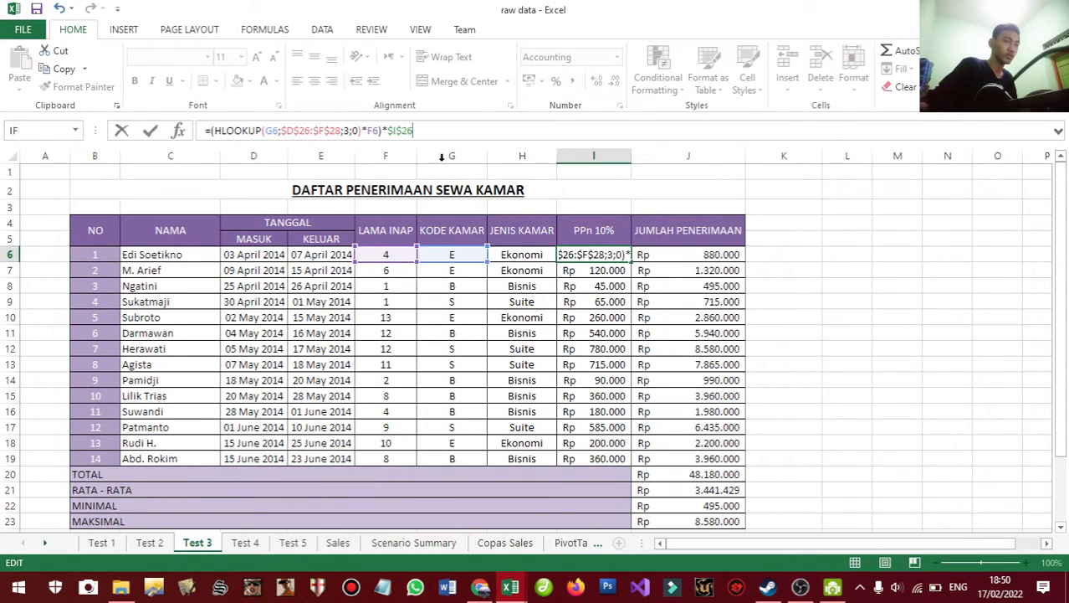
scroll(804, 419, "down", 2)
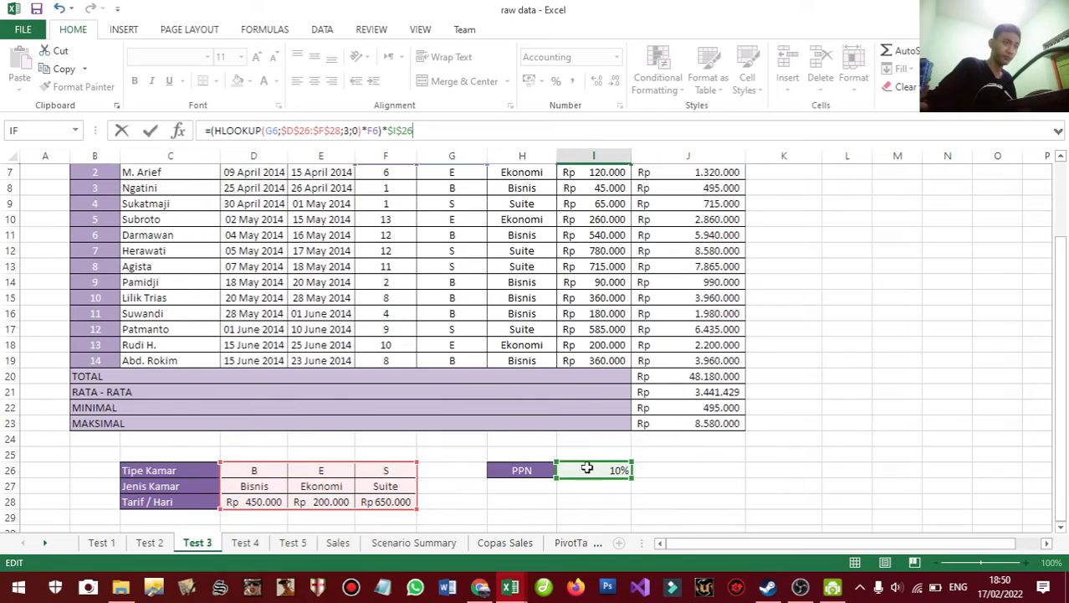
left_click_drag(413, 131, 390, 131)
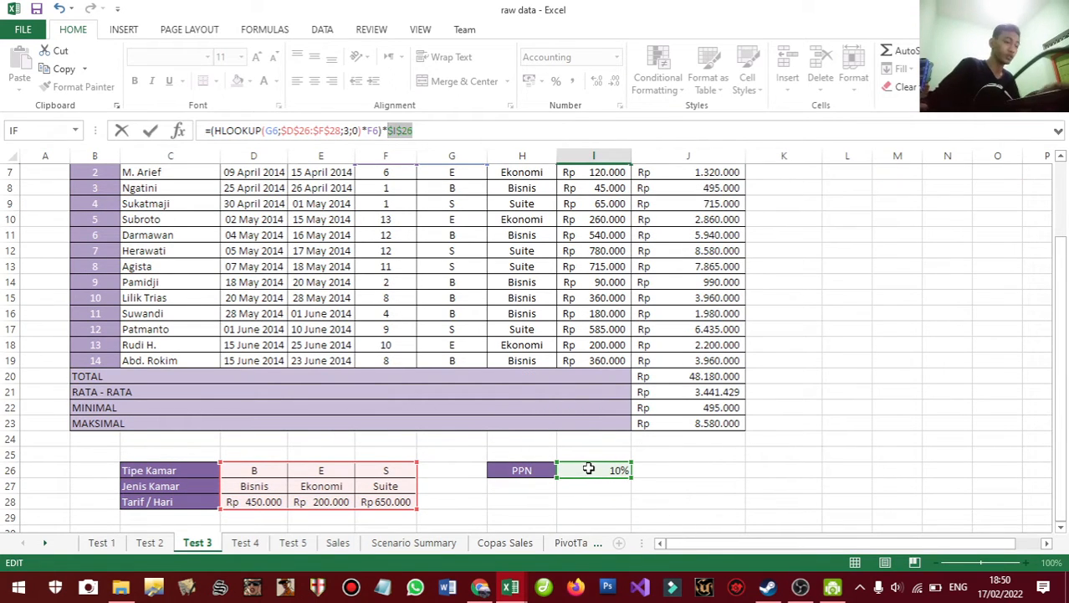
left_click(399, 131)
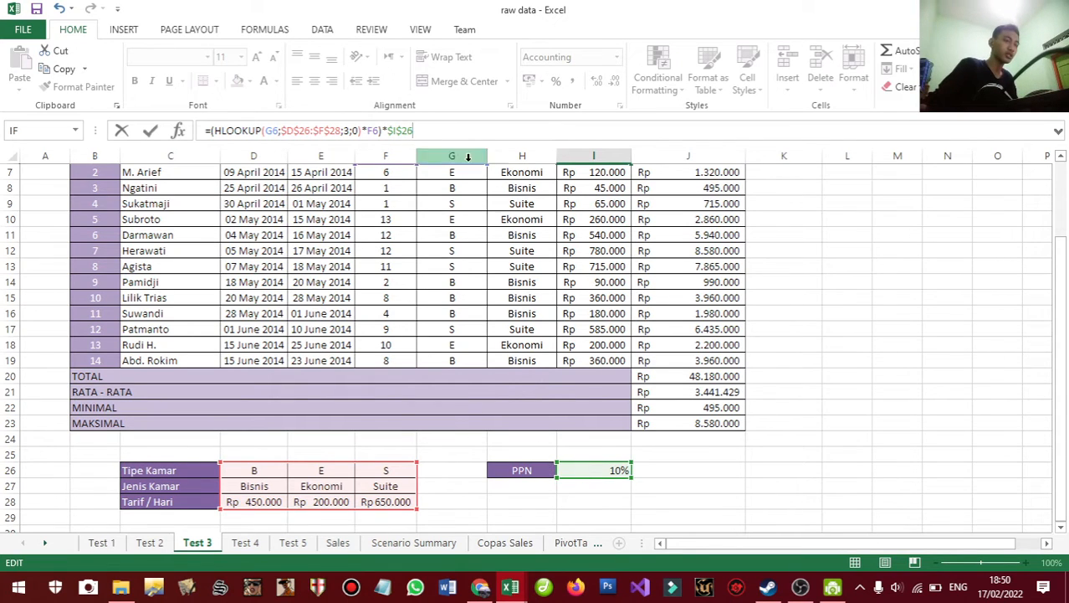
- Try 10% in place of the $I$26 reference in the I6 formula, and undo the replacement
left_click_drag(413, 130, 388, 131)
type("10")
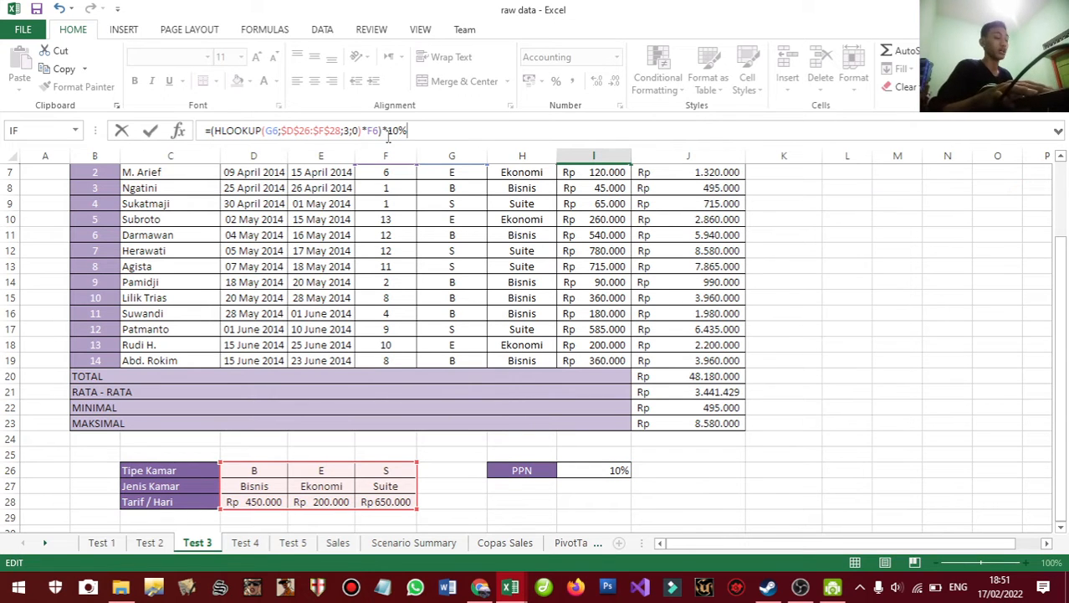
key("ctrl+z")
scroll(523, 325, "down", 2)
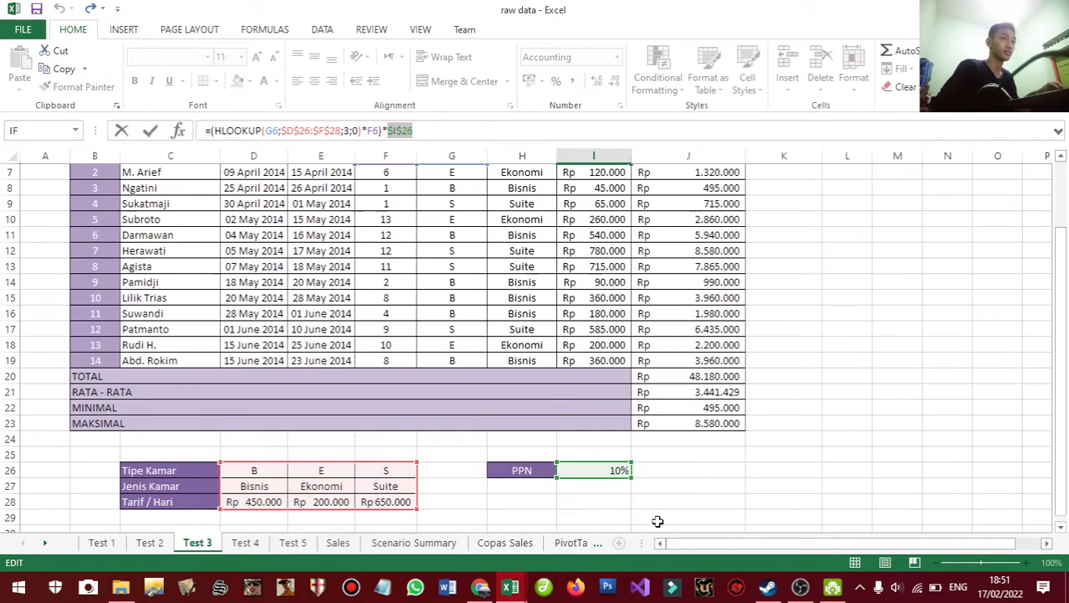
key("Return")
- Try a PPN rate of 20% in I26, and undo the change
left_click(615, 471)
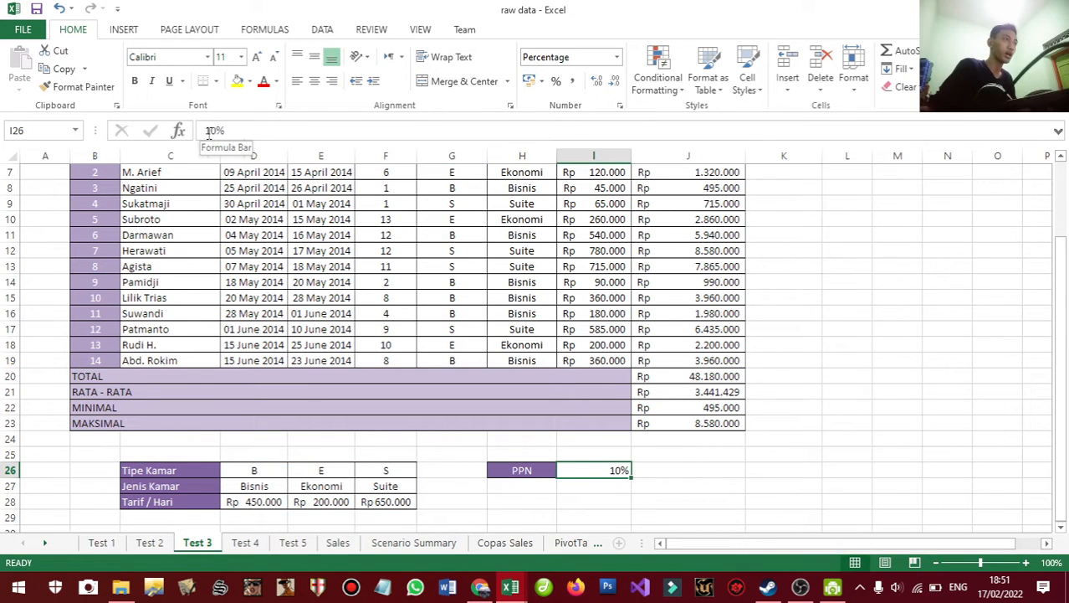
left_click_drag(205, 133, 212, 132)
scroll(603, 302, "up", 1)
type("2")
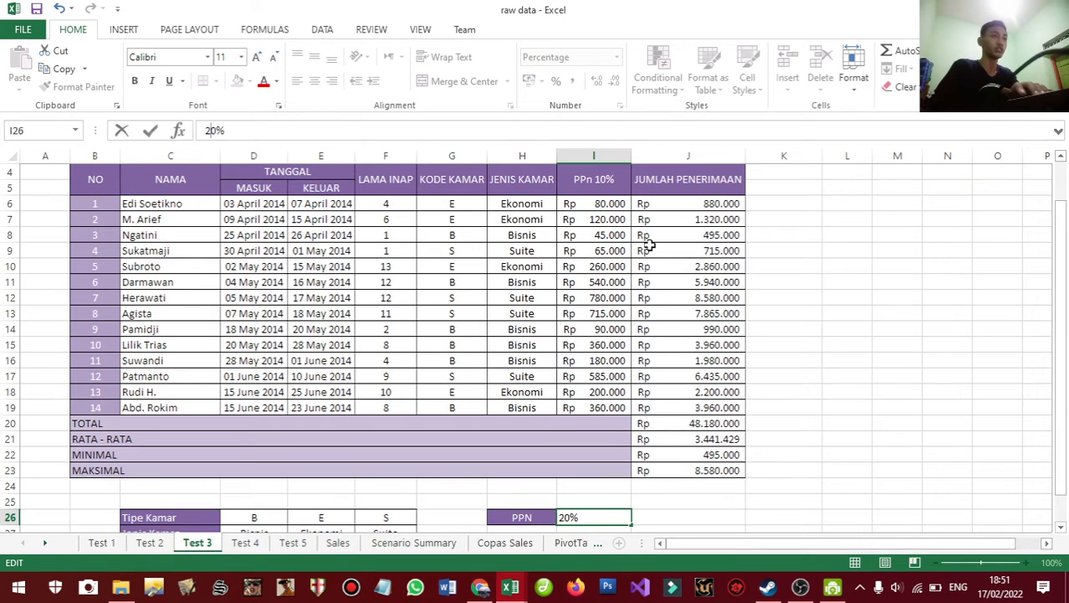
key("Return")
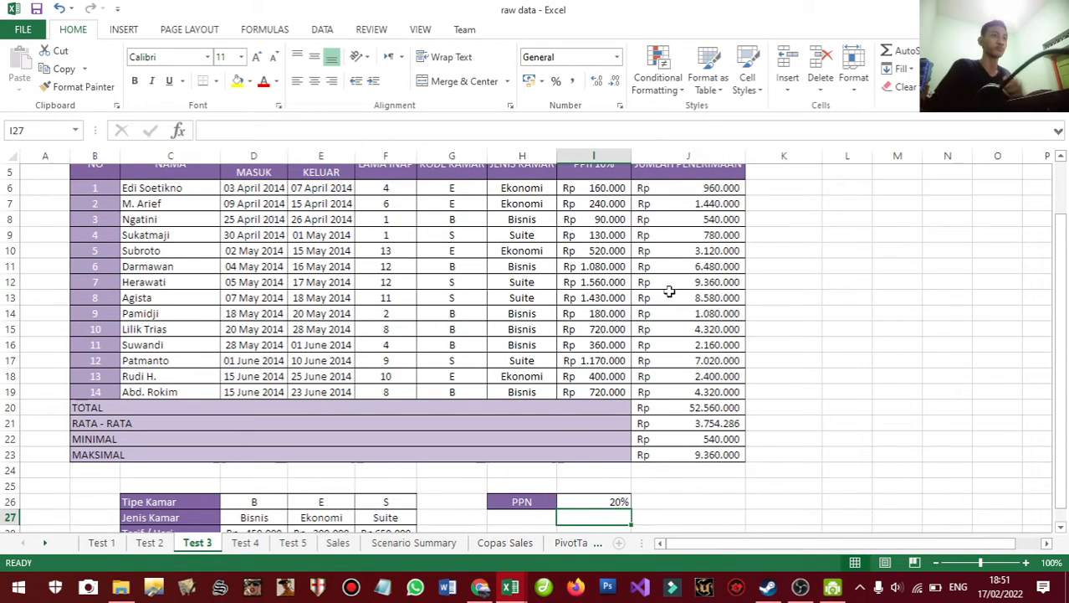
left_click(595, 189)
key("ctrl+z")
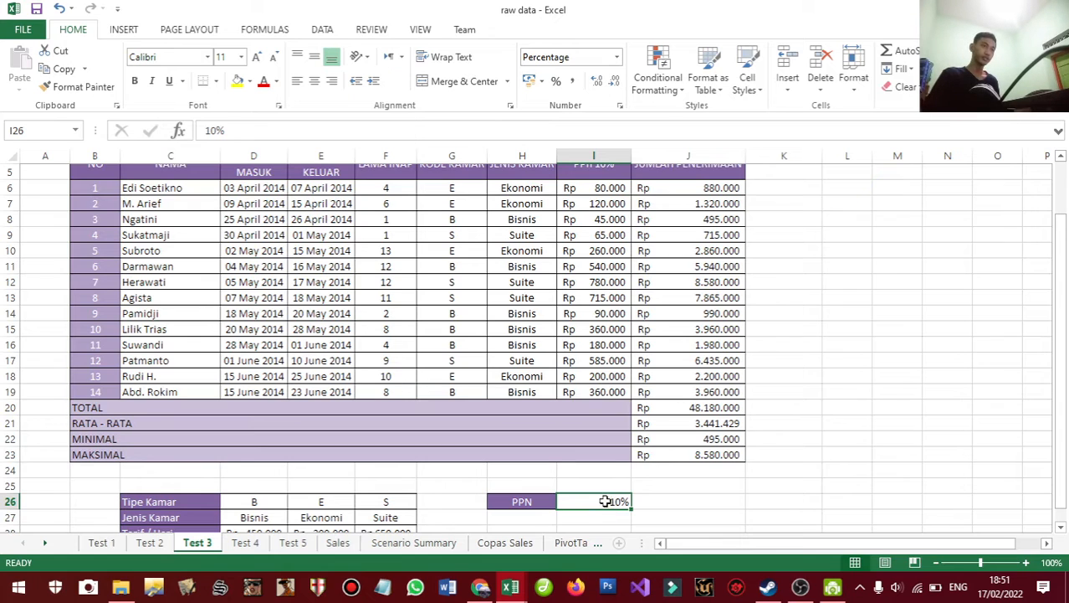
- Review the PPn 10% formula in I6 and its absolute reference to the PPN cell
scroll(619, 255, "up", 1)
left_click(601, 220)
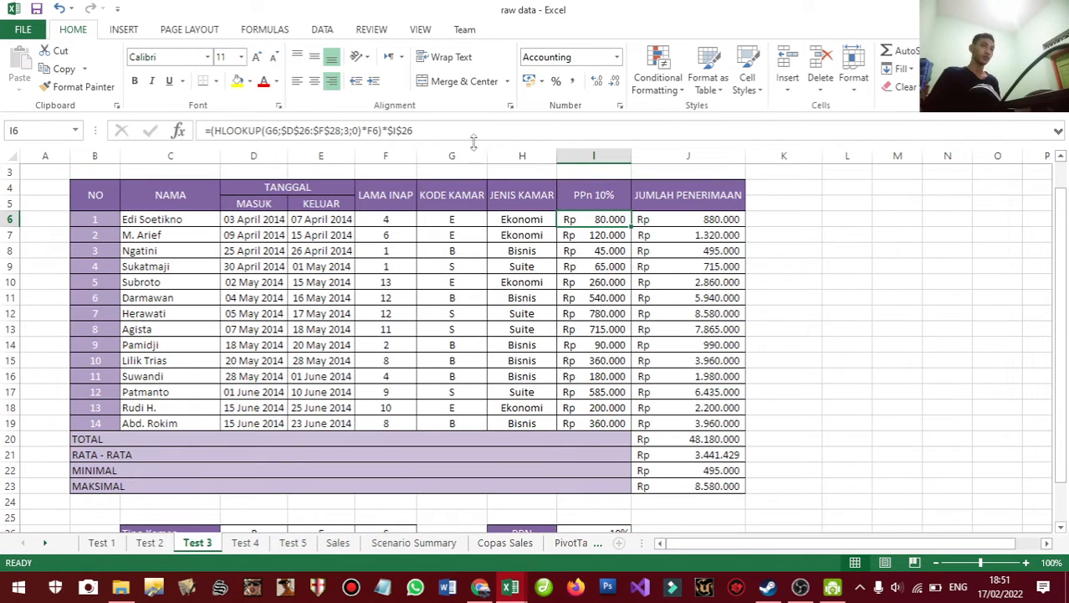
left_click(408, 130)
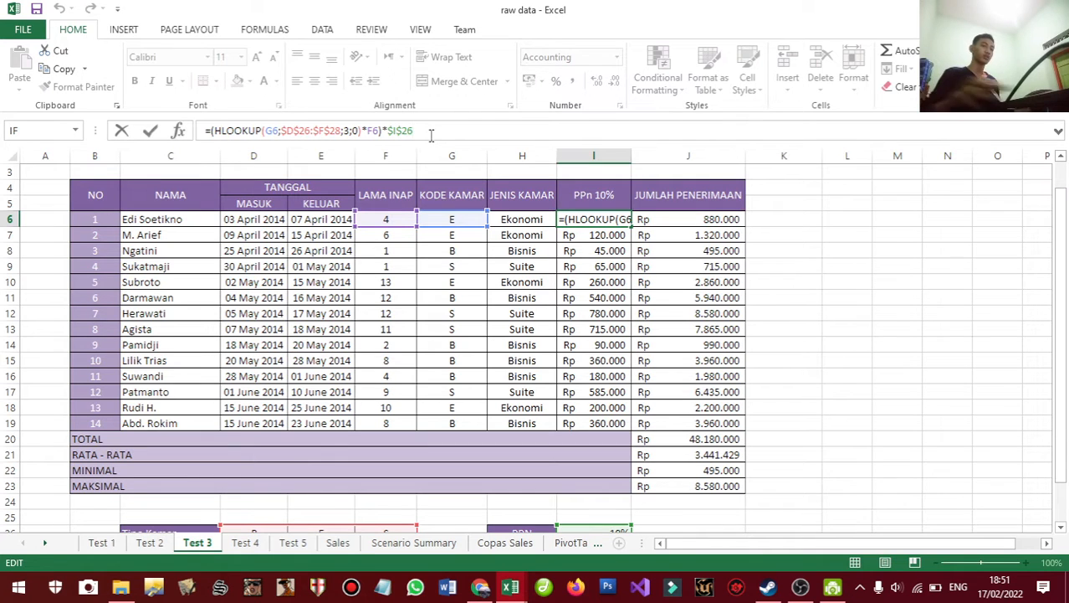
key("Return")
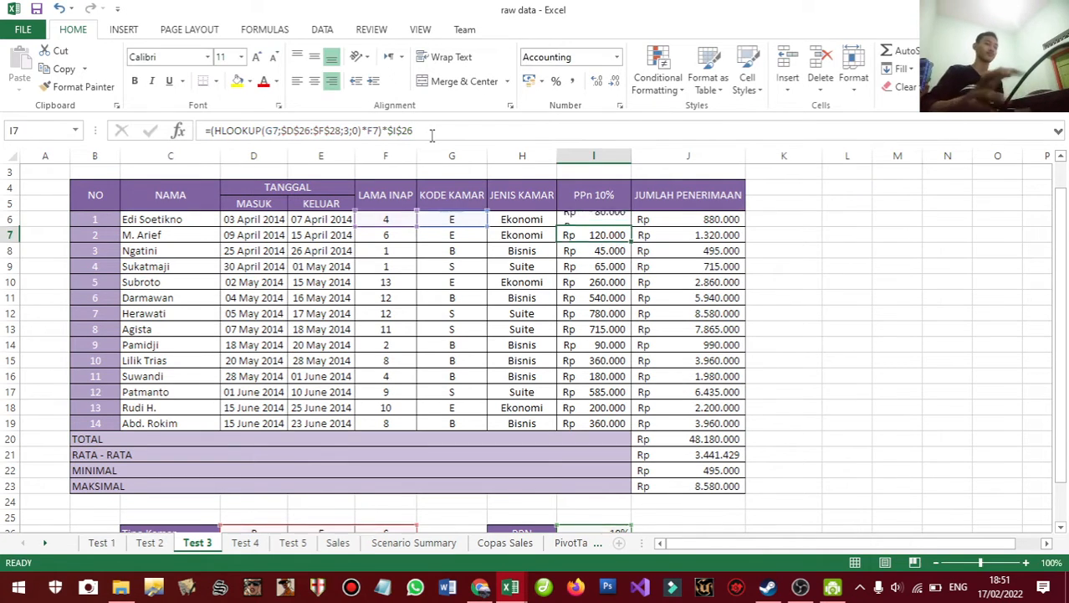
left_click(614, 223)
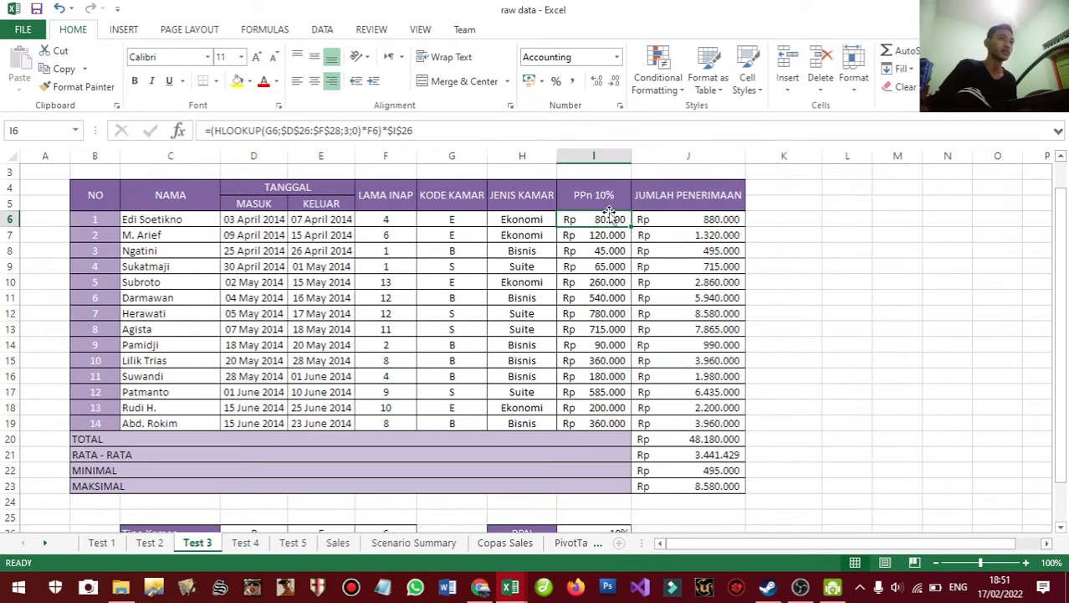
- Compare the JUMLAH PENERIMAAN formula in J6 with the I6 tax formula, examining the added I6 reference
left_click(681, 215)
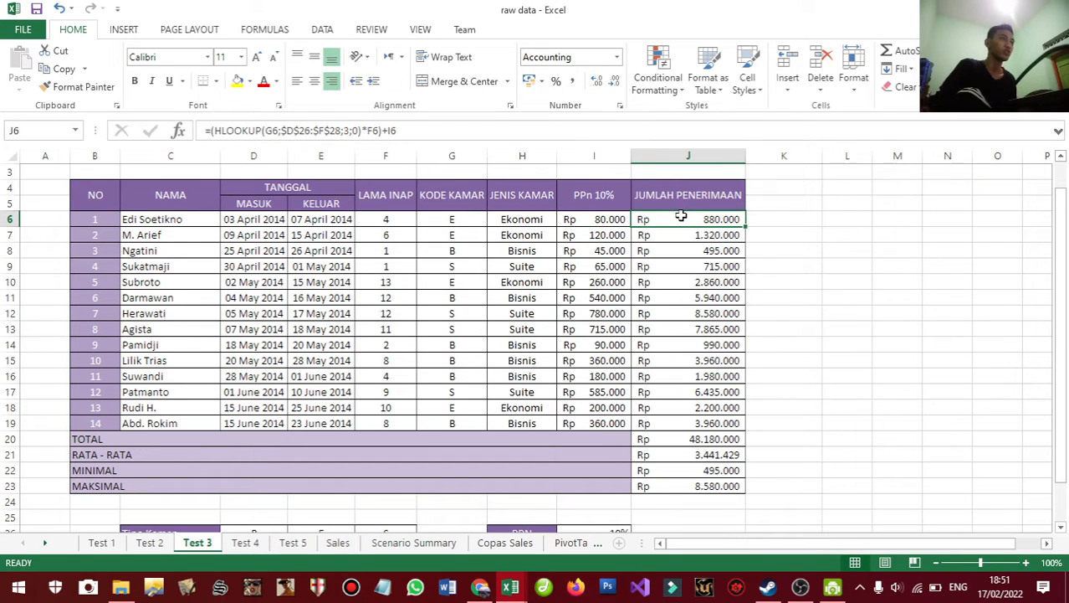
left_click(609, 218)
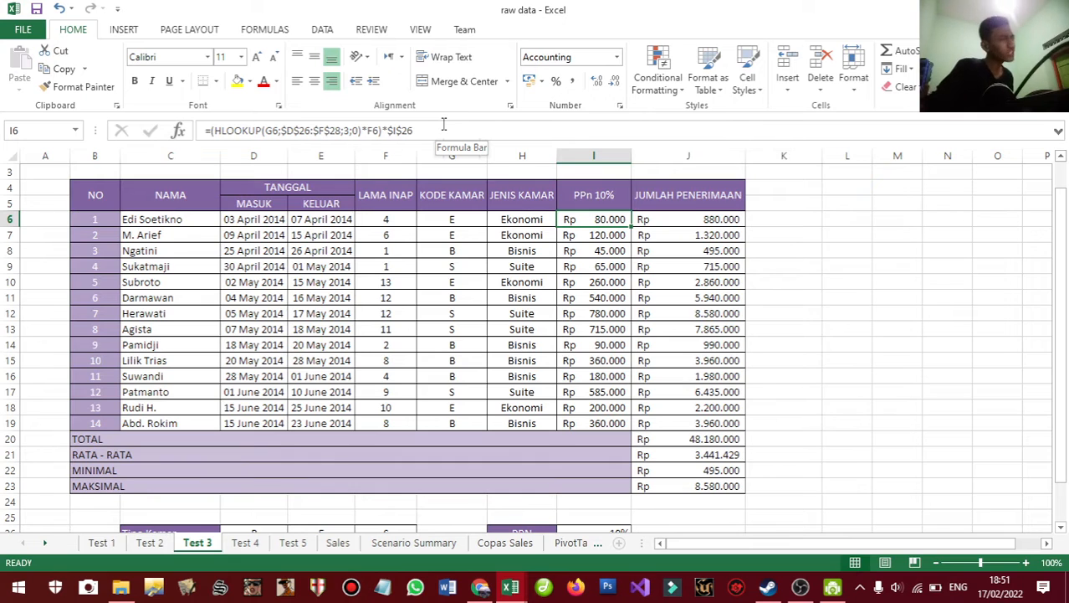
left_click(675, 219)
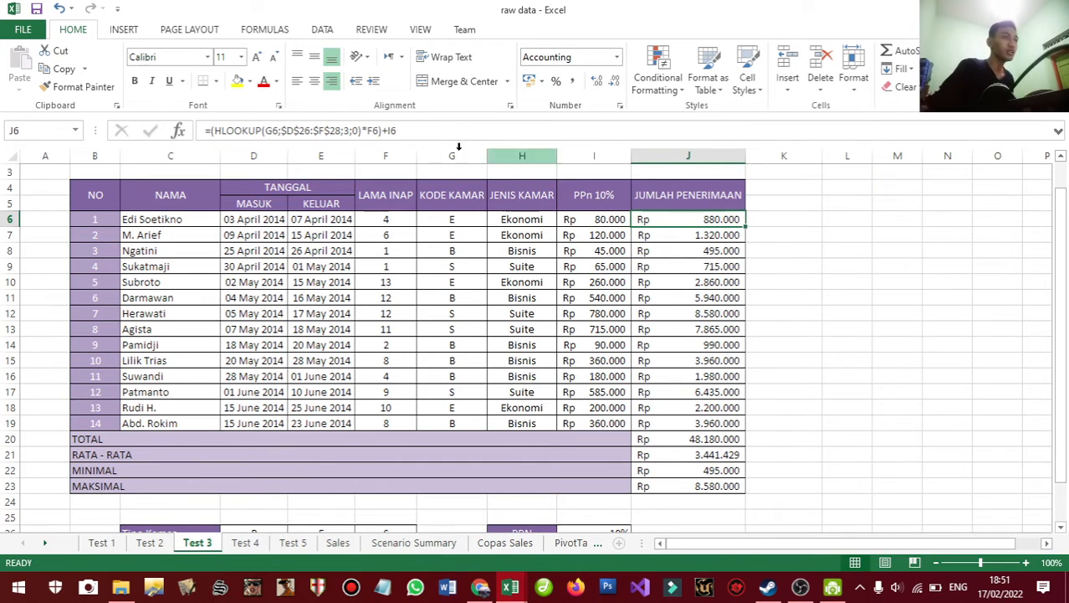
left_click(400, 130)
left_click_drag(387, 130, 396, 130)
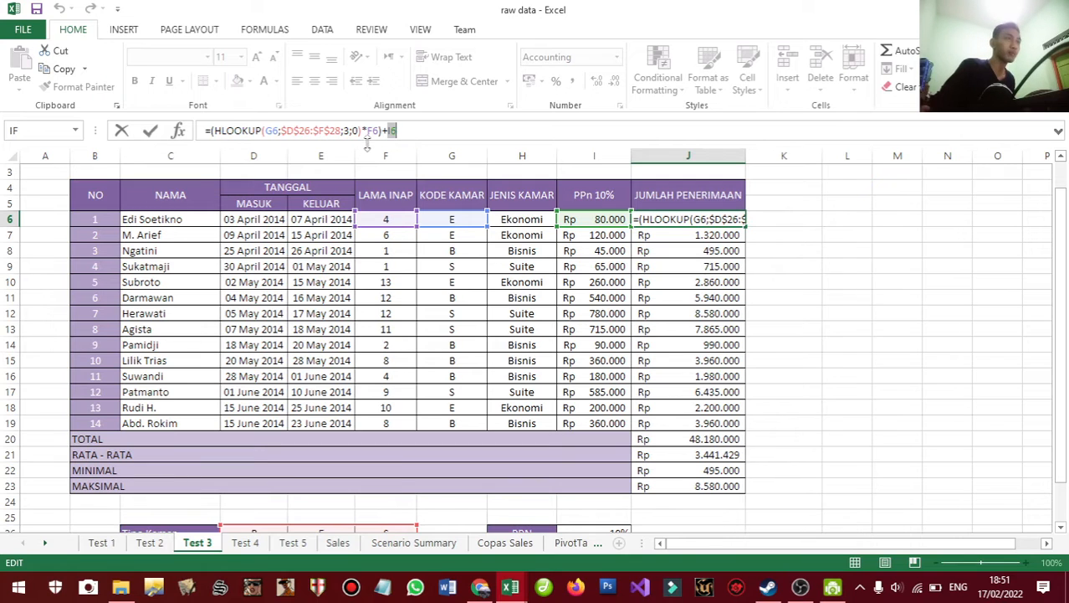
left_click(601, 220)
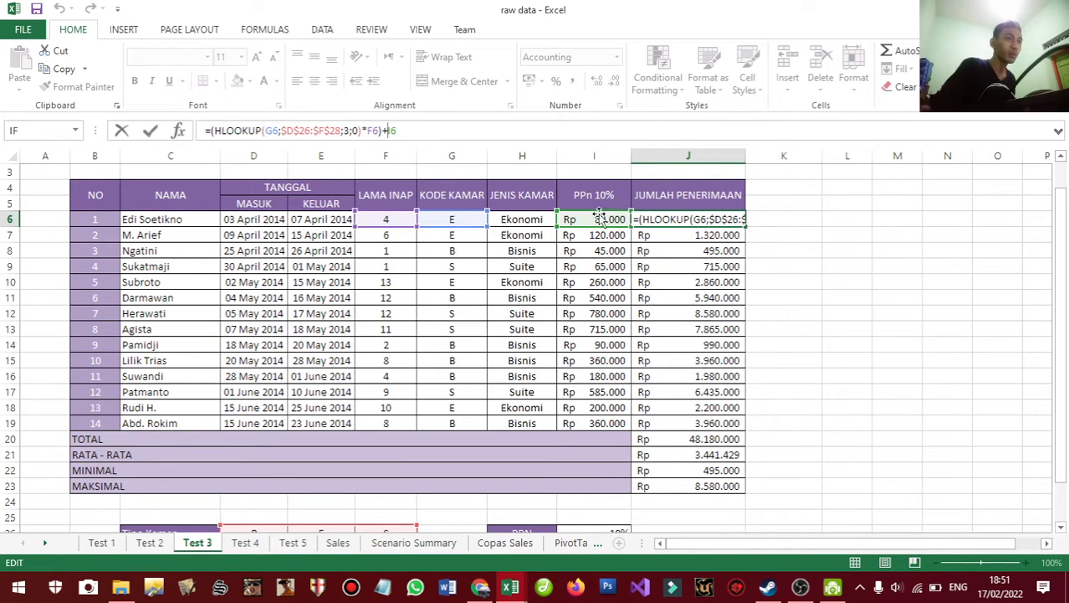
scroll(609, 477, "down", 2)
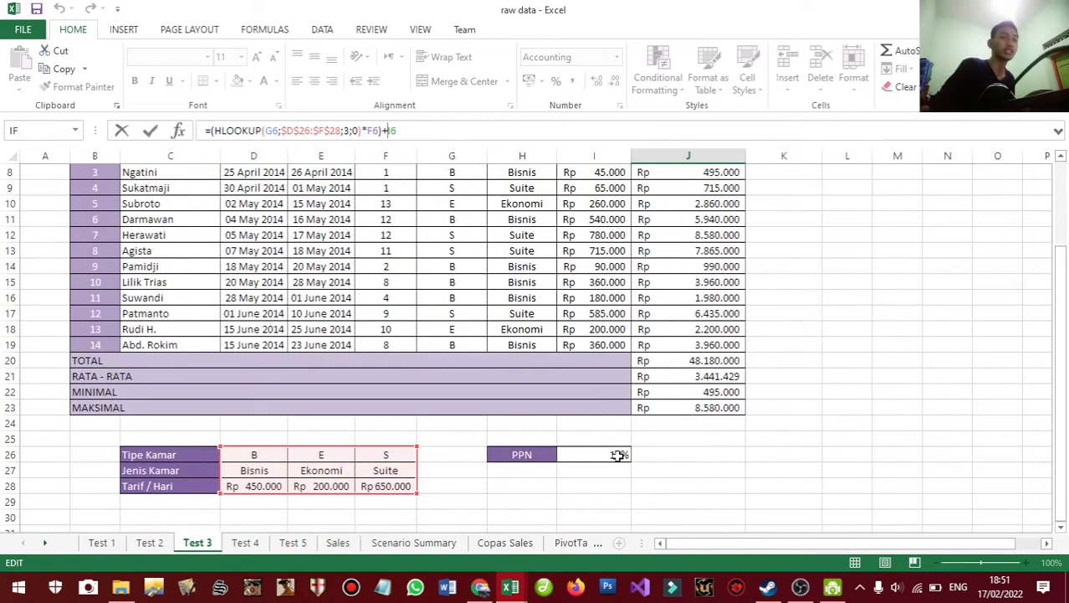
scroll(618, 459, "up", 2)
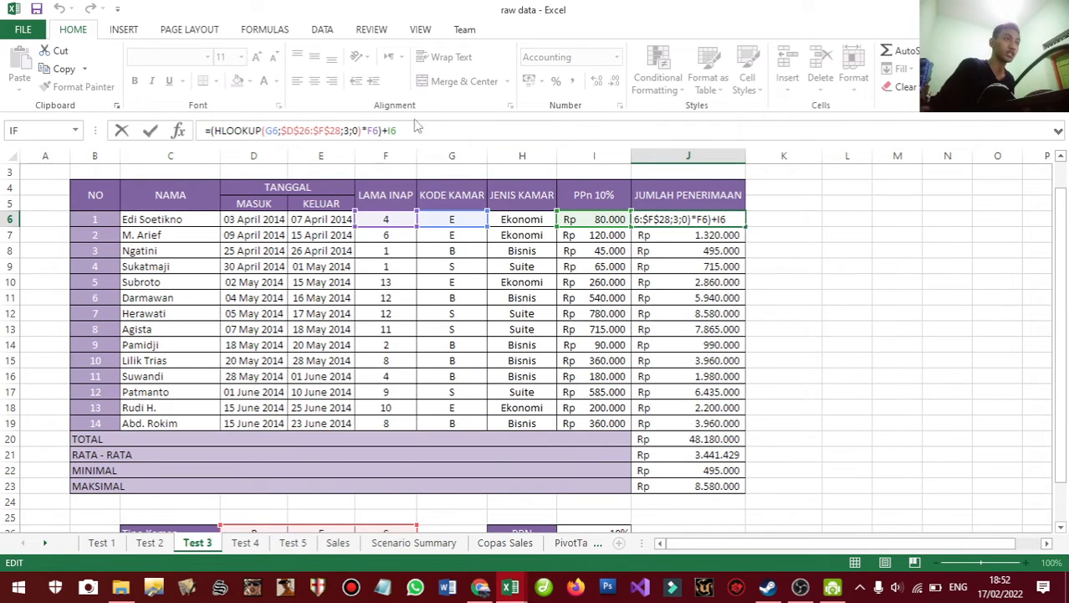
key("Return")
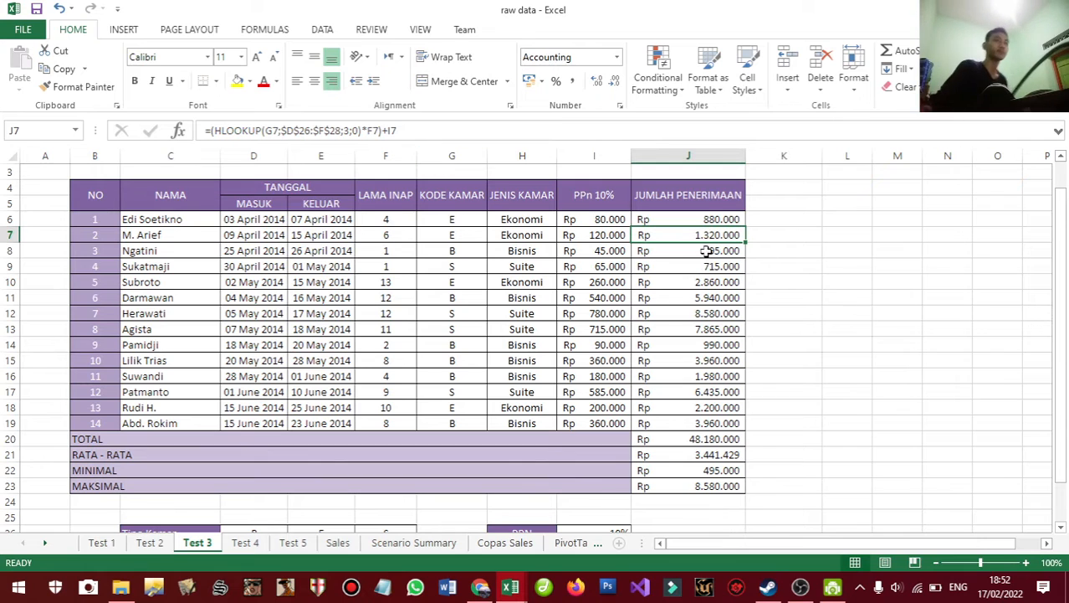
- Check the TOTAL, RATA - RATA and MAKSIMAL formulas below the JUMLAH PENERIMAAN column
left_click(722, 219)
left_click(686, 438)
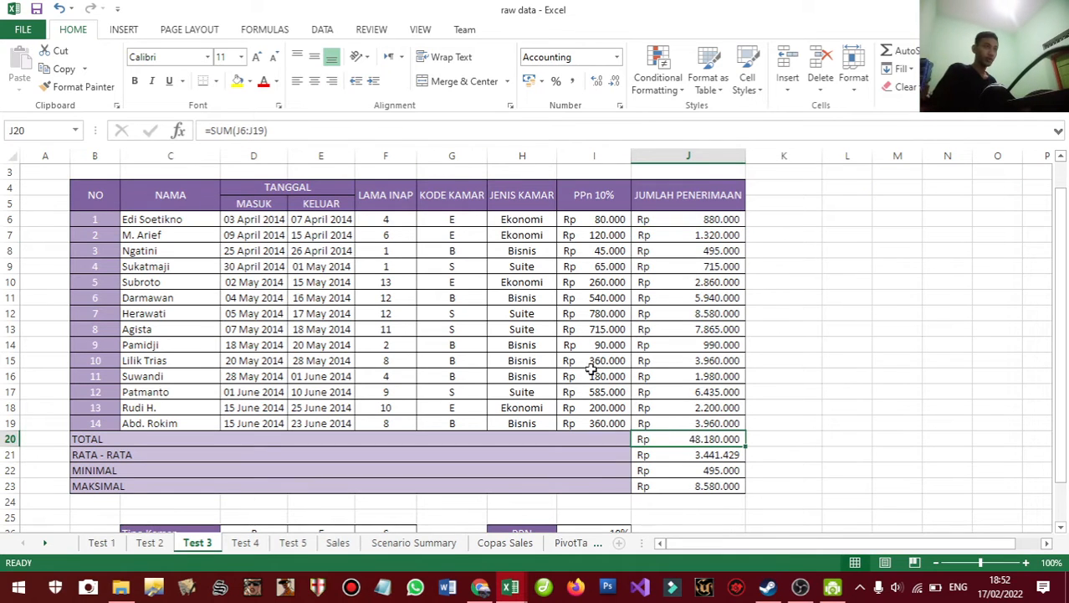
key("Return")
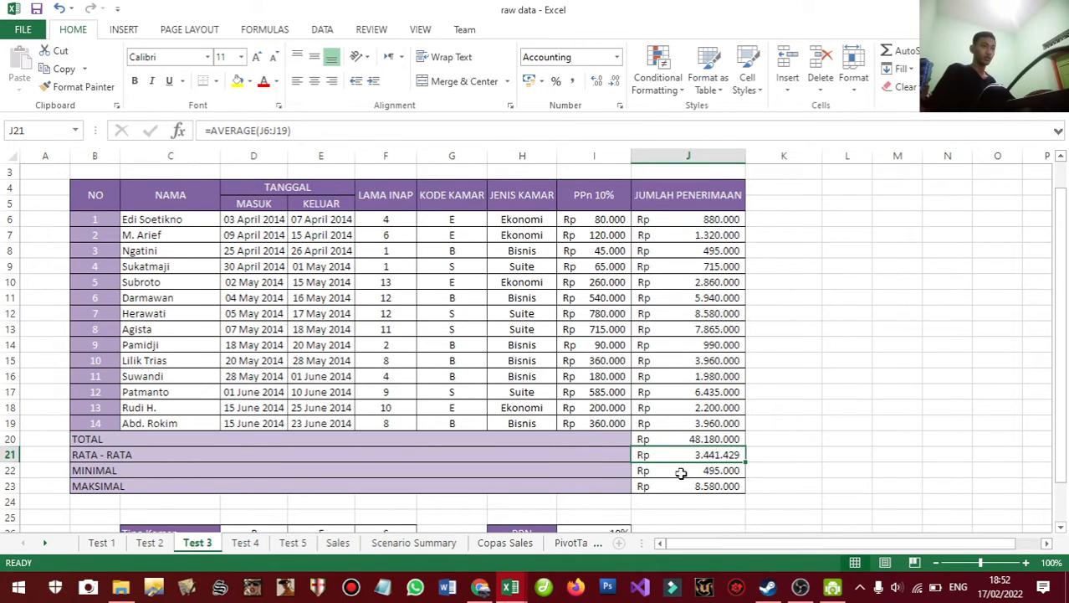
left_click(682, 488)
left_click(817, 435)
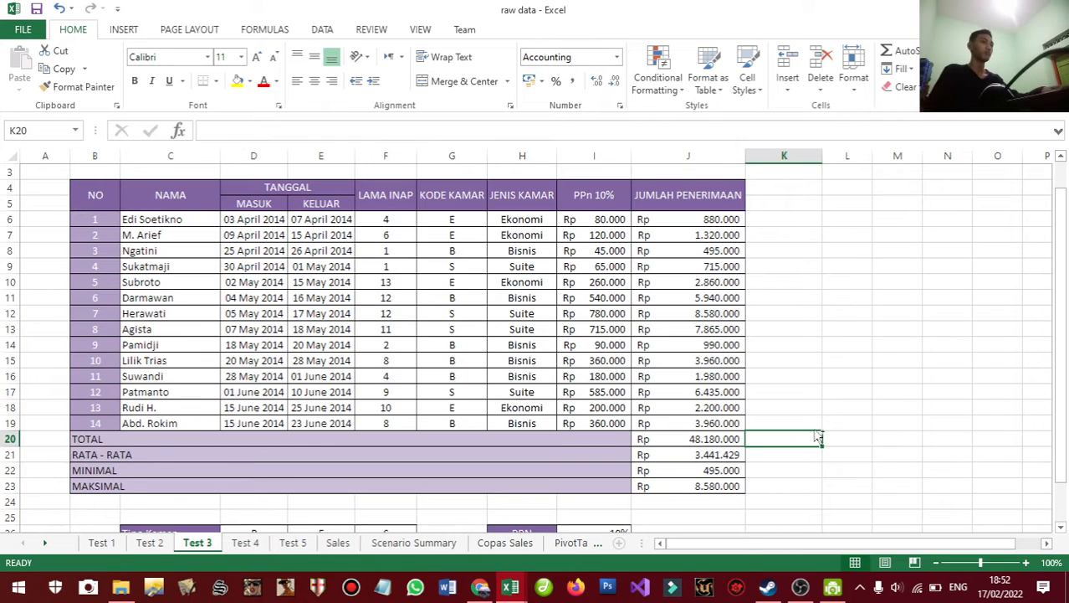
- Open the Test 4 sheet, look over its salary and helper tables, and select the KODE PEGAWAI codes in B6:B16
left_click(245, 542)
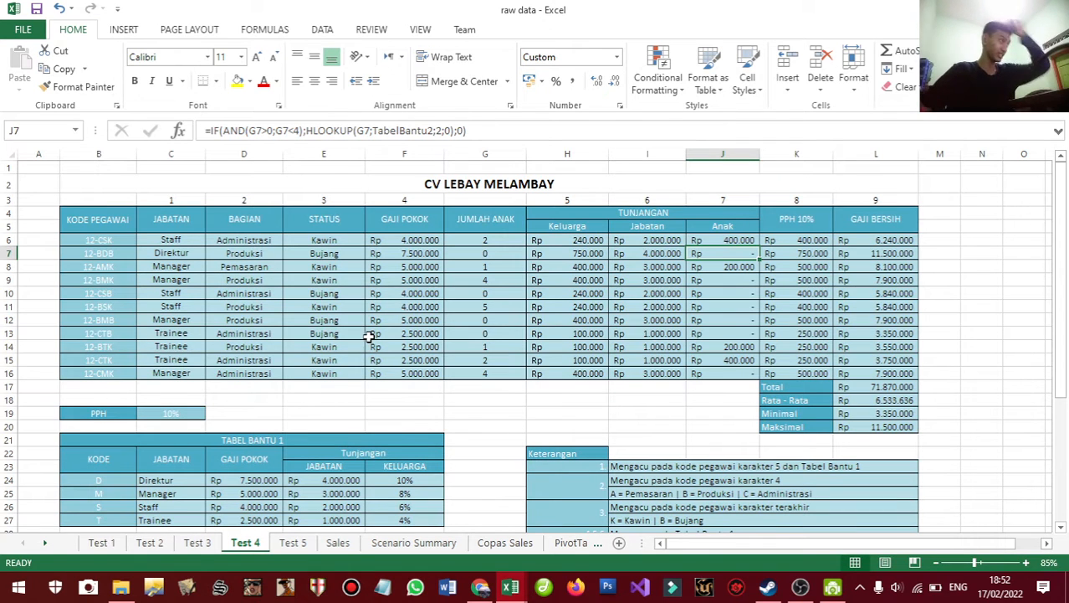
scroll(369, 336, "down", 1)
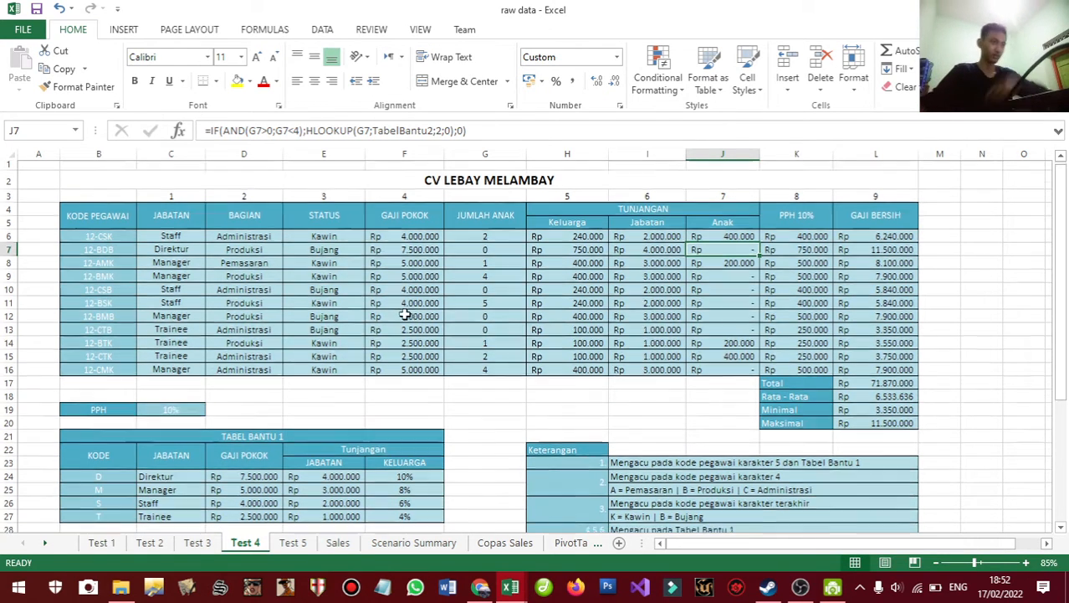
scroll(579, 477, "down", 2)
scroll(502, 410, "up", 1)
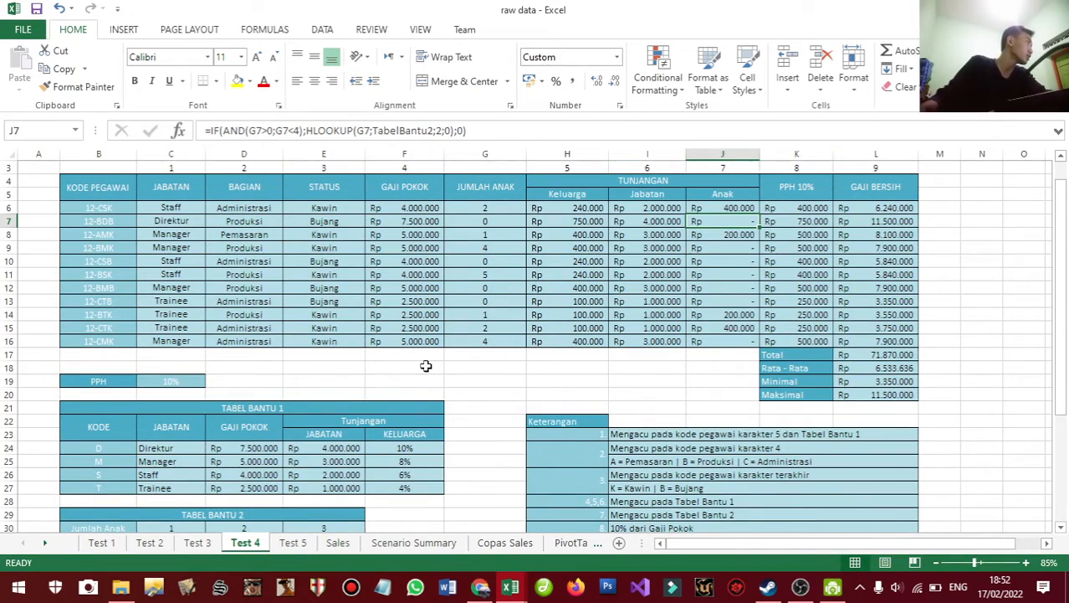
scroll(426, 366, "down", 2)
scroll(426, 365, "up", 2)
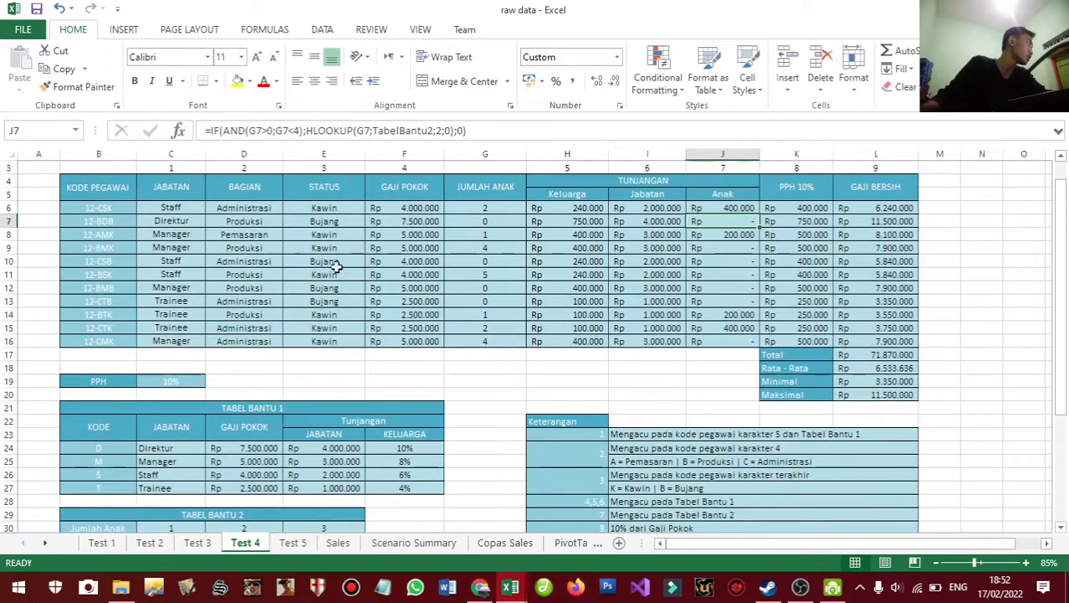
left_click_drag(106, 208, 105, 341)
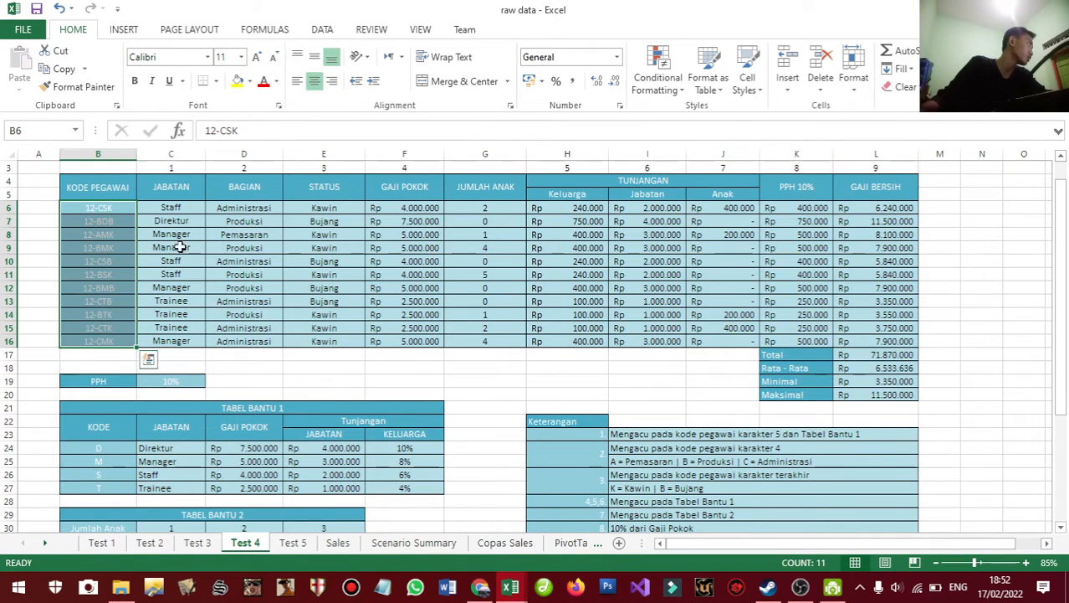
left_click(276, 81)
left_click(270, 99)
left_click(219, 209)
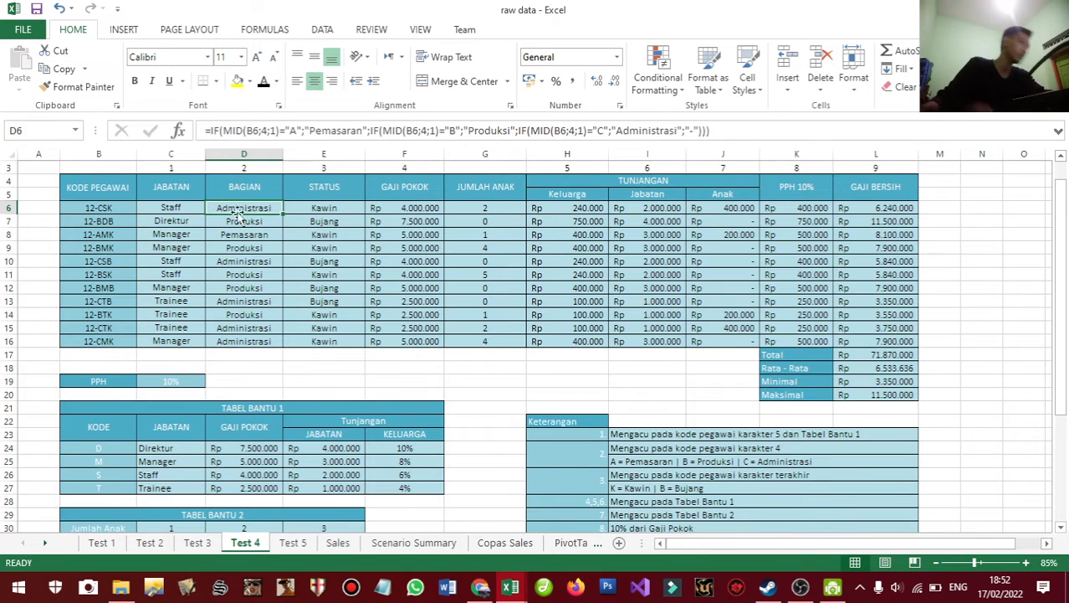
key("ctrl+z")
- Add the Tabel Bantu 1 codes, the Tabel Bantu 2 row labels and the Keterangan numbers to the selected KODE PEGAWAI cells and make their text black
scroll(136, 422, "down", 1)
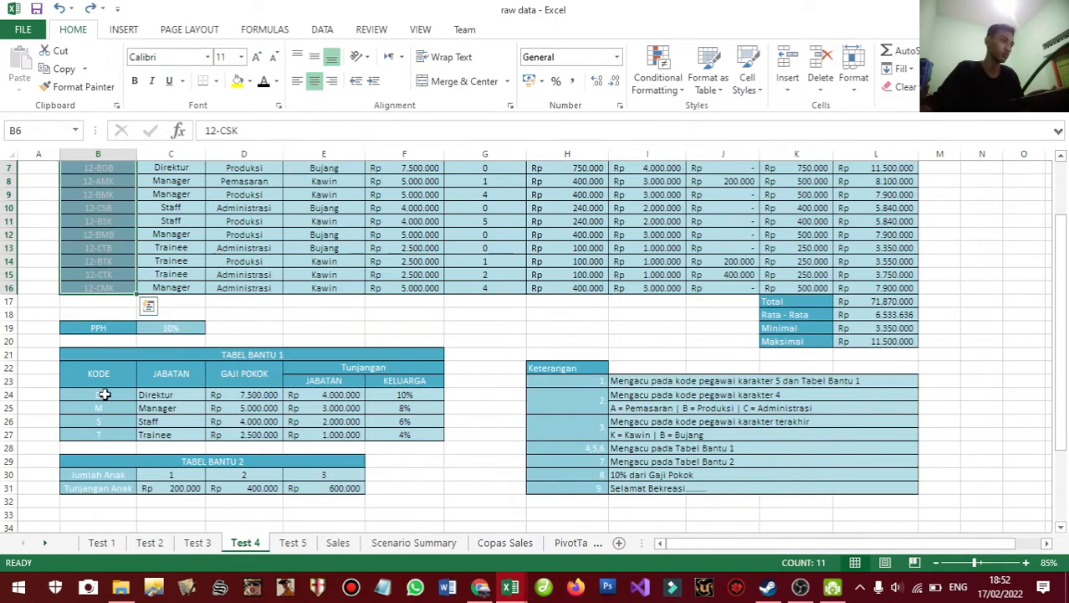
left_click_drag(103, 394, 103, 433)
left_click_drag(105, 475, 120, 487)
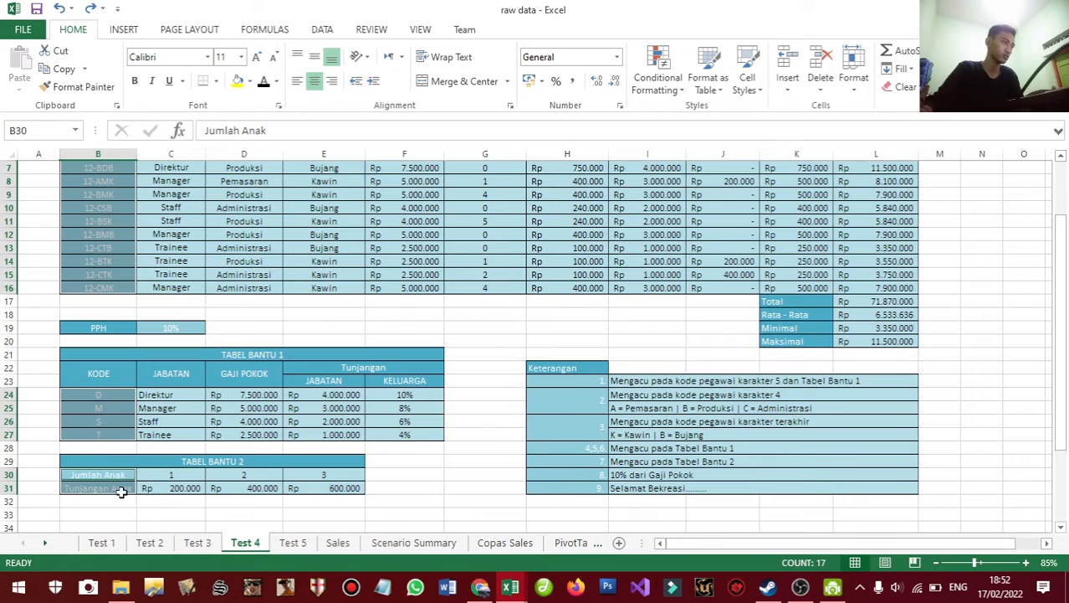
left_click_drag(566, 382, 565, 489)
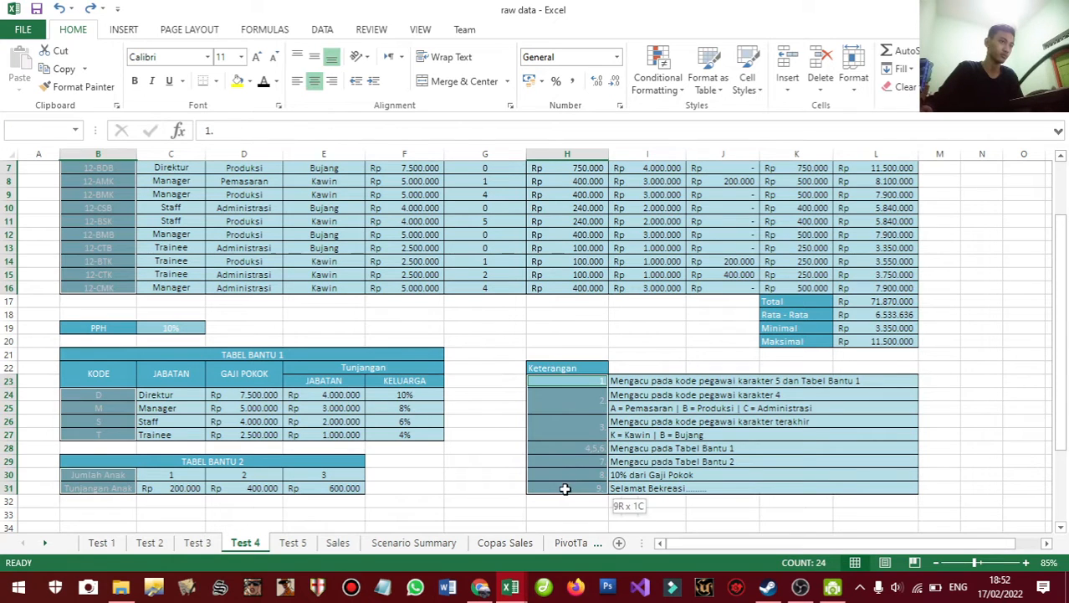
left_click(263, 80)
left_click(298, 269)
- Make the text of the PPH label and its percentage in B19:C19 black
left_click(111, 331)
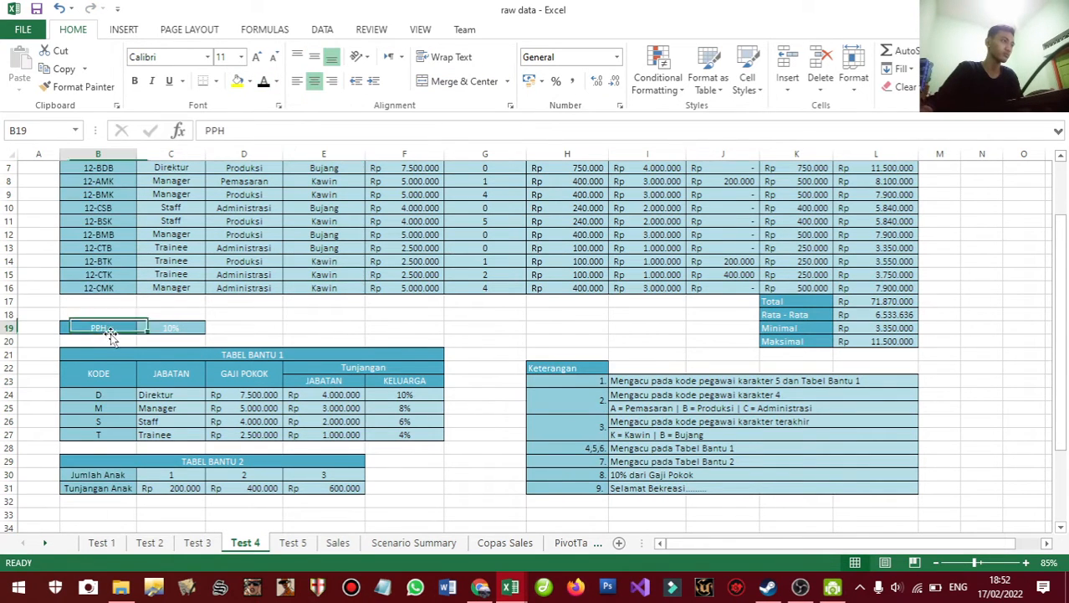
left_click(164, 328, "ctrl")
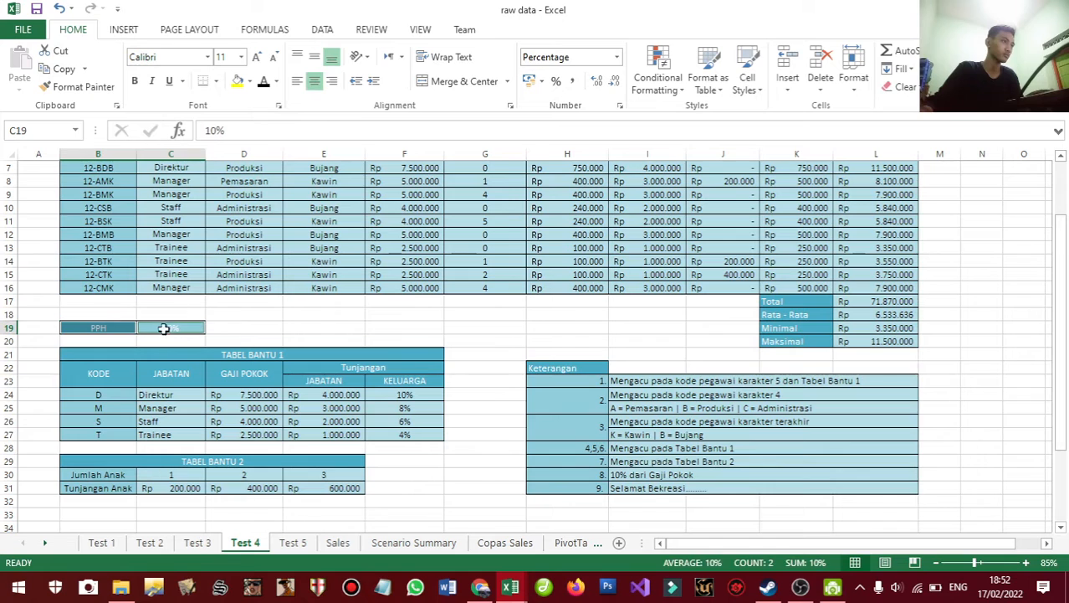
left_click(263, 80)
left_click(294, 299)
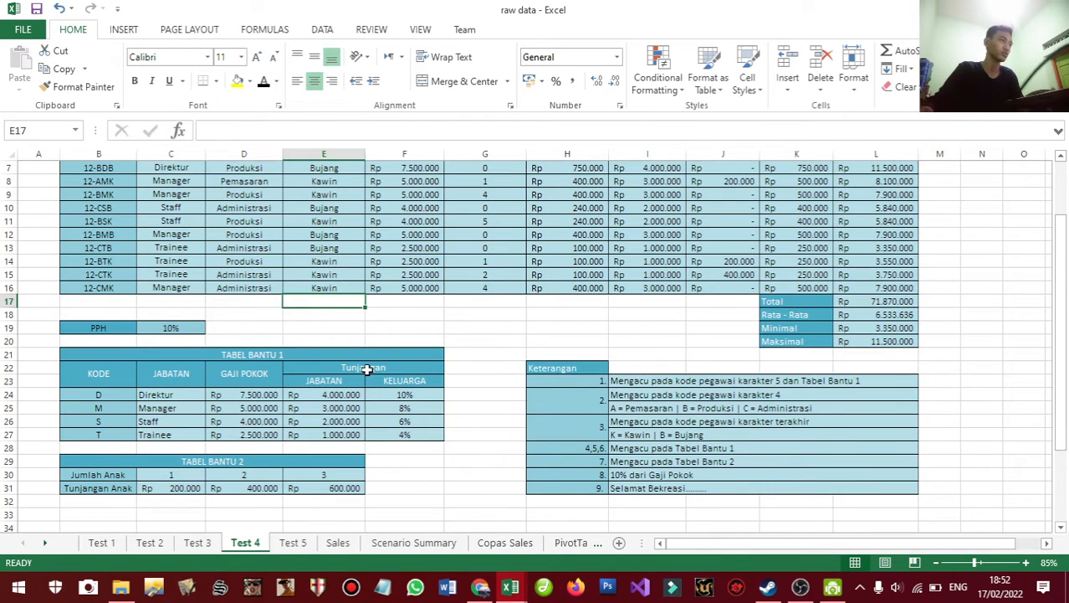
- Review the salary table and the Keterangan note in I23 that explains column 1, JABATAN
scroll(366, 371, "up", 2)
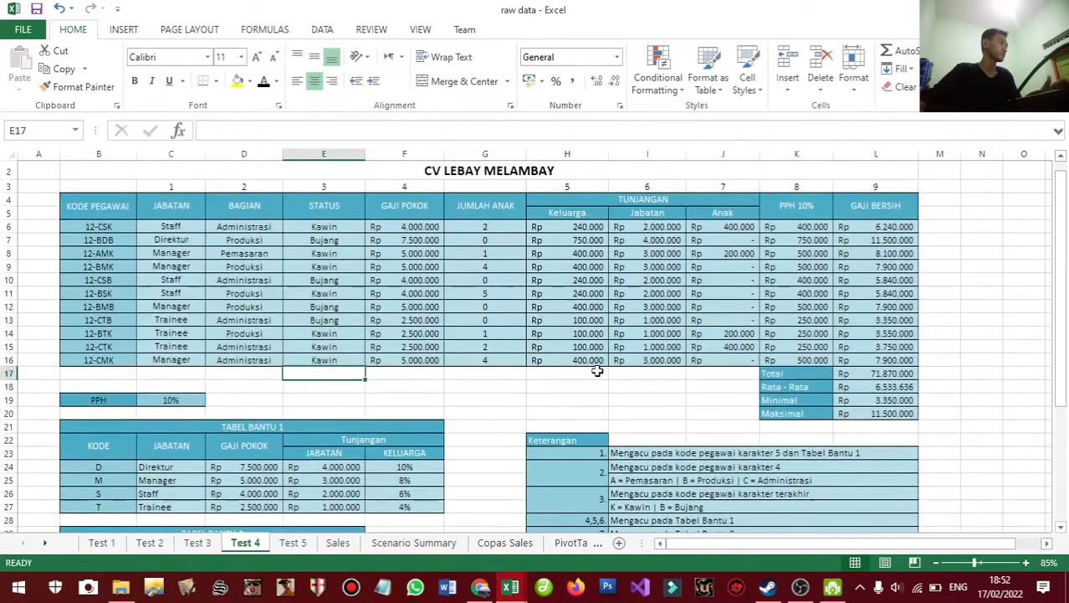
left_click(539, 401)
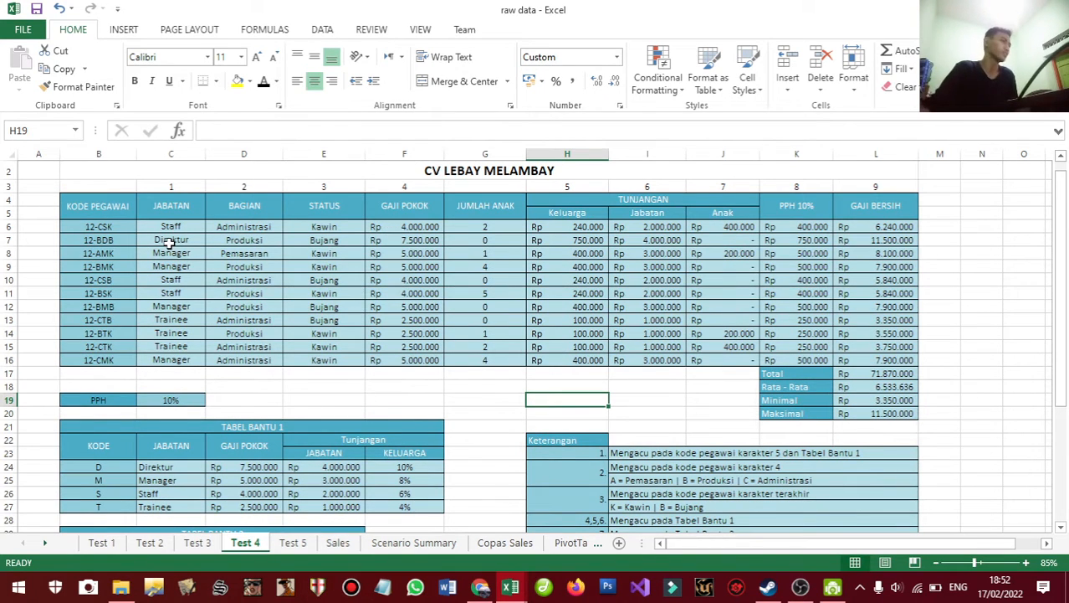
scroll(415, 309, "up", 1)
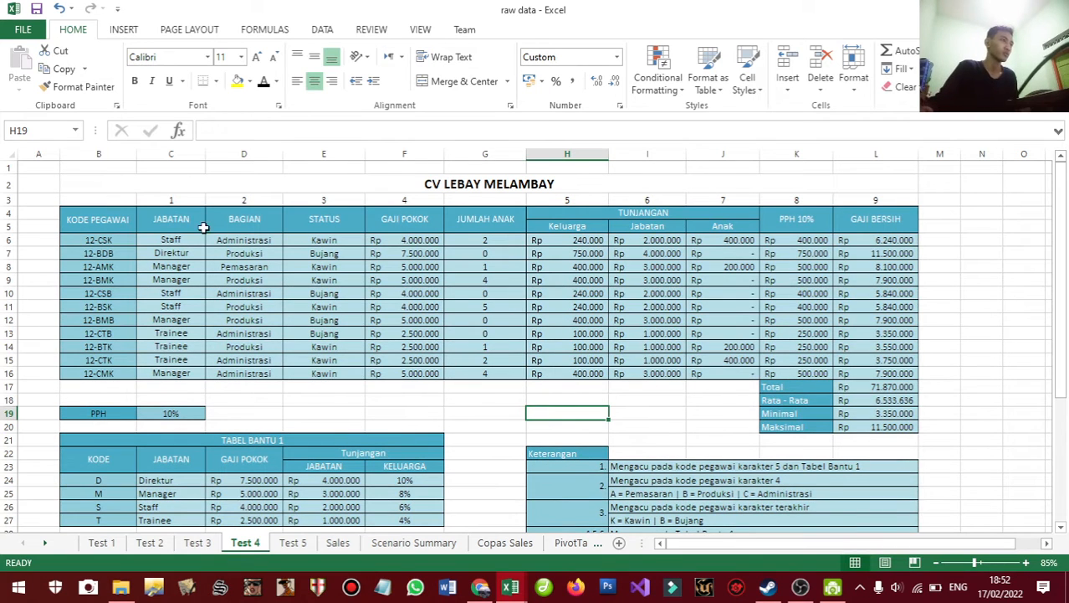
scroll(504, 435, "down", 2)
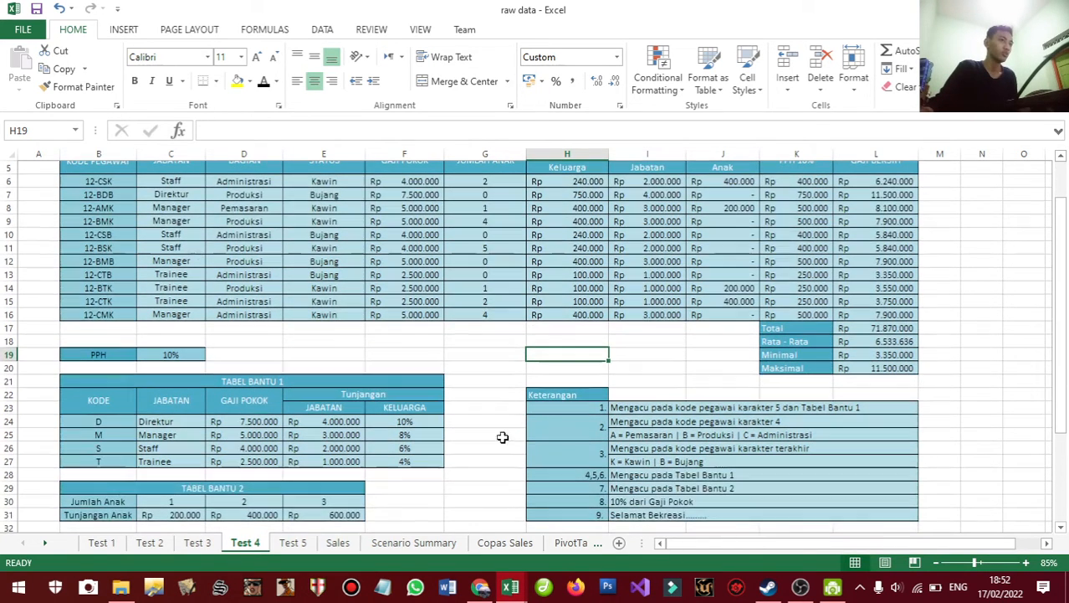
left_click(649, 407)
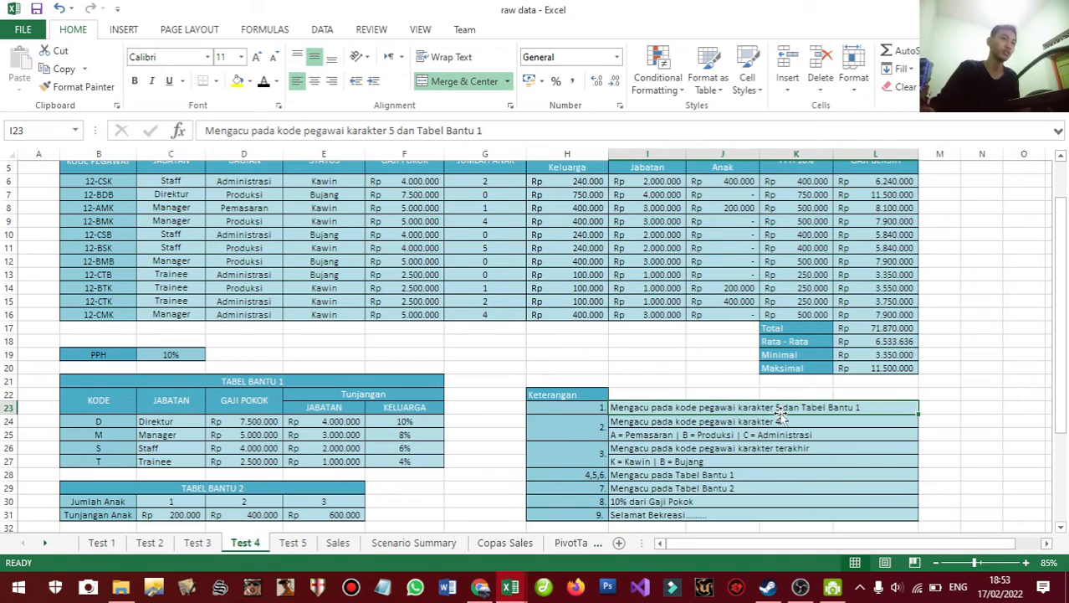
scroll(523, 373, "up", 1)
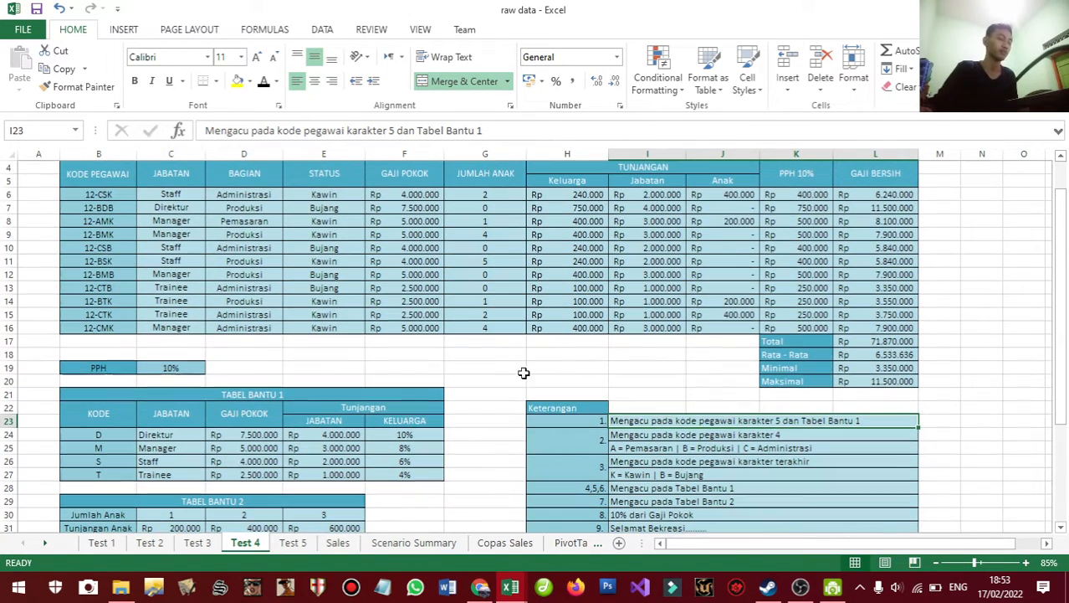
scroll(205, 251, "up", 1)
- Examine the JABATAN formula in C6, focusing on its IF and MID functions and the B6 text argument
left_click(178, 207)
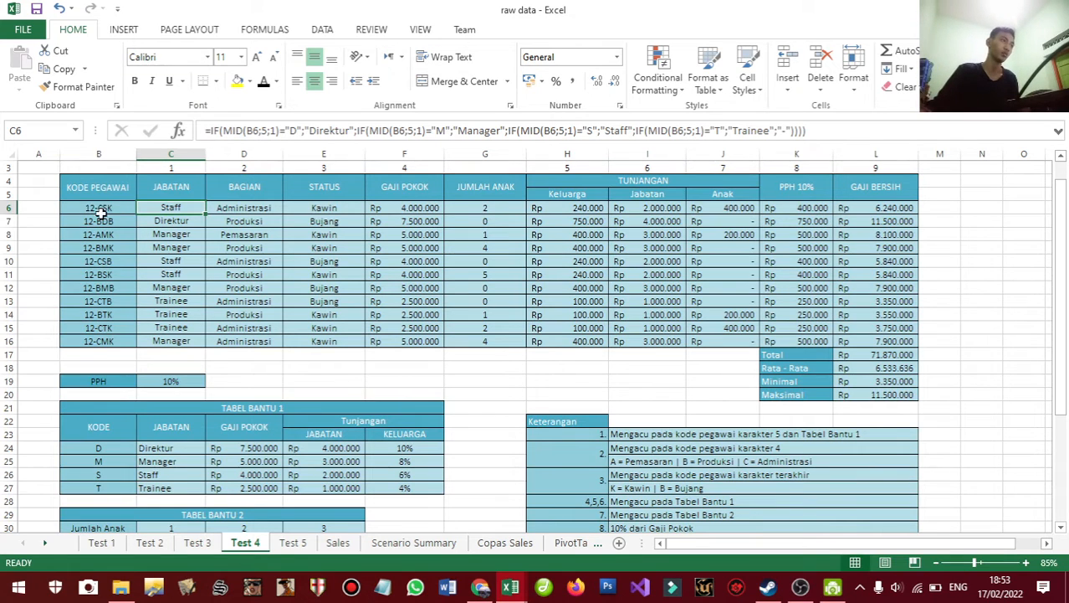
left_click(211, 132)
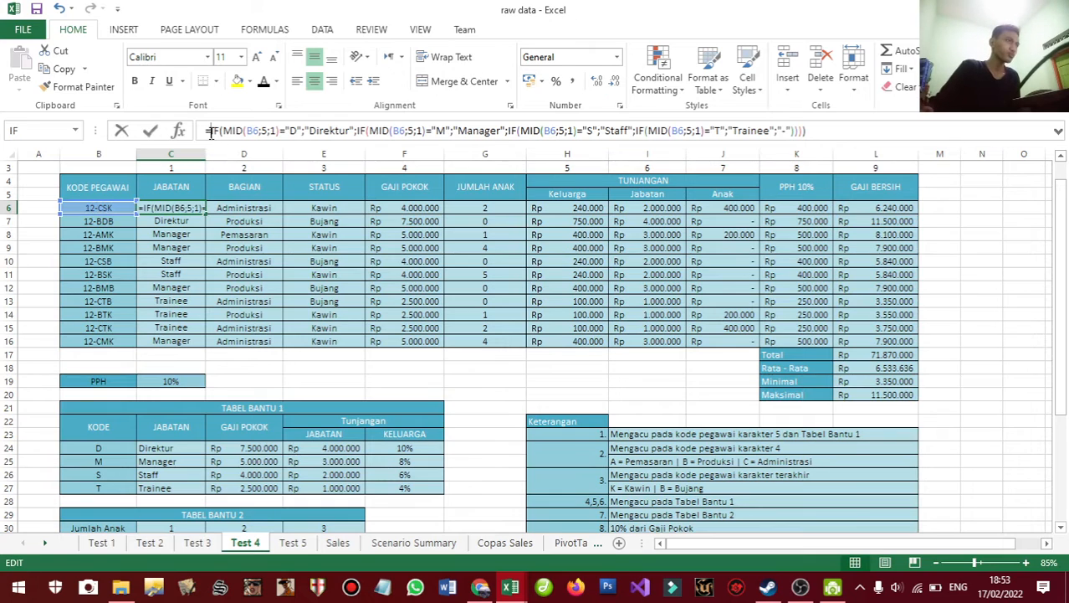
left_click(220, 131)
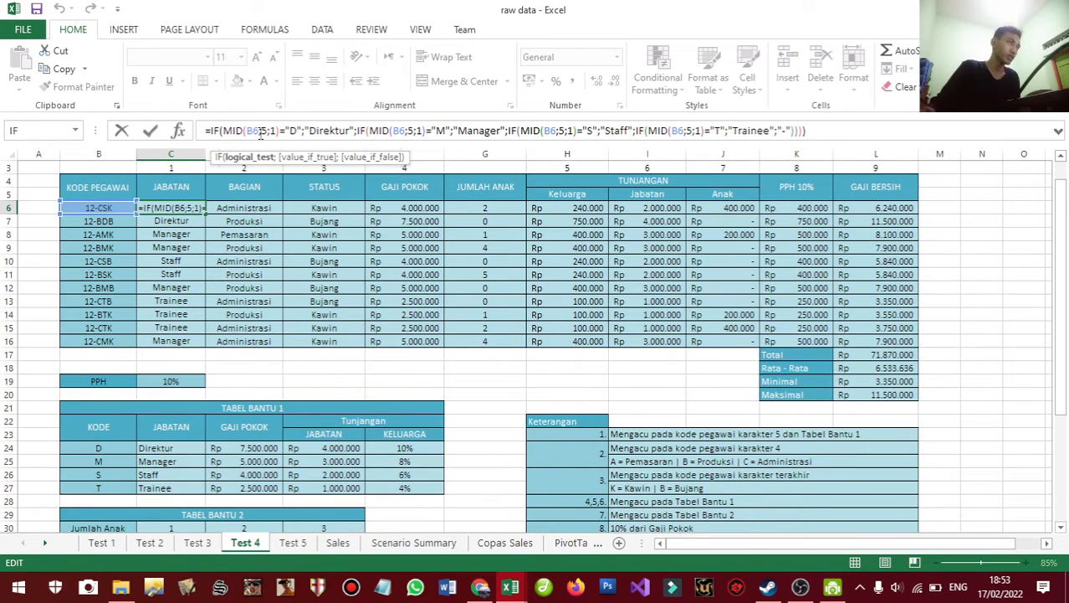
left_click(247, 131)
double_click(251, 131)
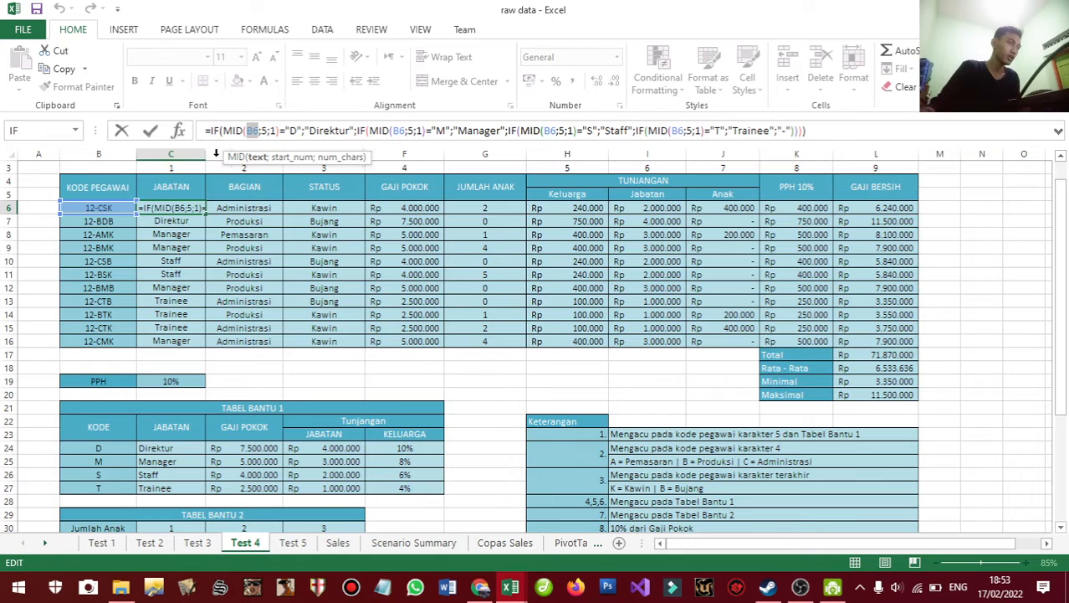
left_click(101, 207)
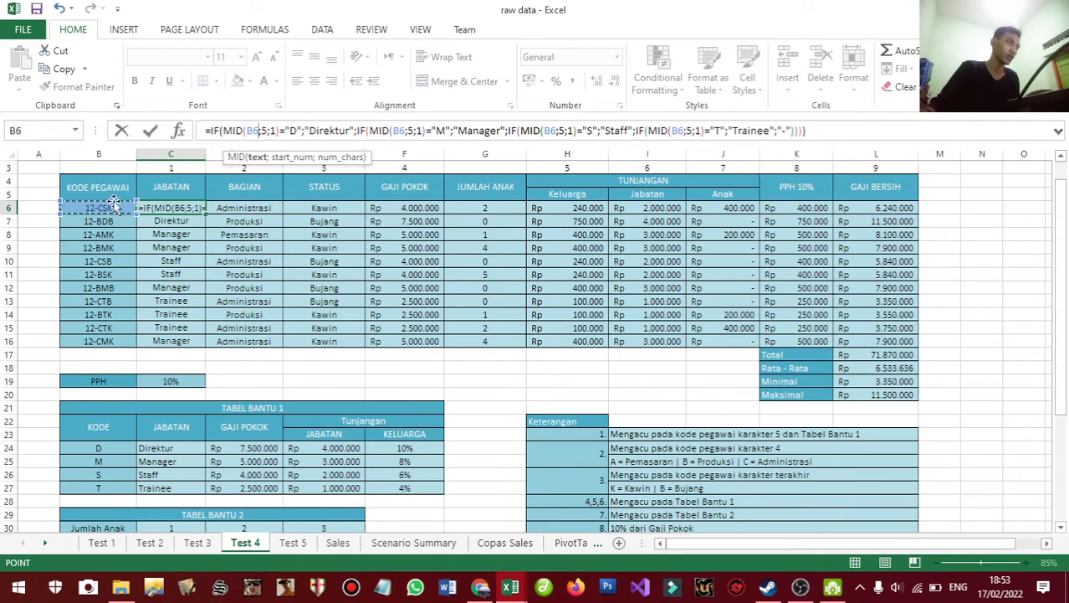
- Examine the start position and character count of the first MID in C6, trying a count of 2 and restoring 1
left_click(264, 132)
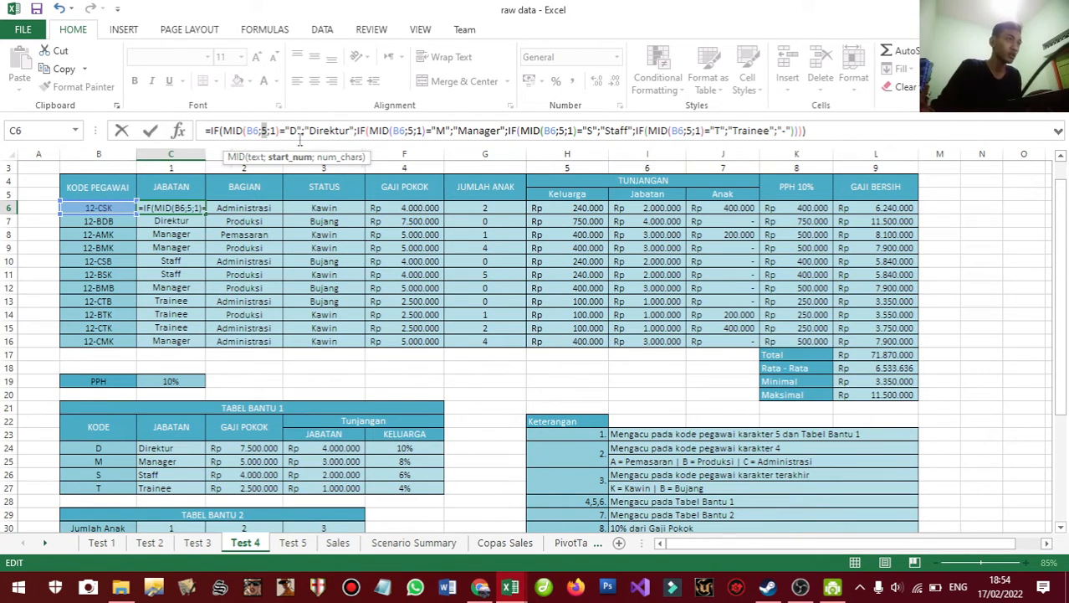
double_click(272, 132)
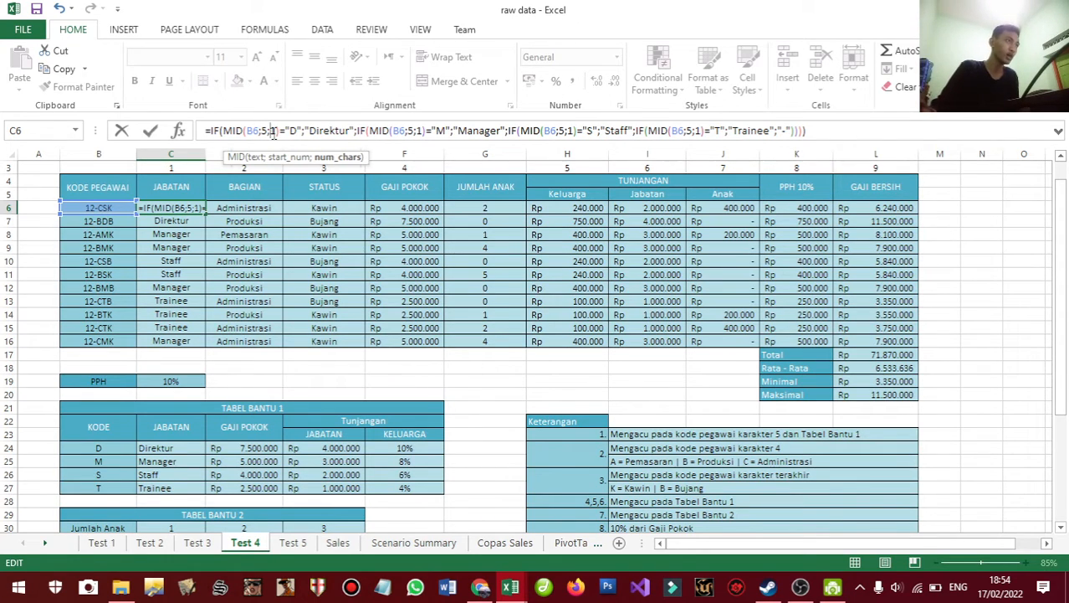
type("2")
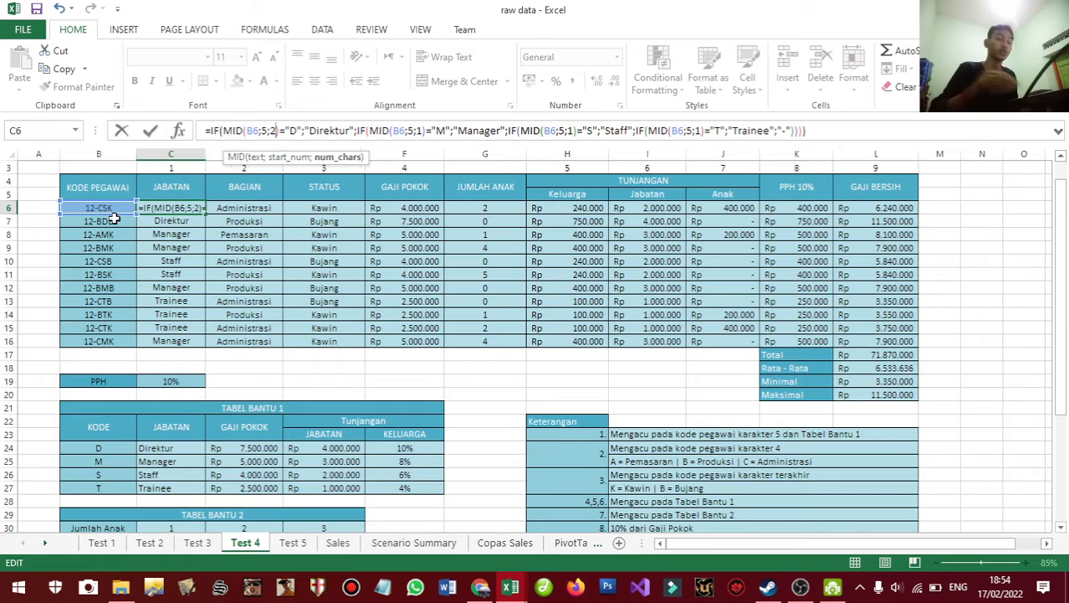
key("BackSpace")
type("1")
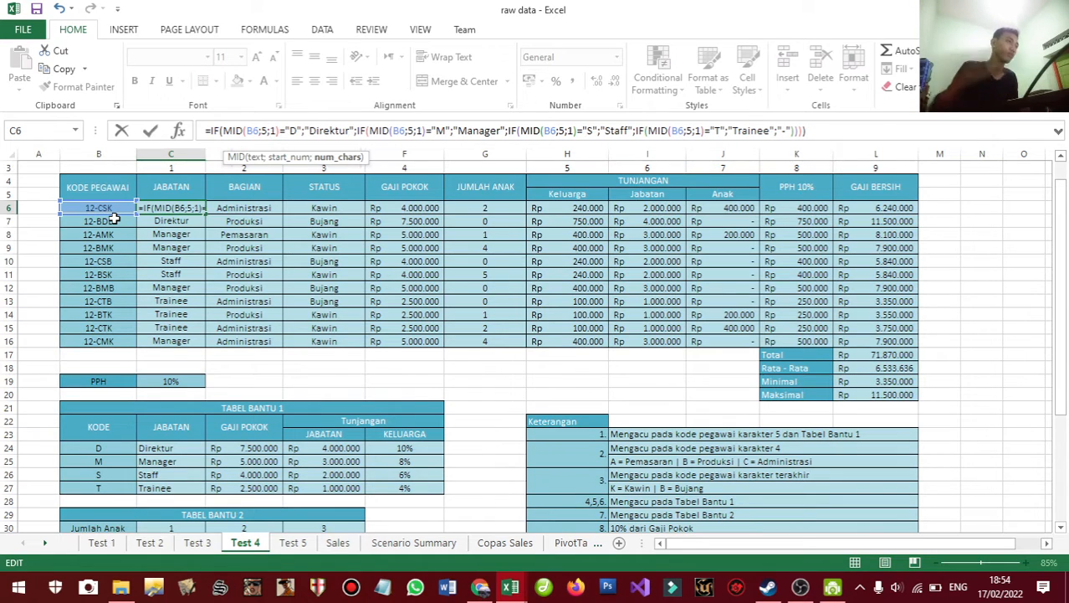
- Check the D/Direktur, M/Manager and S/Staff conditions in the C6 formula
double_click(292, 131)
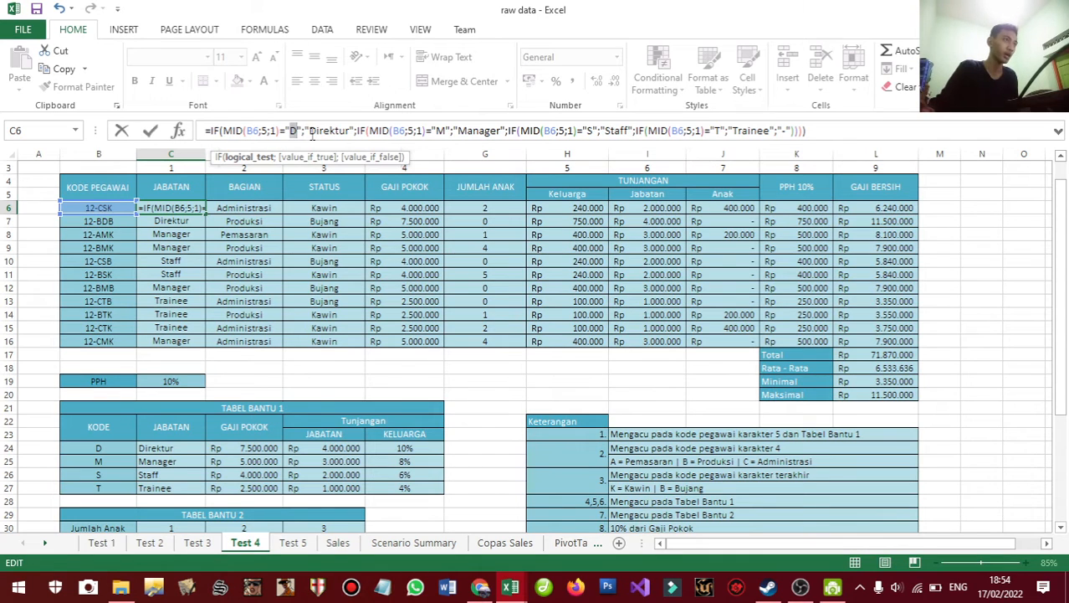
left_click_drag(310, 131, 351, 131)
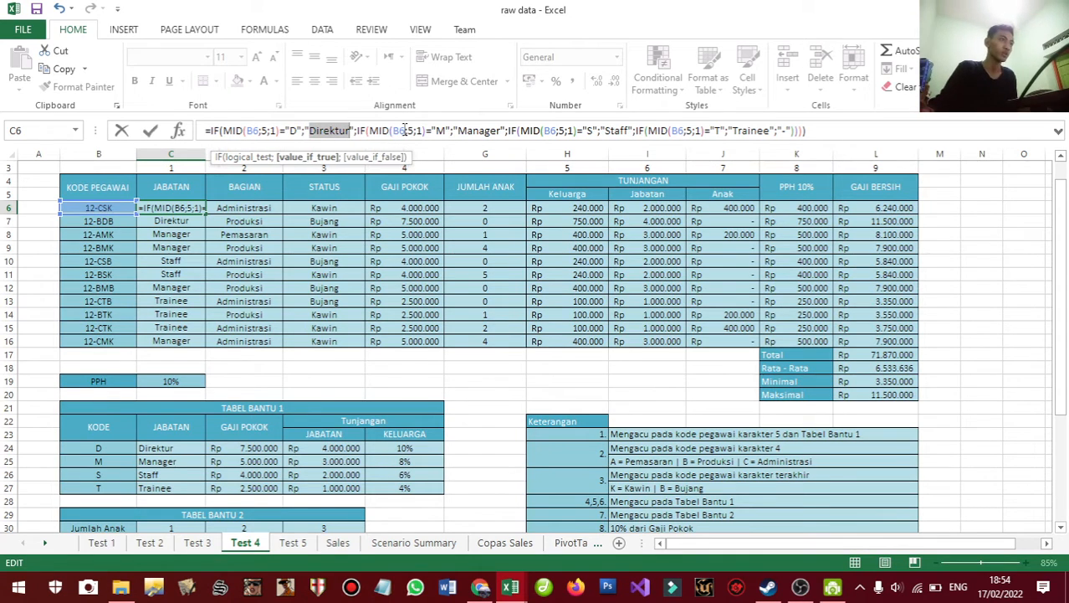
double_click(438, 131)
left_click_drag(457, 131, 497, 131)
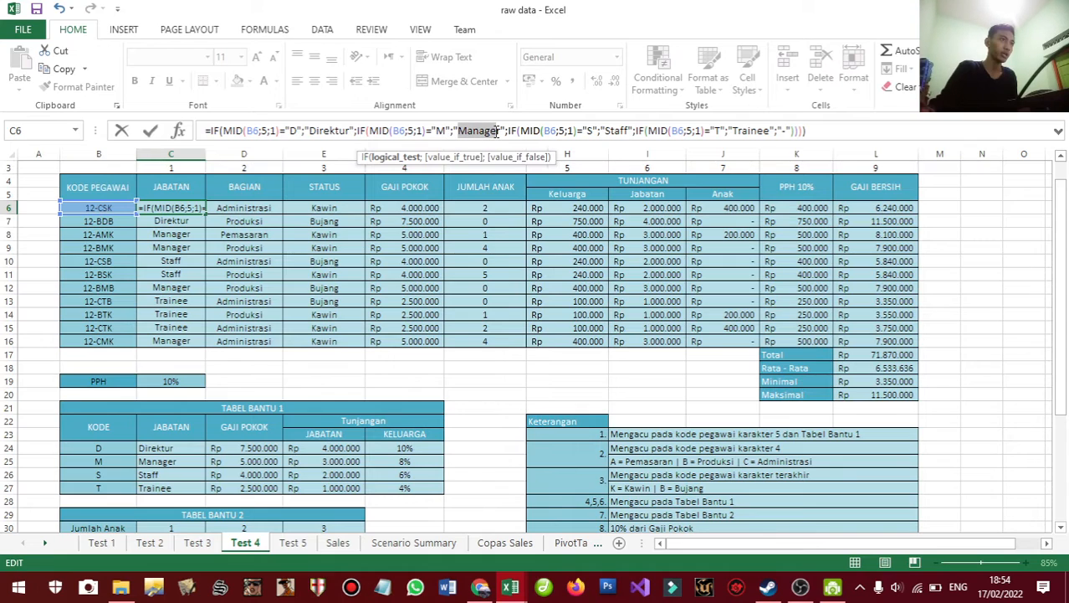
double_click(592, 131)
left_click_drag(605, 131, 629, 132)
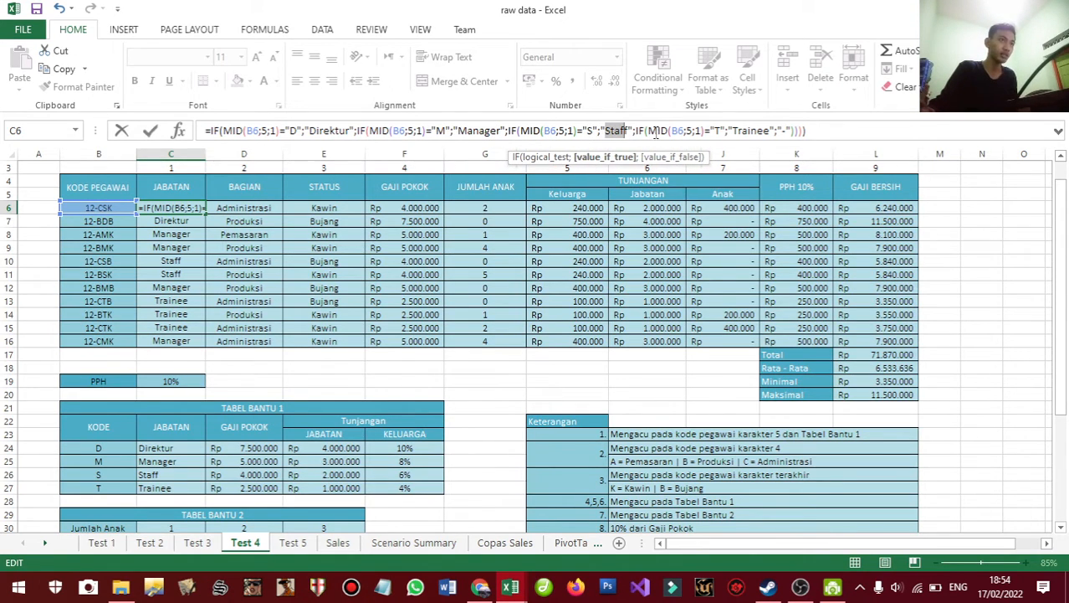
- Check the T/Trainee condition, the "-" fallback and the closing brackets of the C6 formula, and finish editing the cell
double_click(717, 132)
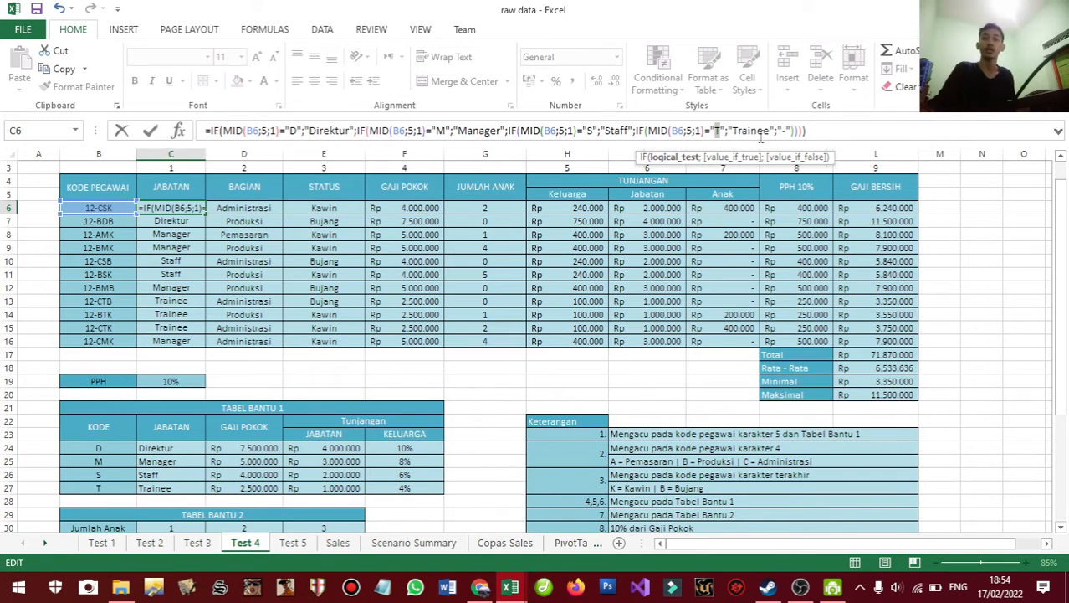
left_click(761, 136)
left_click_drag(770, 133, 759, 132)
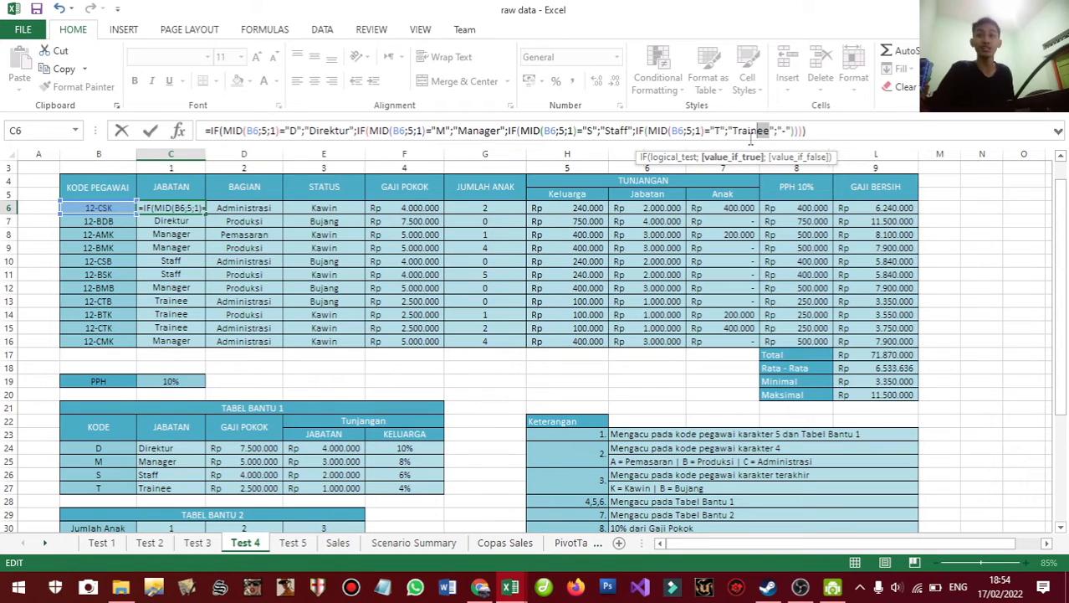
left_click(769, 132)
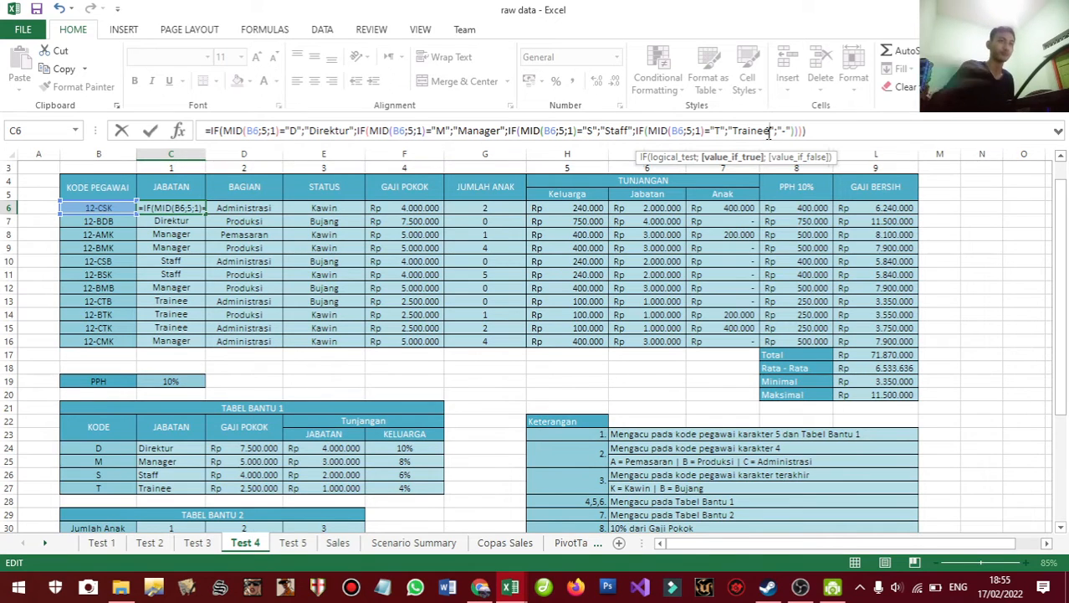
left_click_drag(782, 134, 793, 137)
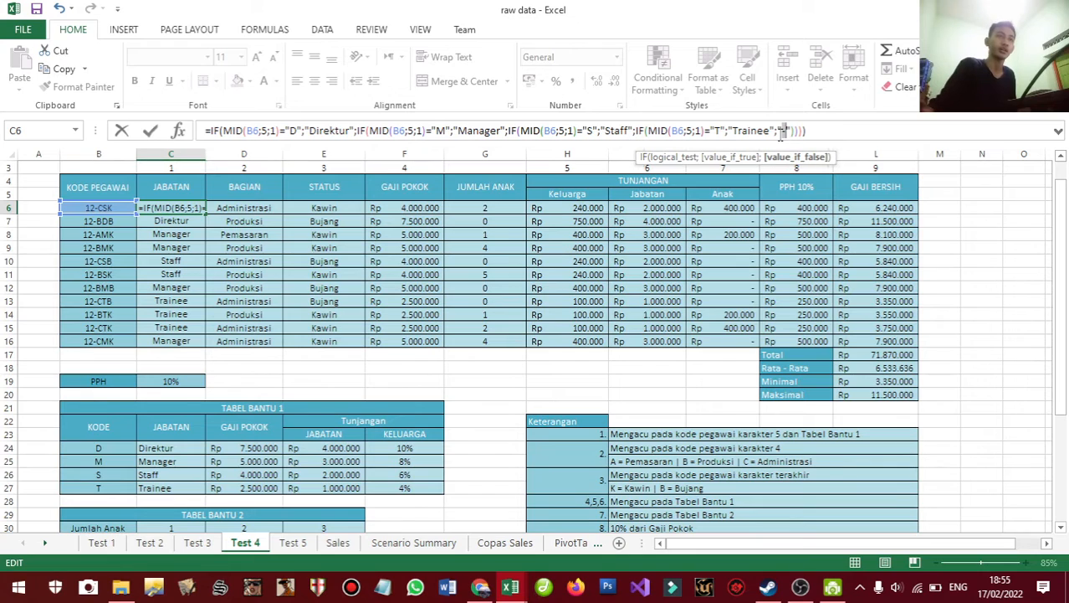
left_click_drag(791, 133, 808, 133)
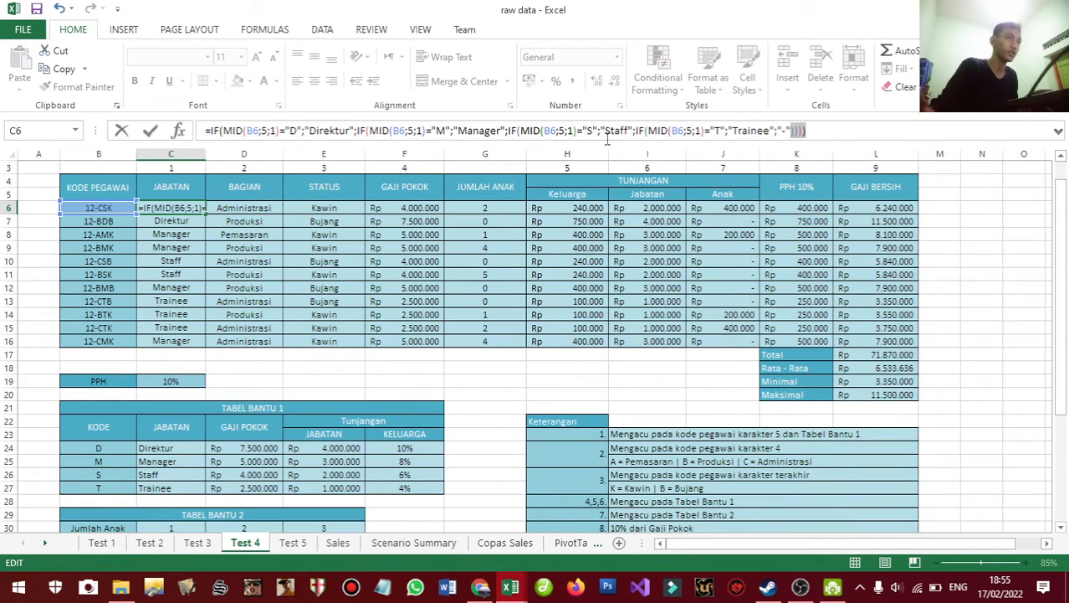
key("Return")
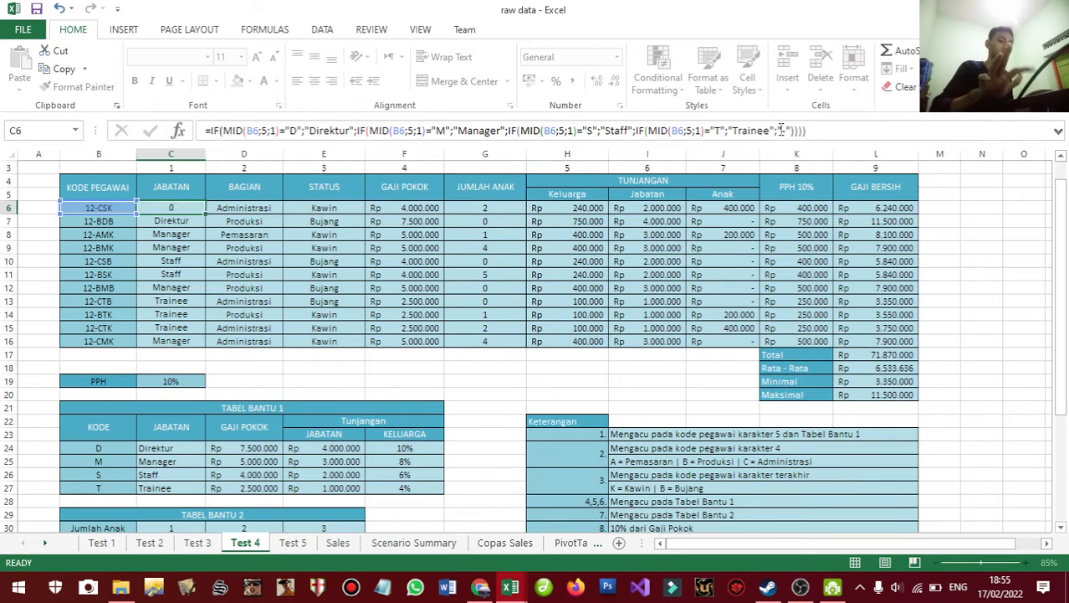
left_click(162, 208)
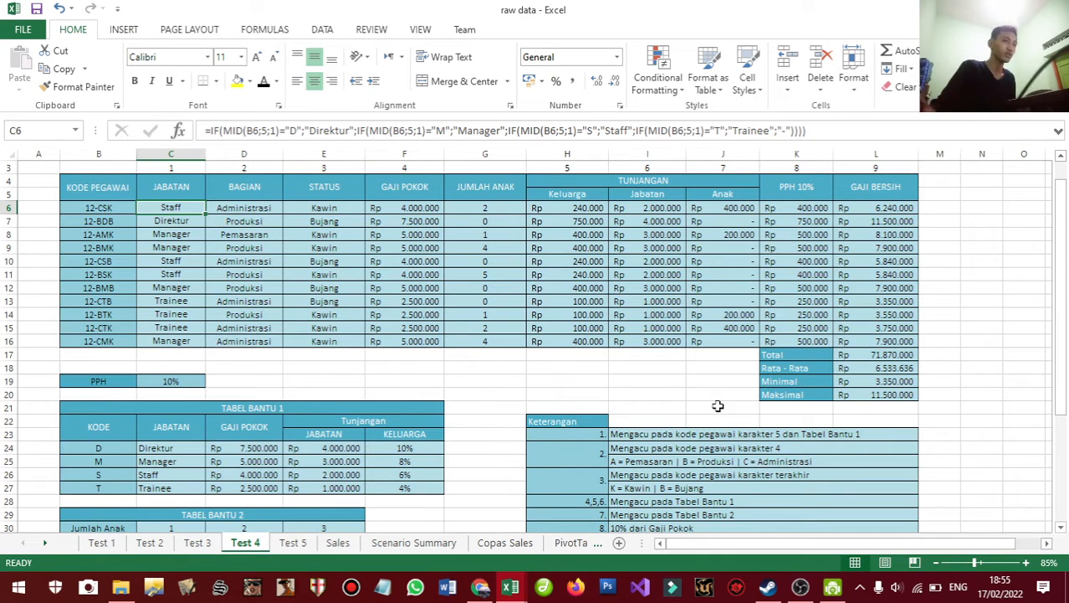
- Examine the BAGIAN formula in D6, focusing on the start position and character count of its first MID
left_click(243, 209)
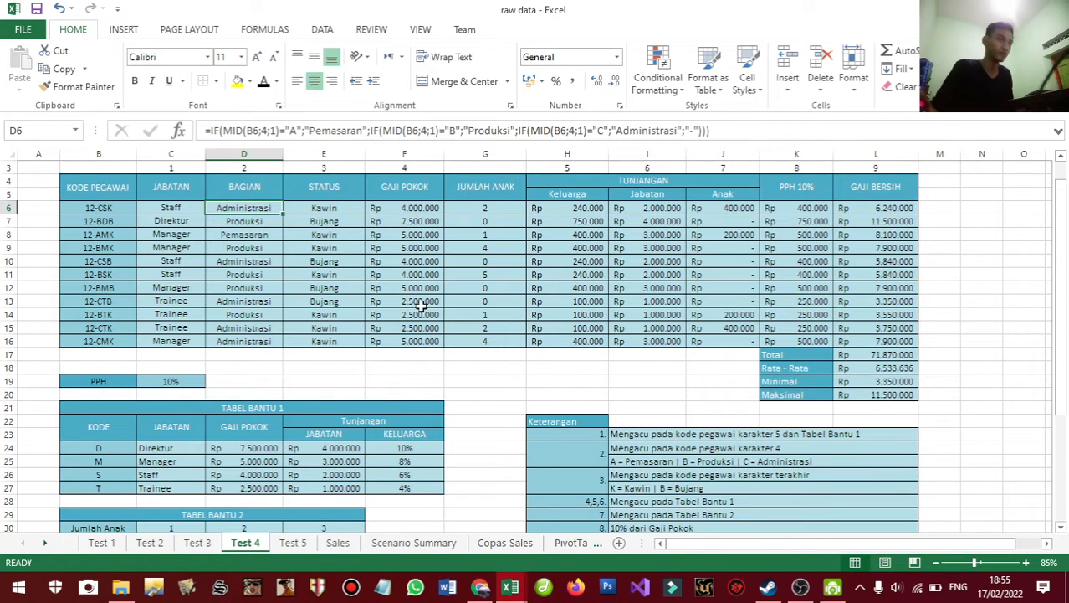
left_click(268, 131)
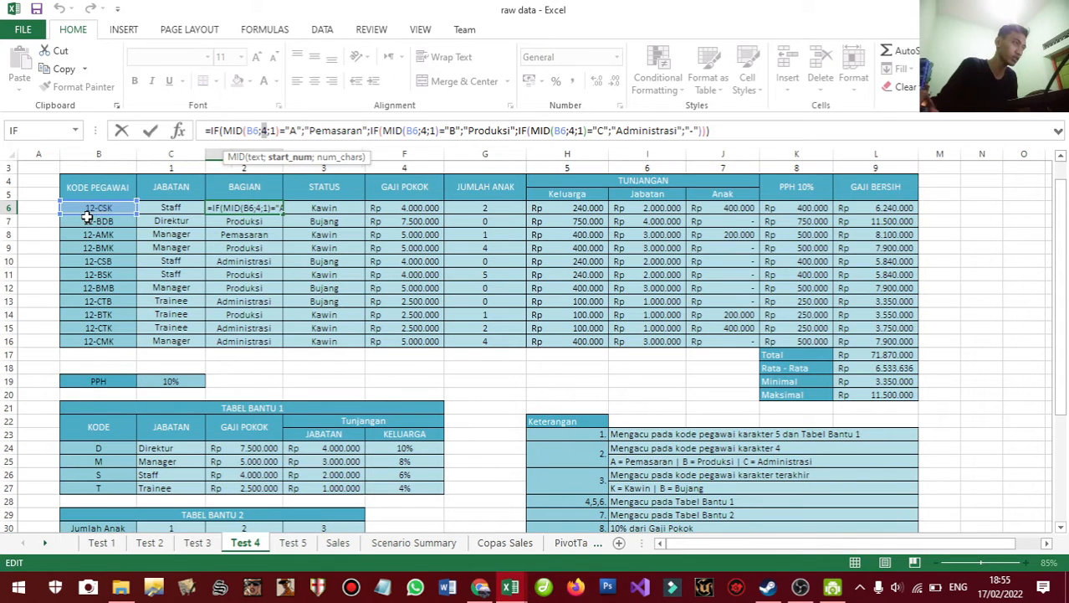
left_click(292, 134)
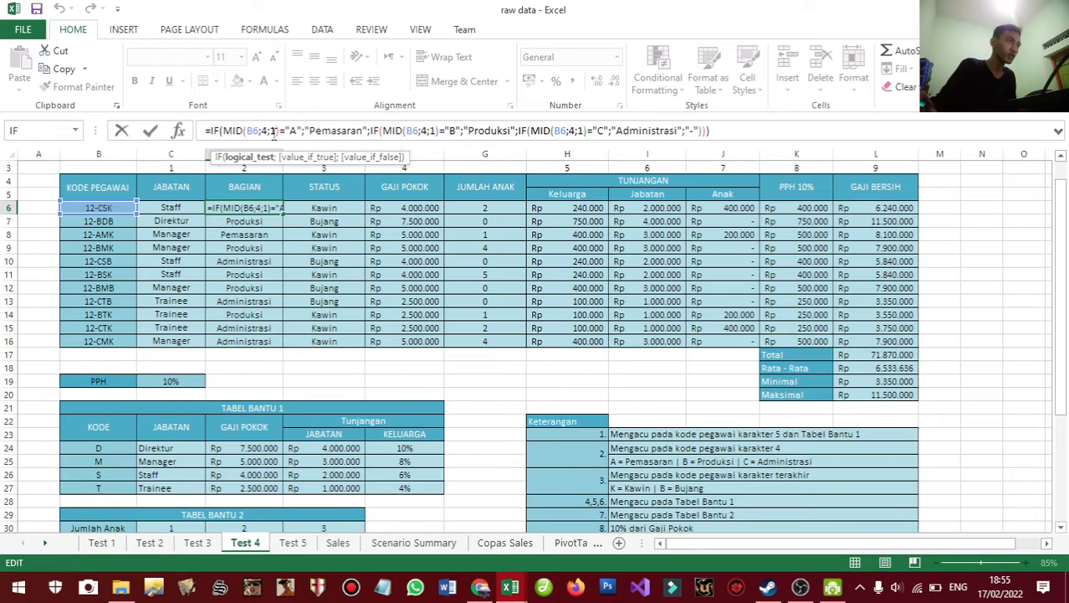
left_click(272, 134)
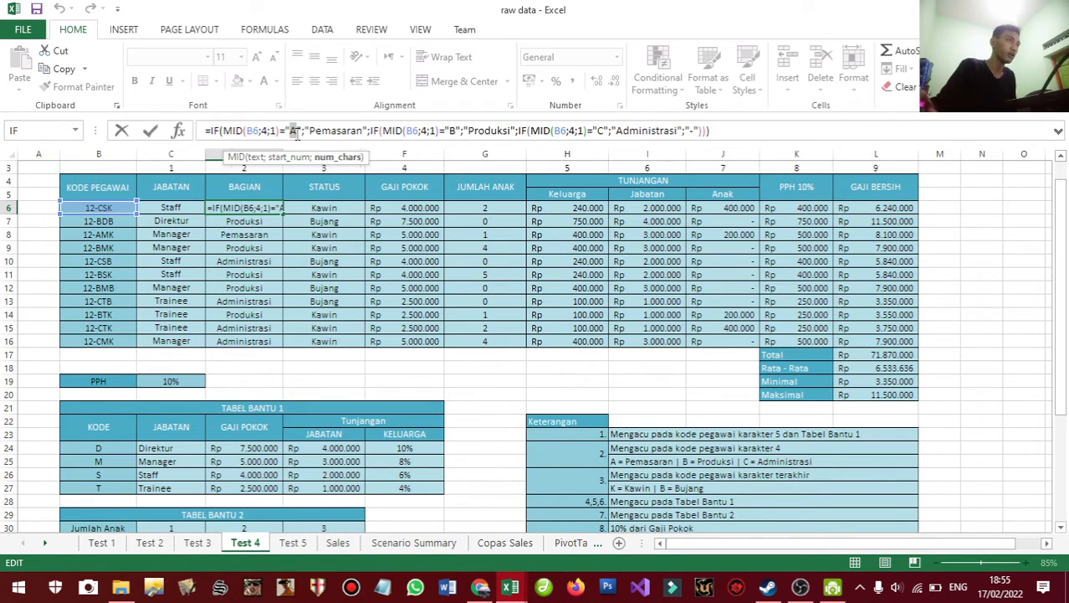
- Check the A/Pemasaran, B/Produksi and C/Administrasi conditions in the D6 formula, and finish editing the cell
left_click_drag(310, 132, 362, 131)
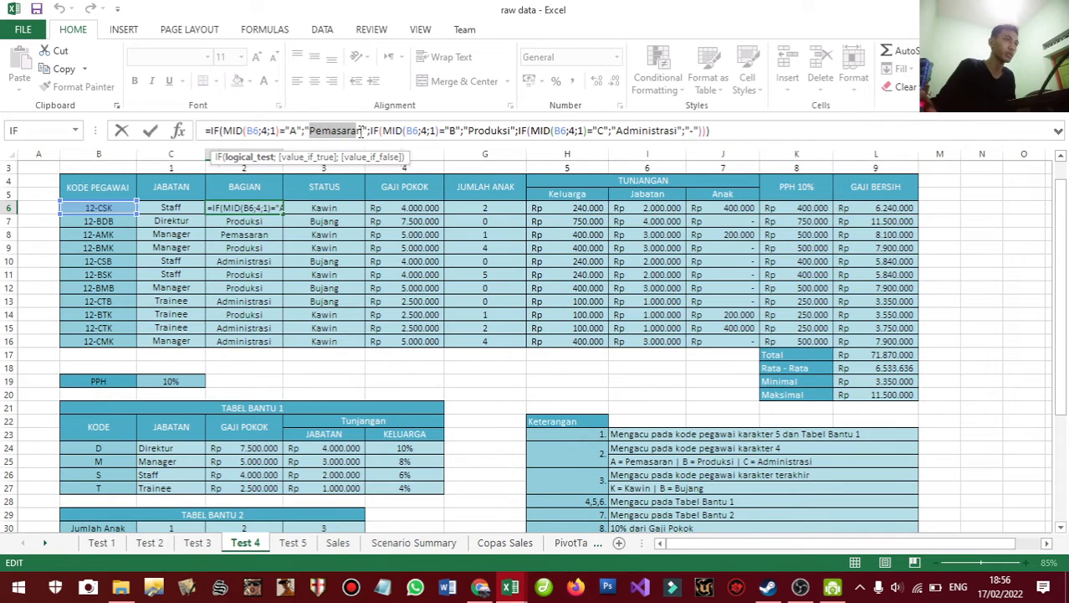
left_click(452, 132)
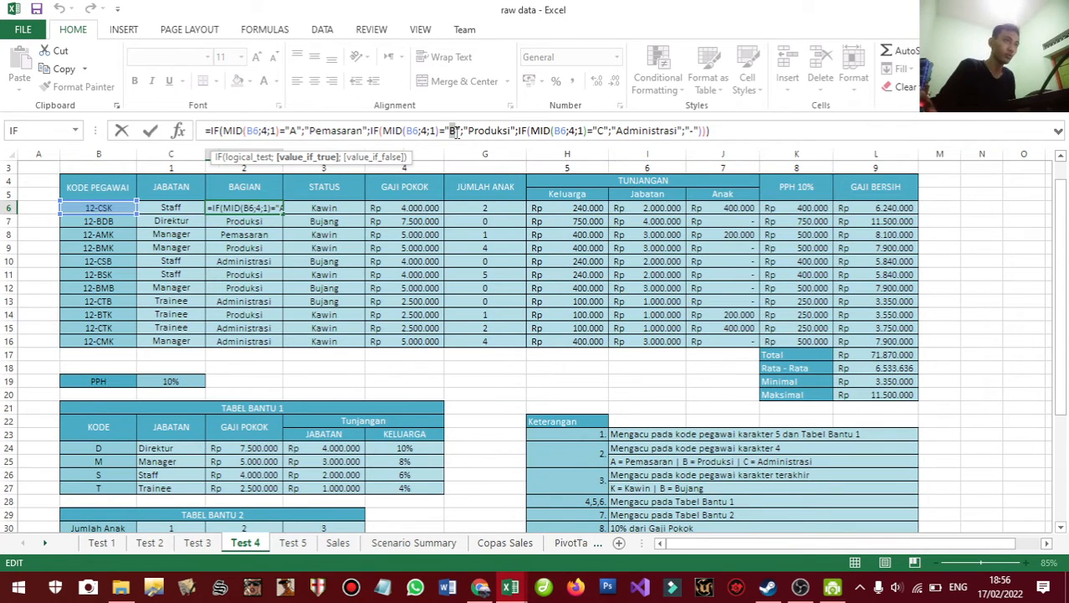
left_click_drag(467, 131, 511, 132)
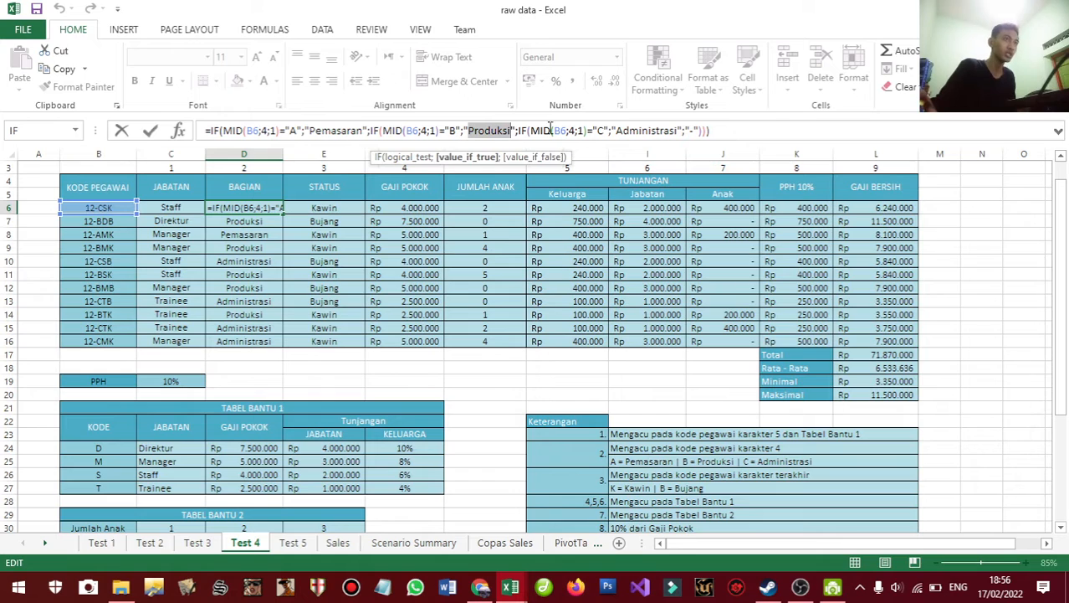
left_click_drag(595, 131, 605, 130)
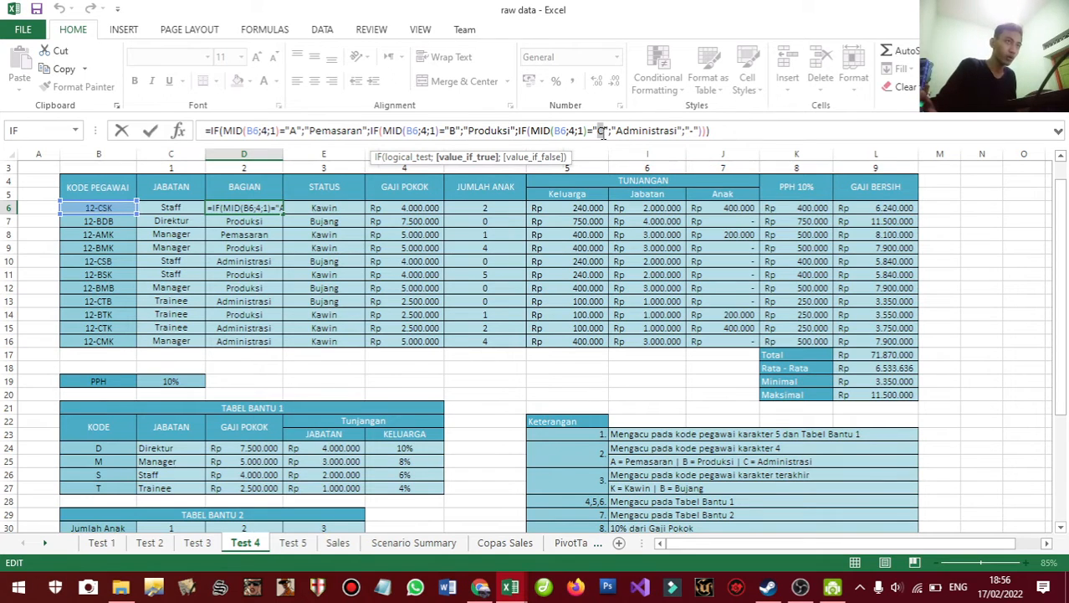
left_click(640, 131)
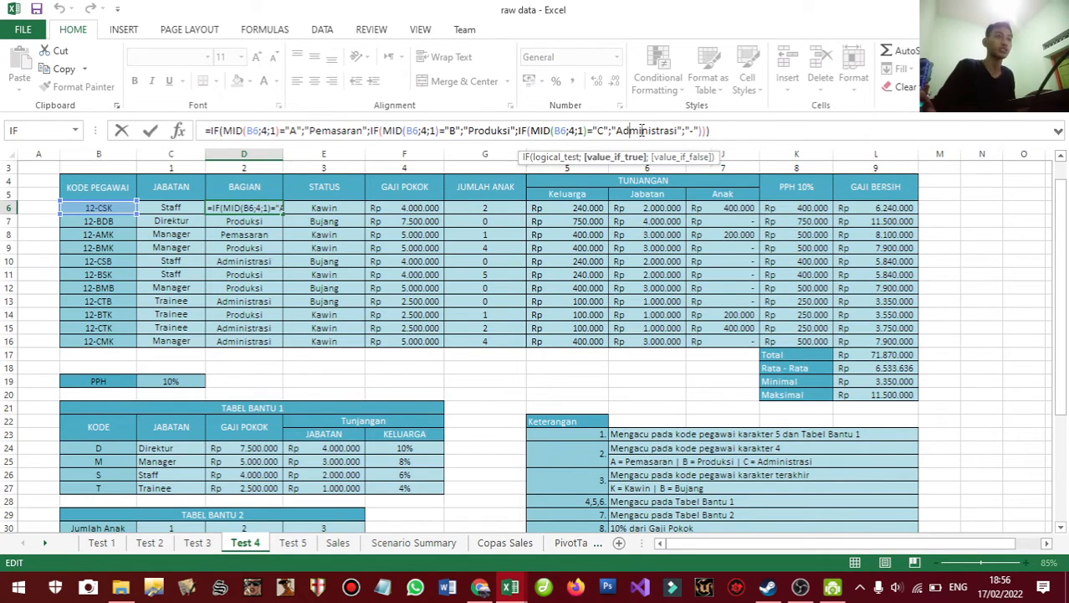
key("Return")
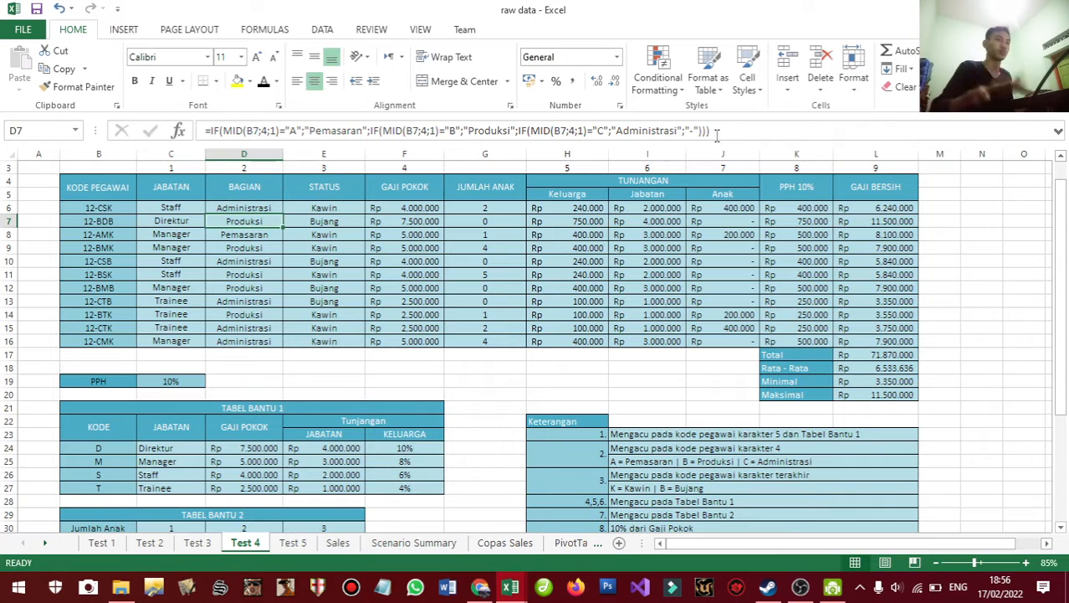
- Compare the JABATAN formulas in C6:C16 with the BAGIAN formulas in D6:D16
left_click(266, 207)
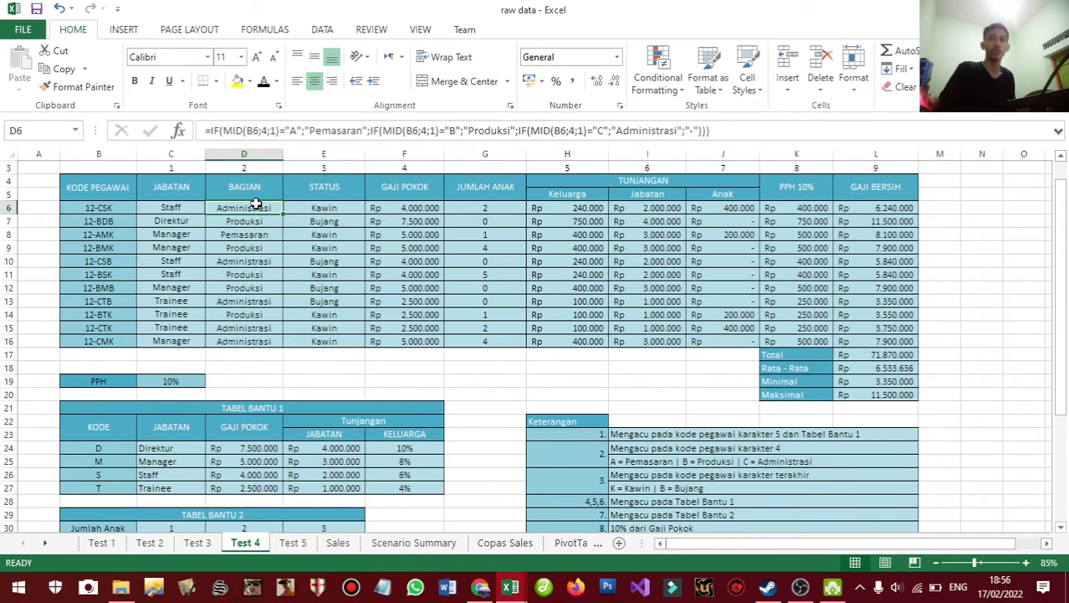
left_click_drag(172, 208, 170, 339)
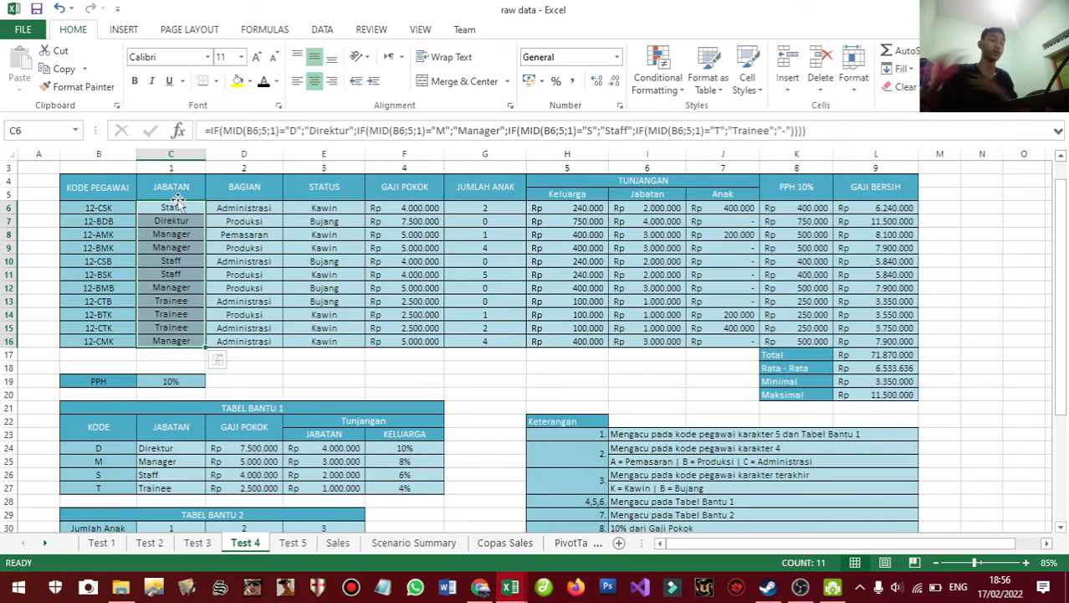
left_click_drag(167, 226, 216, 370)
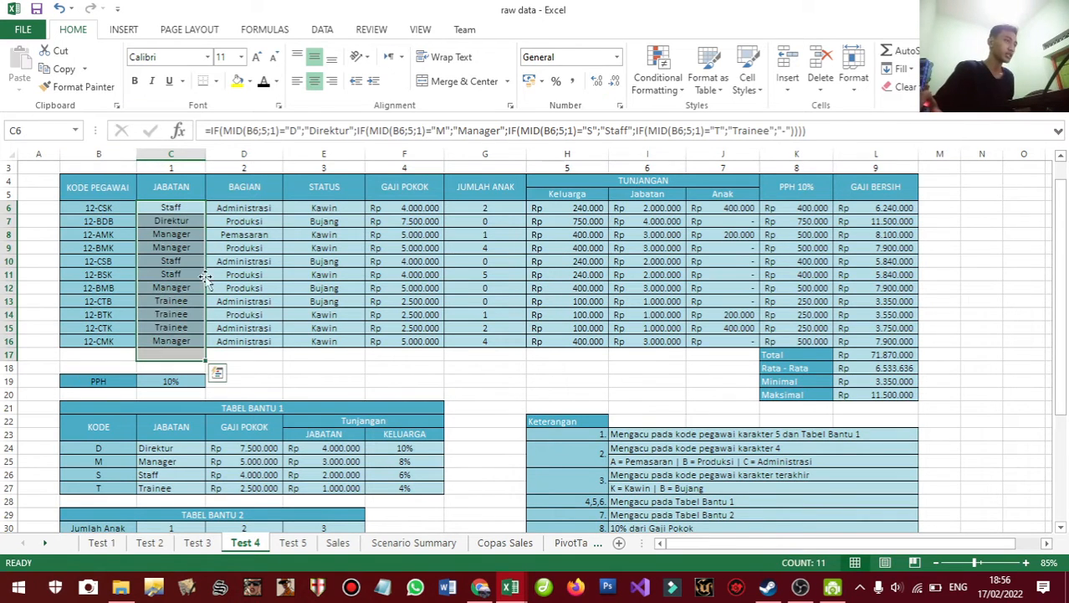
left_click_drag(238, 210, 246, 355)
left_click(179, 208)
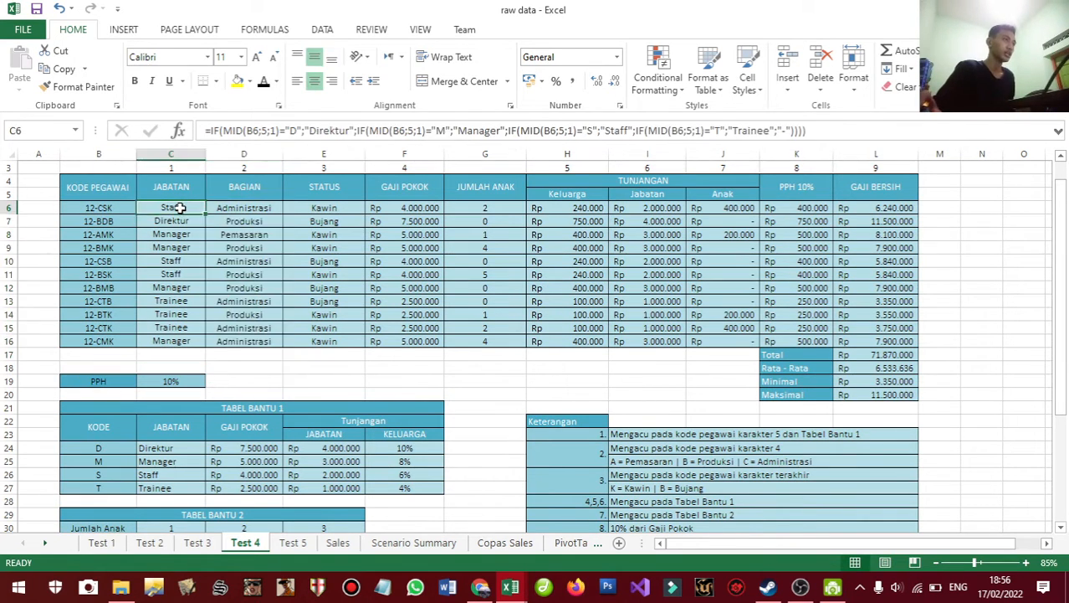
left_click_drag(179, 206, 172, 342)
left_click_drag(241, 209, 239, 335)
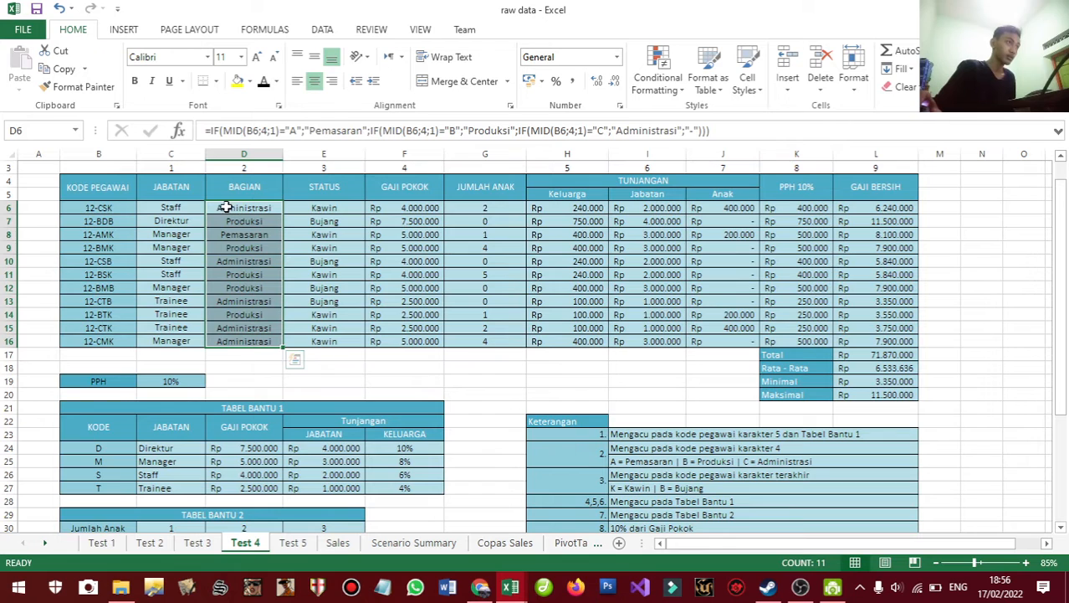
left_click_drag(171, 204, 160, 342)
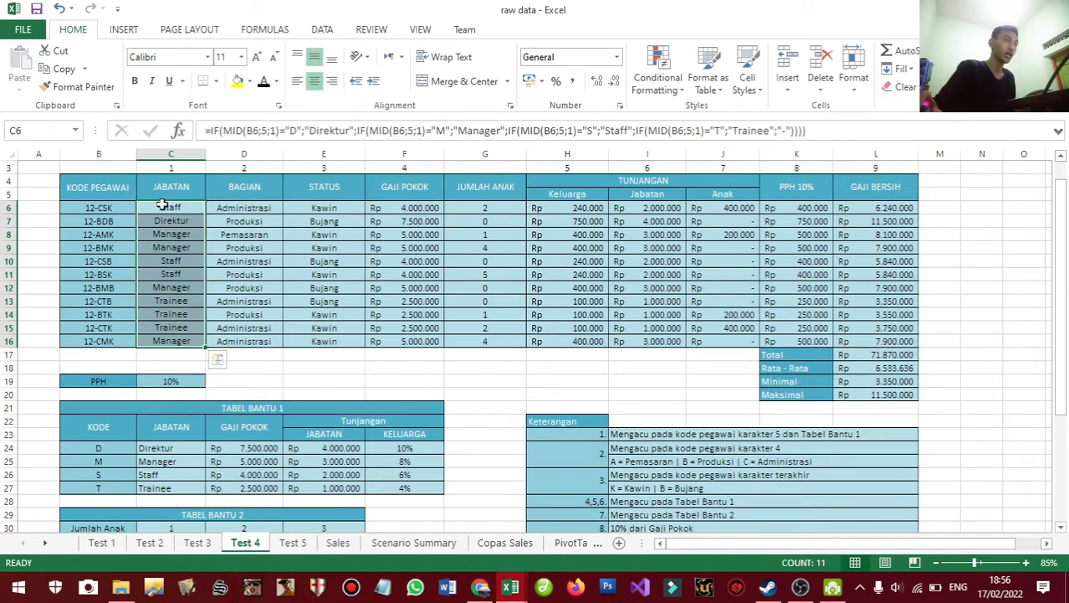
left_click_drag(168, 207, 166, 341)
left_click_drag(241, 207, 238, 338)
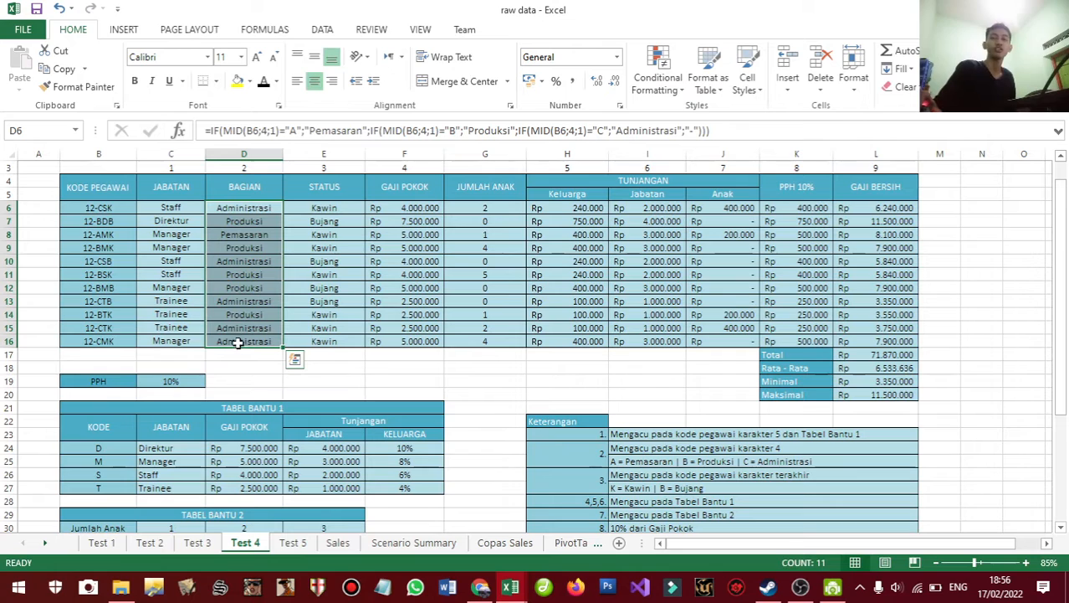
- Try clearing the JABATAN formulas in C6:C16, and undo the deletion
left_click(172, 207)
left_click_drag(172, 232, 144, 333)
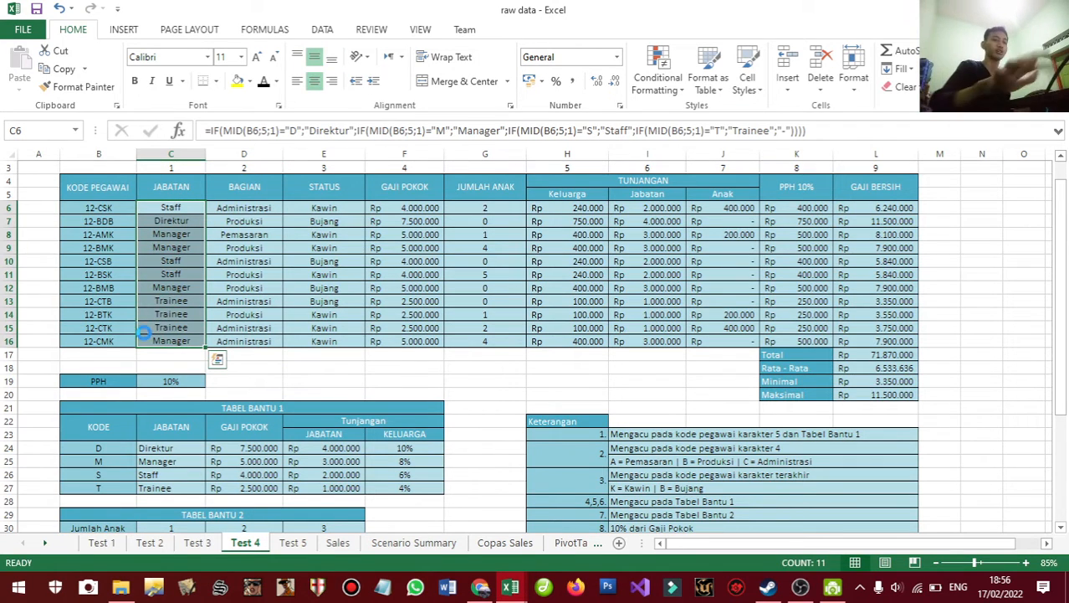
key("Delete")
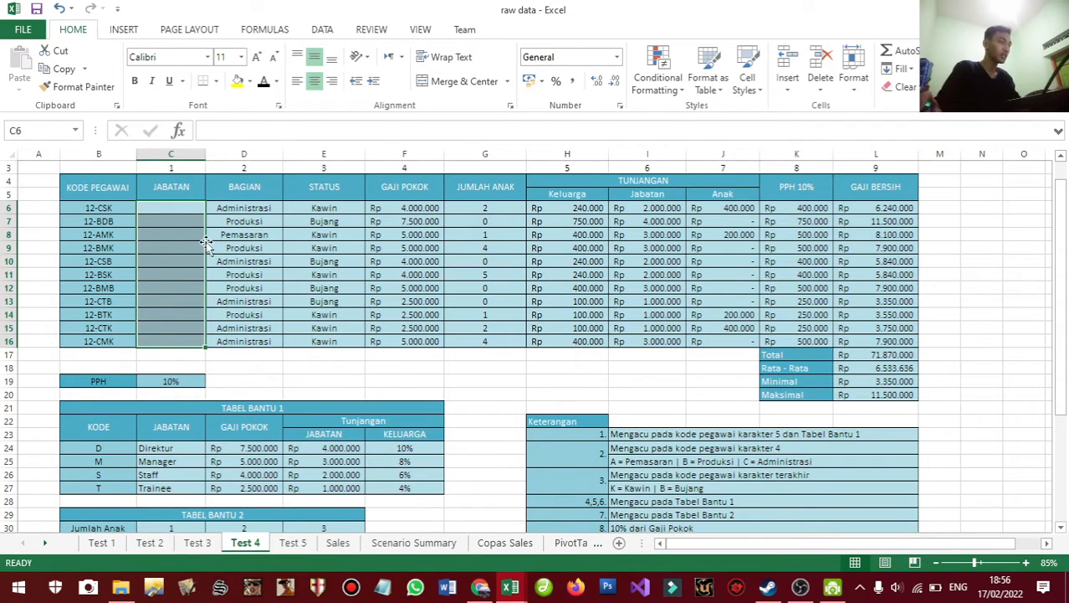
key("ctrl+z")
- Test the formulas' "-" fallback by clearing the employee code in B6, and undo the deletion
left_click(227, 207)
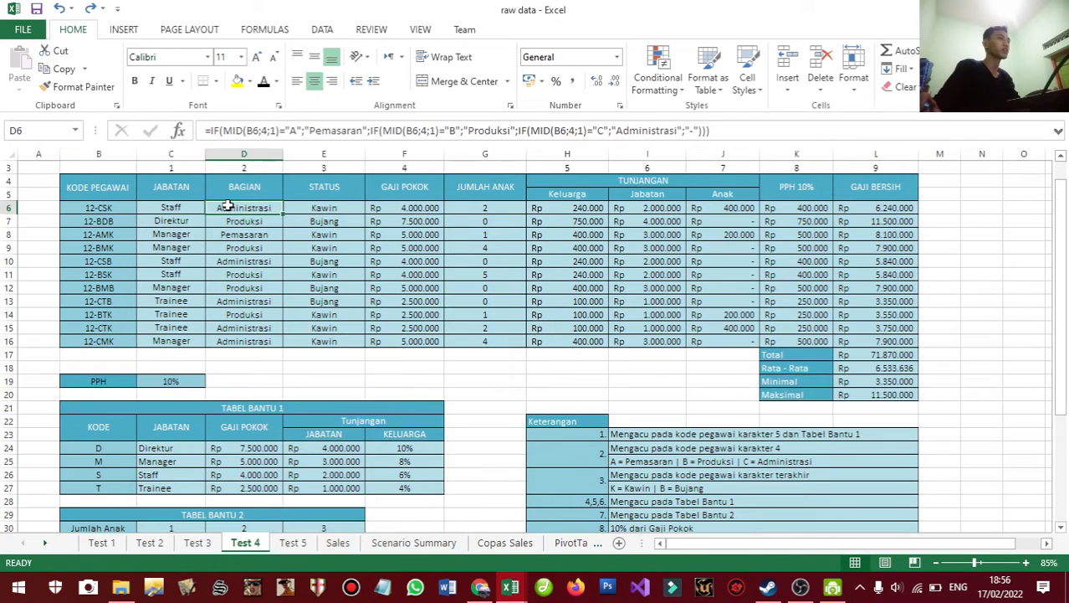
left_click(98, 207)
key("Delete")
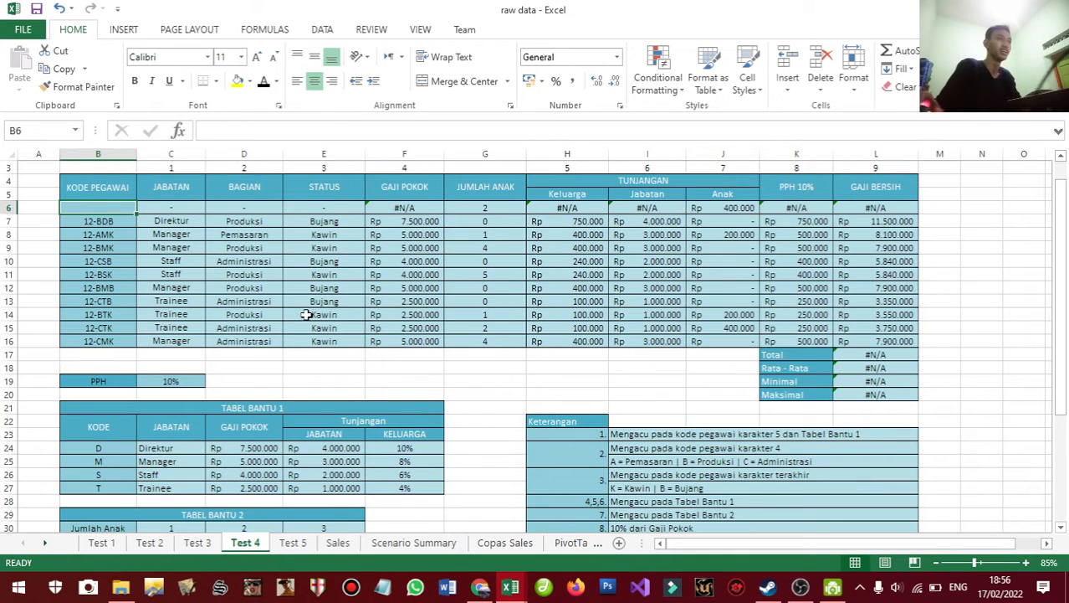
key("ctrl+z")
- Compare the STATUS formula in E6 with the employee code in B6 and rule 3 under Keterangan
left_click(324, 206)
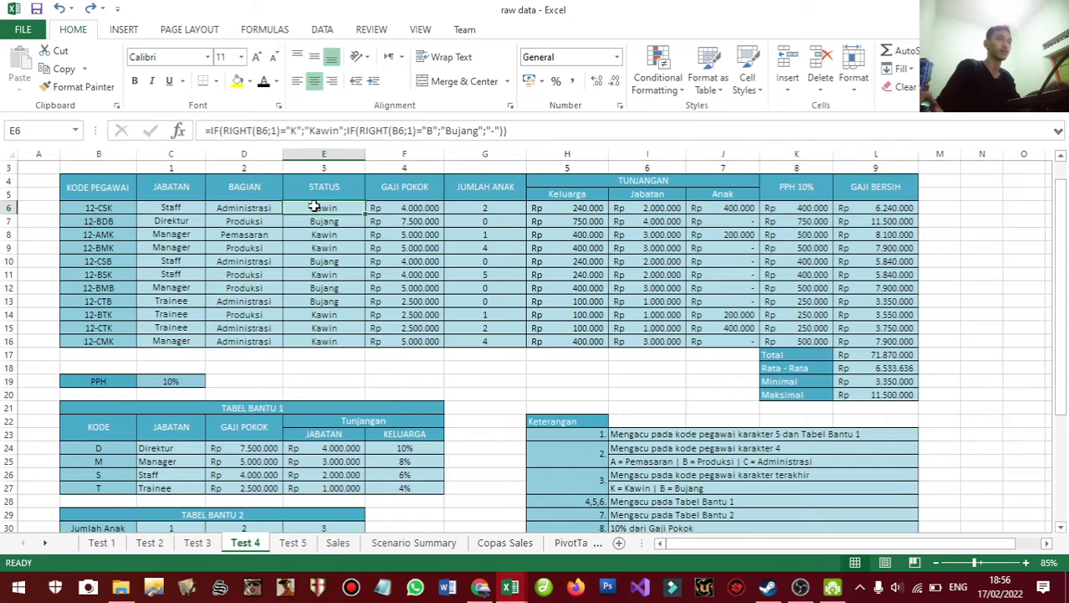
left_click(94, 206)
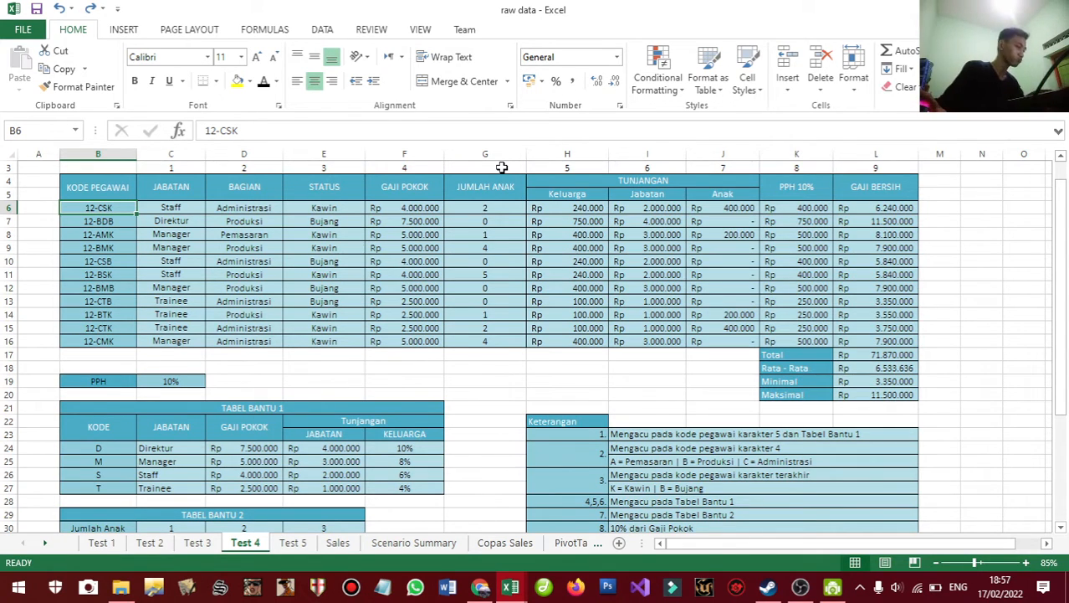
left_click(342, 209)
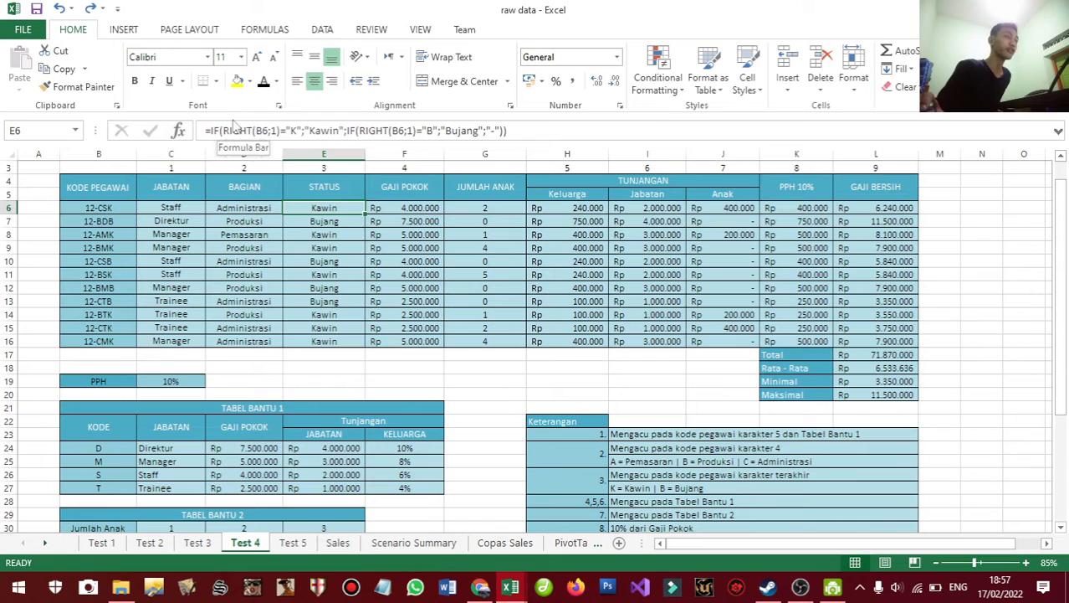
scroll(652, 376, "down", 1)
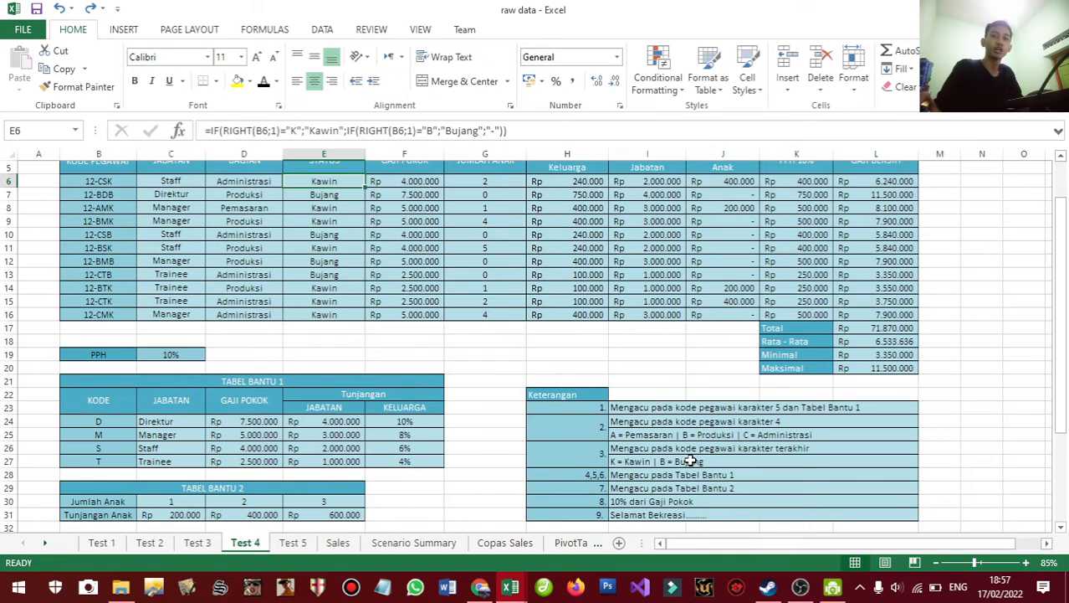
scroll(65, 261, "up", 1)
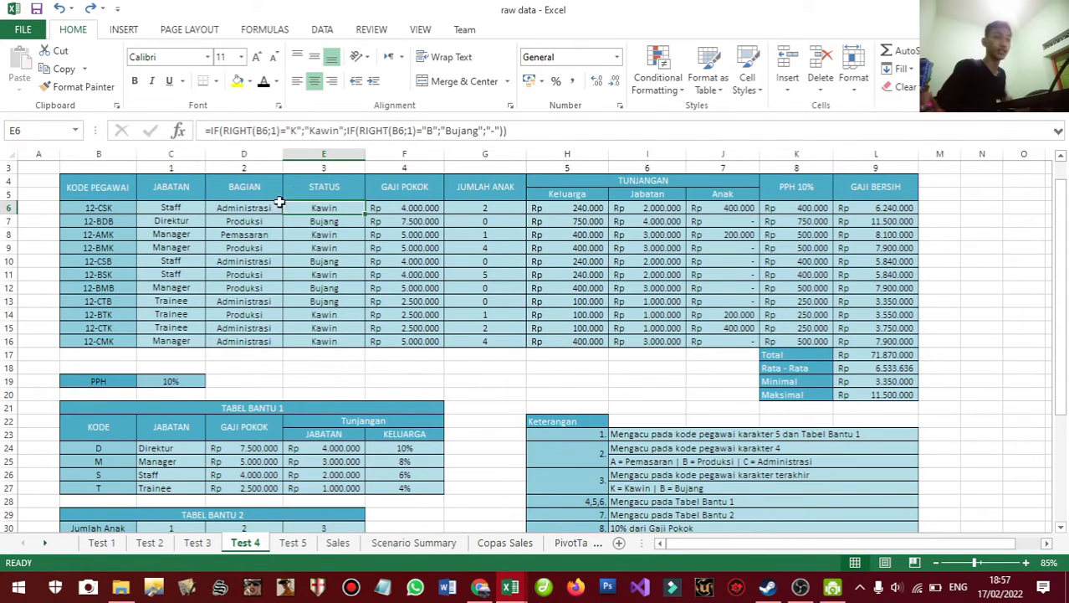
- Examine the IF and RIGHT functions at the start of the E6 STATUS formula and the first RIGHT's character count
left_click(218, 132)
double_click(230, 132)
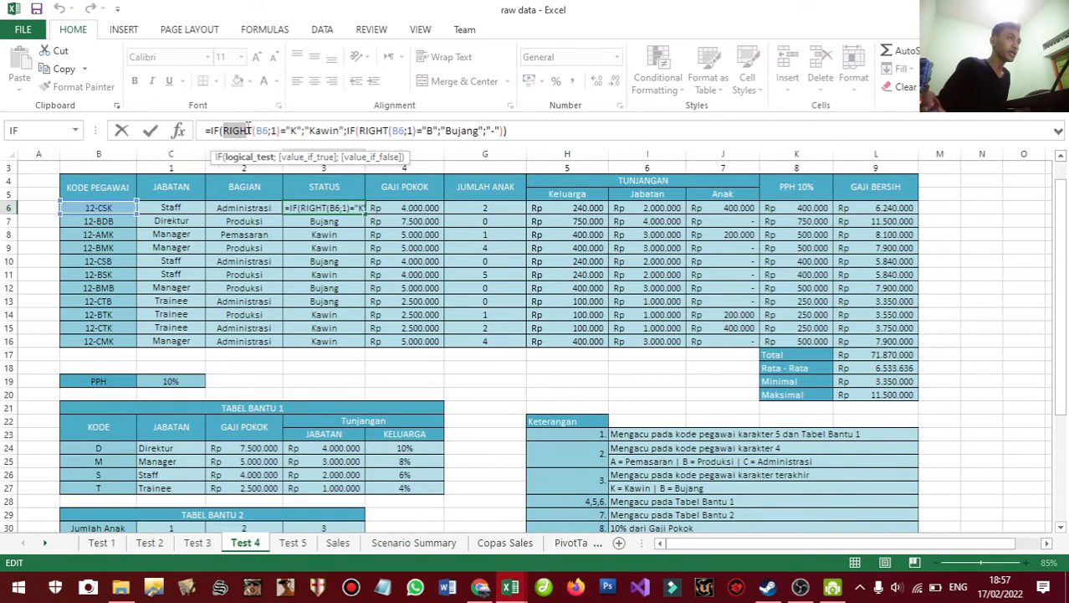
left_click(216, 132)
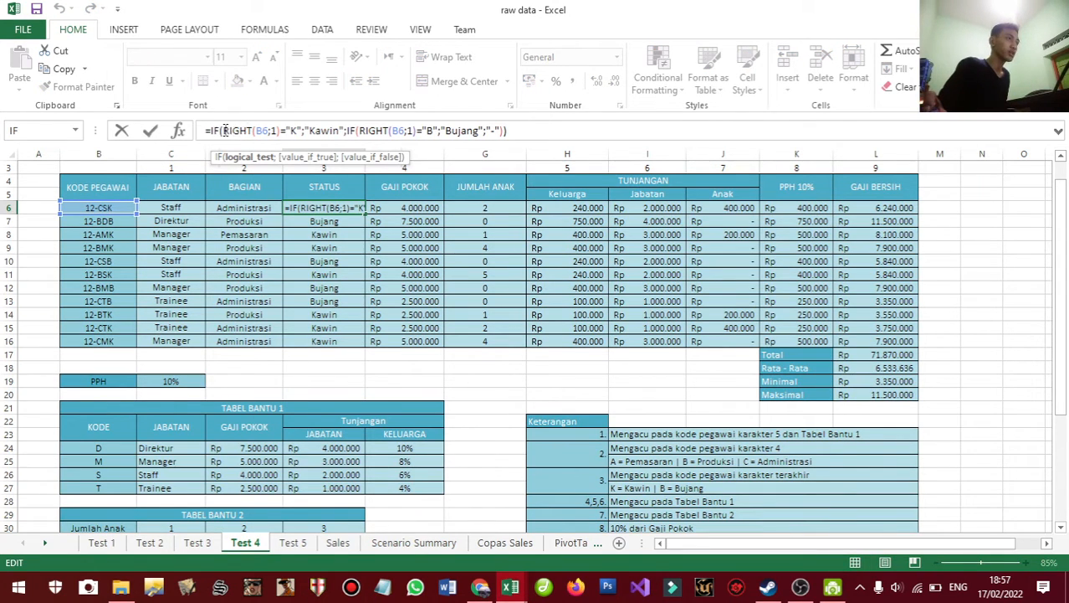
double_click(226, 131)
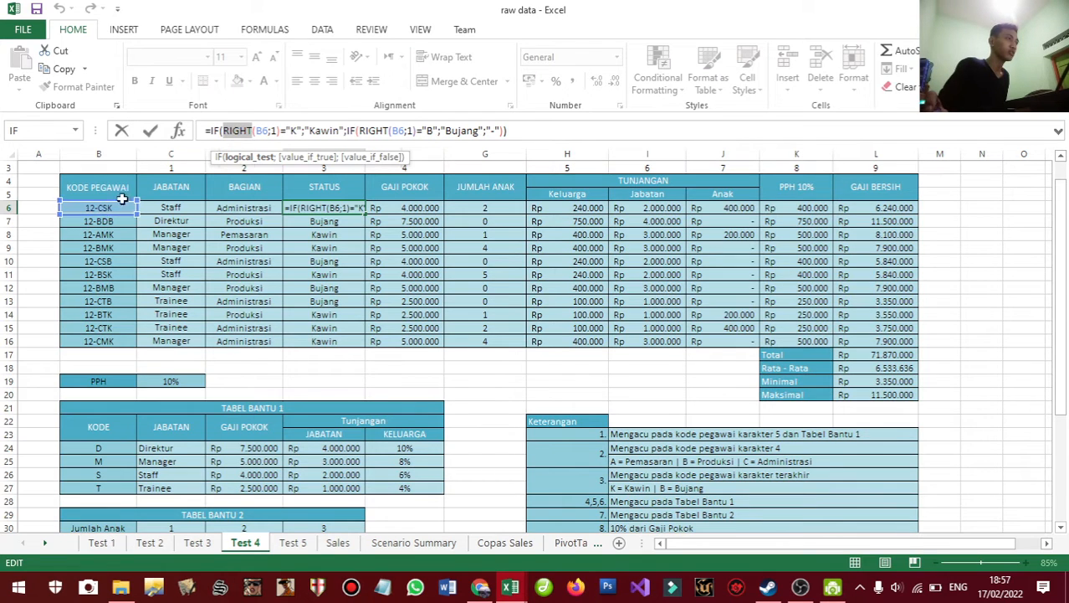
left_click(273, 131)
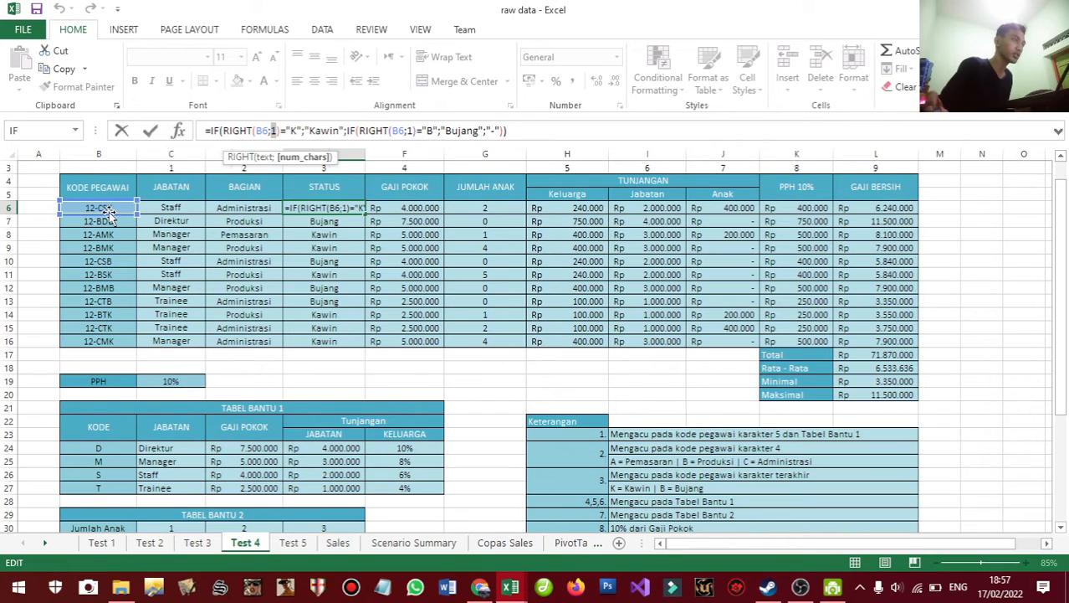
- Review the first RIGHT in the E6 formula again, matching its text argument to B6 and checking its character count
double_click(215, 131)
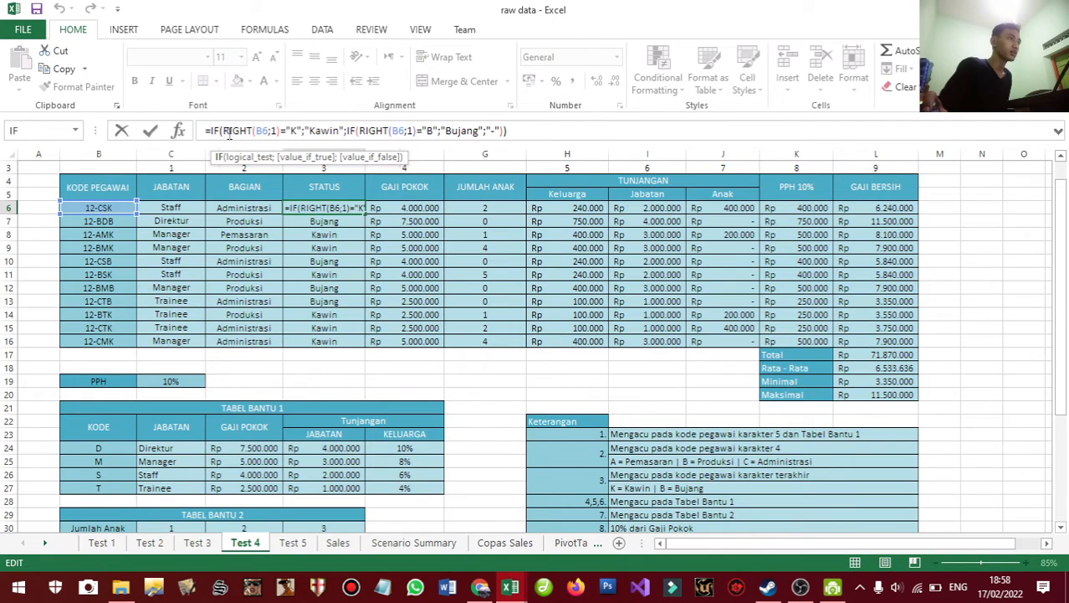
double_click(229, 132)
left_click(262, 130)
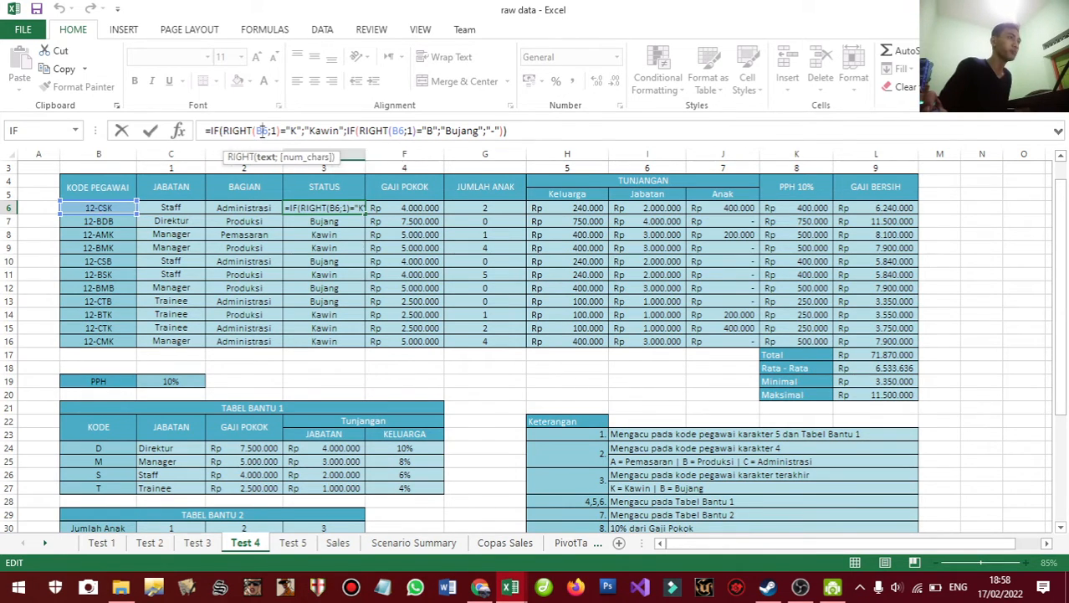
left_click(97, 207)
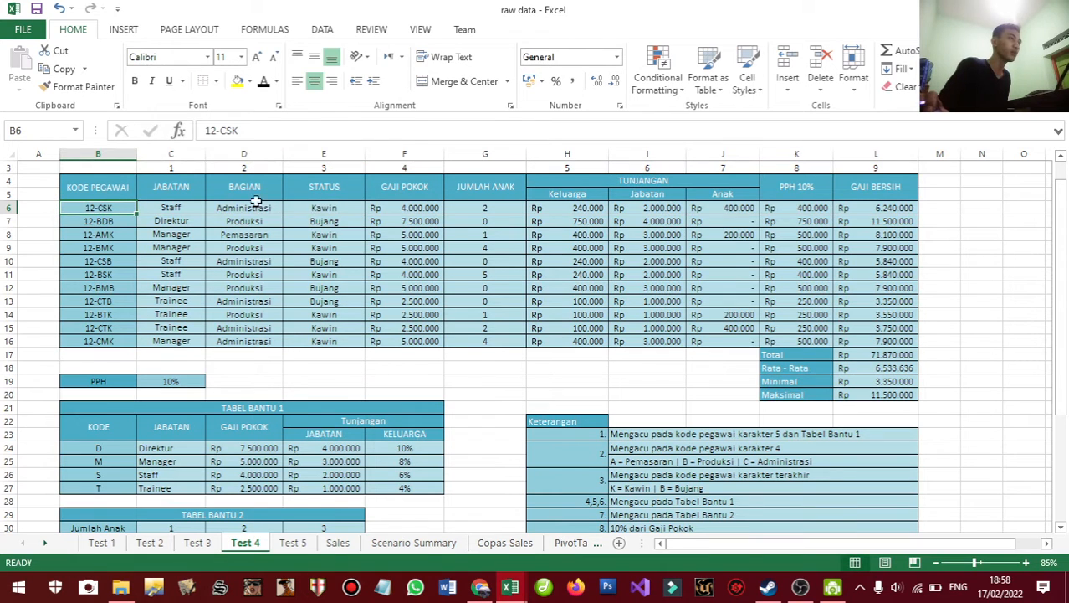
left_click(324, 210)
left_click(274, 131)
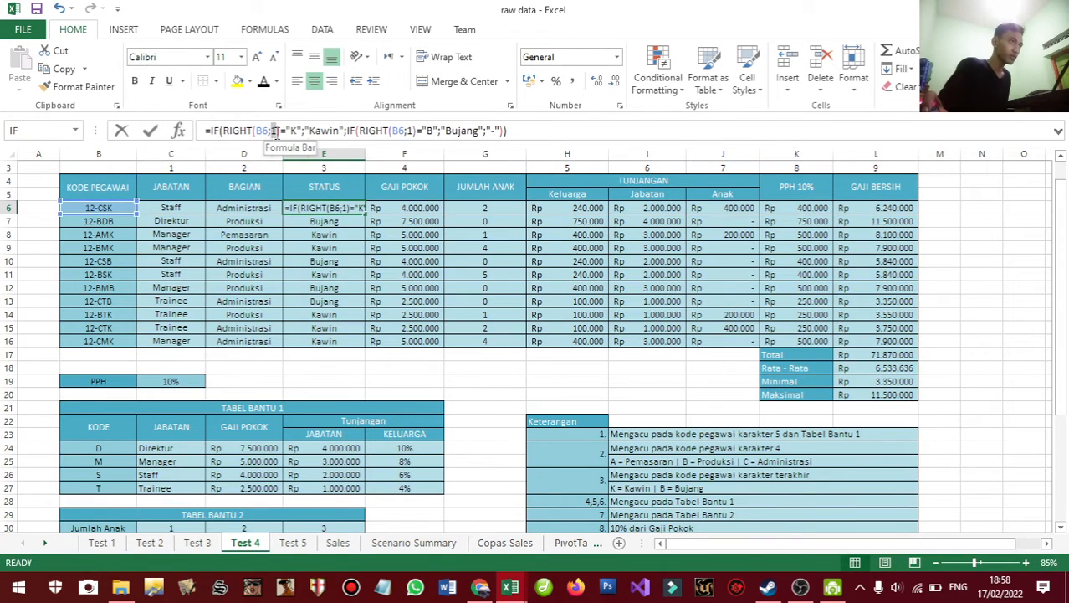
double_click(273, 132)
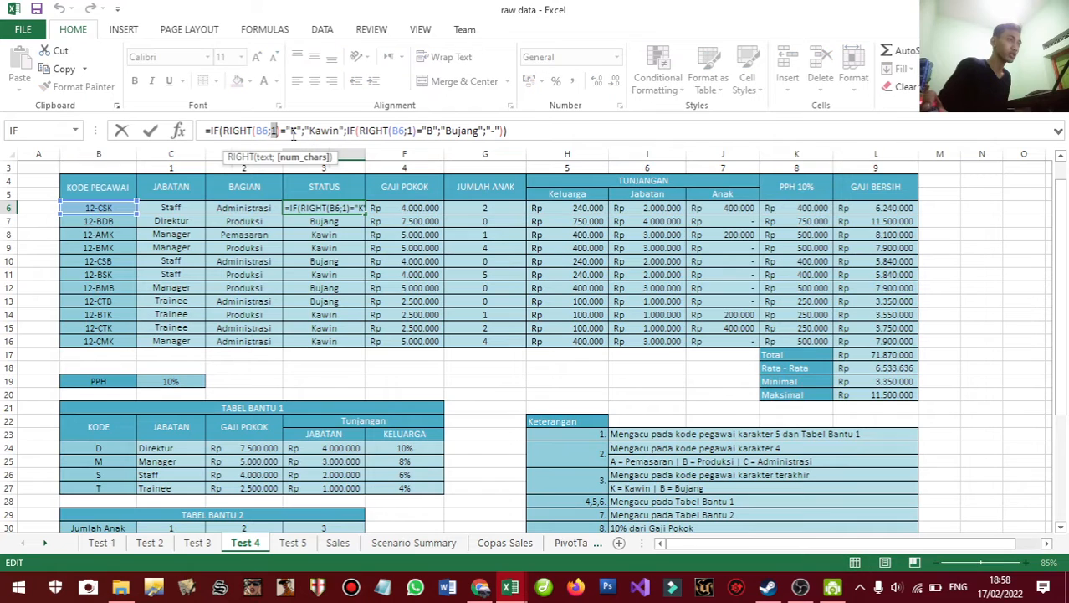
- Examine the letters tested in the E6 STATUS formula, the status text returned for each, and its fallback value
double_click(295, 131)
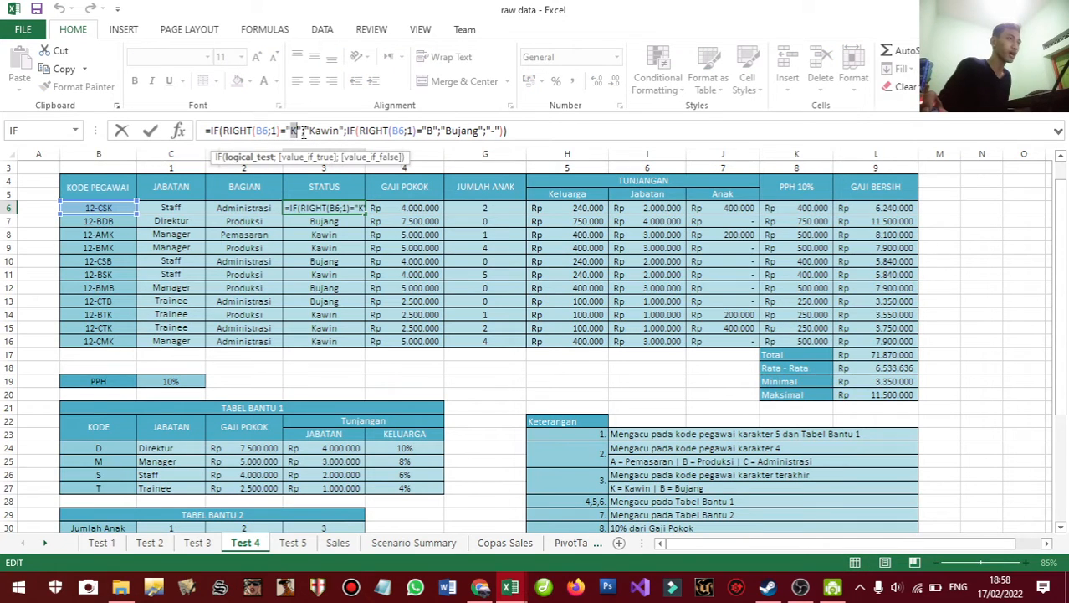
double_click(322, 132)
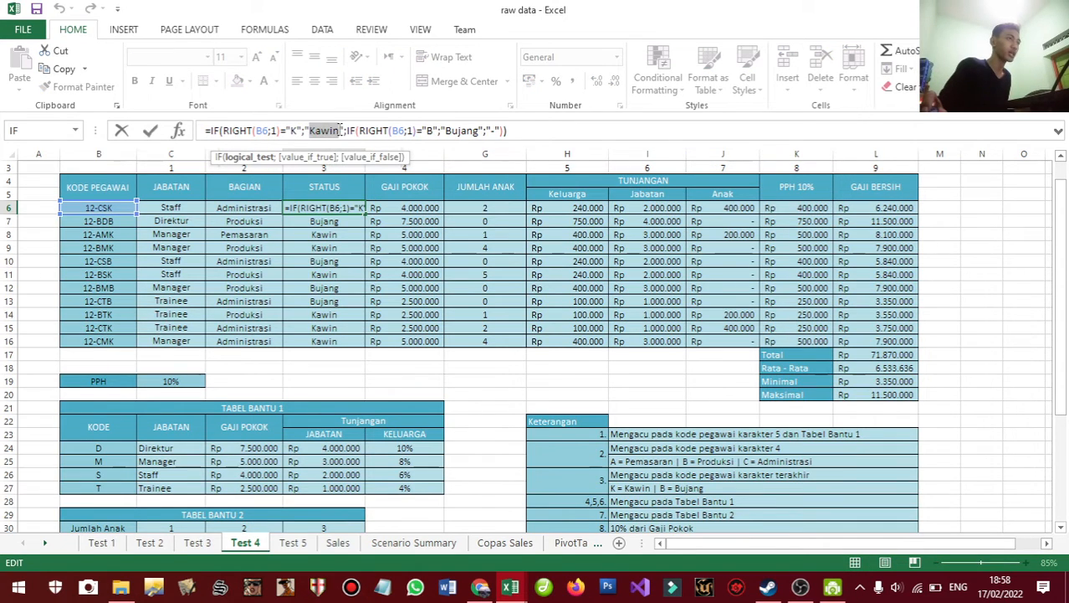
double_click(429, 131)
double_click(461, 131)
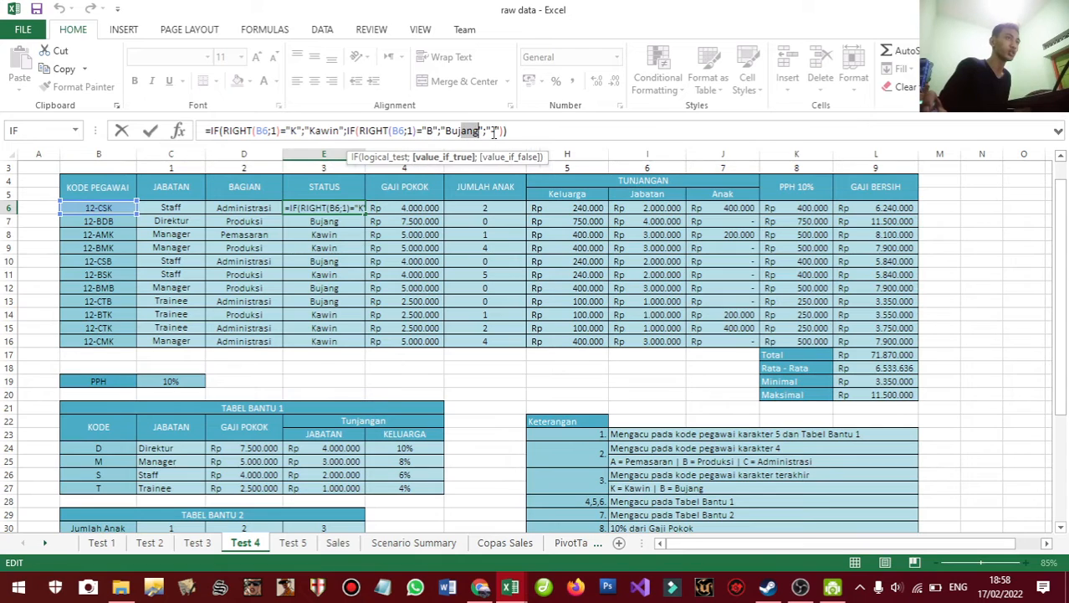
double_click(494, 132)
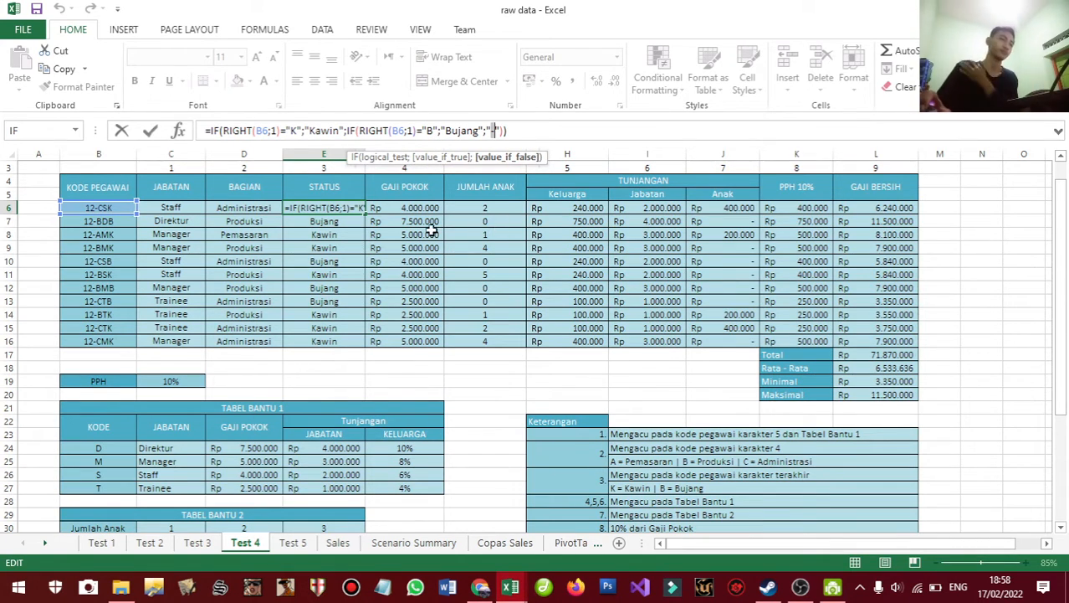
type("-")
- Recheck the argument separator and the first RIGHT's character count in the E6 formula, and close it without changes
left_click(344, 130)
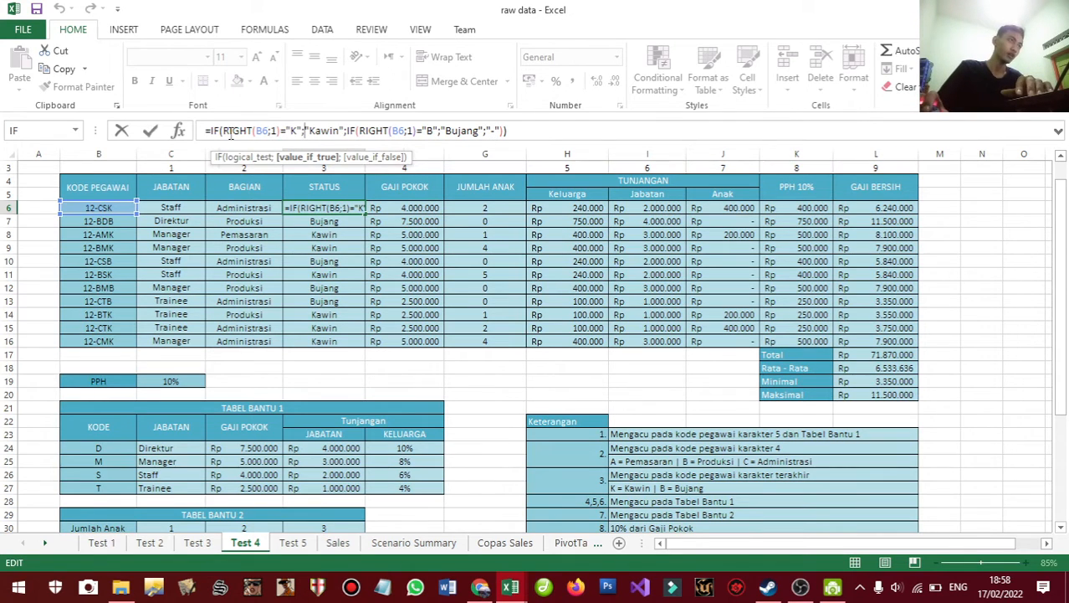
left_click(272, 130)
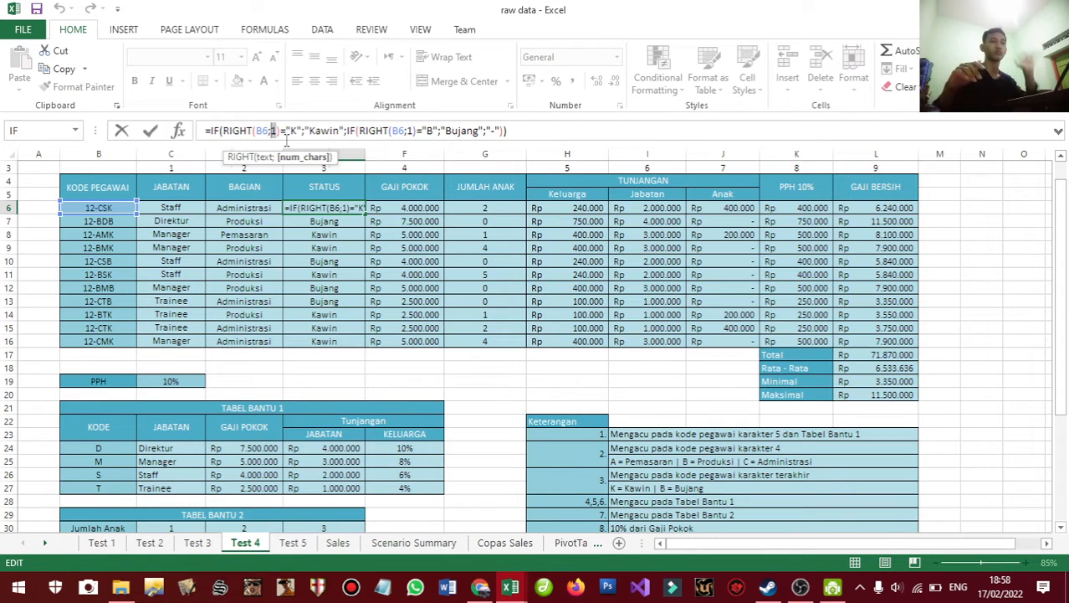
key("Return")
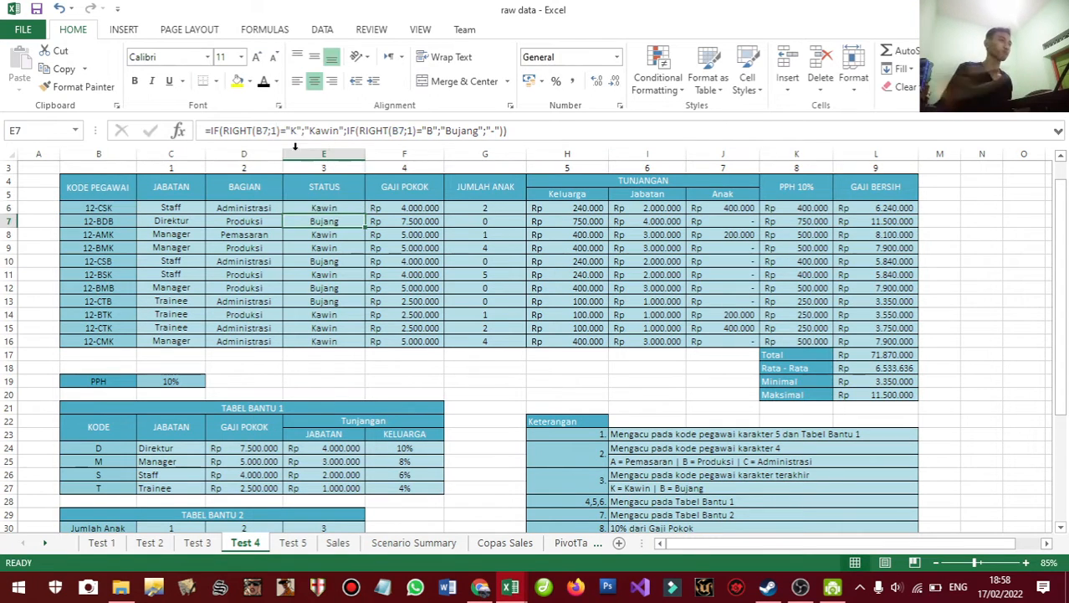
left_click(347, 197)
left_click(347, 206)
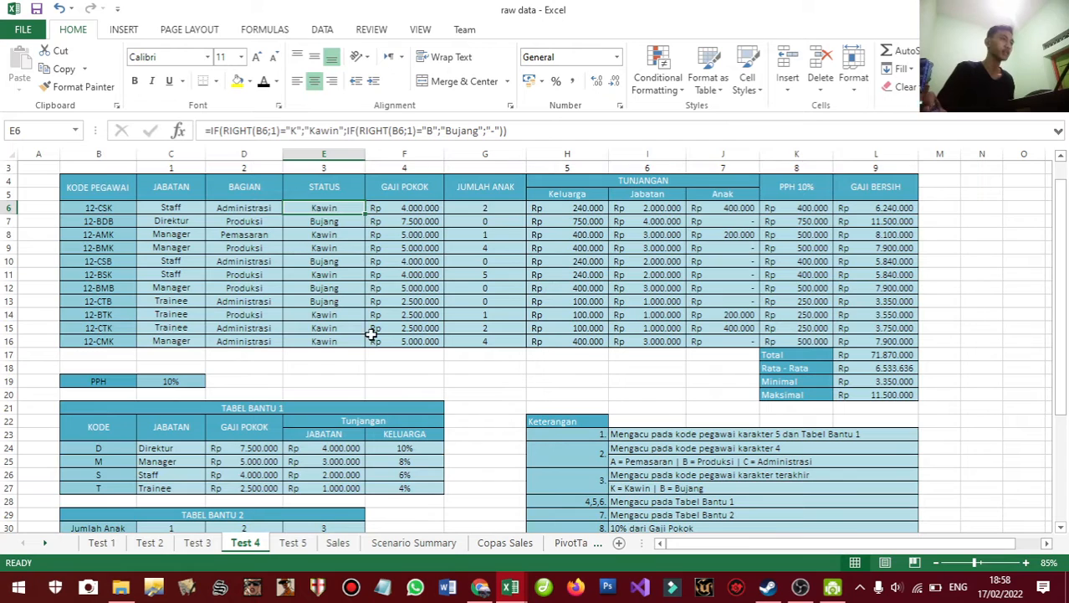
- Inspect the GAJI POKOK formula in F6 and the cell that its MID function reads
left_click(410, 208)
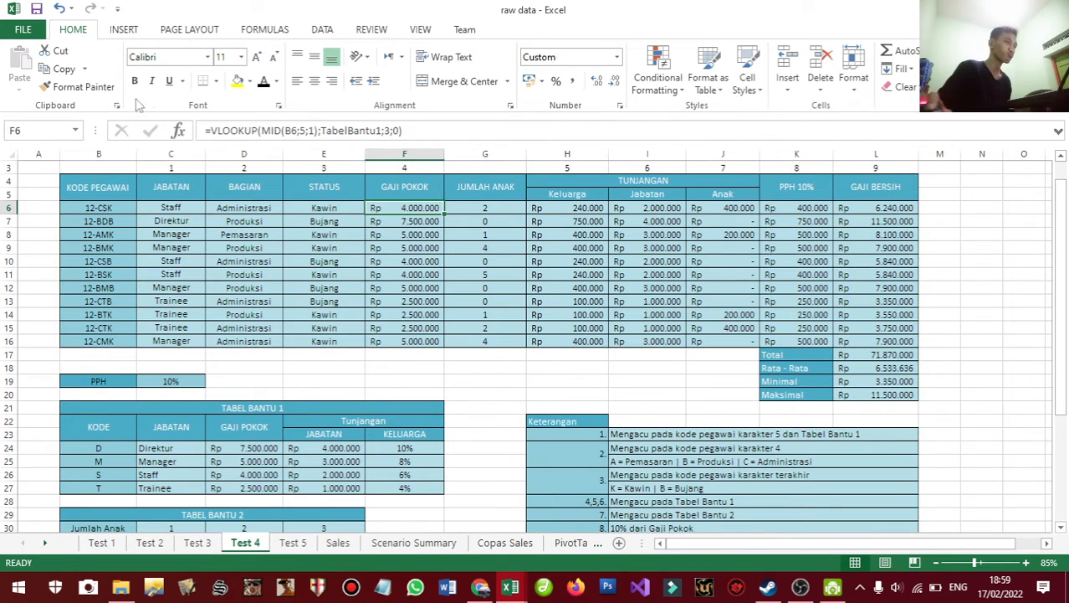
left_click(261, 131)
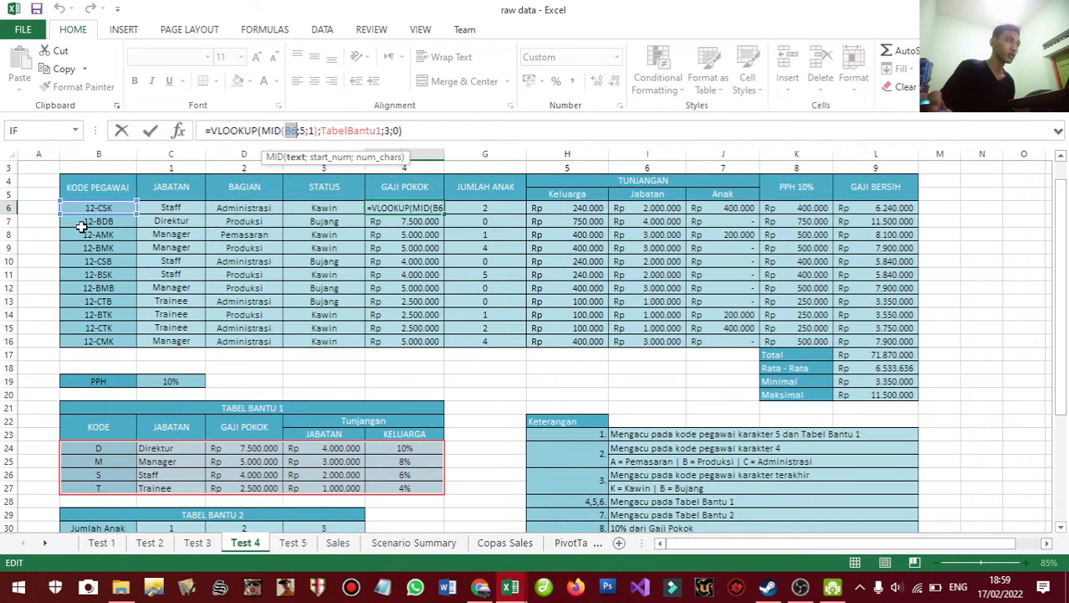
key("Return")
left_click(430, 210)
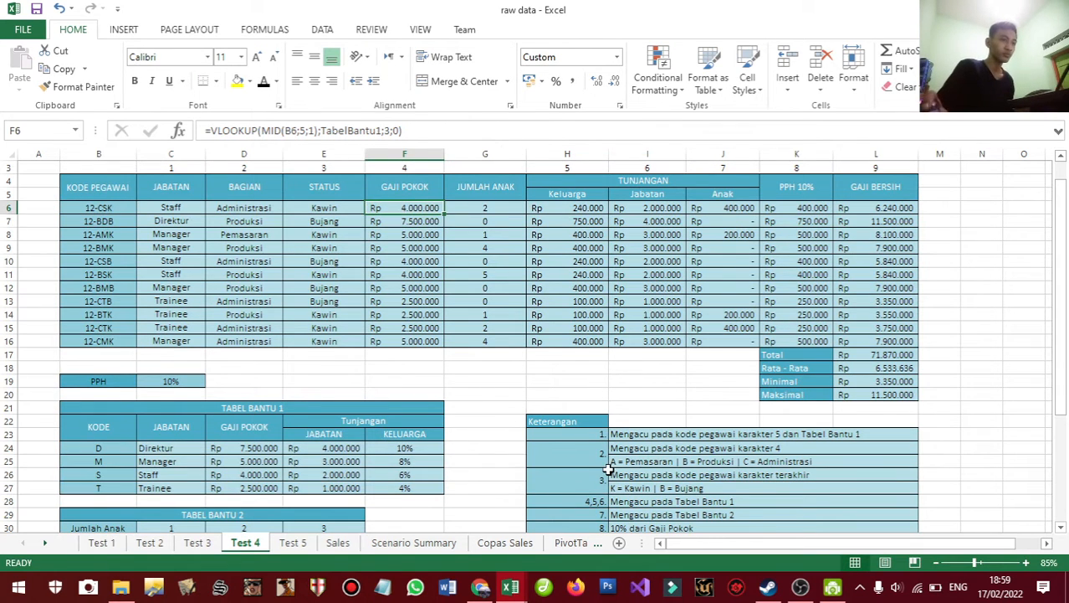
- Check rule 4,5,6 under Keterangan and the whole TABEL BANTU 1 that it refers to
scroll(595, 494, "down", 1)
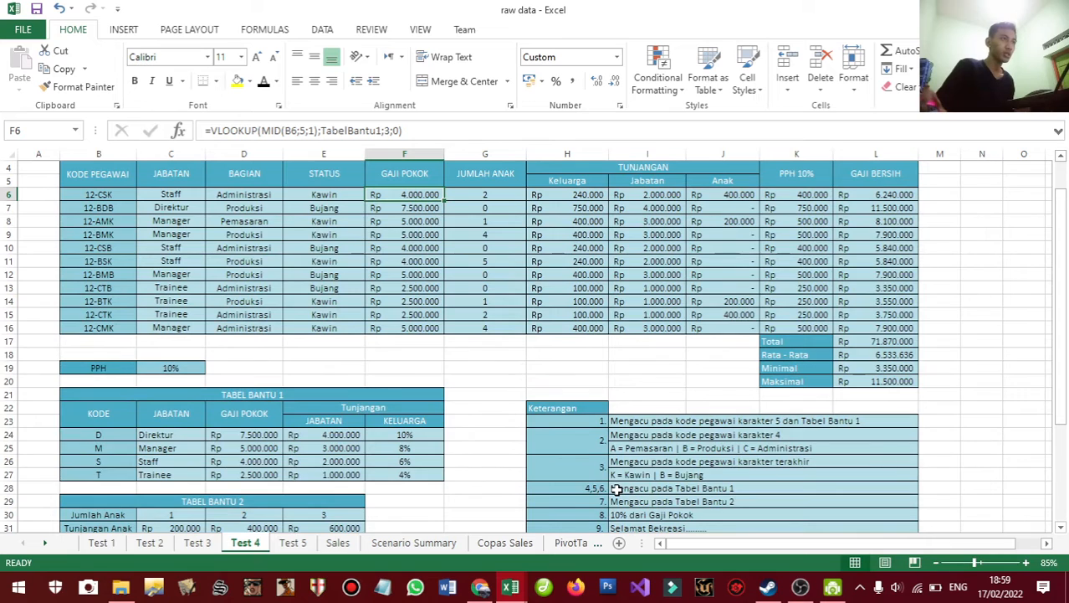
scroll(617, 490, "up", 1)
scroll(529, 303, "down", 2)
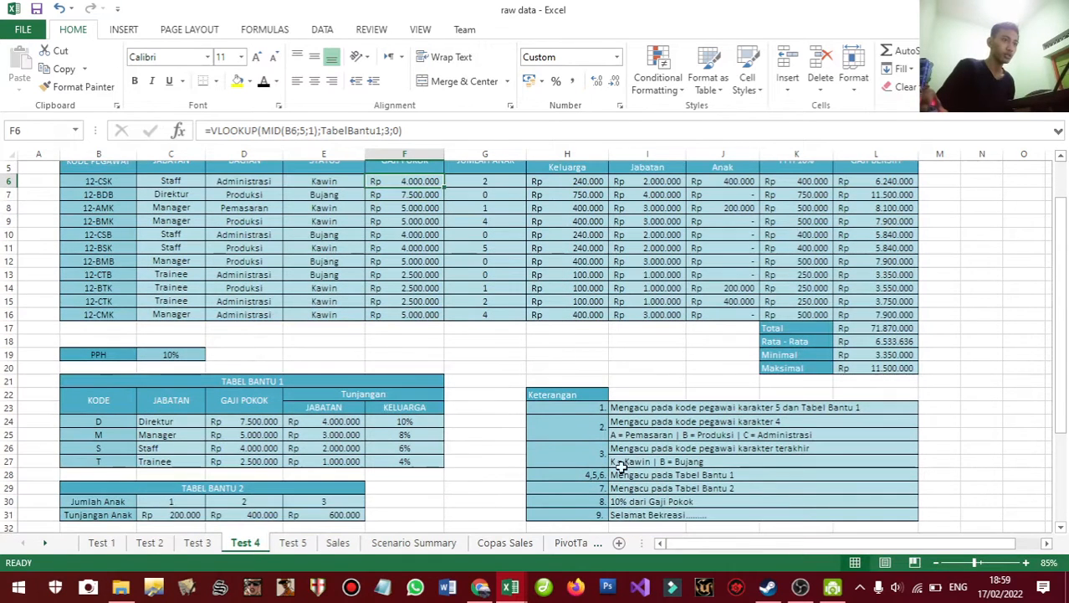
left_click(615, 475)
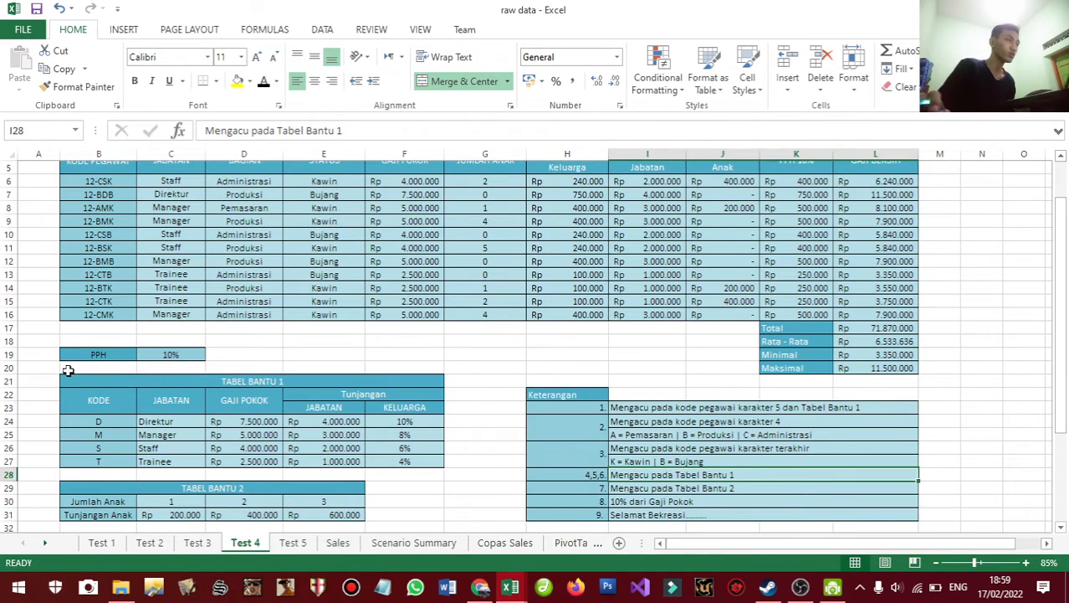
left_click_drag(83, 381, 360, 468)
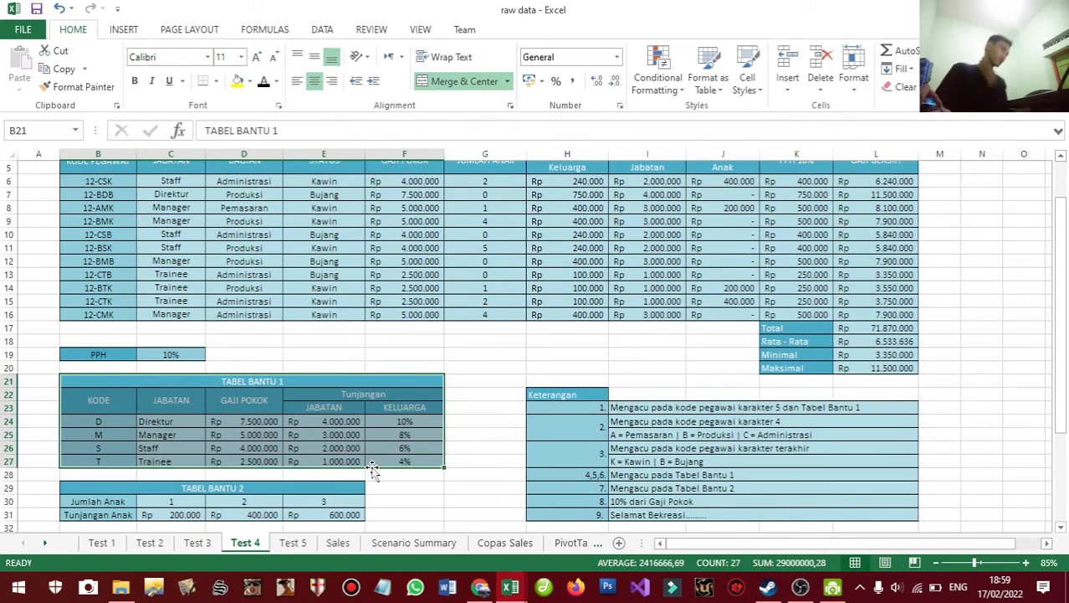
scroll(350, 469, "up", 1)
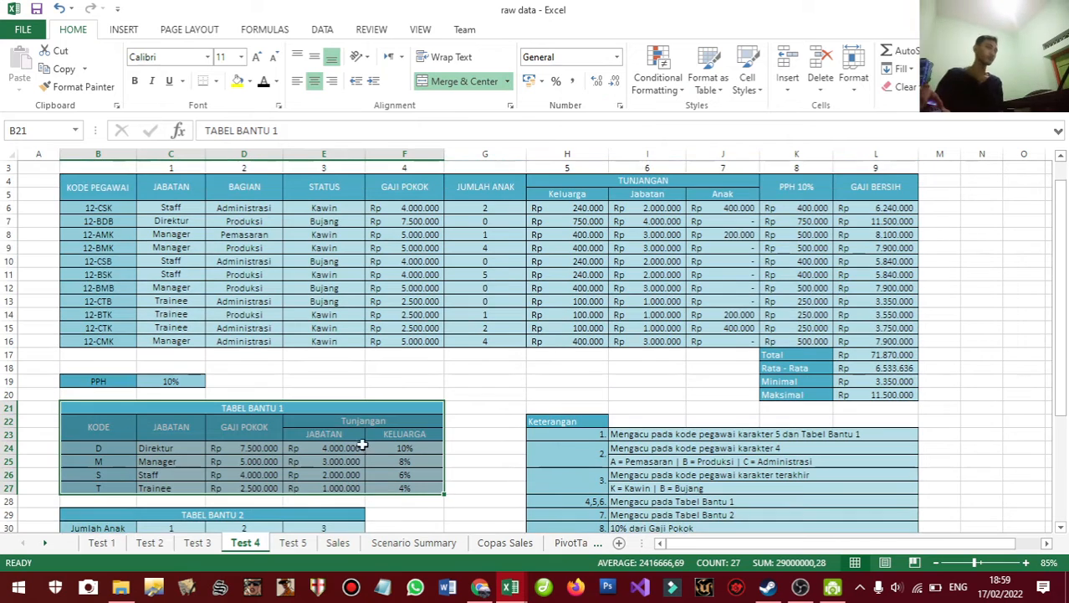
- Examine the VLOOKUP lookup value in F6, going through the MID function's text, start position and character count
left_click(408, 206)
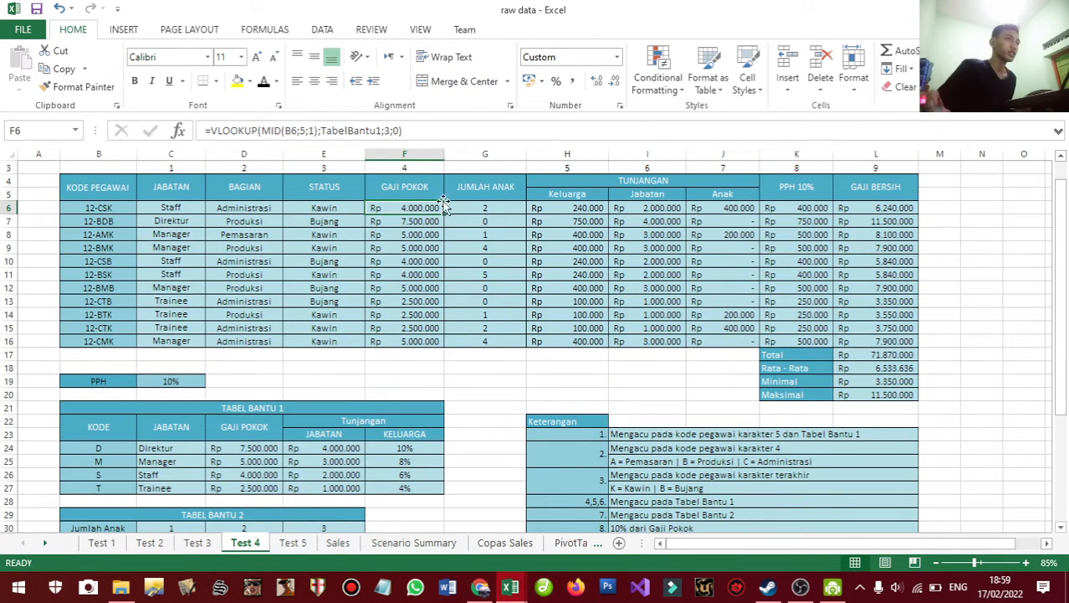
left_click(247, 130)
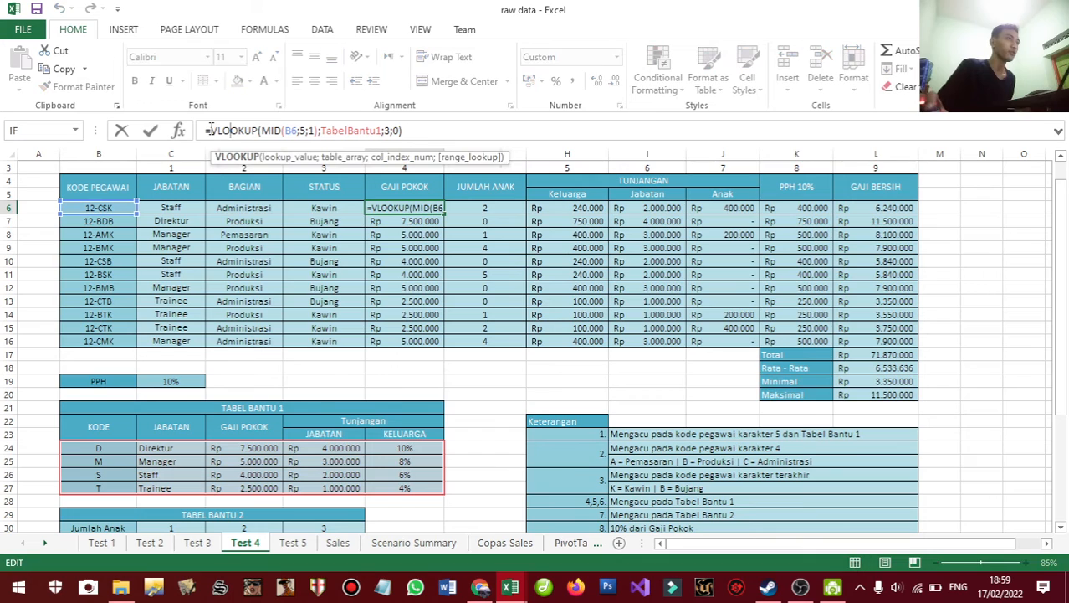
left_click_drag(263, 133, 271, 136)
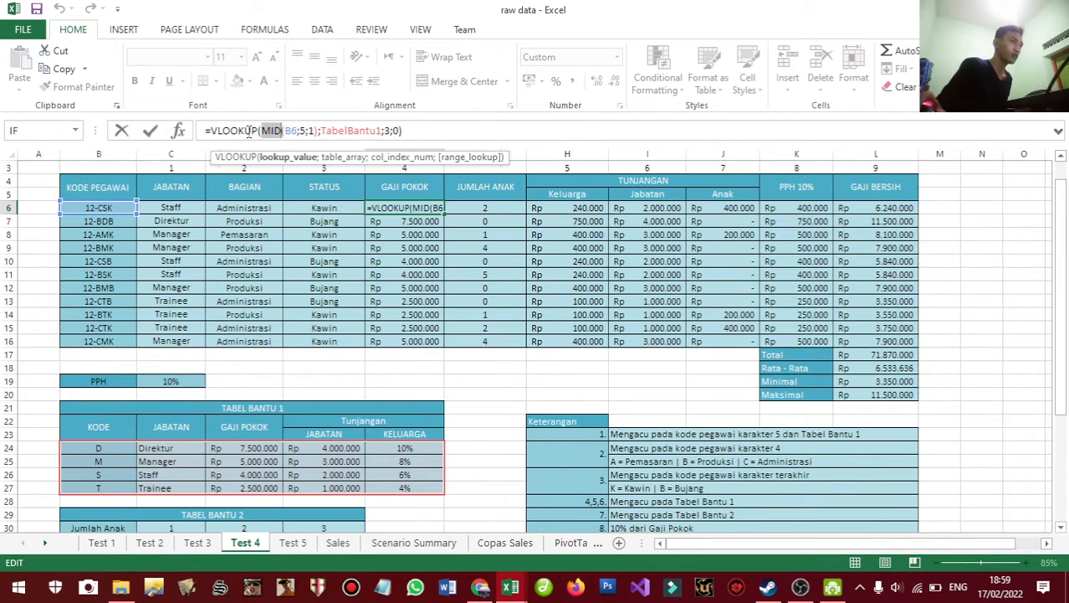
left_click(279, 131)
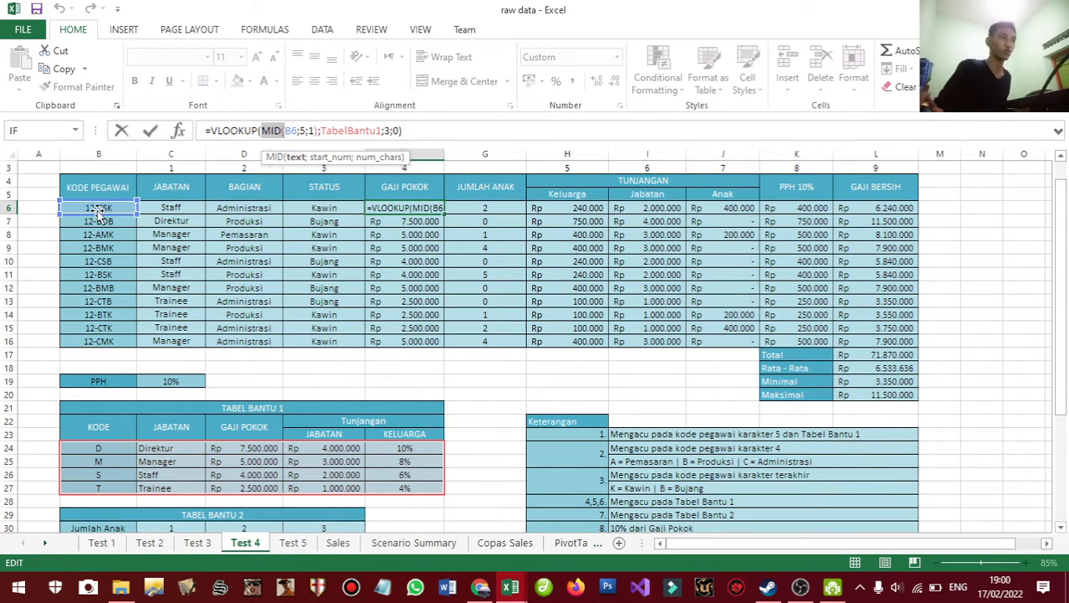
double_click(304, 130)
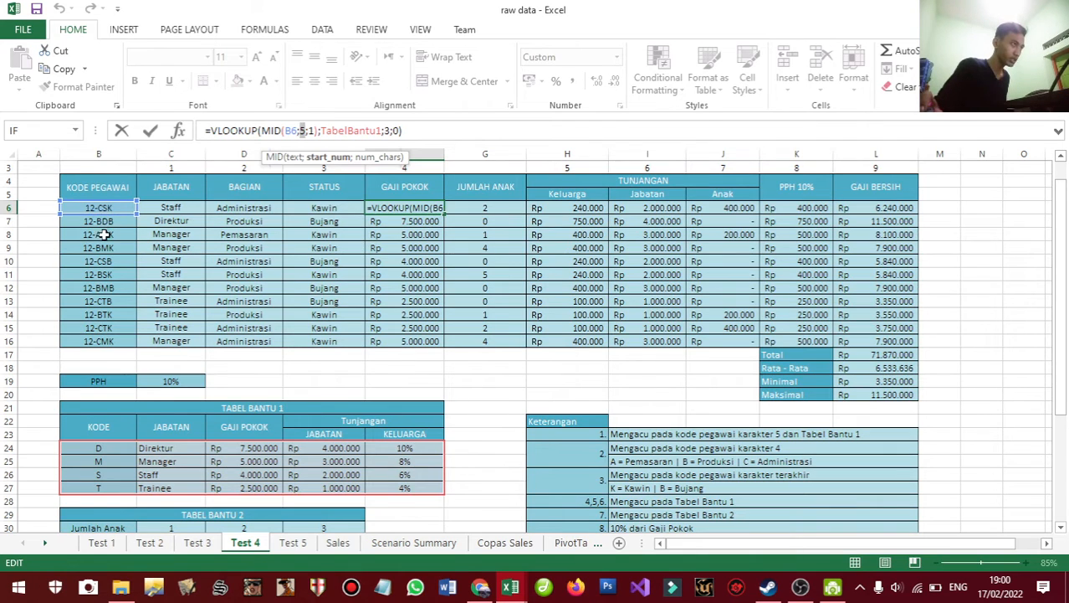
double_click(311, 131)
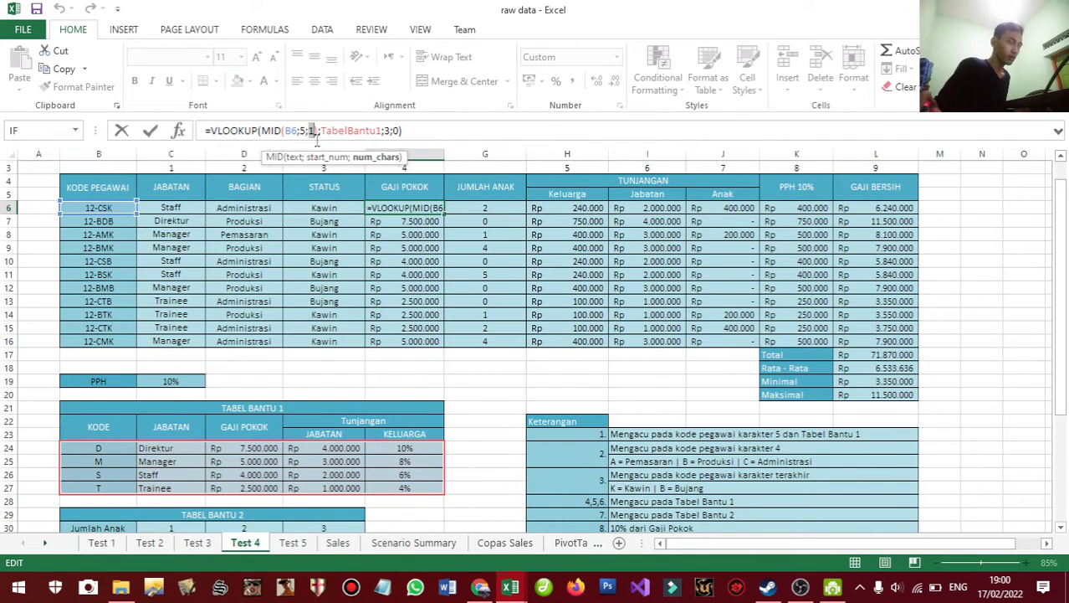
left_click(316, 131)
type(")")
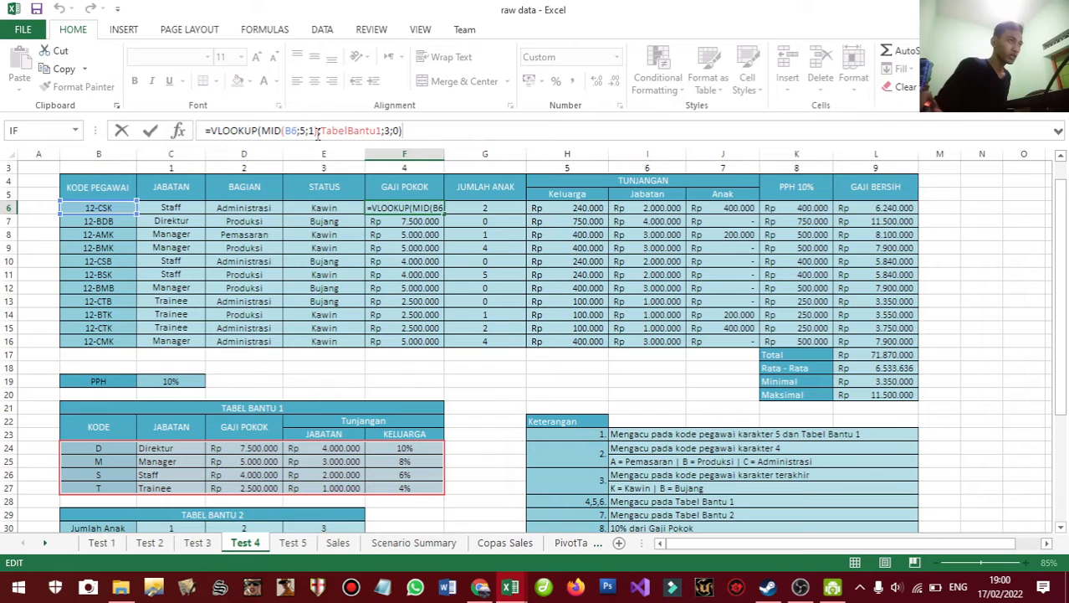
left_click(322, 131)
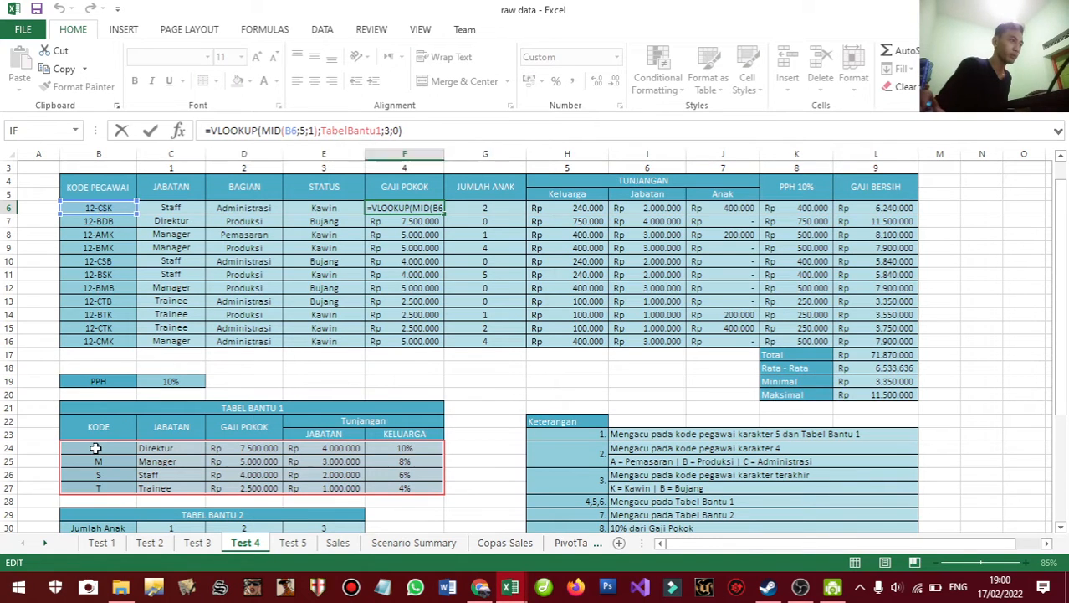
- Compare the TabelBantu1 data range B24:F27 with the header rows above it by selecting each in turn
left_click_drag(96, 447, 400, 489)
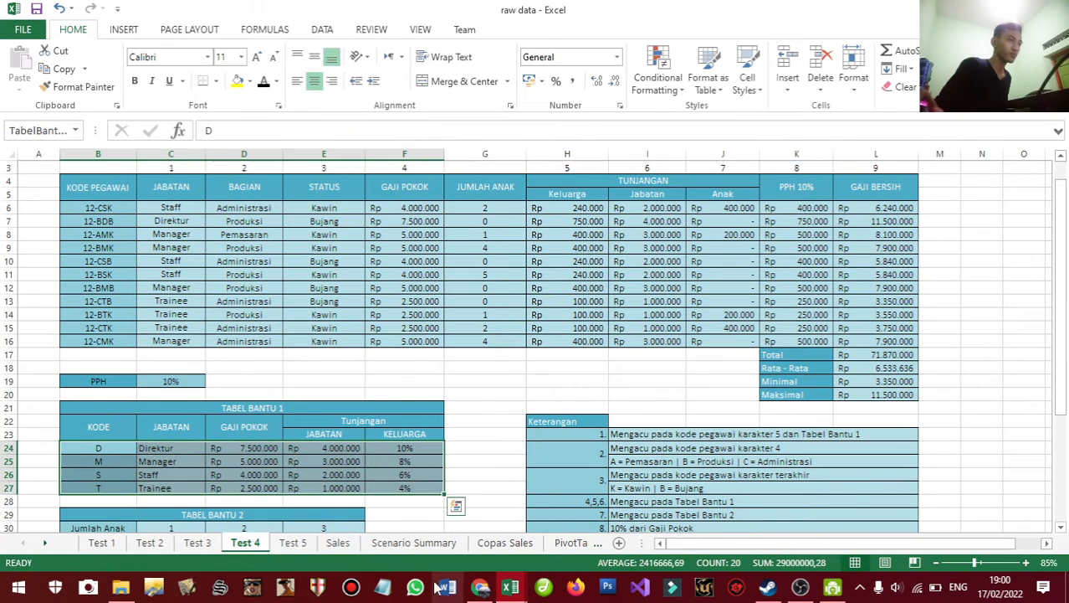
left_click_drag(98, 412, 369, 423)
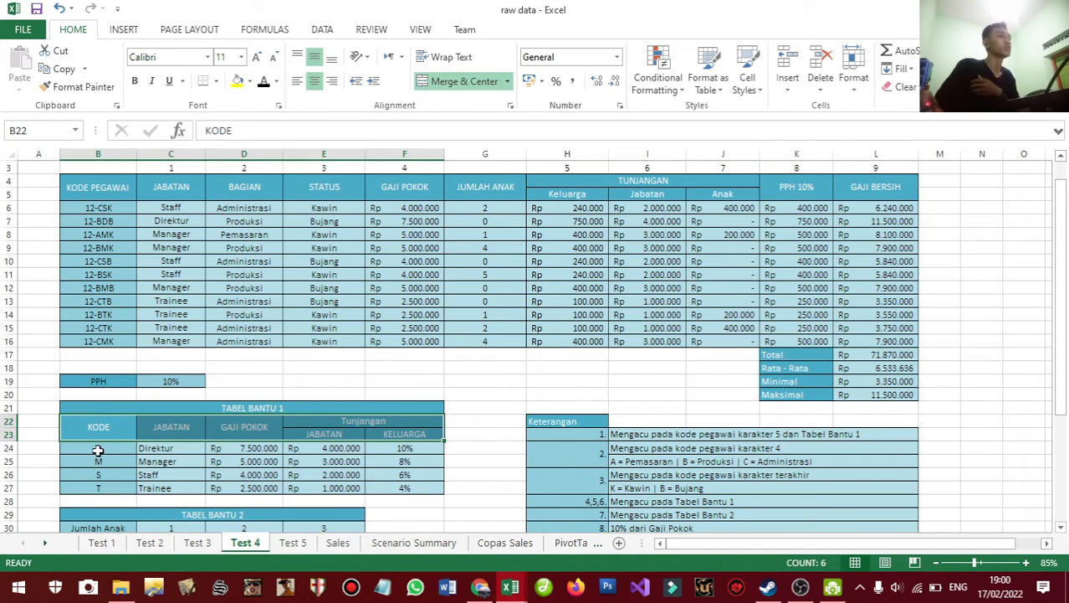
left_click_drag(98, 448, 397, 482)
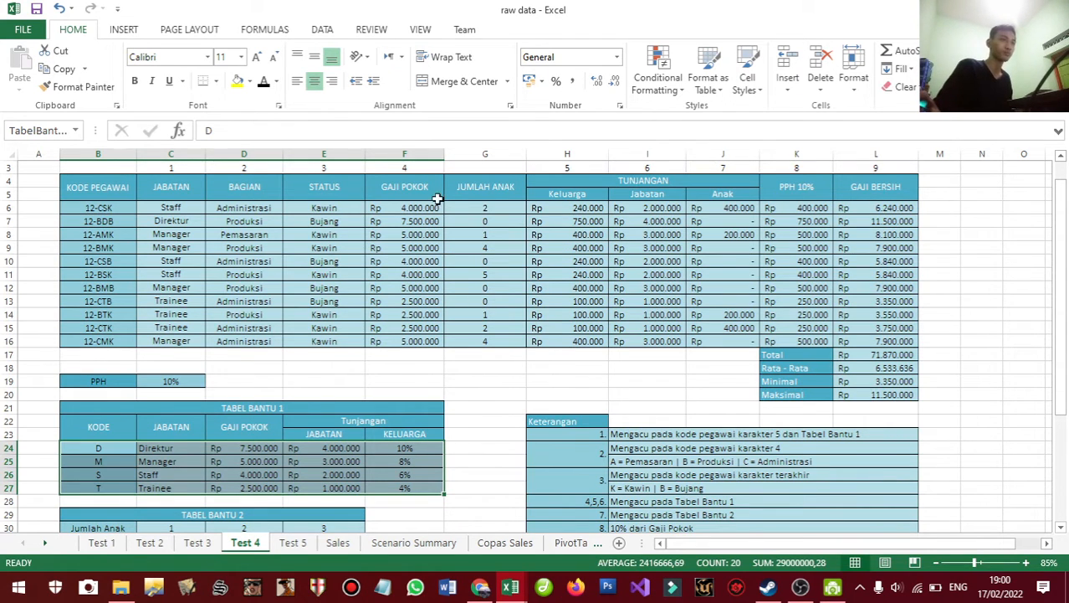
- Examine the table array, column index and range lookup arguments of the F6 VLOOKUP, and close the formula unchanged
left_click(409, 207)
left_click(381, 131)
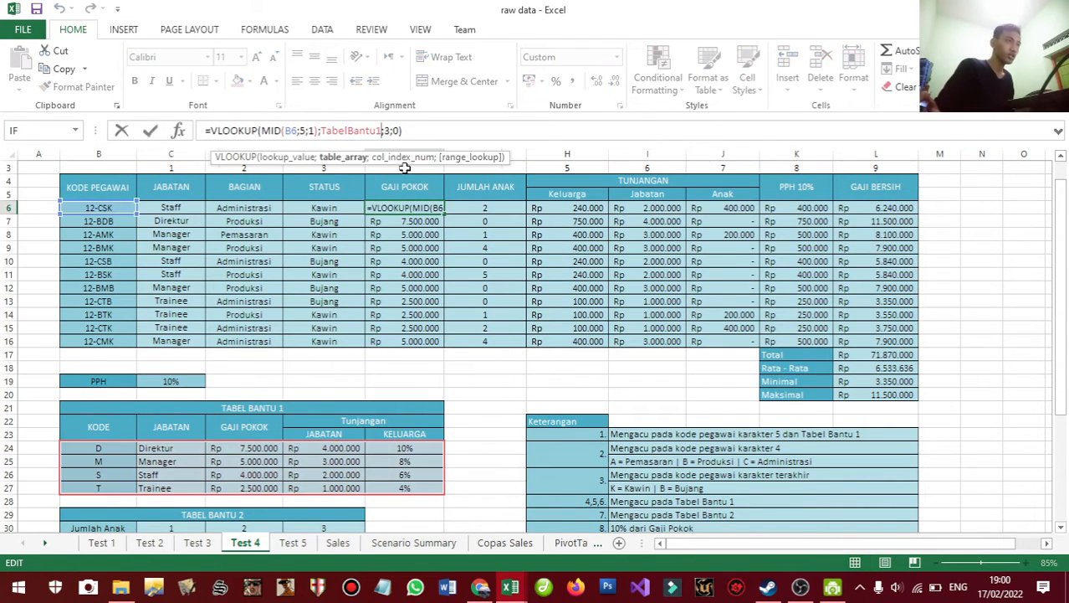
left_click(387, 131)
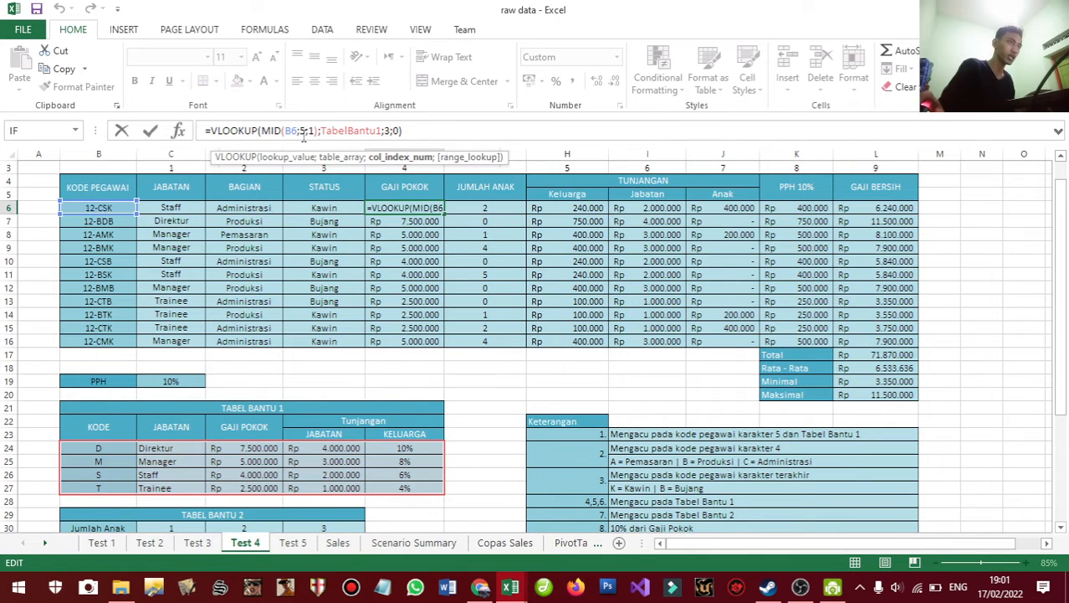
left_click(299, 131)
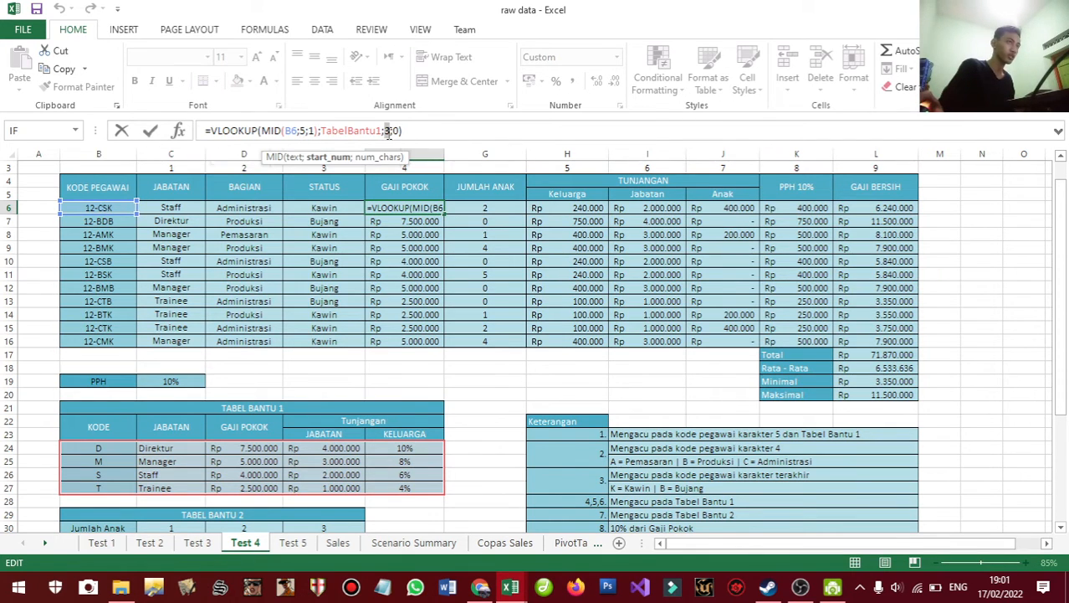
left_click(387, 131)
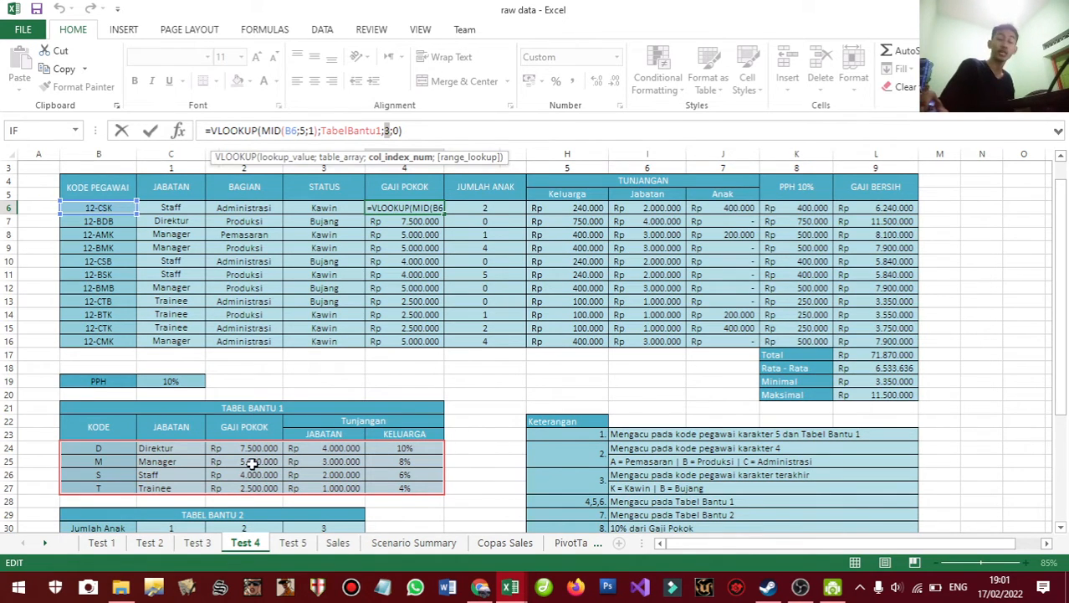
left_click(394, 132)
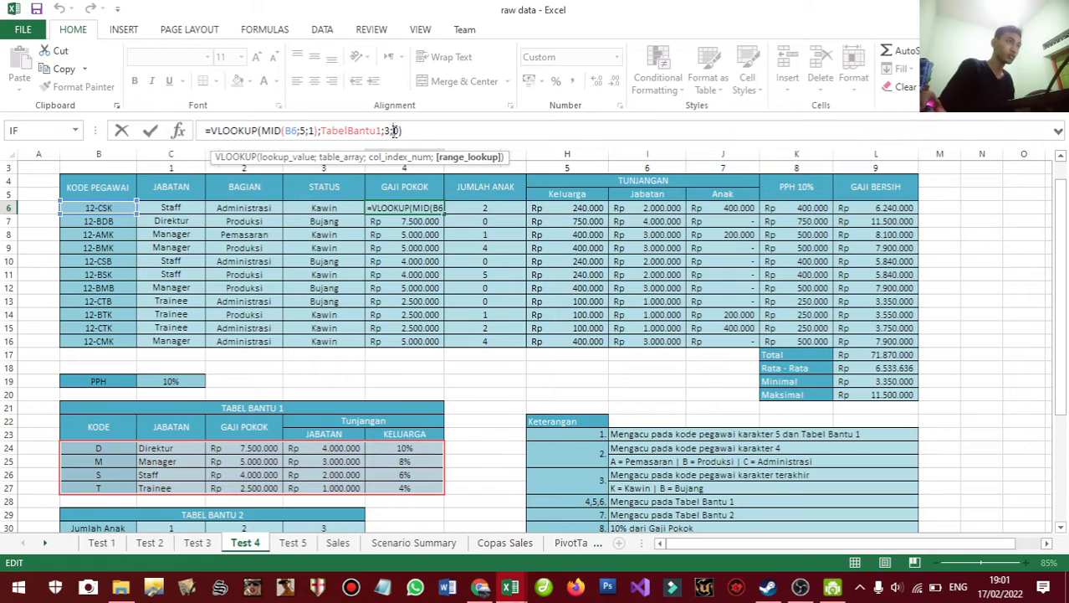
key("Return")
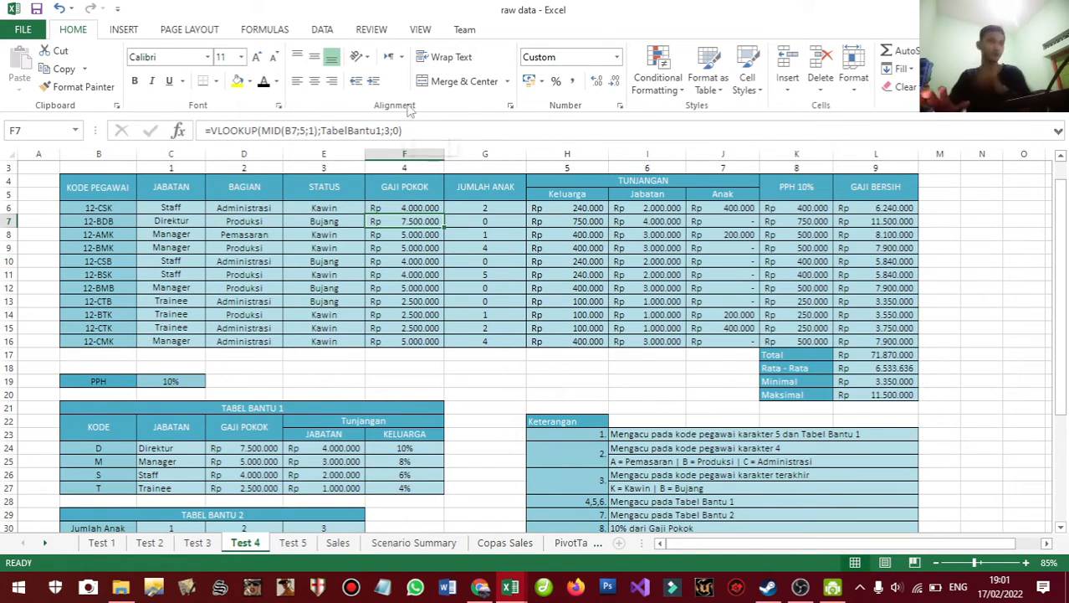
- Check the JUMLAH ANAK entries in G6:G16 and display the Keluarga allowance formula in H6
left_click_drag(485, 208, 468, 343)
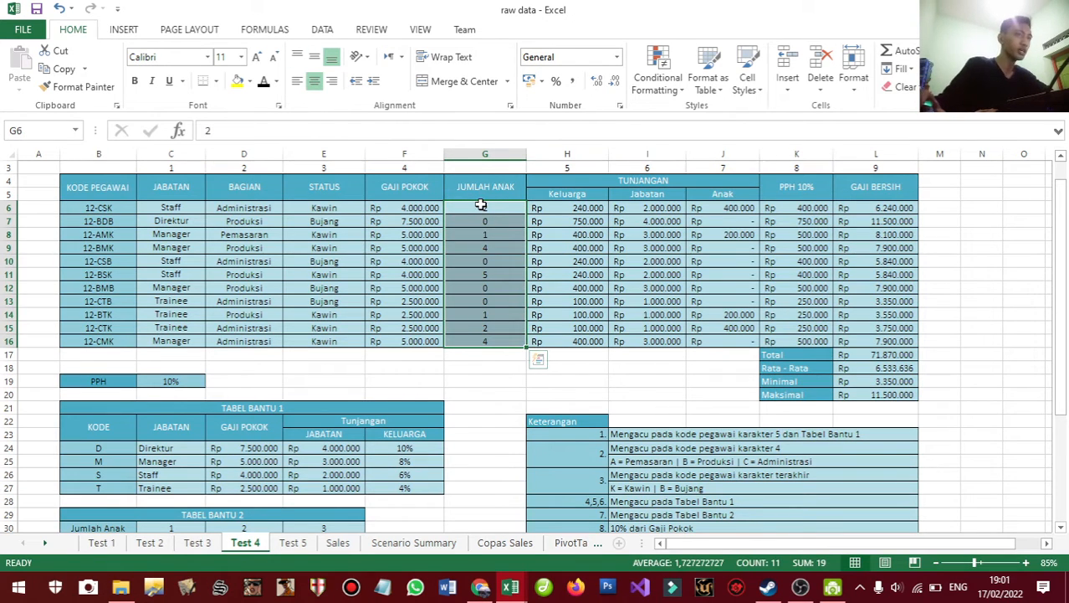
left_click(480, 208)
left_click(554, 208)
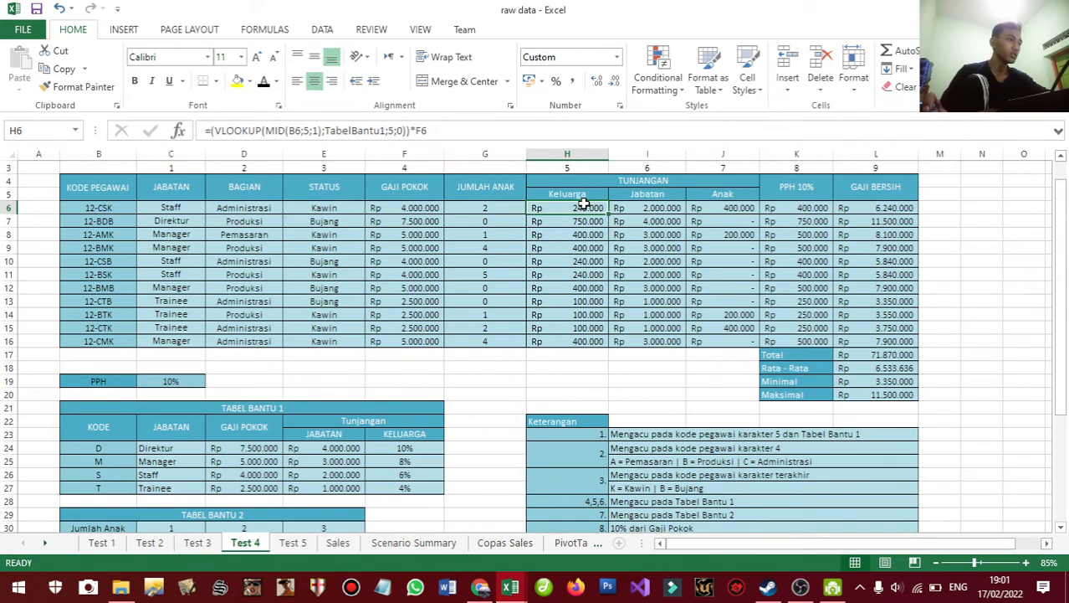
- Compare the KELUARGA percentages in F24:F27 with the Keluarga allowances starting at H6, and display the H6 formula
left_click_drag(405, 450, 409, 488)
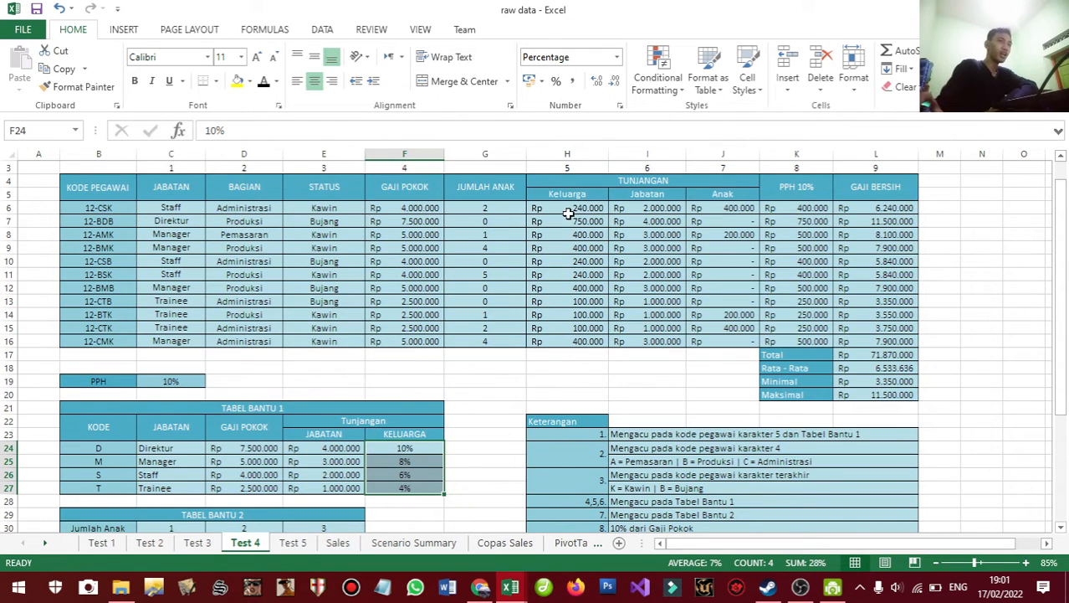
left_click_drag(569, 209, 578, 345)
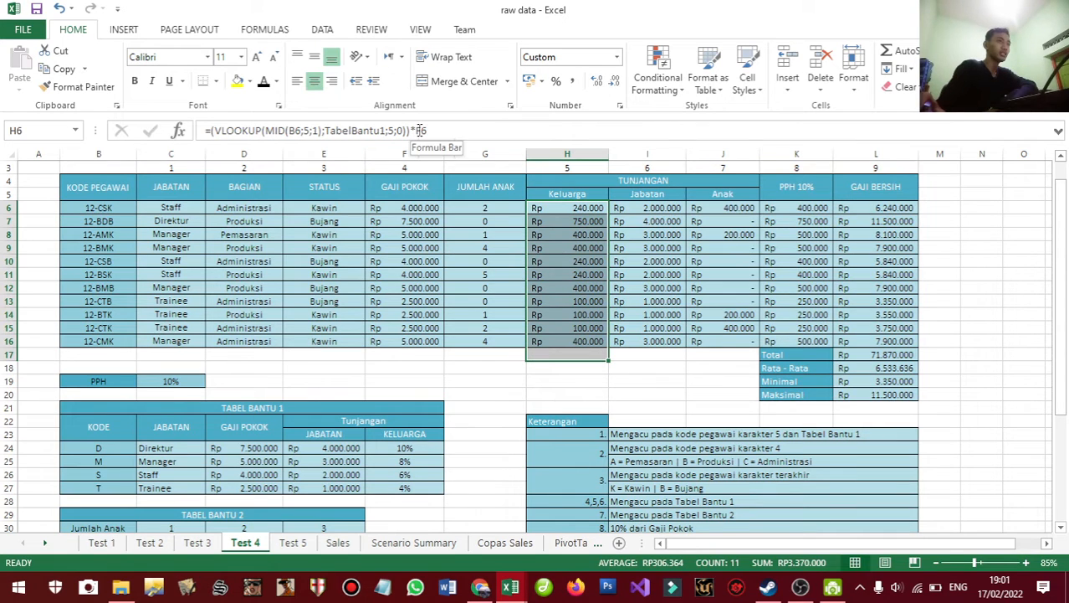
left_click(561, 205)
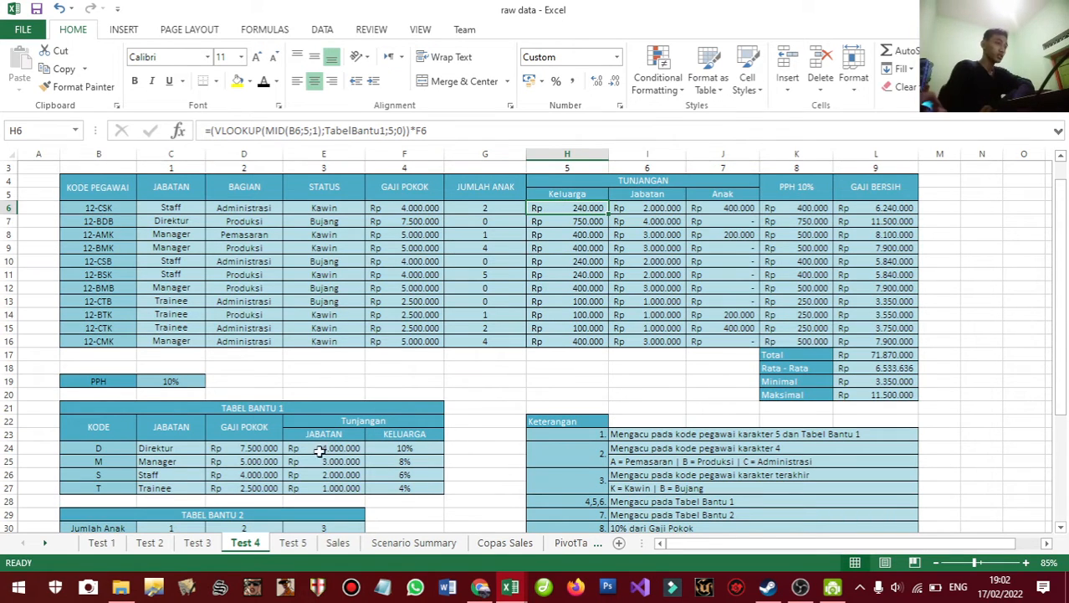
- Compare the Direktur base salary in D24 with its family percentage in F24, and the F6 formula with the H6 formula
left_click(259, 445)
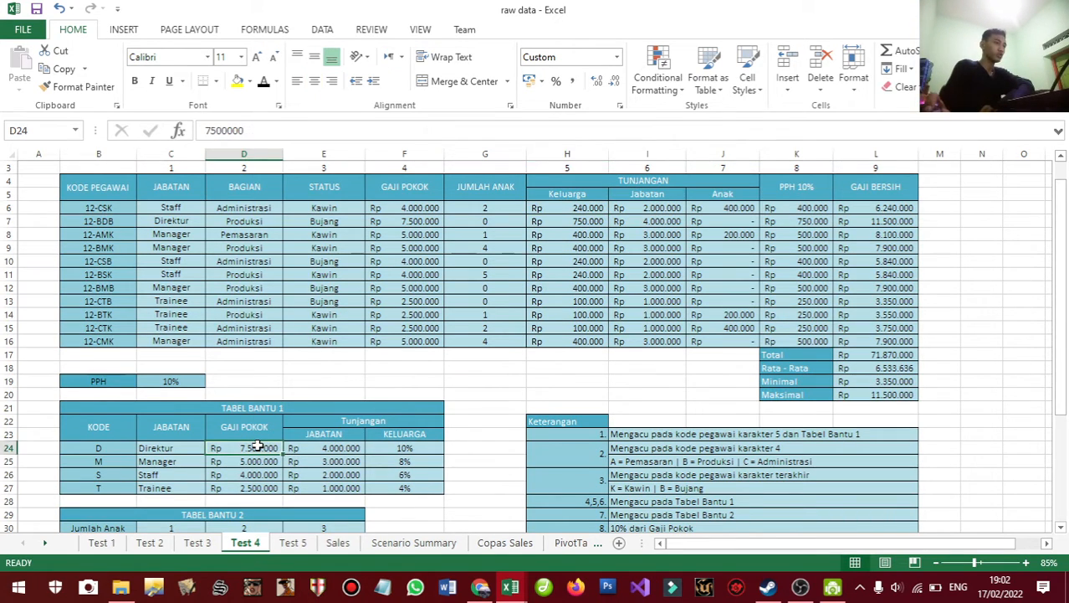
left_click(405, 448)
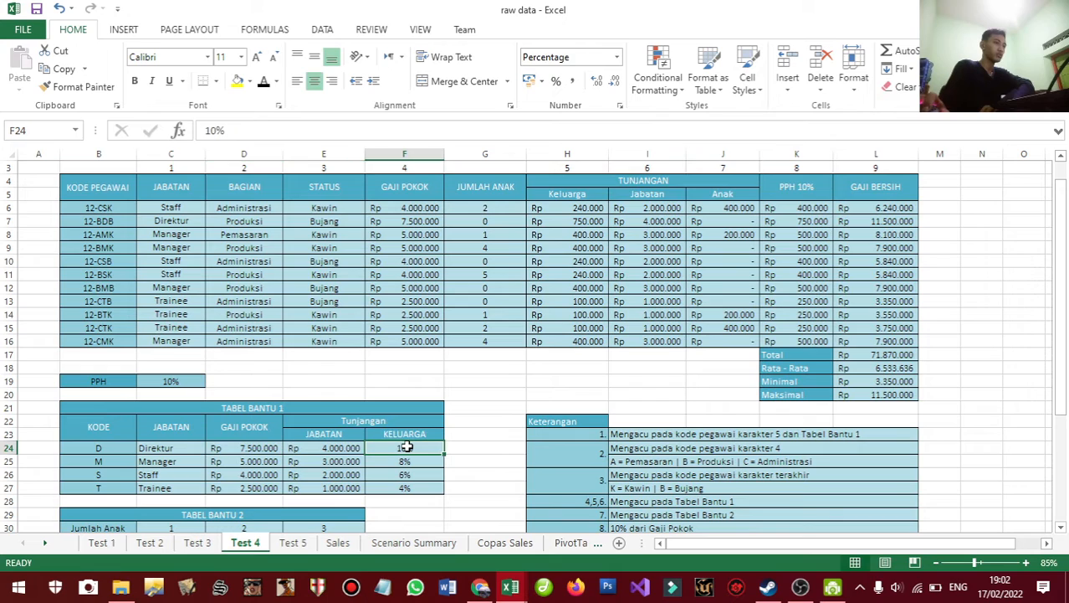
left_click(269, 451)
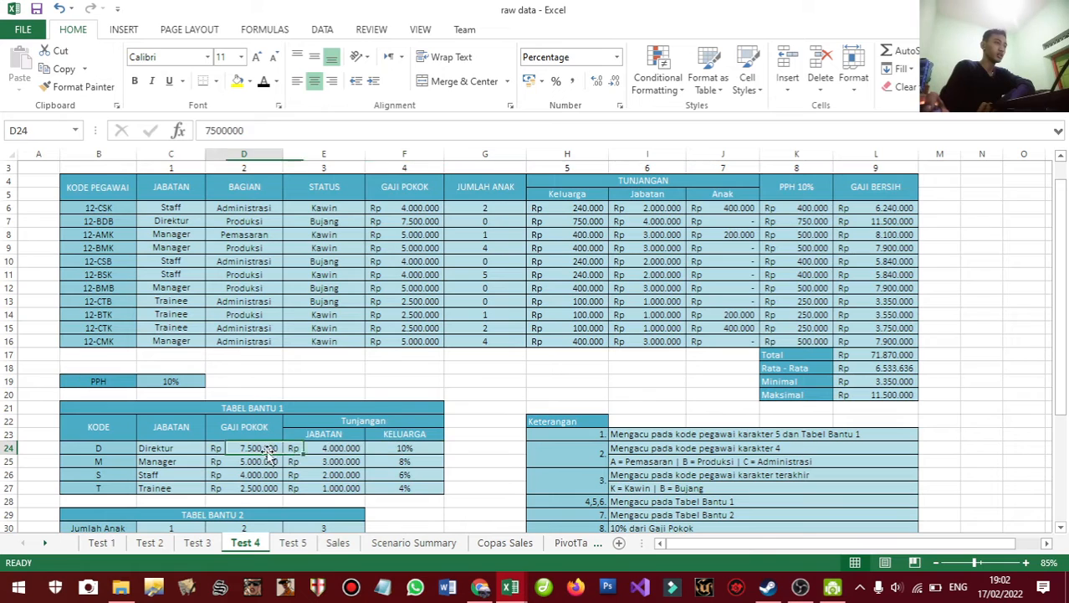
left_click(395, 447)
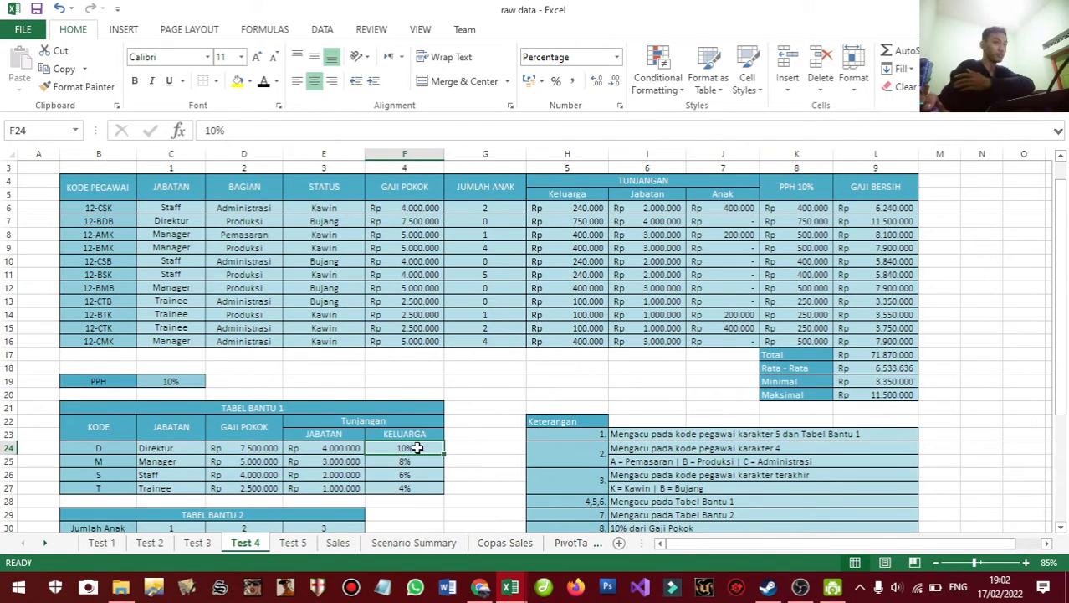
left_click(590, 209)
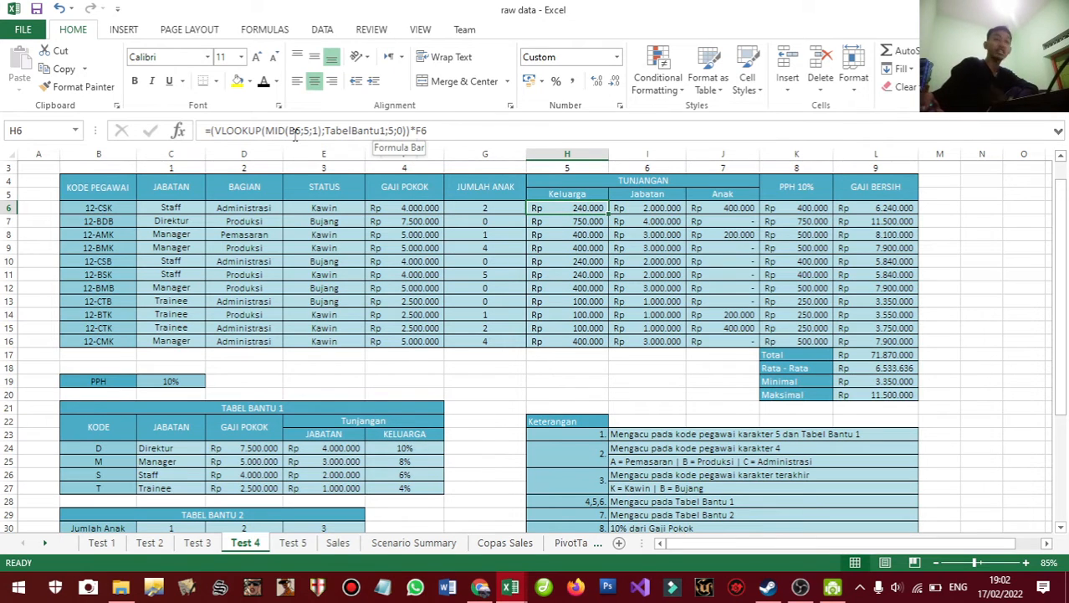
left_click(430, 209)
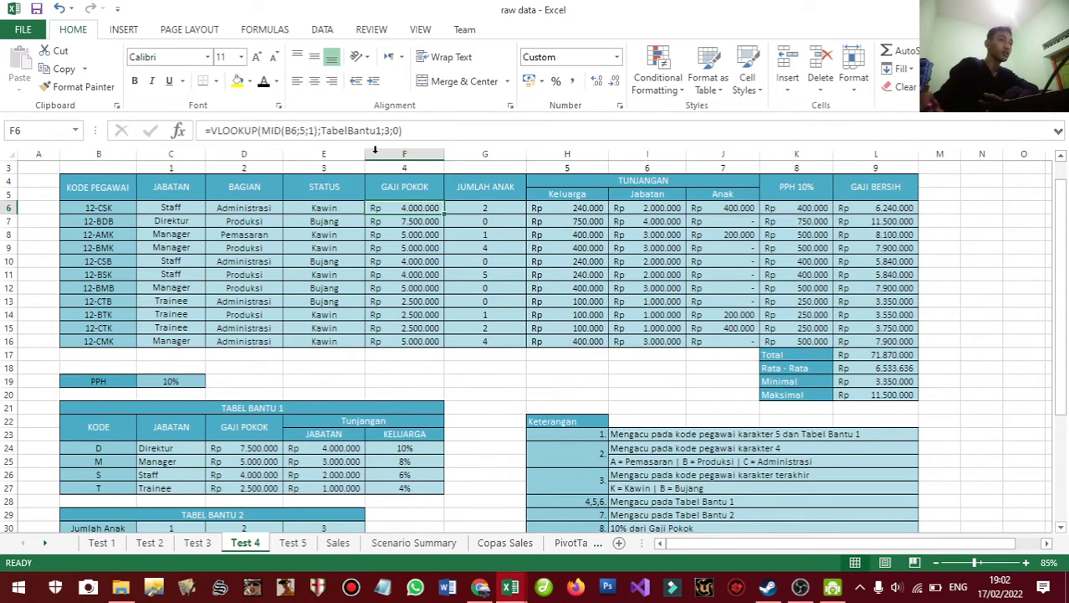
left_click(584, 208)
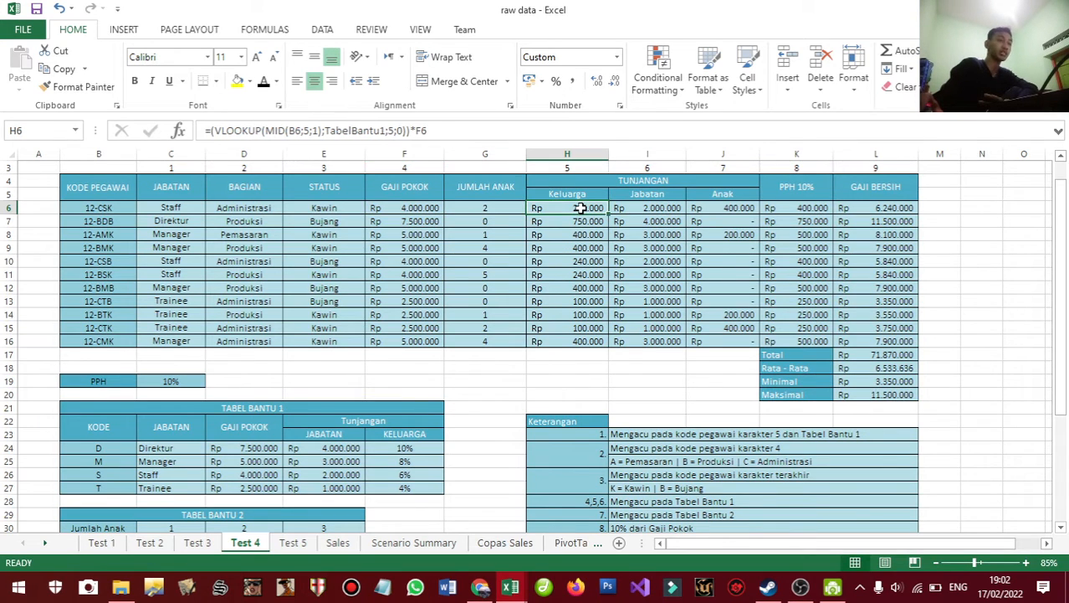
- Examine the MID arguments and column index in the H6 formula, ending with its whole VLOOKUP part highlighted
left_click(308, 131)
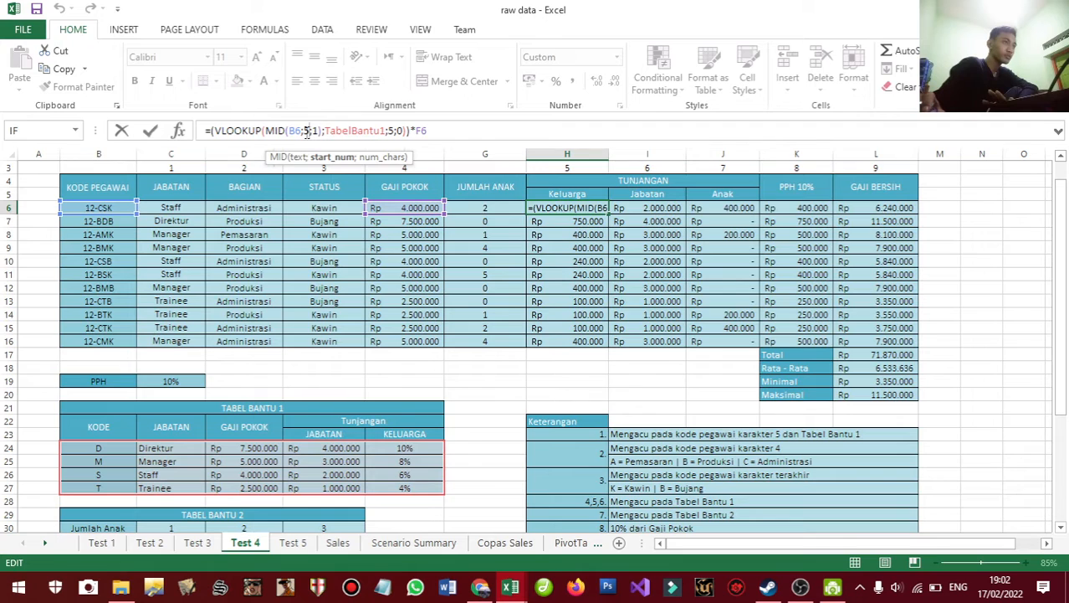
left_click_drag(301, 131, 321, 131)
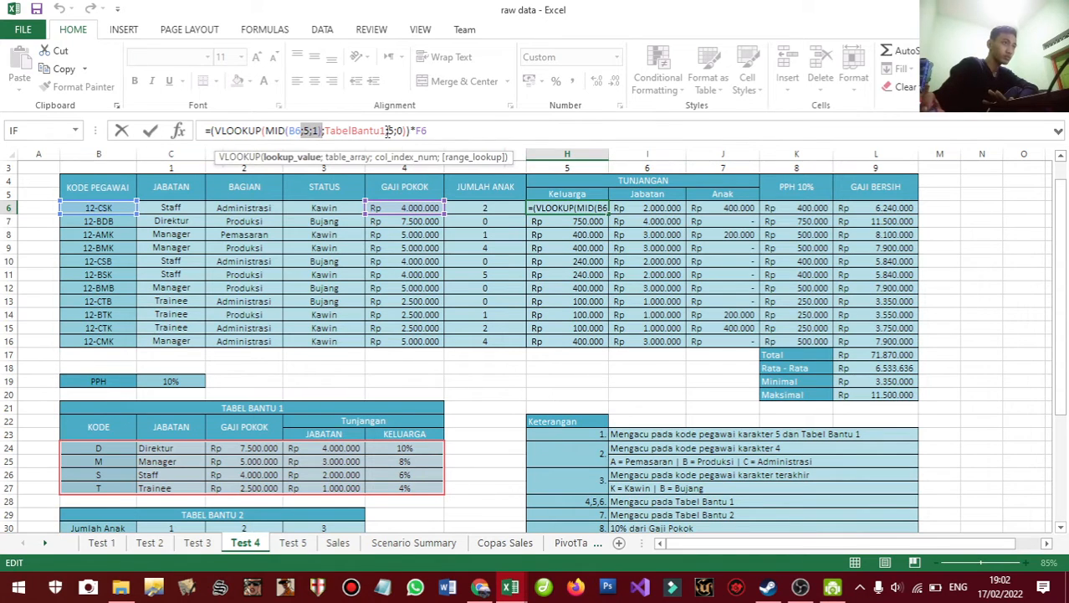
left_click(390, 131)
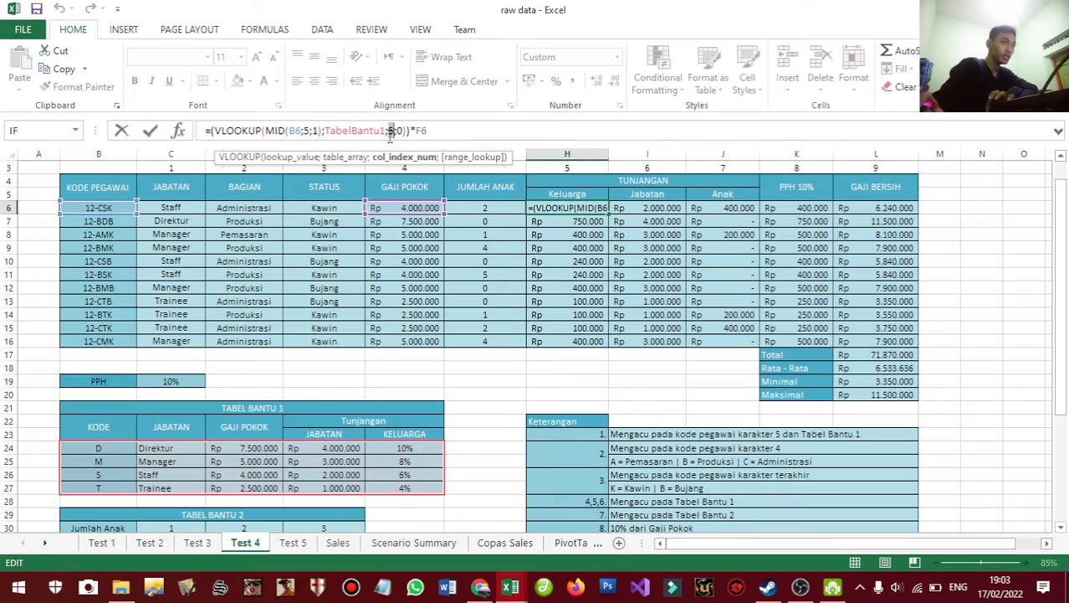
left_click_drag(410, 131, 204, 131)
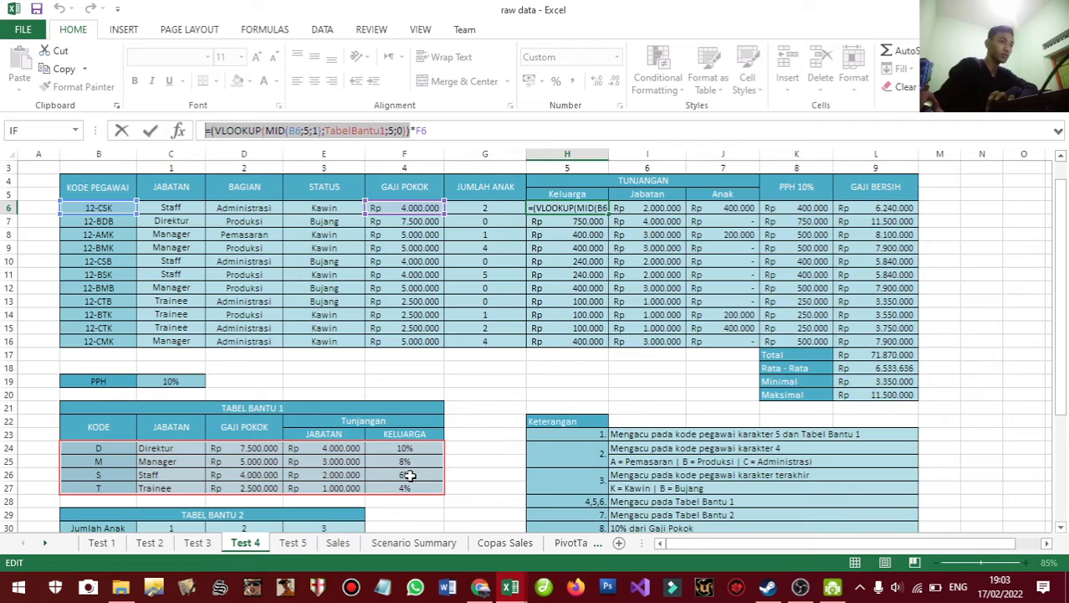
- Examine how H6 multiplies the VLOOKUP percentage by the base salary in F6, and close the formula unchanged
left_click(404, 132)
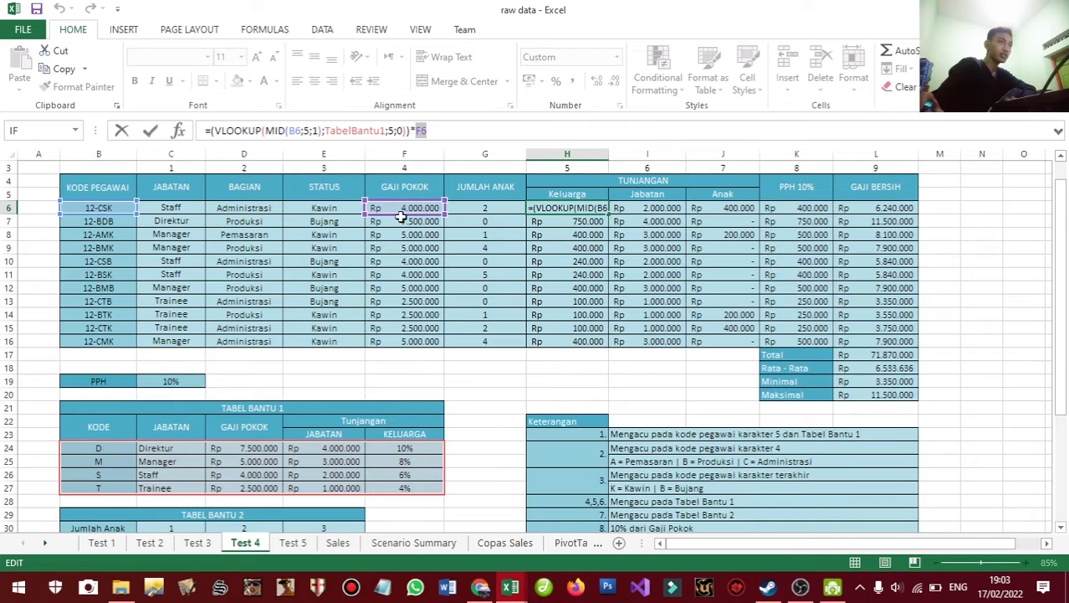
left_click_drag(209, 131, 410, 132)
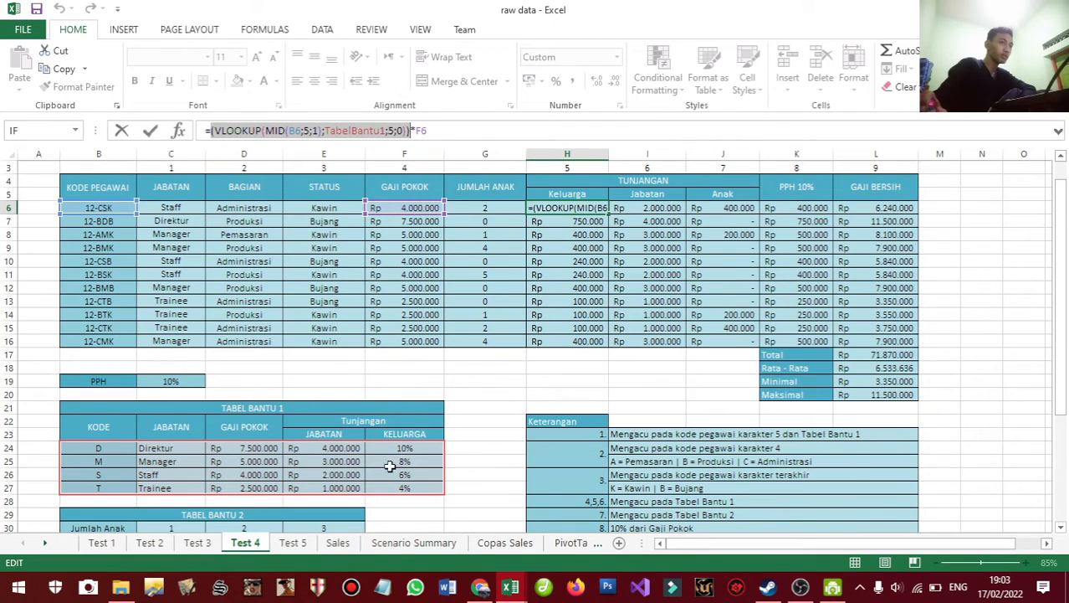
left_click(398, 132)
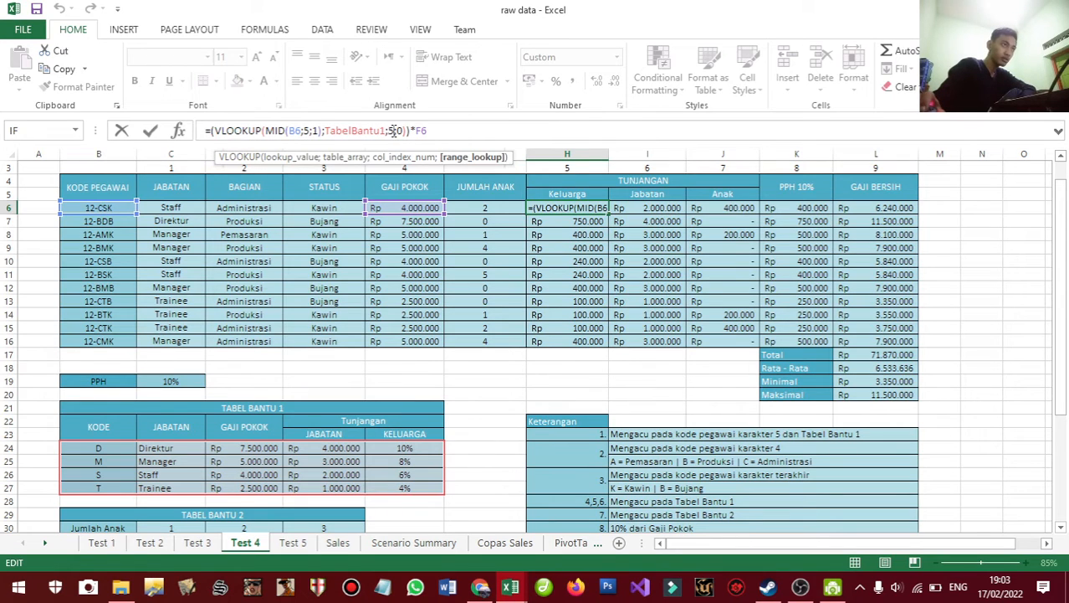
left_click_drag(390, 132, 396, 131)
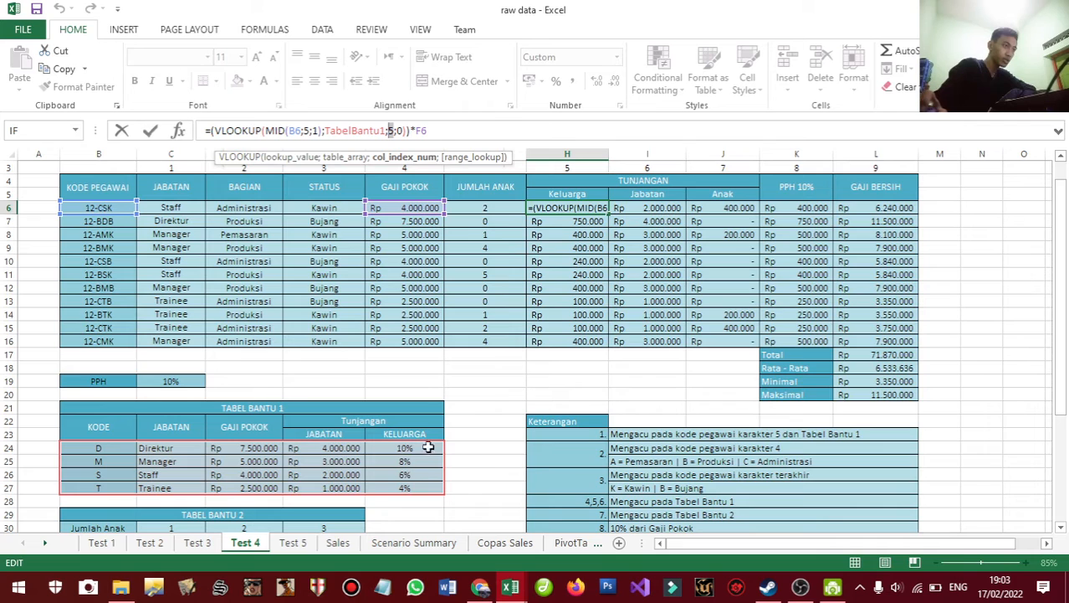
left_click(435, 130)
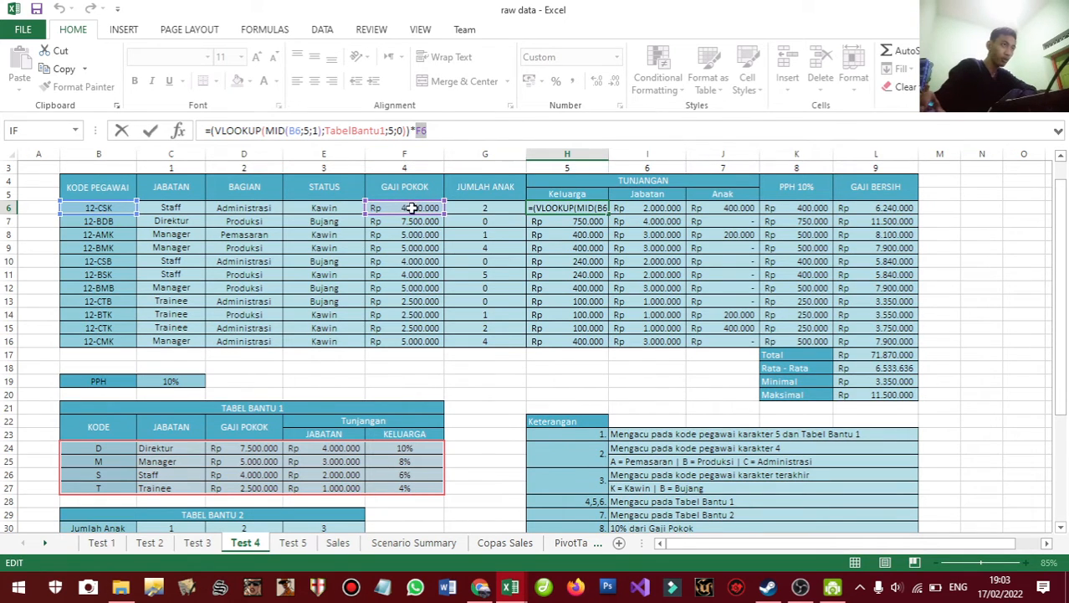
left_click(451, 132)
key("Return")
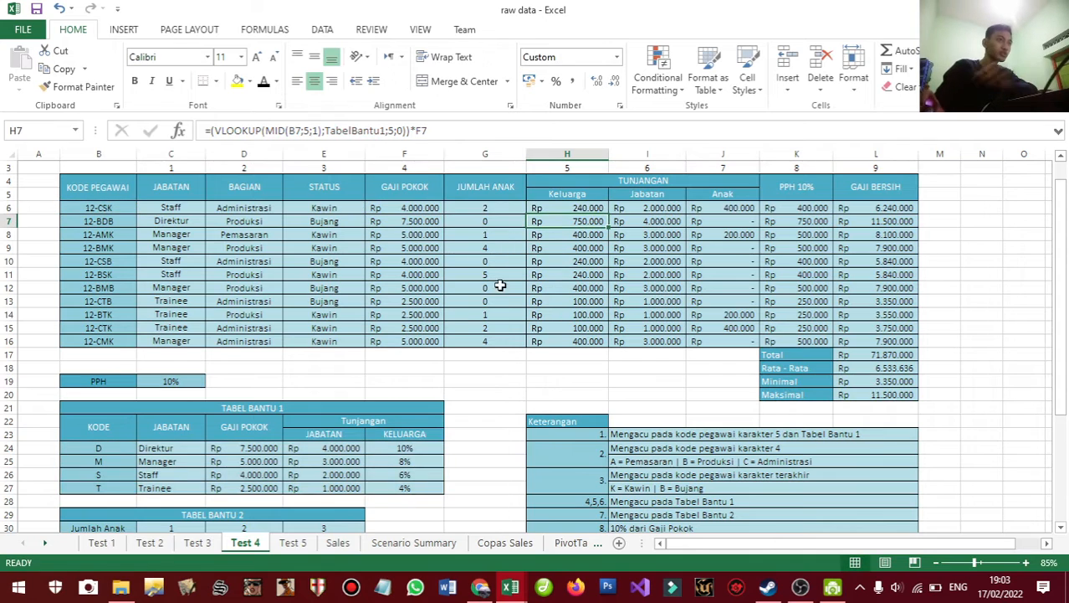
- Enter the note "Tunjangan Keluarga = persen dari Tunjangan Keluarga * Gaji Pokok" in the empty cell E18
scroll(446, 330, "down", 2)
left_click(421, 466)
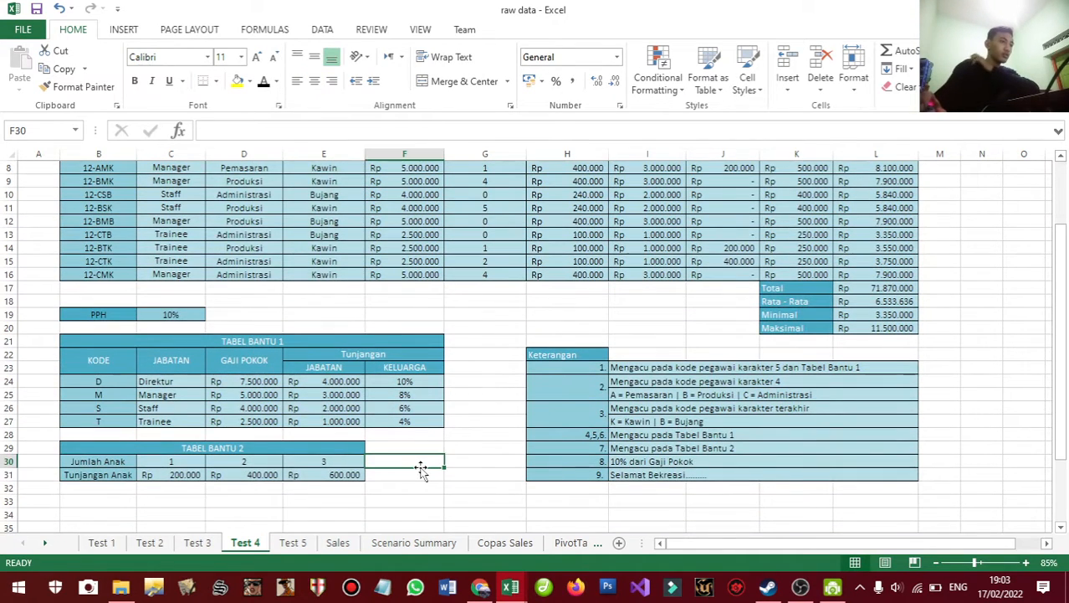
scroll(392, 334, "up", 2)
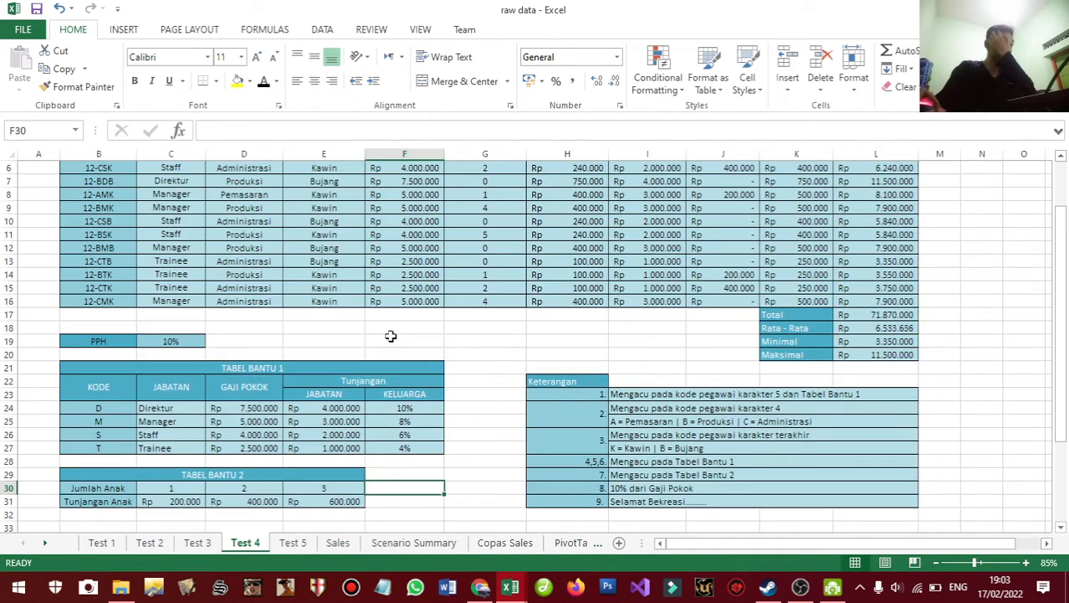
left_click(232, 389)
left_click(310, 390)
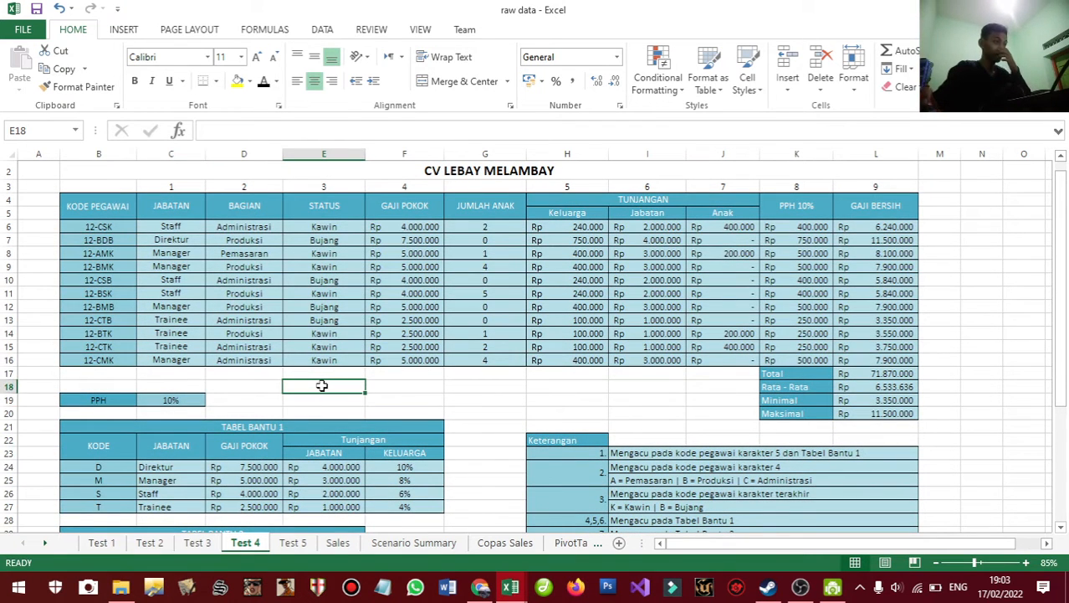
type("G")
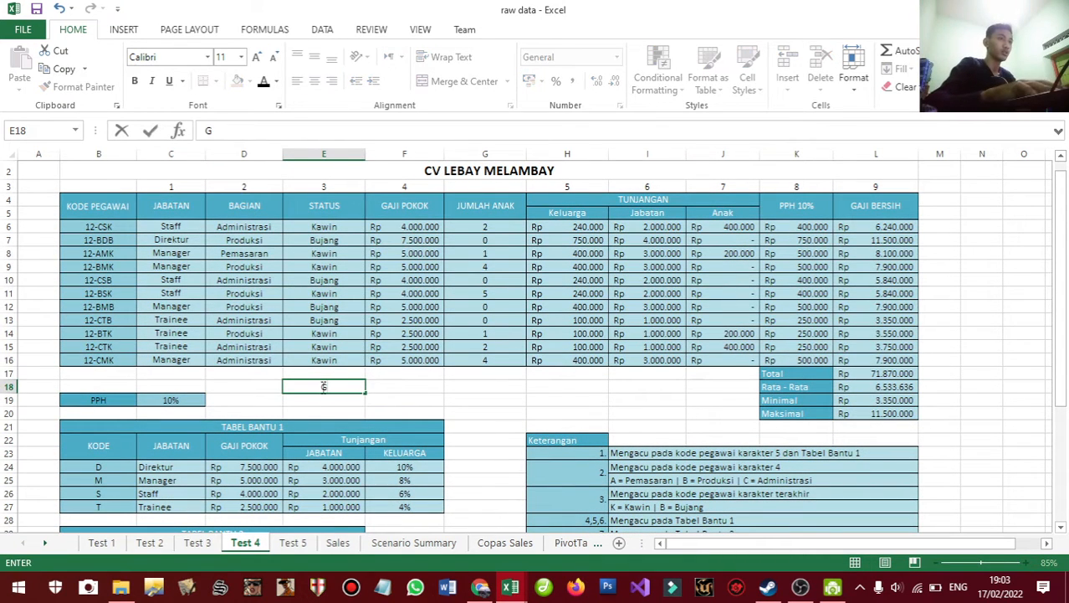
type("Tnjn")
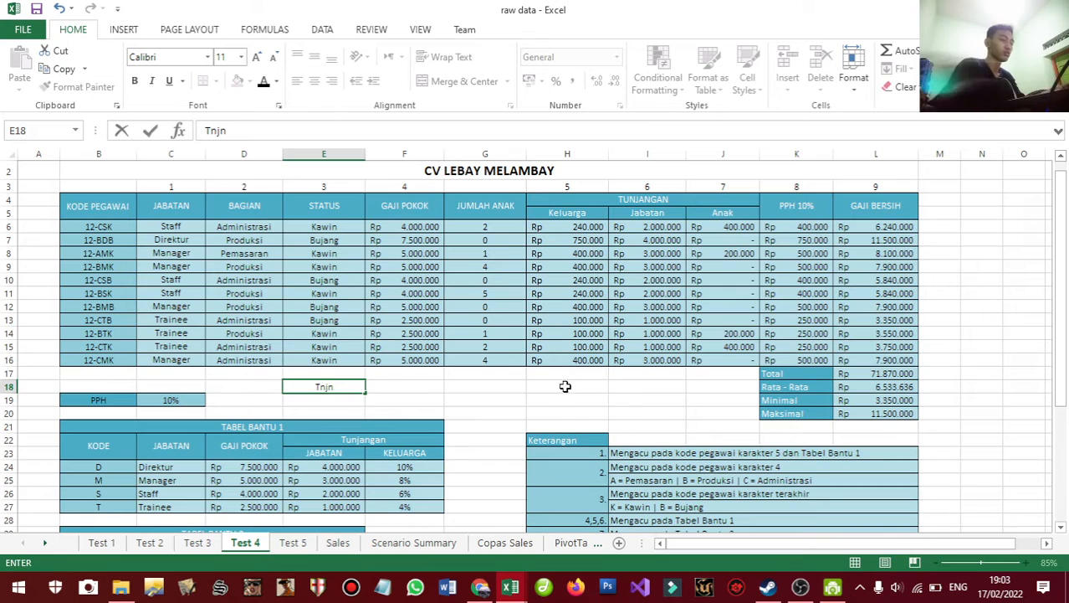
key("BackSpace")
key("BackSpace")
key("BackSpace")
type("un")
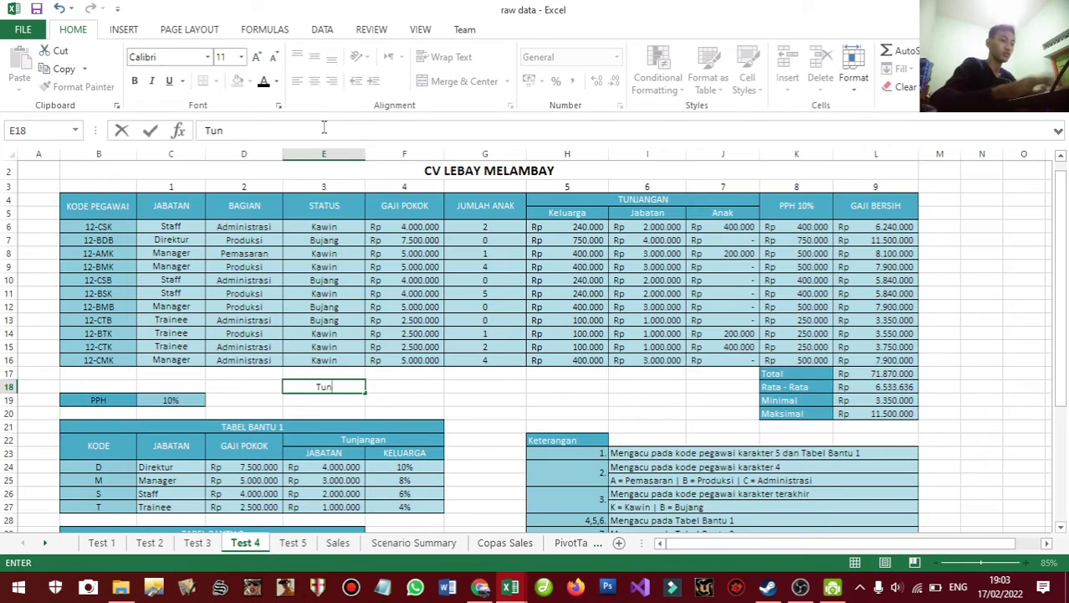
type("jangan Keluarga")
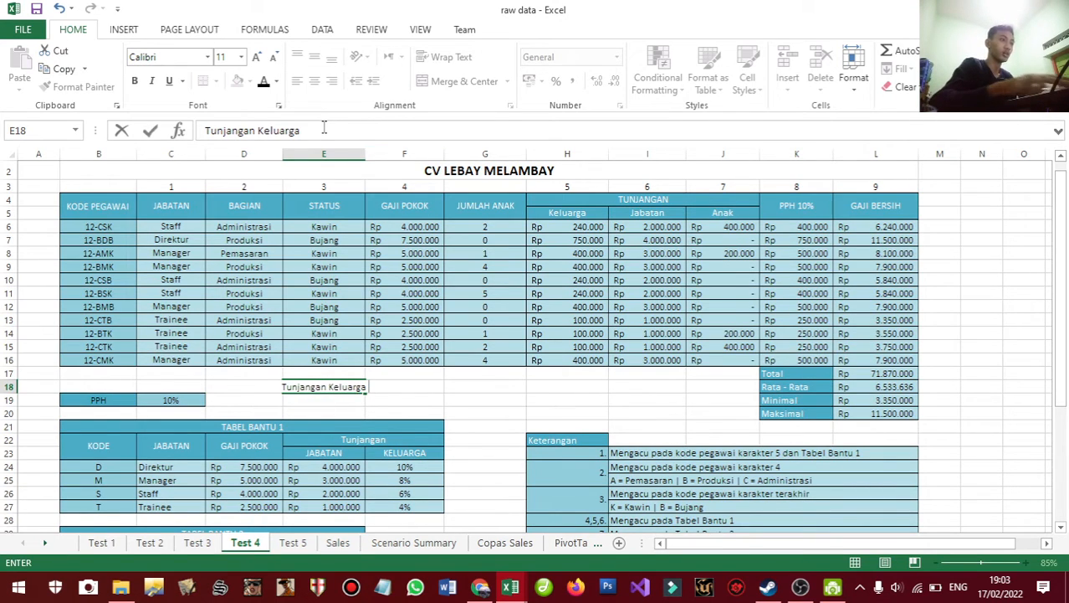
type(" = ")
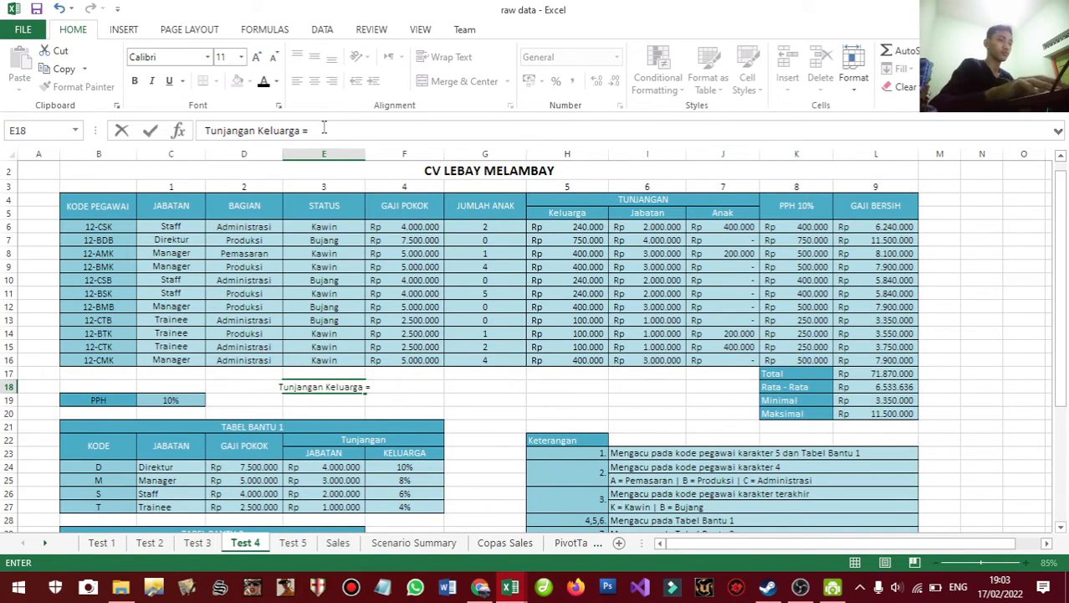
type("persen dari ")
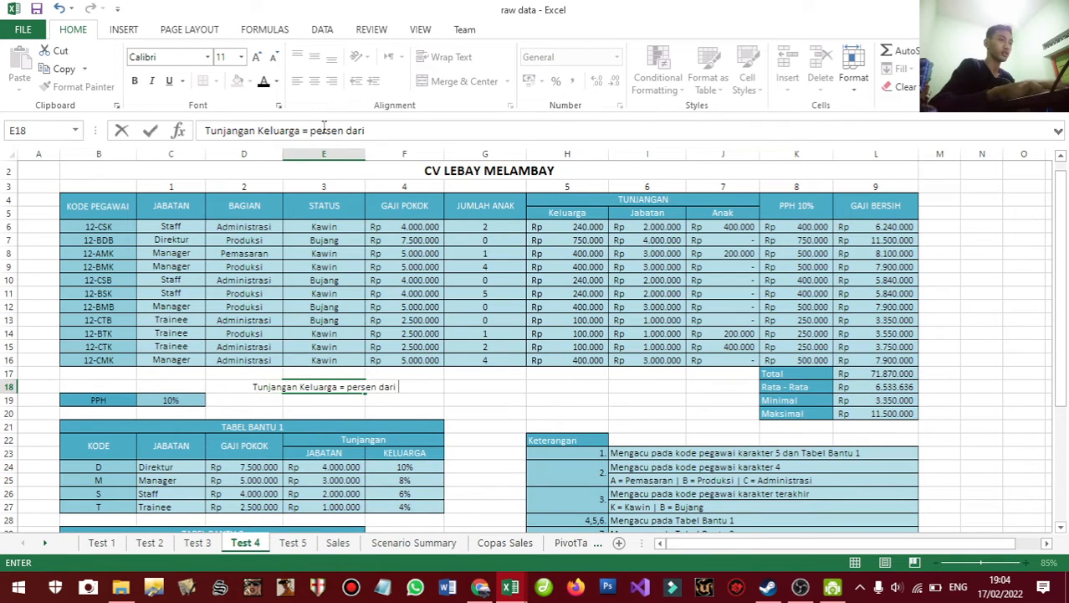
type("Tunjangan Kelua")
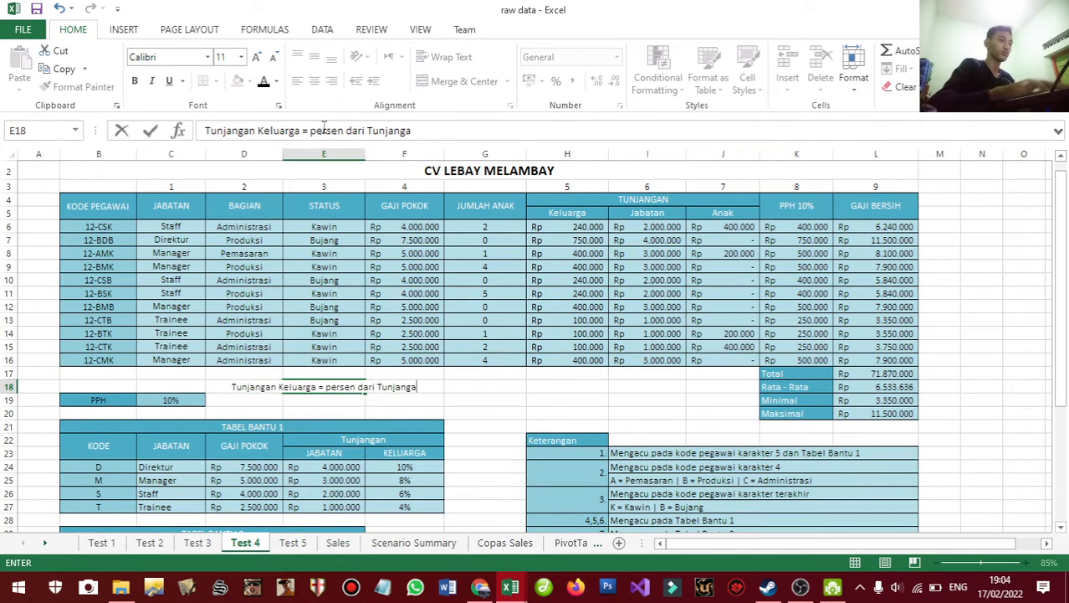
type("rga ")
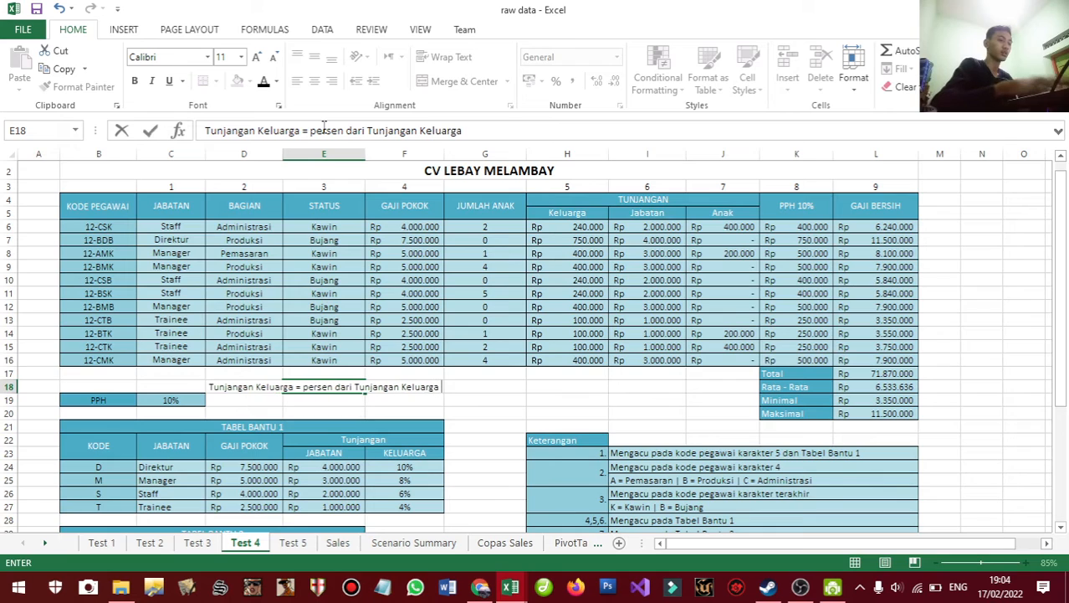
type("*")
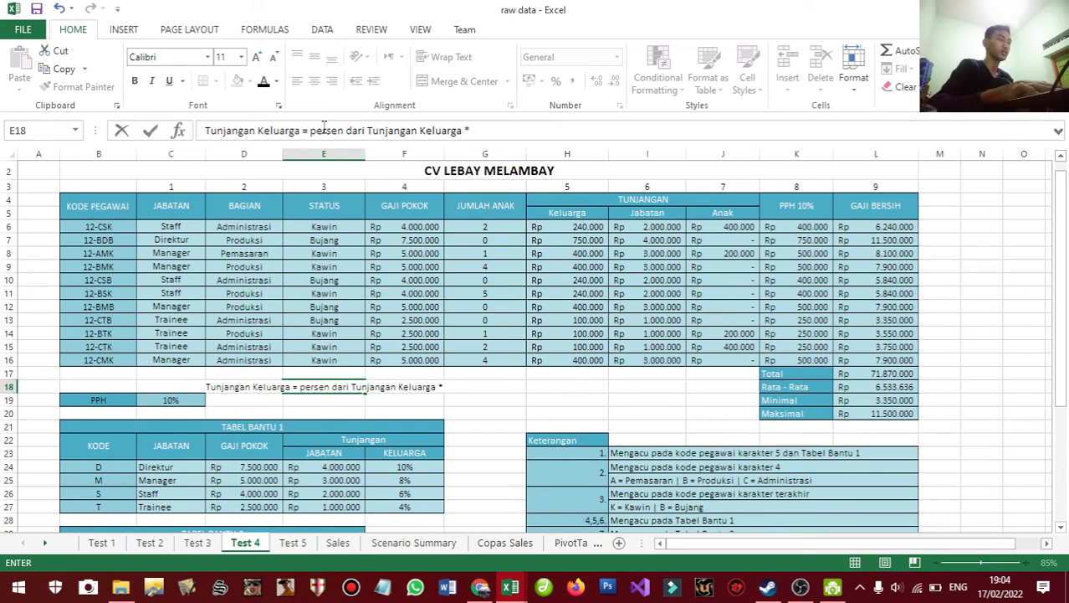
type(" Gaji Pokok")
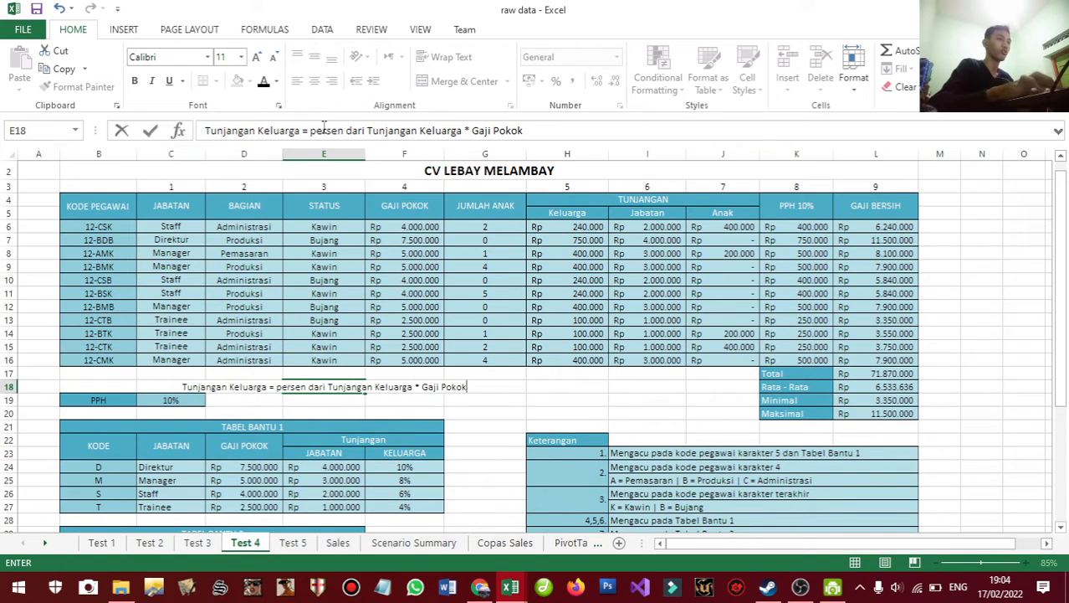
left_click(401, 395)
- Left-align the Tunjangan Keluarga note in E18
left_click(327, 391)
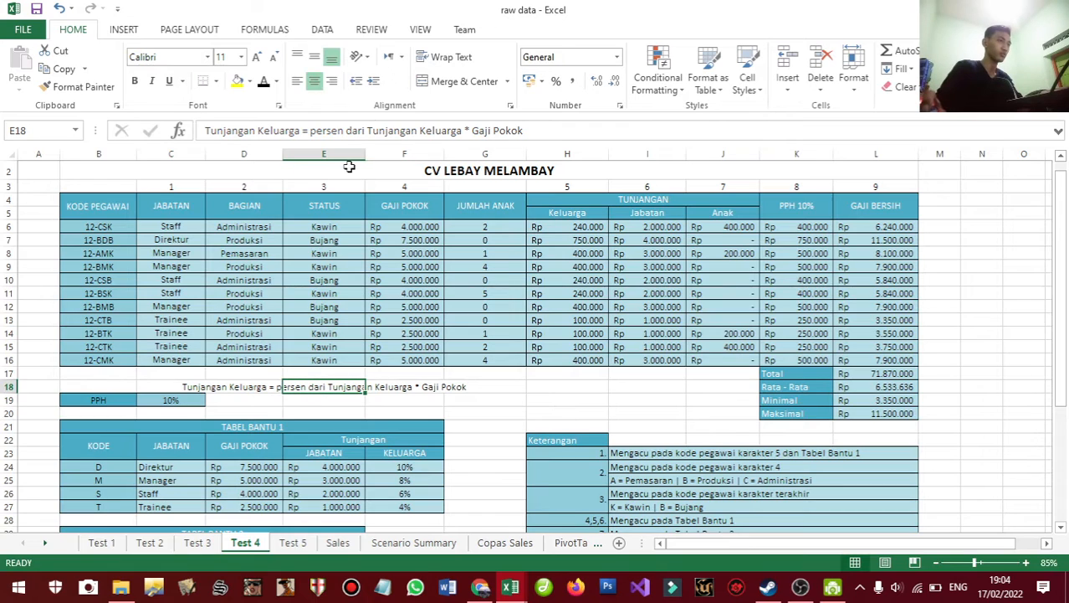
left_click(297, 81)
left_click(451, 399)
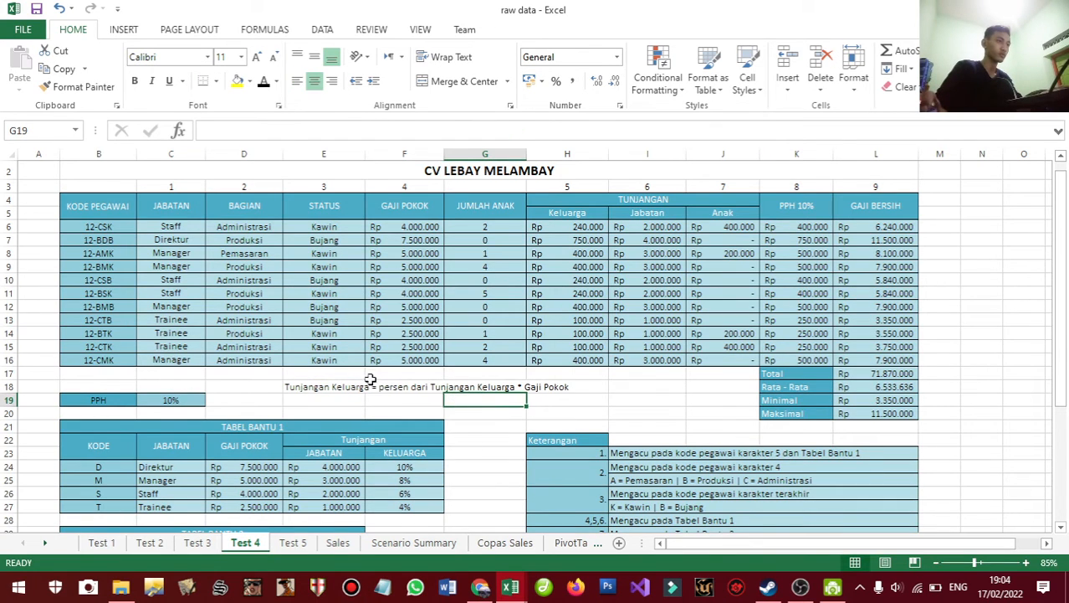
- Format the Tunjangan Keluarga note in E18 as bold red text
left_click_drag(332, 385, 544, 382)
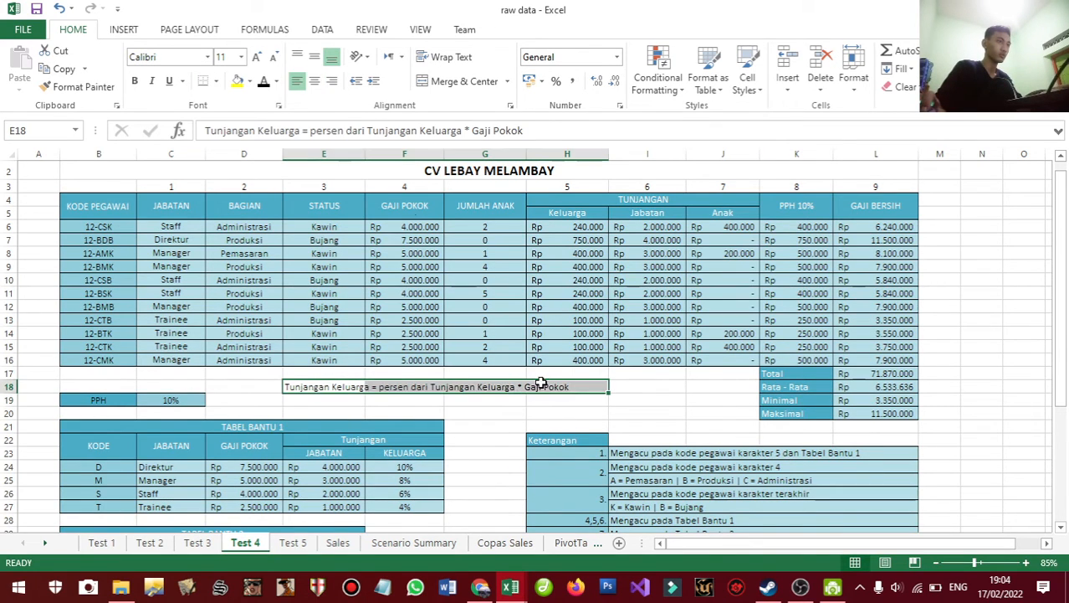
left_click(312, 386)
left_click(276, 81)
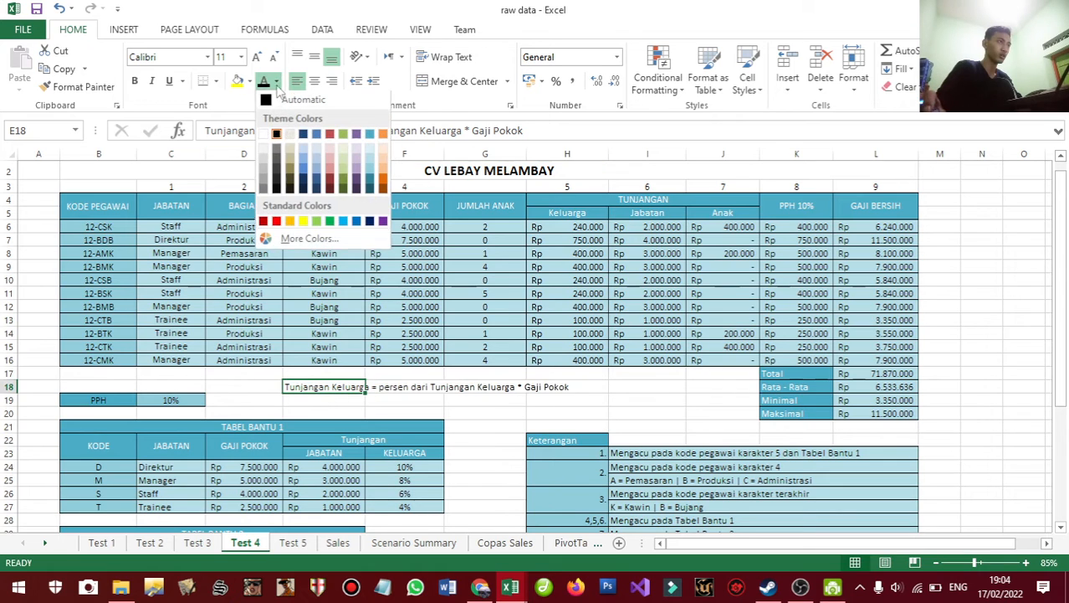
left_click(277, 231)
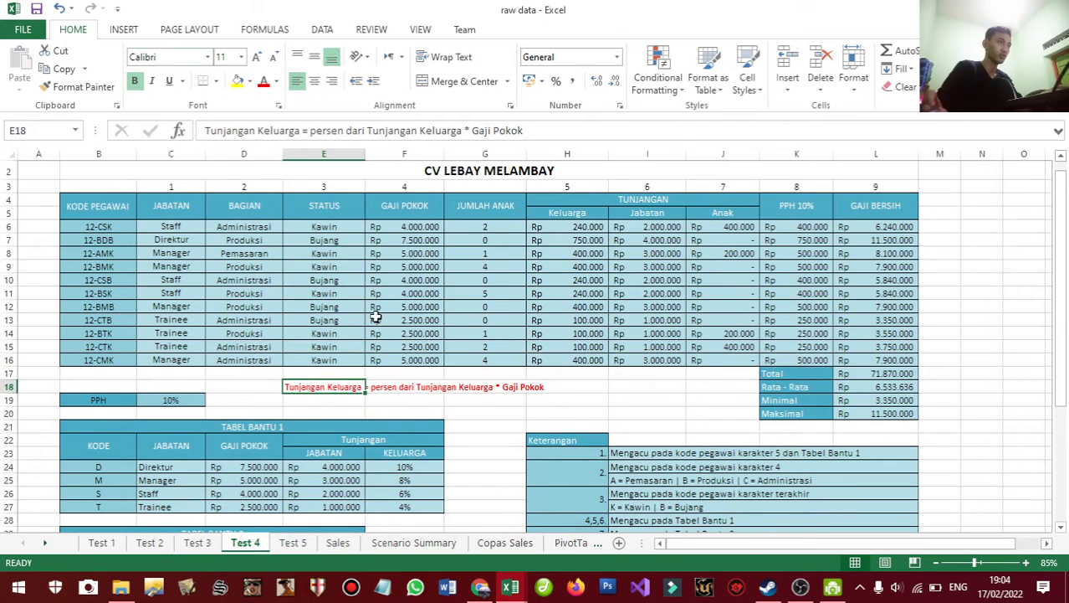
left_click(521, 412)
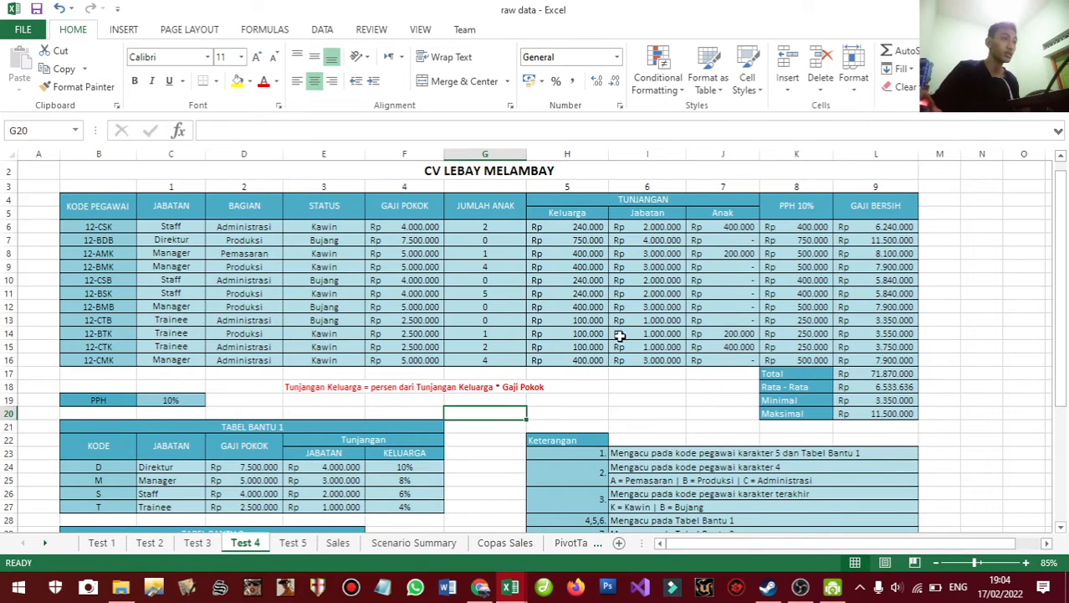
- Compare the VLOOKUP formulas of the base salary in F6 and the Jabatan allowance in I6
left_click(552, 225)
left_click(638, 228)
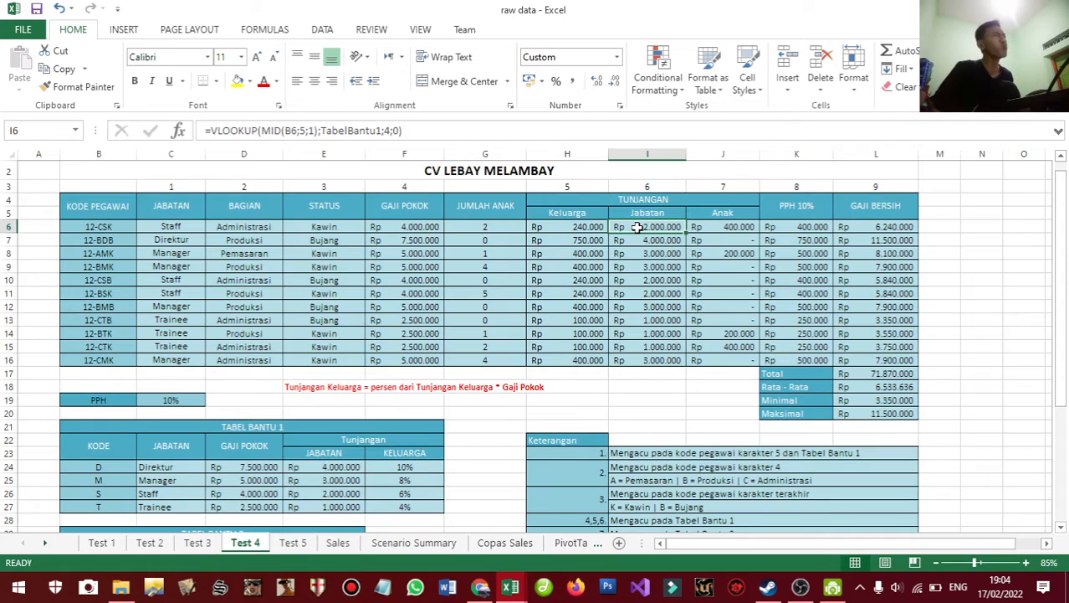
left_click(413, 226)
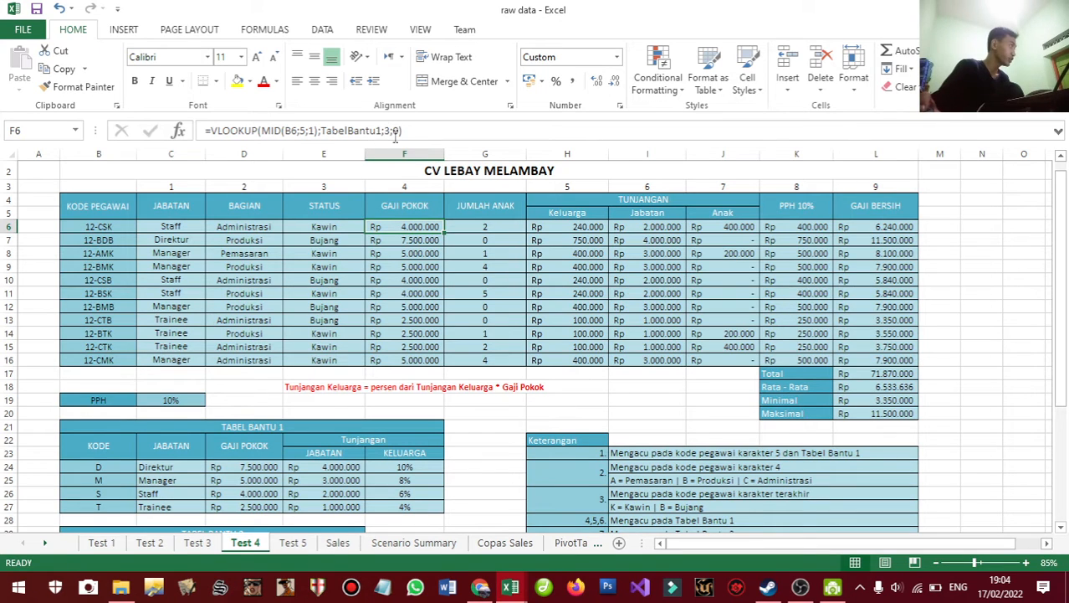
left_click(661, 227)
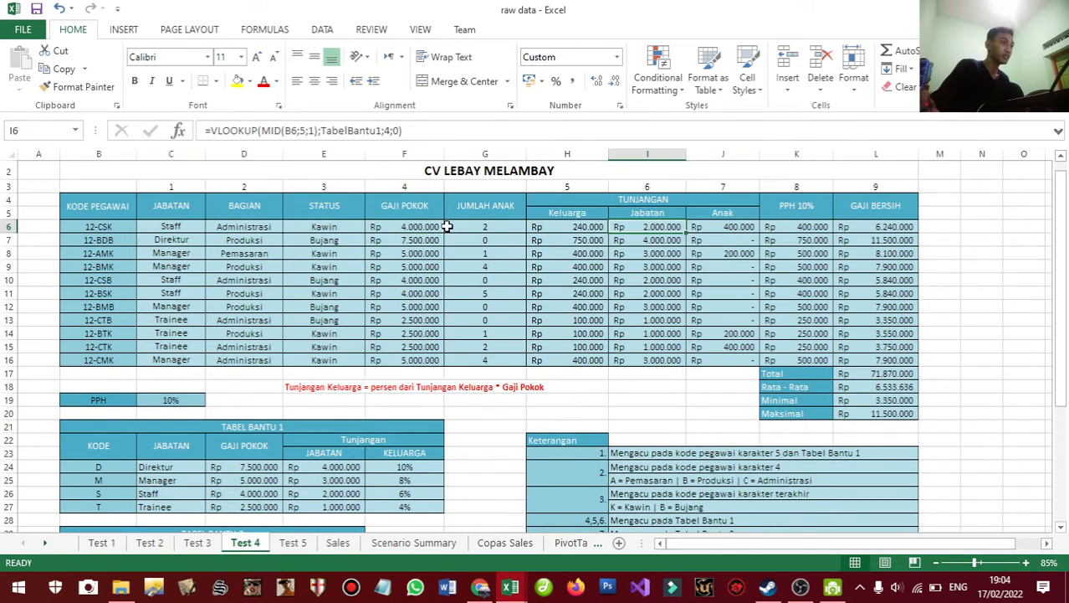
left_click(390, 229)
left_click(663, 231)
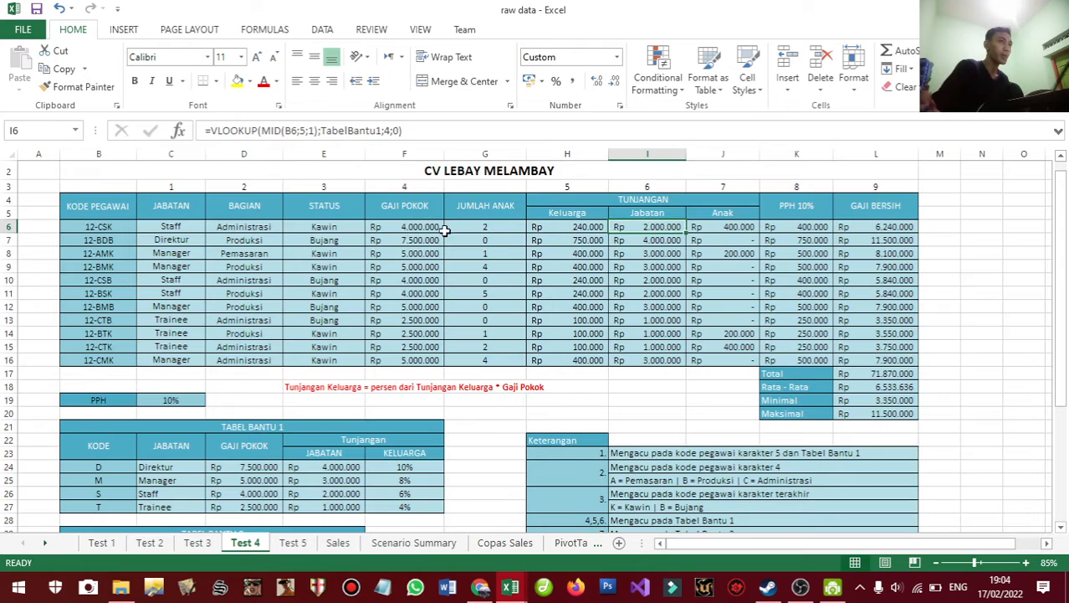
left_click(405, 230)
left_click(657, 227)
left_click(427, 227)
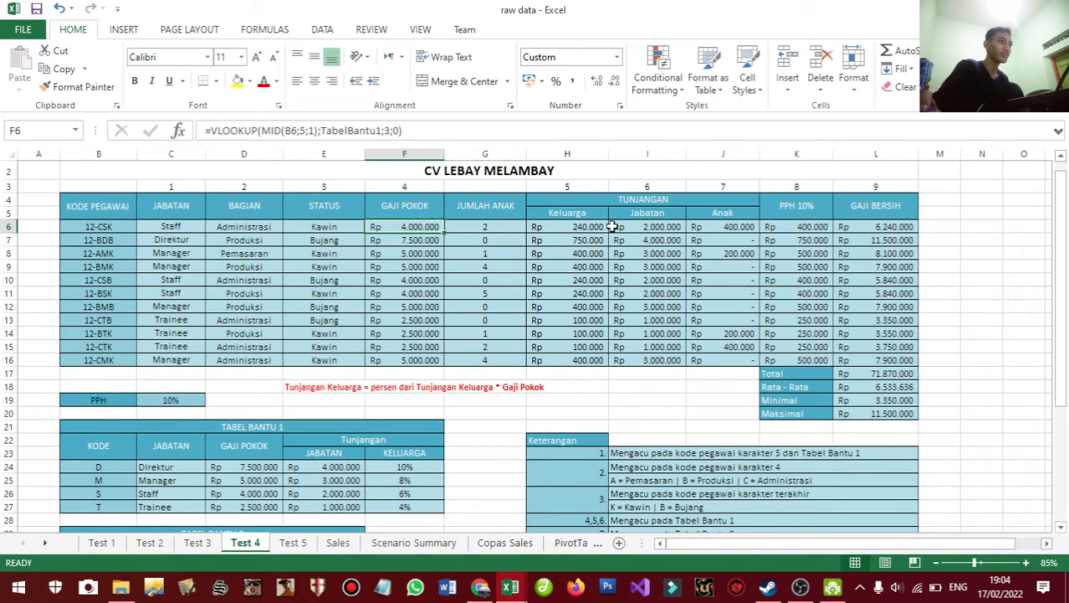
left_click(645, 226)
left_click(407, 229)
left_click(631, 227)
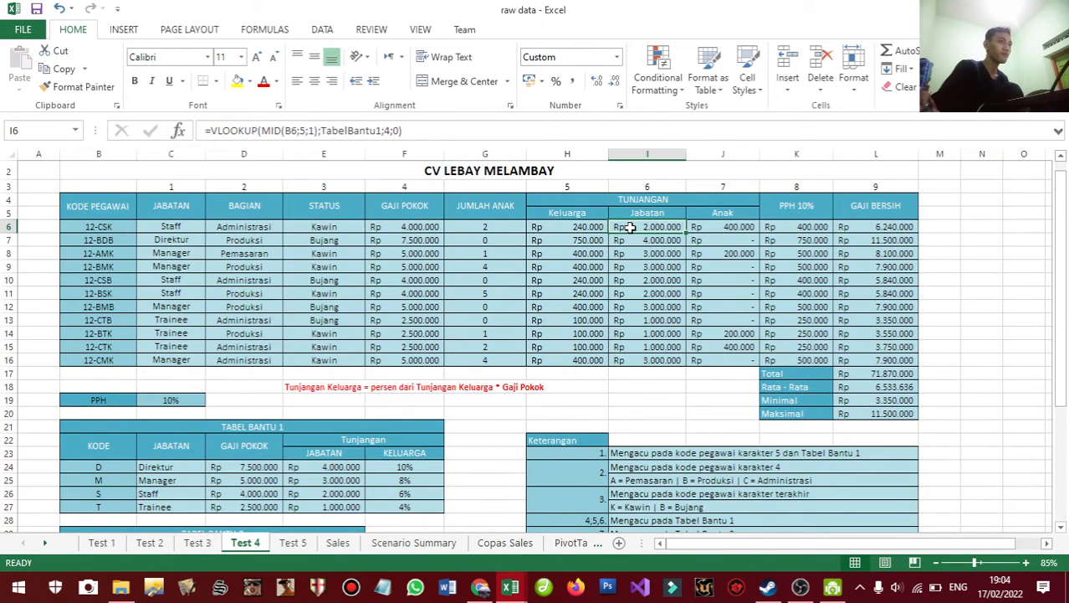
left_click(425, 230)
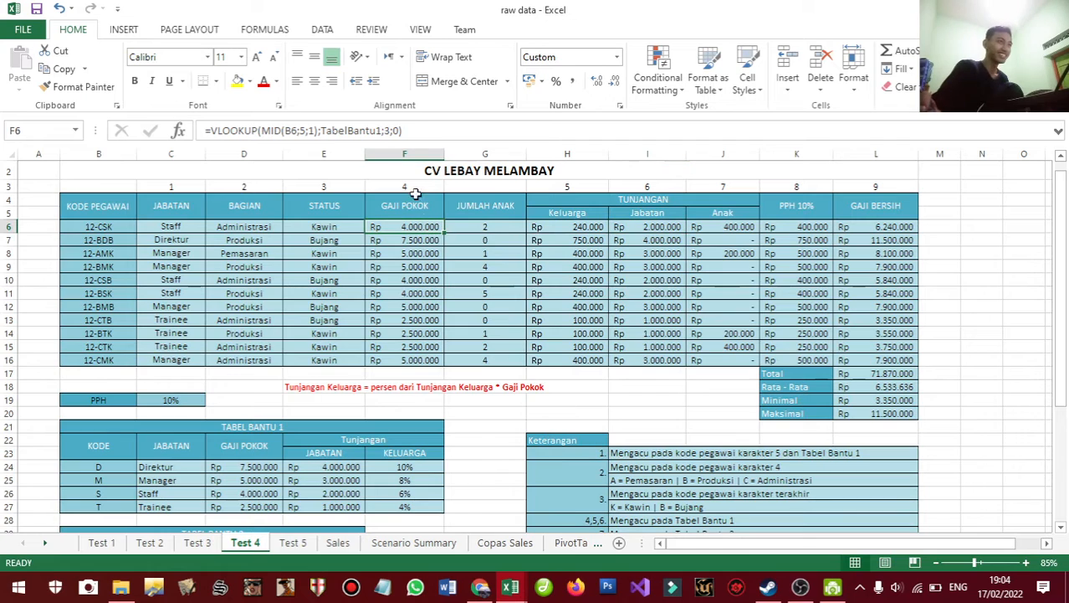
- Examine the column index argument in the F6 and I6 VLOOKUP formulas against TABEL BANTU 1, leaving both formulas unchanged
left_click(384, 131)
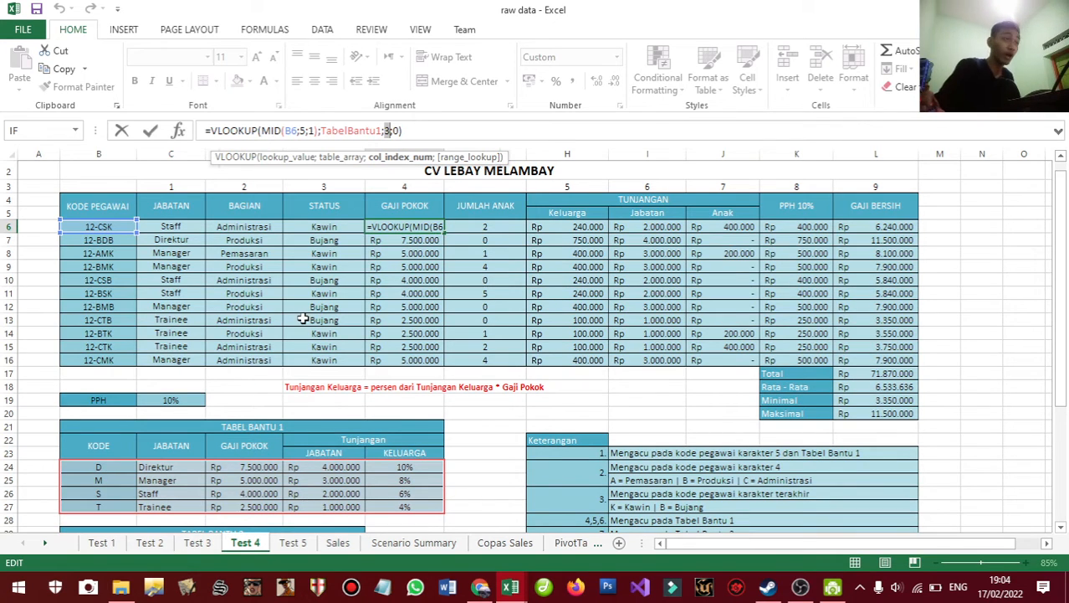
key("Return")
left_click(680, 226)
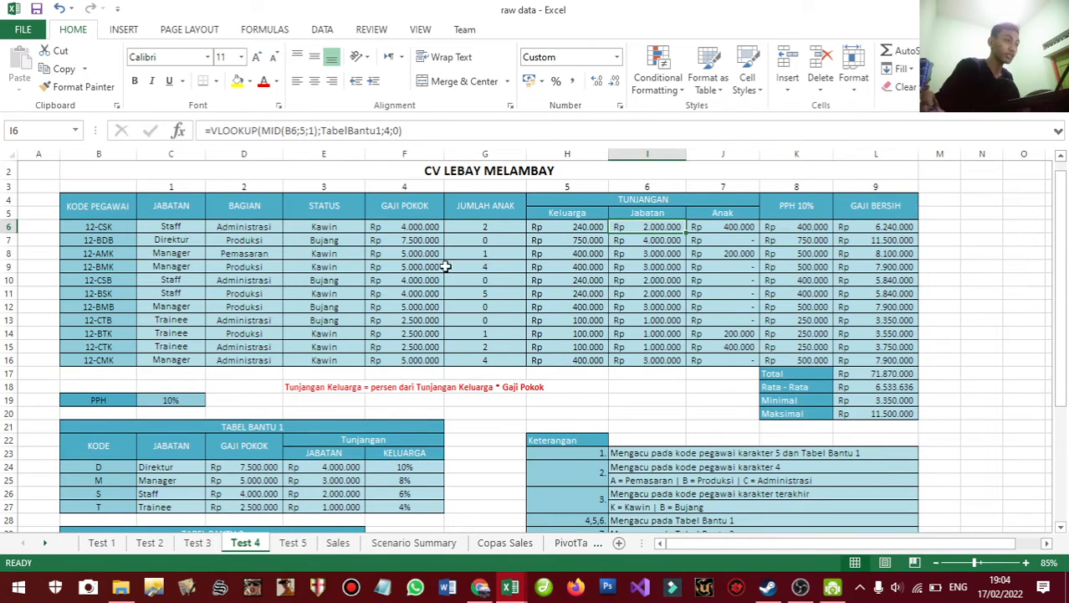
left_click(385, 130)
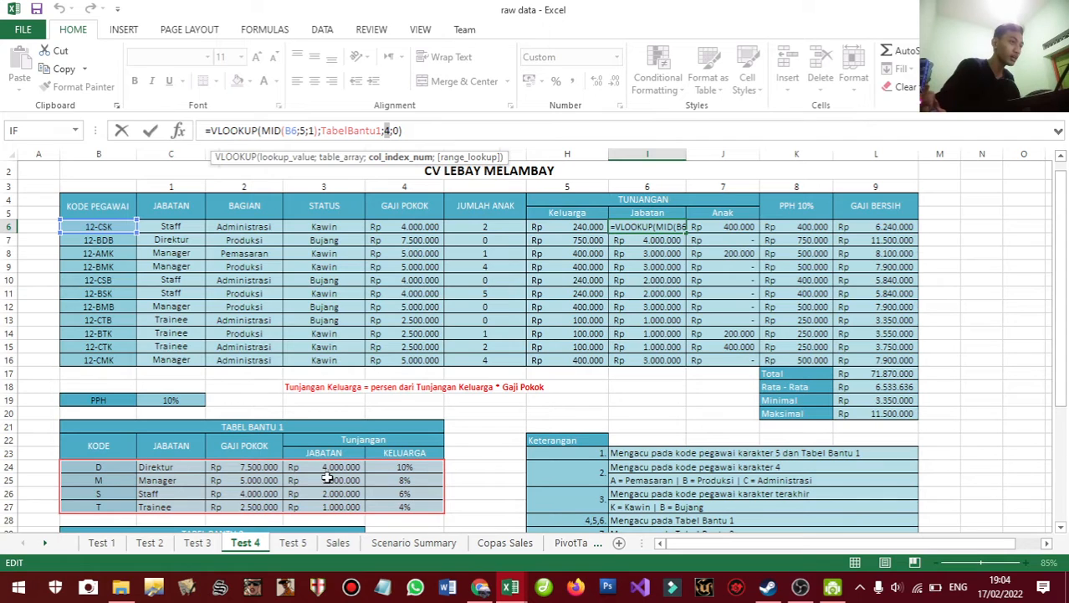
left_click(418, 130)
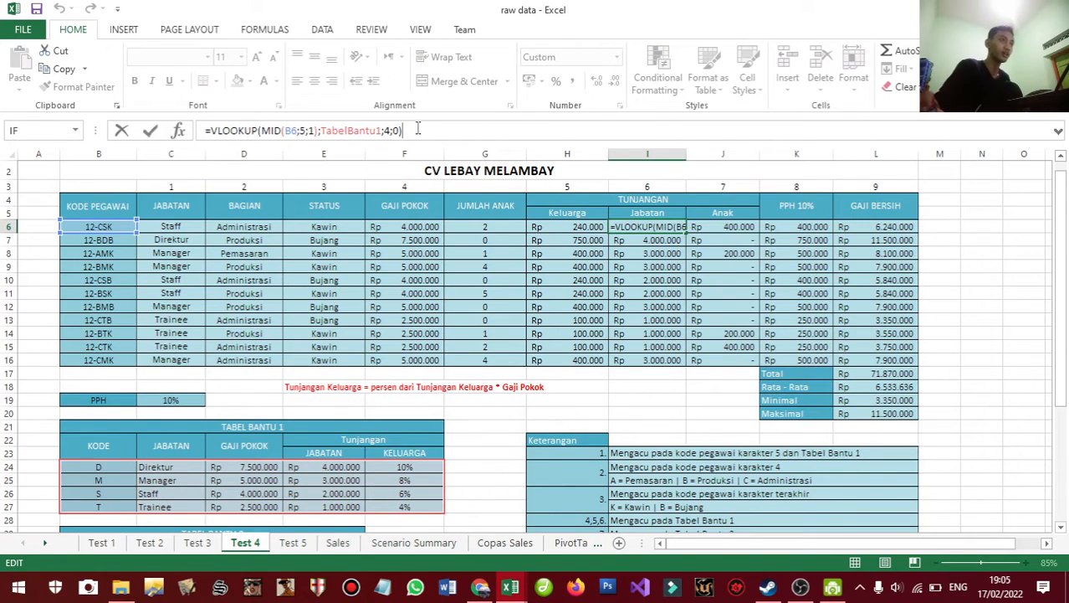
key("Return")
left_click(671, 227)
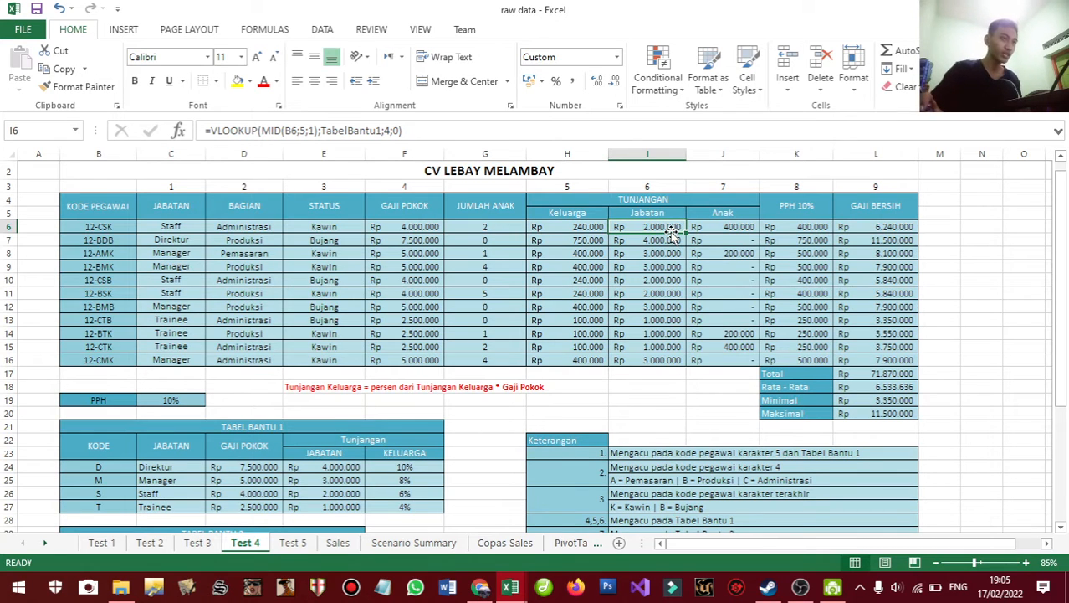
- Examine Keterangan item 7 and the TABEL BANTU 2 data it refers to, including the range C30:E31
scroll(653, 376, "down", 2)
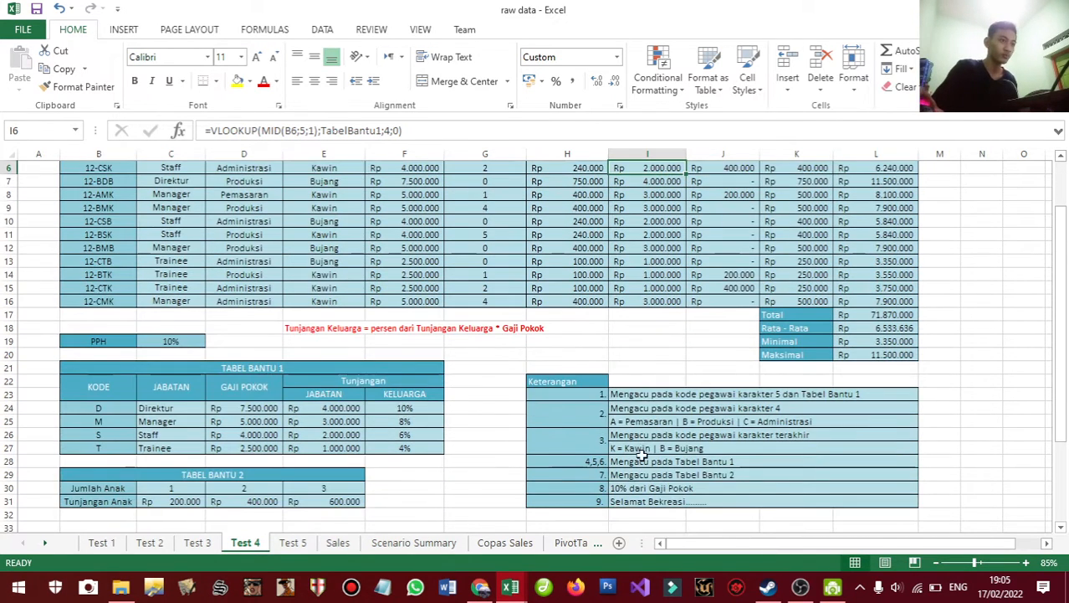
left_click(599, 473)
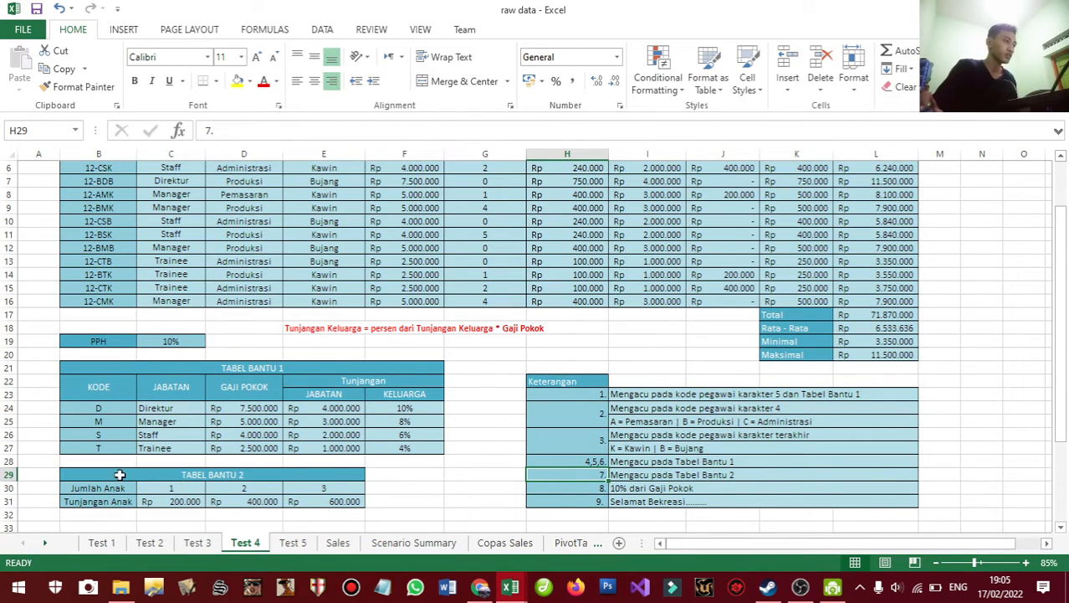
left_click_drag(121, 473, 294, 510)
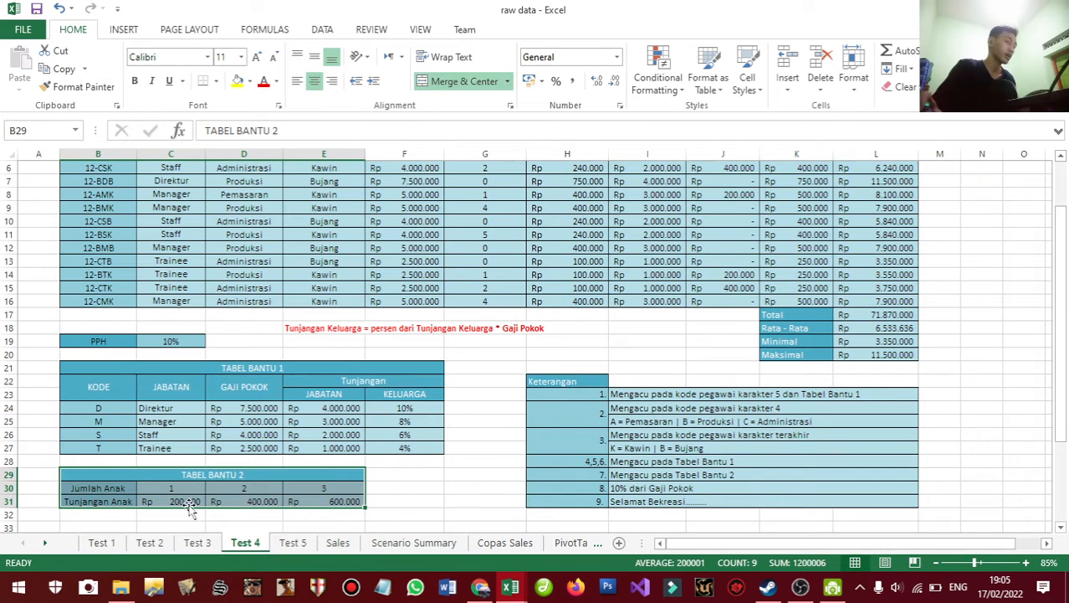
left_click_drag(167, 487, 317, 502)
right_click(316, 502)
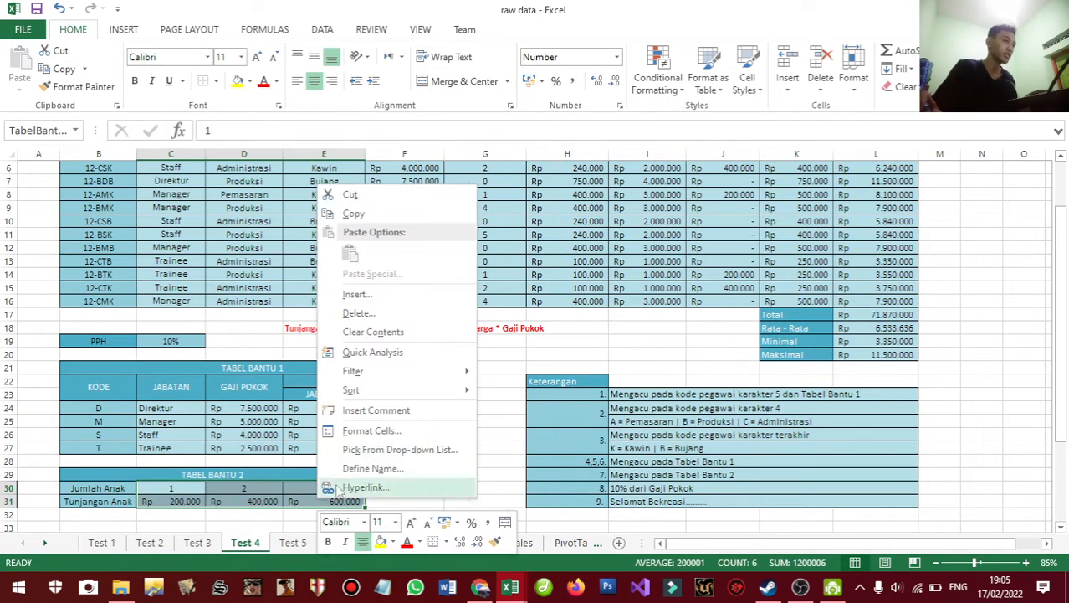
left_click(267, 487)
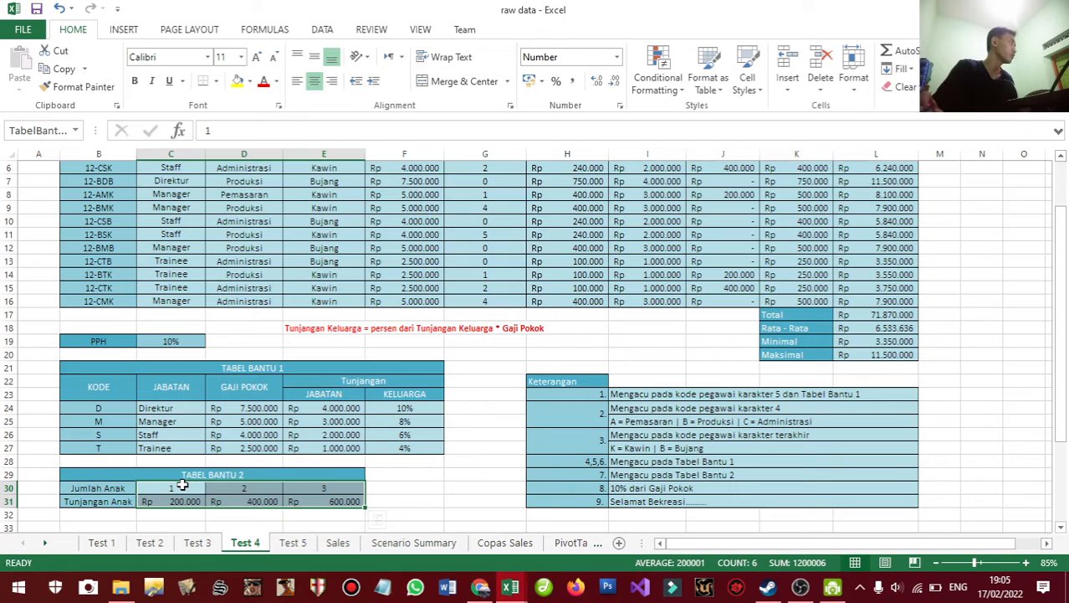
left_click(180, 488)
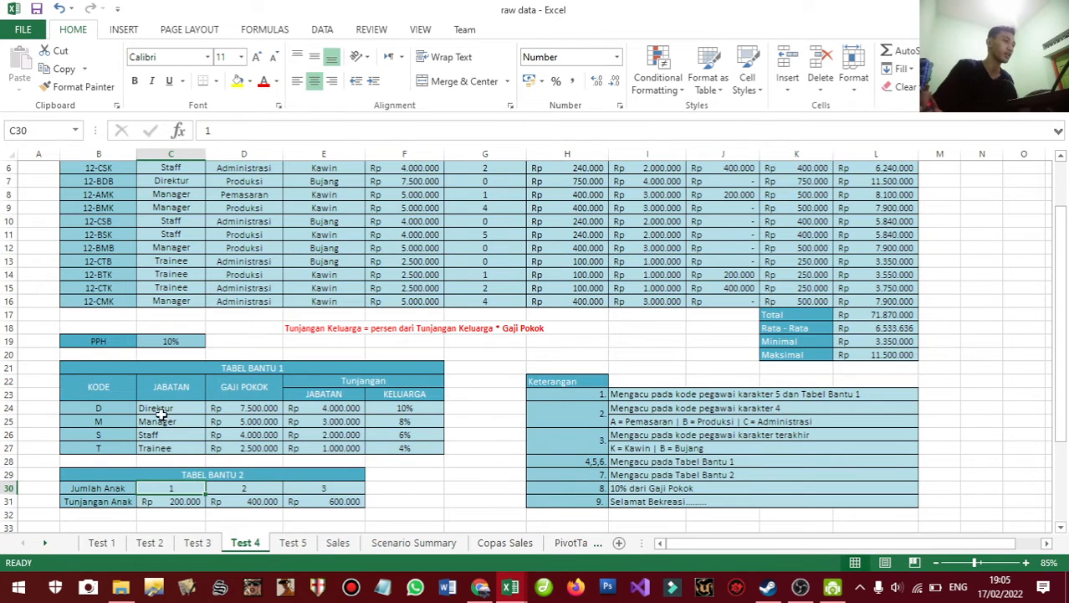
- Demonstrate defining the workbook-scoped name JumlahAnak for the TABEL BANTU 2 range C30:E31, and discard it without saving
left_click_drag(159, 487, 334, 500)
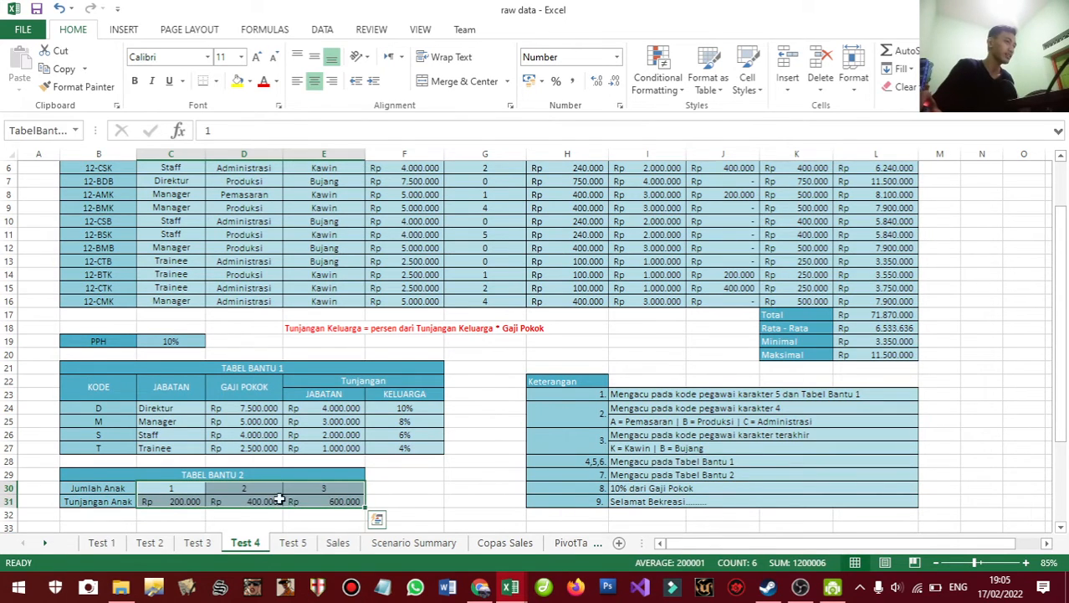
right_click(248, 504)
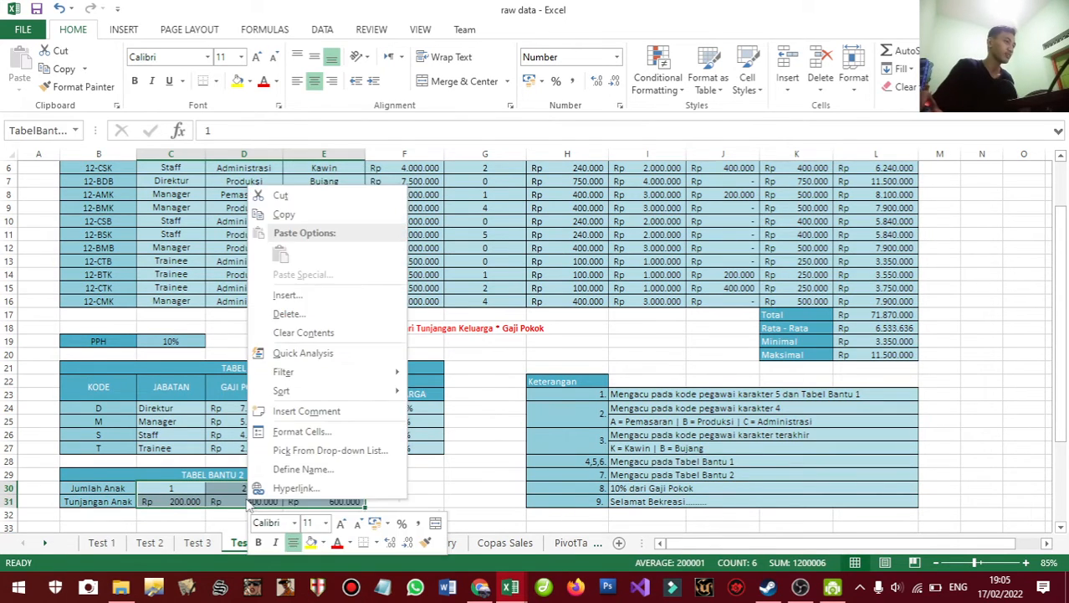
left_click(288, 472)
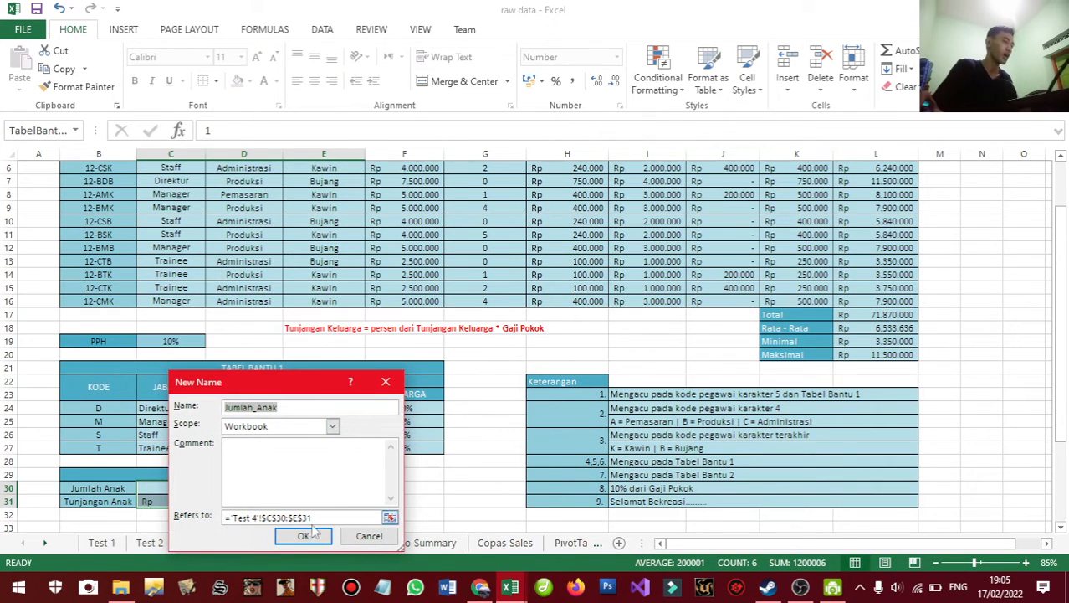
left_click(258, 407)
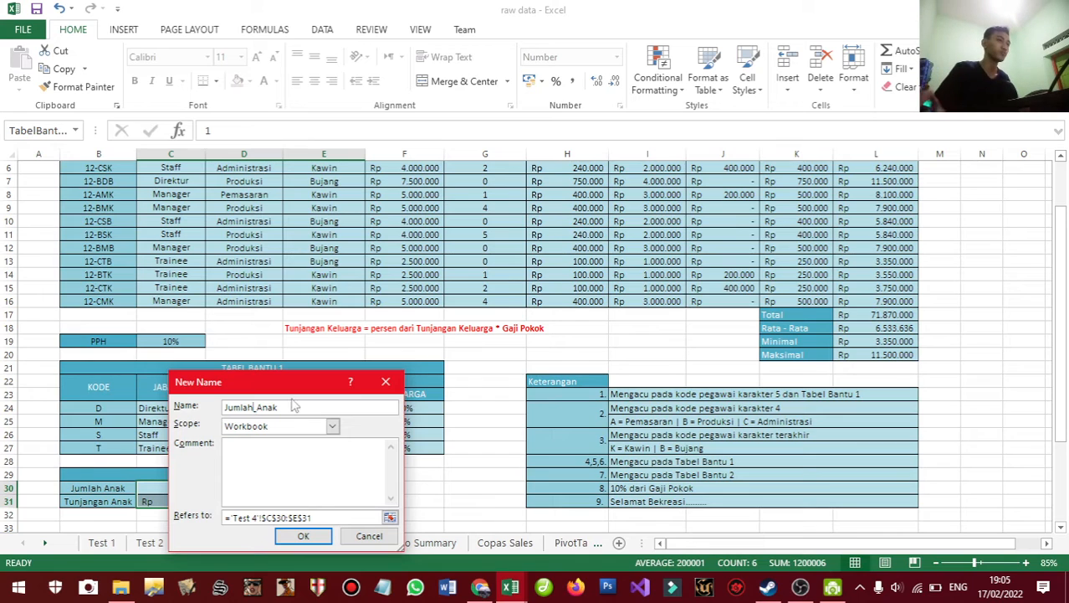
left_click_drag(297, 407, 182, 406)
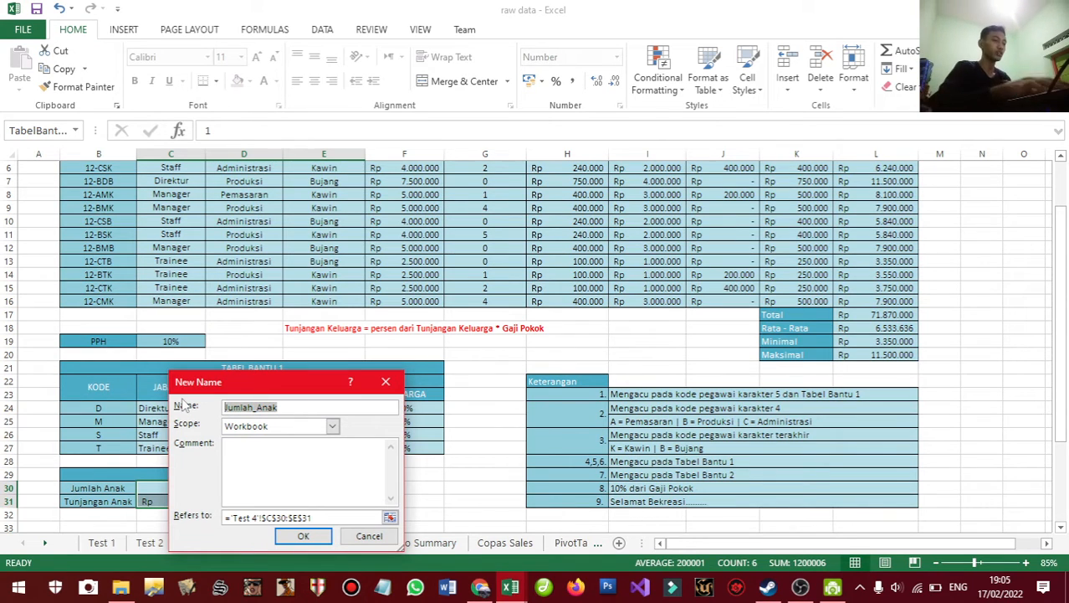
type("Jumlah")
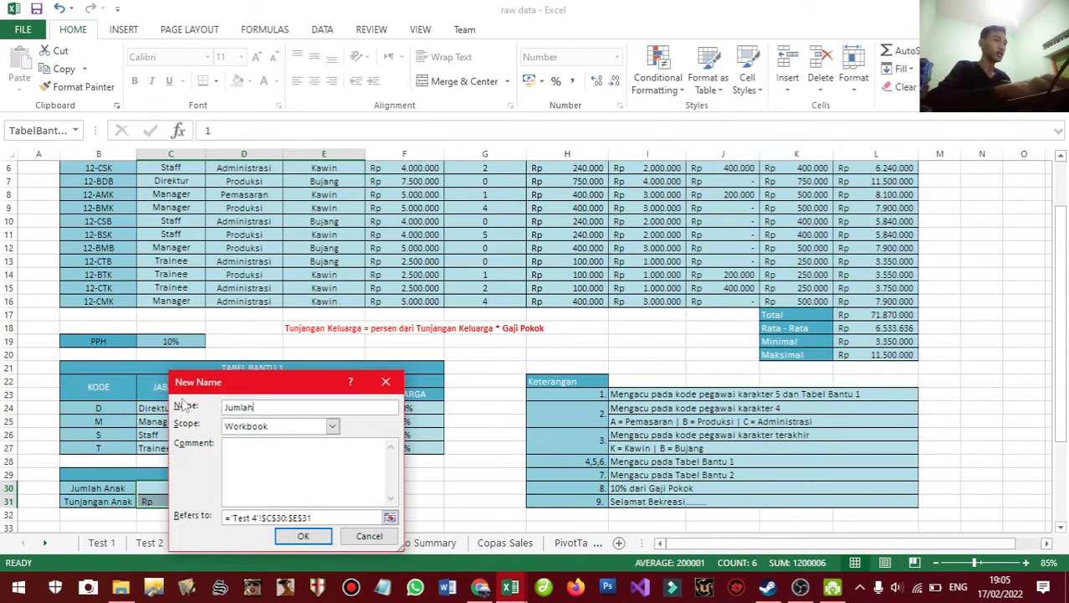
type("Anak")
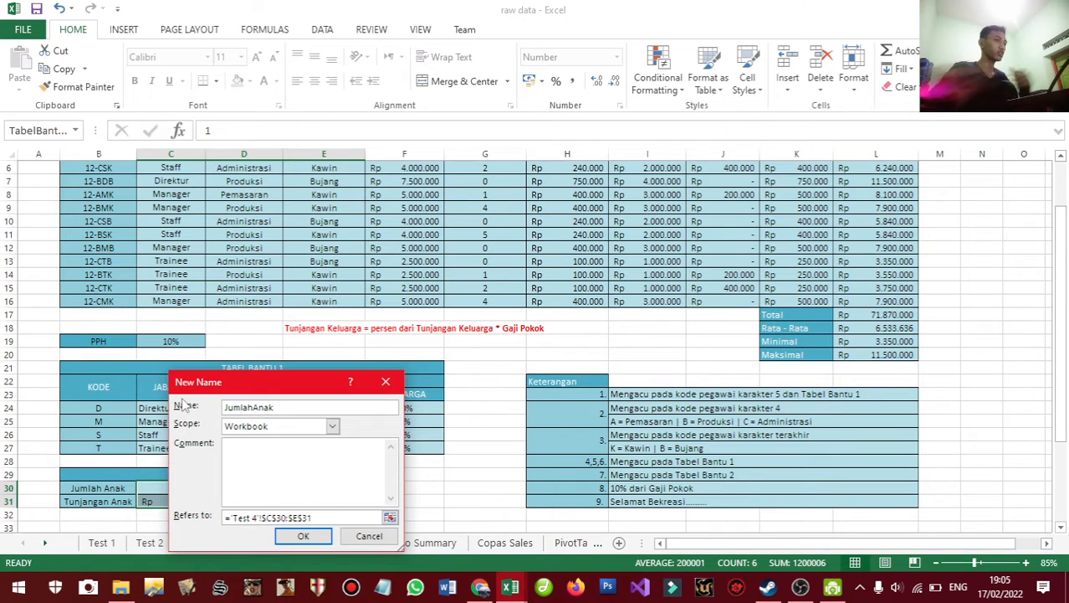
left_click(384, 384)
left_click(447, 446)
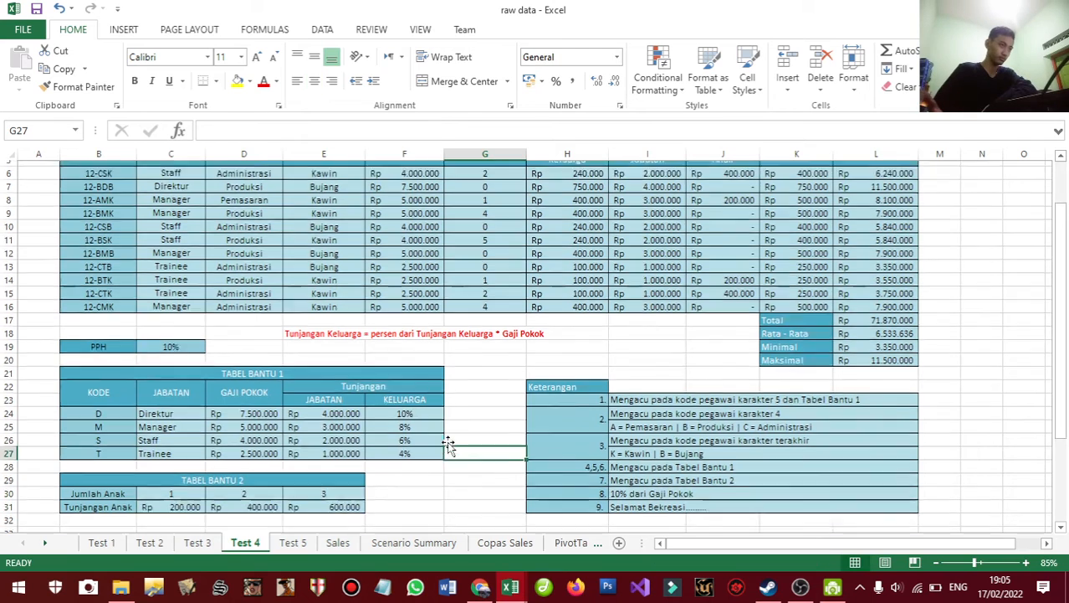
- Examine the IF and AND conditions G6>0 and G6<4 in the Anak allowance formula in J6
scroll(447, 446, "up", 2)
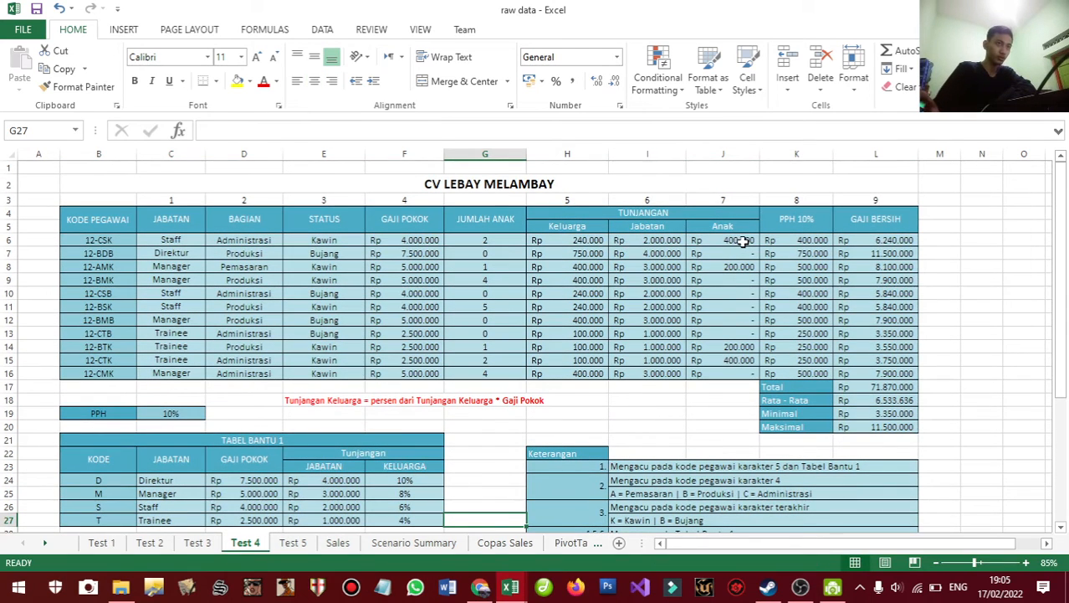
left_click(738, 241)
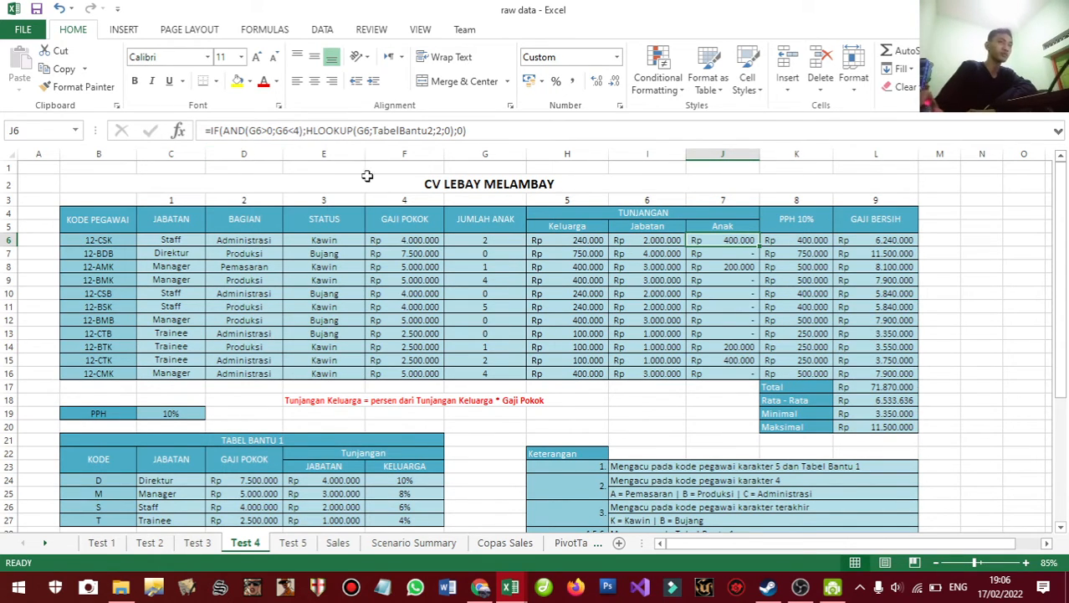
left_click(249, 132)
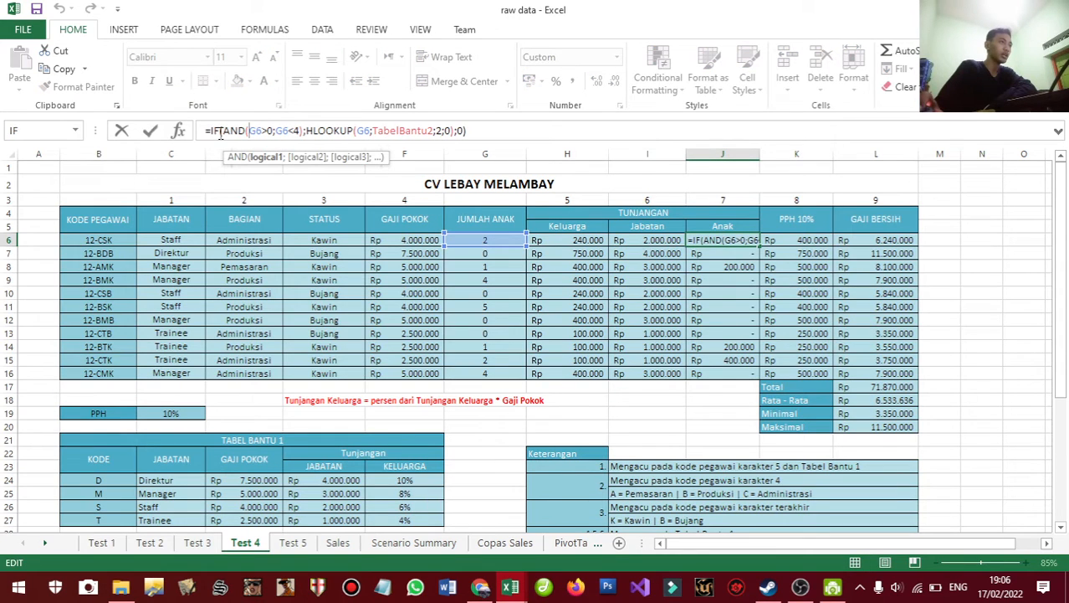
left_click_drag(224, 132, 246, 132)
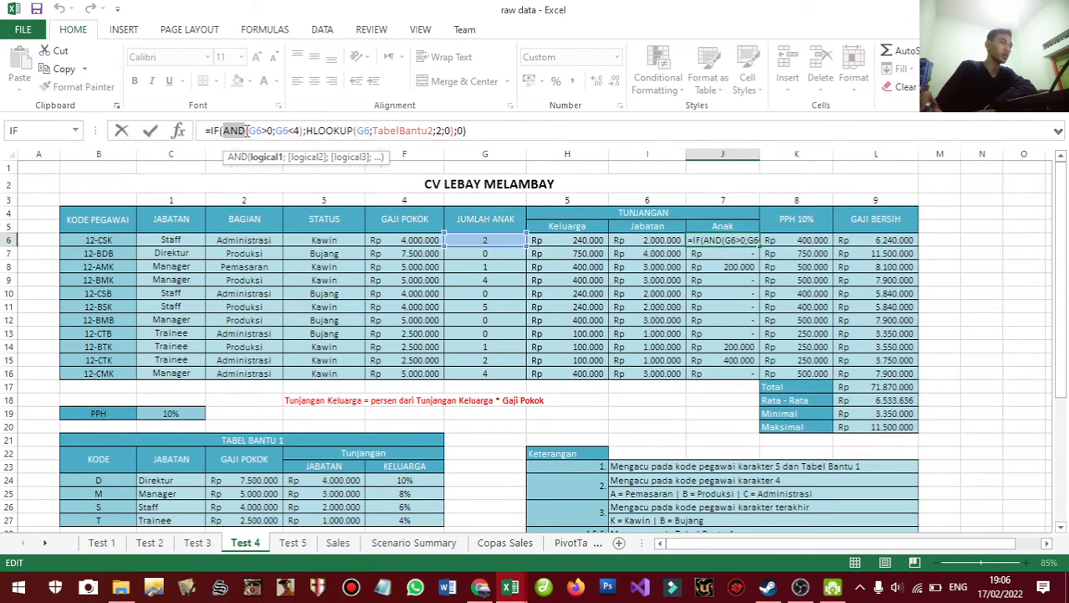
left_click(222, 131)
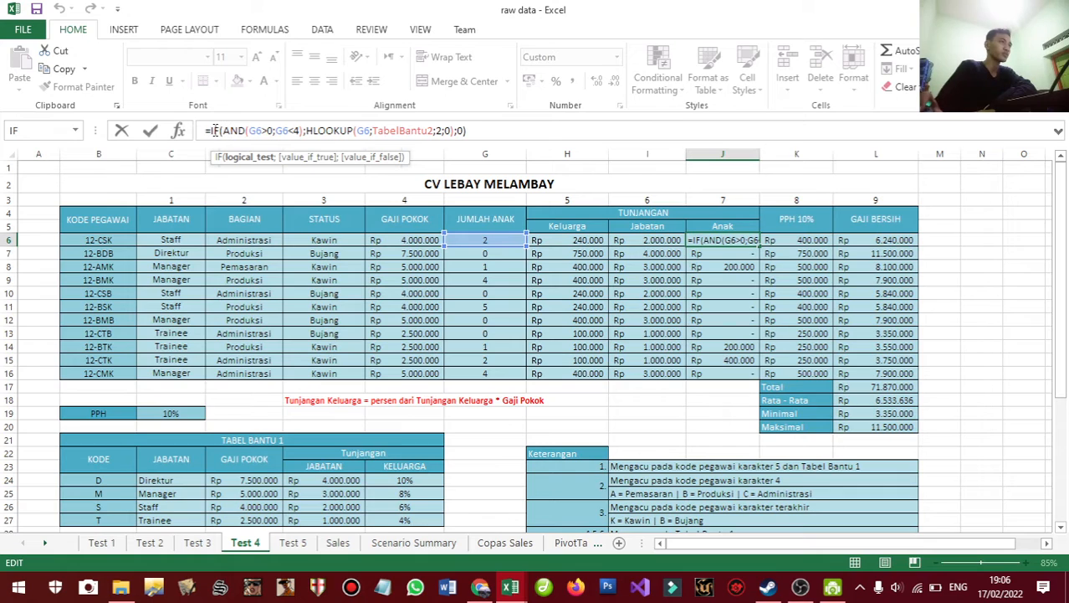
left_click_drag(215, 131, 238, 130)
left_click(211, 131)
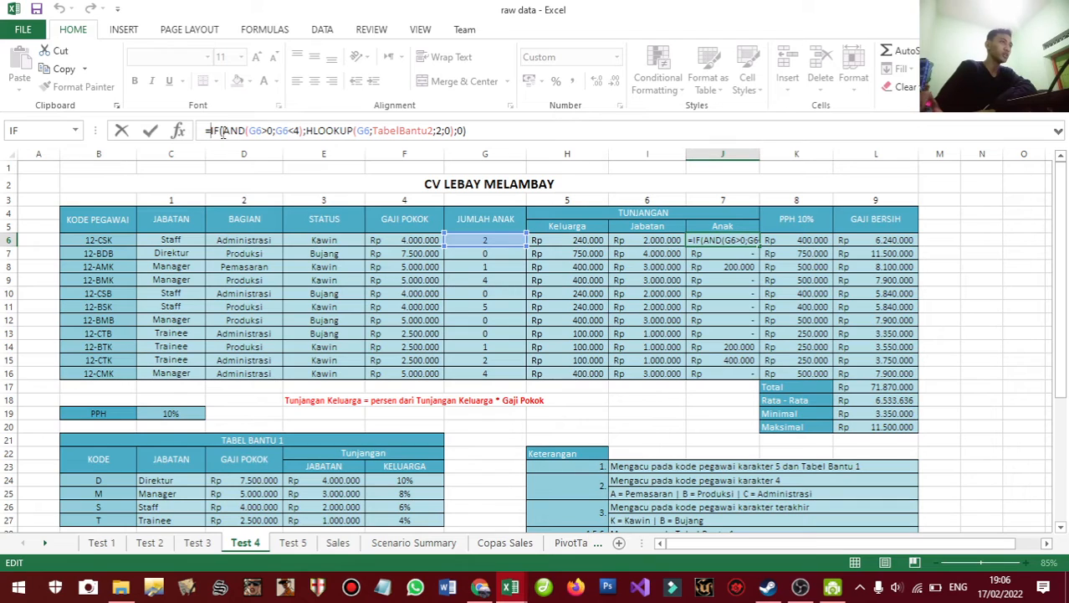
left_click_drag(250, 131, 305, 131)
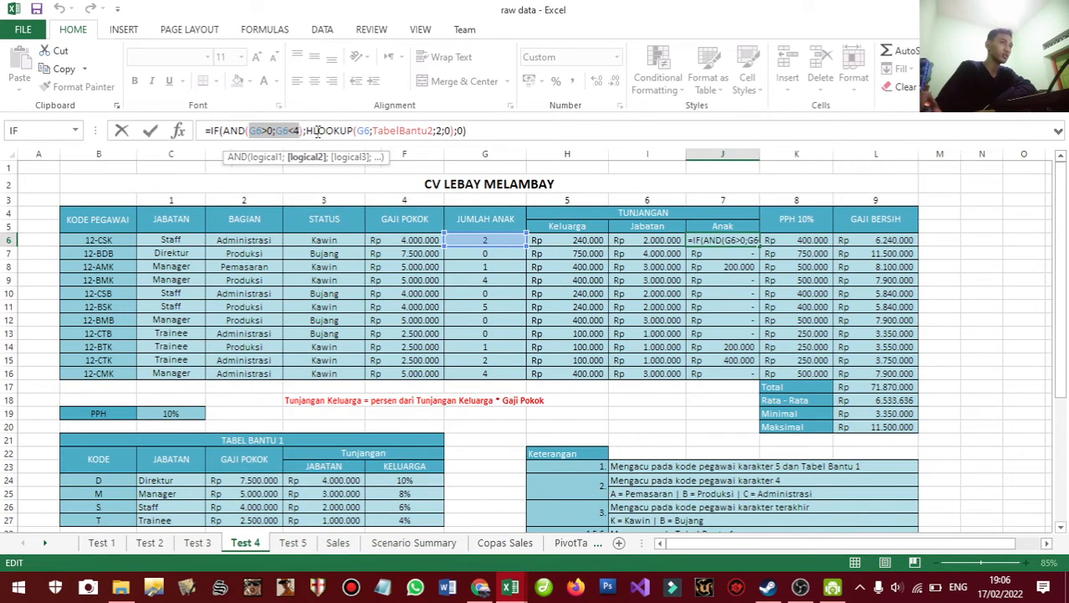
- Examine the HLOOKUP part of the J6 formula against the TABEL BANTU 2 range, leaving the formula unchanged
left_click_drag(305, 131, 435, 132)
scroll(295, 369, "down", 3)
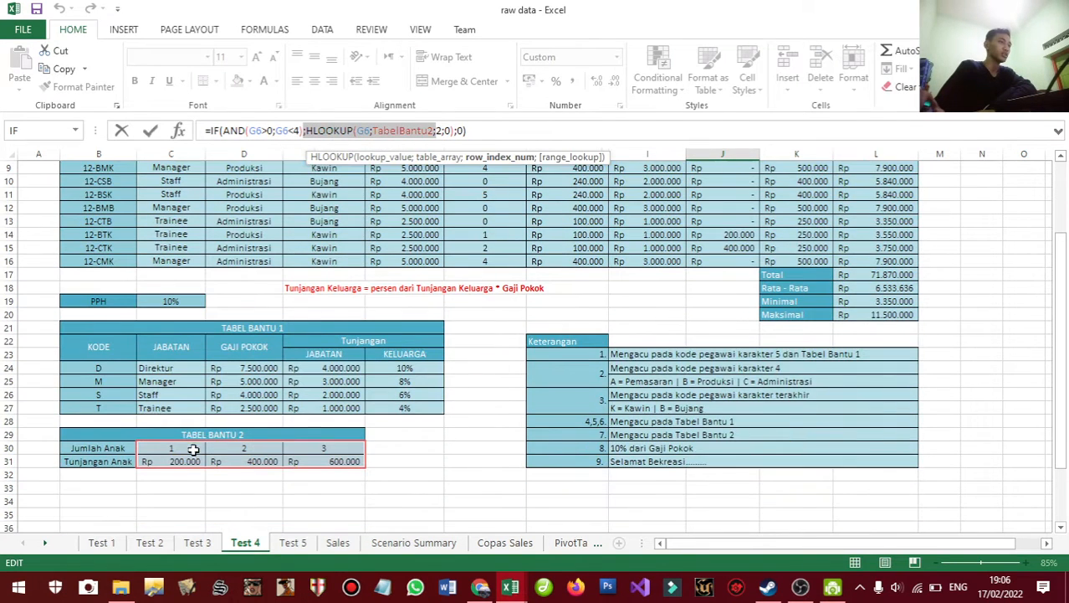
scroll(193, 448, "up", 1)
scroll(192, 448, "up", 1)
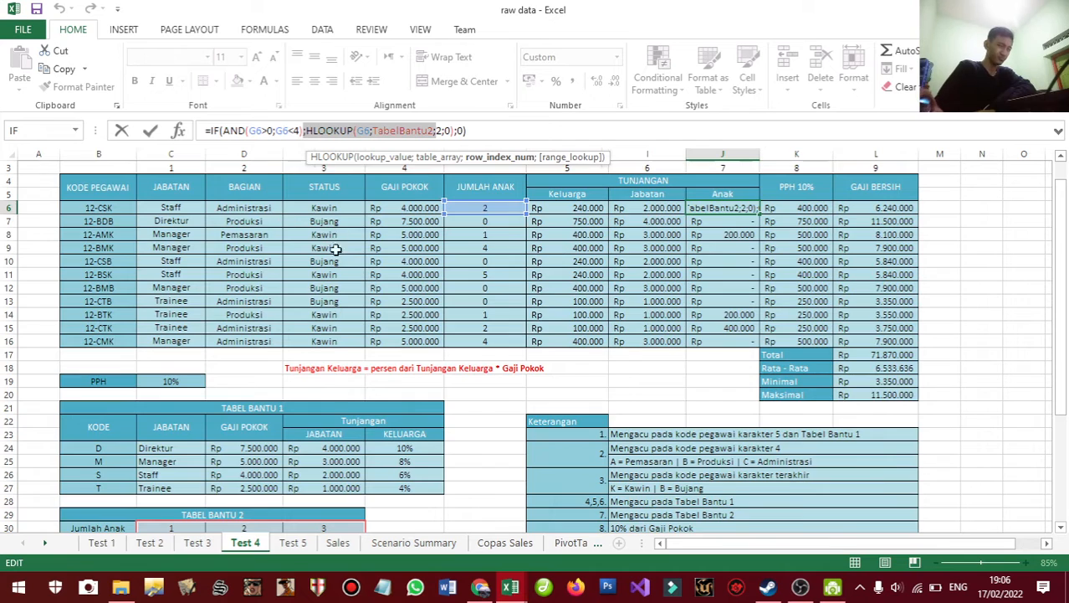
scroll(329, 230, "down", 2)
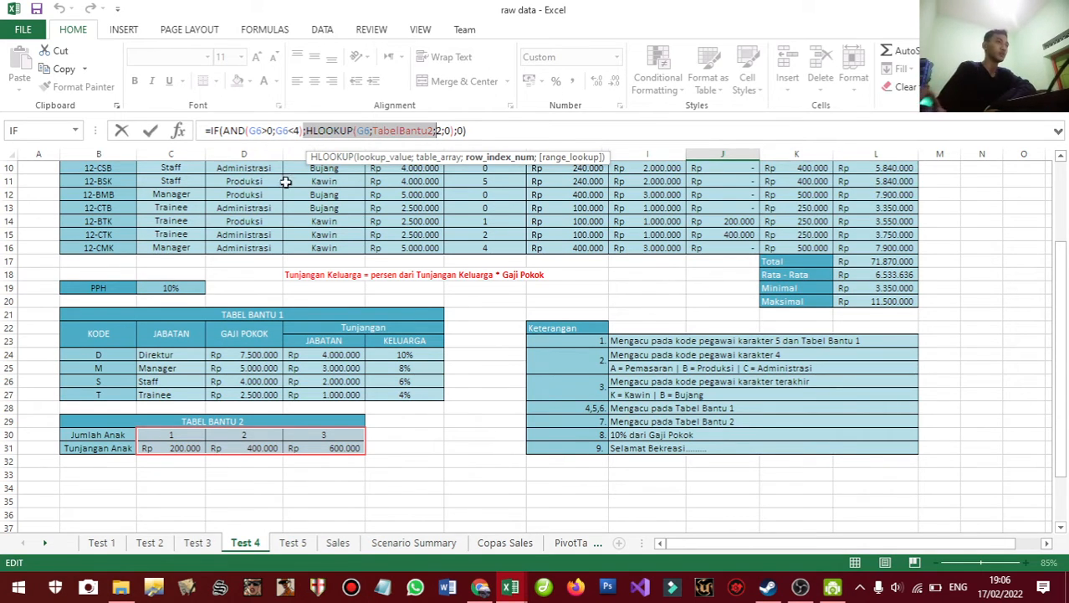
scroll(344, 211, "up", 2)
scroll(344, 211, "up", 2)
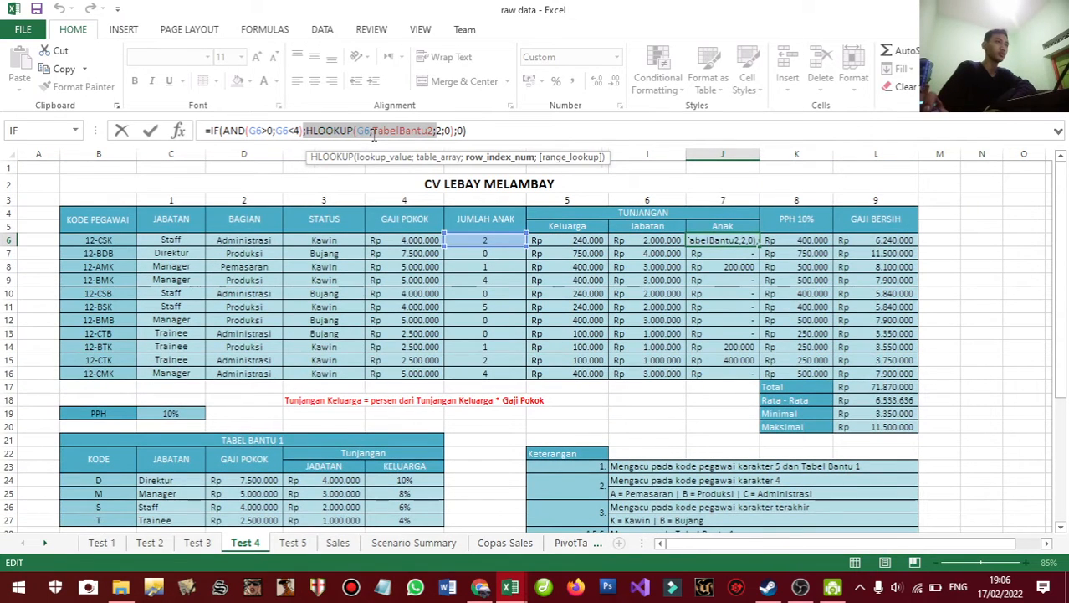
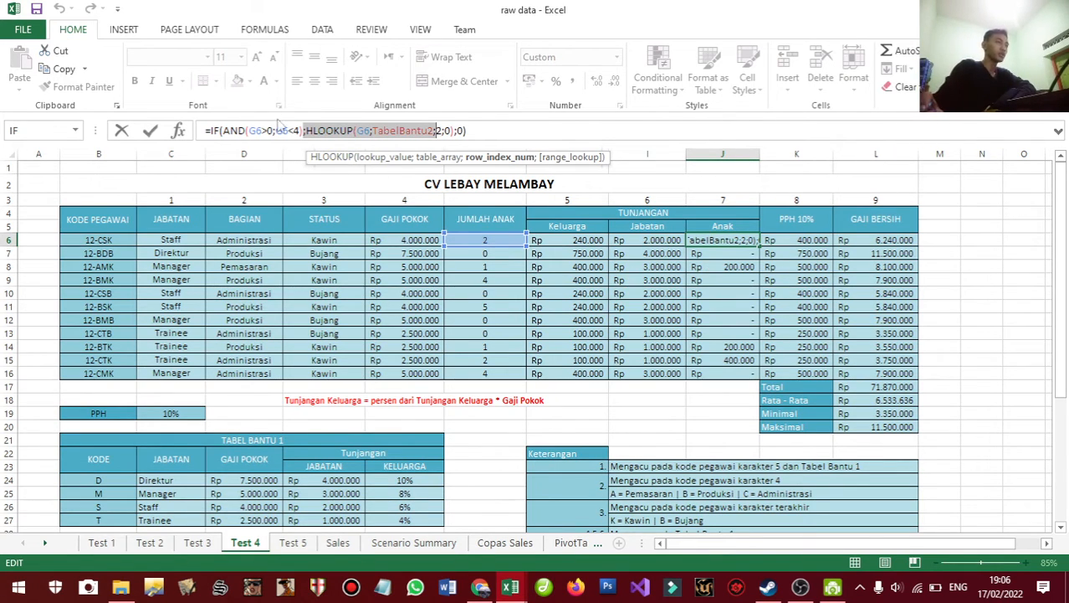
key("Return")
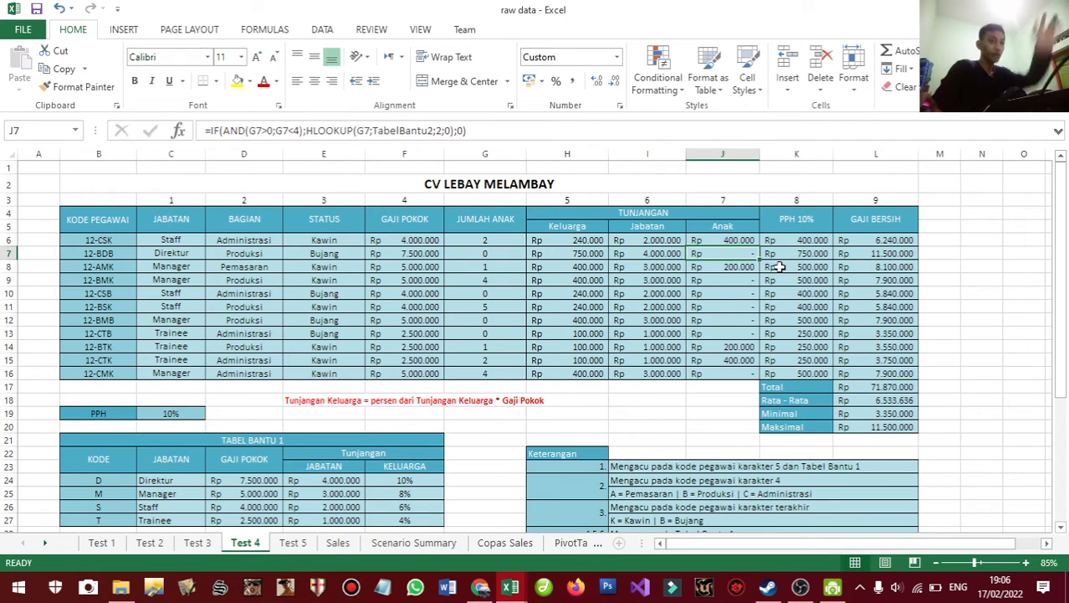
- Re-examine the first AND condition, G6>0, in the J6 formula without changing it
left_click(973, 240)
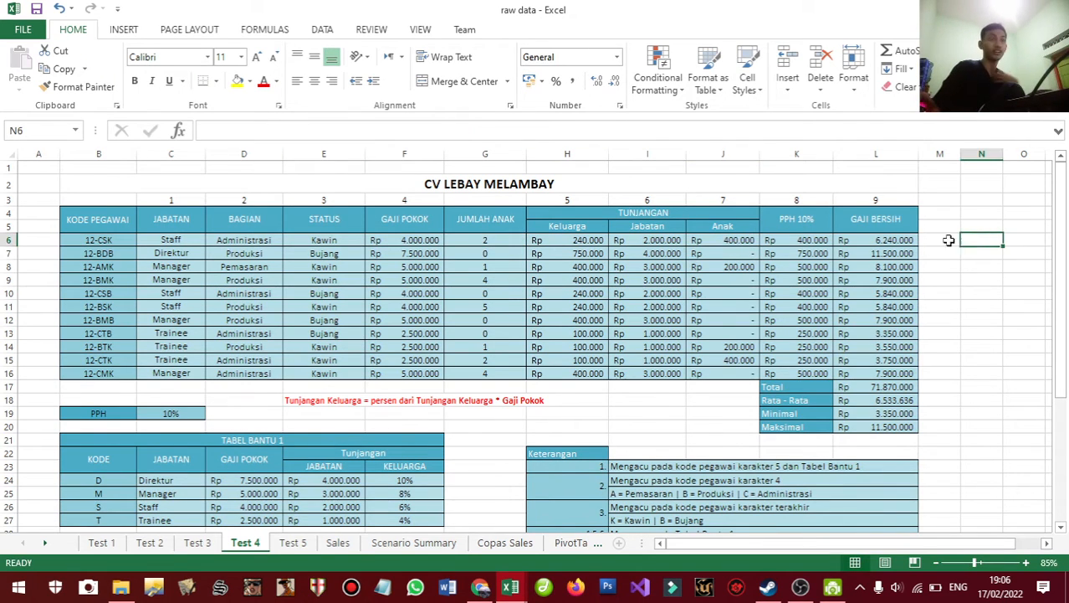
left_click(725, 243)
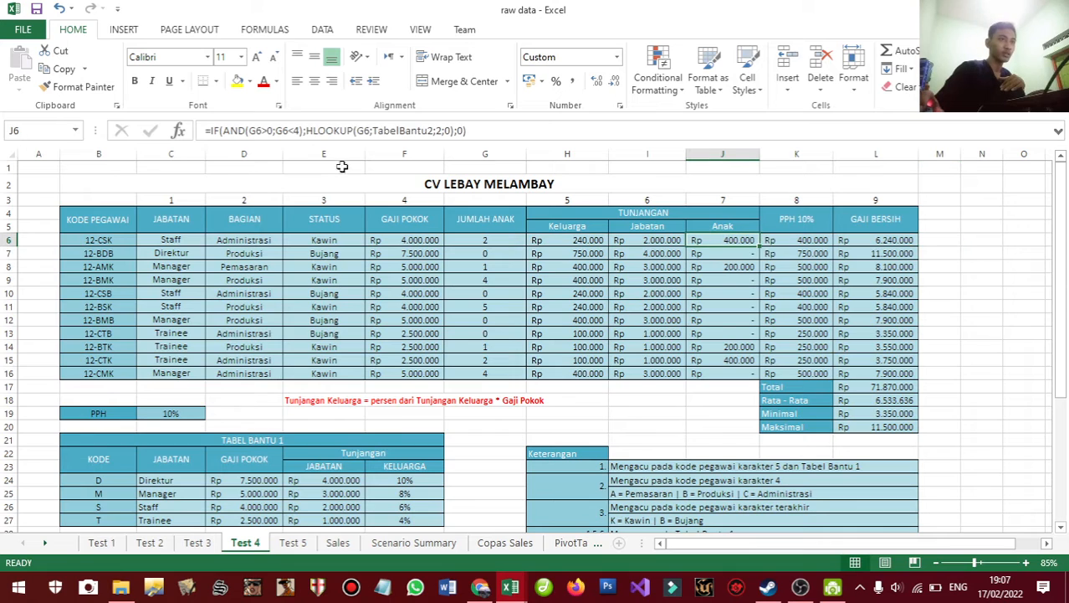
left_click(220, 132)
left_click_drag(248, 131, 273, 133)
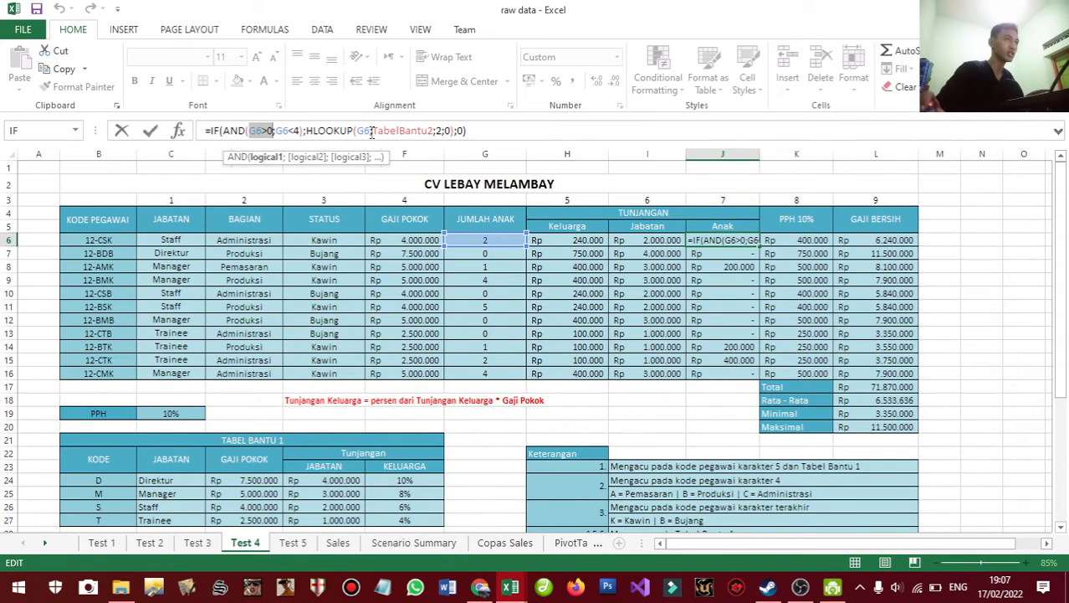
key("Return")
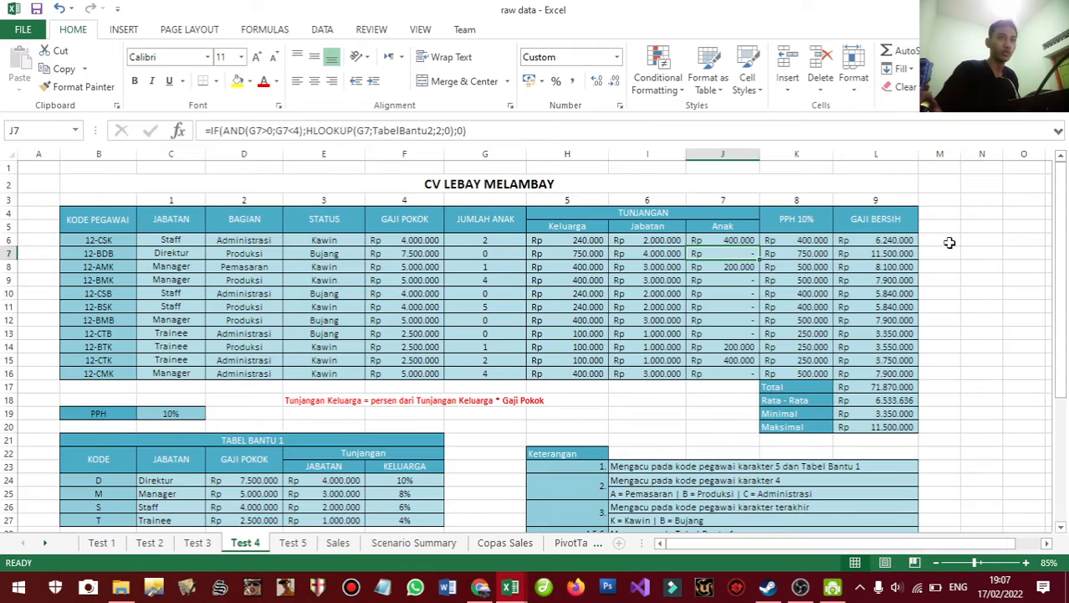
left_click_drag(976, 241, 963, 365)
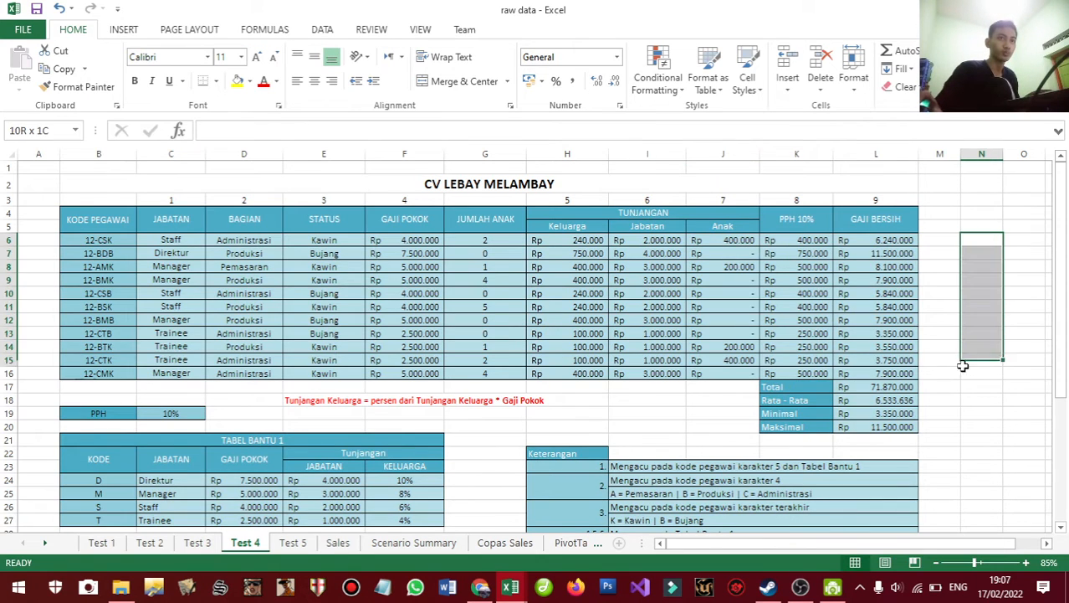
left_click(980, 243)
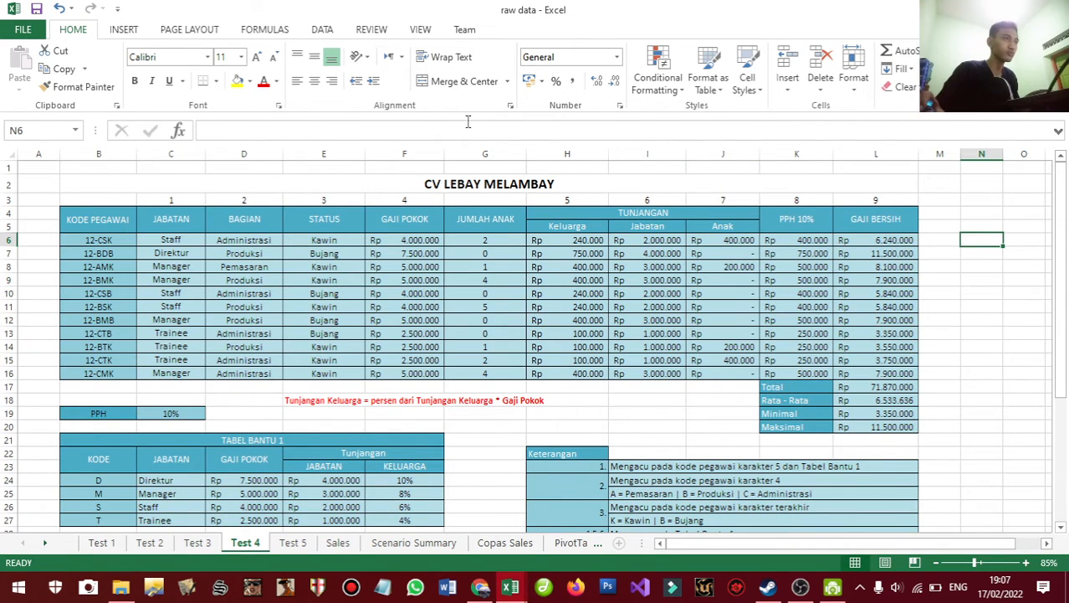
type("=")
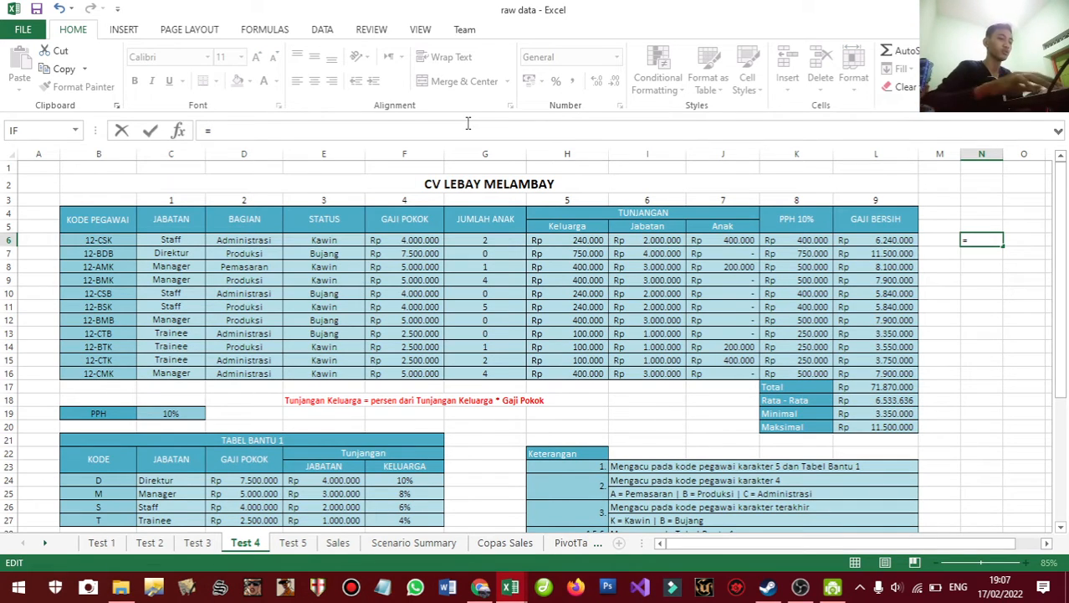
key("Escape")
- Review the complete Anak allowance formula in J6 and the neighbouring PPH formula in K6
left_click(735, 241)
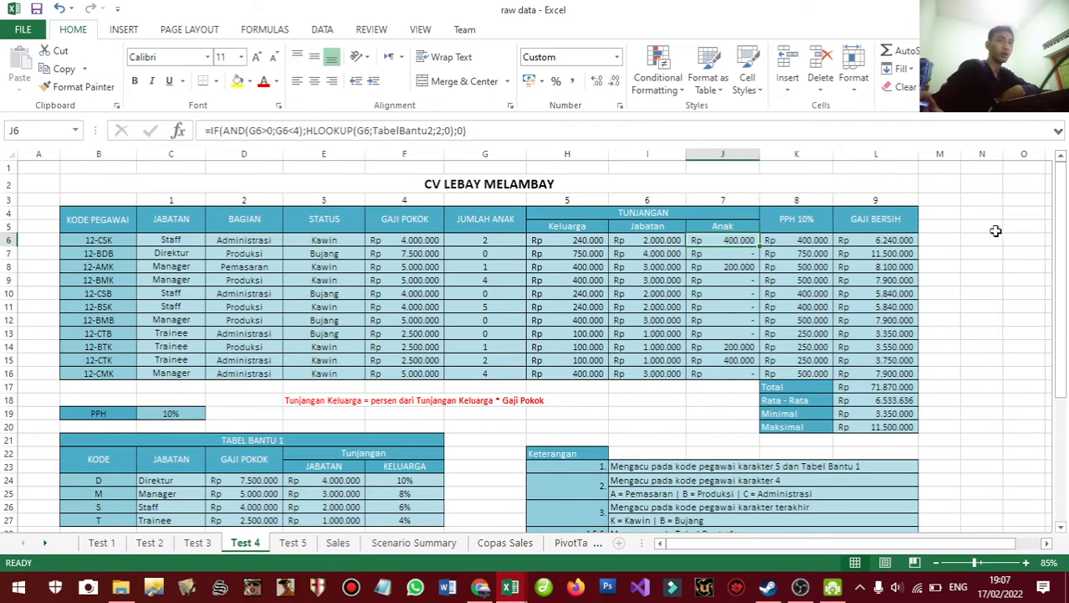
left_click(971, 237)
left_click(939, 237)
left_click(726, 242)
left_click(778, 240)
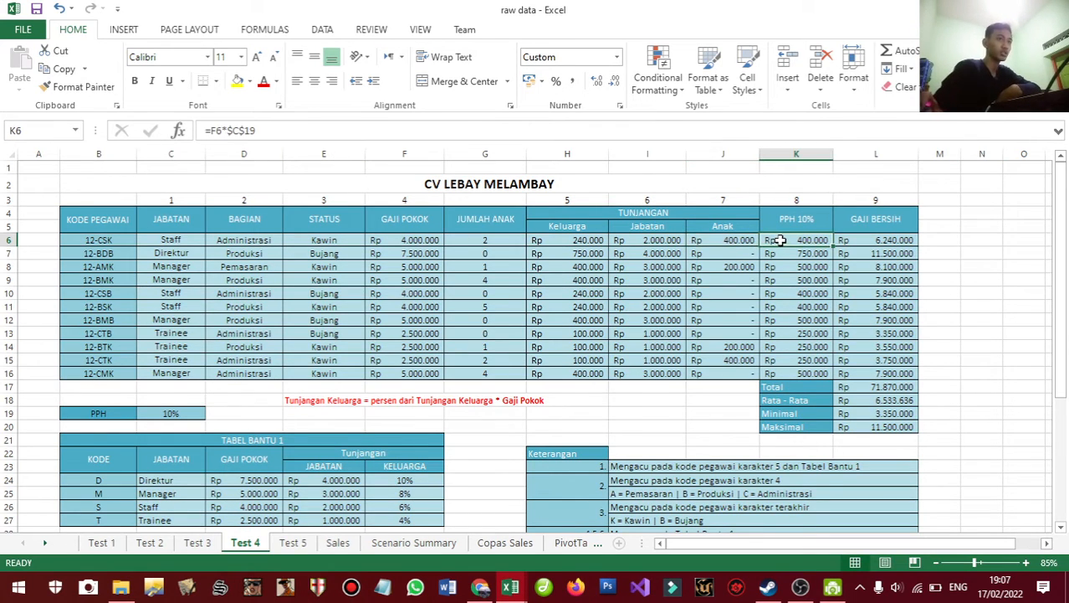
left_click(738, 240)
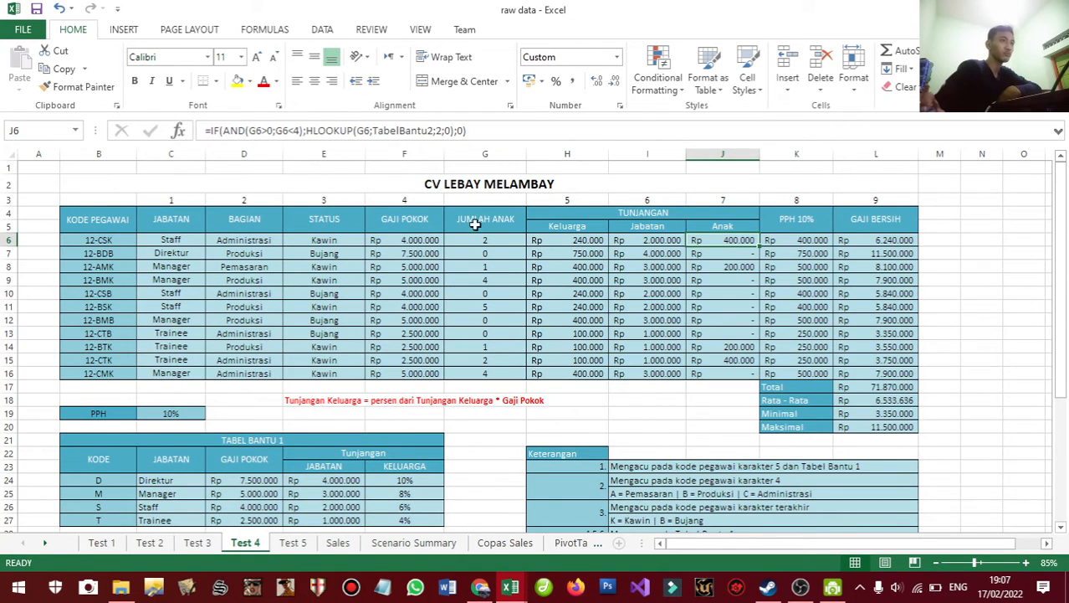
- Start an IF formula in N6 that returns 200000 when the child count in G6 equals 1
left_click(965, 240)
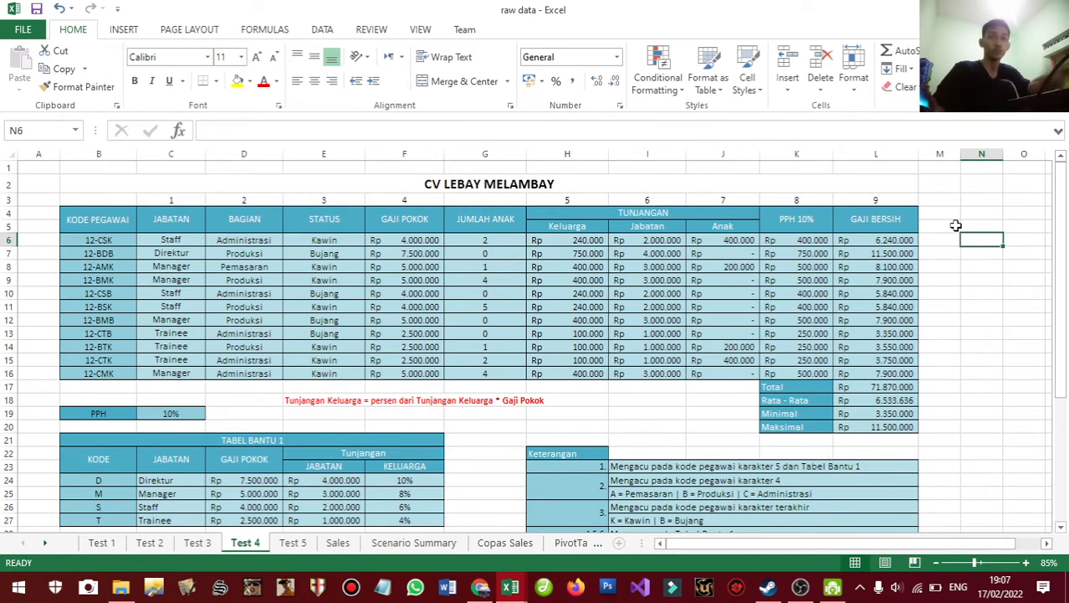
type("=if")
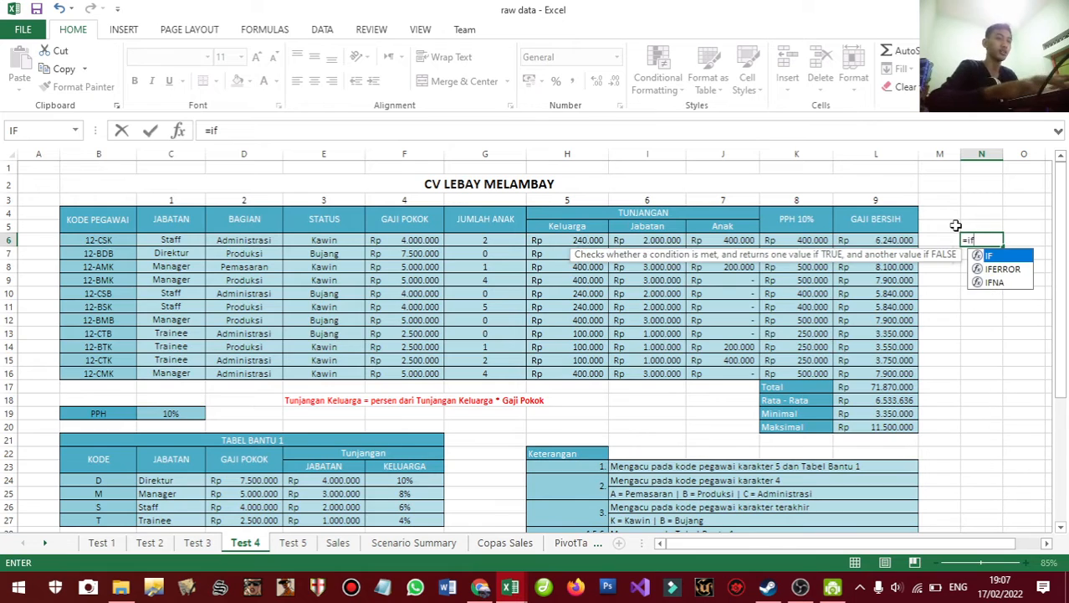
type("(")
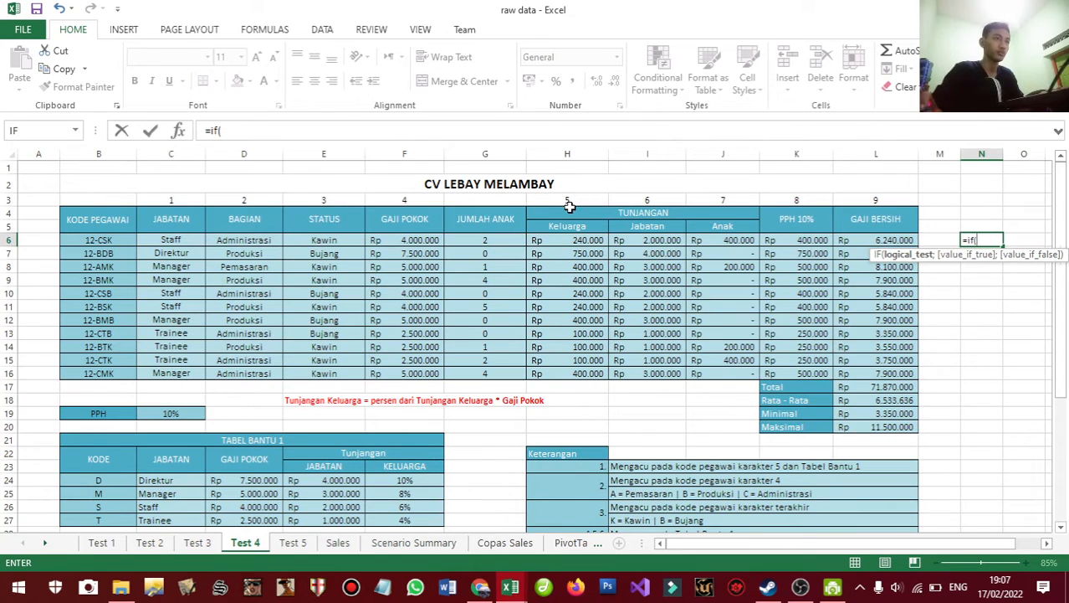
left_click(501, 239)
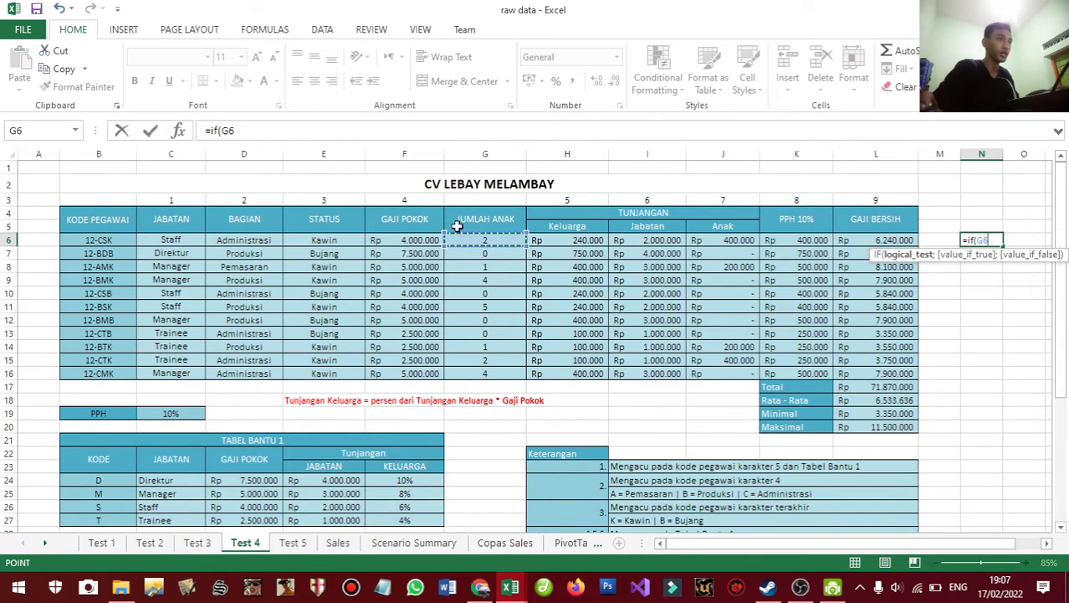
scroll(179, 465, "down", 3)
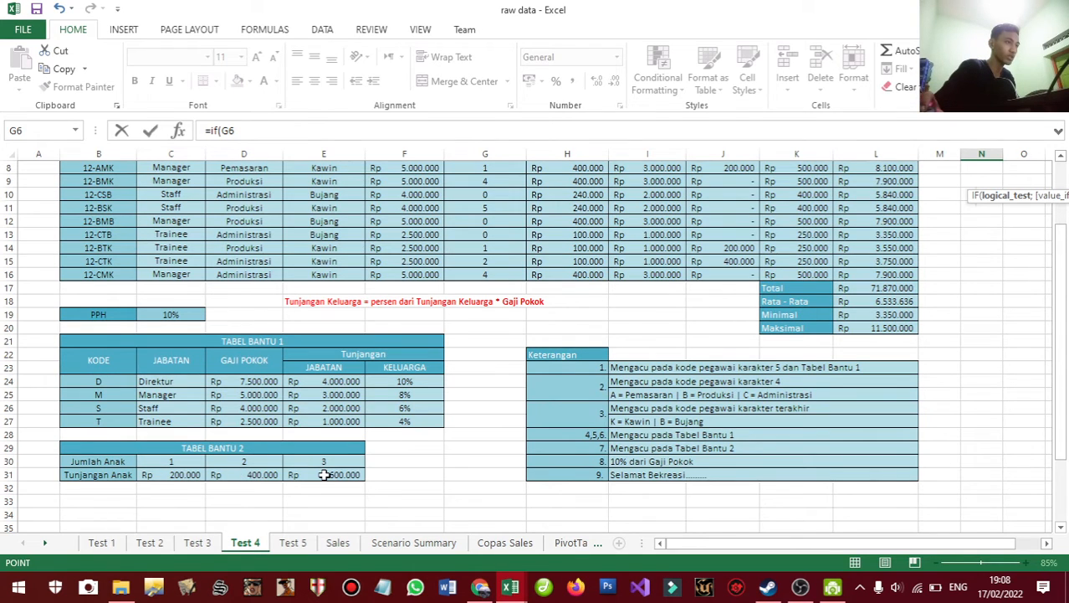
scroll(674, 291, "up", 3)
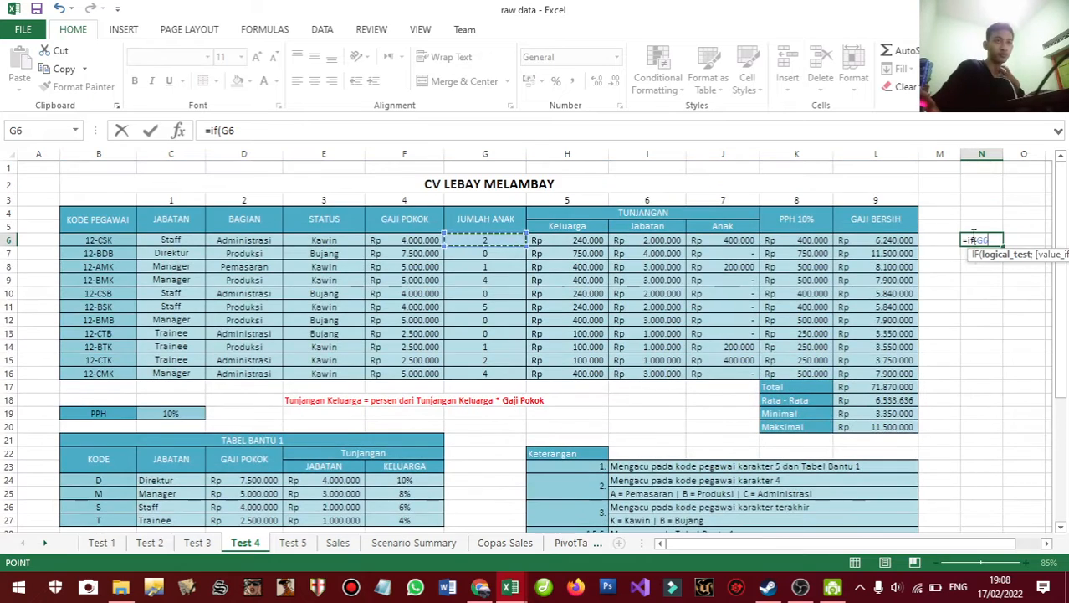
left_click(264, 134)
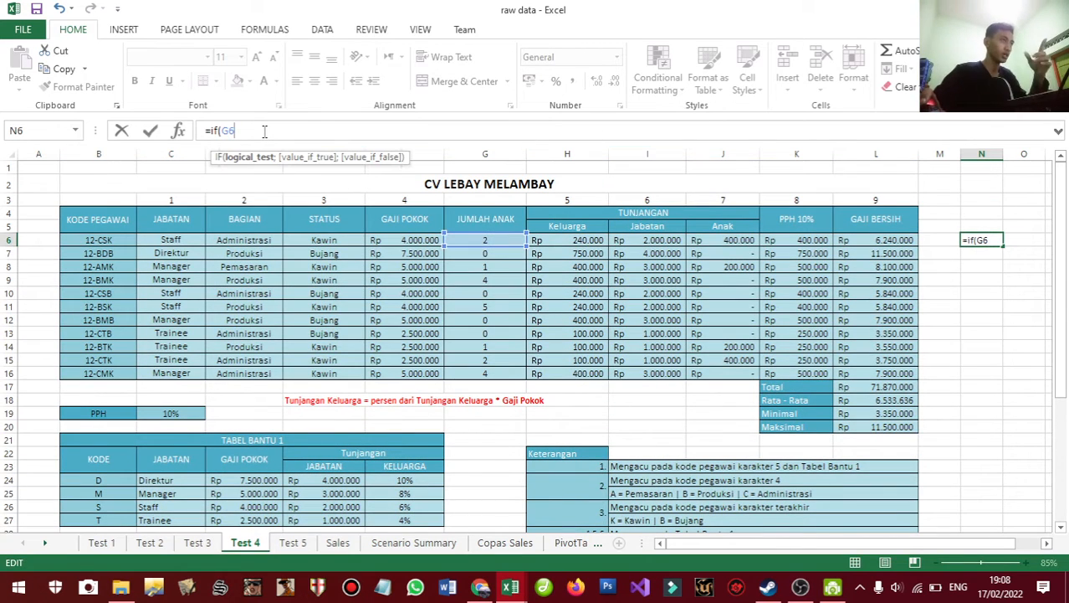
type(";")
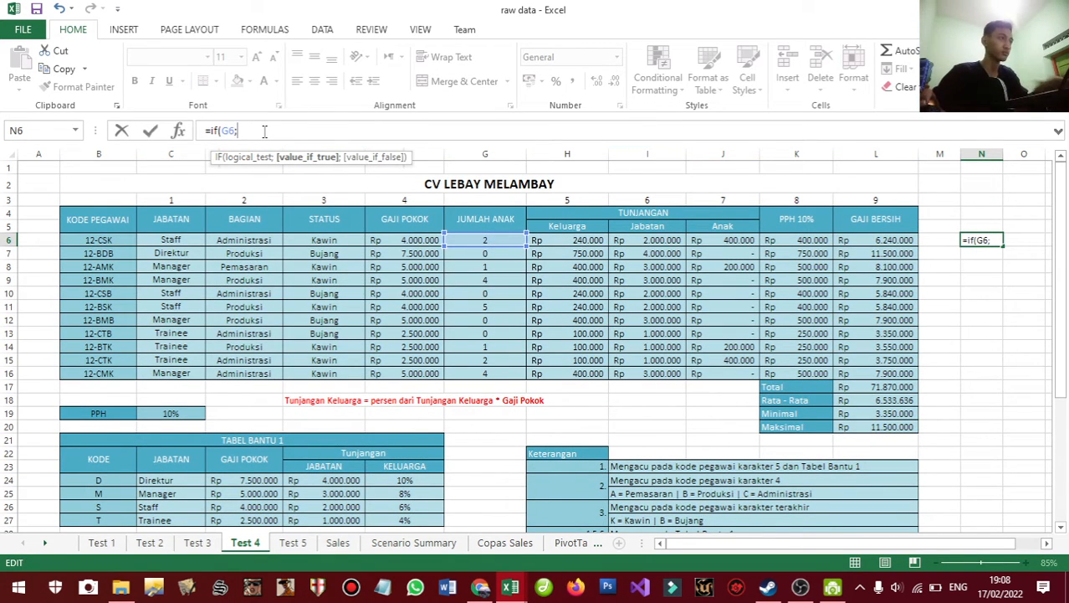
key("BackSpace")
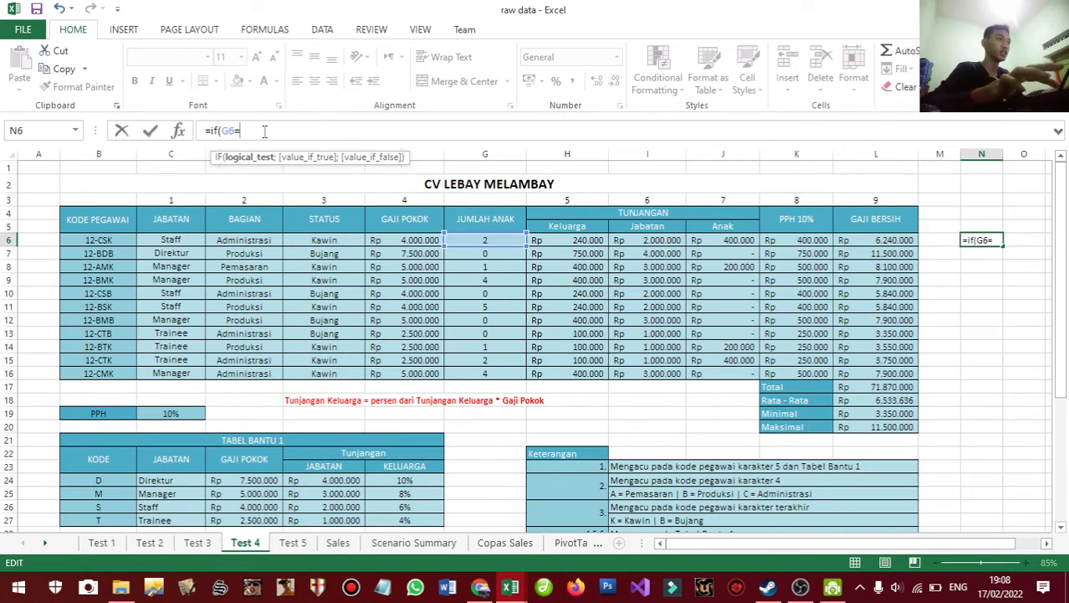
type(";")
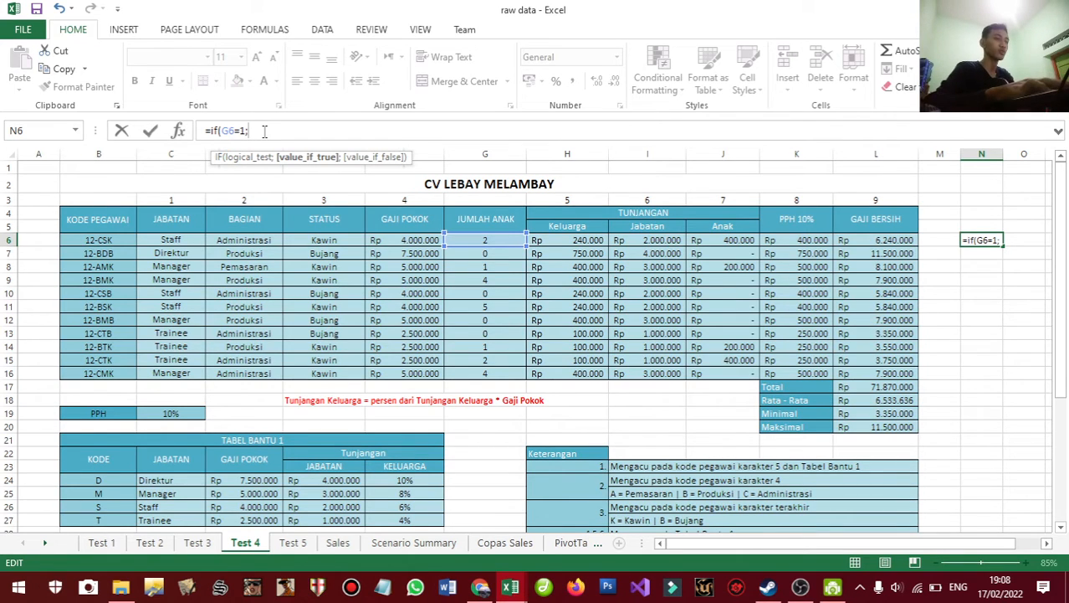
type("20000")
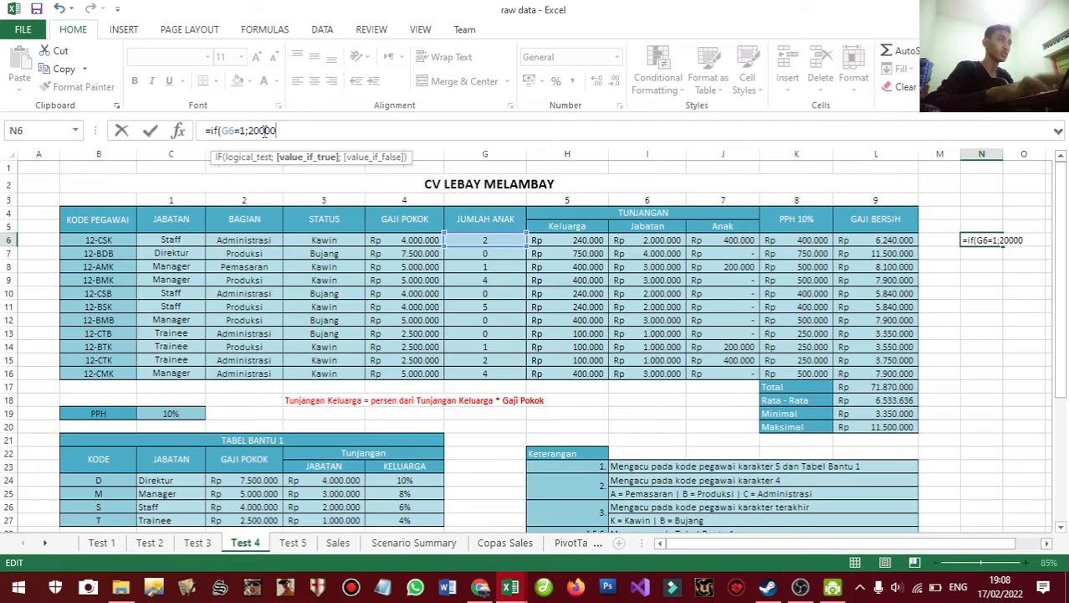
type("0;")
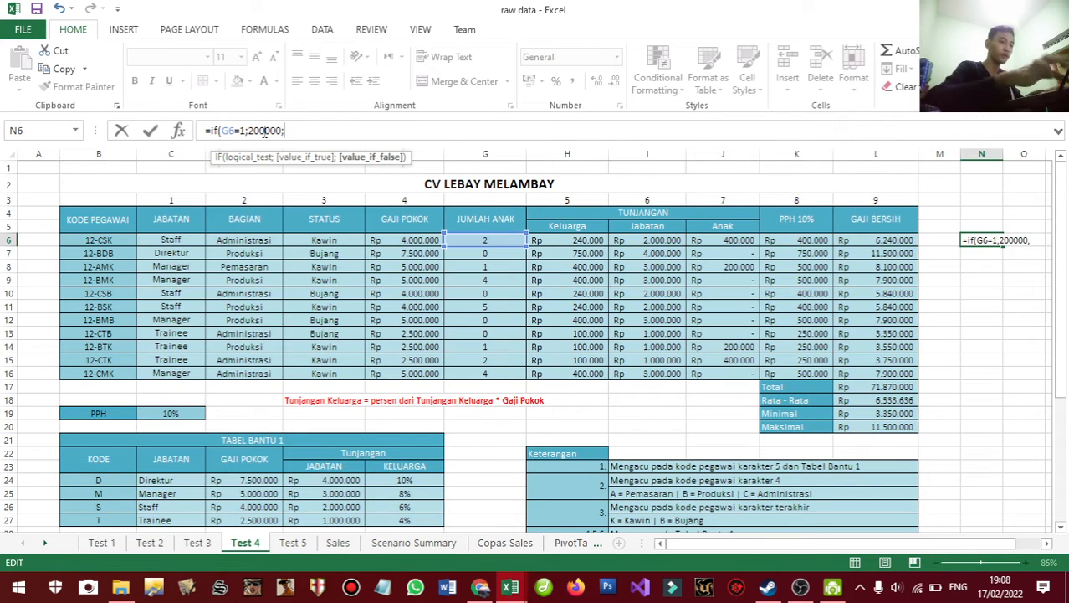
- Nest a second IF in the N6 formula that returns 400000 when G6 equals 2
type("if(")
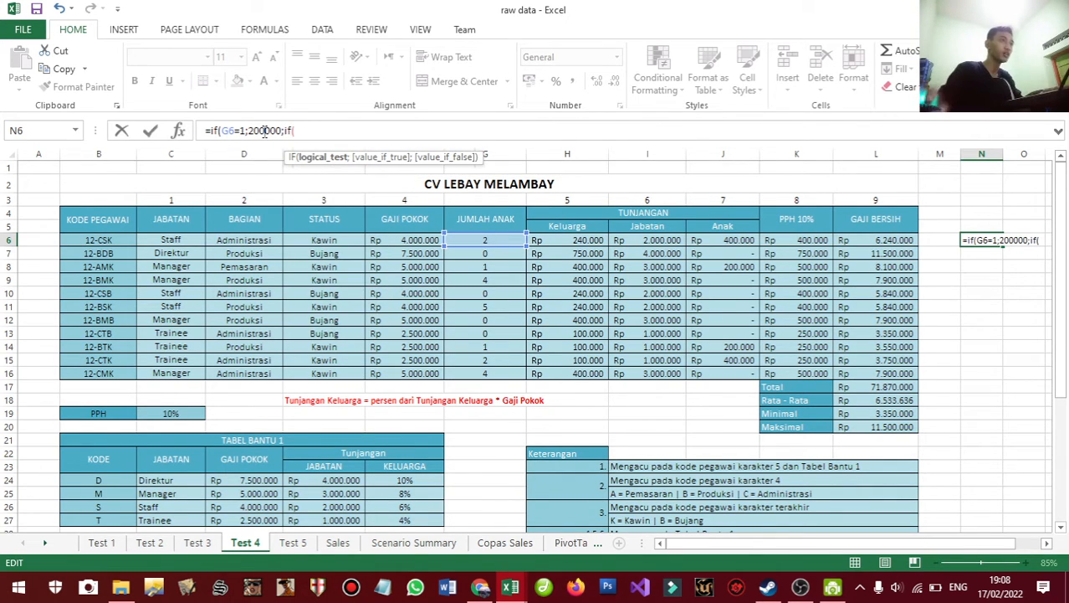
left_click(493, 240)
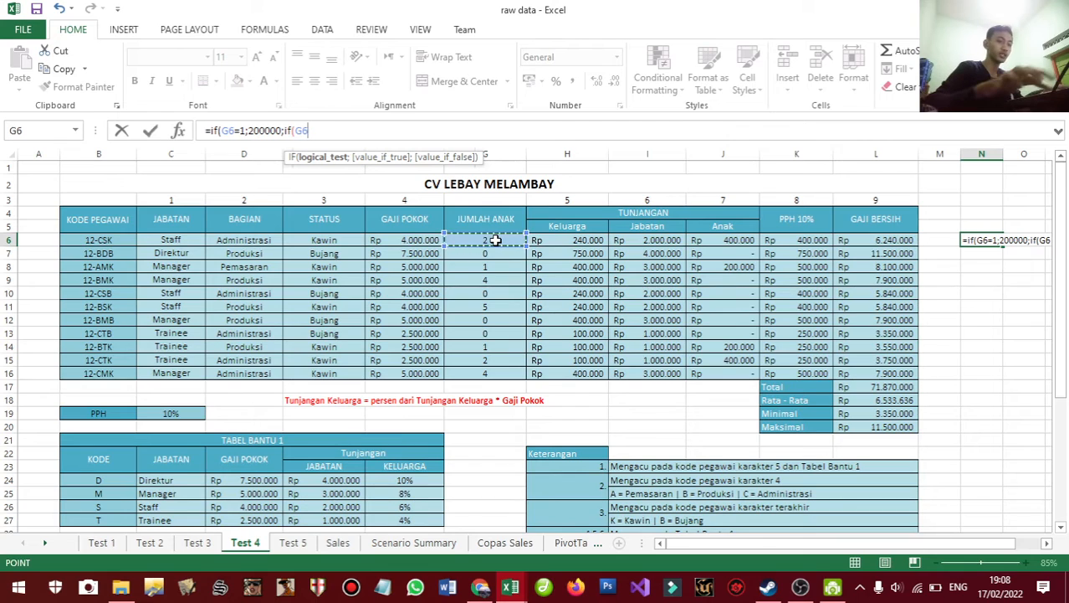
type("=")
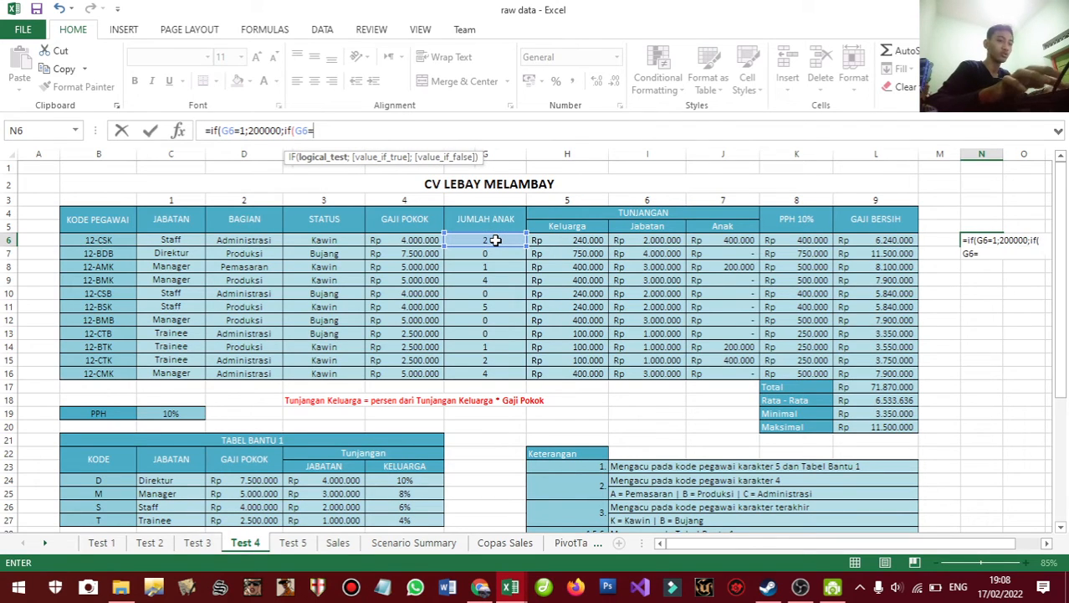
type("2")
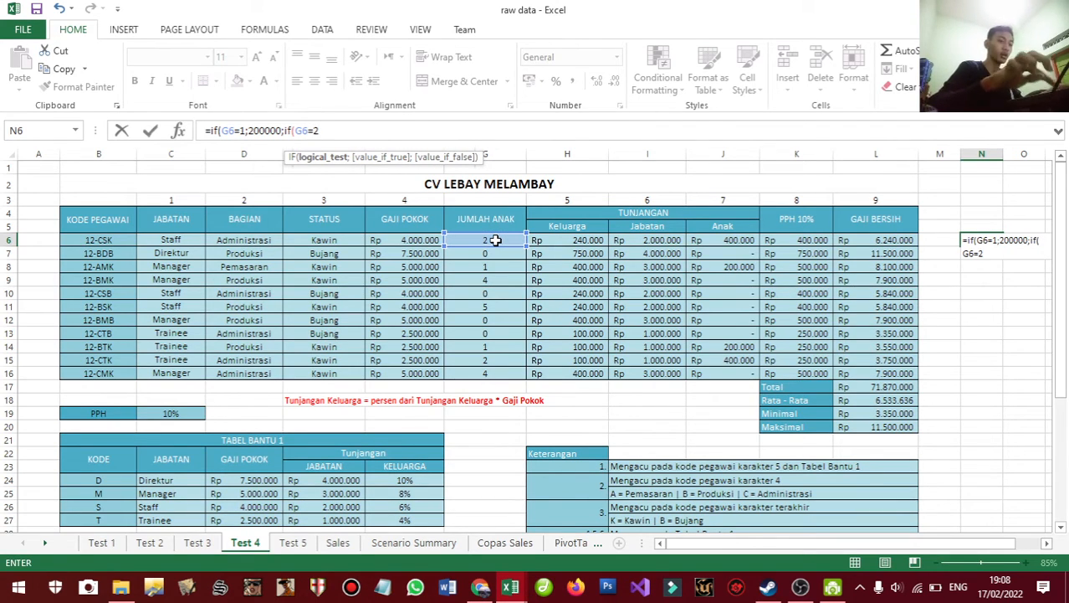
type(";400")
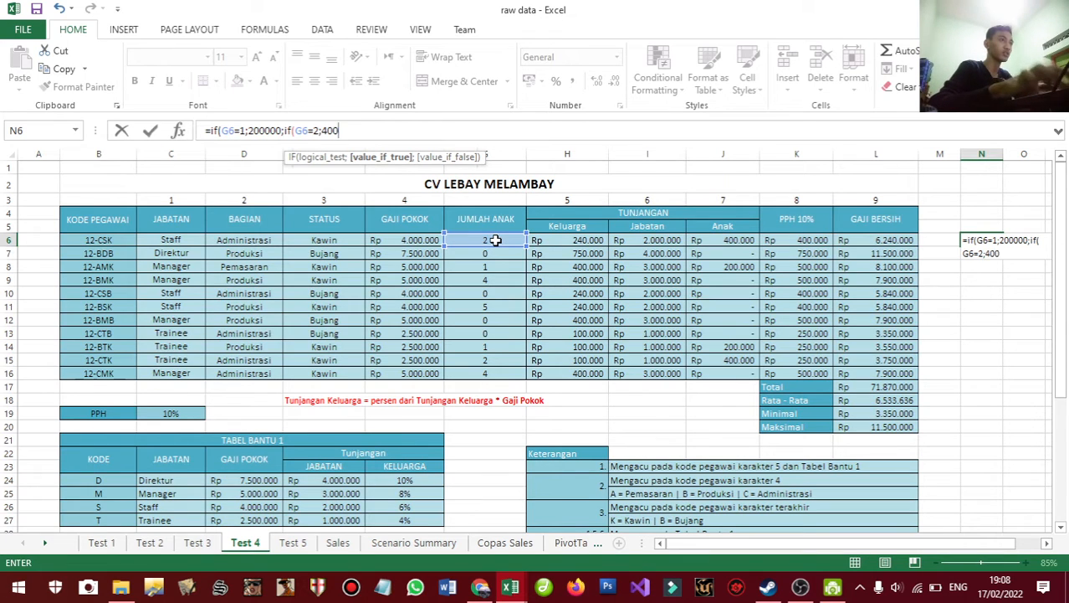
type("000;")
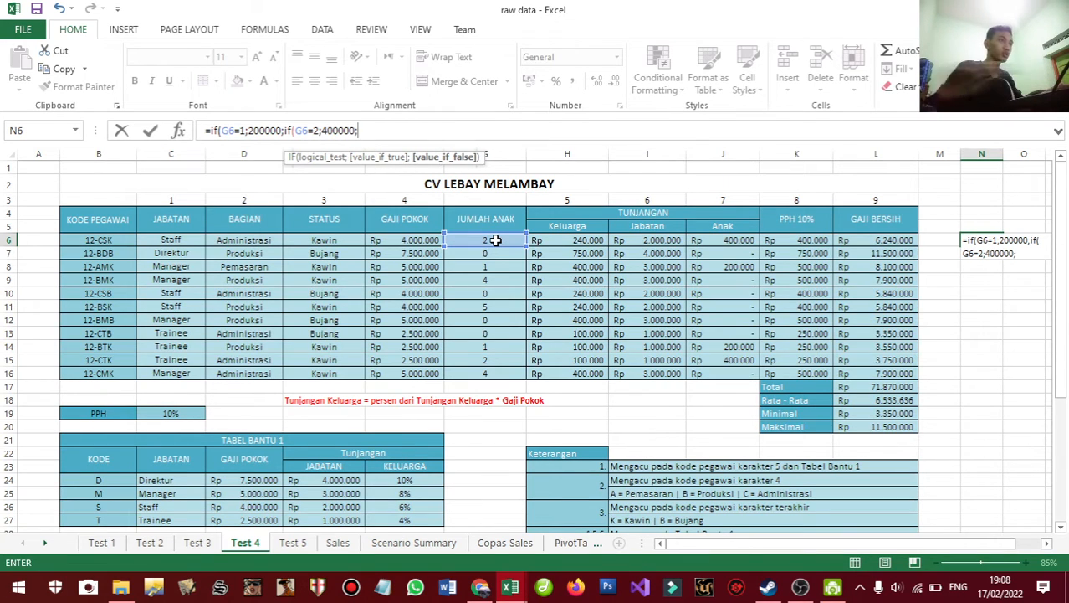
- Nest a third IF returning 600000 when G6 equals 3 and otherwise 0, and complete the N6 formula
type("if(")
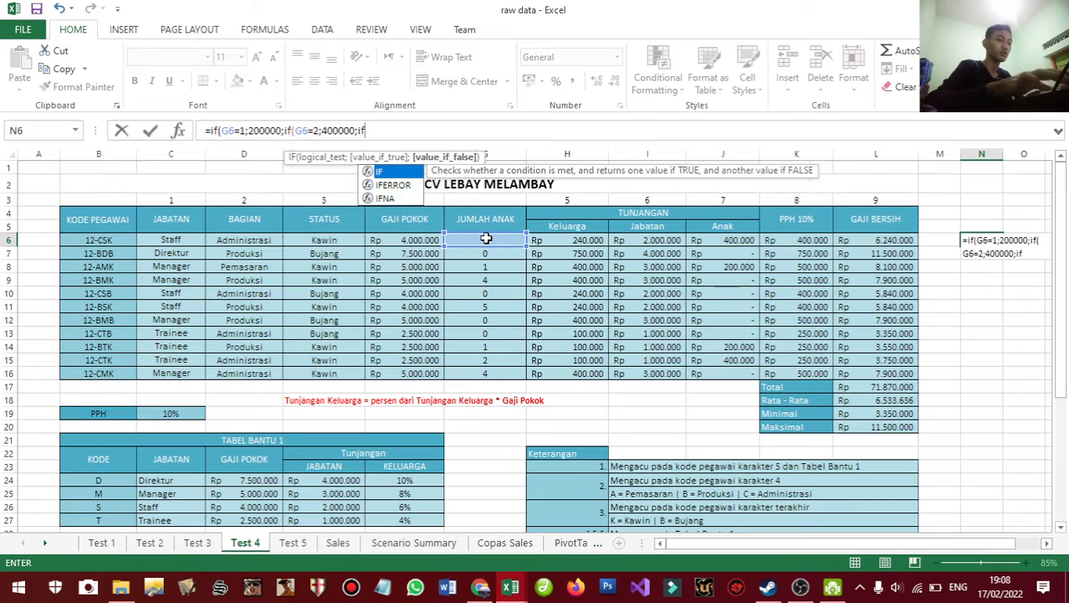
left_click(488, 240)
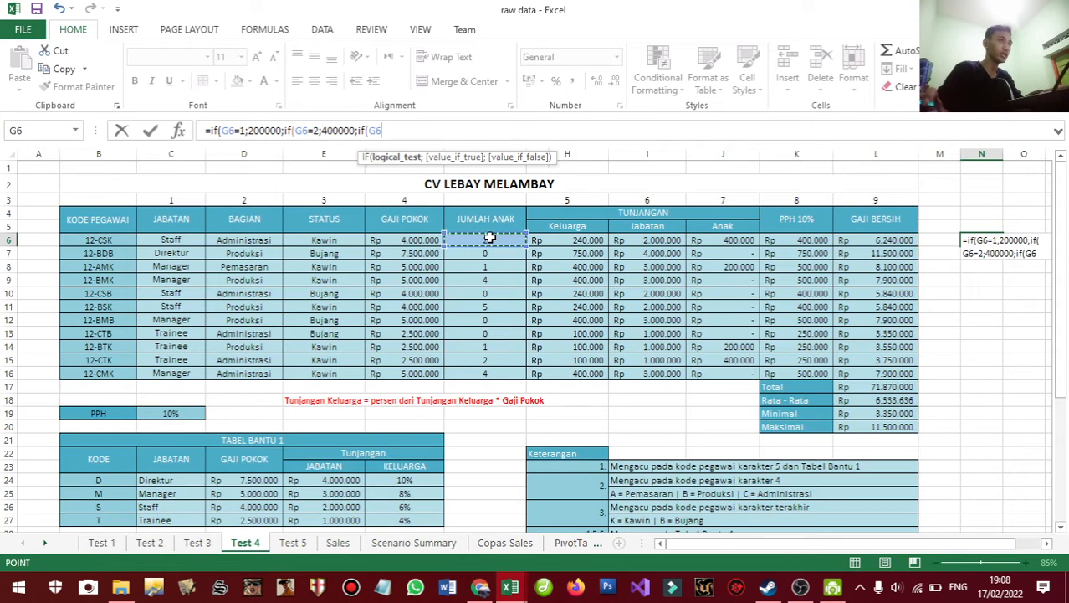
type("=")
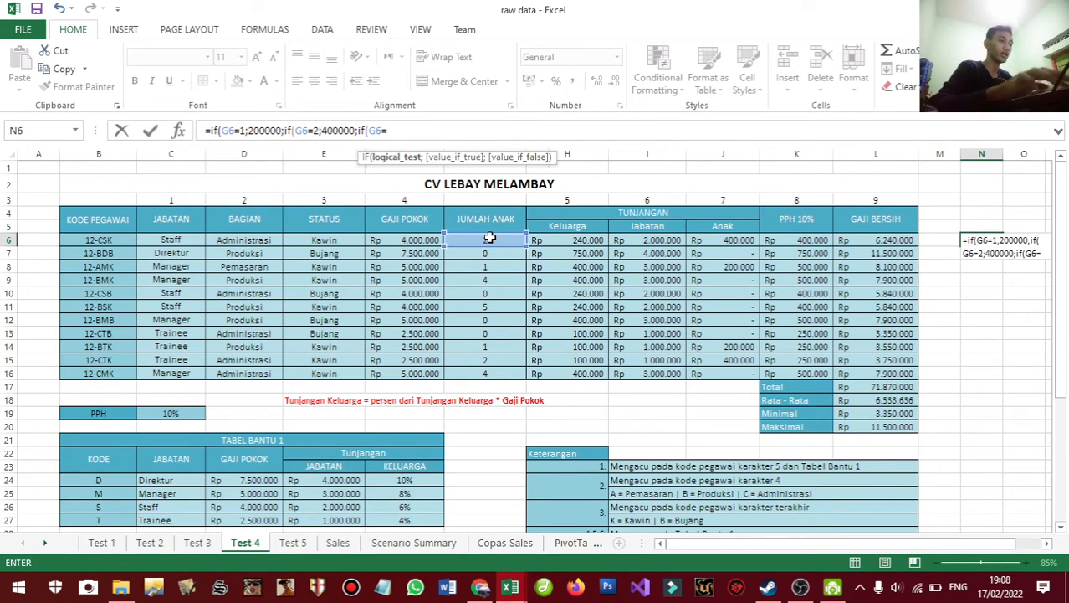
type("3;3")
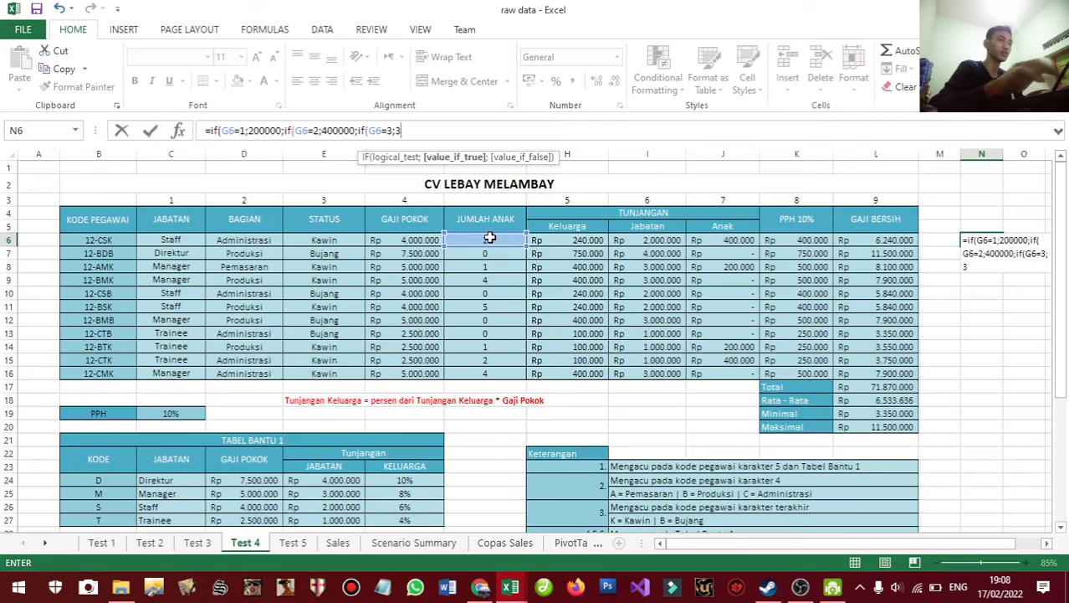
key("BackSpace")
type("6000")
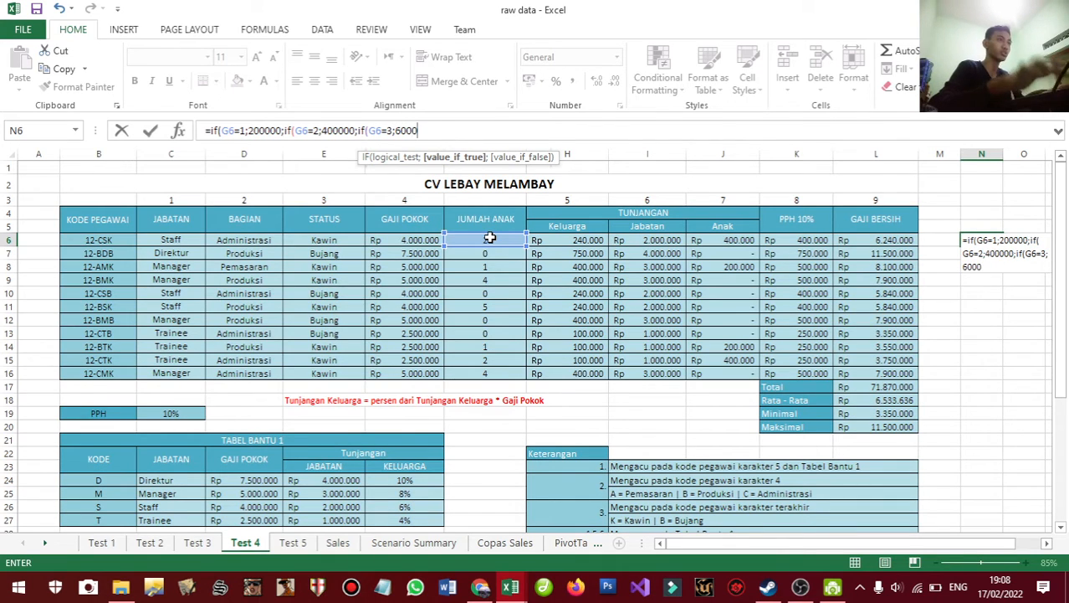
type("00;0")
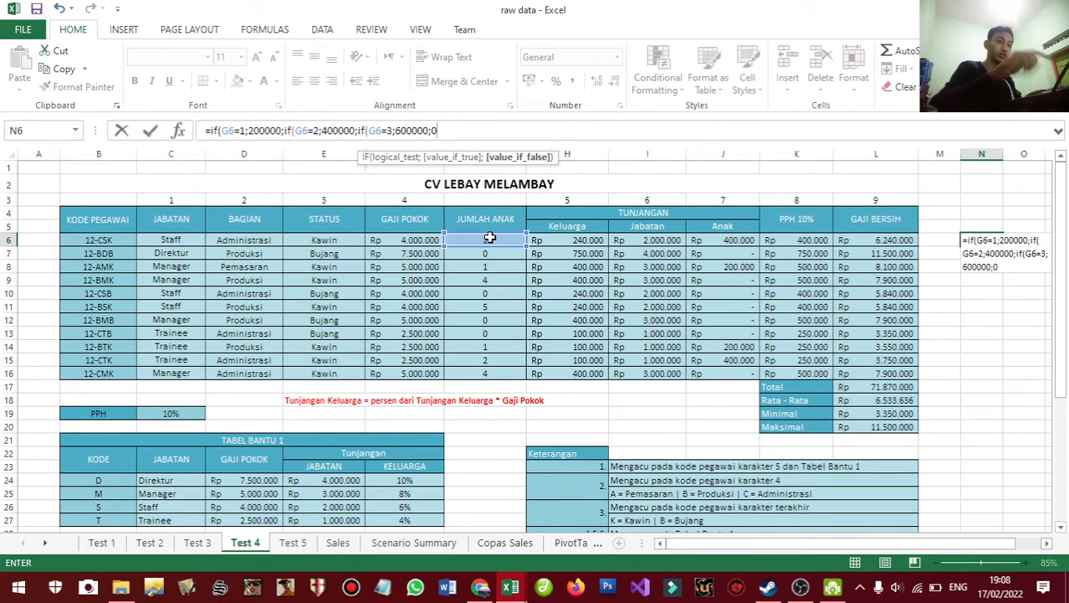
type(")))")
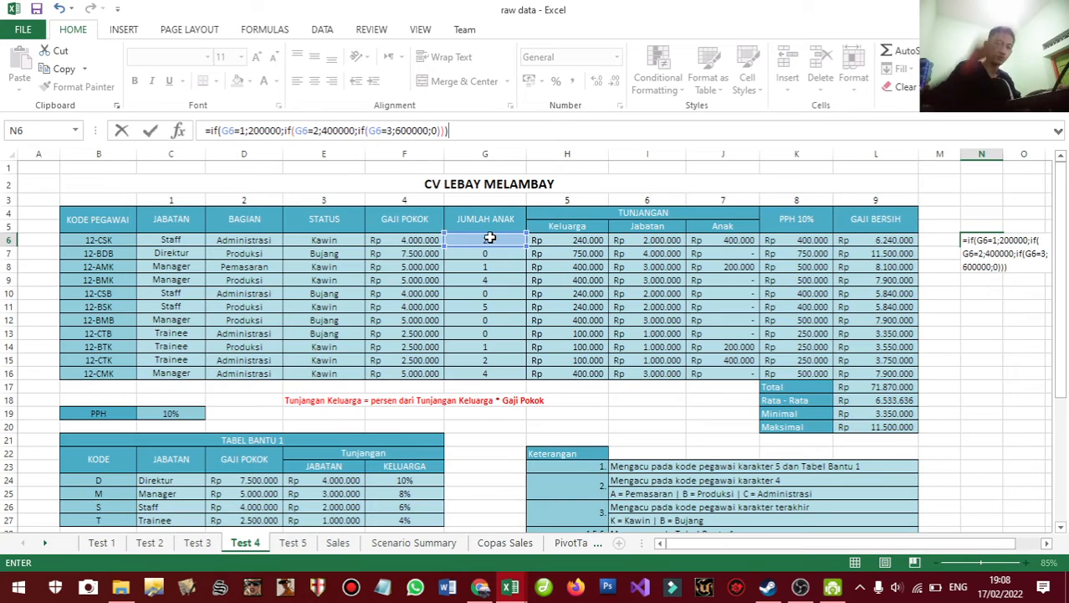
key("Return")
- Format N6 as Accounting and fill its nested IF formula down through N16
left_click(977, 228)
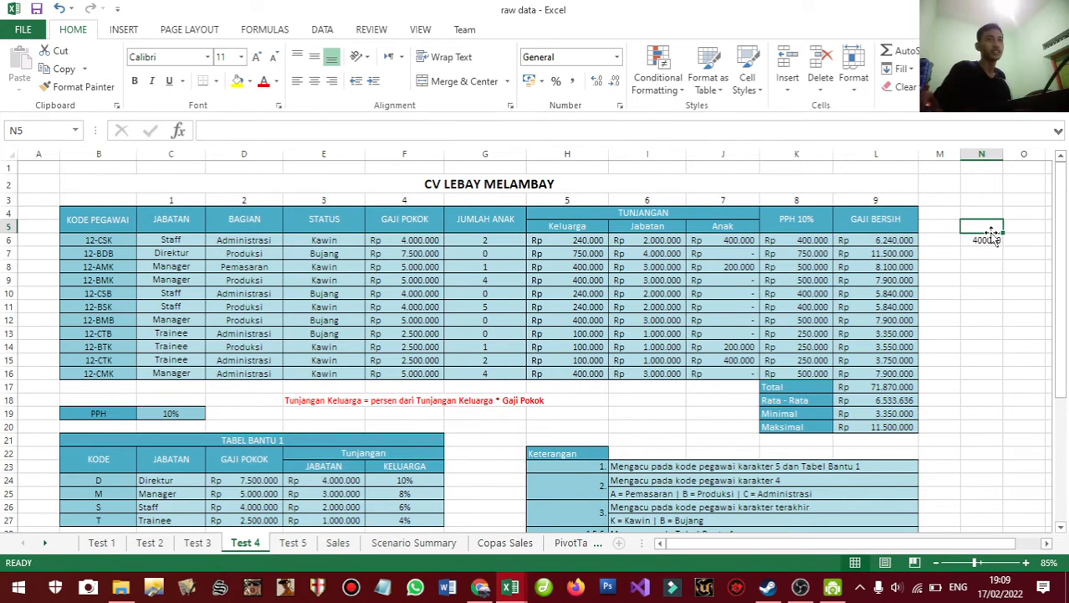
left_click(982, 240)
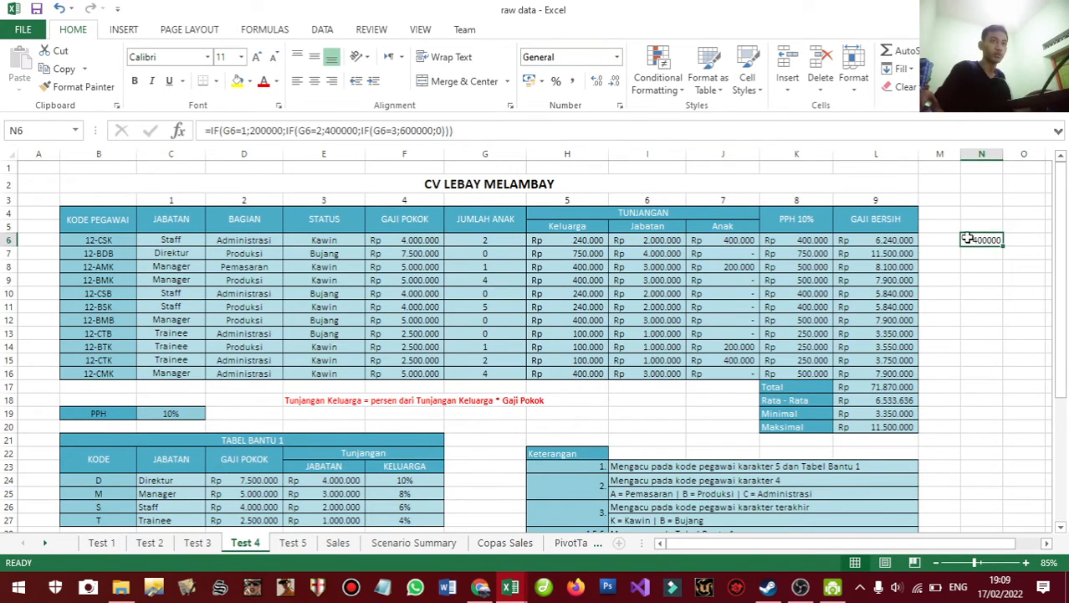
left_click(616, 56)
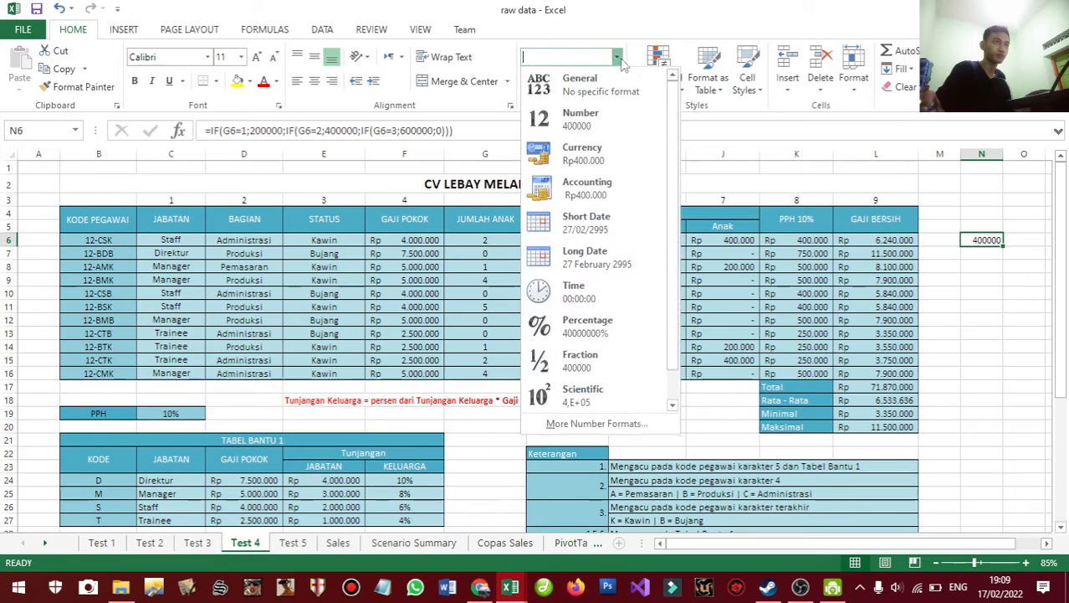
left_click(585, 188)
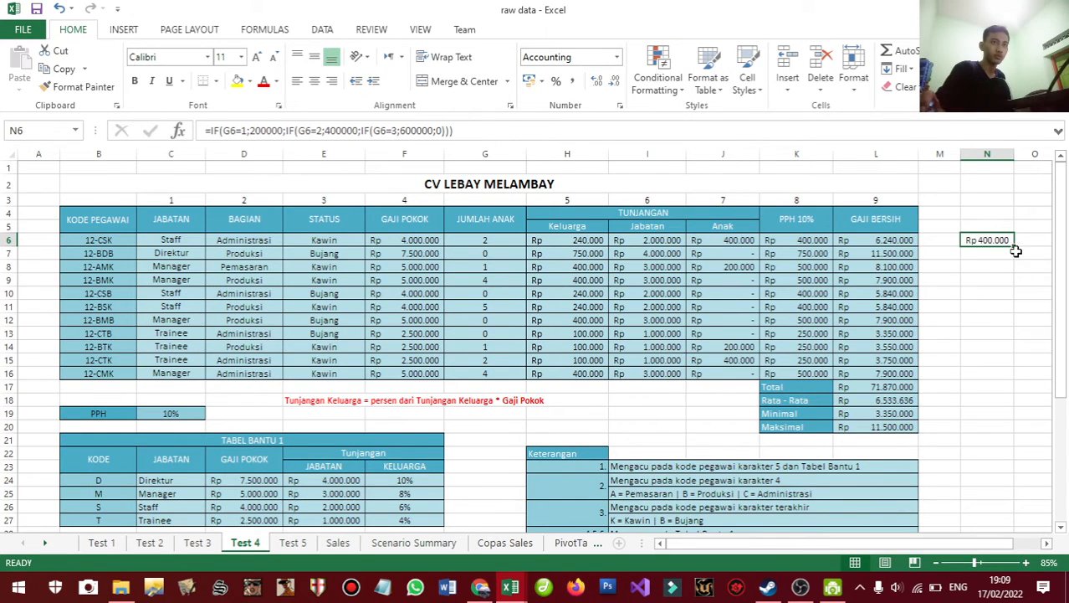
left_click_drag(1014, 247, 997, 374)
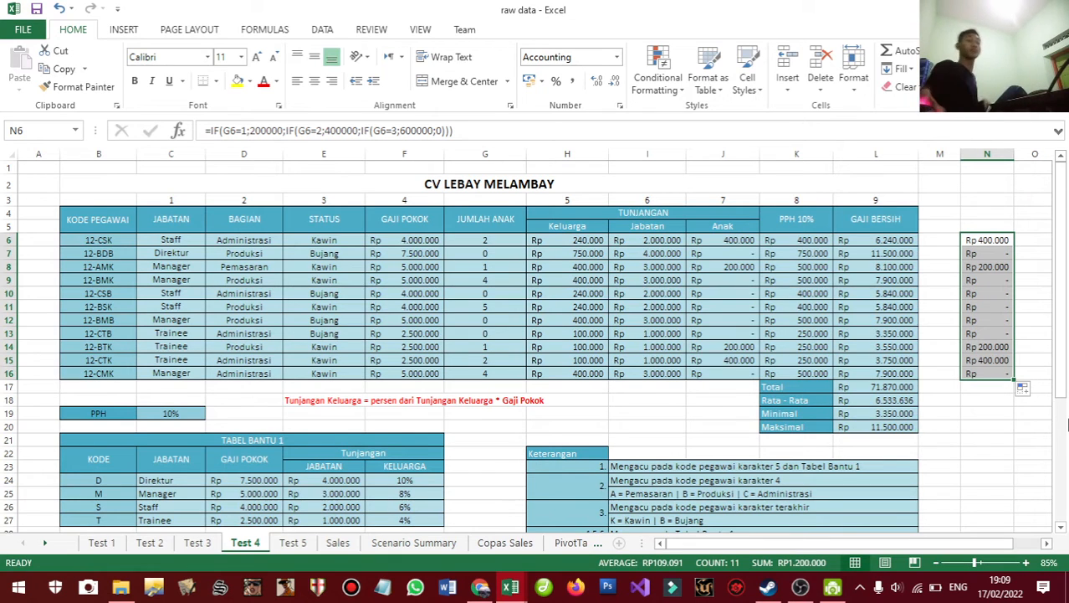
- Compare the nested IF results and formula in column N with the Anak allowance HLOOKUP formulas in column J
left_click_drag(987, 244, 989, 268)
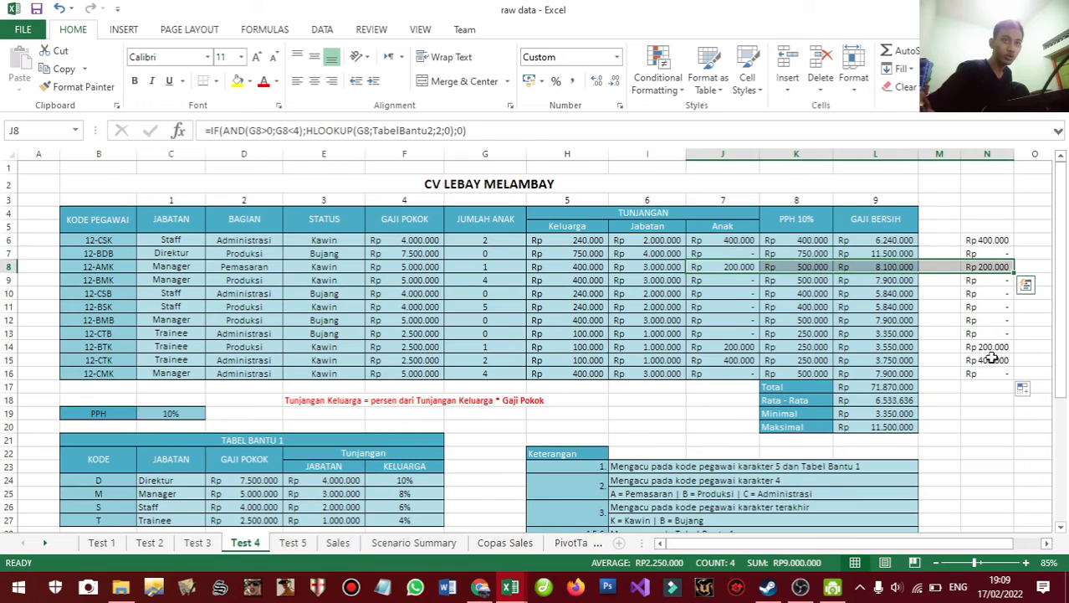
mouse_move(989, 348)
left_mouse_down()
mouse_move(728, 346)
mouse_move(795, 360)
mouse_move(987, 360)
left_mouse_up()
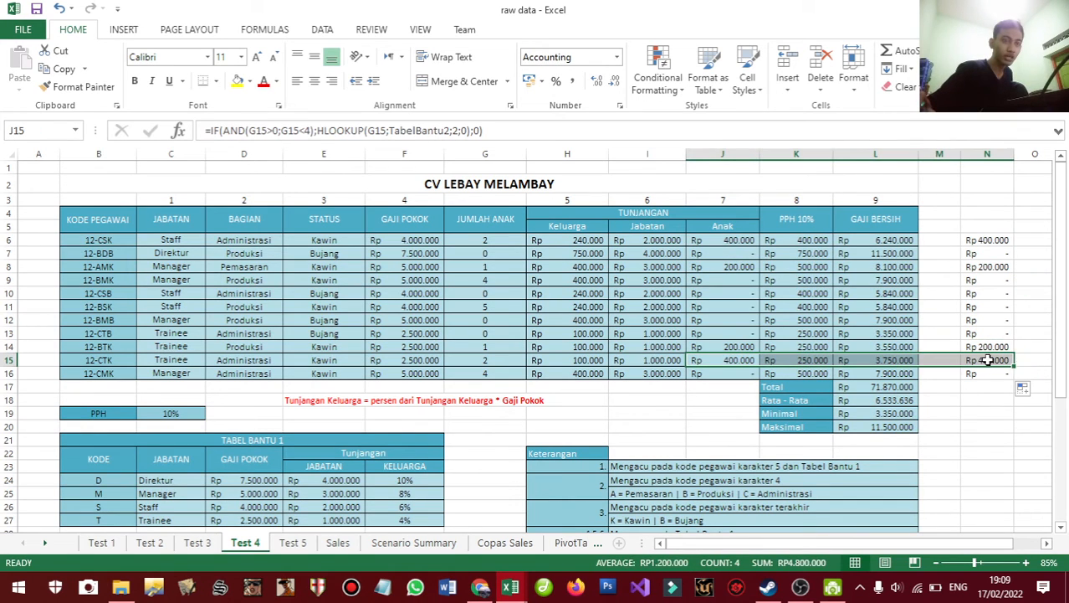
left_click(971, 243)
left_click(744, 240)
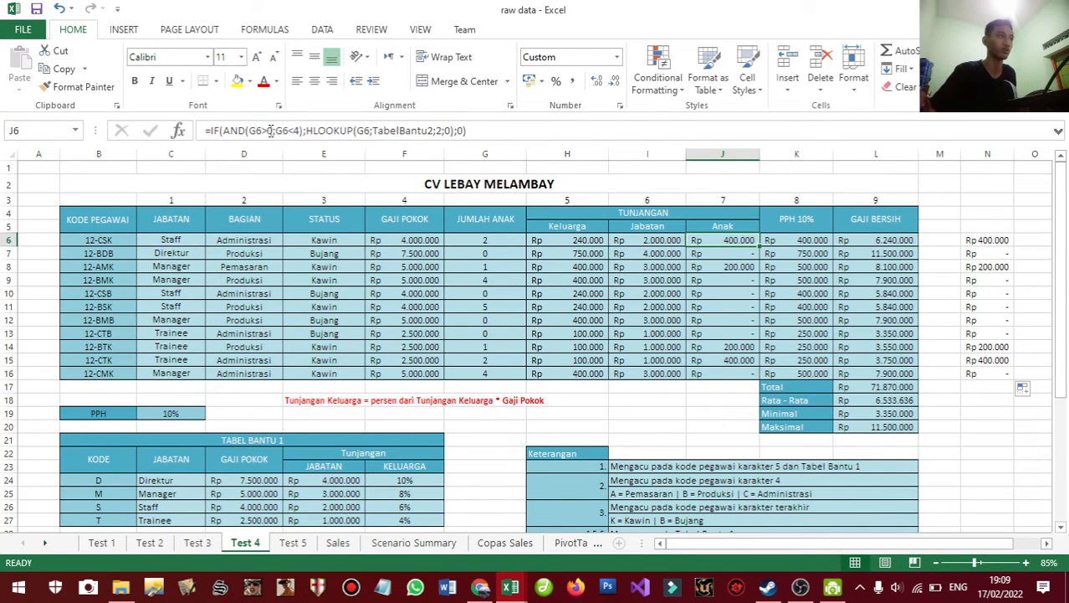
left_click(981, 240)
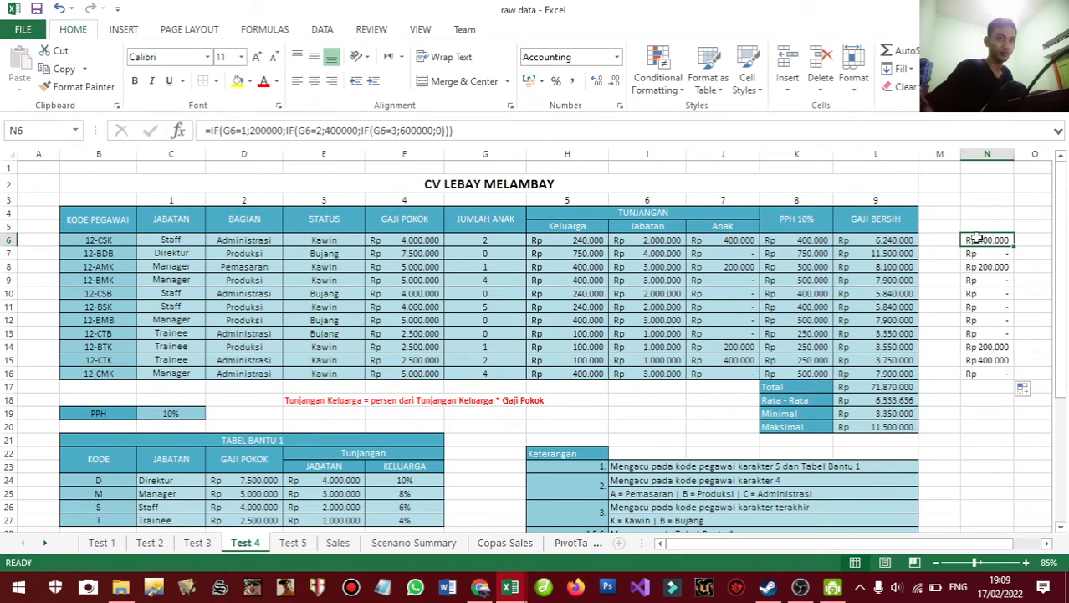
left_click(740, 242)
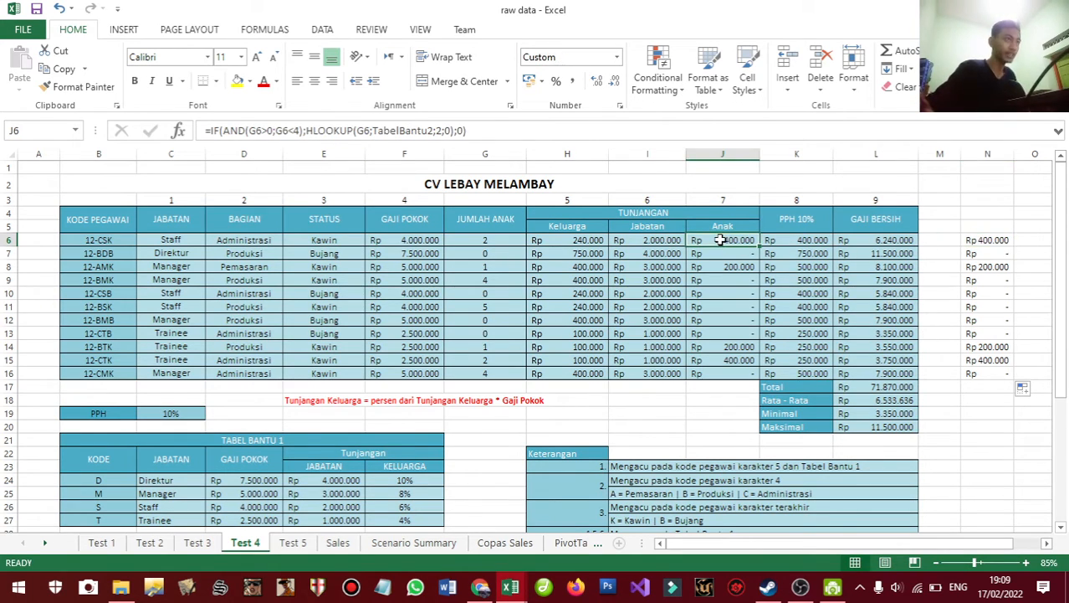
- Examine the PPH 10% formula in K6, its Gaji Pokok and $C$19 references, and the matching note in the Keterangan table
left_click(794, 241)
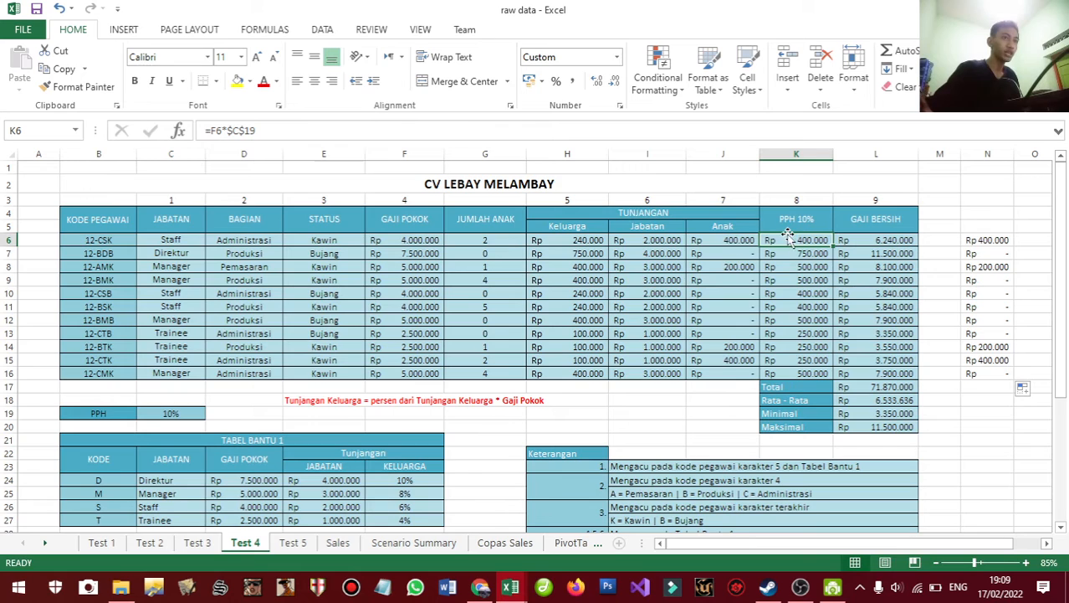
scroll(804, 238, "down", 2)
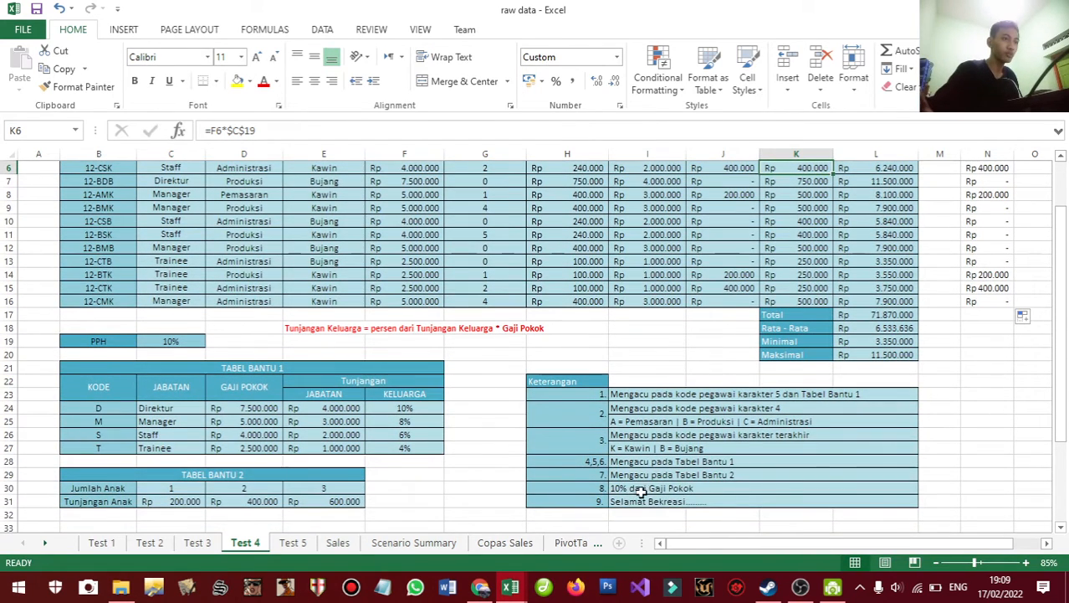
scroll(707, 372, "up", 2)
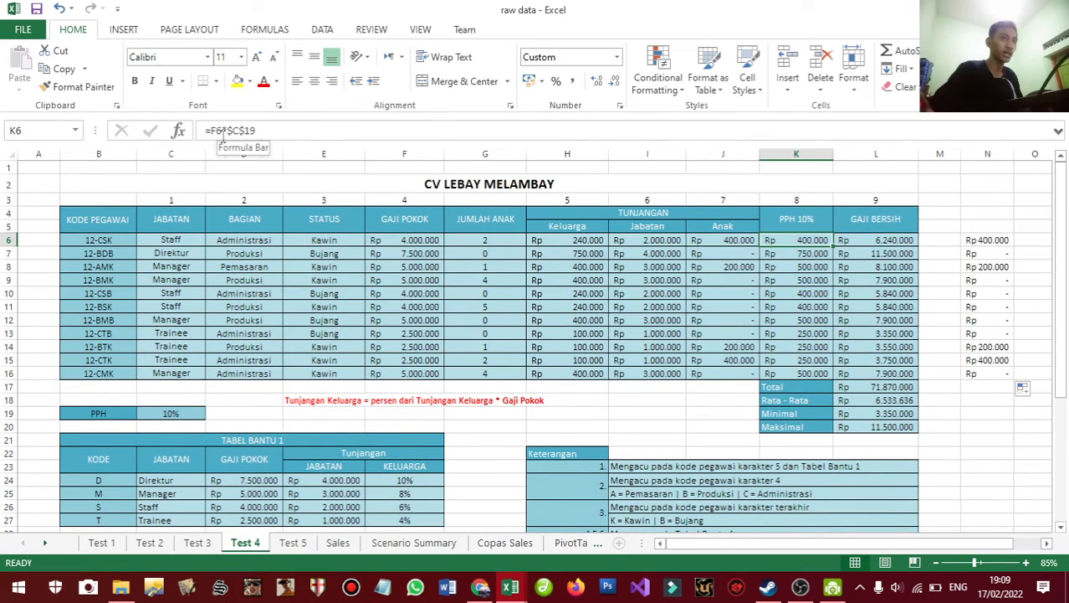
left_click(220, 134)
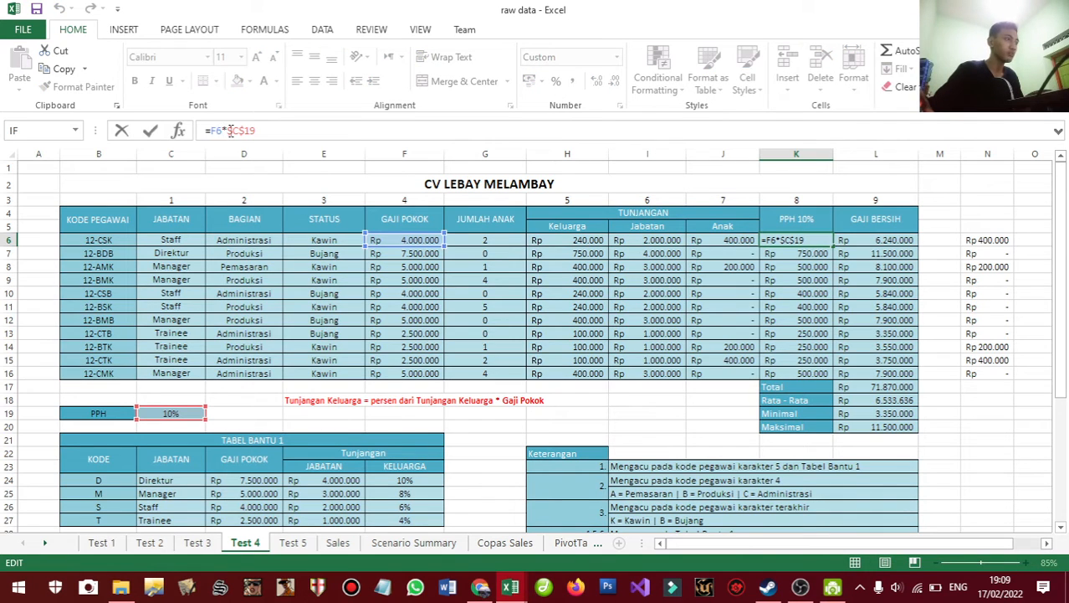
left_click_drag(222, 134, 212, 136)
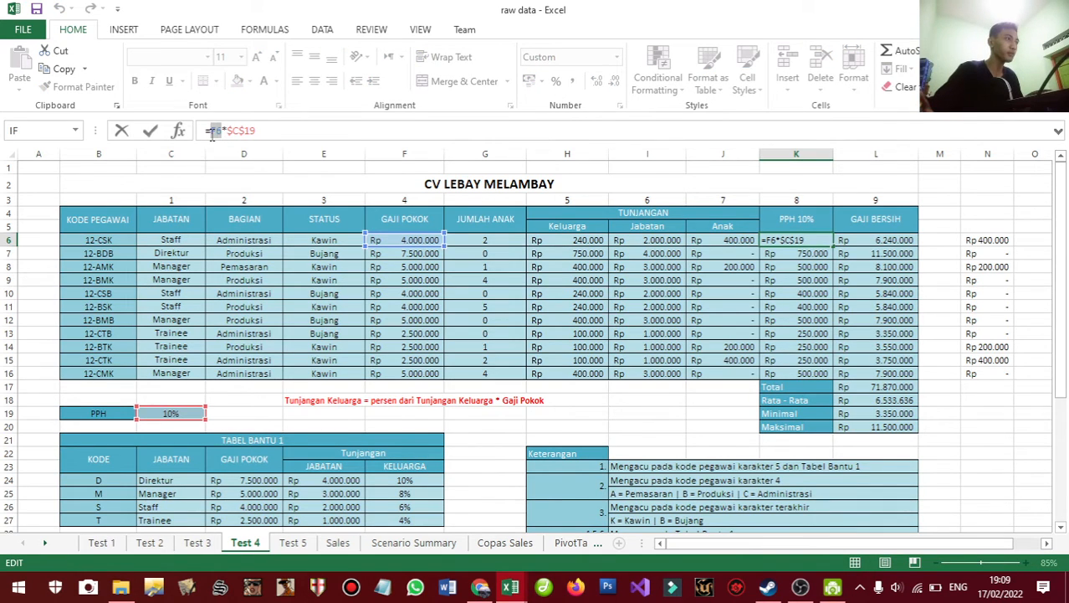
left_click(418, 240)
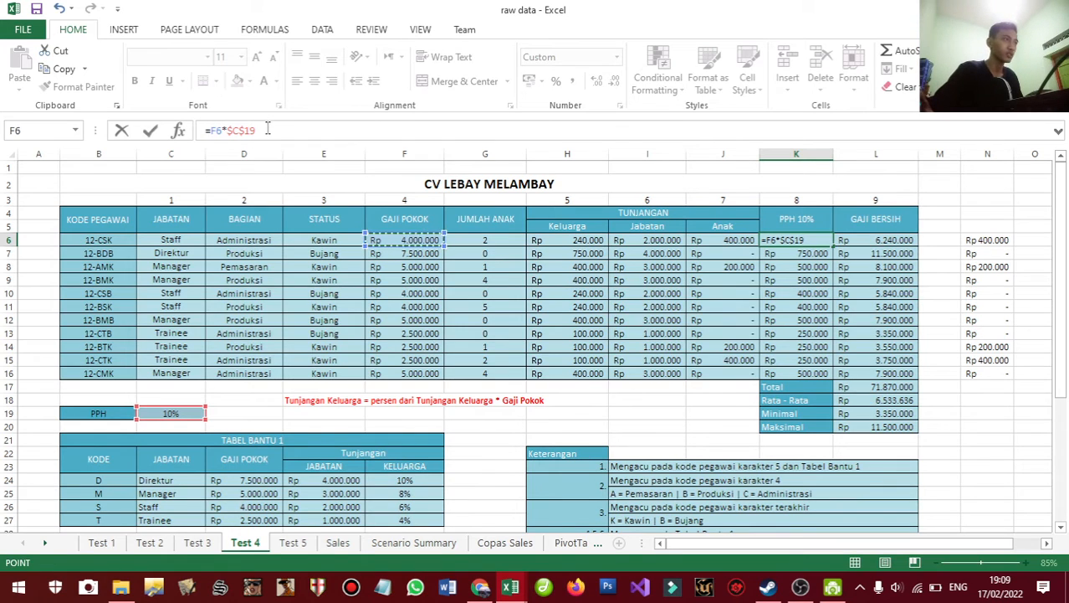
left_click_drag(261, 132, 228, 138)
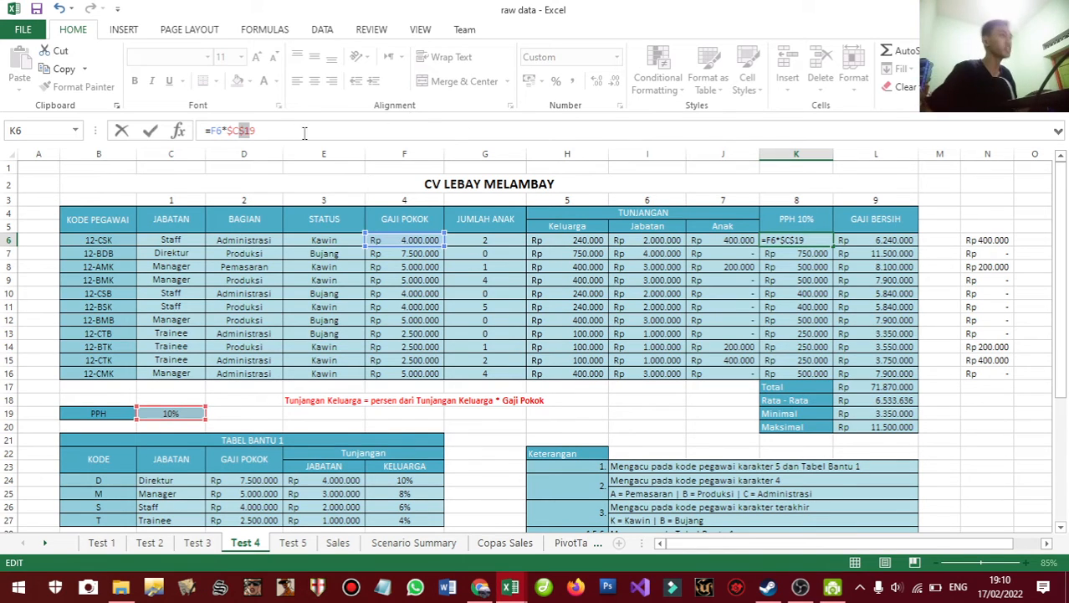
- Try replacing the $C$19 reference in the K6 formula with 10%, and restore the original reference
left_click_drag(256, 131, 229, 134)
type("1")
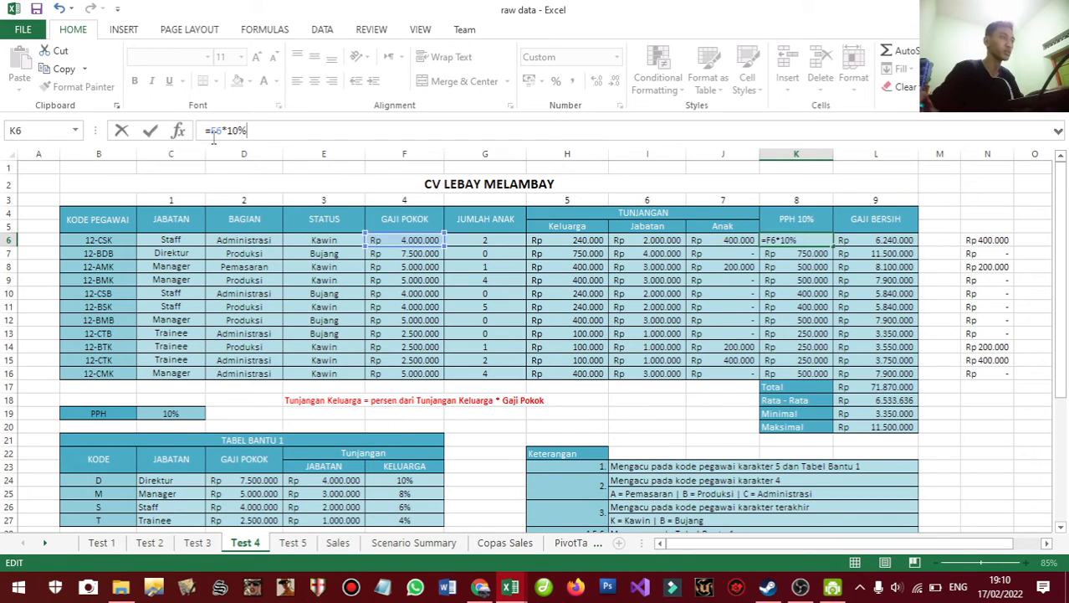
key("ctrl+z")
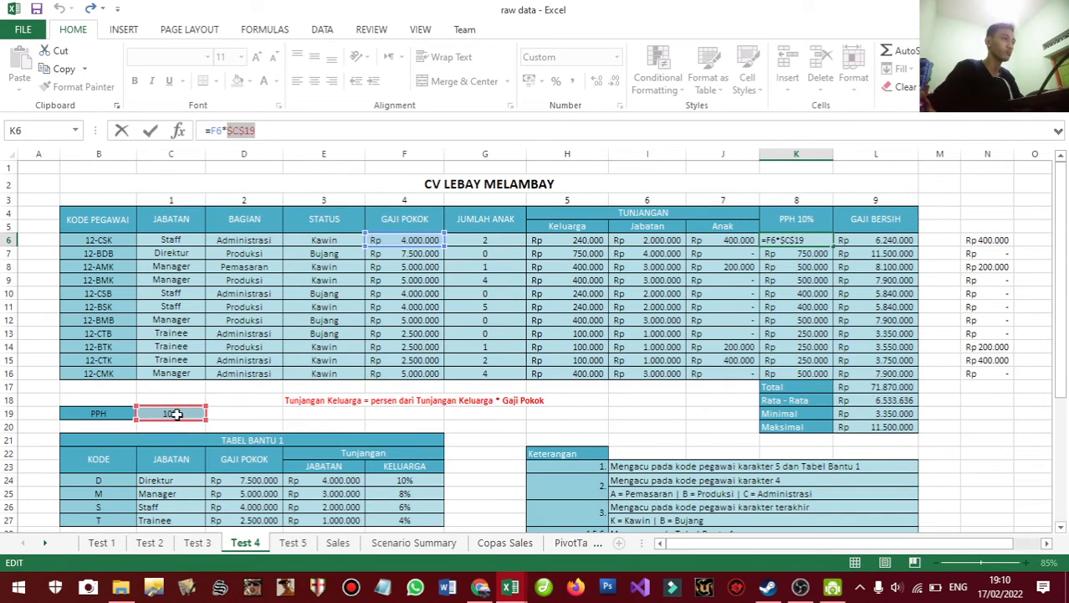
key("Return")
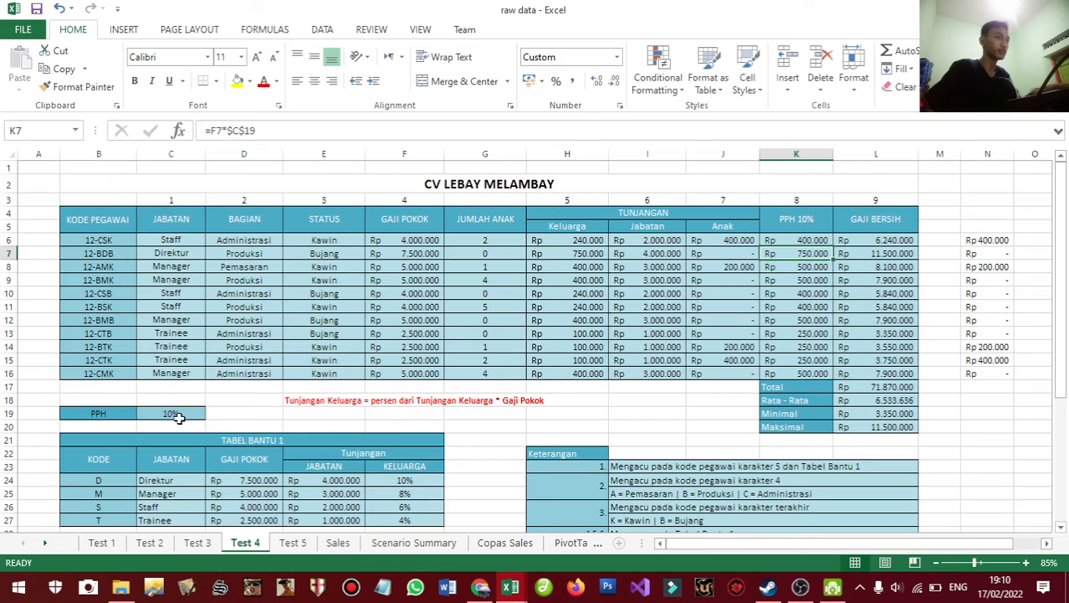
- Try a PPH rate of 15% in C19 to test the PPH column, and undo the change
left_click(179, 417)
left_click(214, 134)
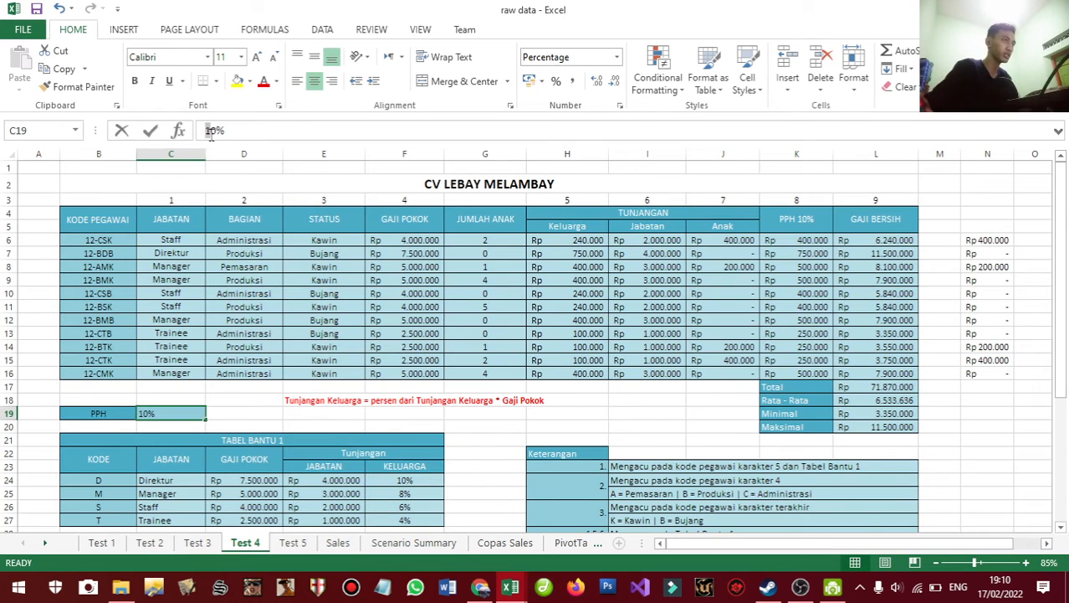
type("5")
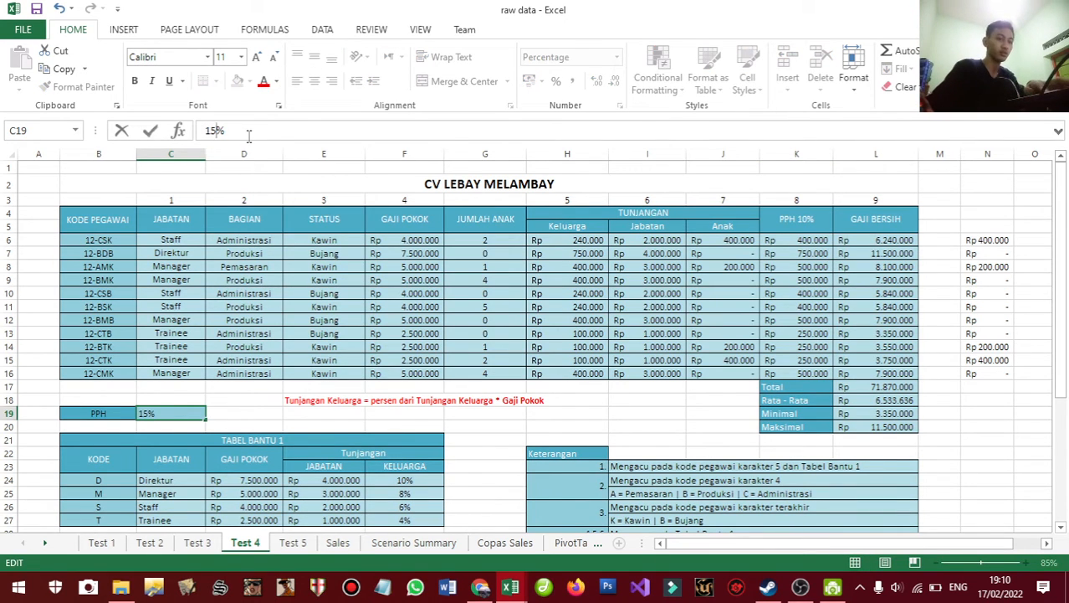
key("Return")
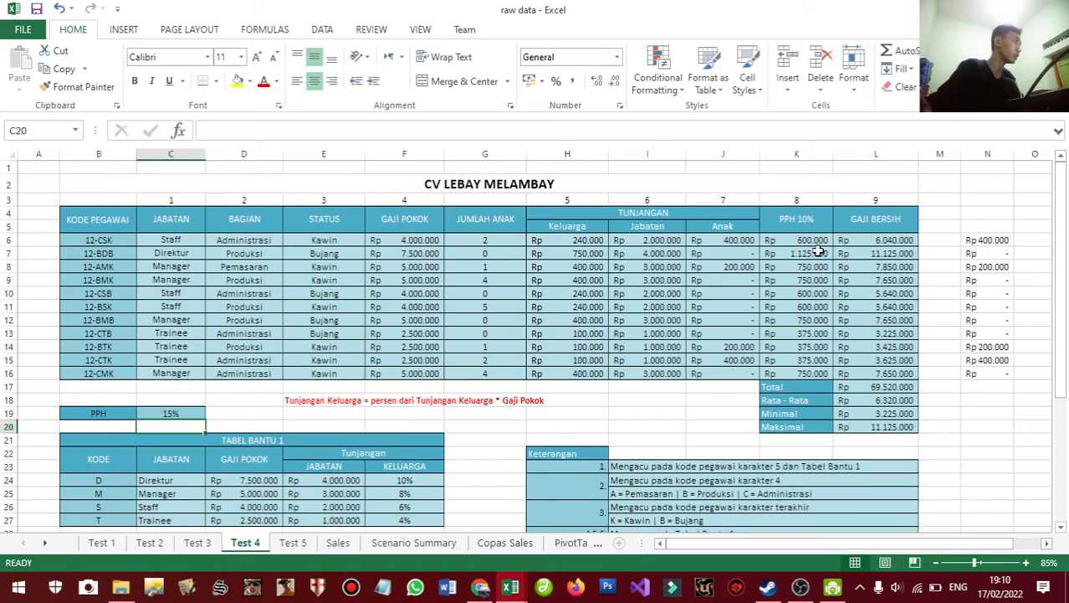
key("ctrl+z")
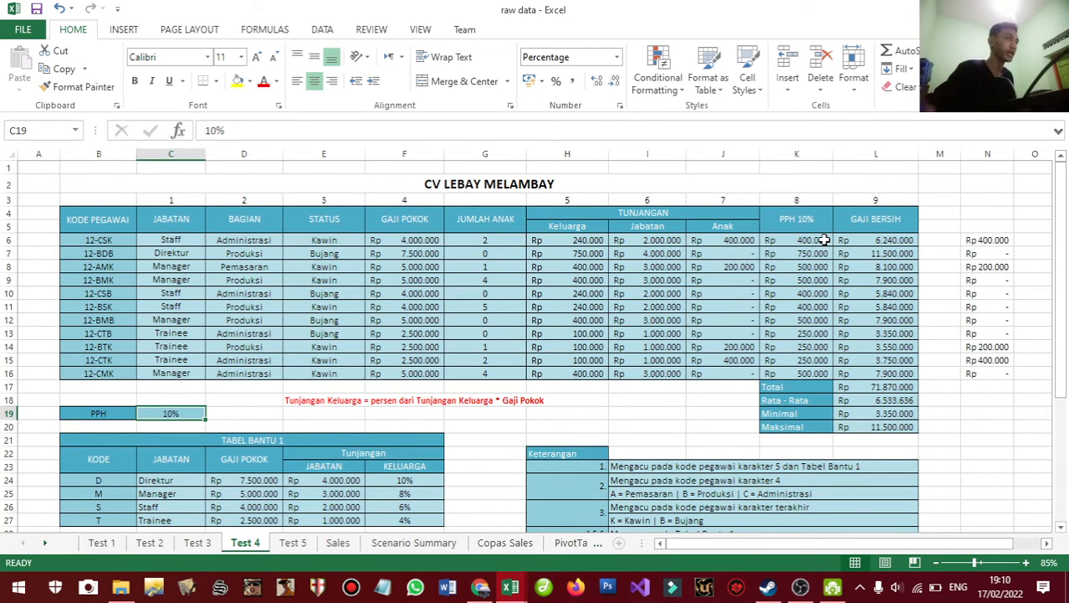
- Examine the parts of the GAJI BERSIH formula in L6: base salary, summed allowances and the PPH deduction
left_click(854, 241)
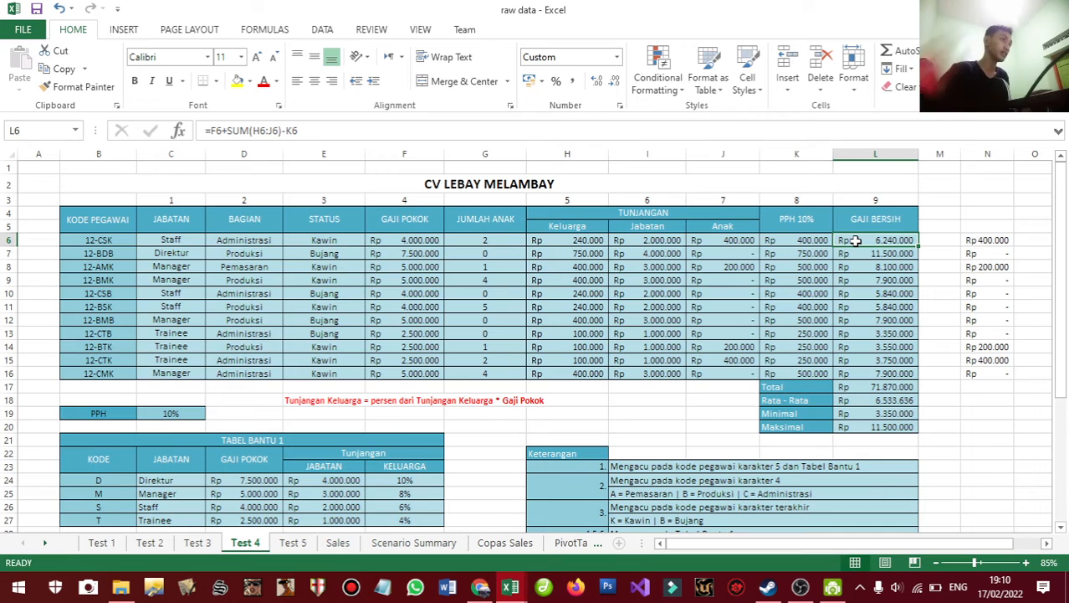
left_click(236, 132)
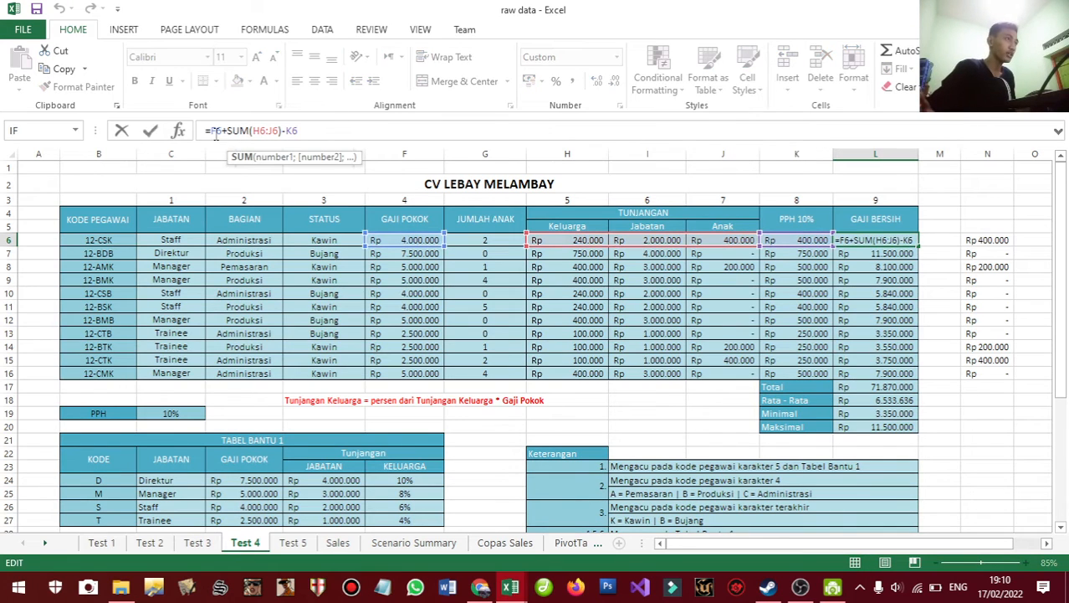
left_click(215, 131)
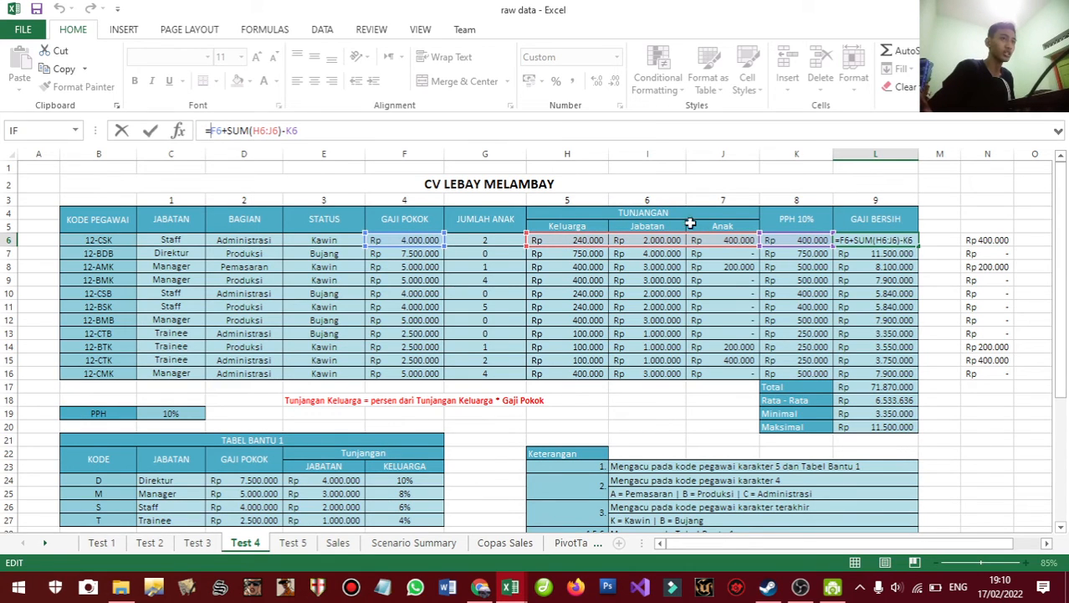
left_click(251, 132)
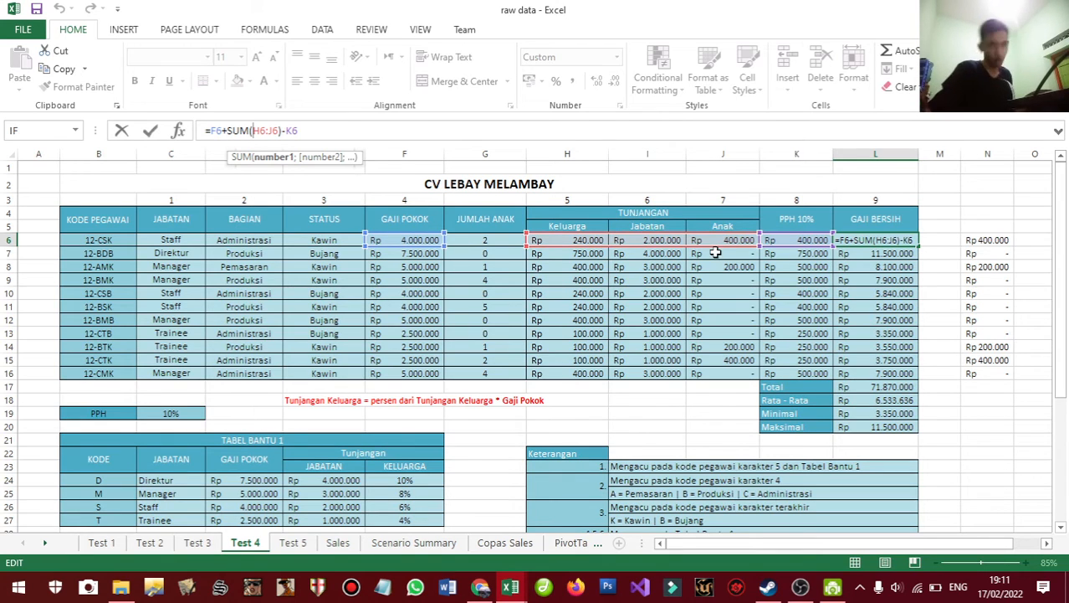
left_click(285, 132)
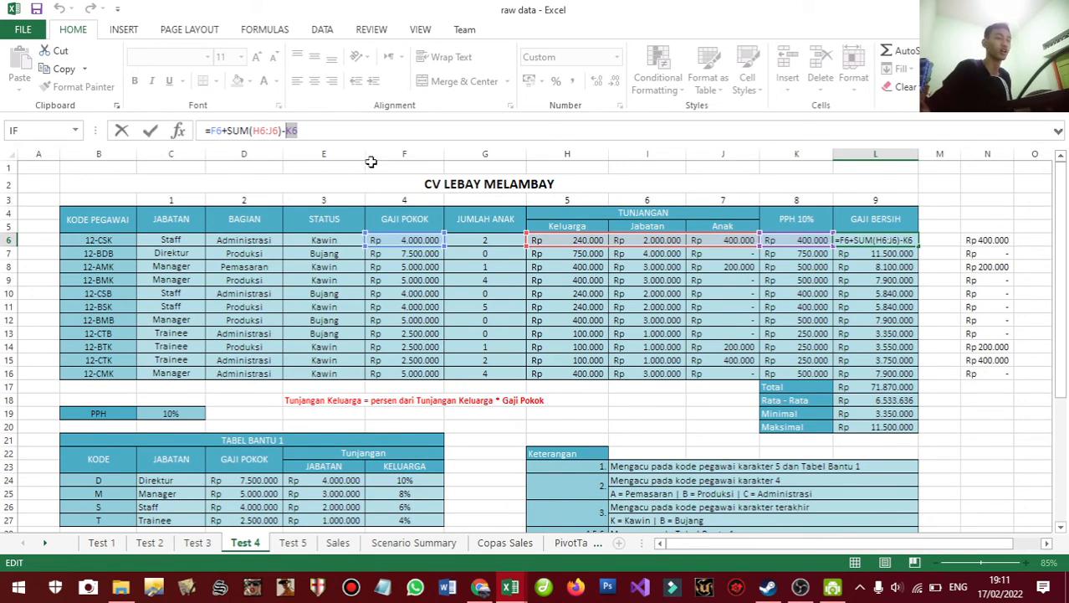
left_click(311, 129)
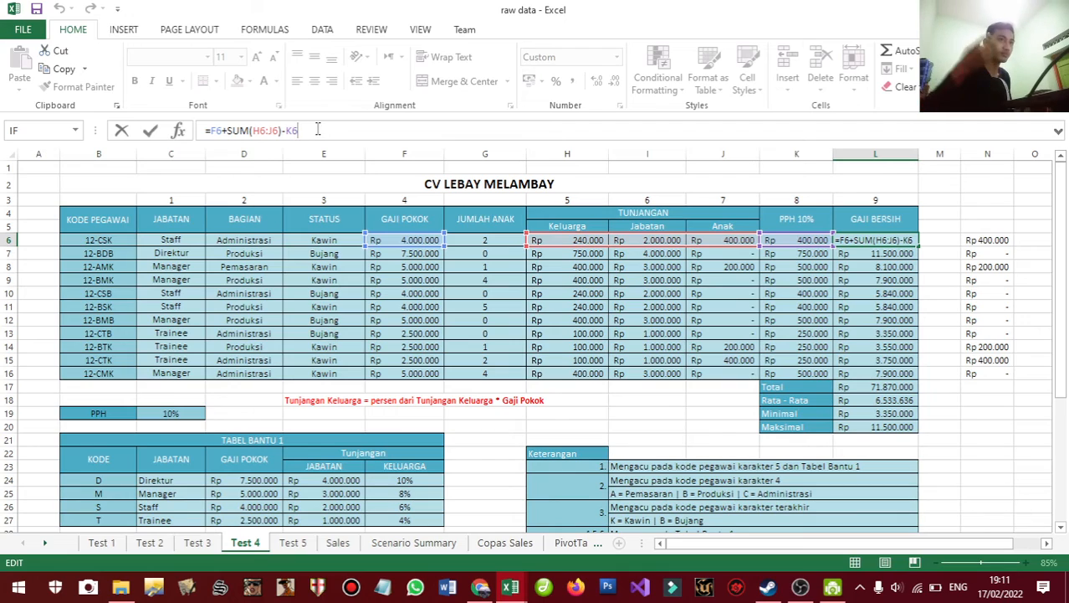
scroll(549, 335, "down", 2)
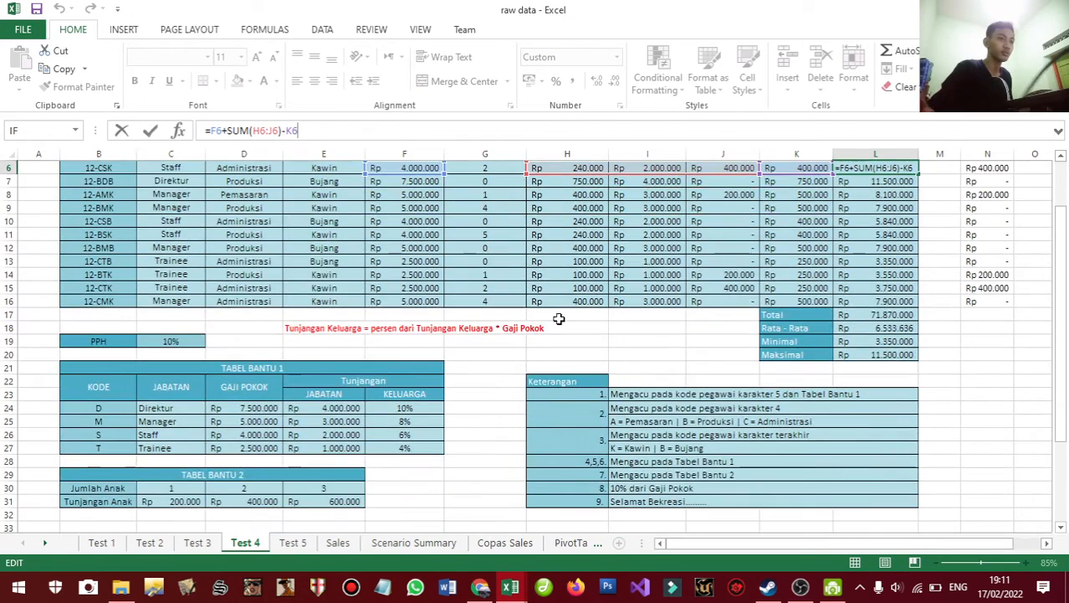
scroll(552, 330, "up", 2)
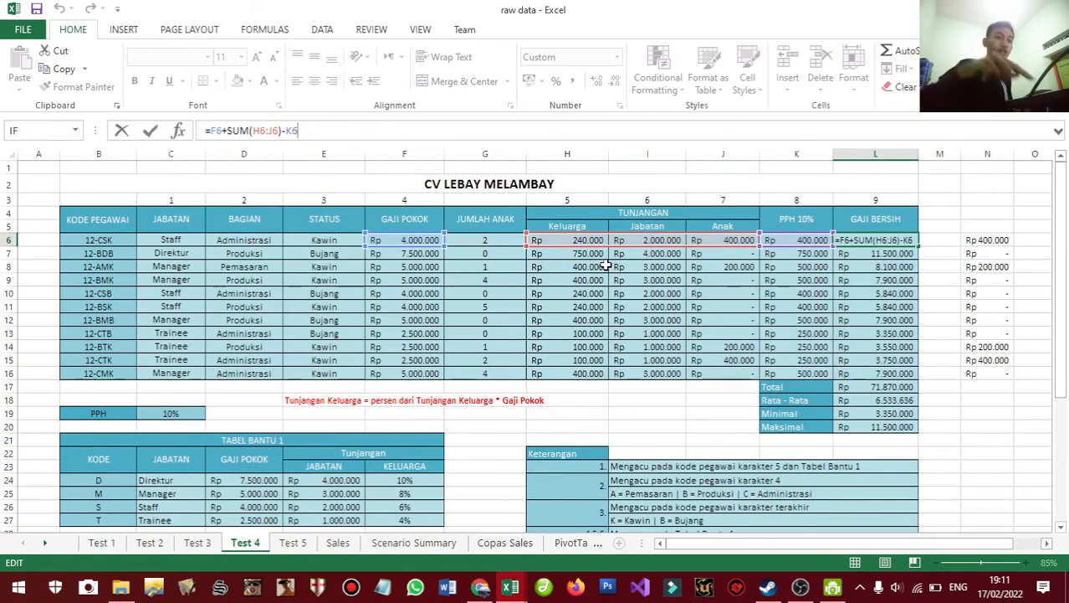
key("Return")
- Review the Total, Rata-Rata, Minimal and Maksimal formulas in L17 through L20 below the GAJI BERSIH column
left_click(899, 237)
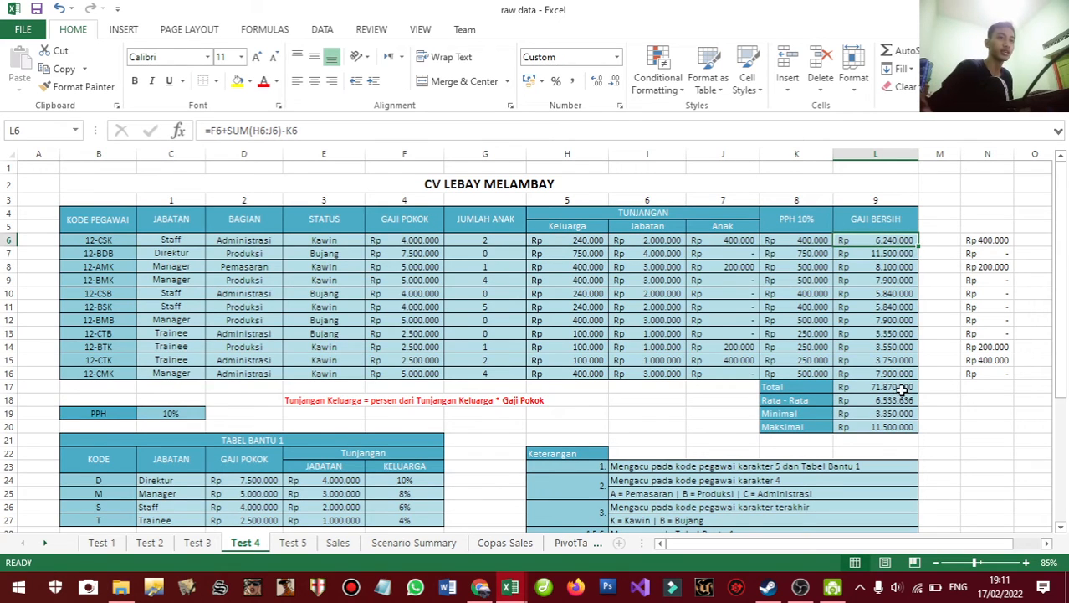
left_click(868, 375)
left_click(867, 389)
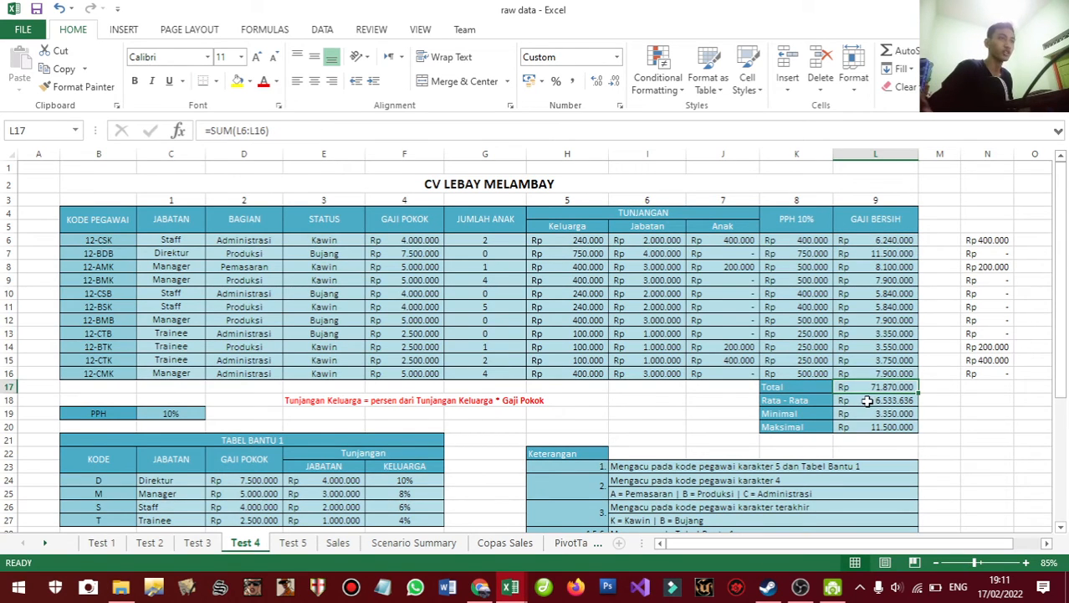
left_click(868, 401)
left_click(865, 413)
left_click(863, 427)
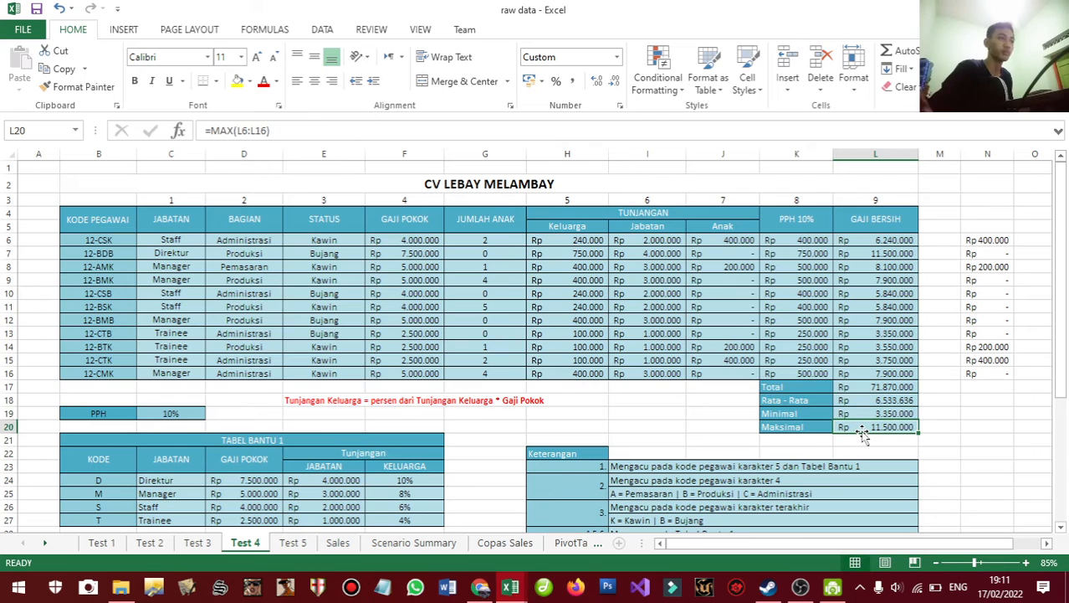